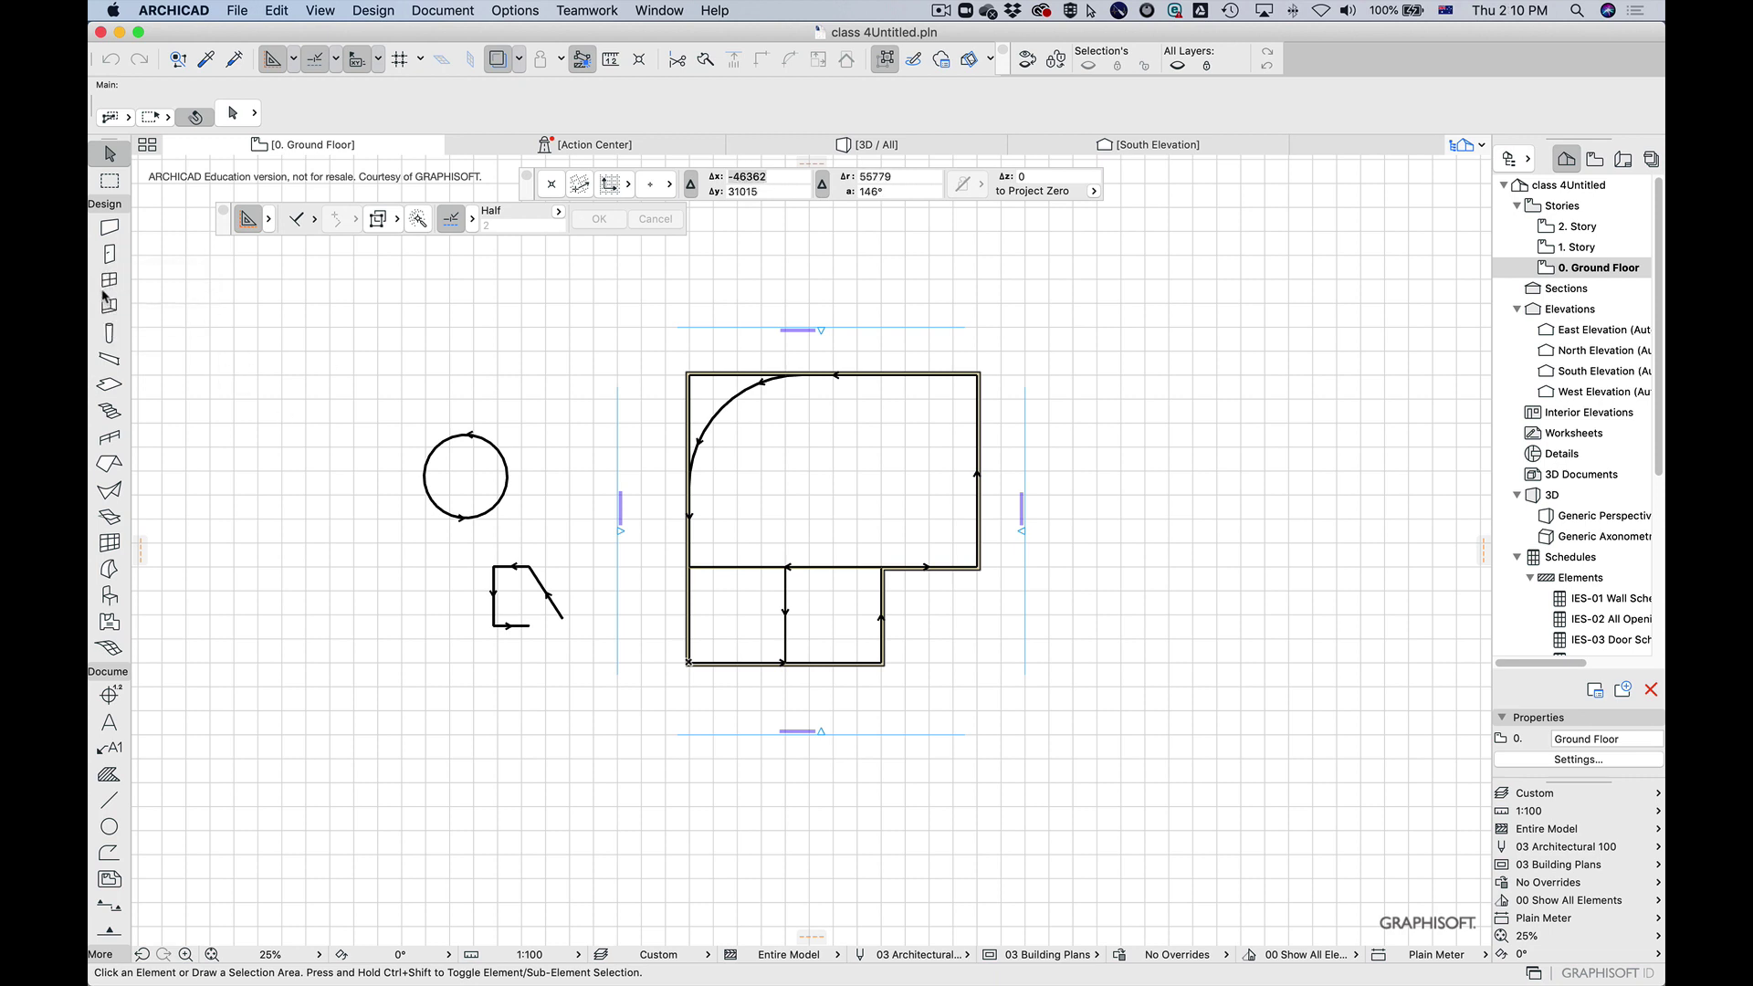
Step: Activate the Window tool and set the snap points to apply along the entire element, checking the midpoint of the lower room's right-hand wall
left_click(109, 280)
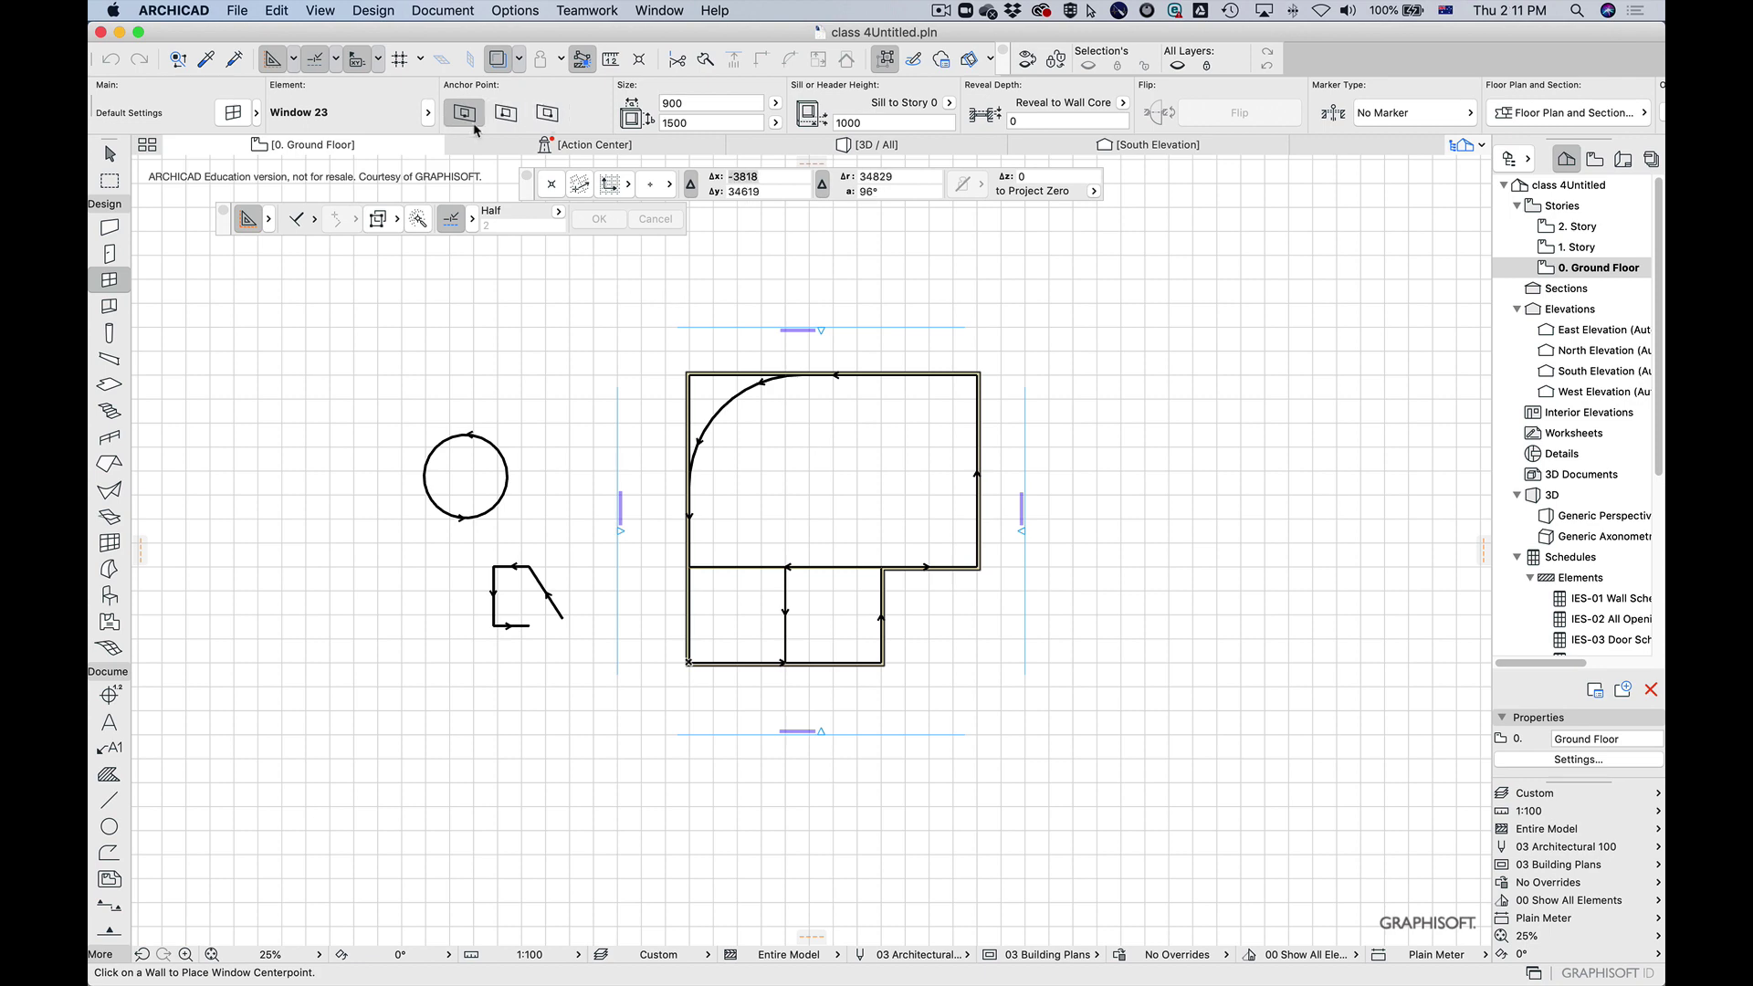
scroll(891, 614, "up", 5)
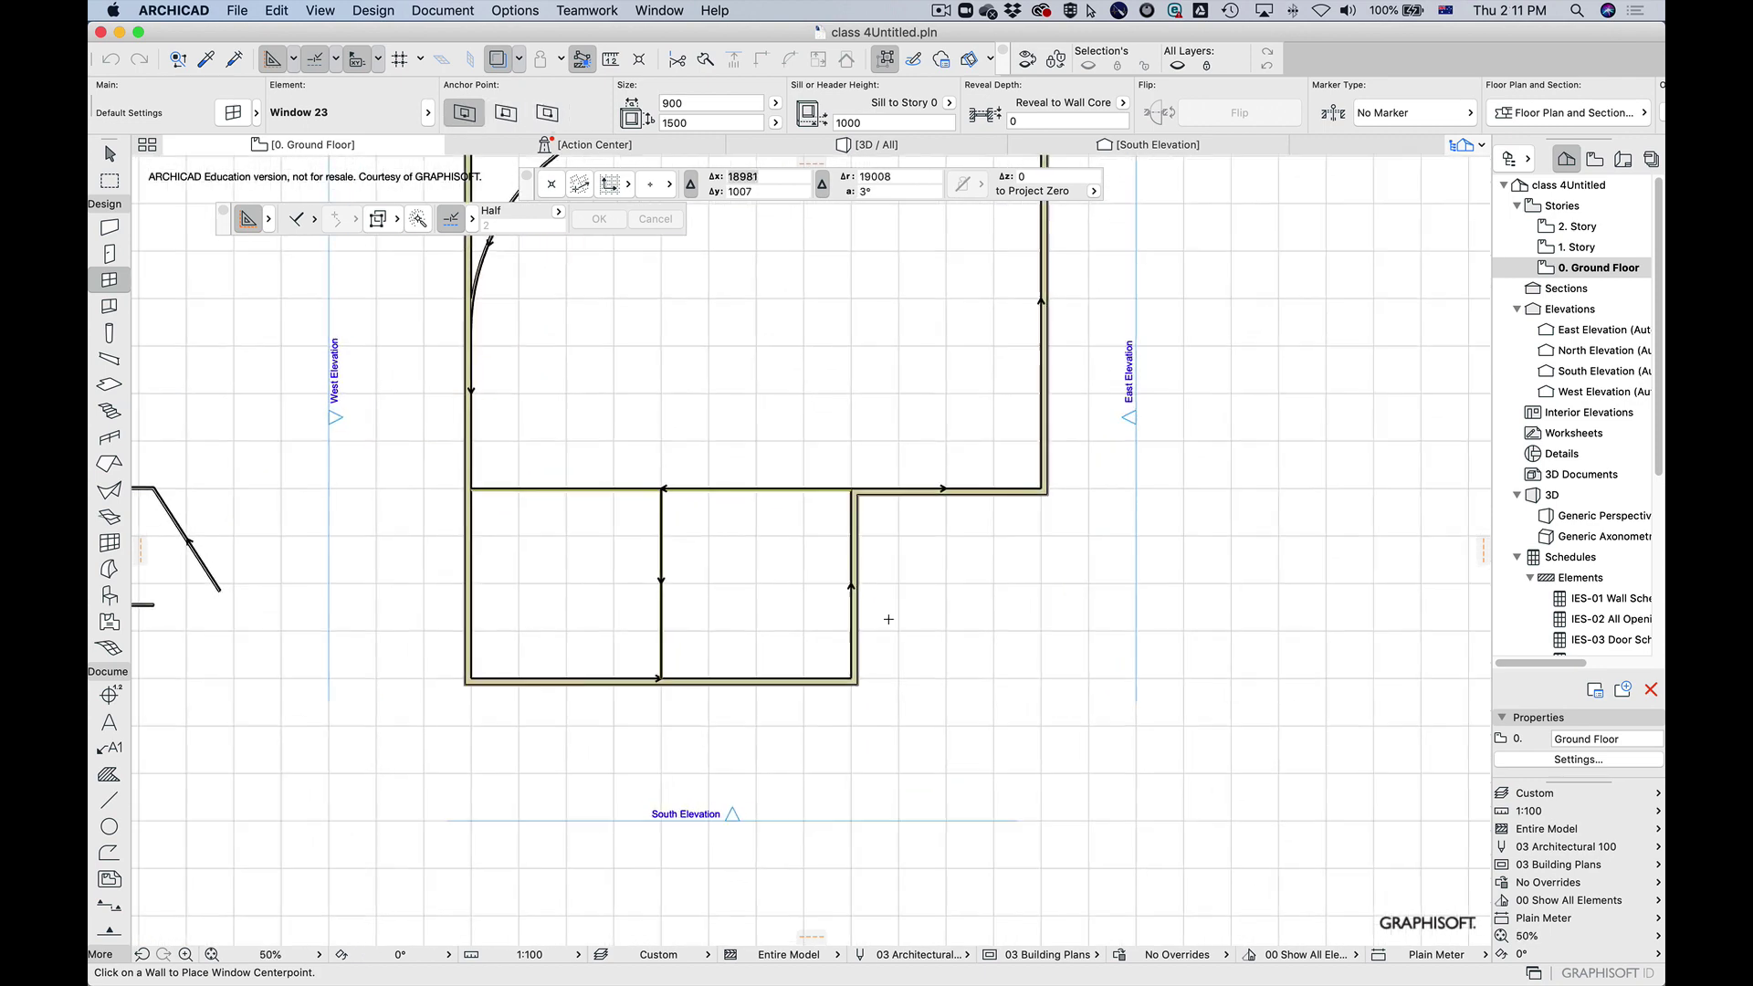
scroll(882, 605, "up", 1)
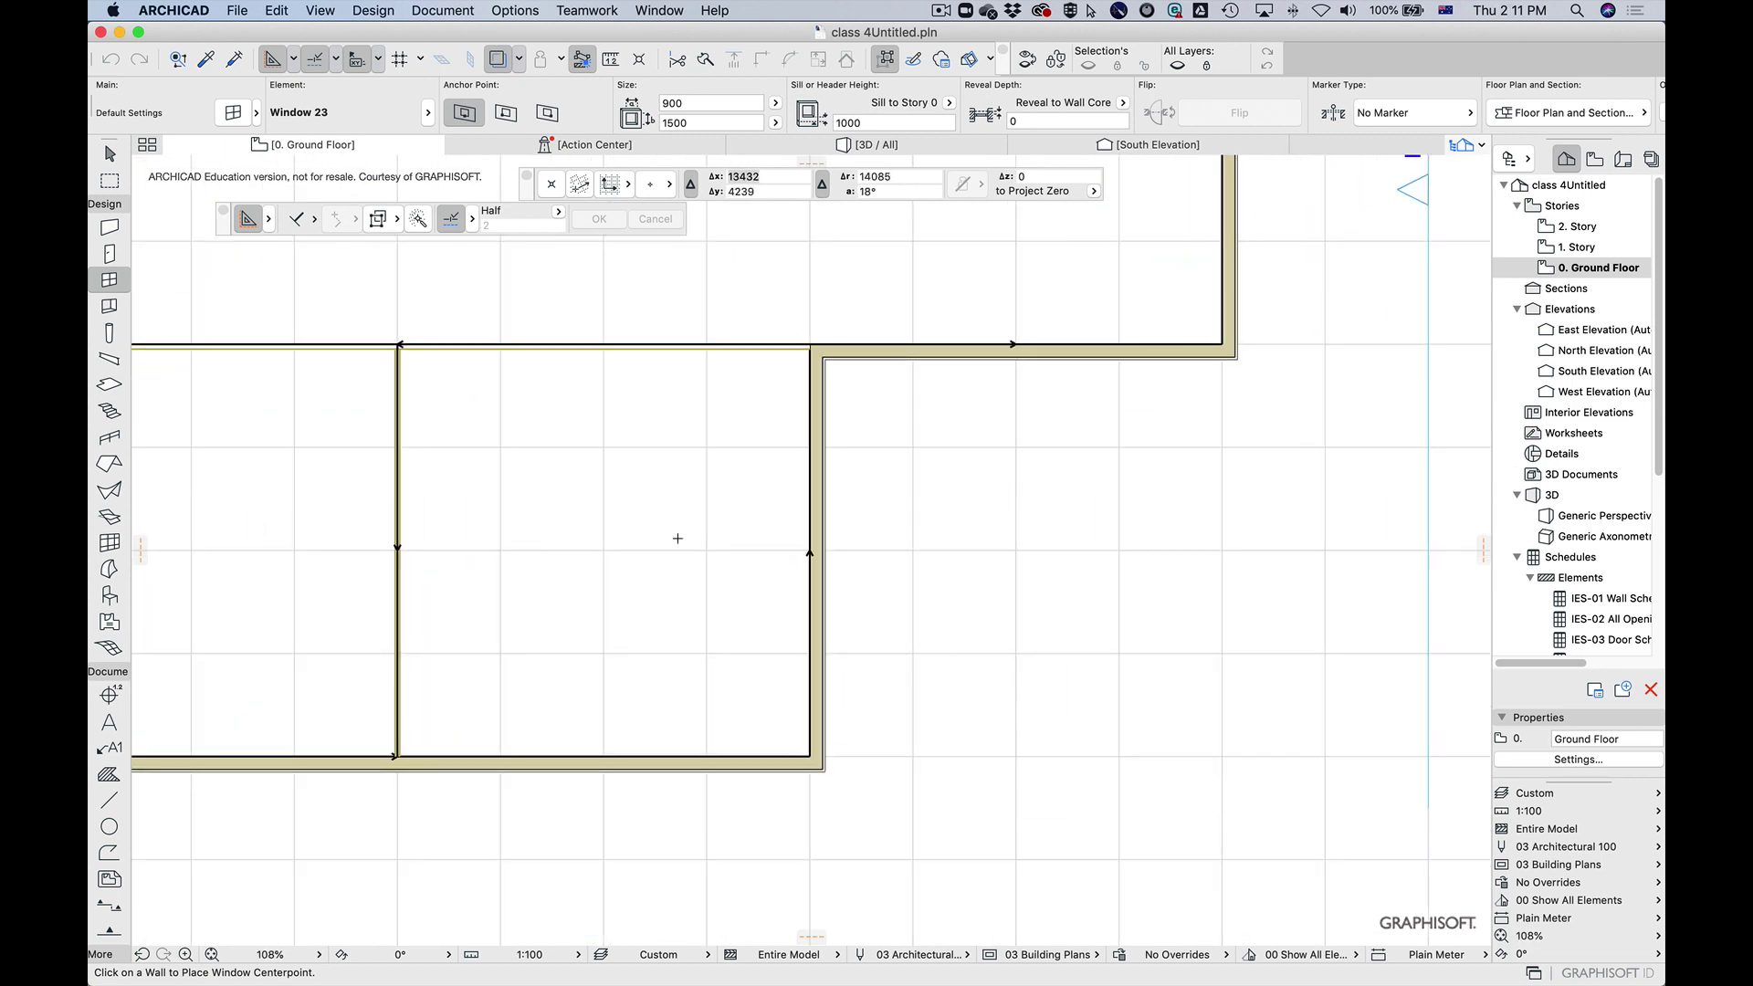
scroll(665, 528, "up", 2)
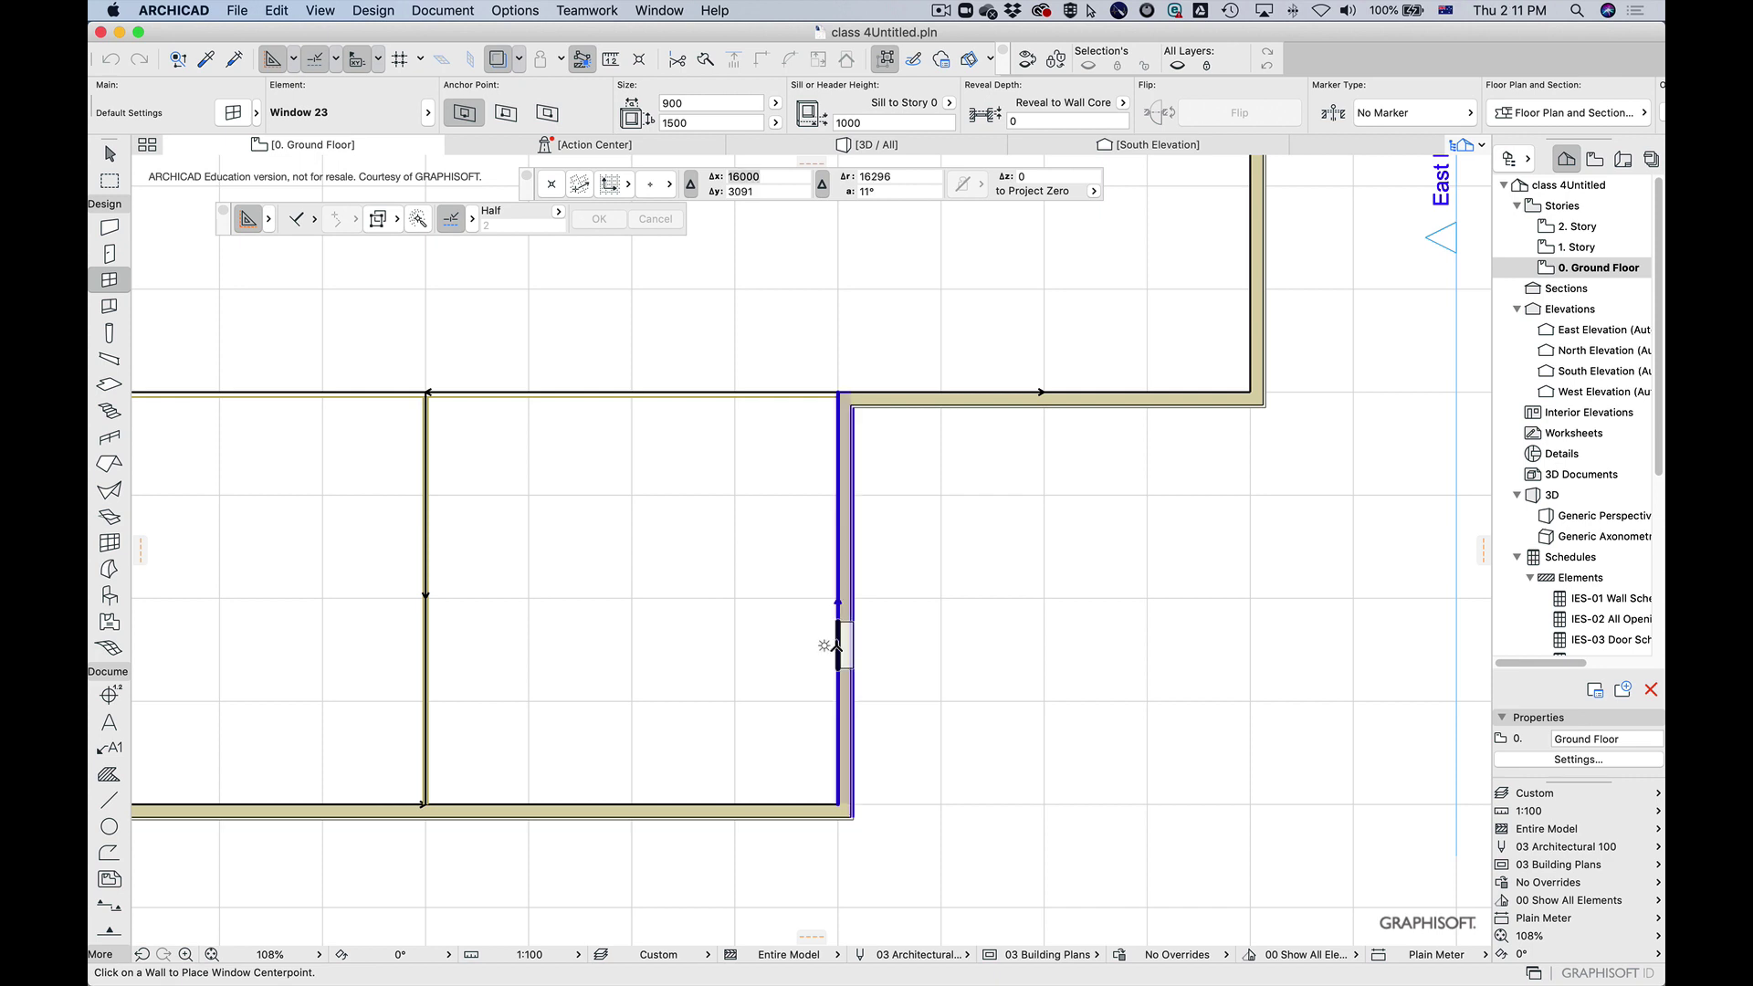
scroll(806, 625, "up", 5)
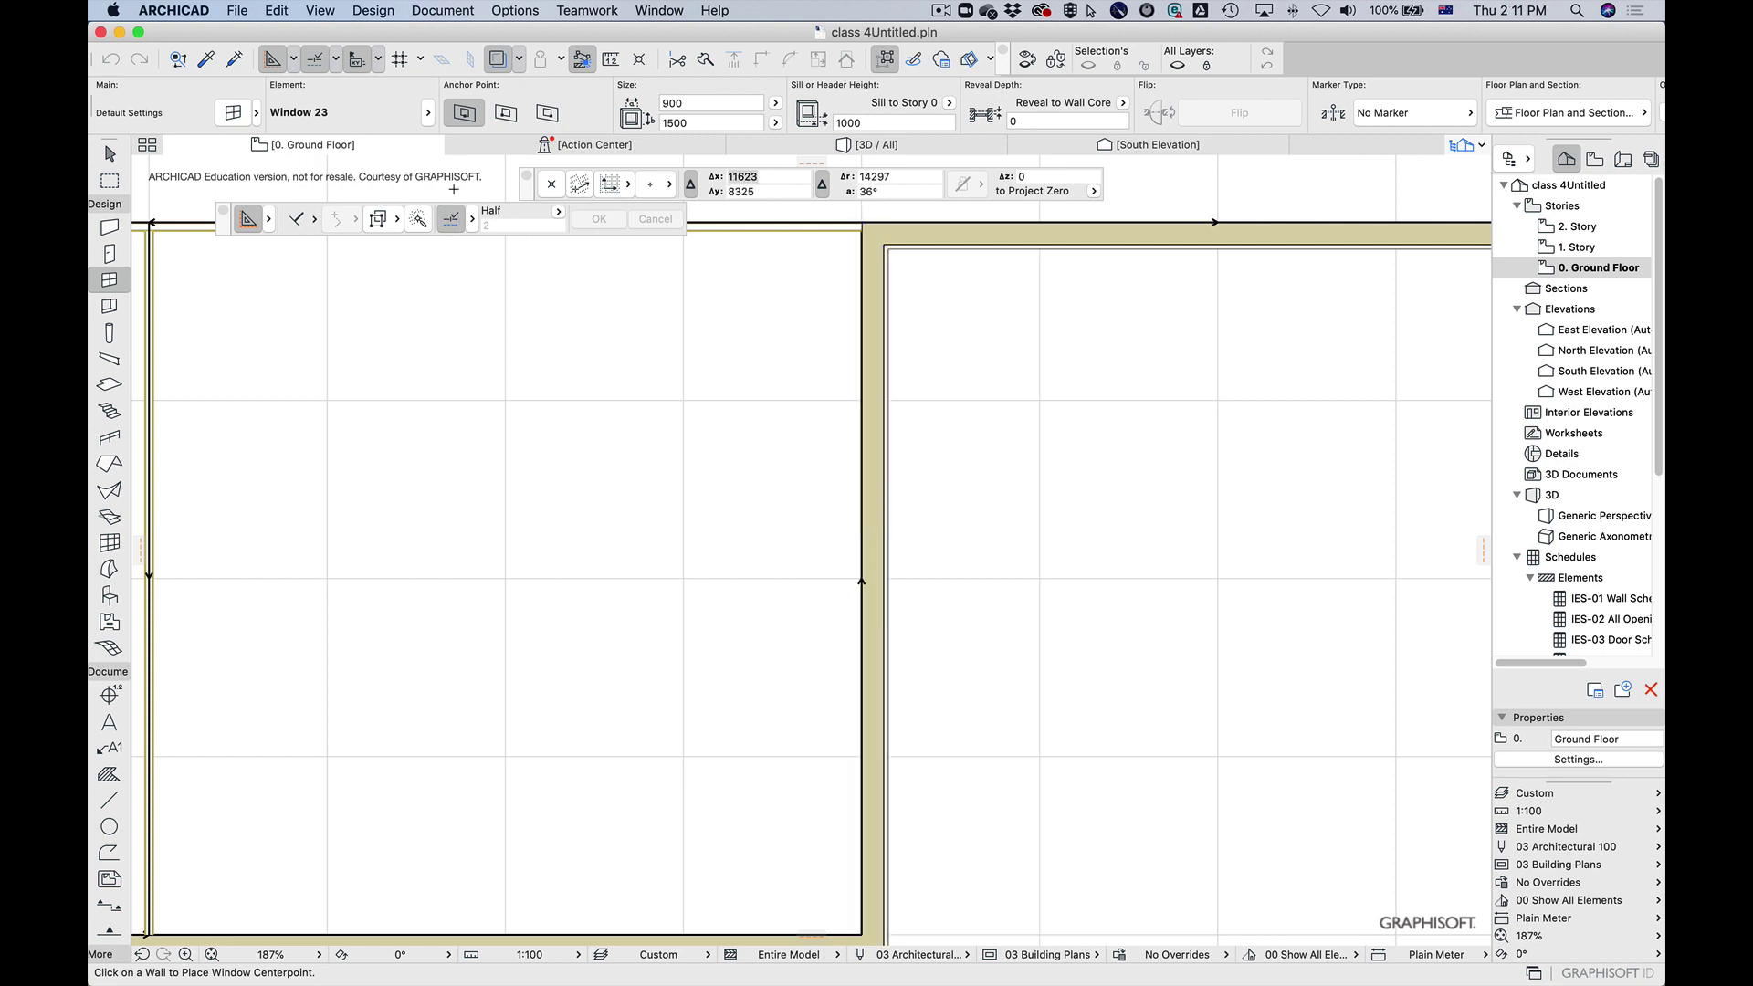
left_click(471, 221)
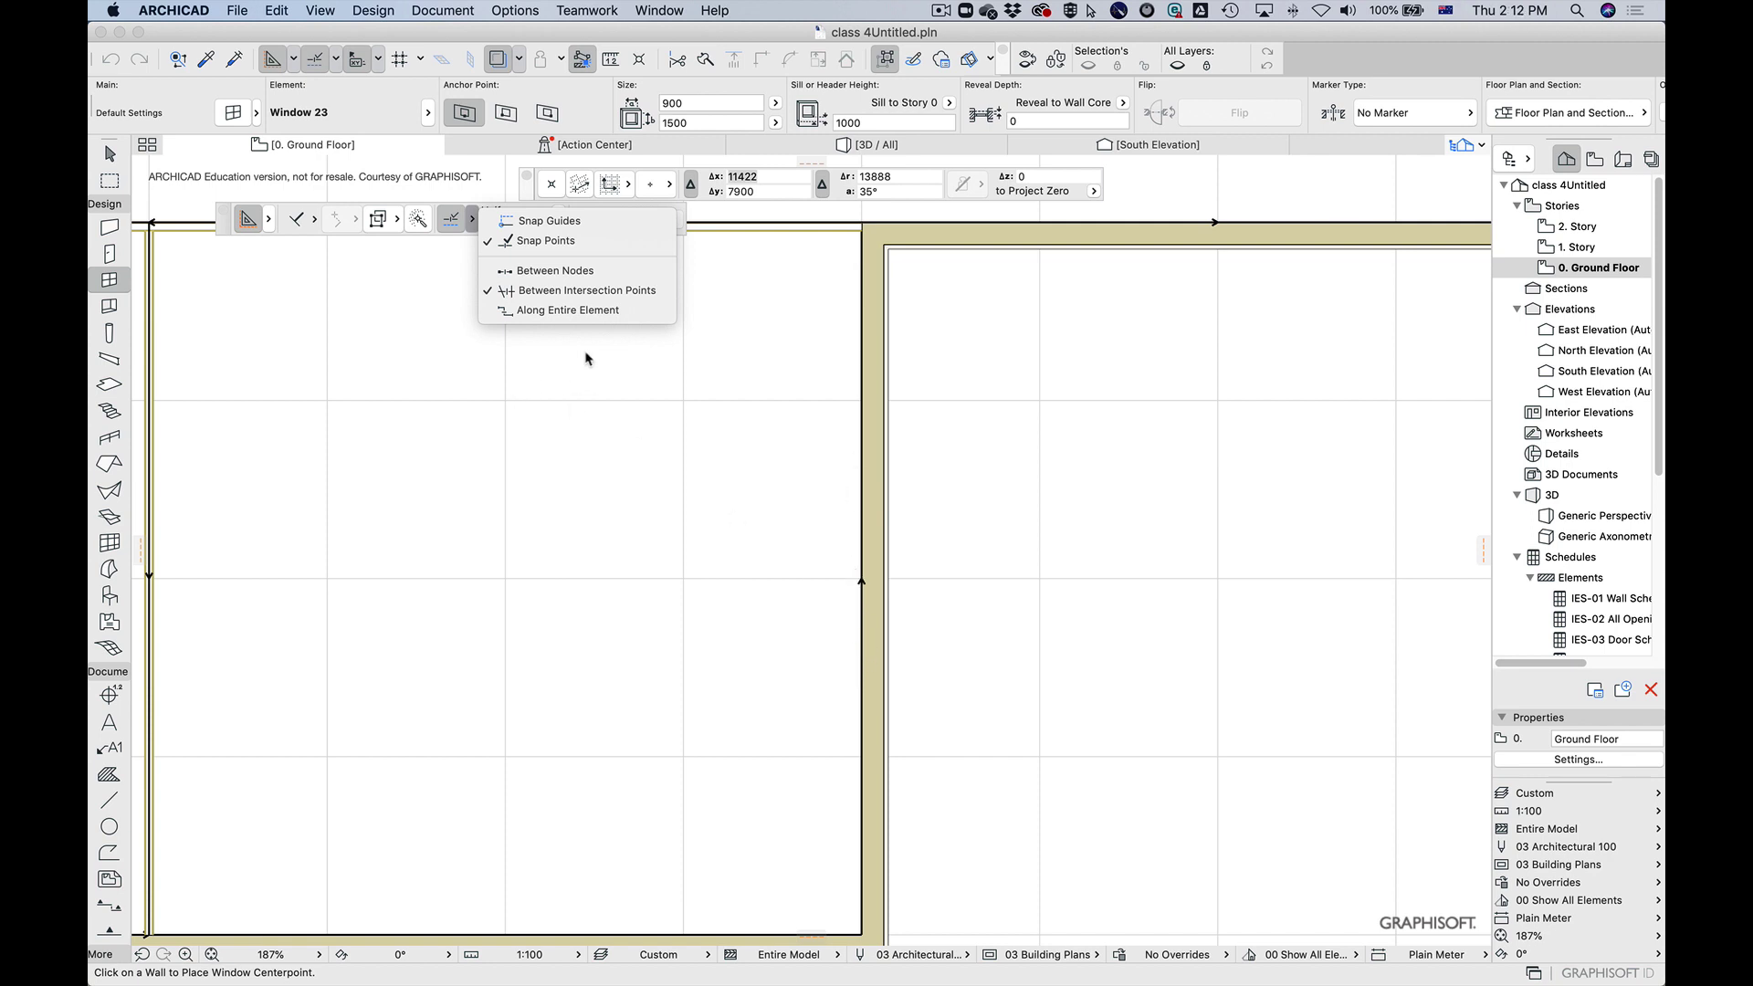
left_click(570, 310)
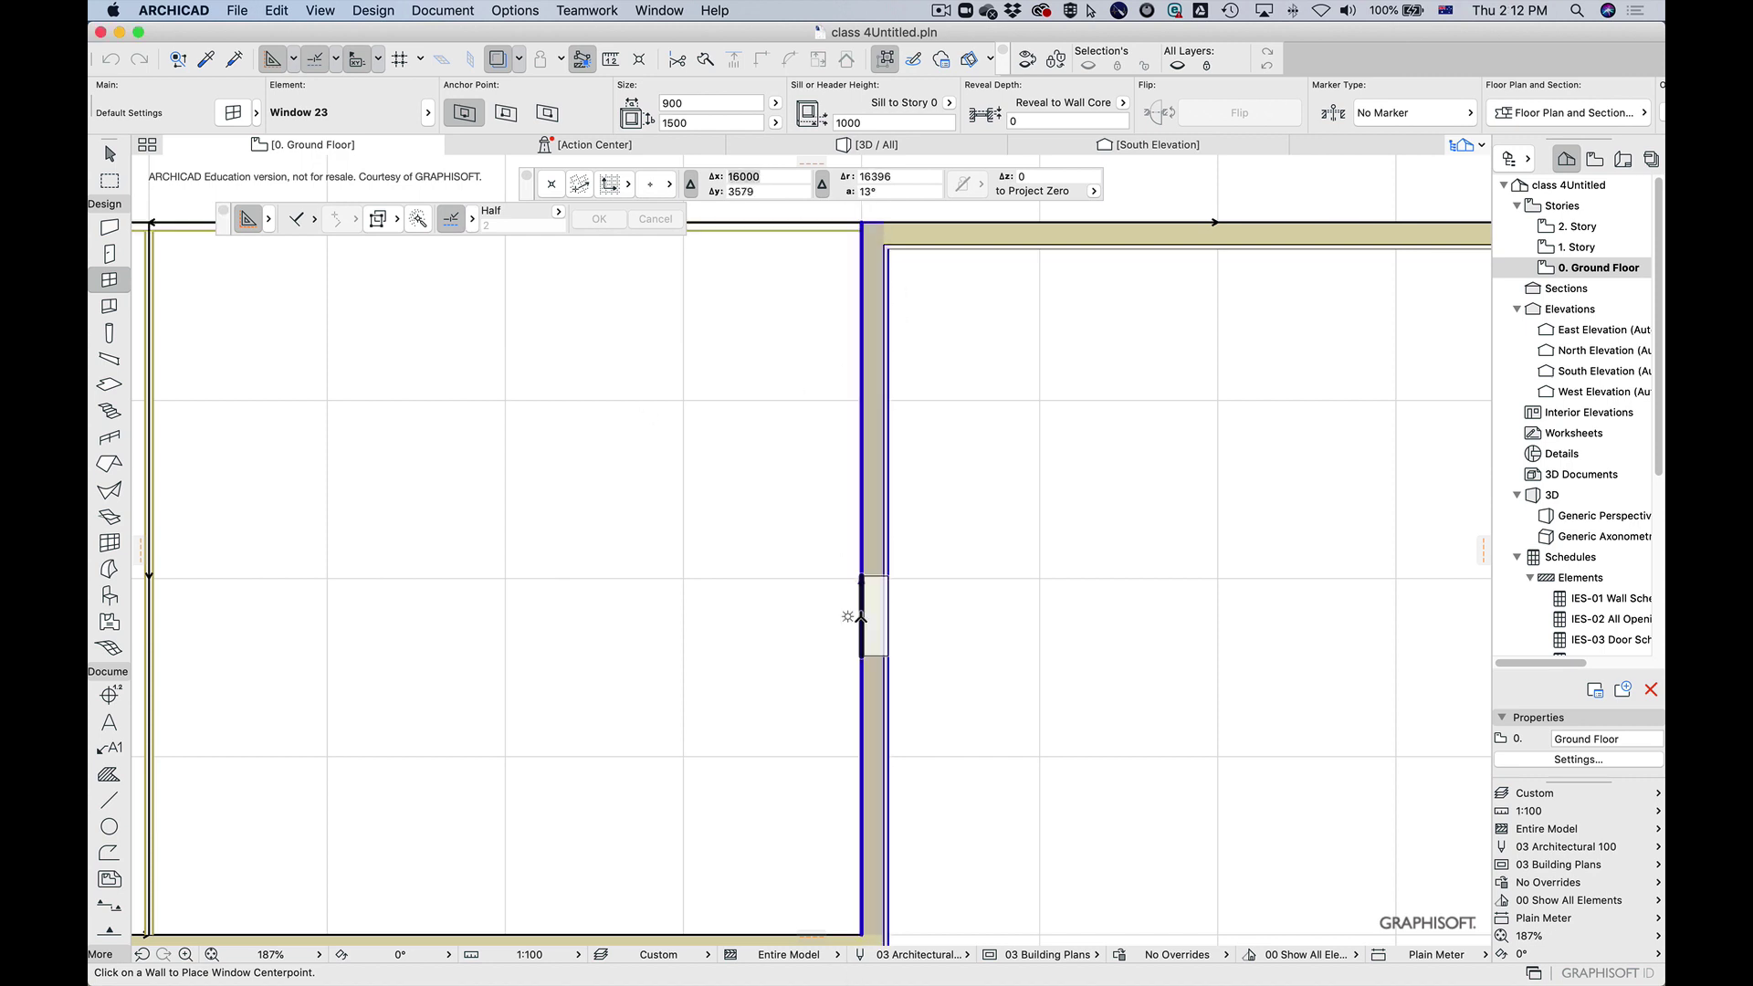
scroll(863, 548, "up", 10)
scroll(864, 581, "up", 15)
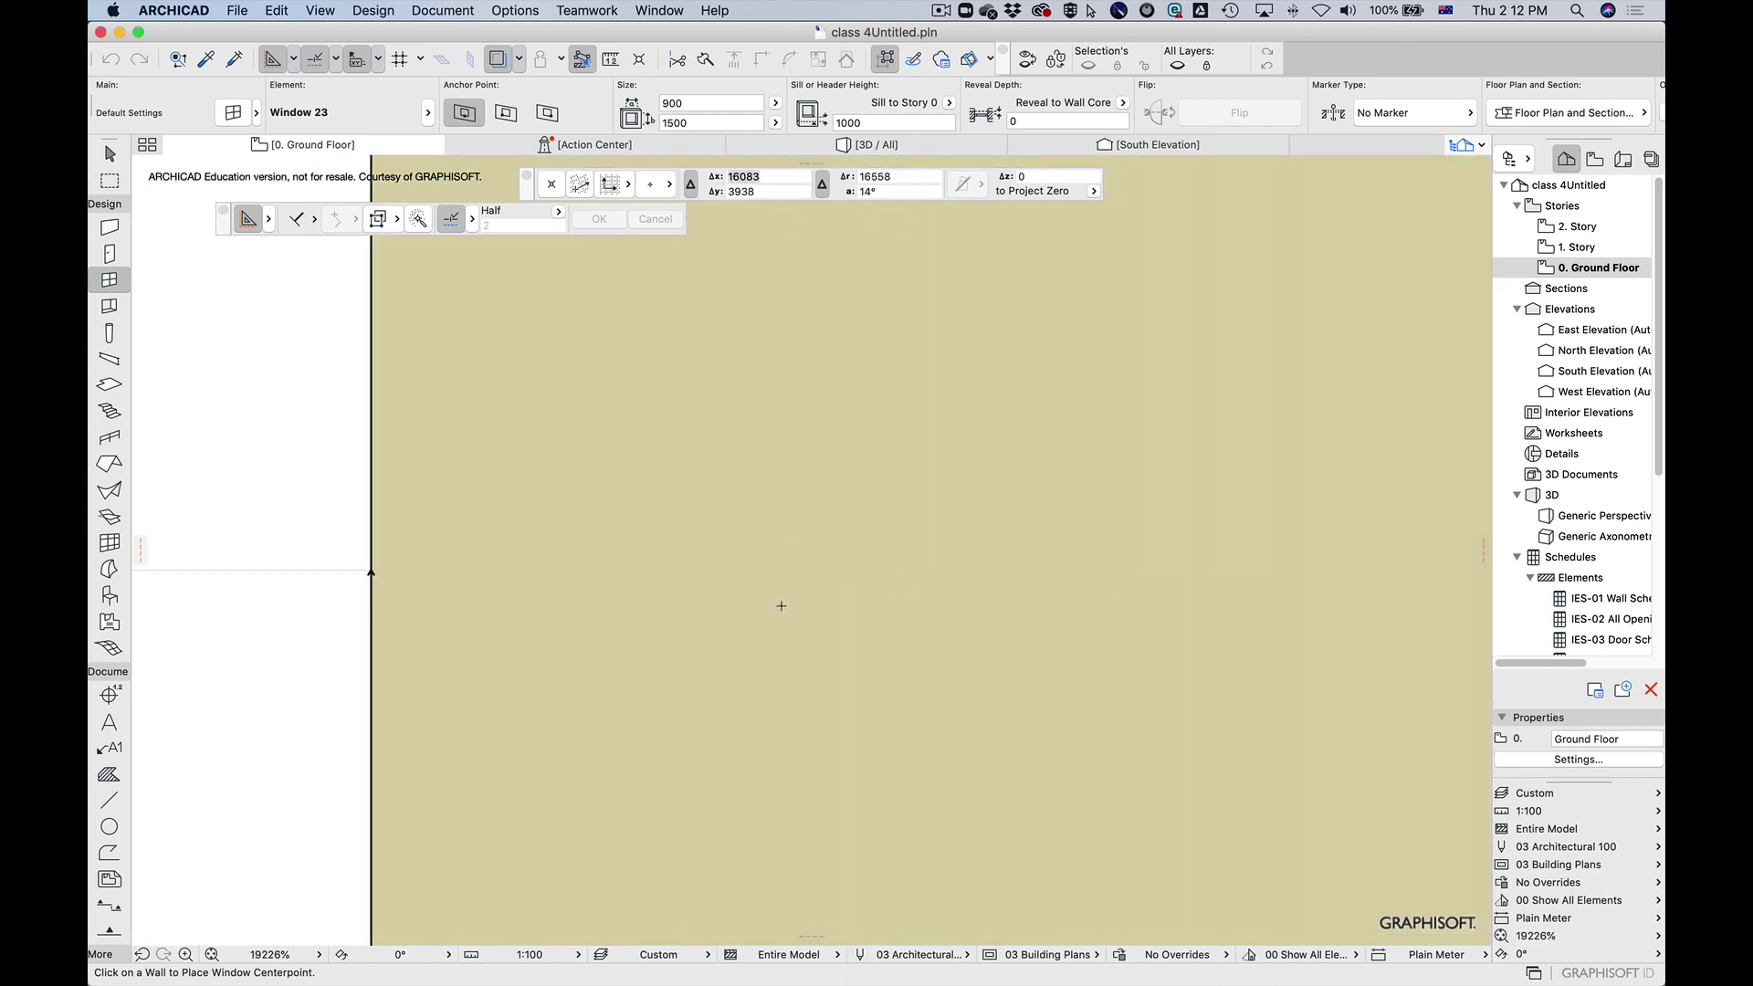
scroll(445, 579, "down", 20)
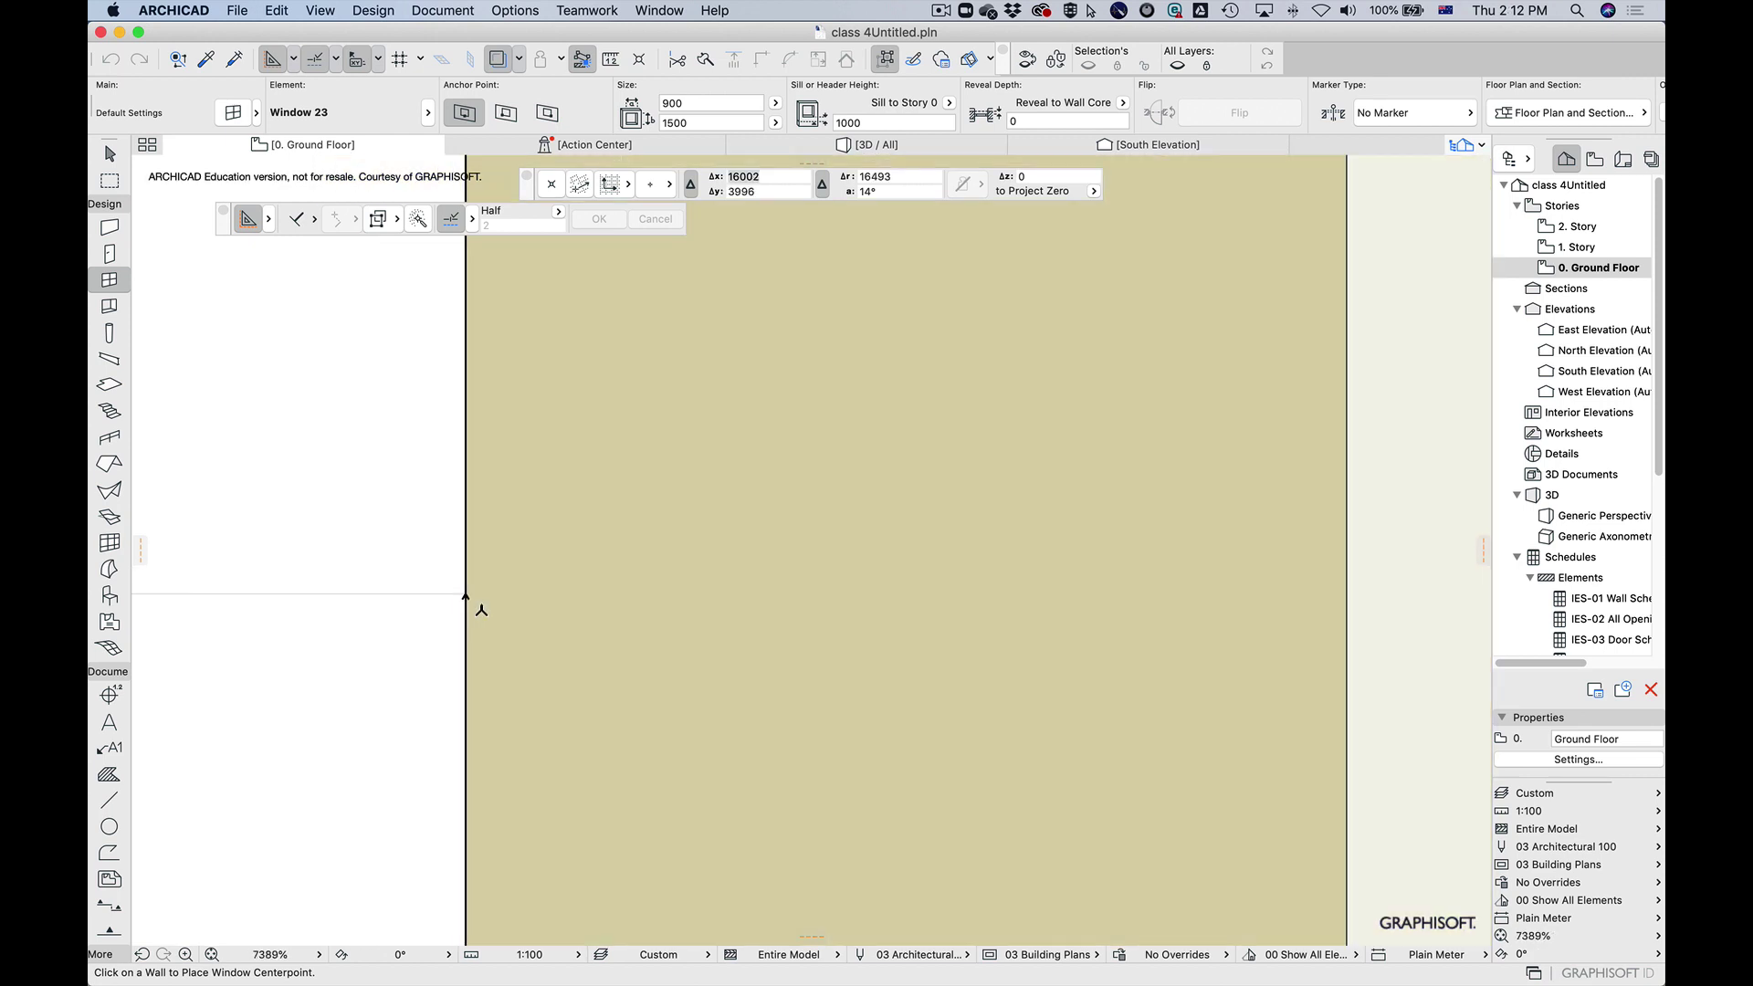
middle_click_drag(502, 659, 626, 610)
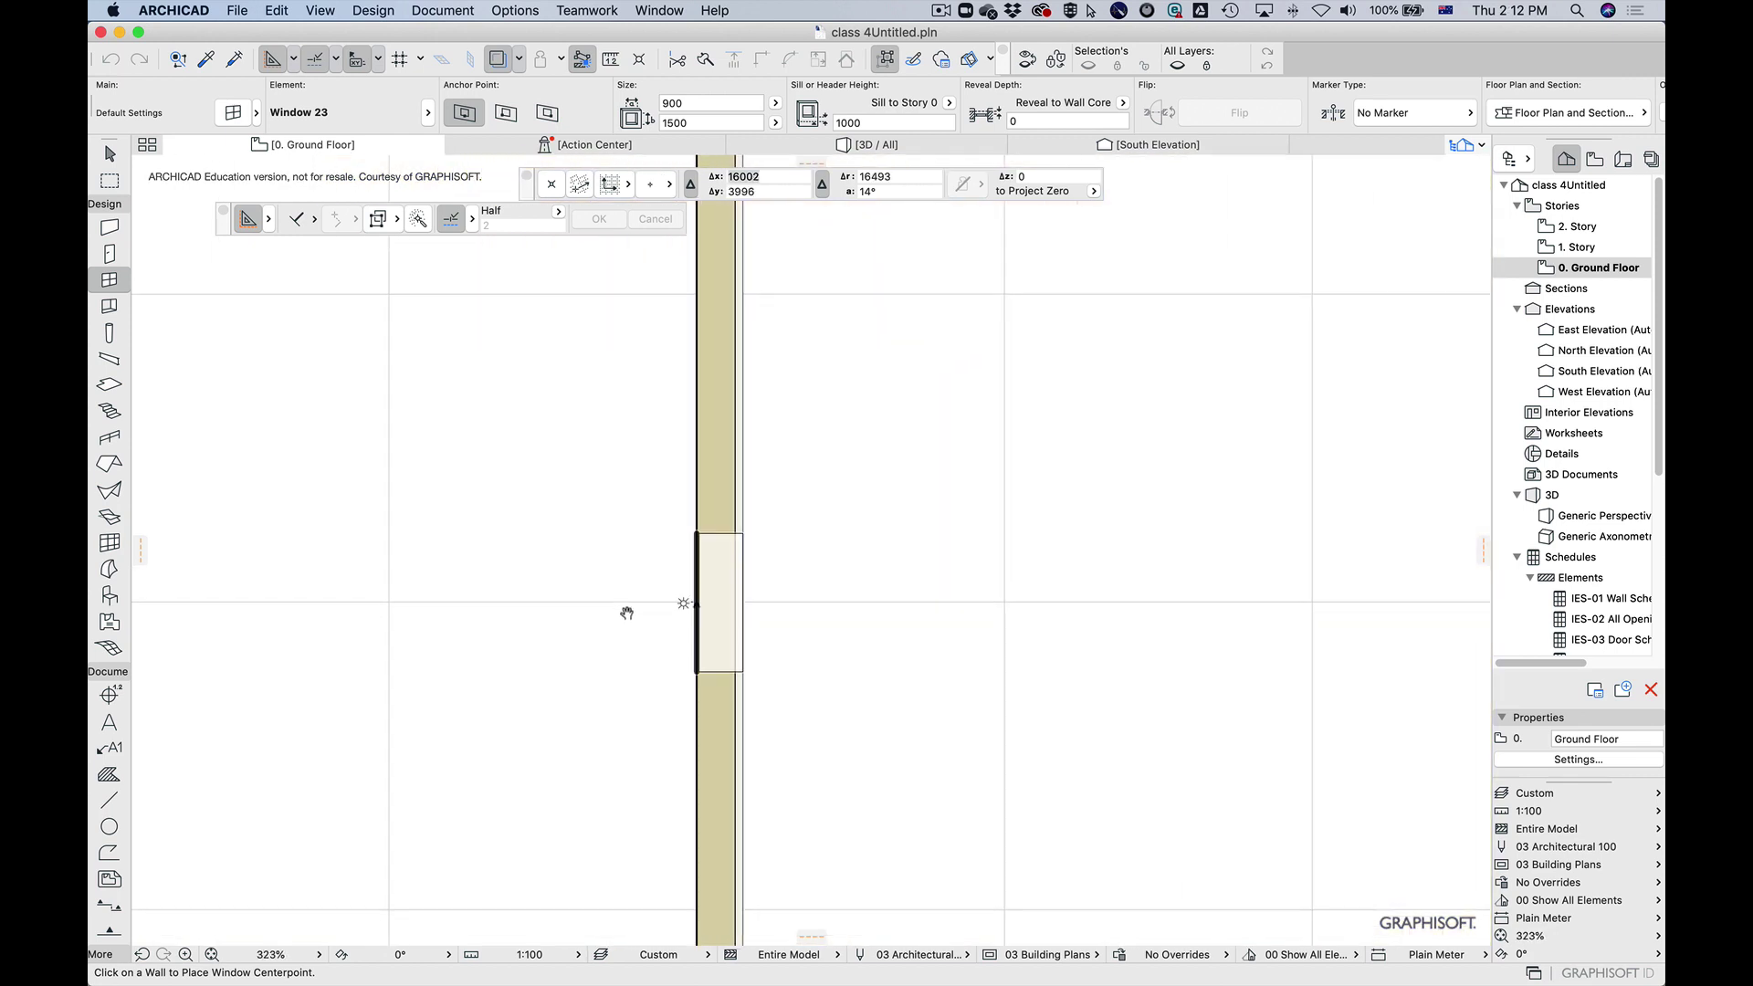
scroll(619, 606, "down", 6)
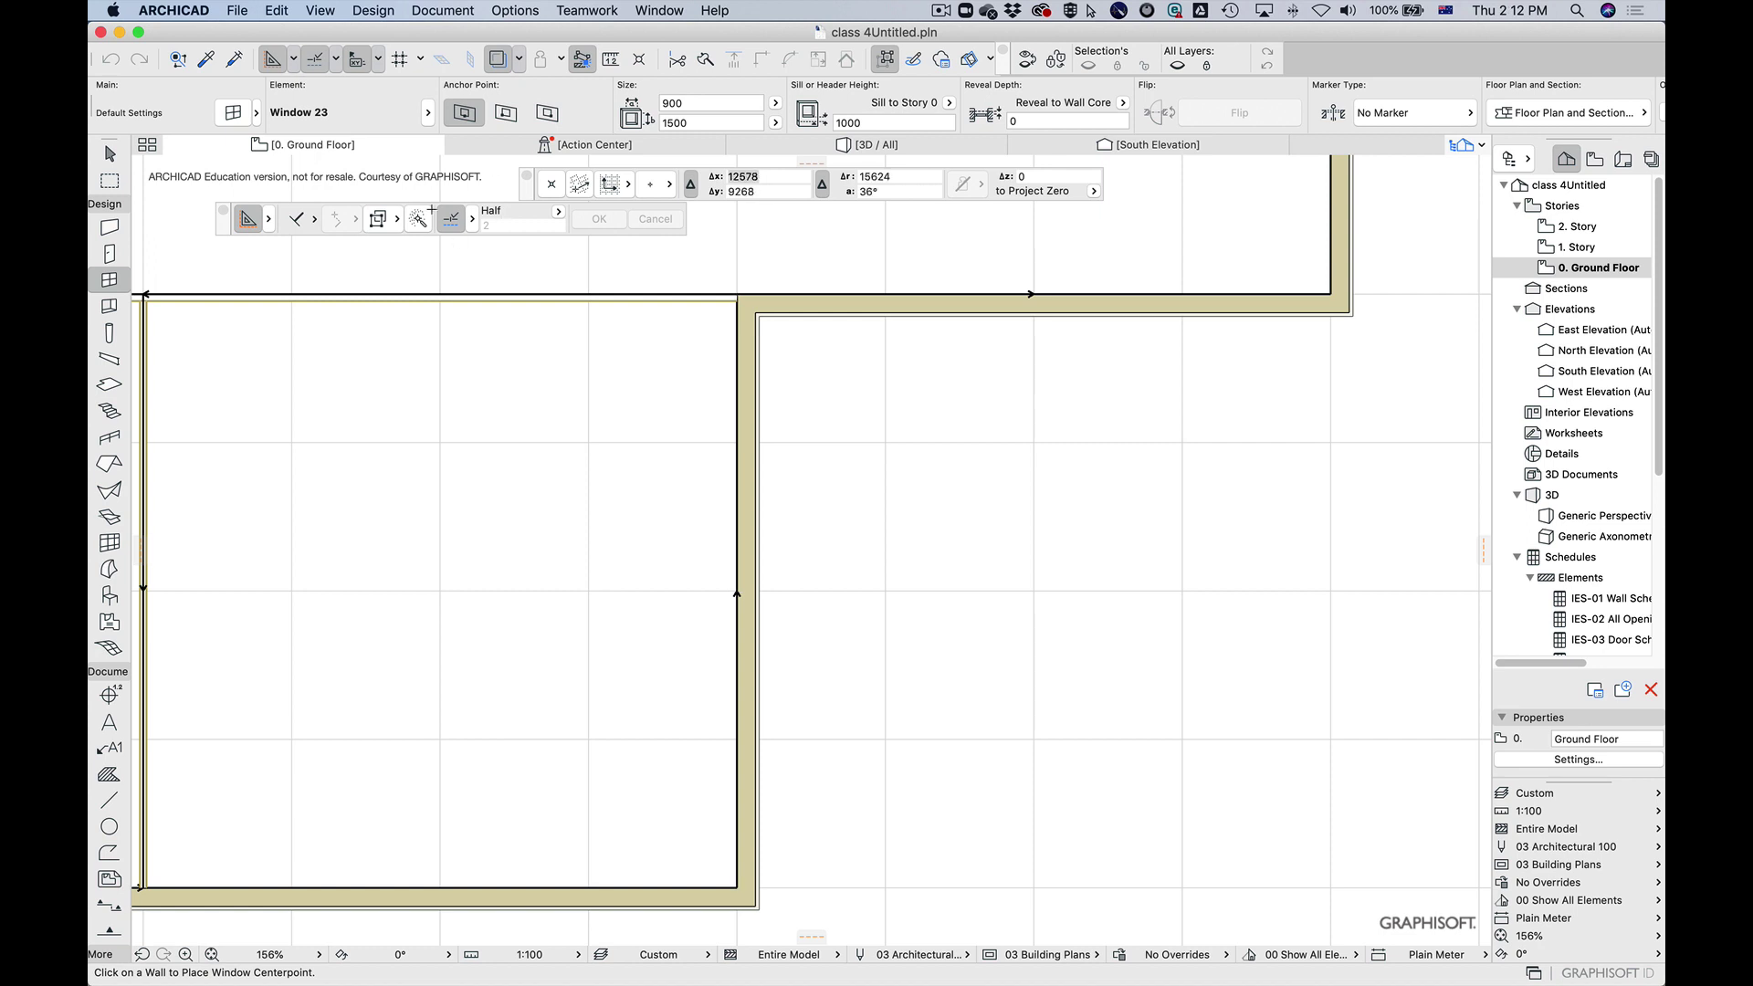
Step: Draw a straight drafting line across the lower end of the room's right-hand exterior wall
left_click(485, 220)
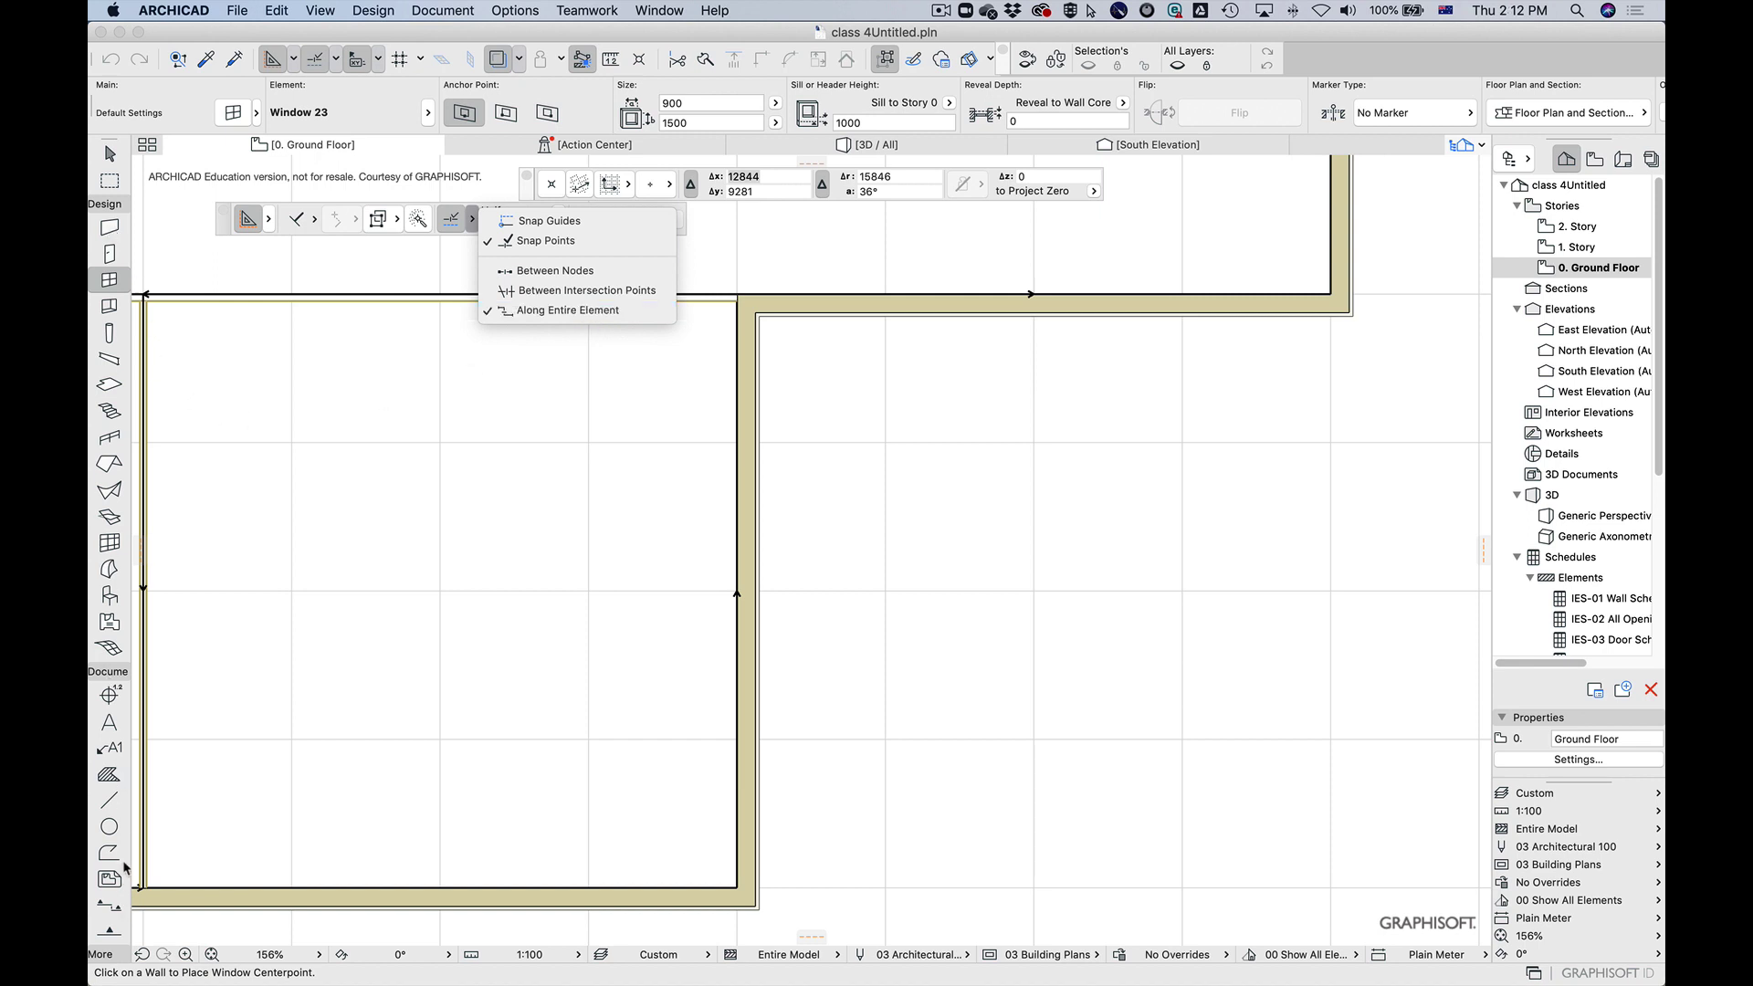
left_click(109, 800)
left_click(649, 855)
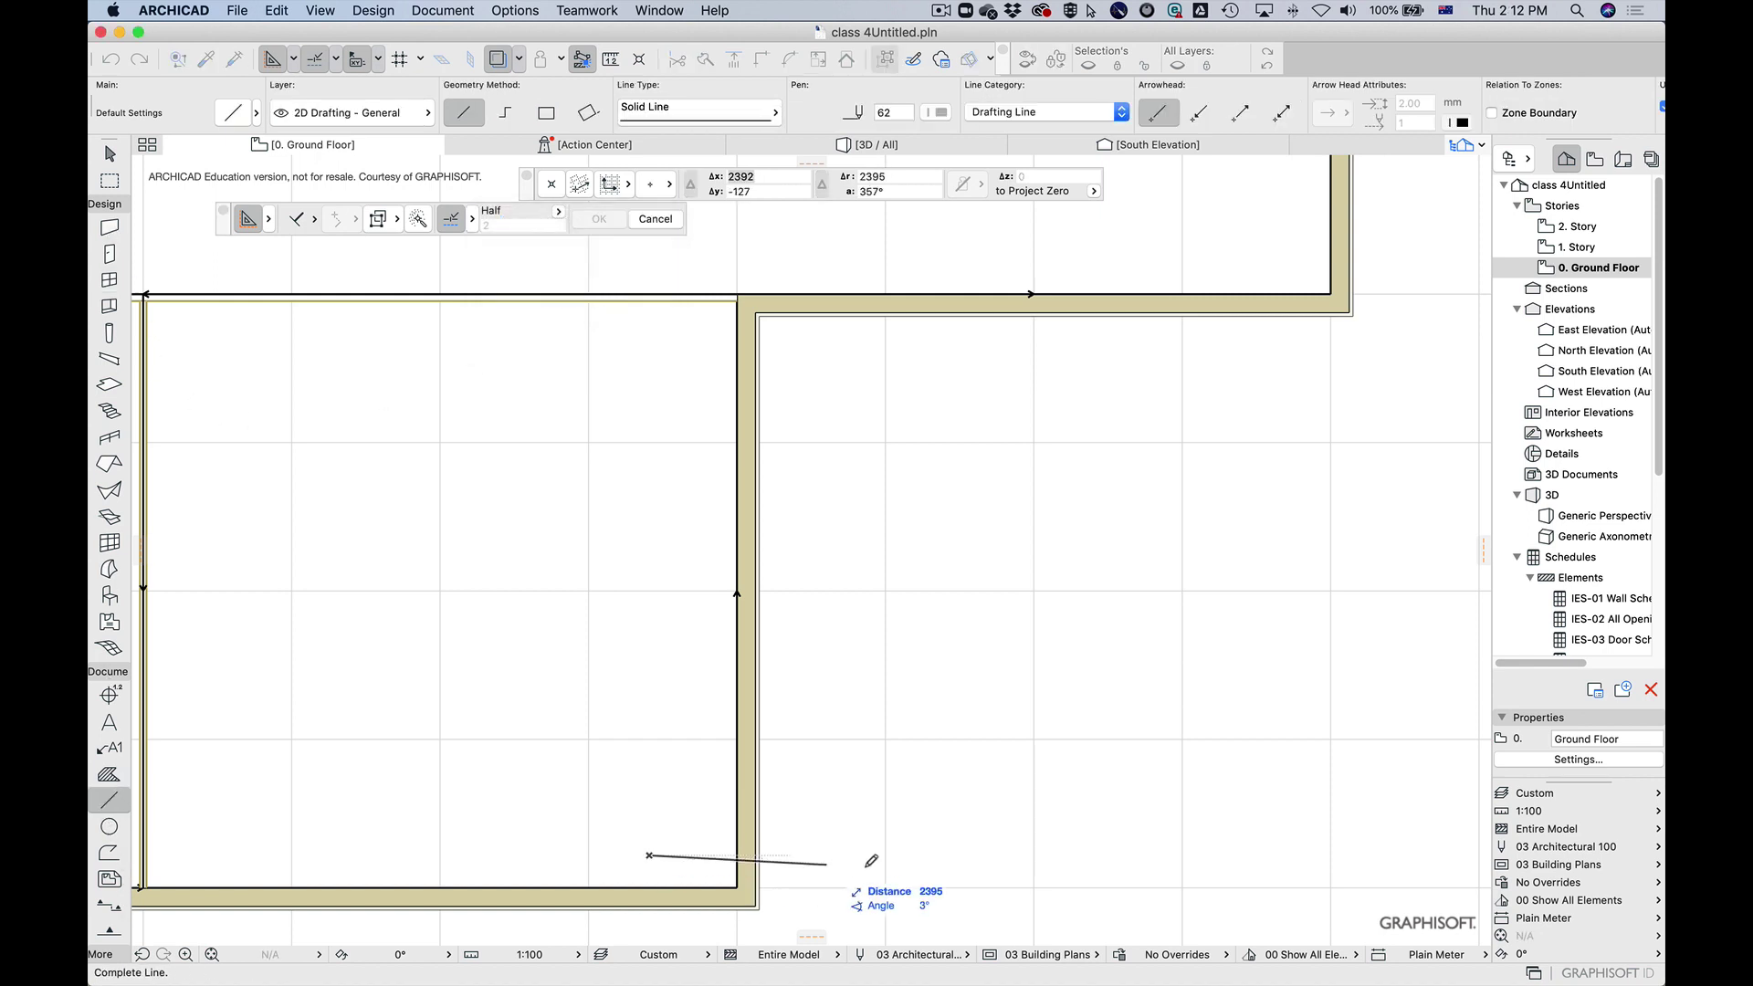
left_click(895, 858)
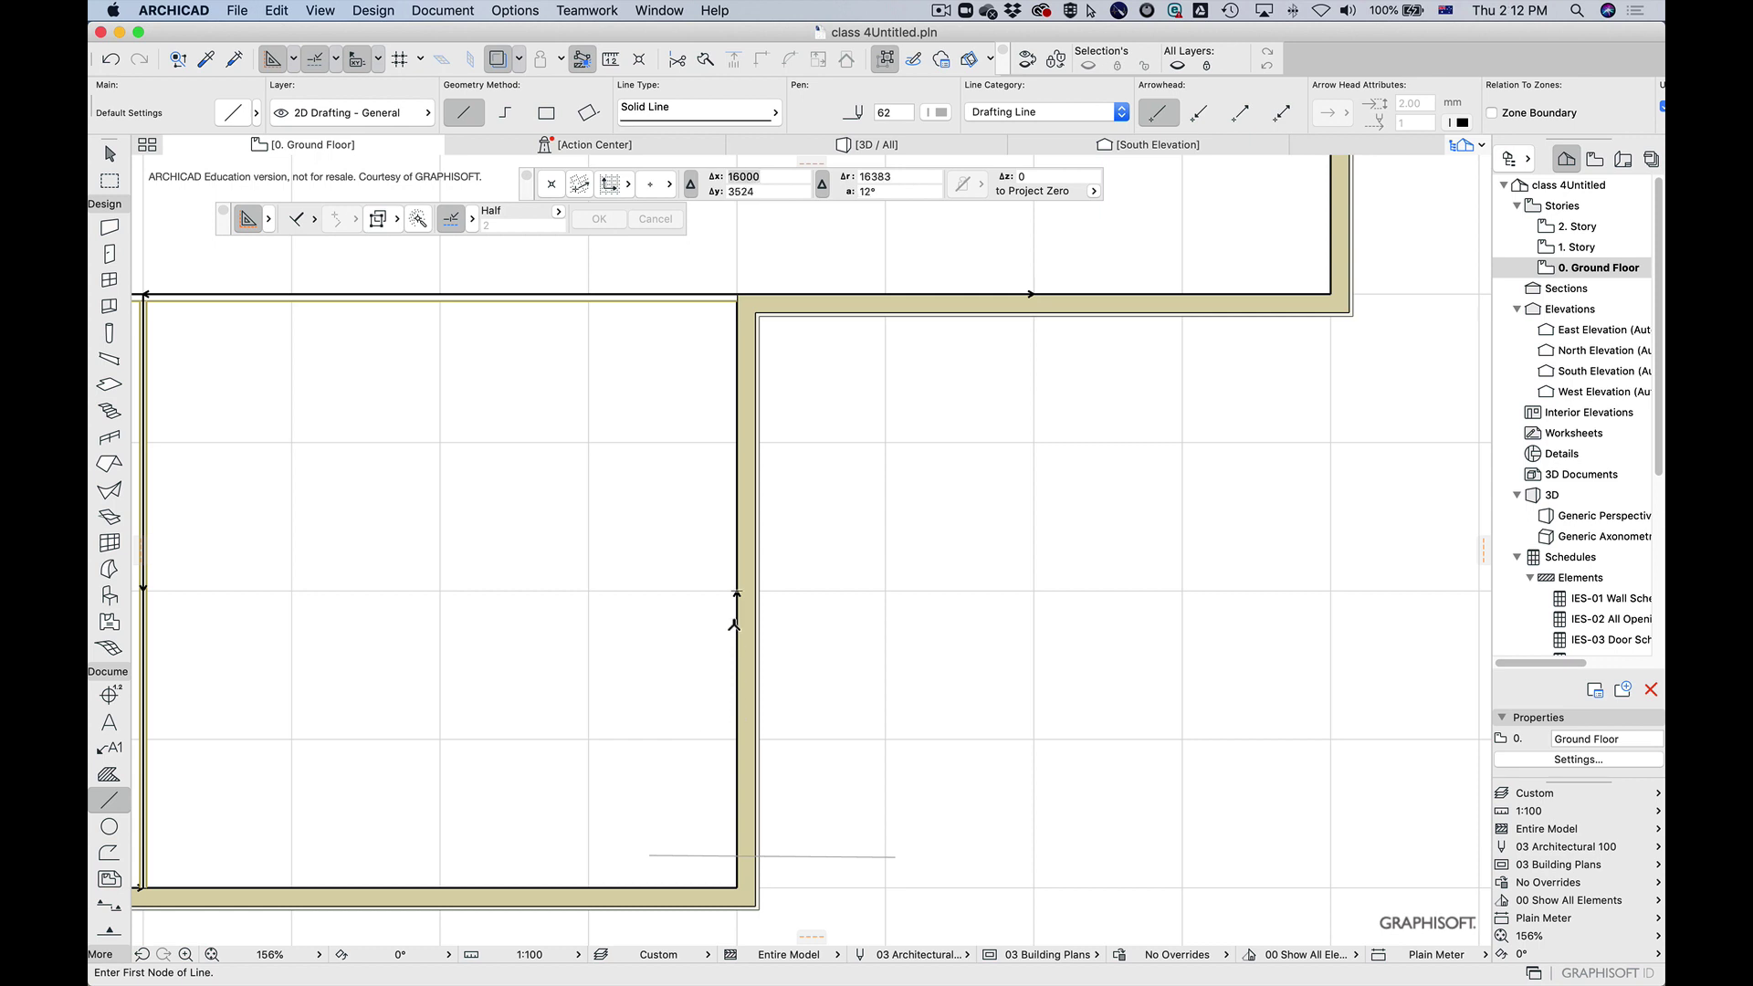
Step: Set the snap points to Between Intersection Points and check where the snap point falls on the crossed wall
left_click(474, 226)
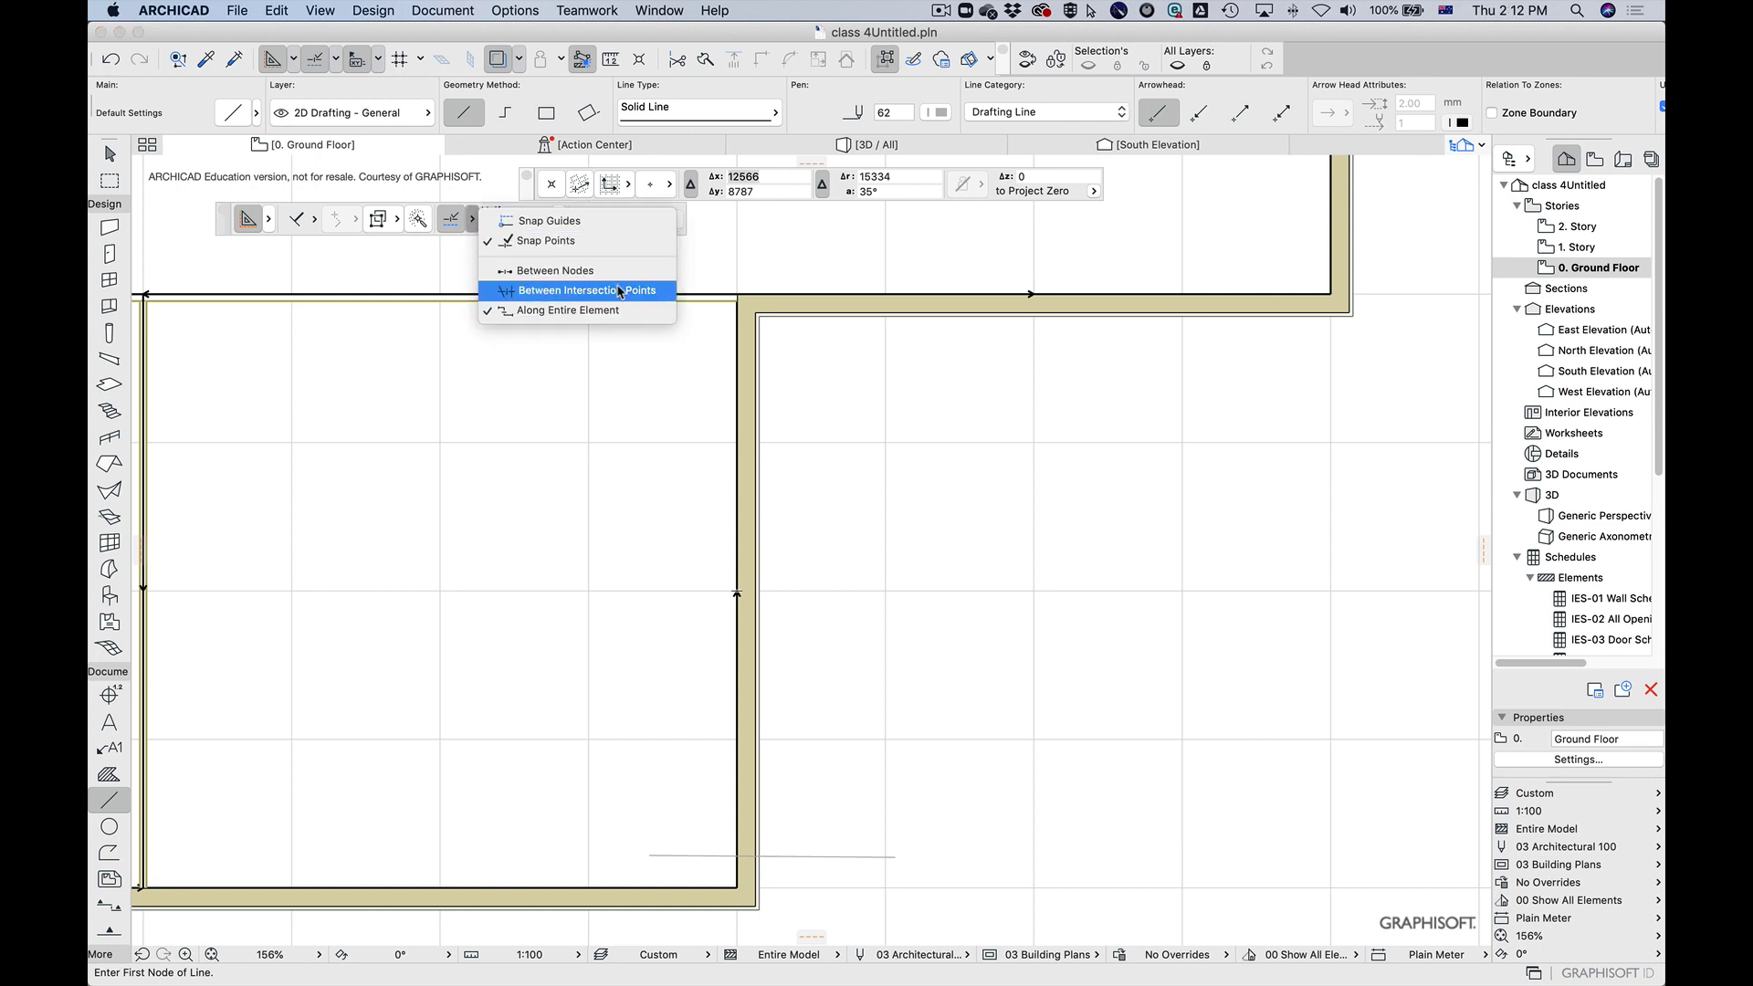
left_click(659, 292)
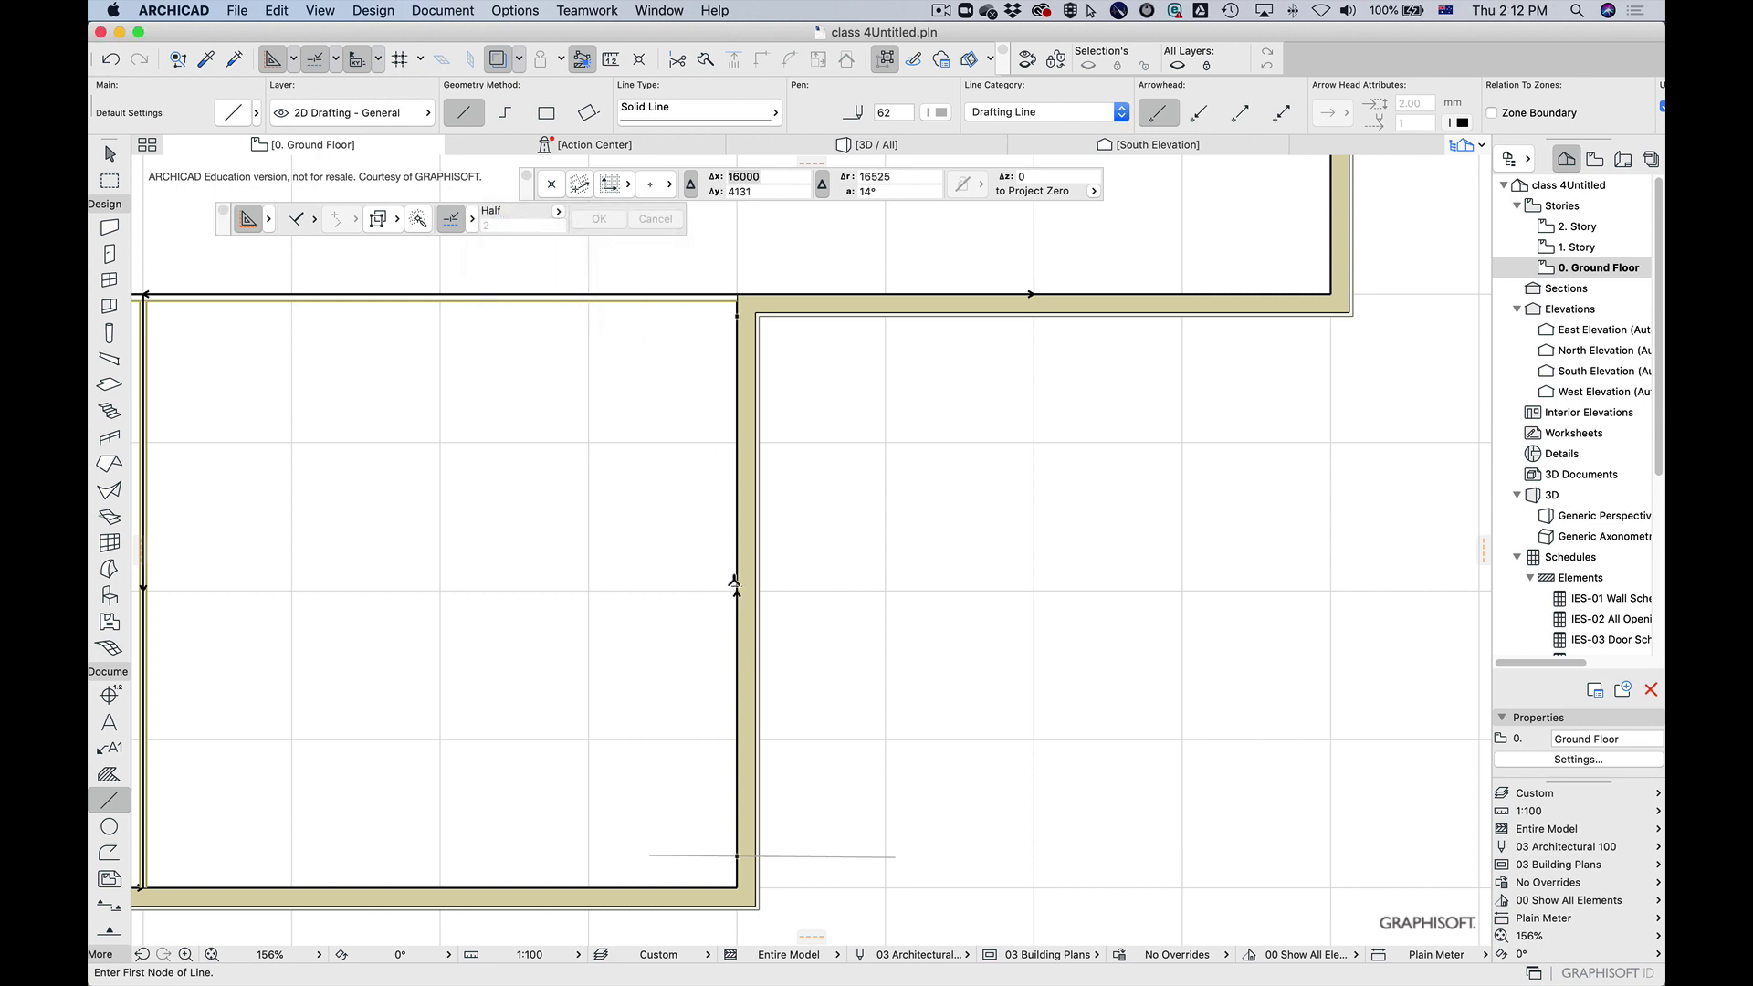
scroll(756, 840, "down", 2)
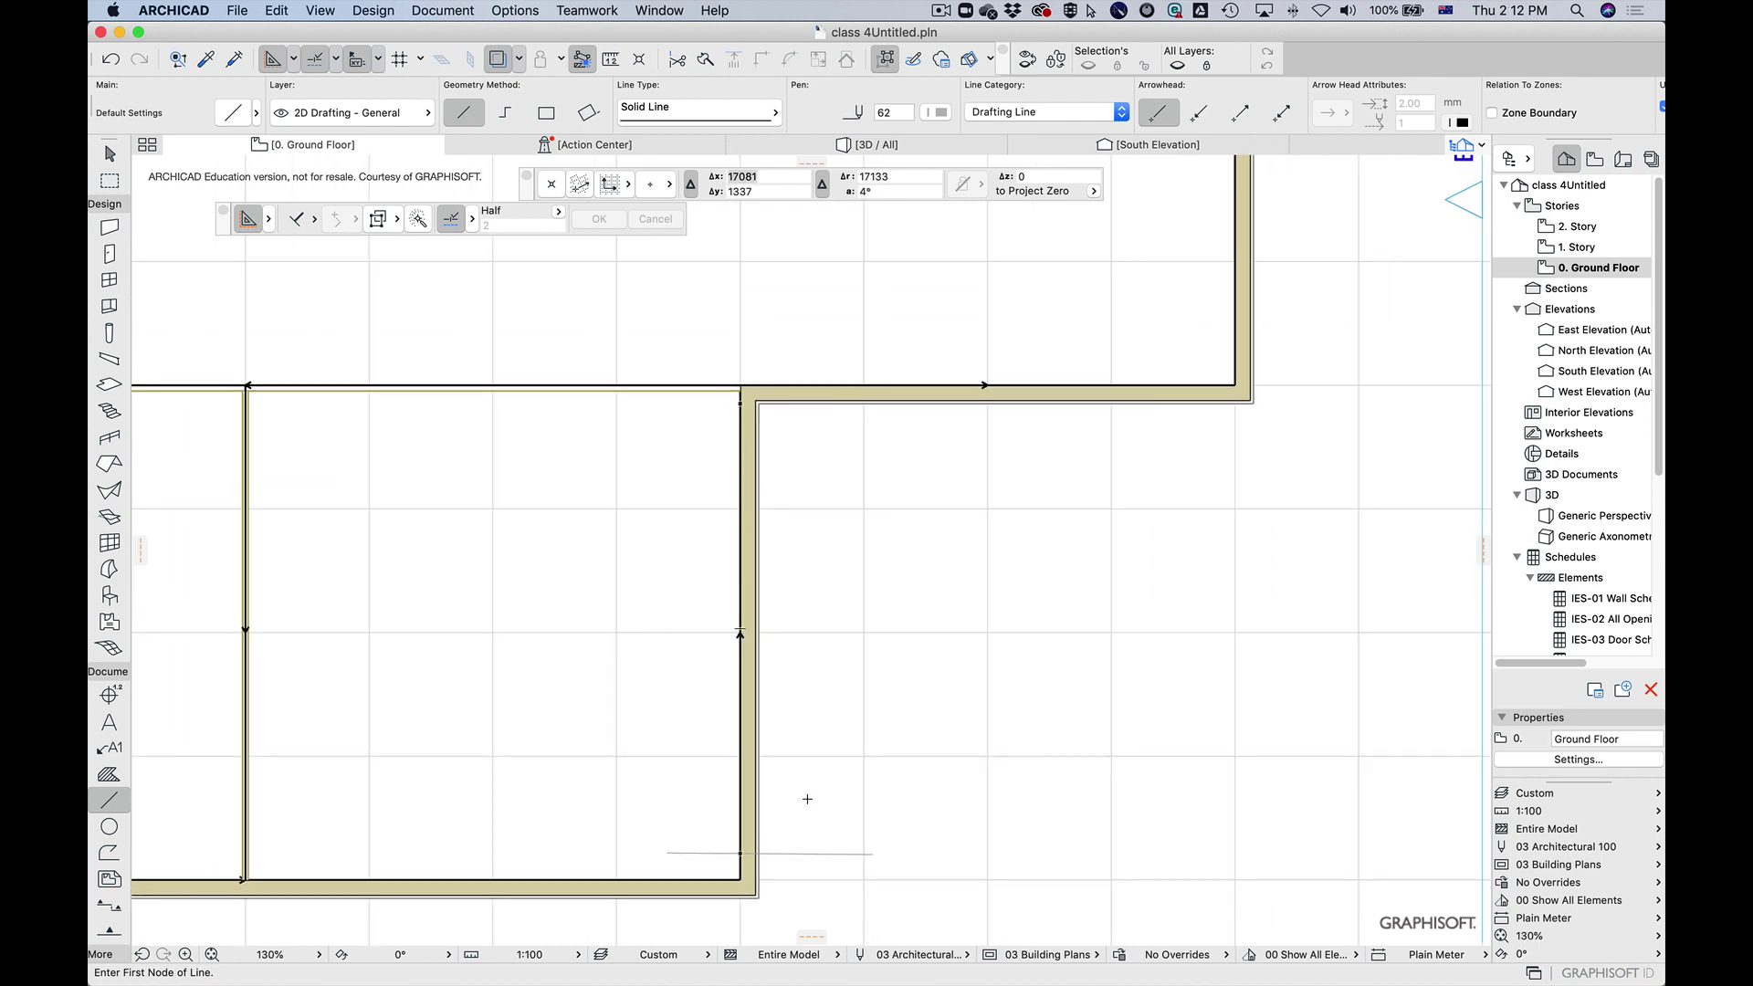
Step: Pull a new node out of the crossing drafting line, and undo both this edit and the line itself
key("Escape")
left_click(806, 854)
left_click(802, 854)
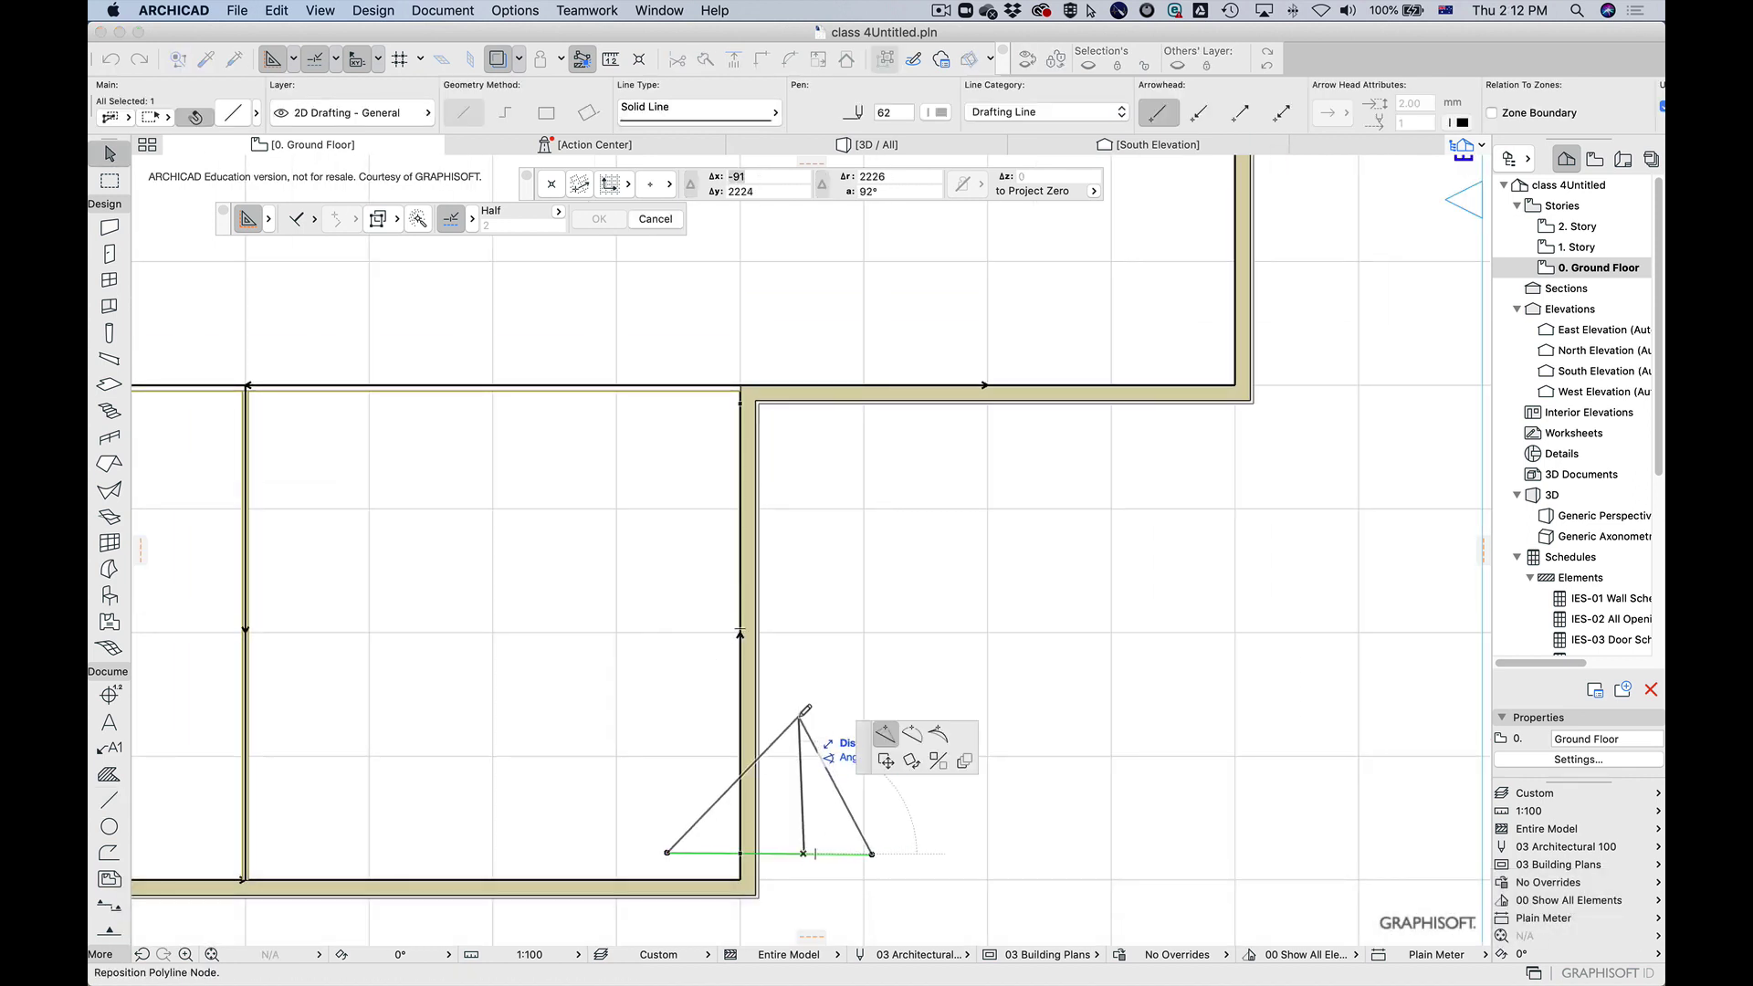
left_click(787, 705)
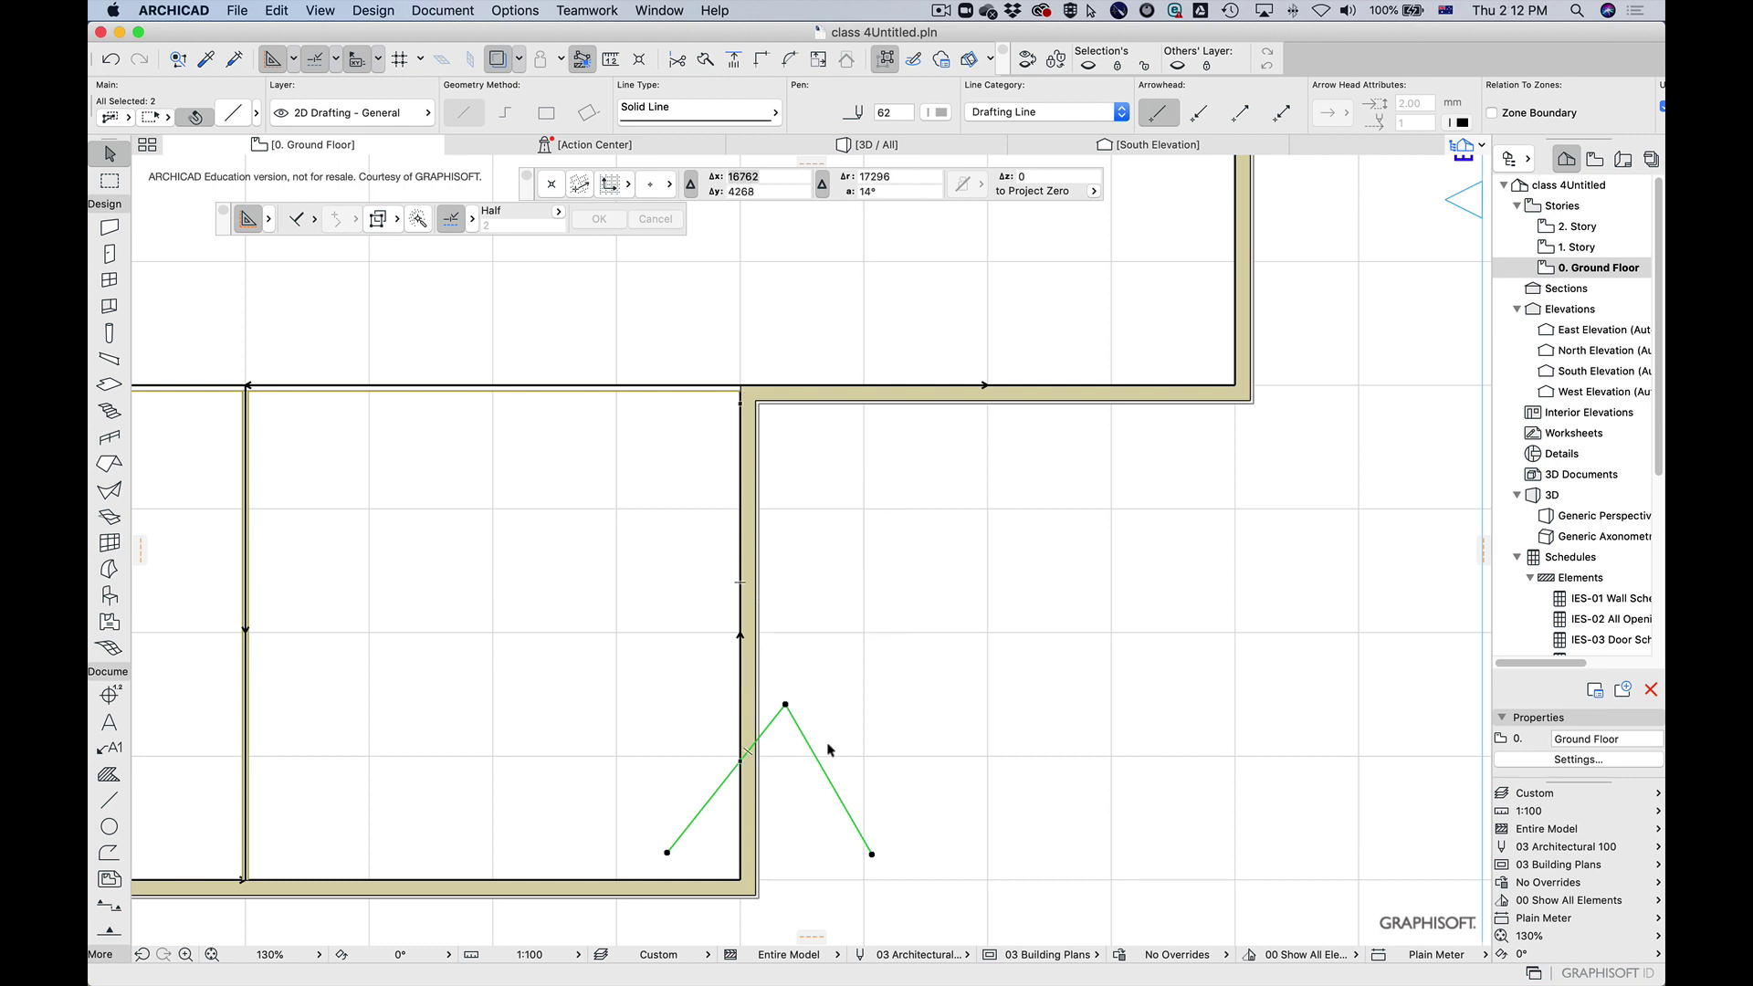
key("super+z")
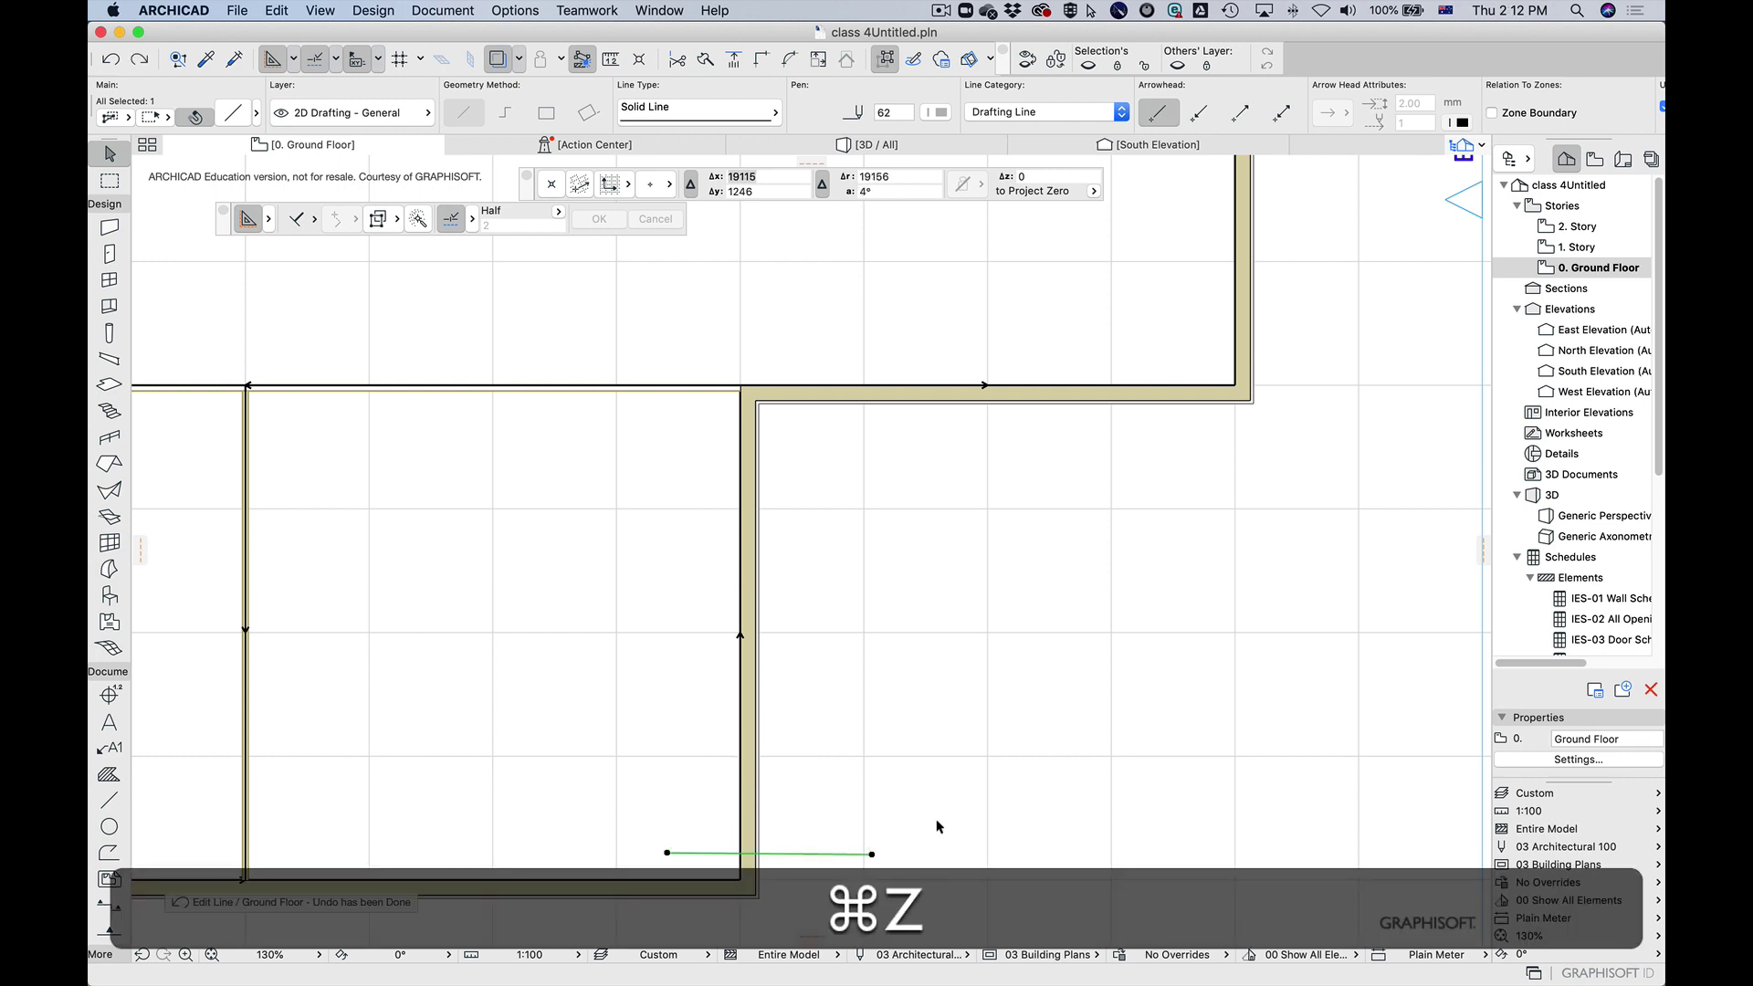
key("super+z")
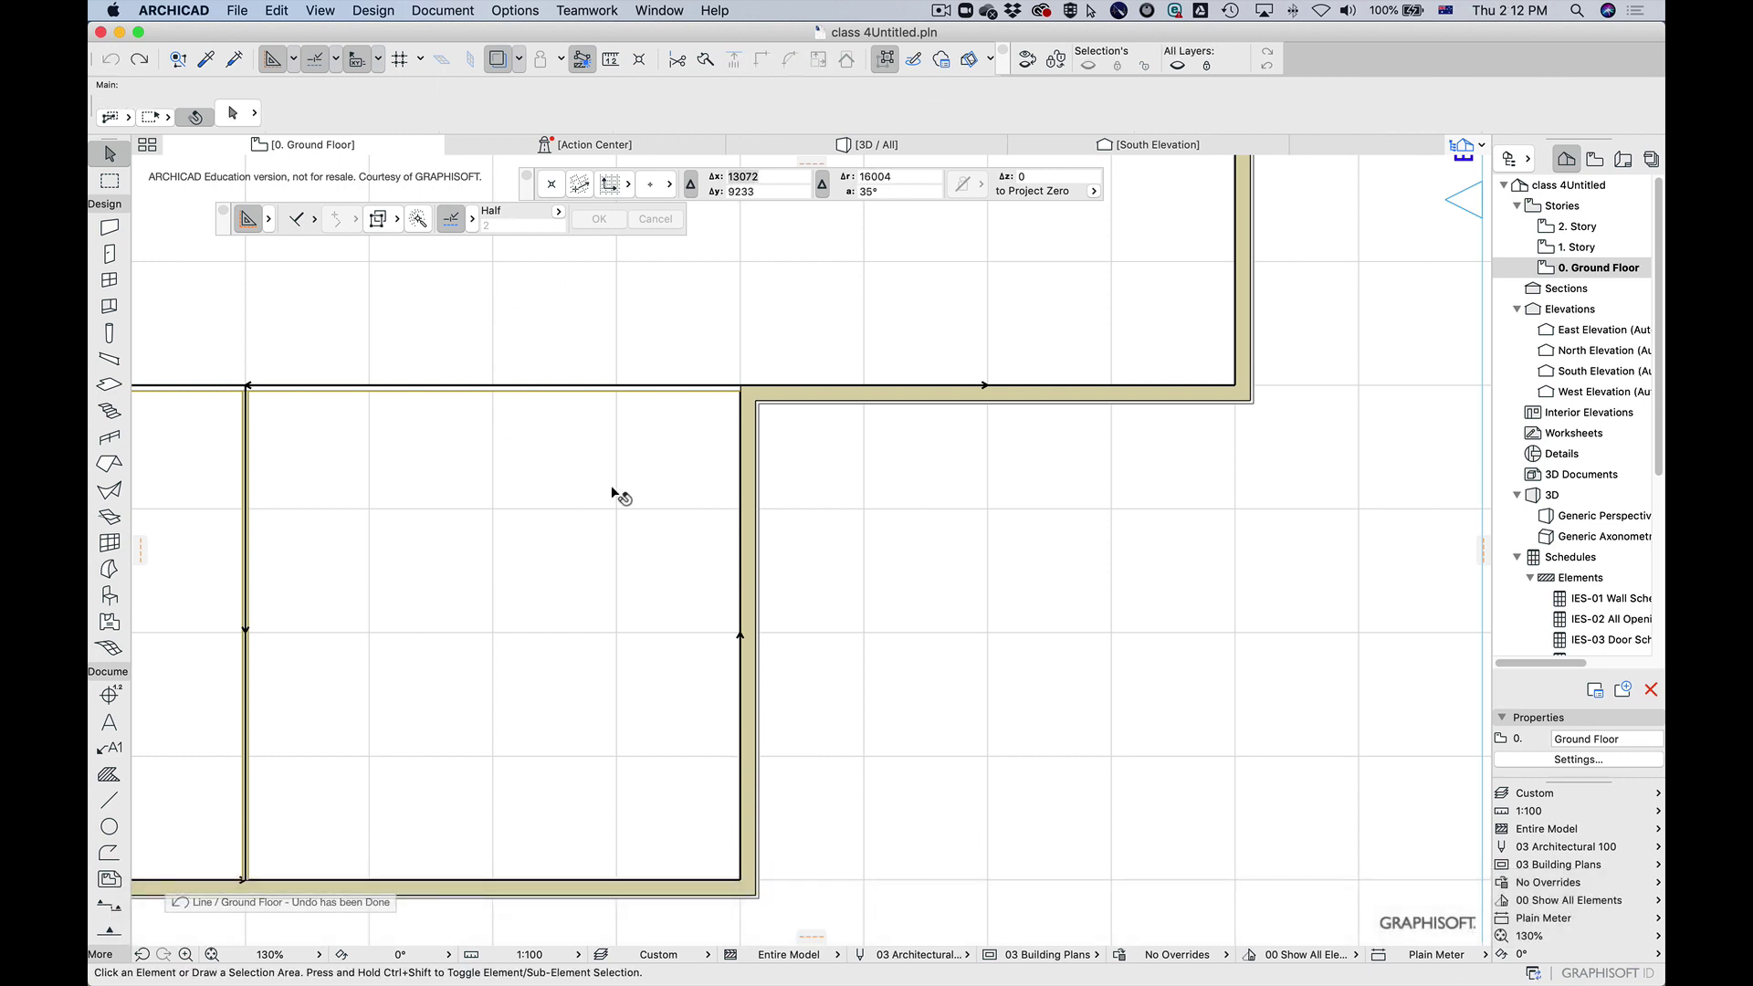
Step: Set the snap points to Along Entire Element and place a centre-anchored Window 23 at the right-hand wall's midpoint, with the window on the outer face
left_click(473, 219)
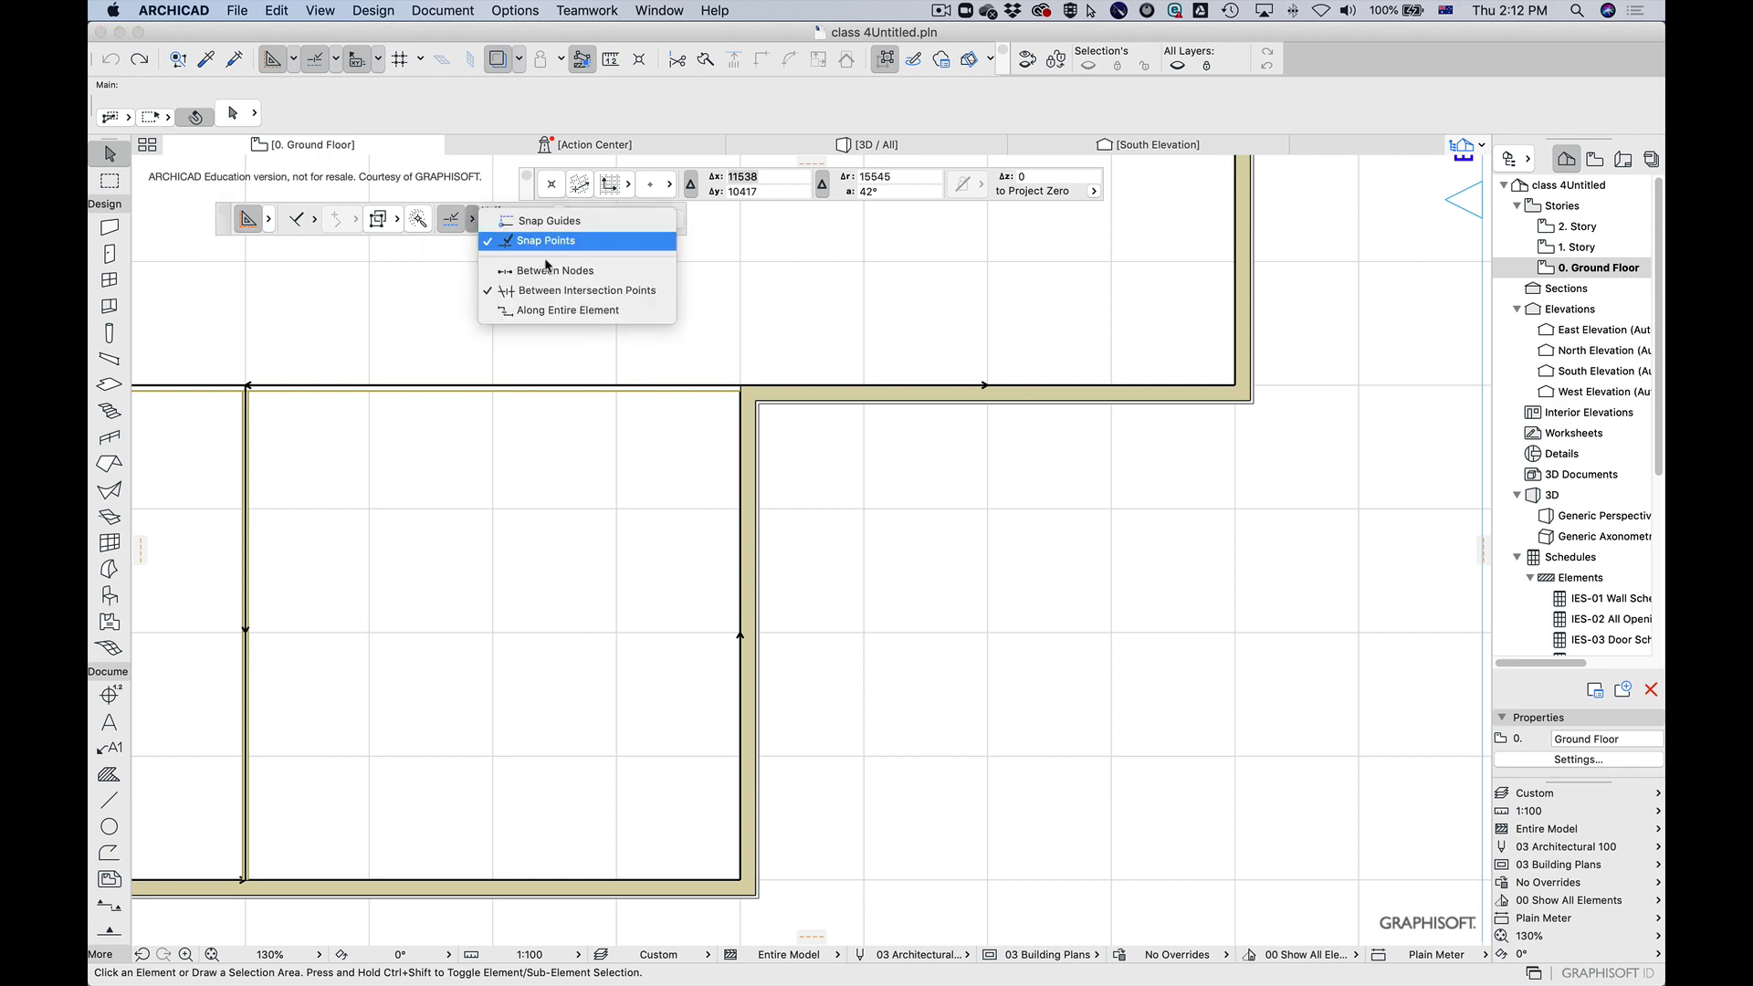
left_click(614, 311)
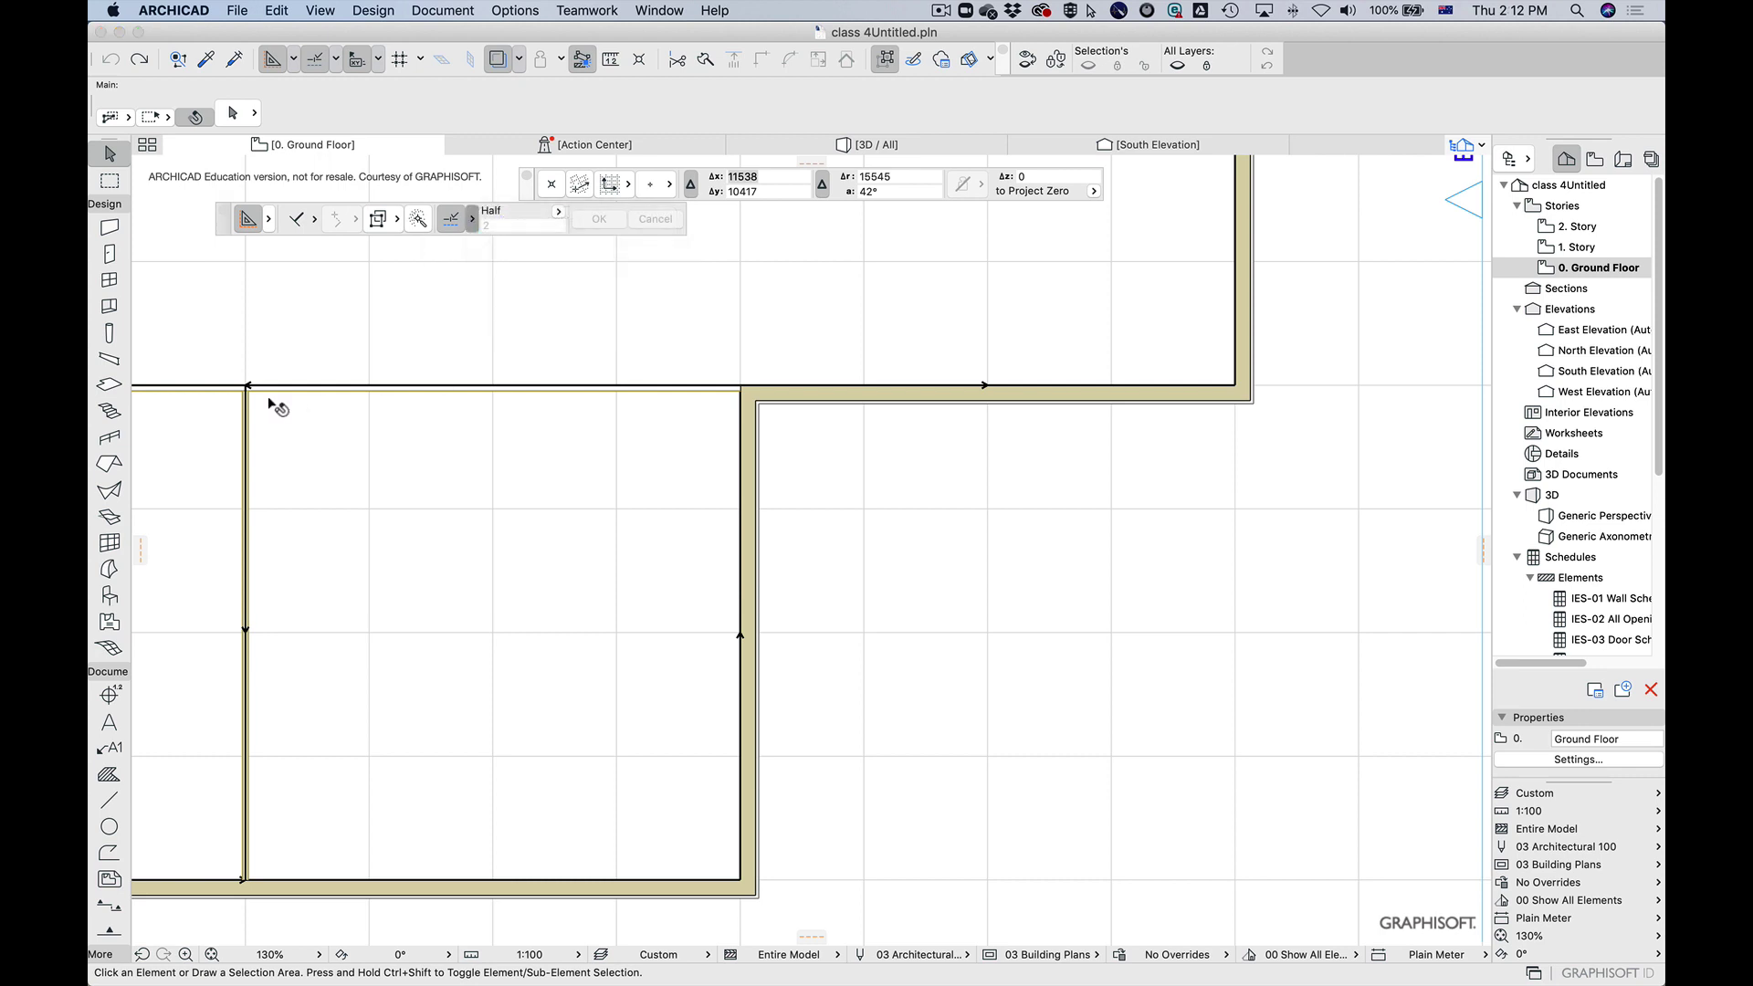
left_click(110, 281)
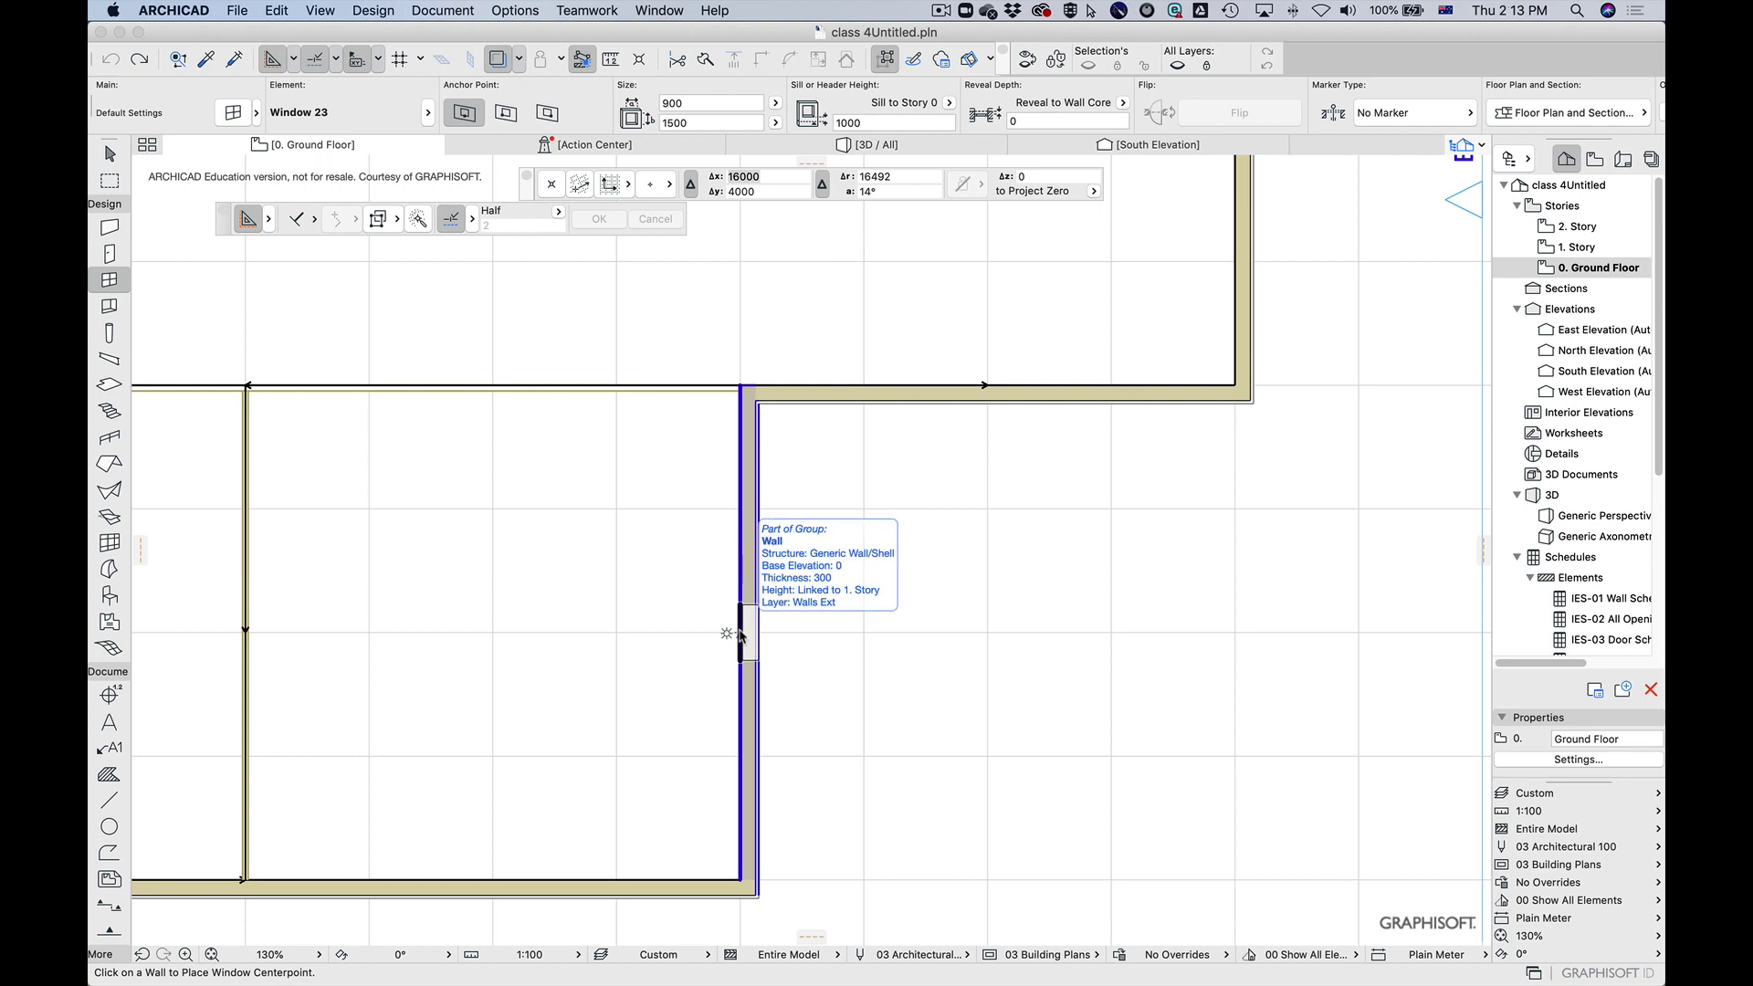
left_click(742, 634)
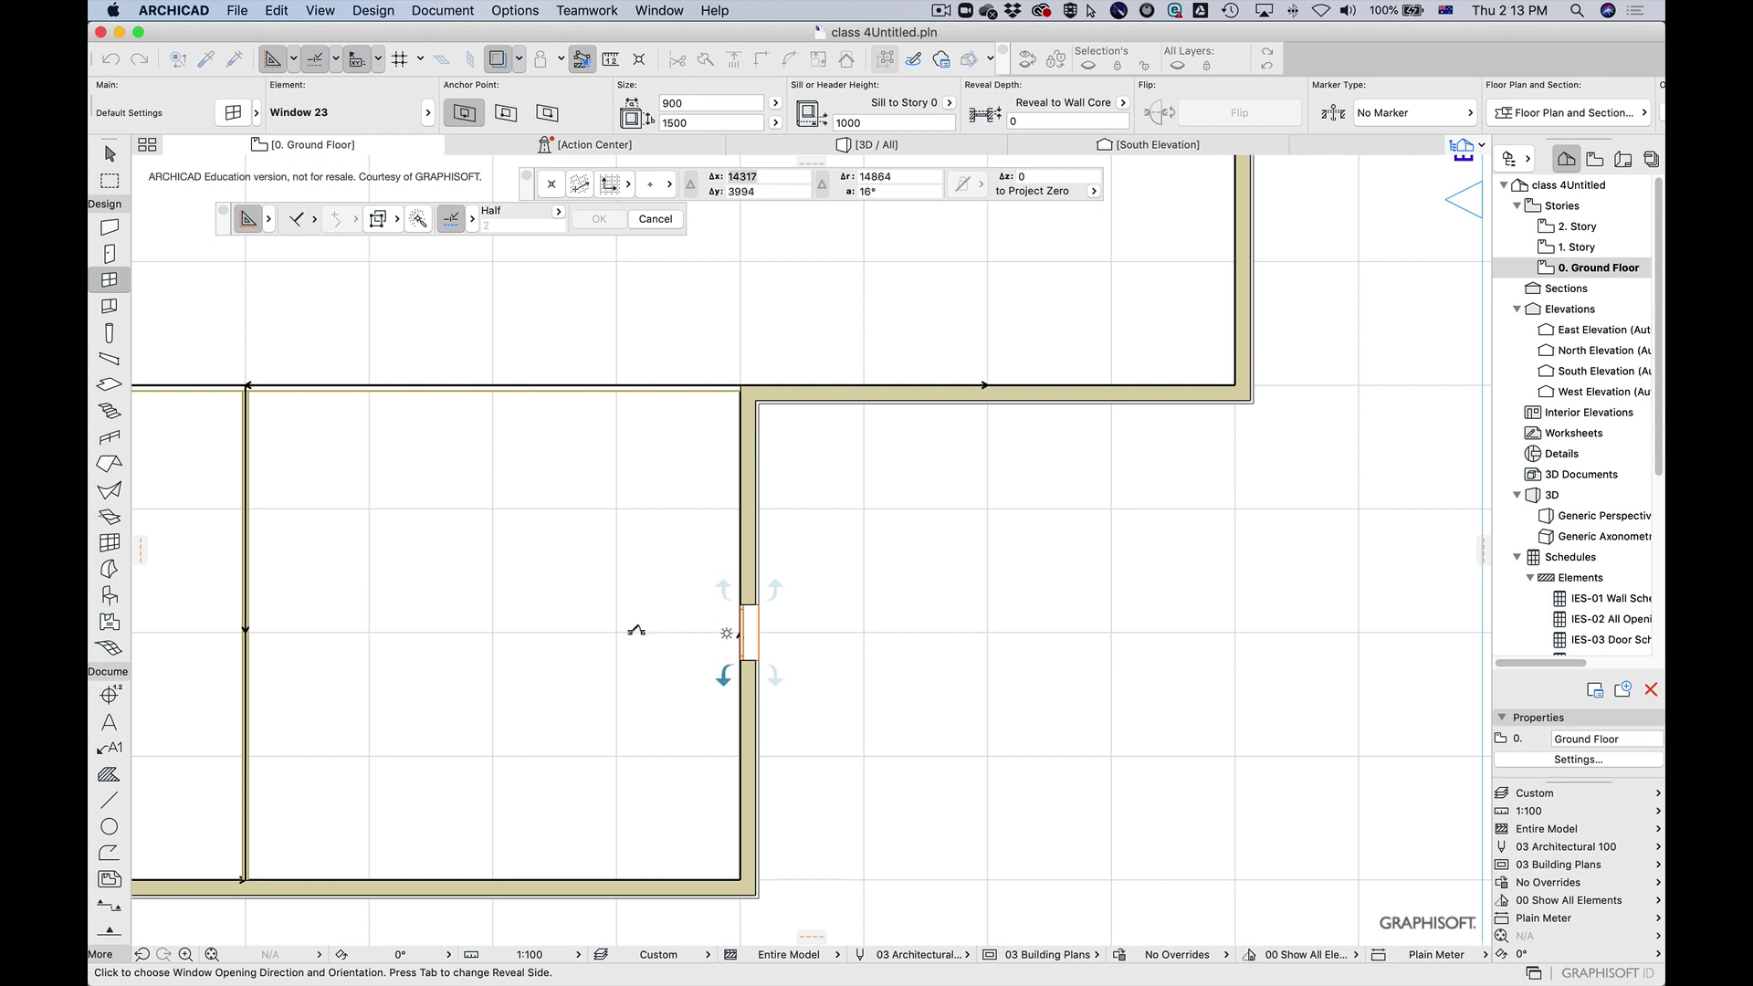
key("Tab")
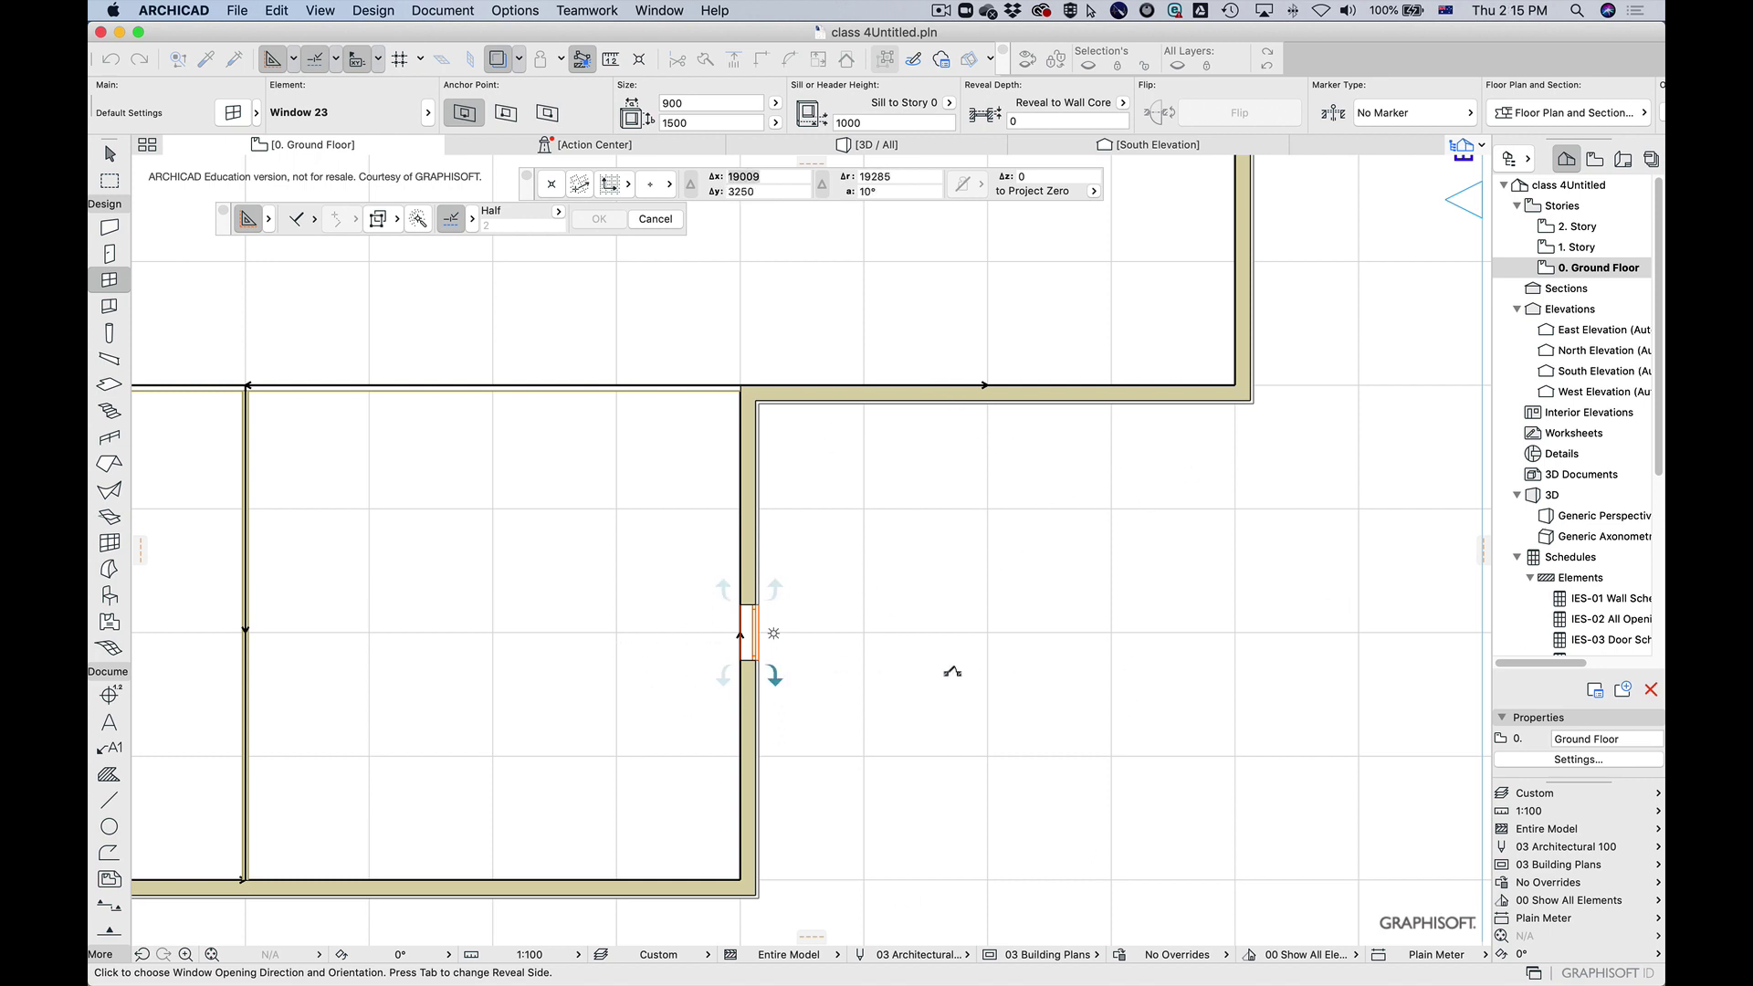
left_click(900, 508)
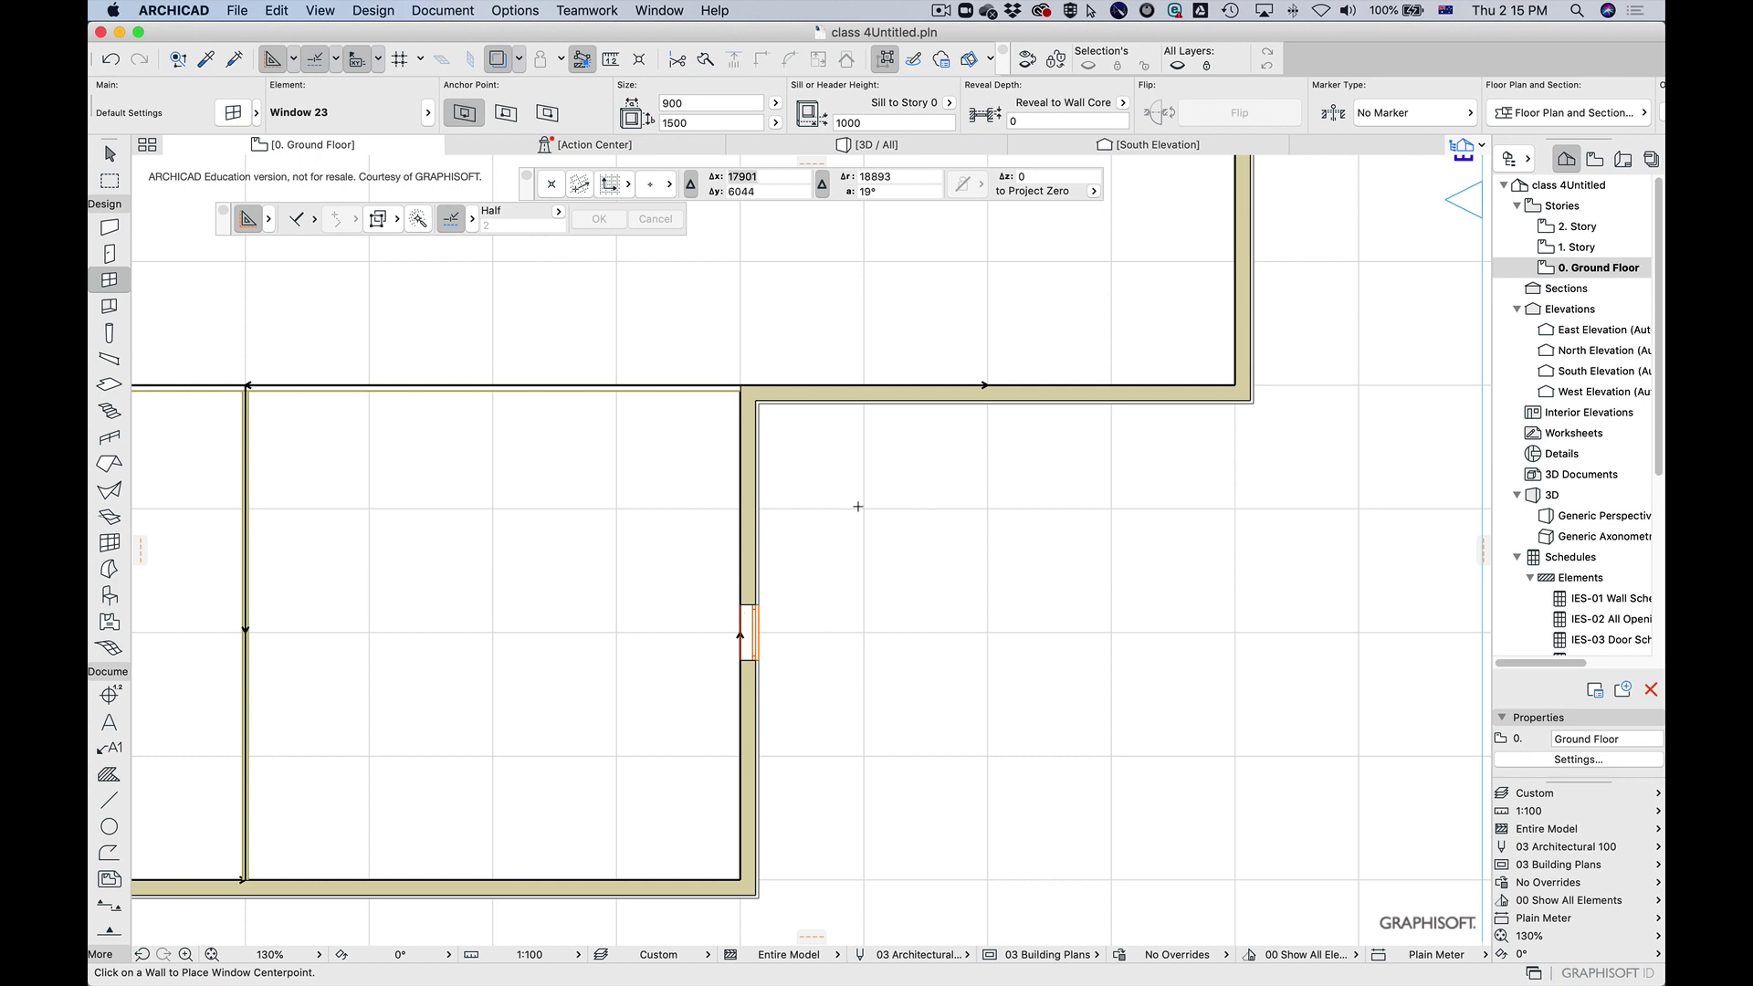
Step: Try changing the placed window's anchor point from centre to the first corner option, and undo that change
left_click(108, 156)
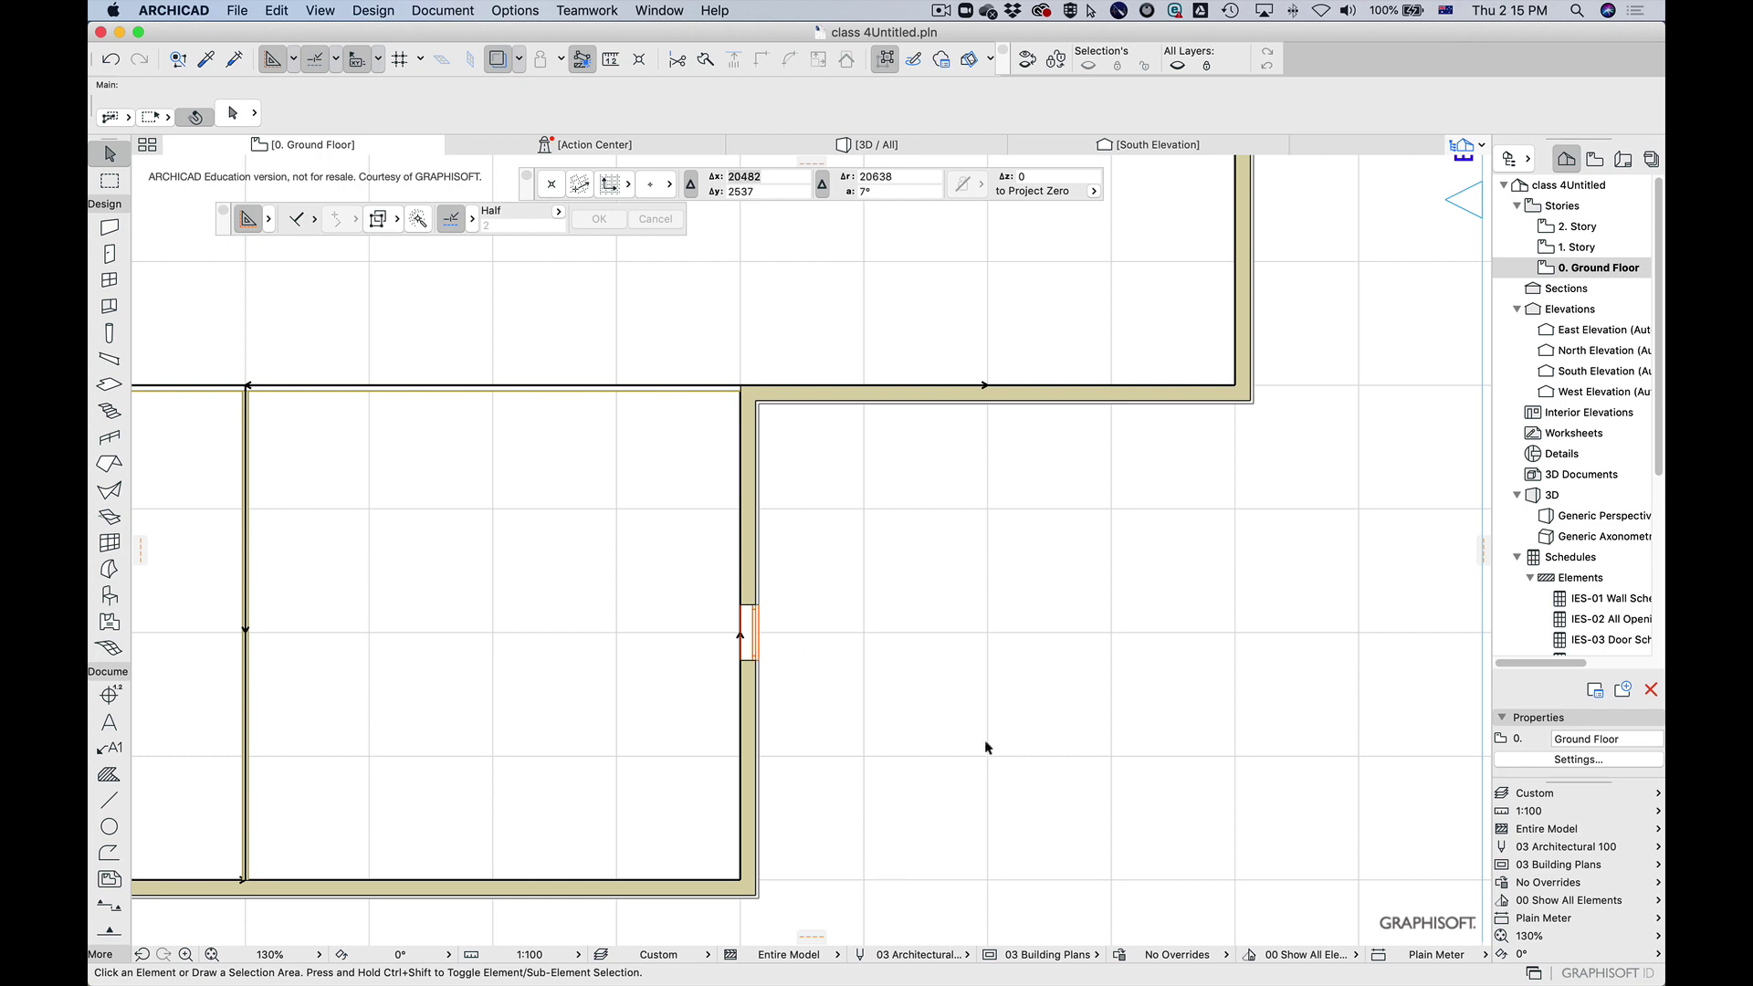
left_click(757, 642)
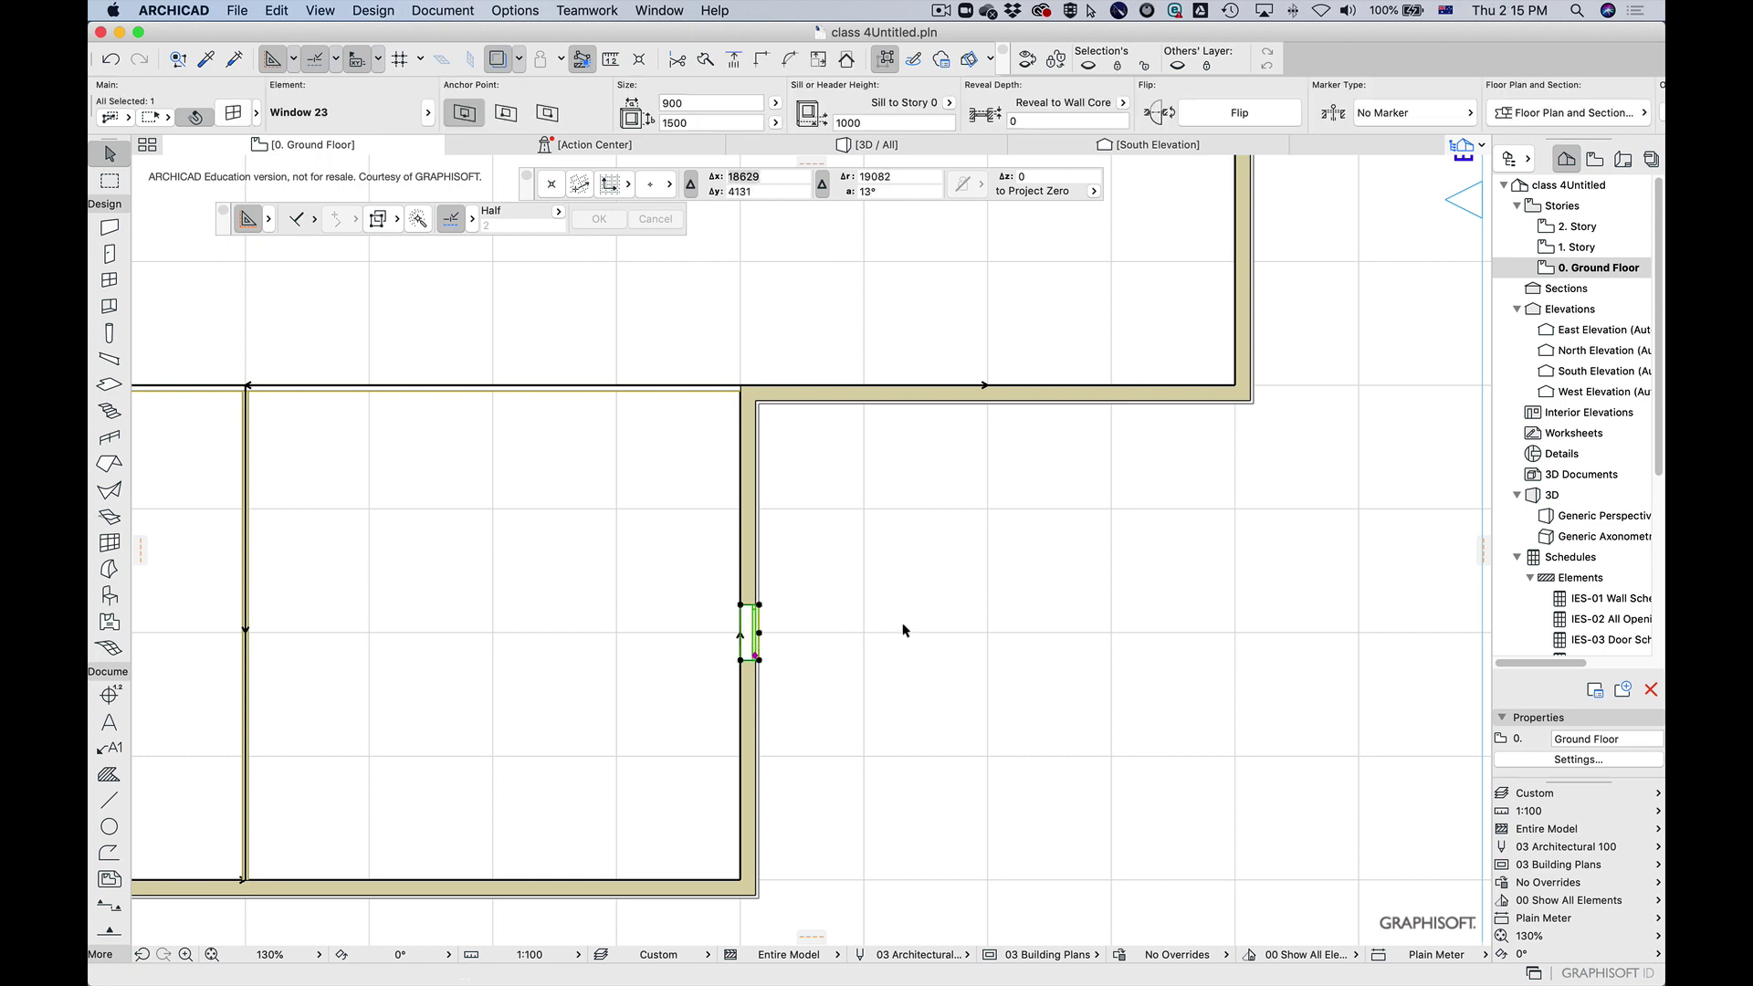
left_click(506, 114)
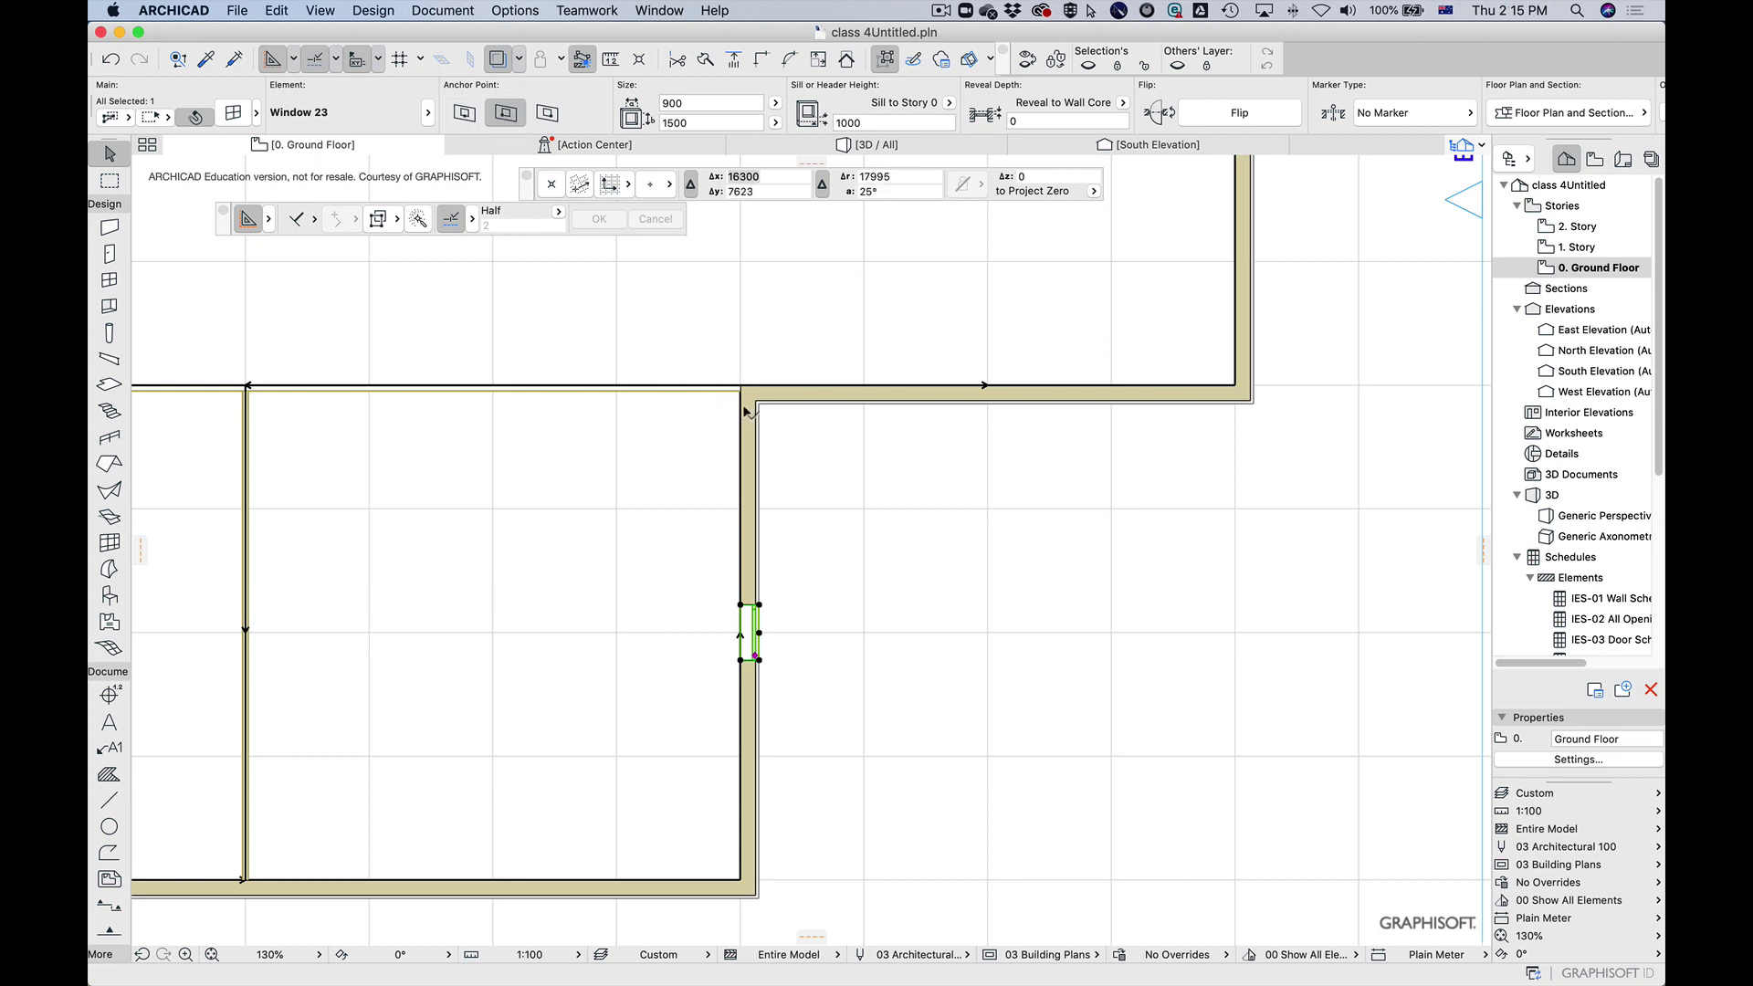
left_click(109, 279)
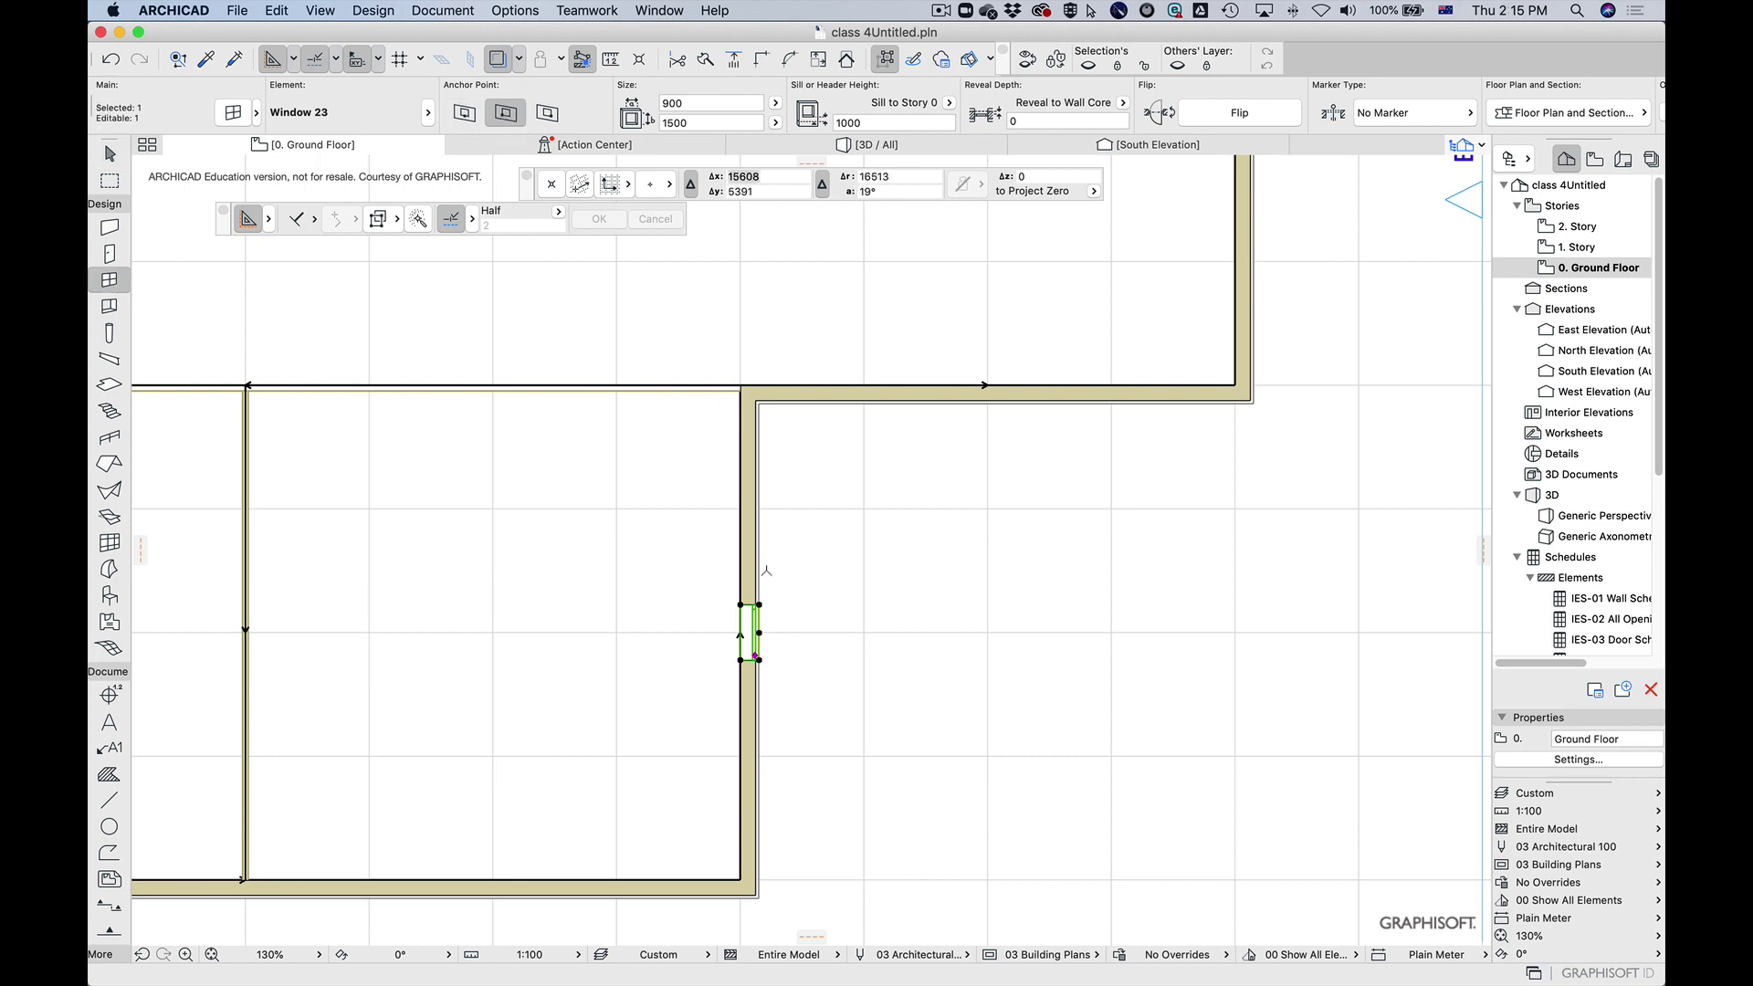
key("super+z")
key("Escape")
key("Escape")
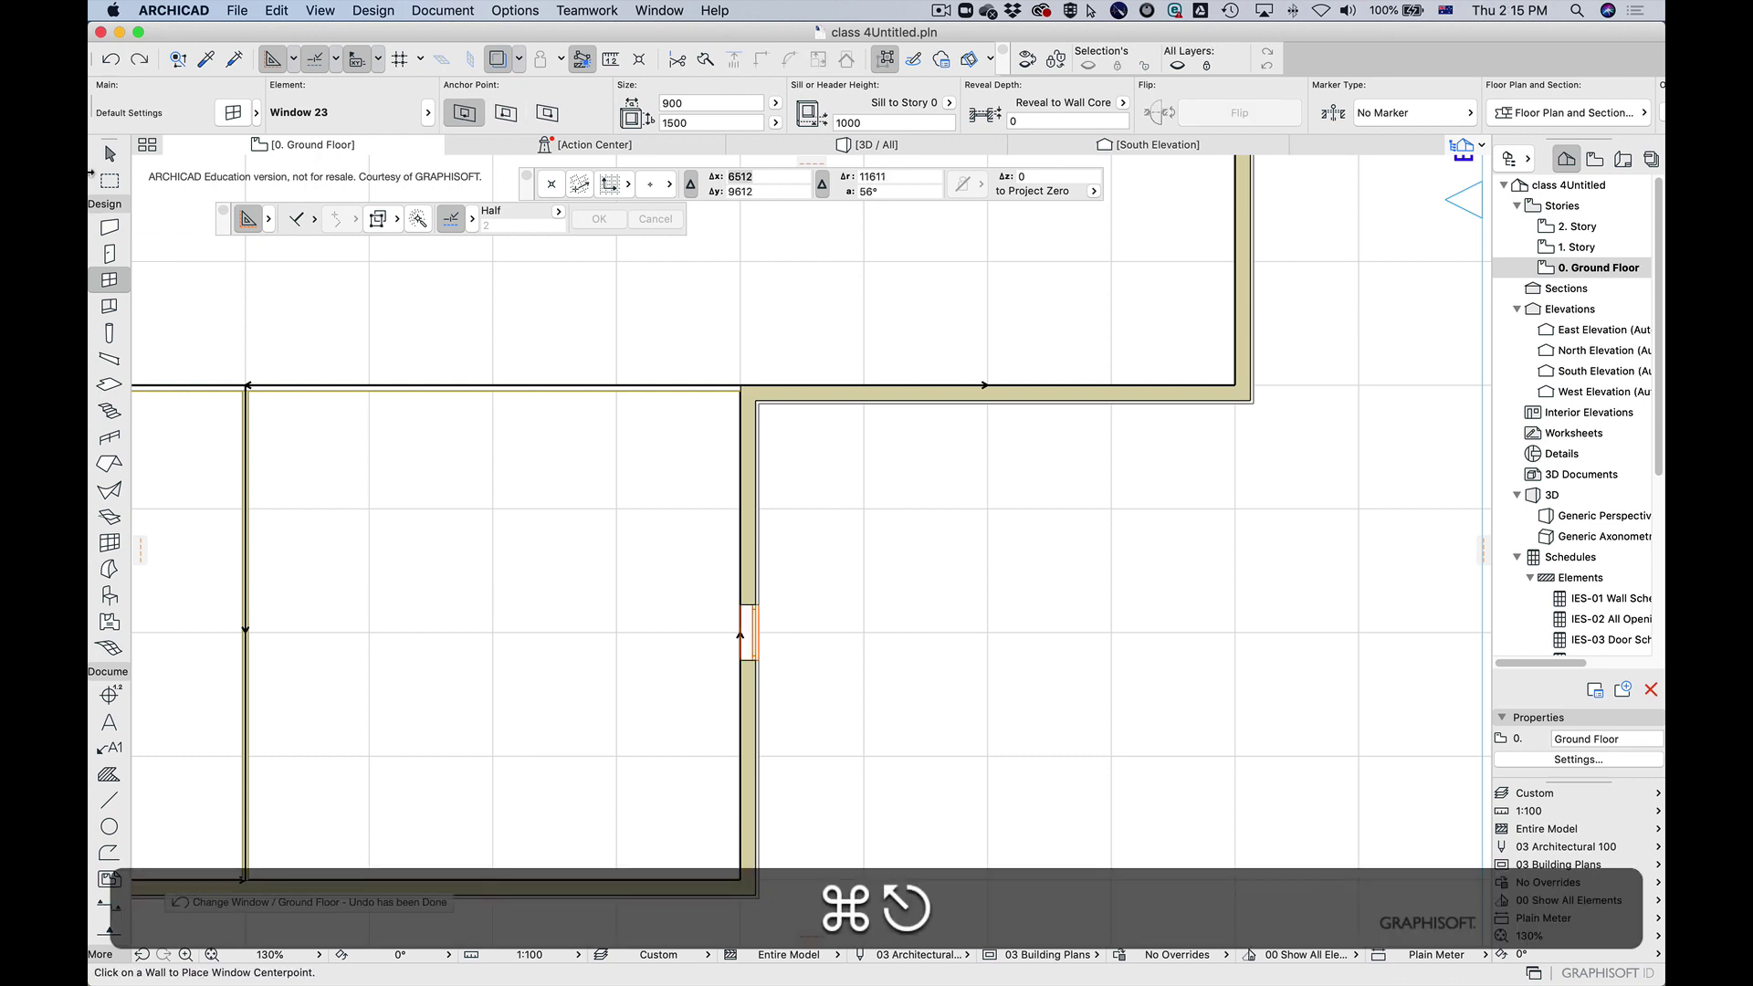
Step: Try placing Window 23 by its first corner anchor option in the horizontal wall, starting at the junction with the right-hand wall, and undo it
left_click(110, 280)
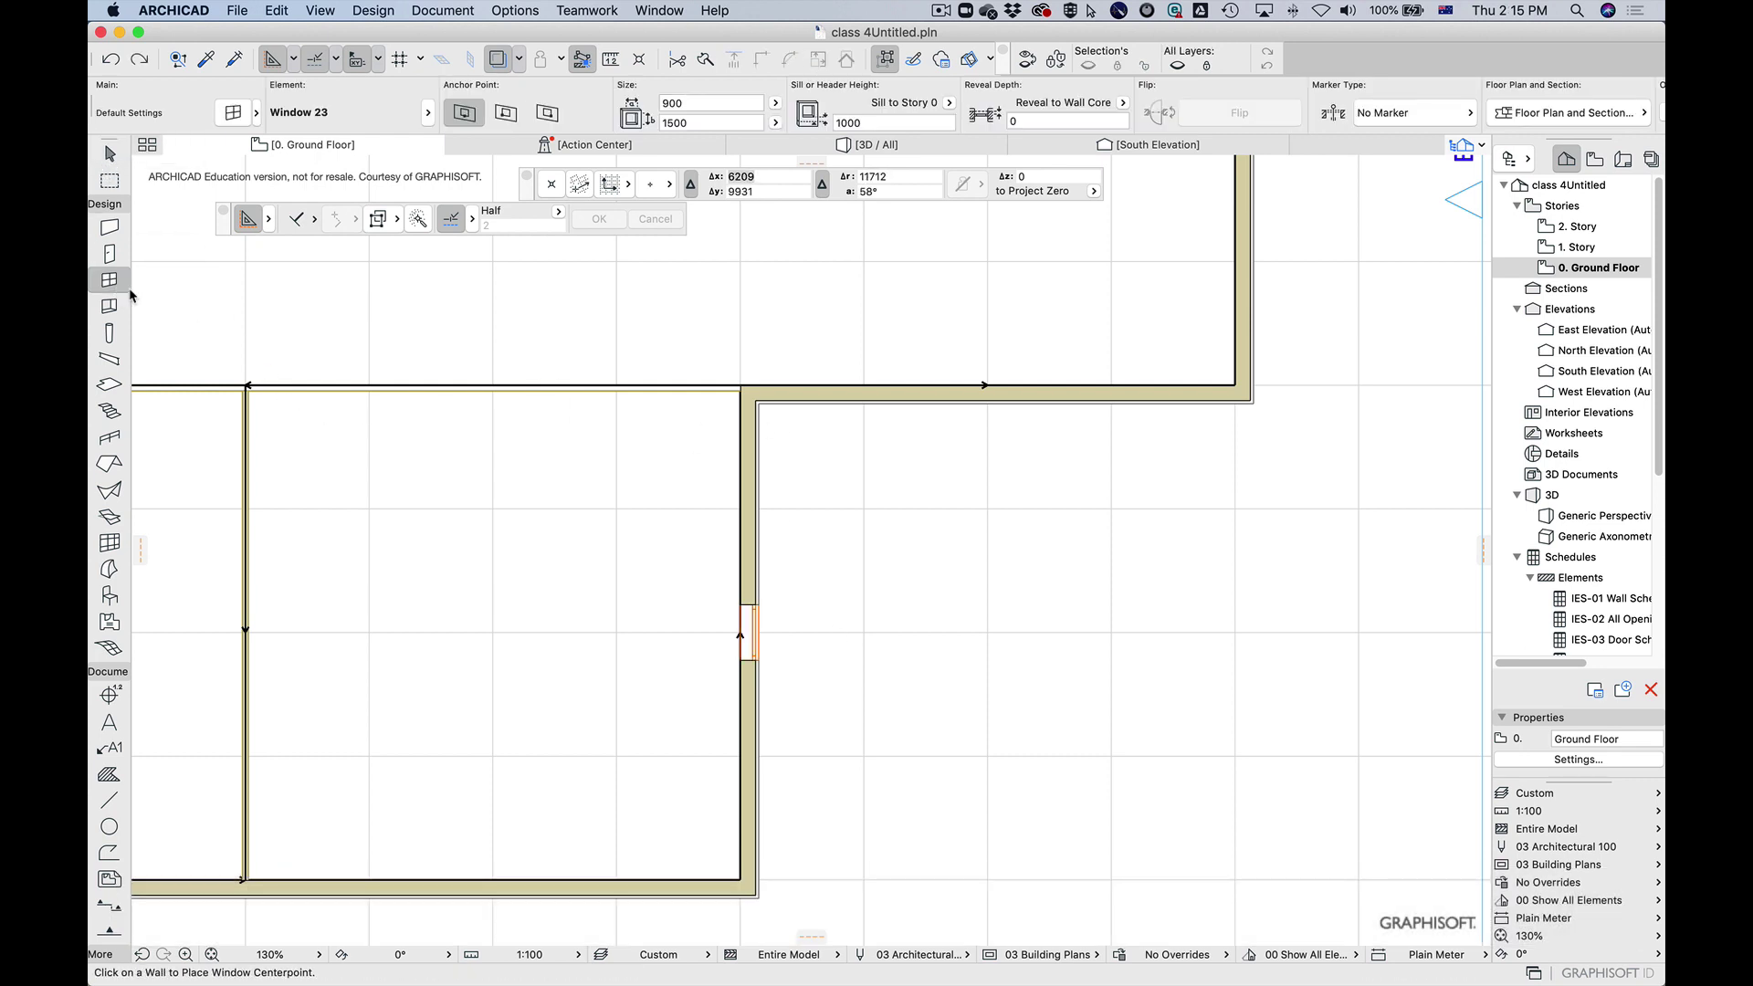
left_click(505, 112)
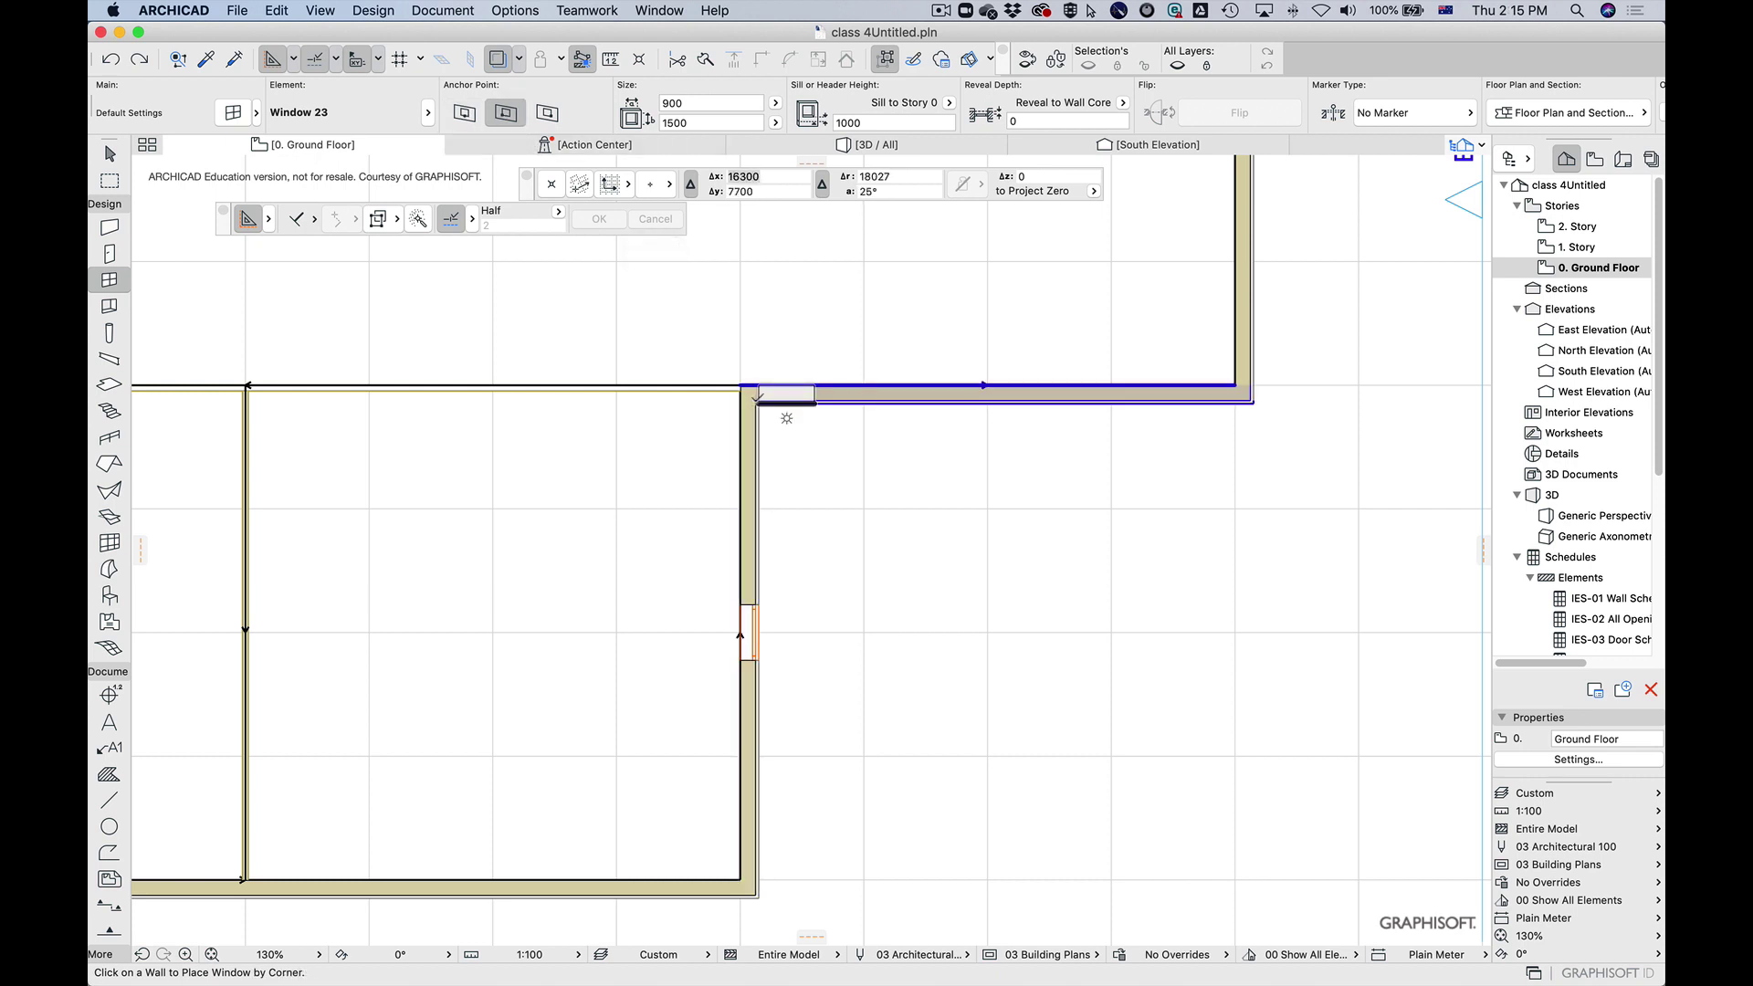
left_click(759, 396)
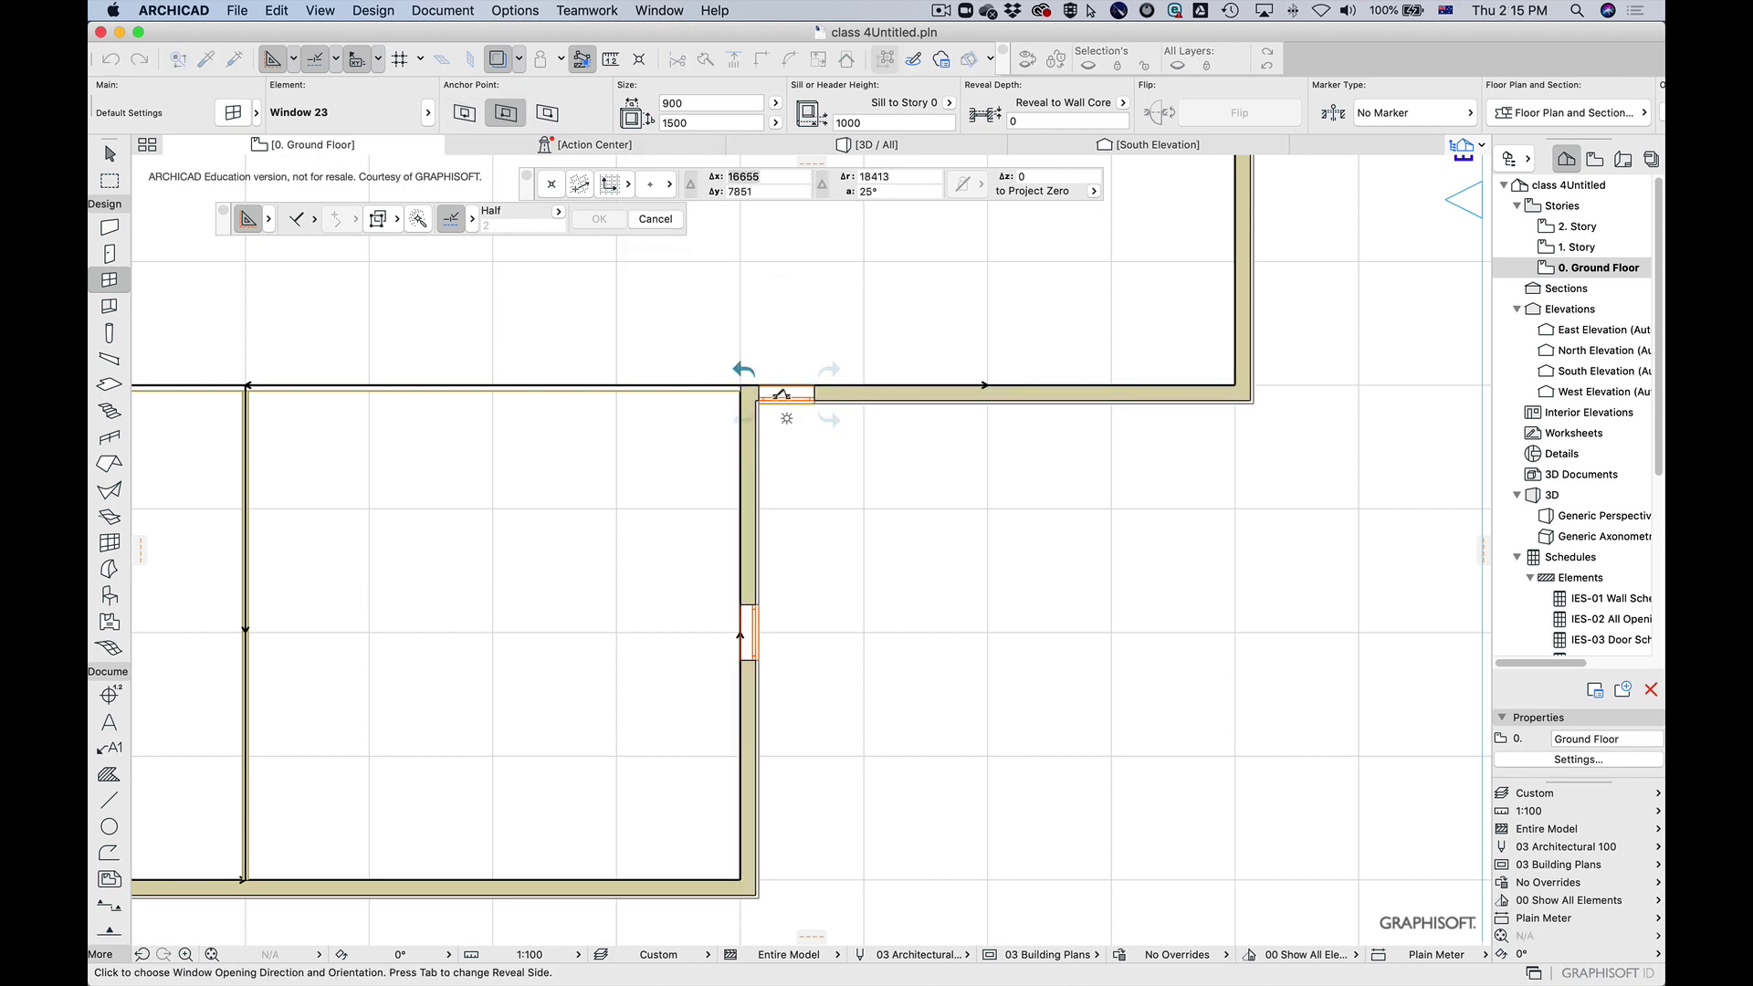
key("super+z")
key("super+z")
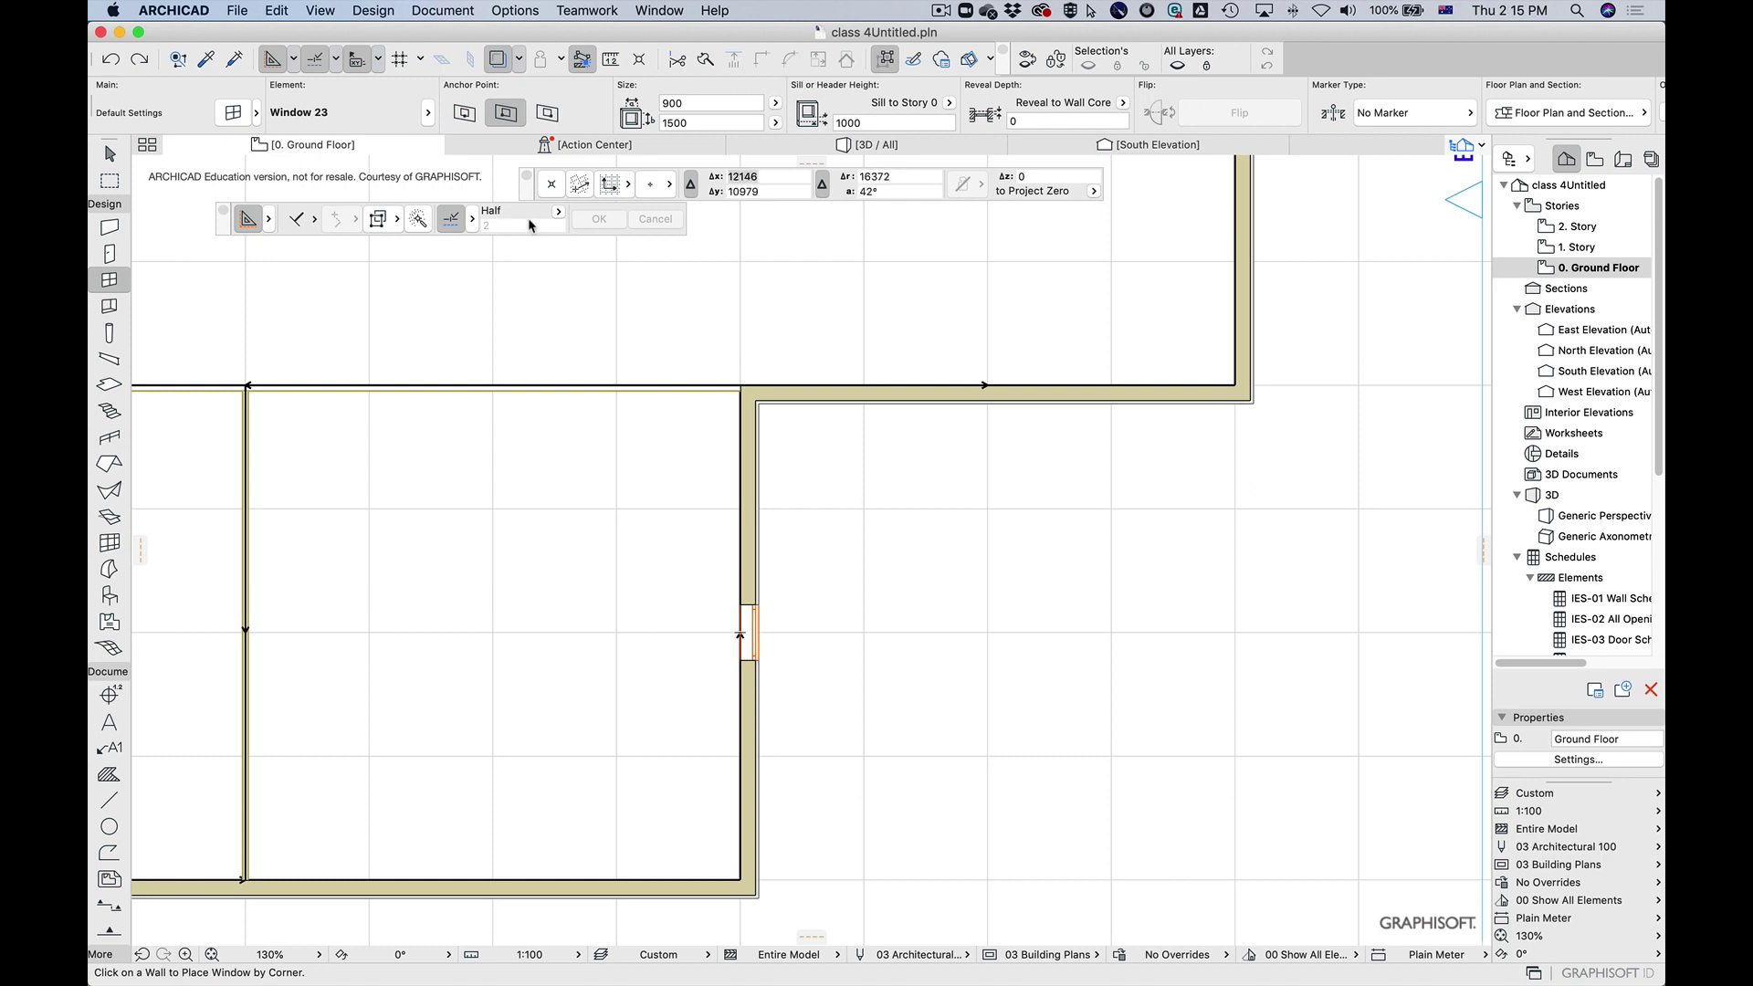
Step: Set the anchor point to the second corner option and try placing Window 23 from the right-hand wall's outer corner, then cancel that placement
left_click(545, 113)
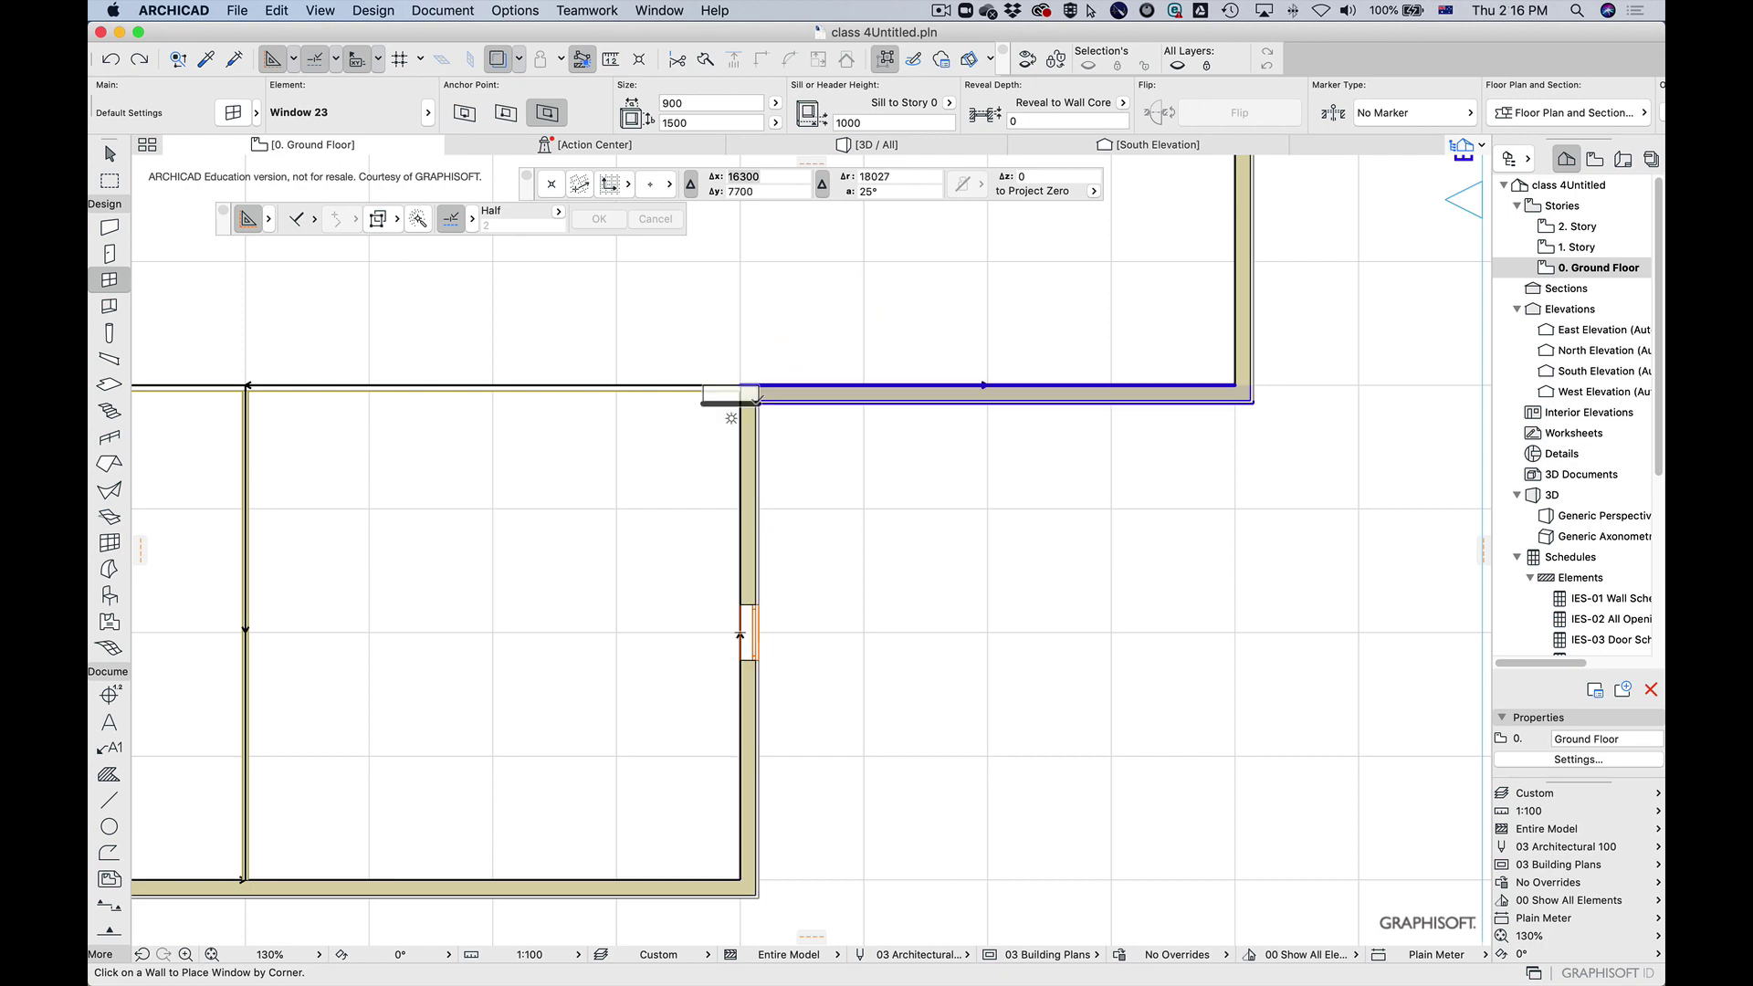
scroll(740, 634, "down", 5)
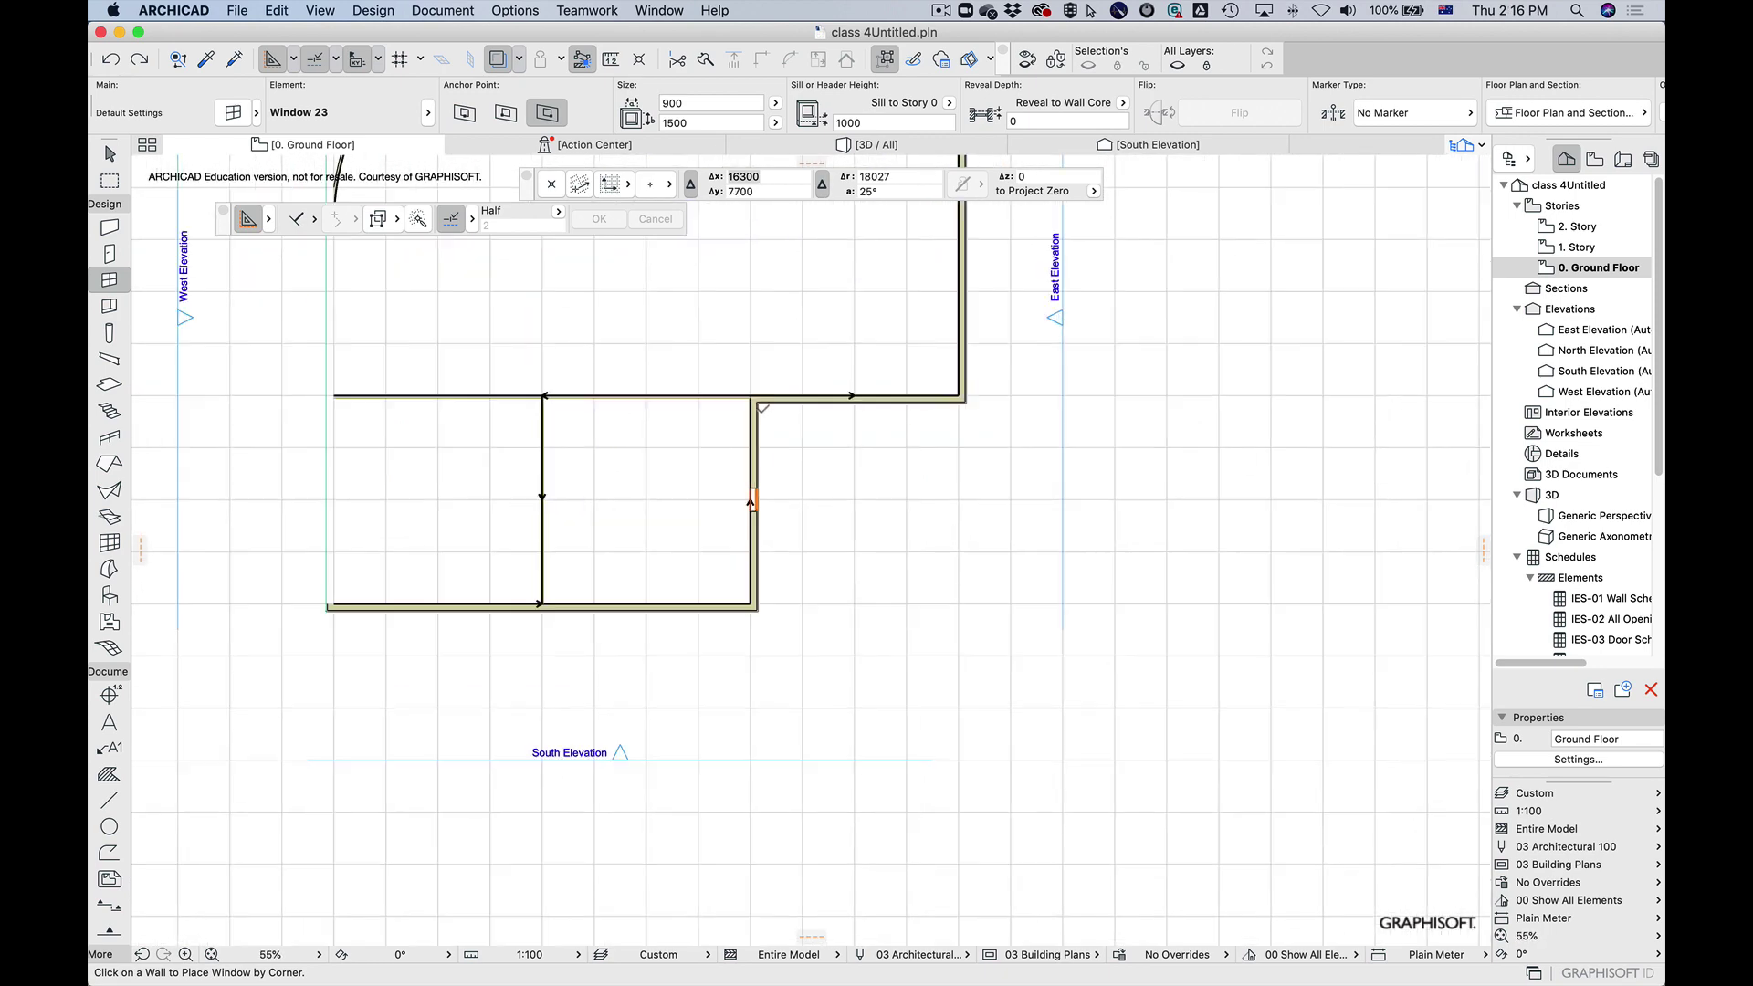
scroll(750, 501, "up", 10)
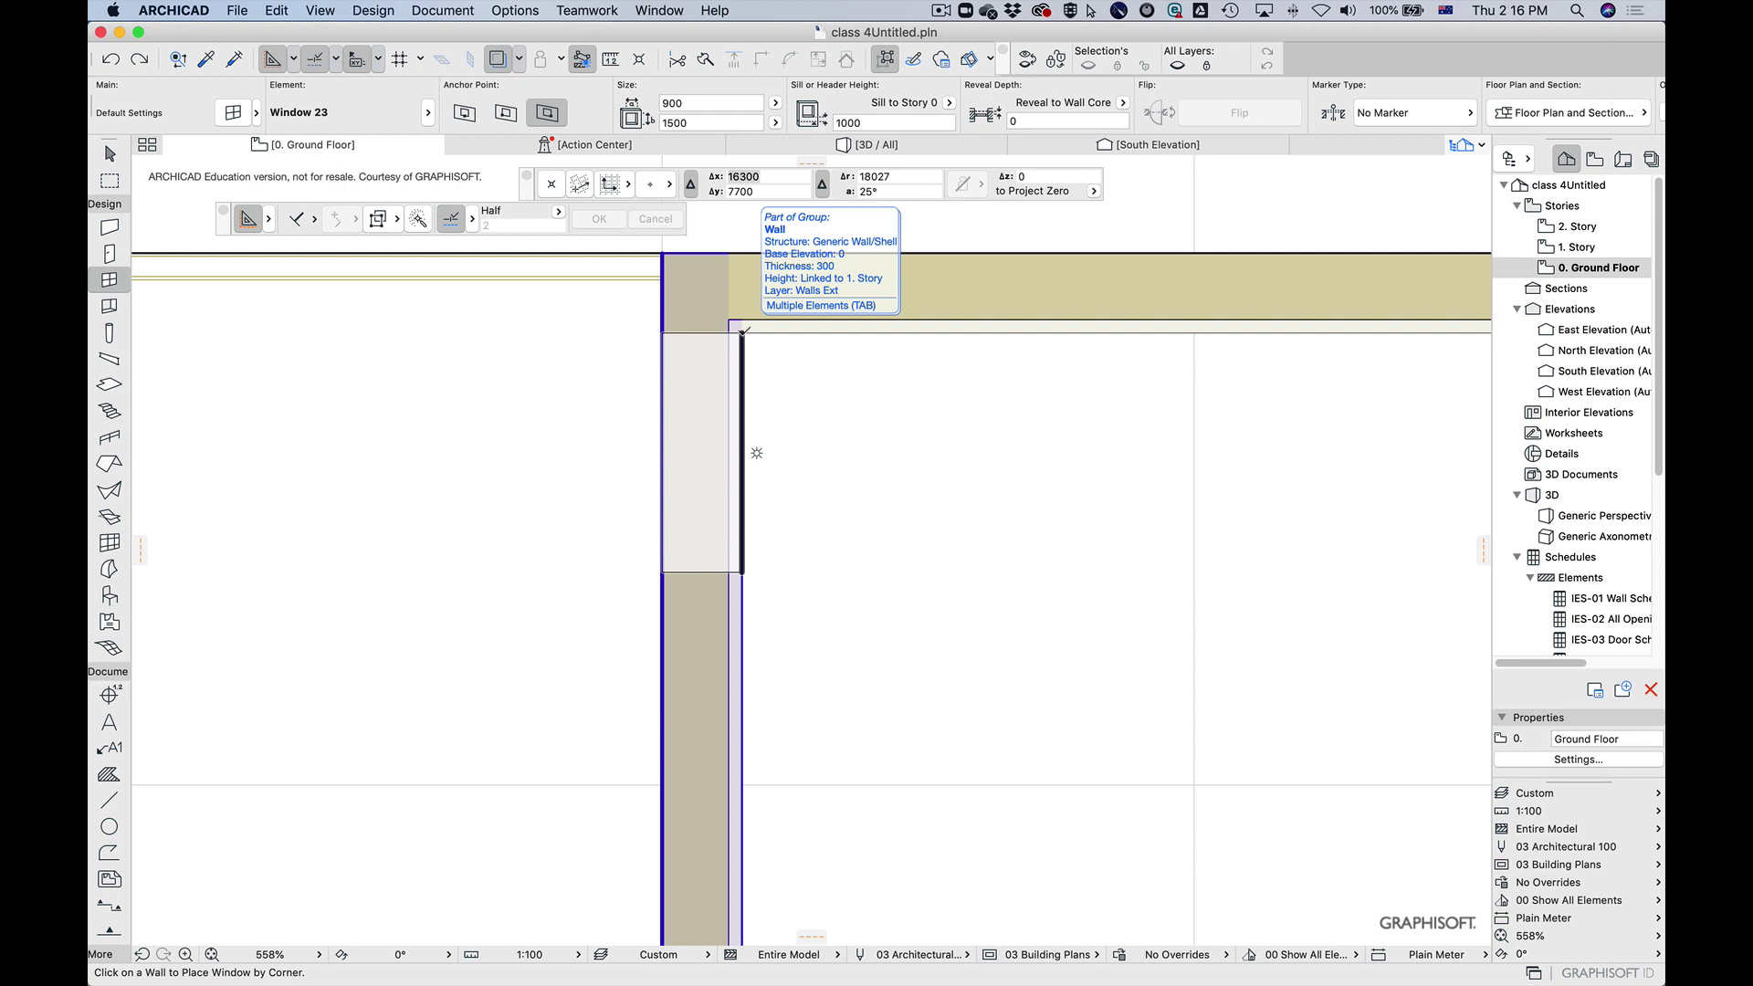
left_click(742, 333)
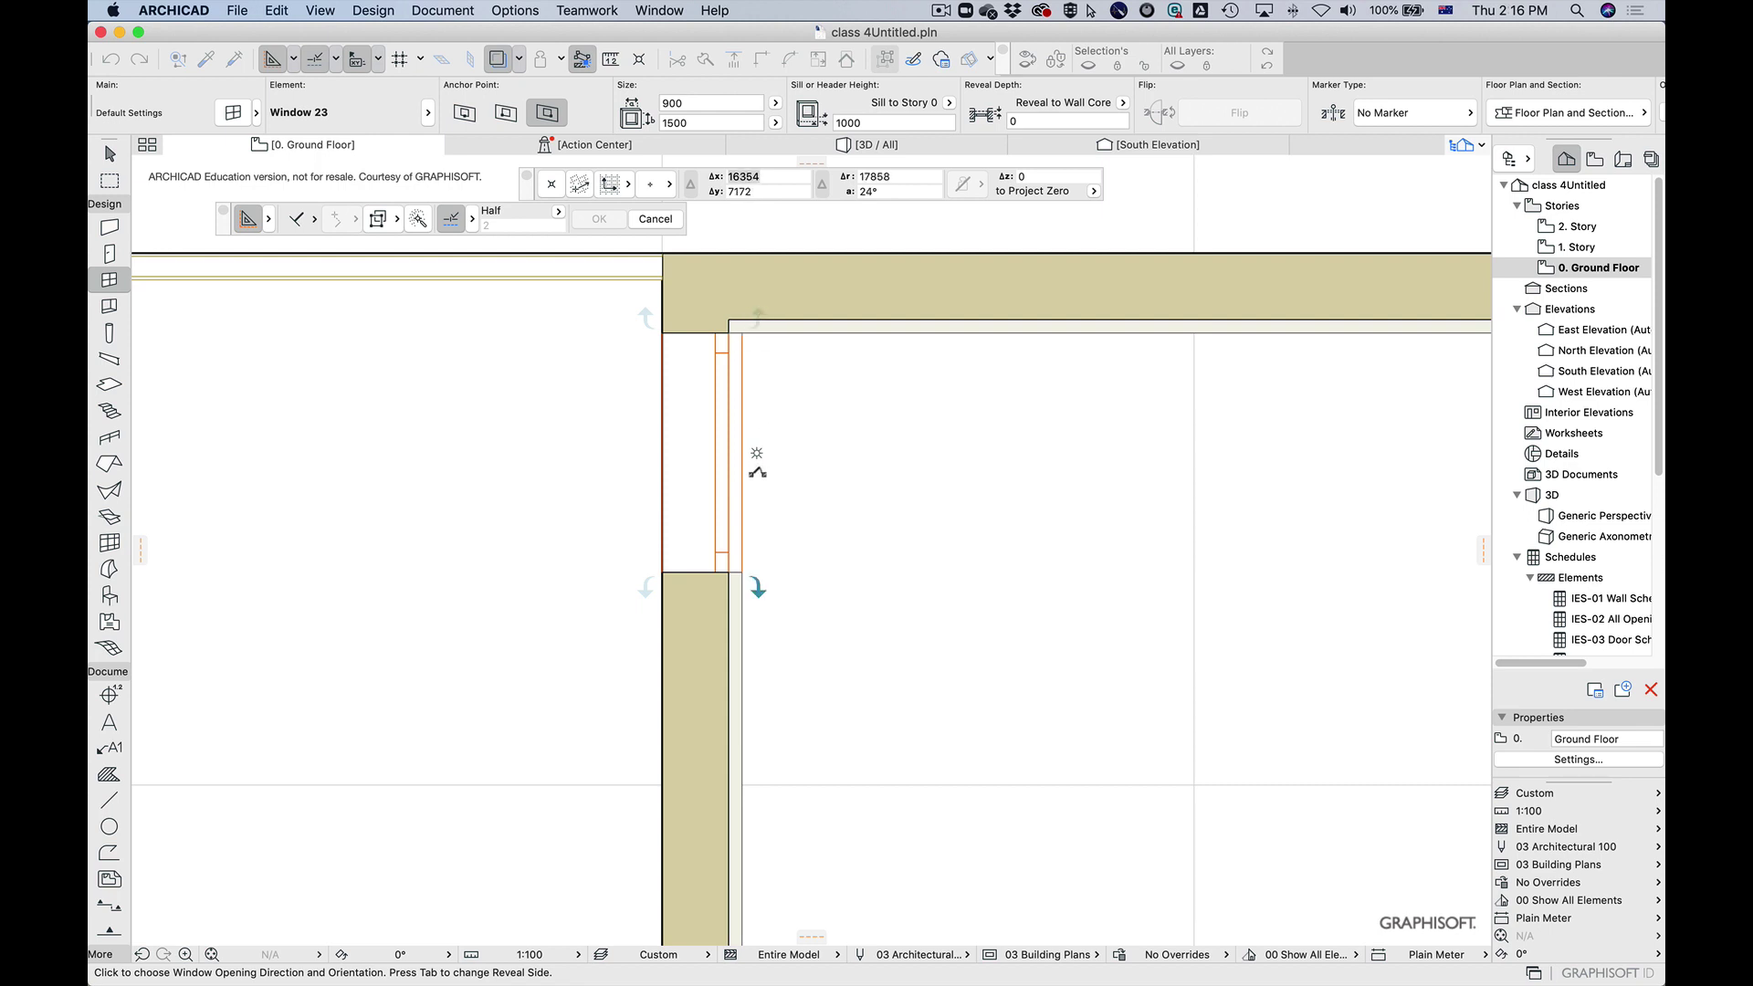
scroll(717, 713, "down", 2)
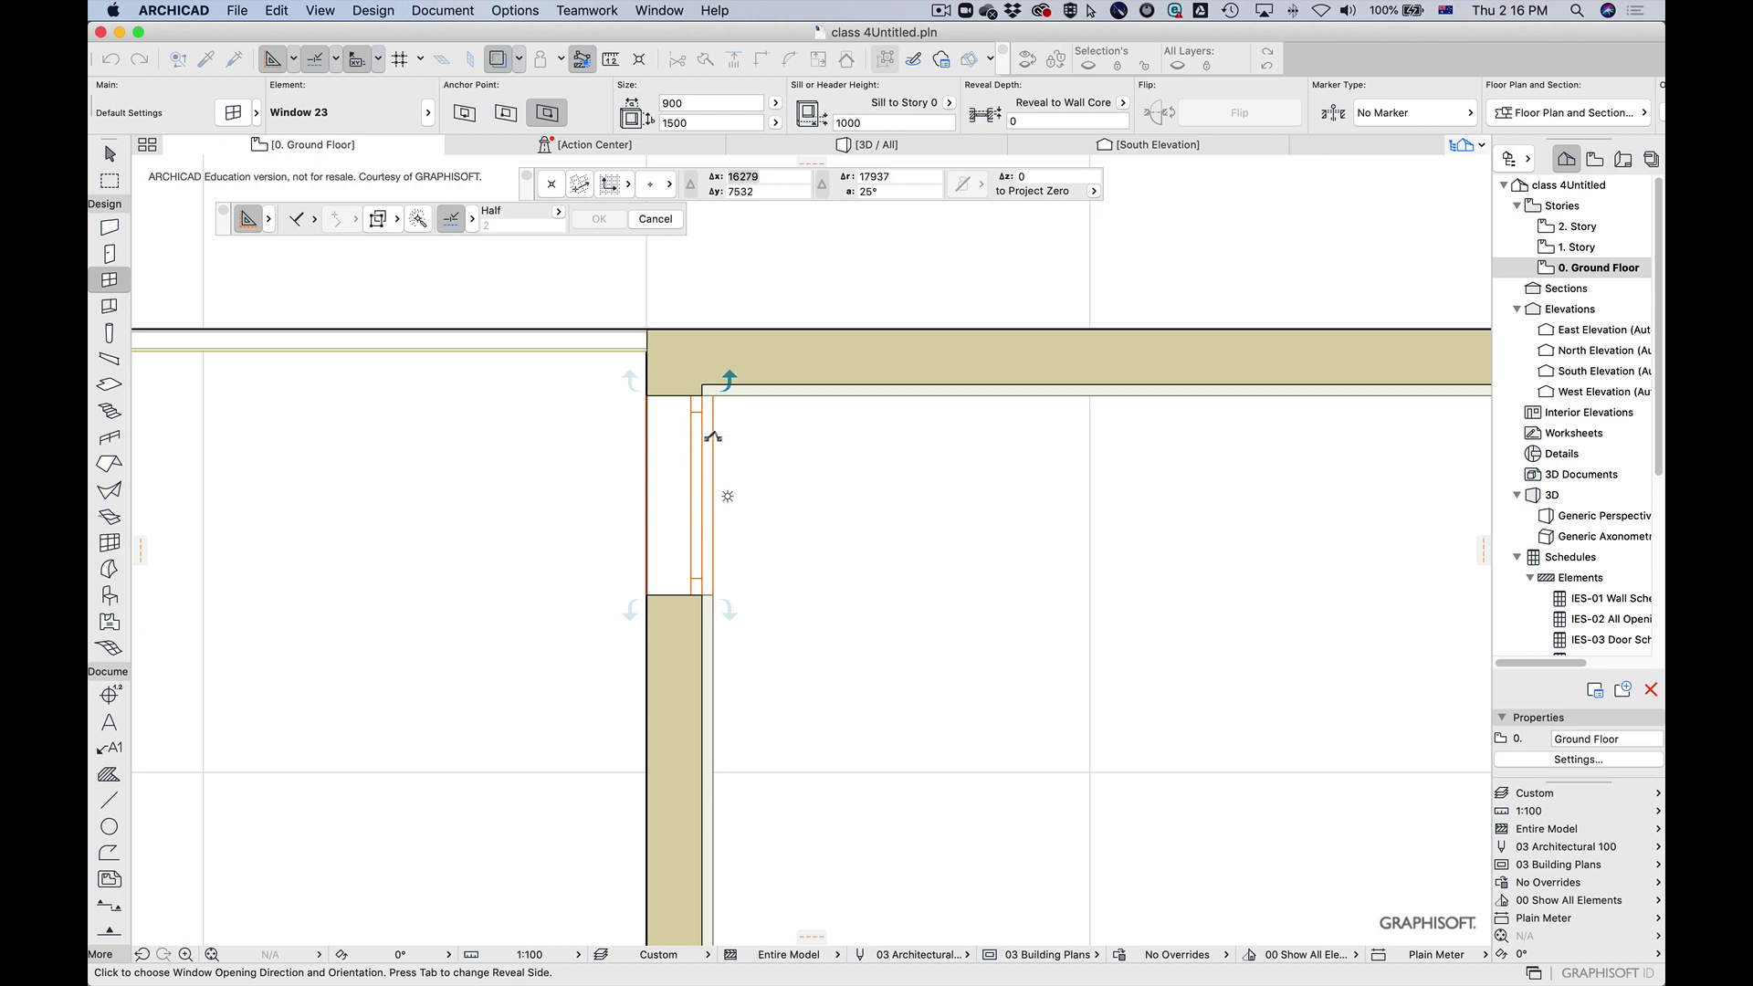
key("super+z")
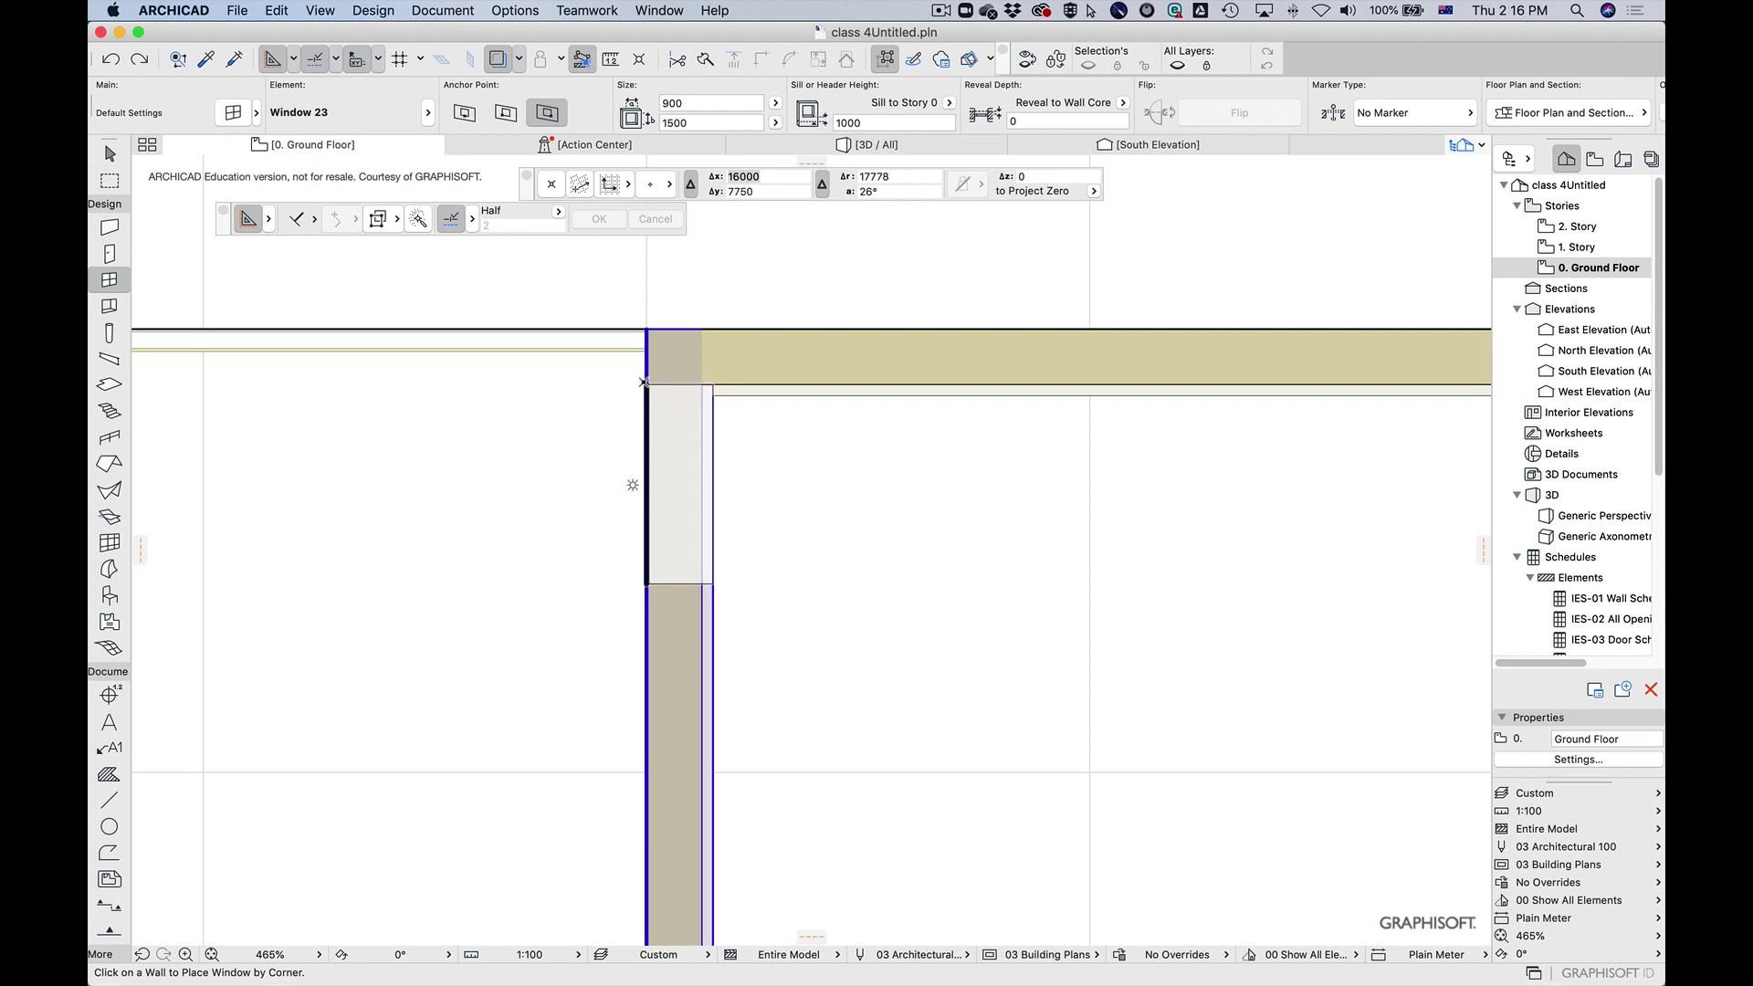
Step: Try placing Window 23 from the inner face of the right-hand wall and switching its reveal side to the outer face, then cancel
left_click(644, 383)
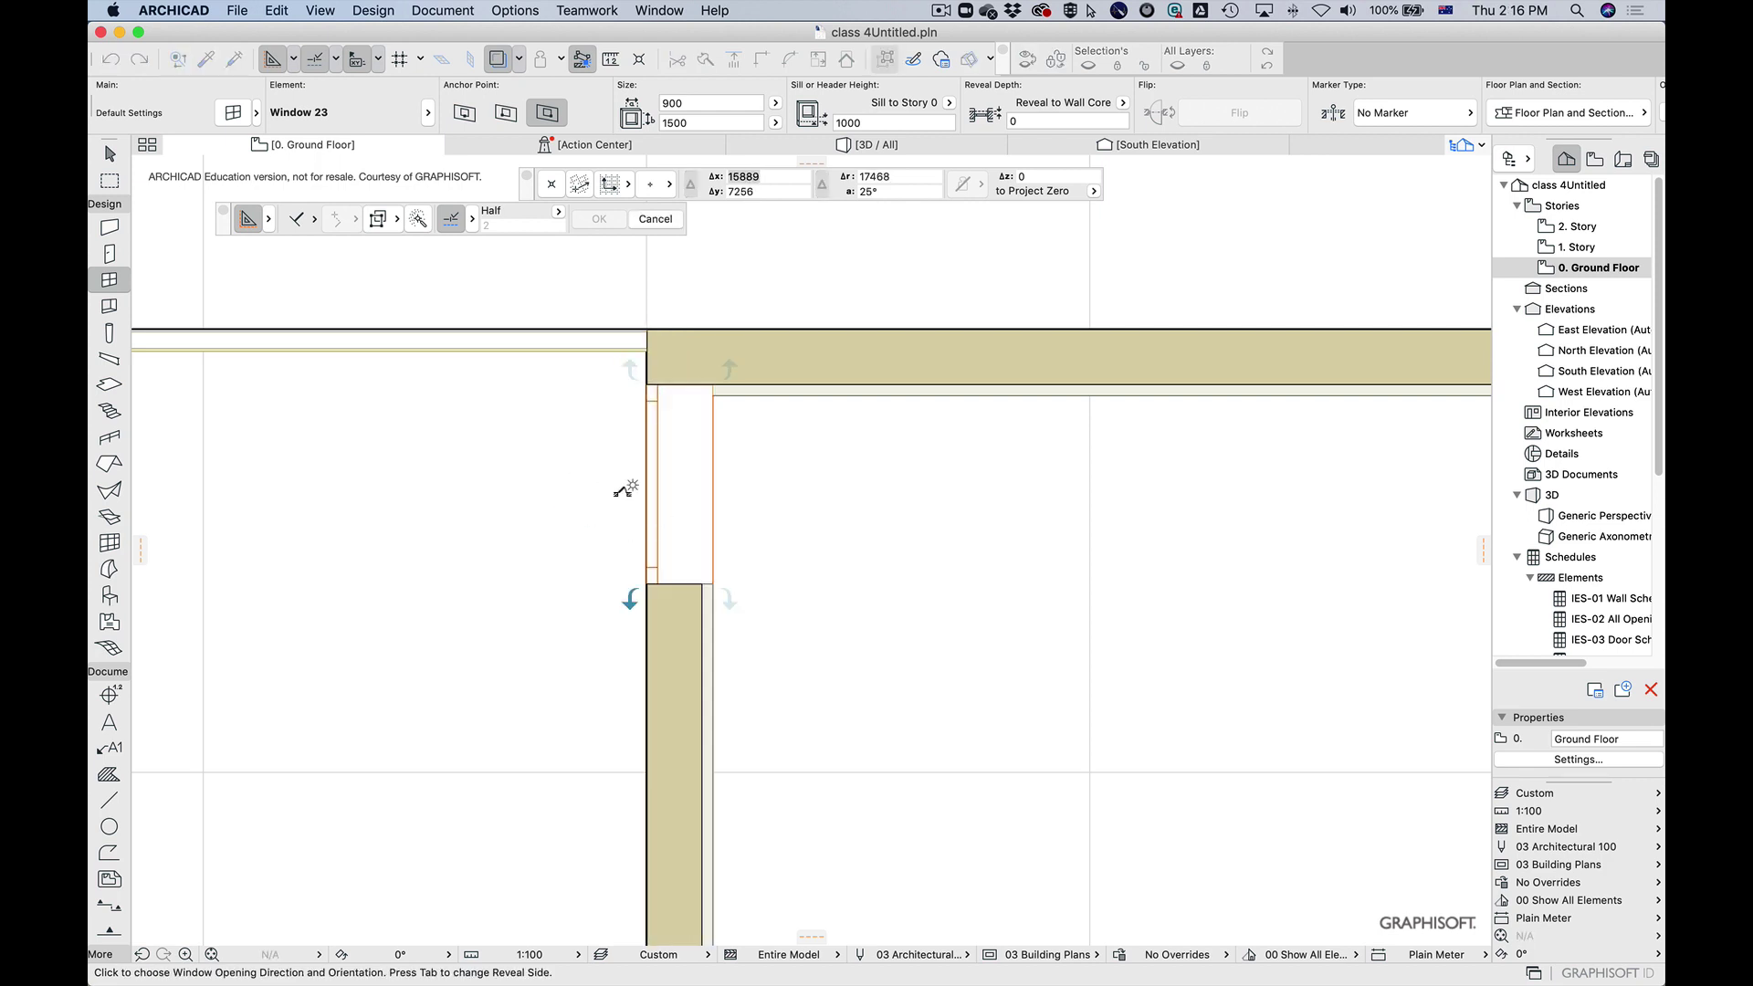
key("Tab")
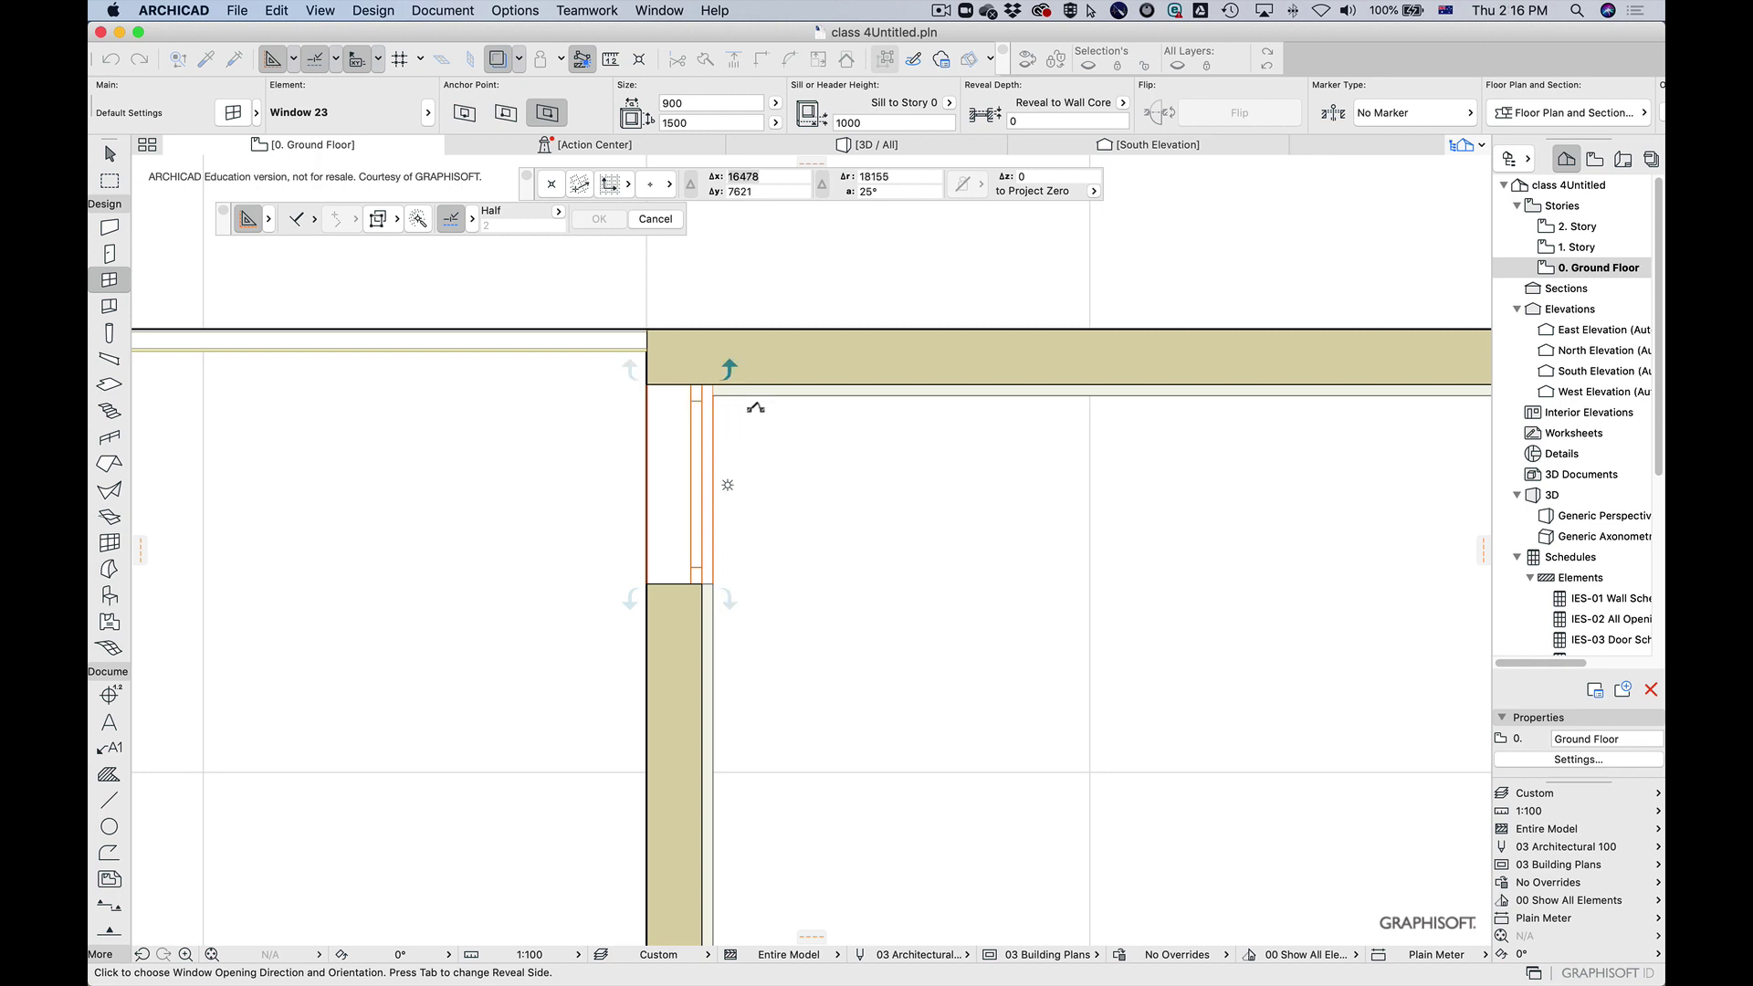
key("super+z")
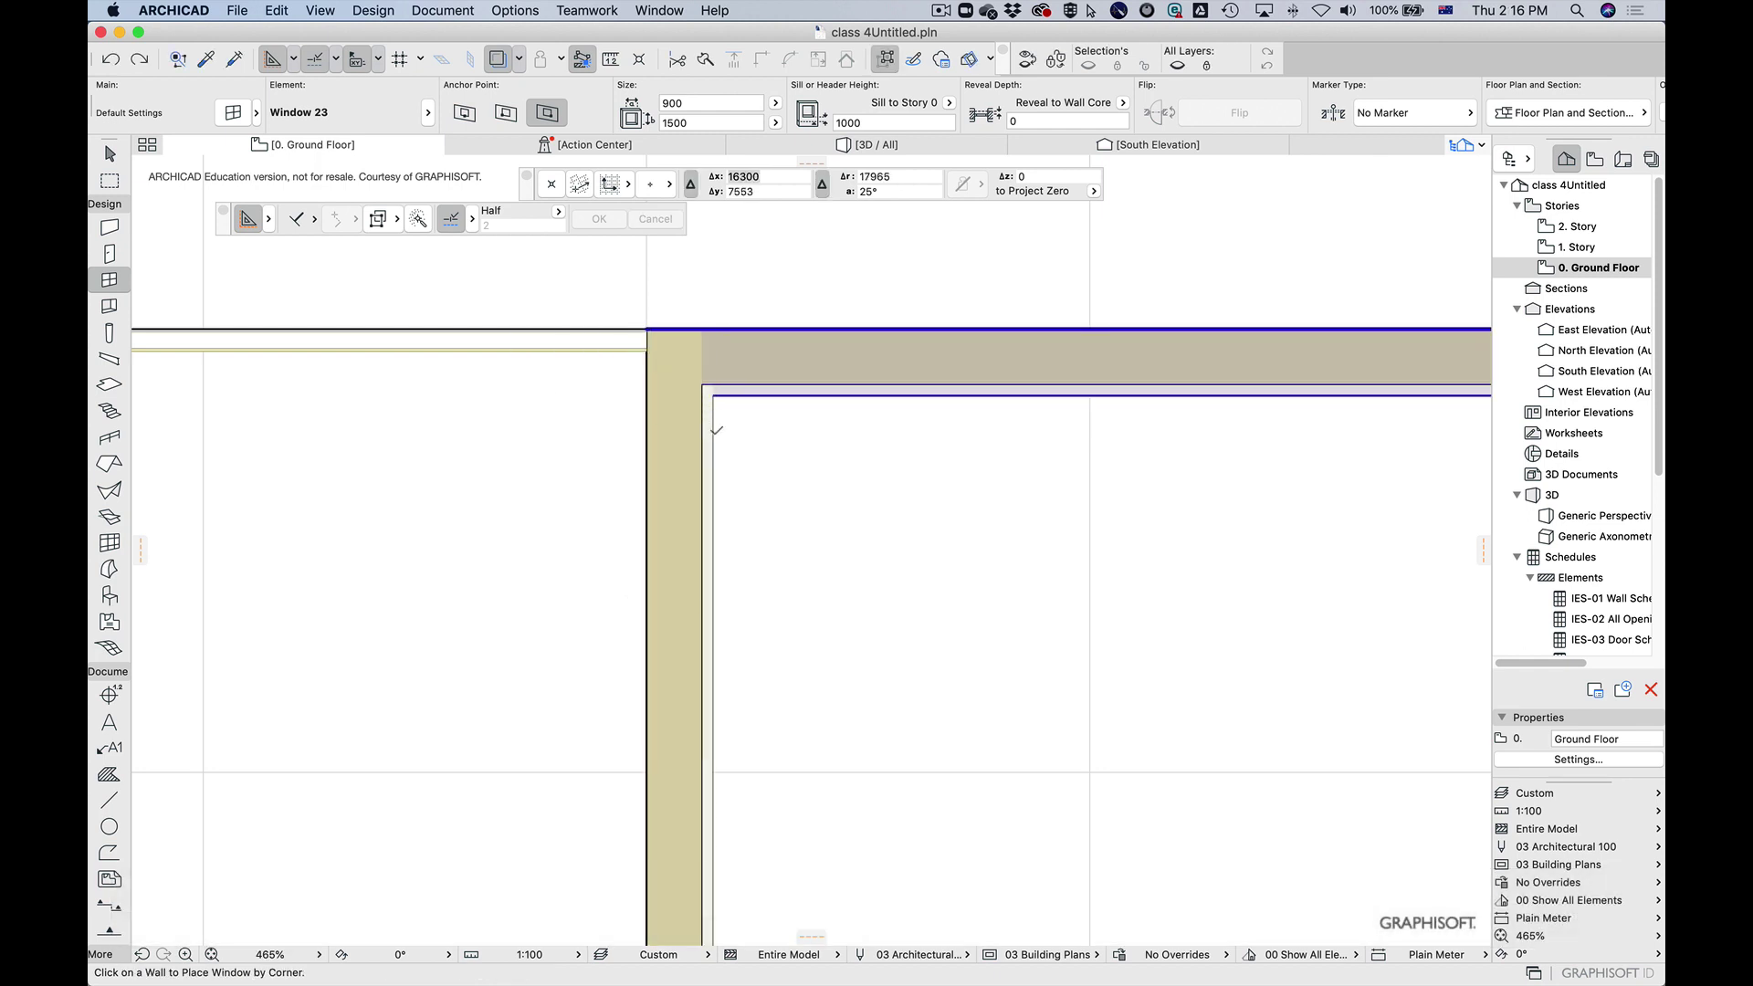
Step: Place Window 23 by its second corner anchor at the right-hand wall's outer corner, with the window on the outer face
left_click(728, 496)
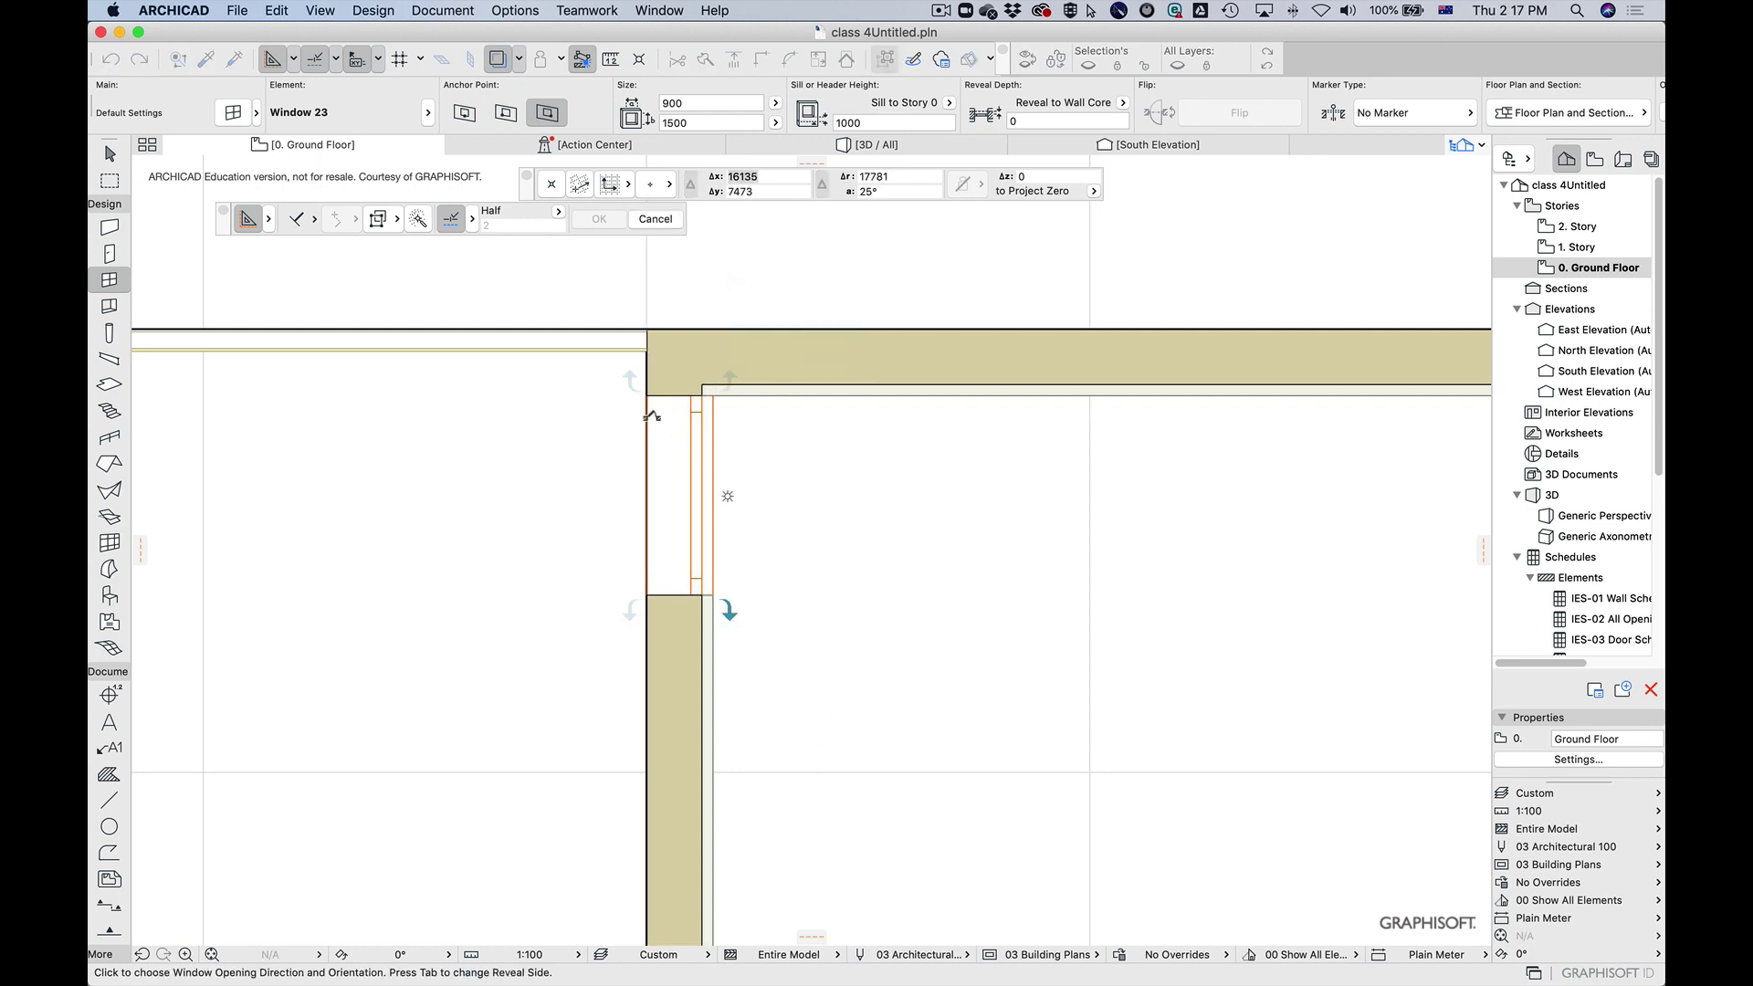
left_click(528, 298)
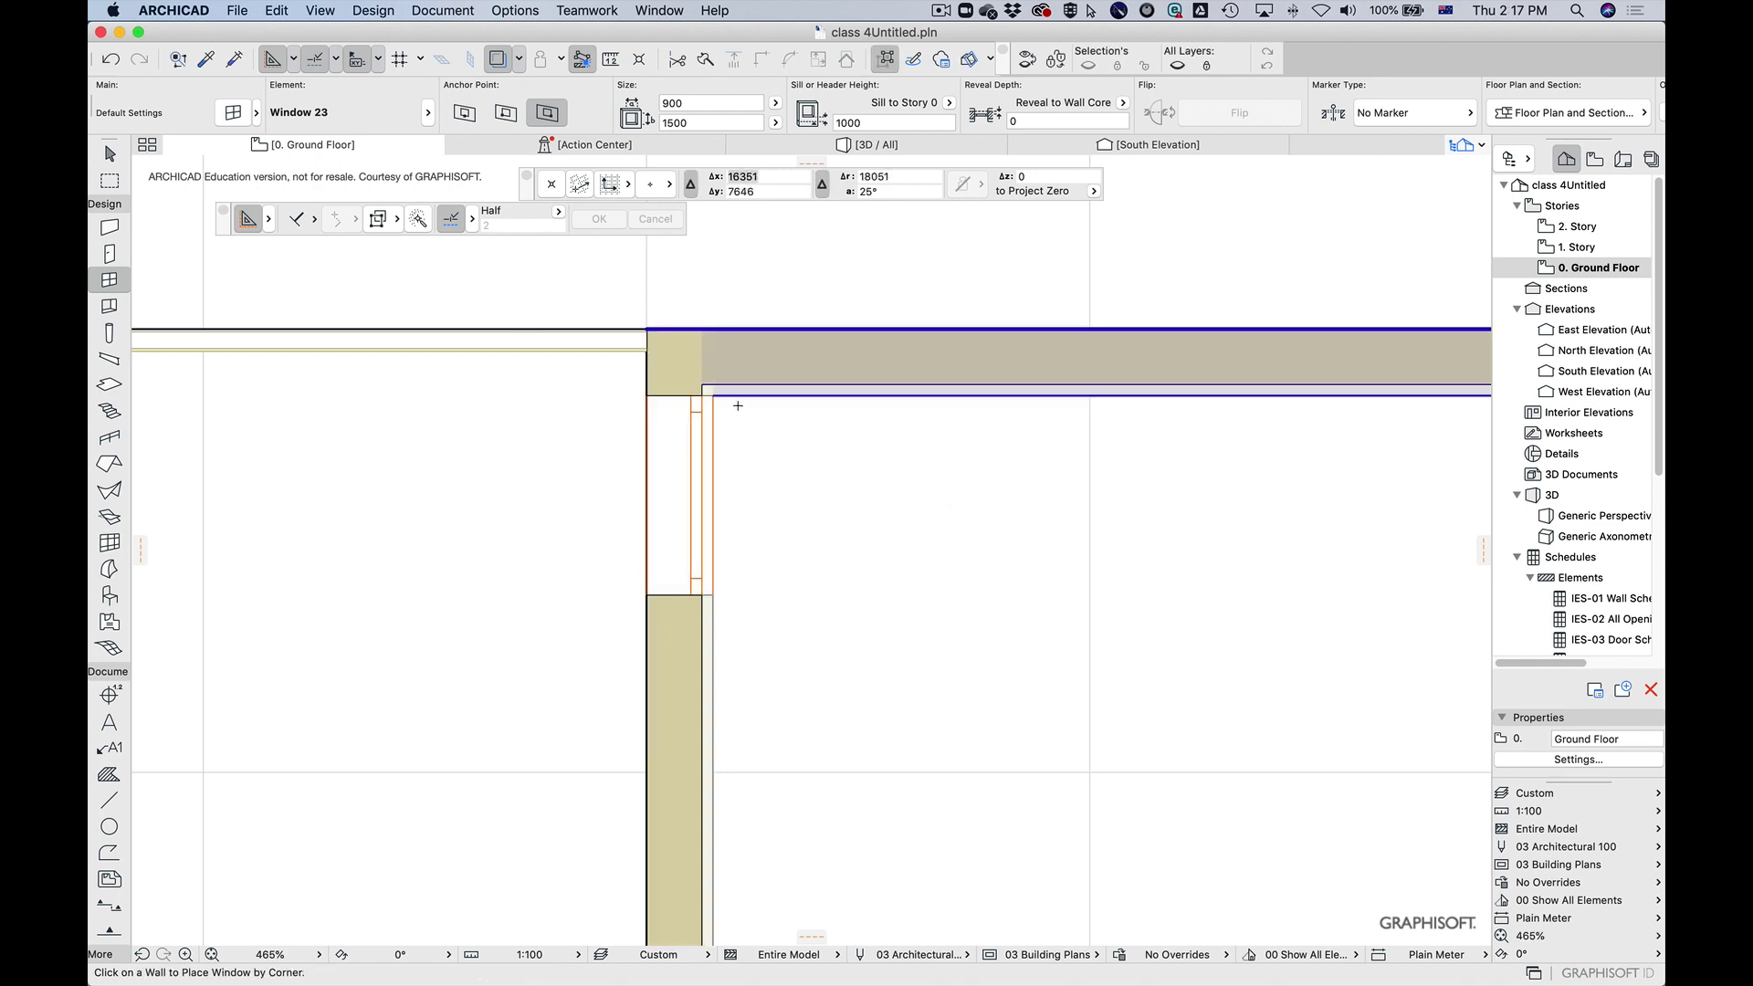
scroll(928, 849, "down", 10)
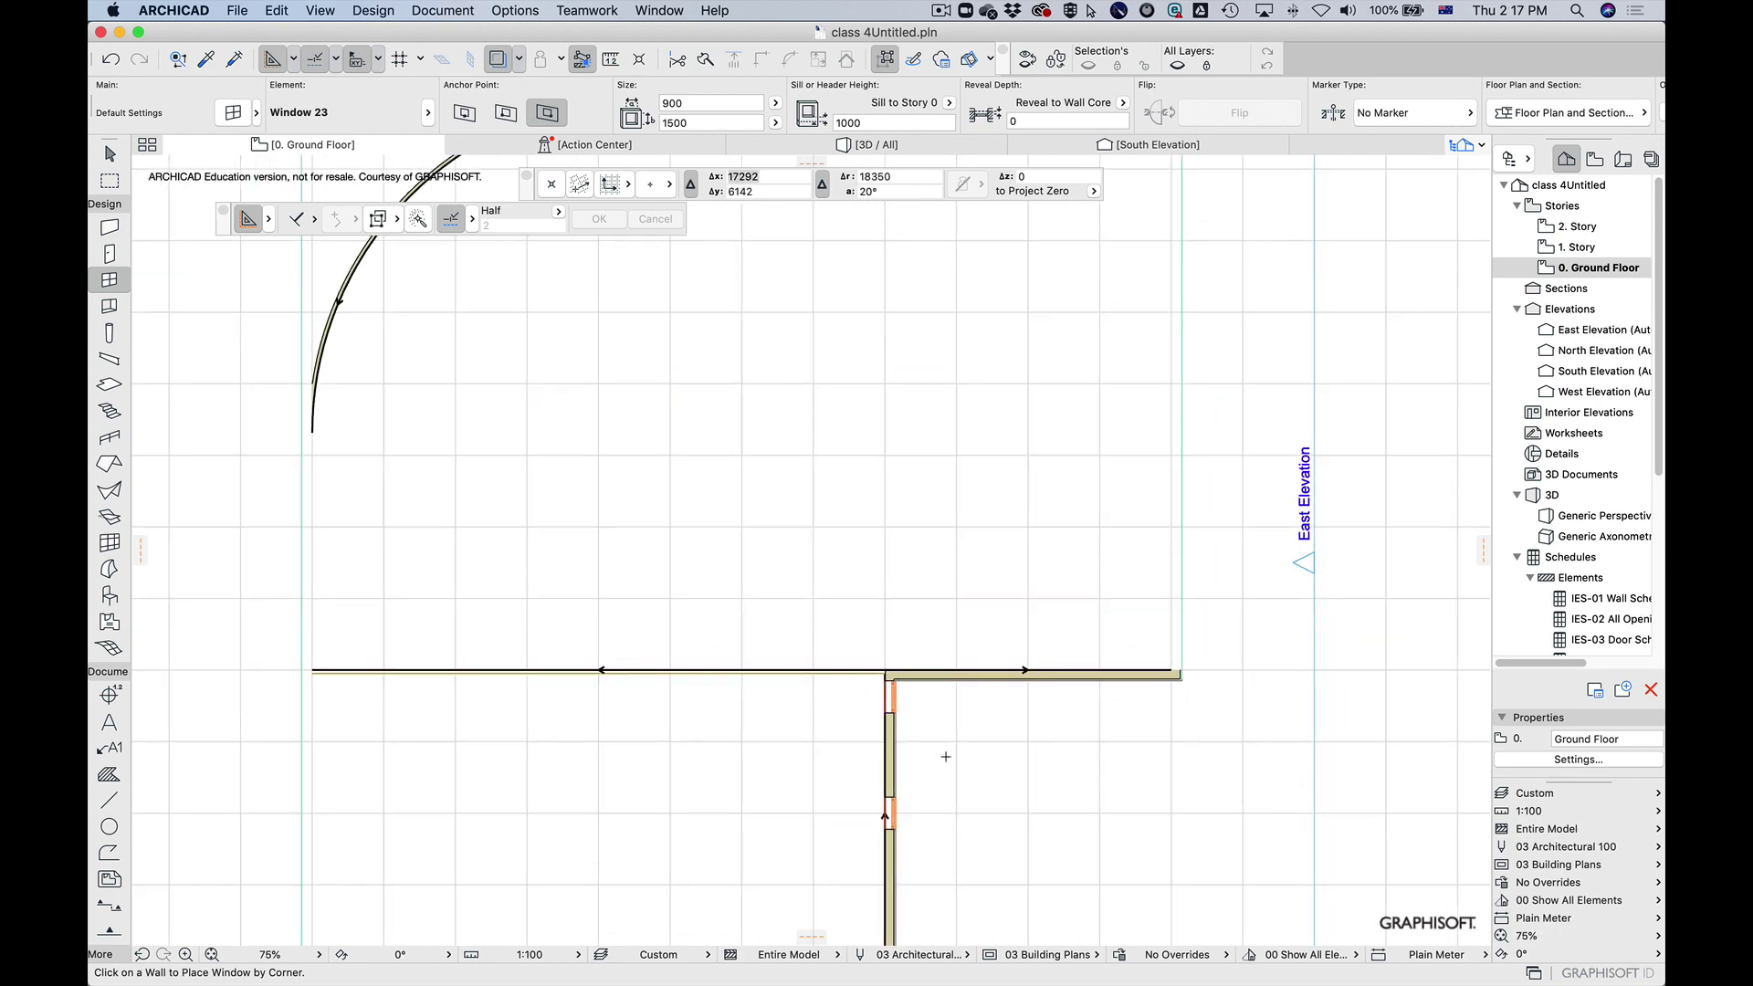
scroll(966, 454, "up", 5)
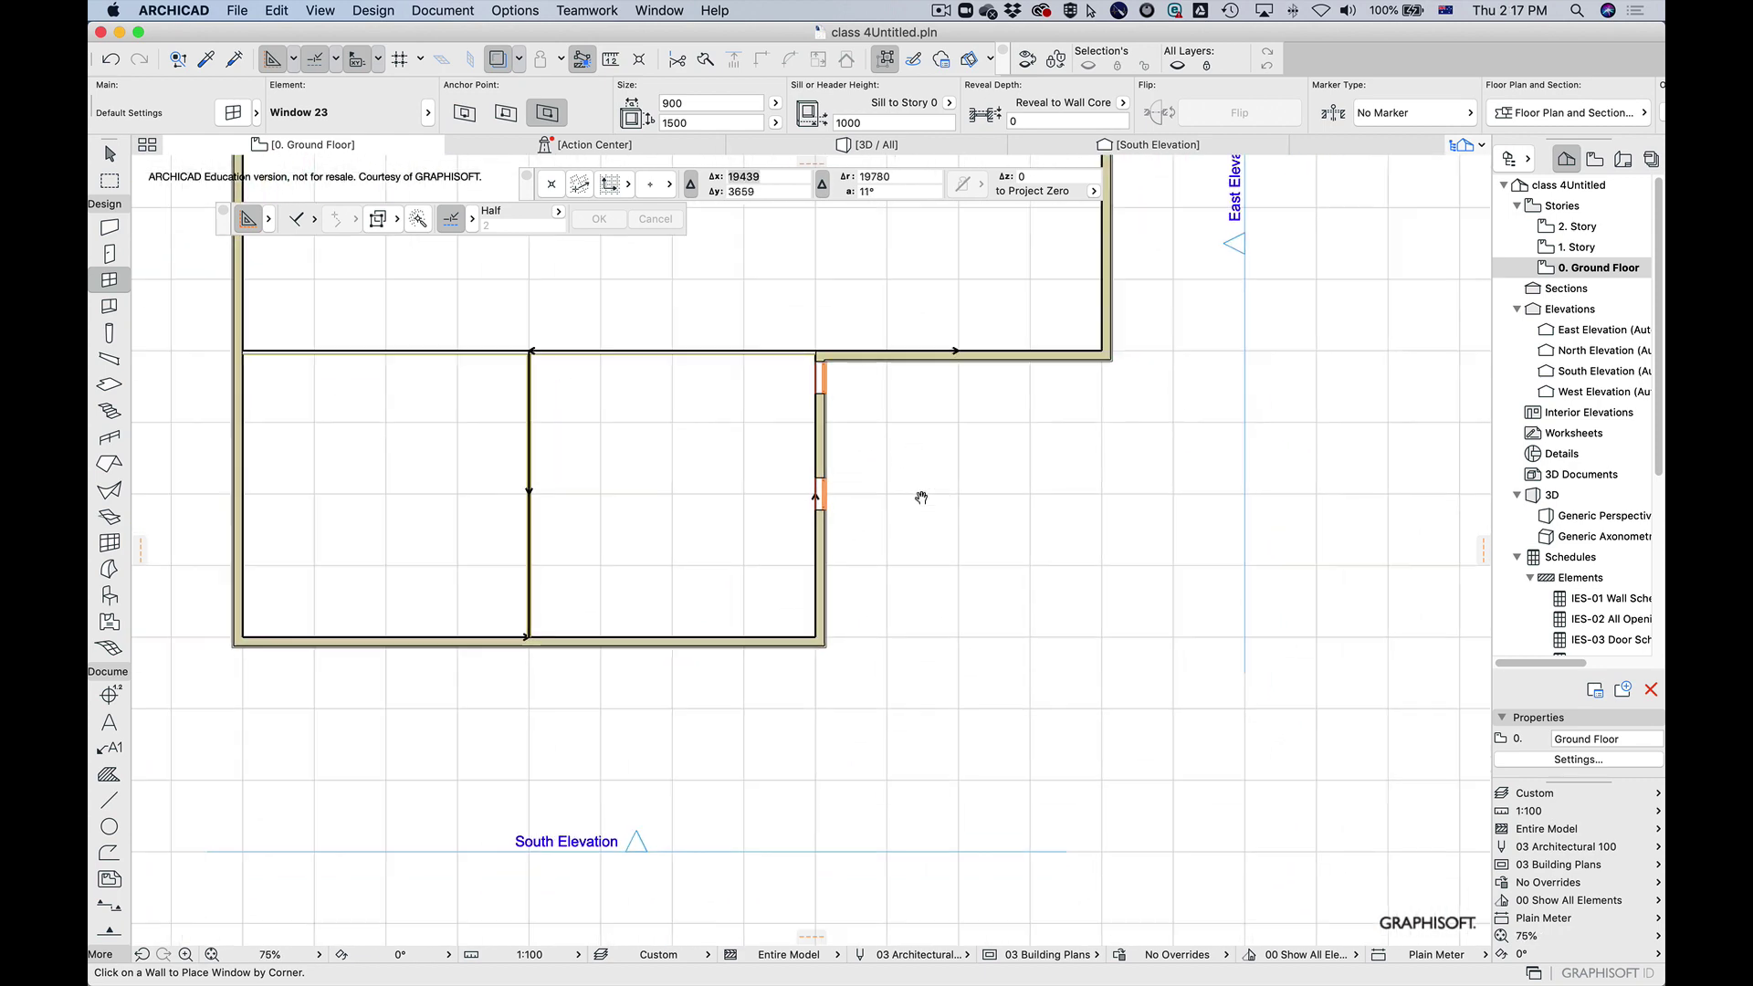
scroll(846, 532, "down", 1)
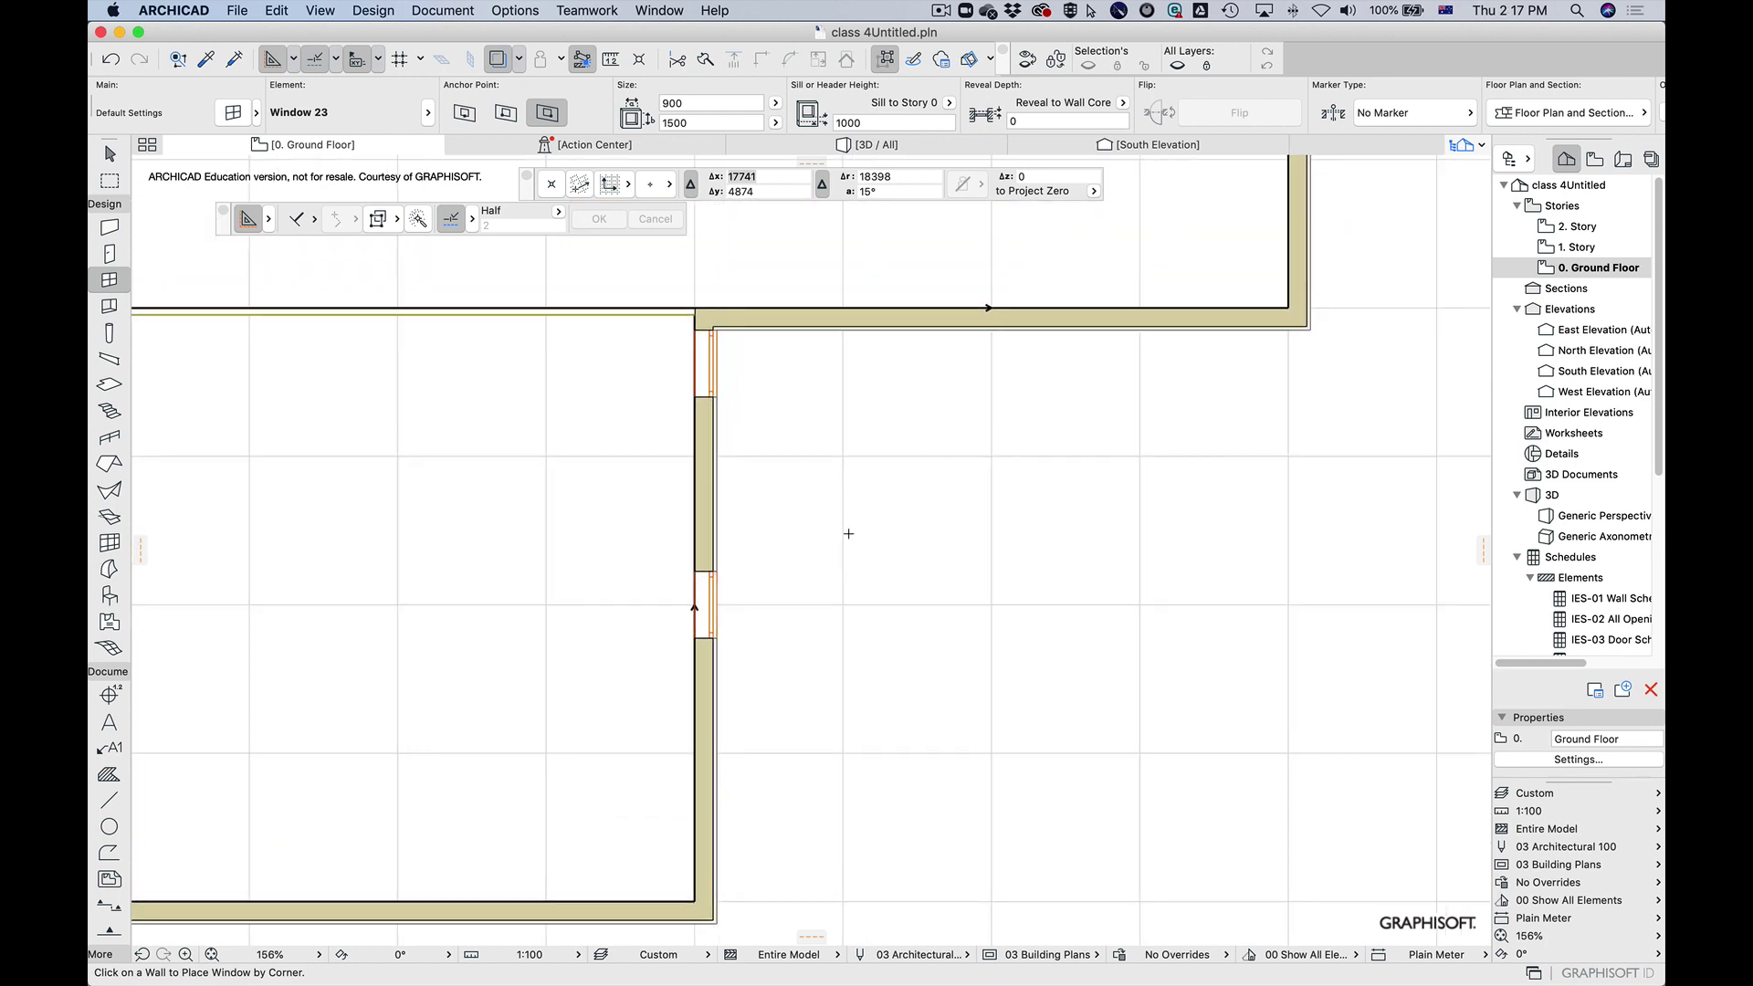
Step: Show the model in 3D and fly up to the two placed windows to examine them from outside
key("F3")
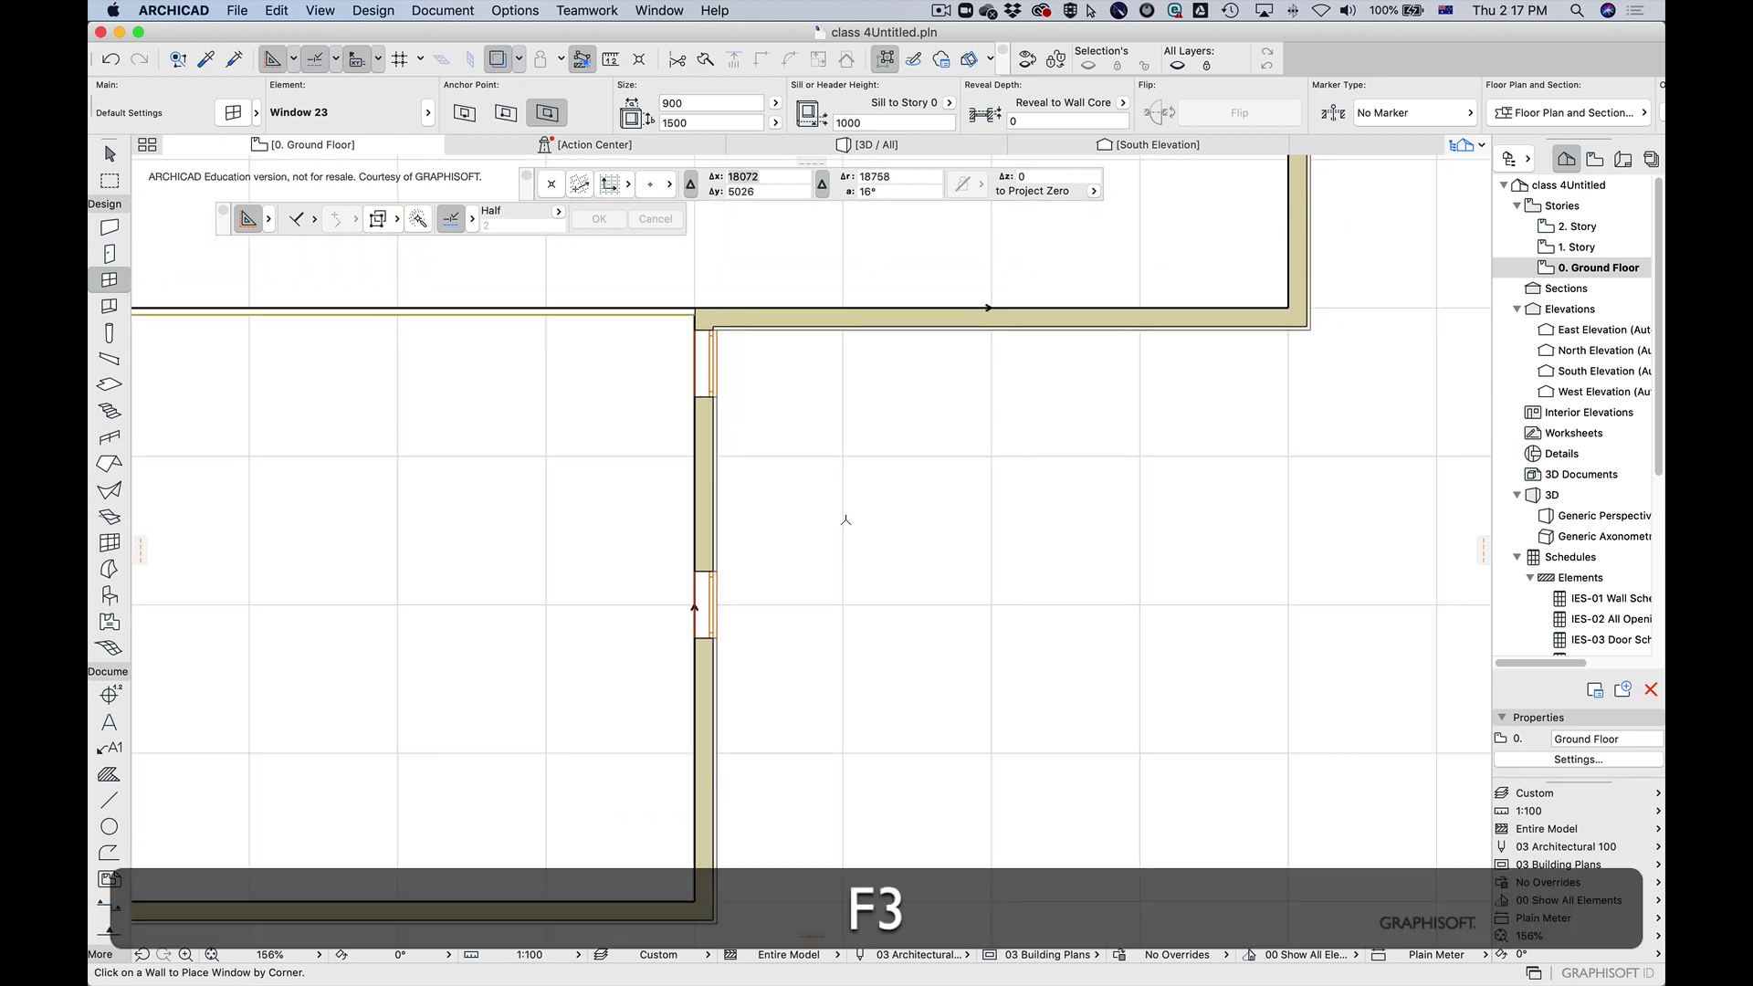
key("shift+o")
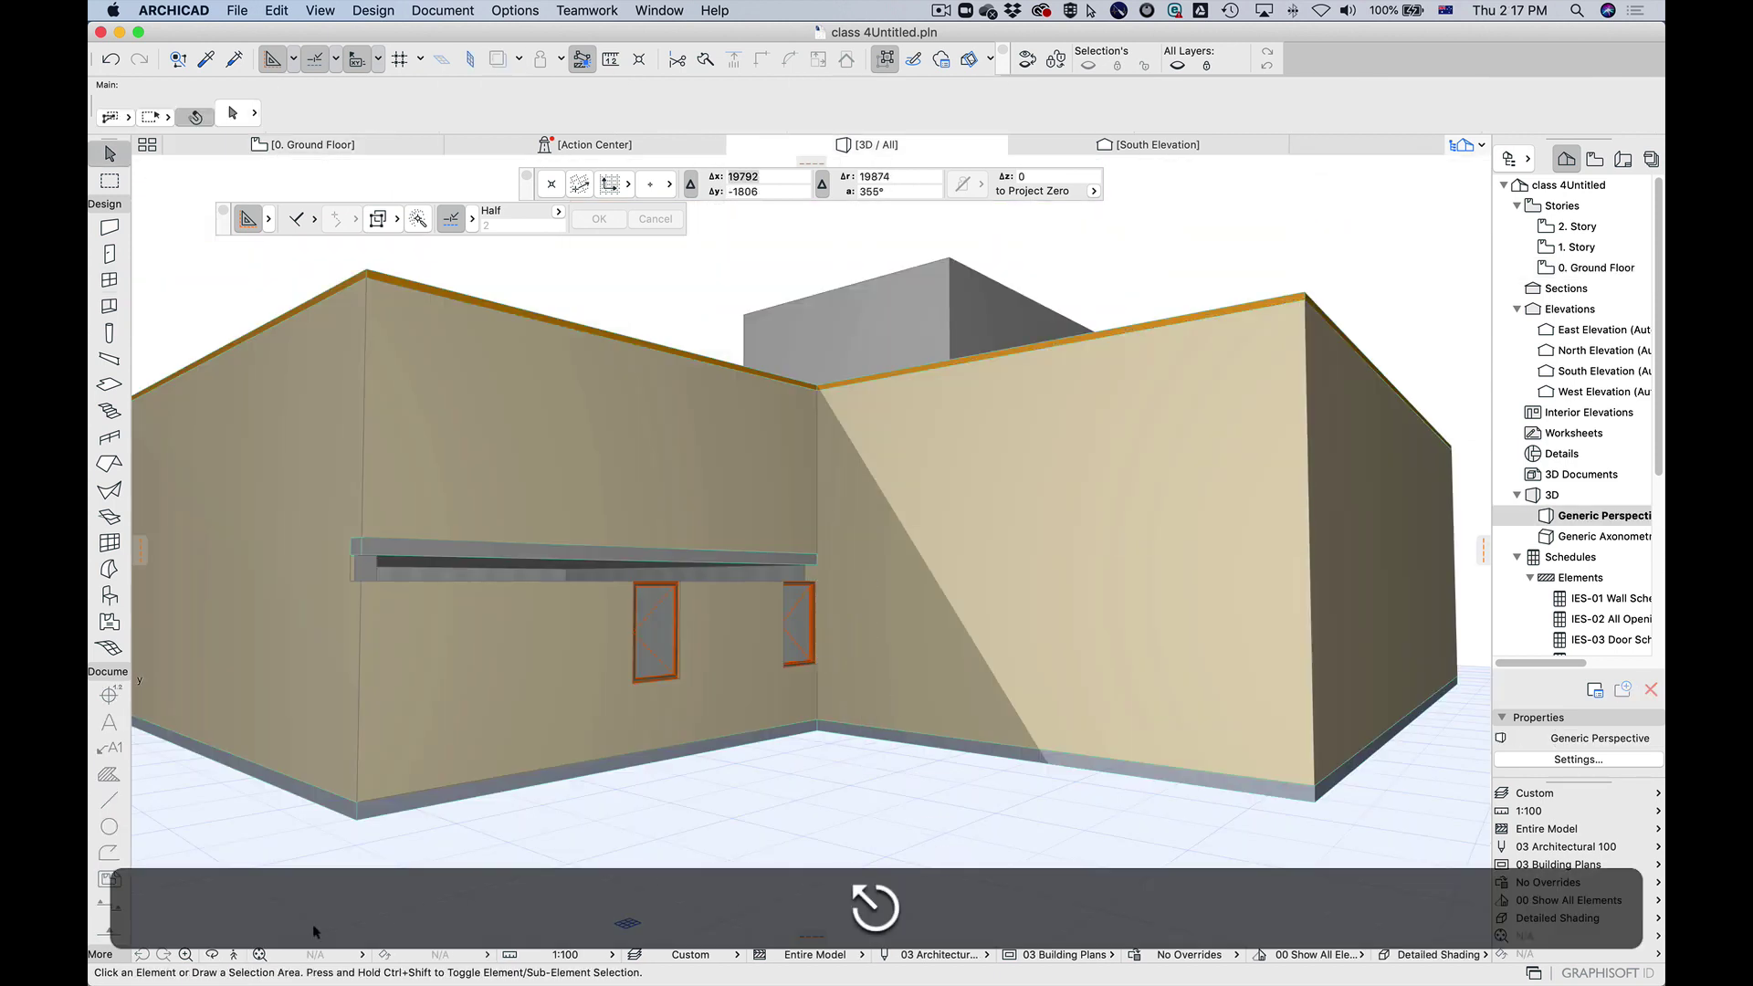
left_click(233, 954)
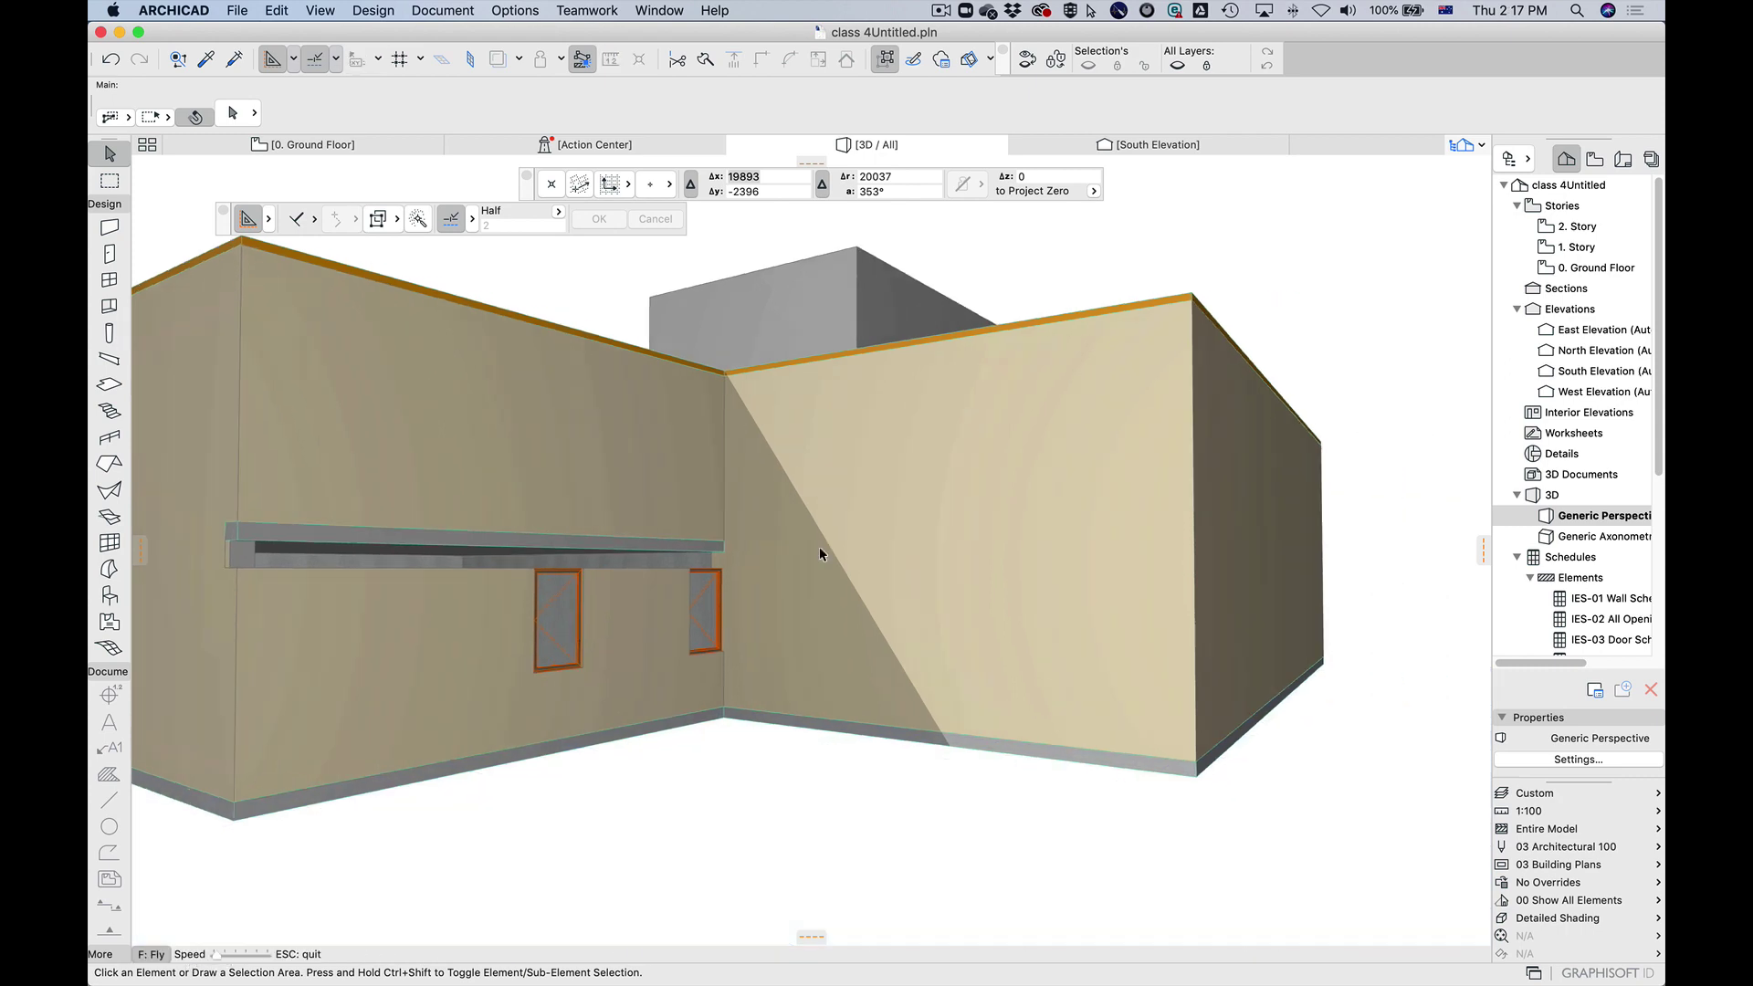
key("w")
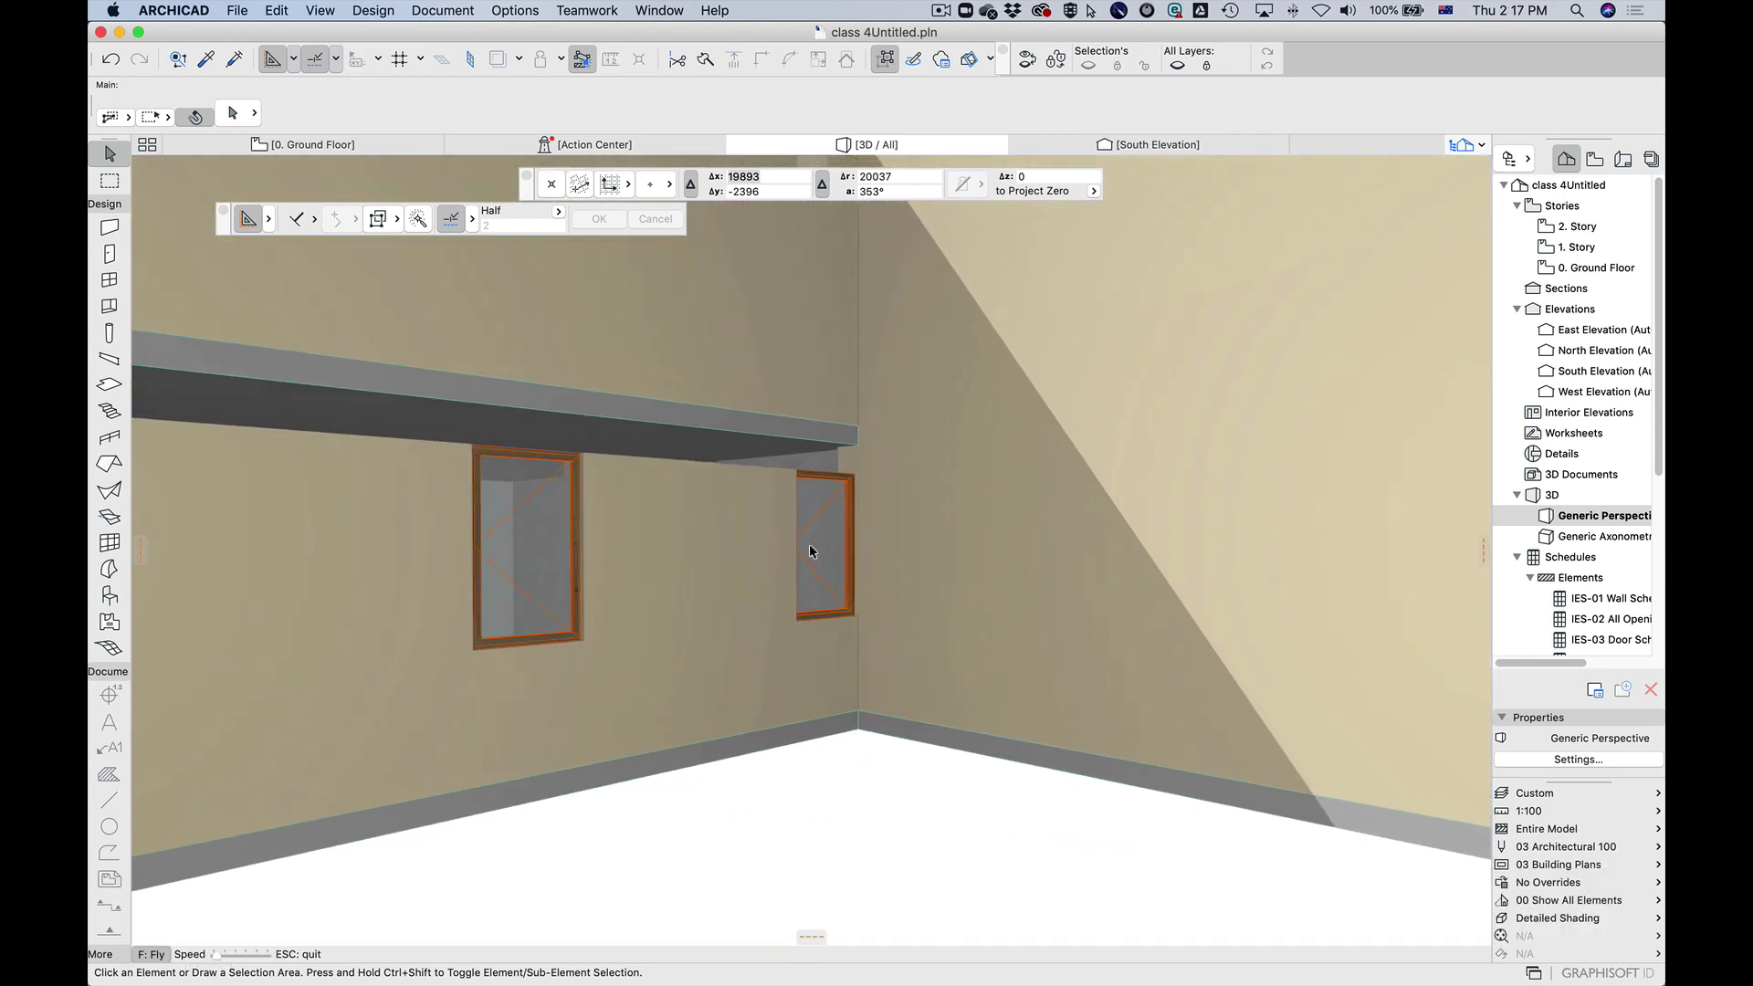
key("s")
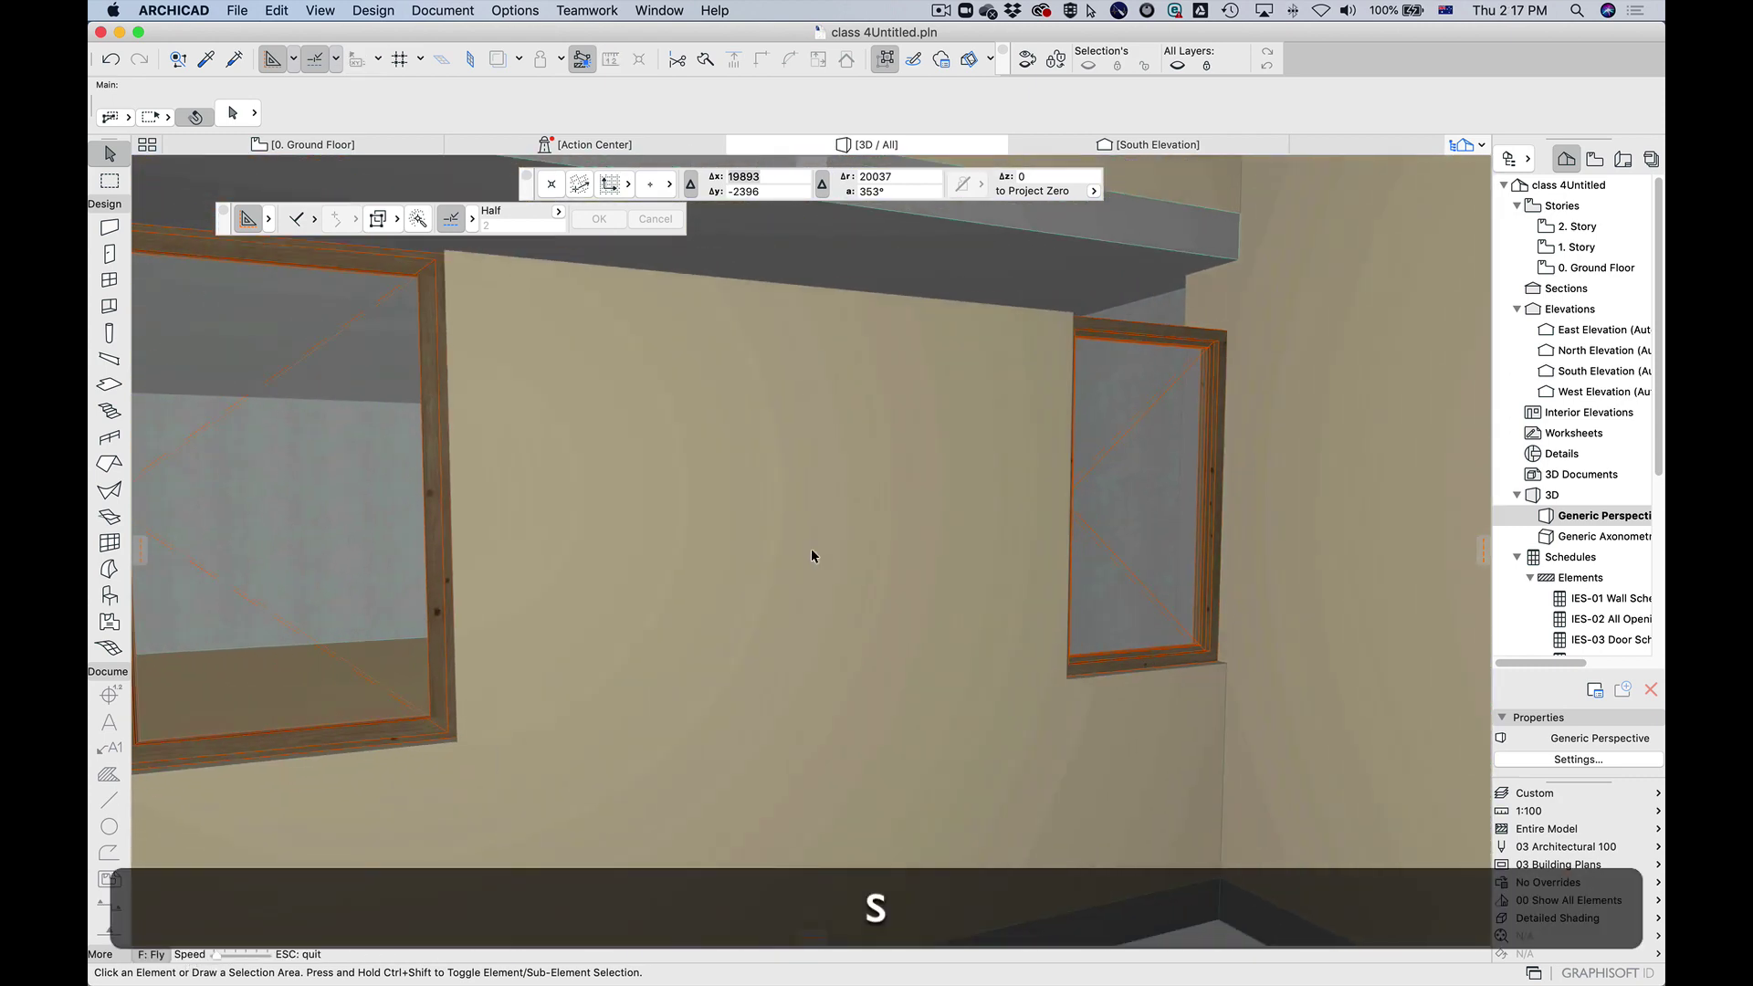
key("Escape")
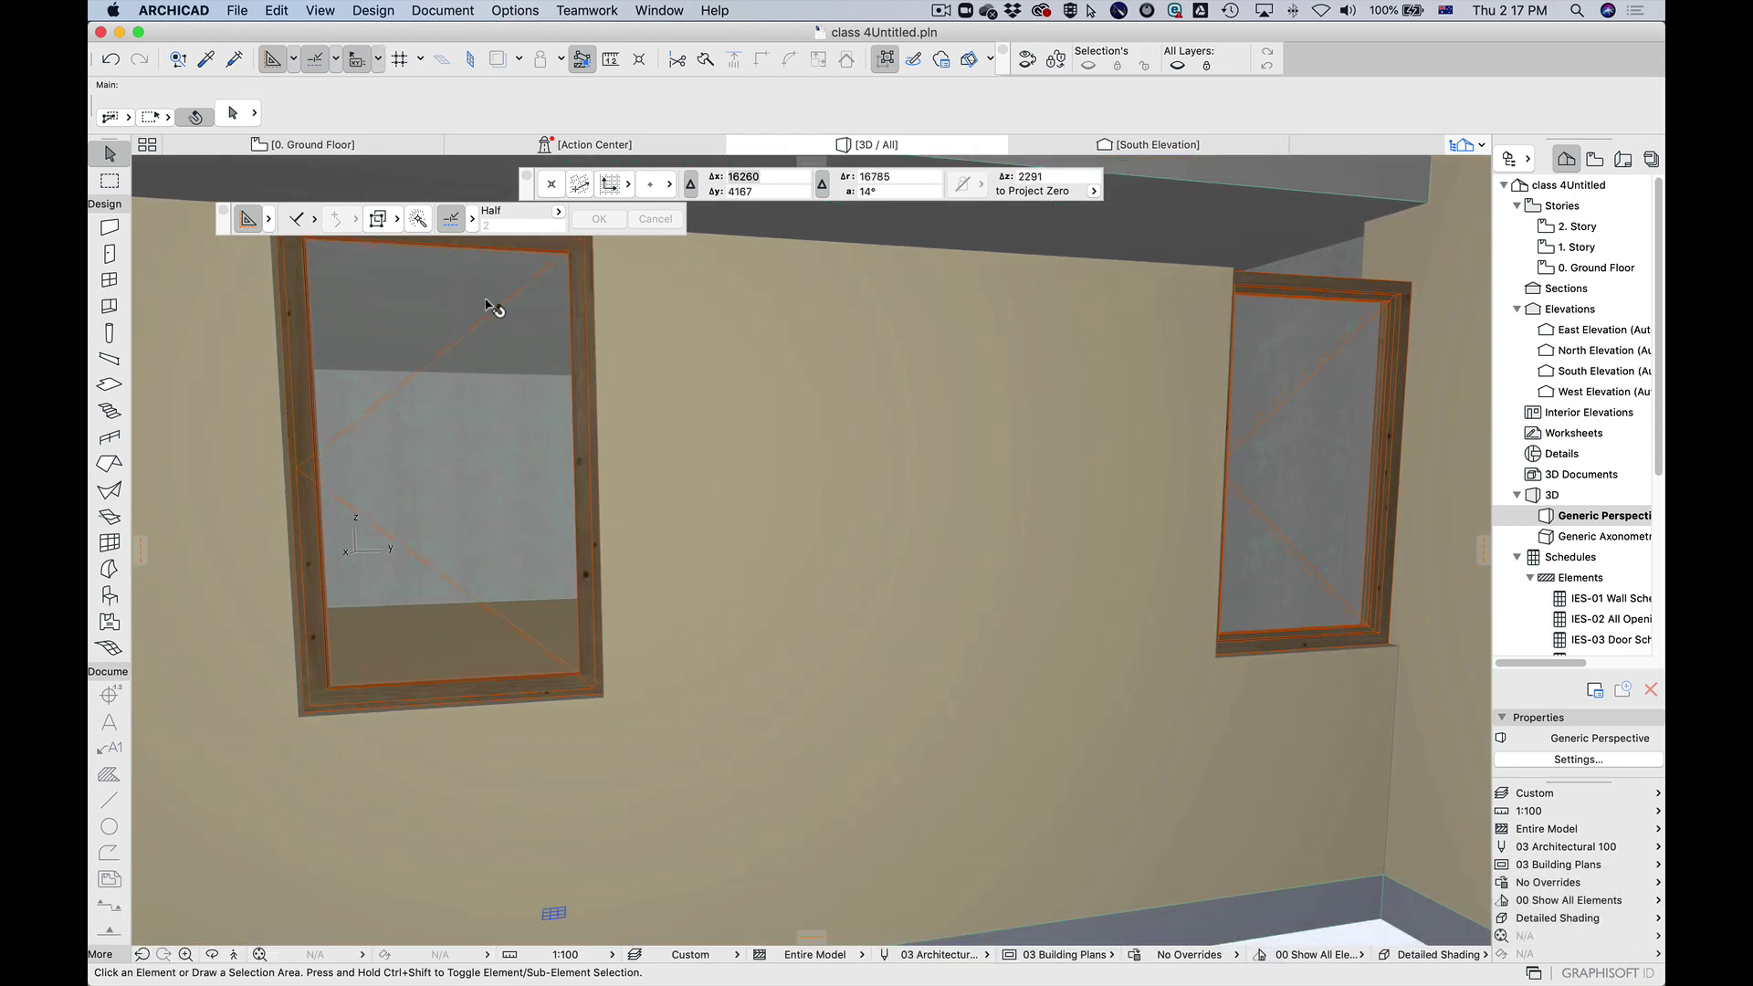
Step: Select the midpoint window and open its main sash to about 85°
left_click(411, 551)
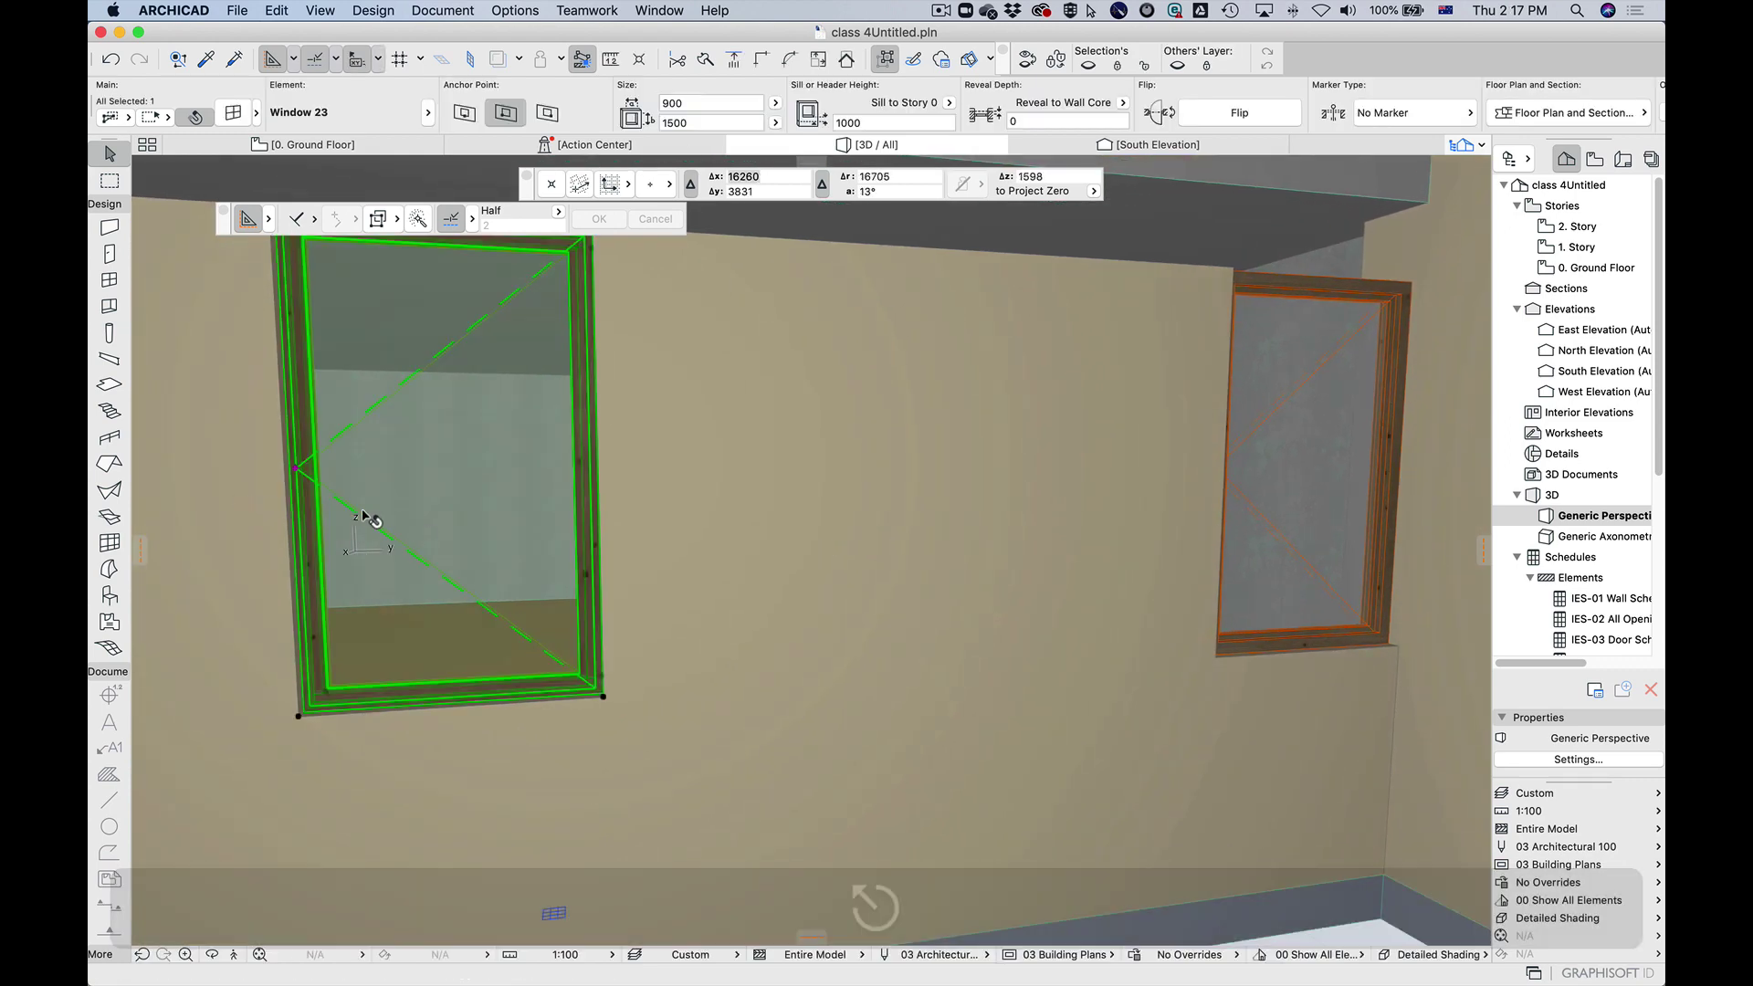
left_click(295, 472)
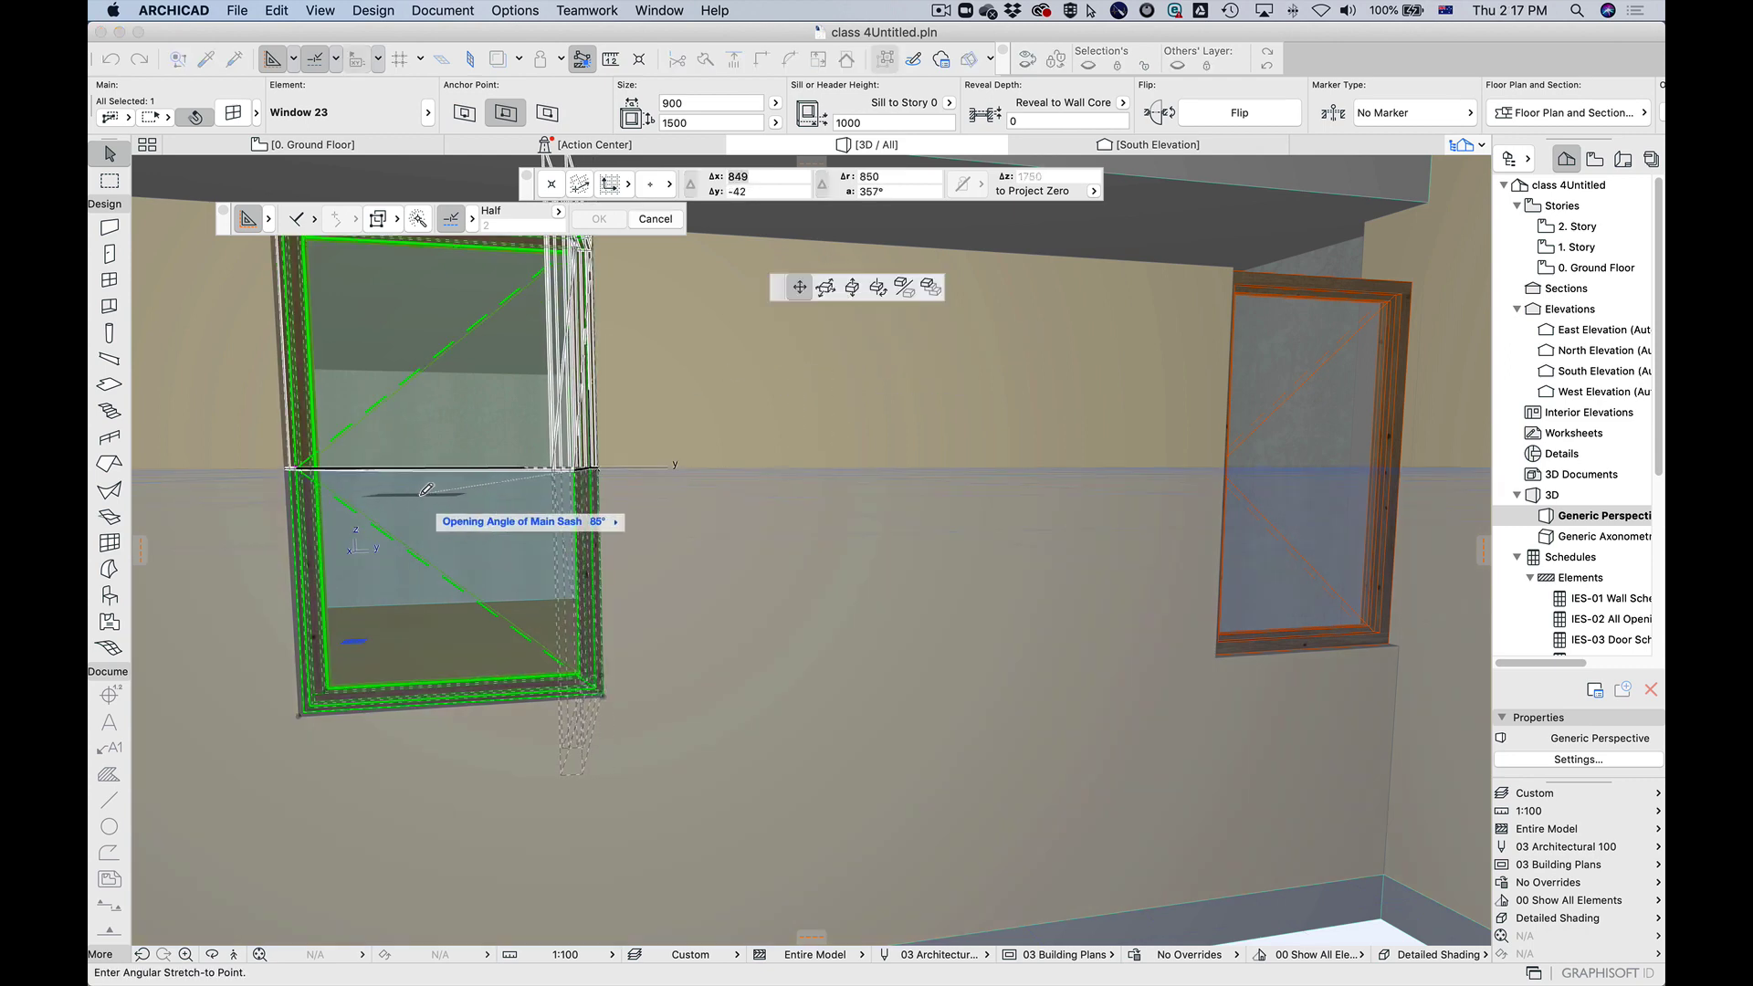
left_click(509, 543)
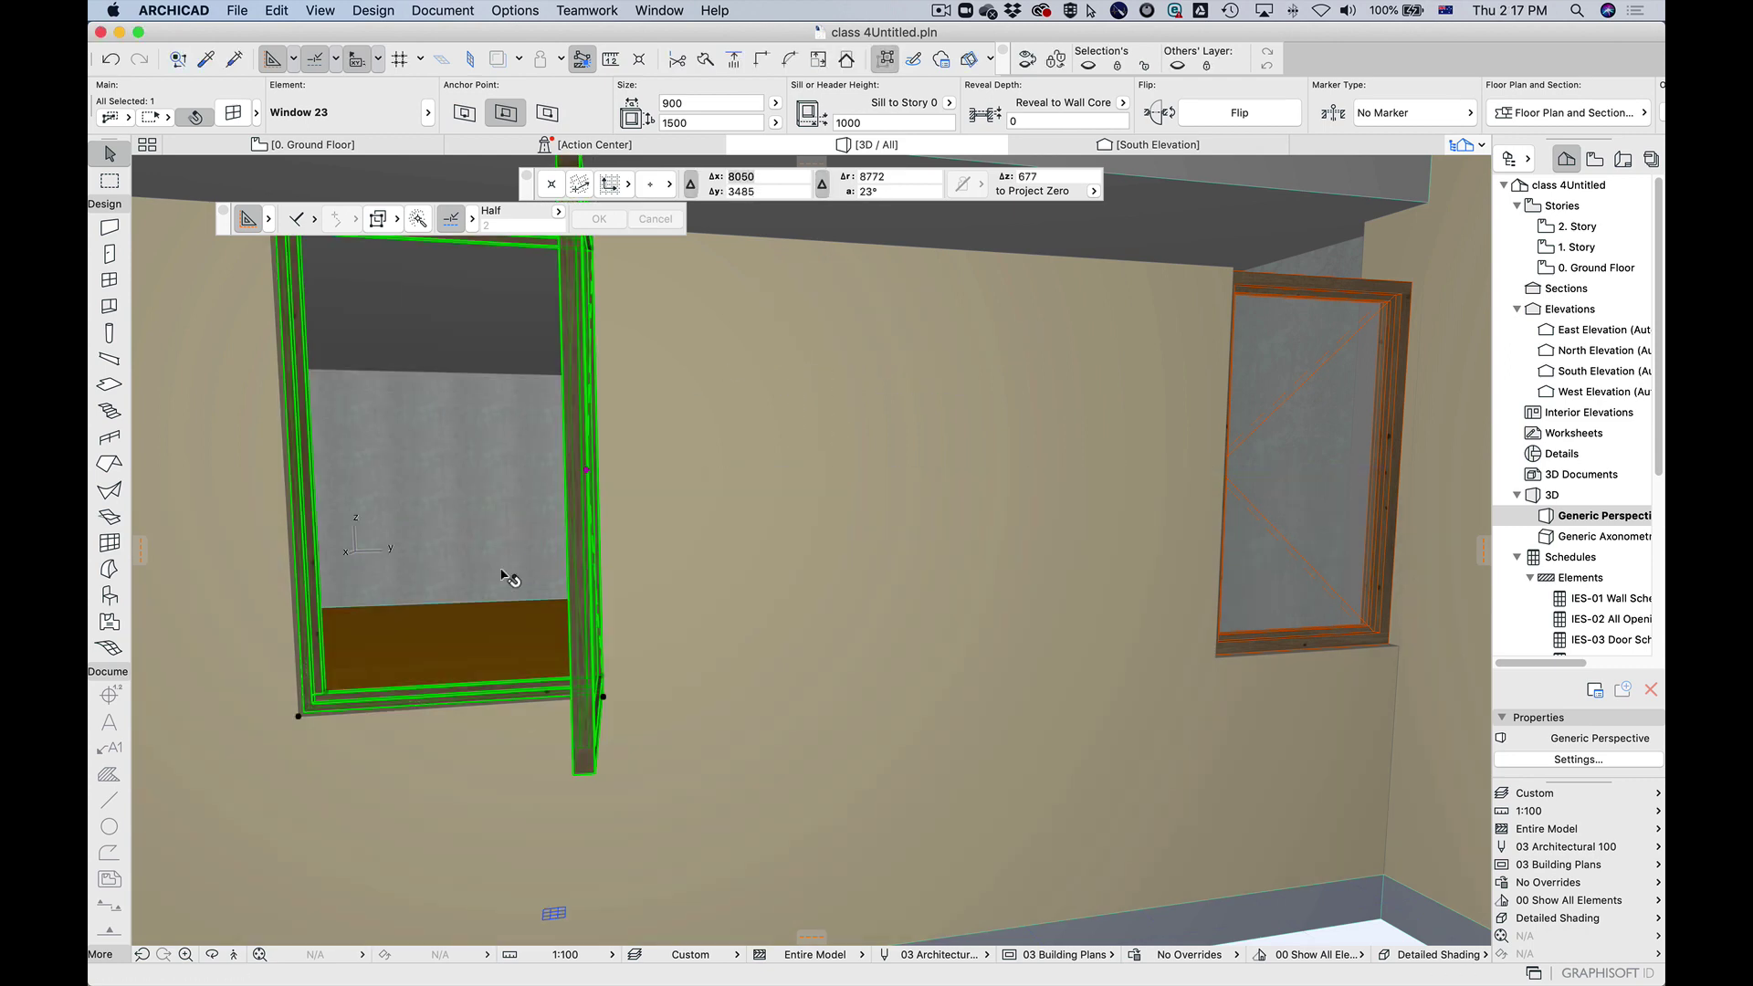
Step: Fly around the opened midpoint window to examine its sash, and move in close to the corner window
left_click(235, 955)
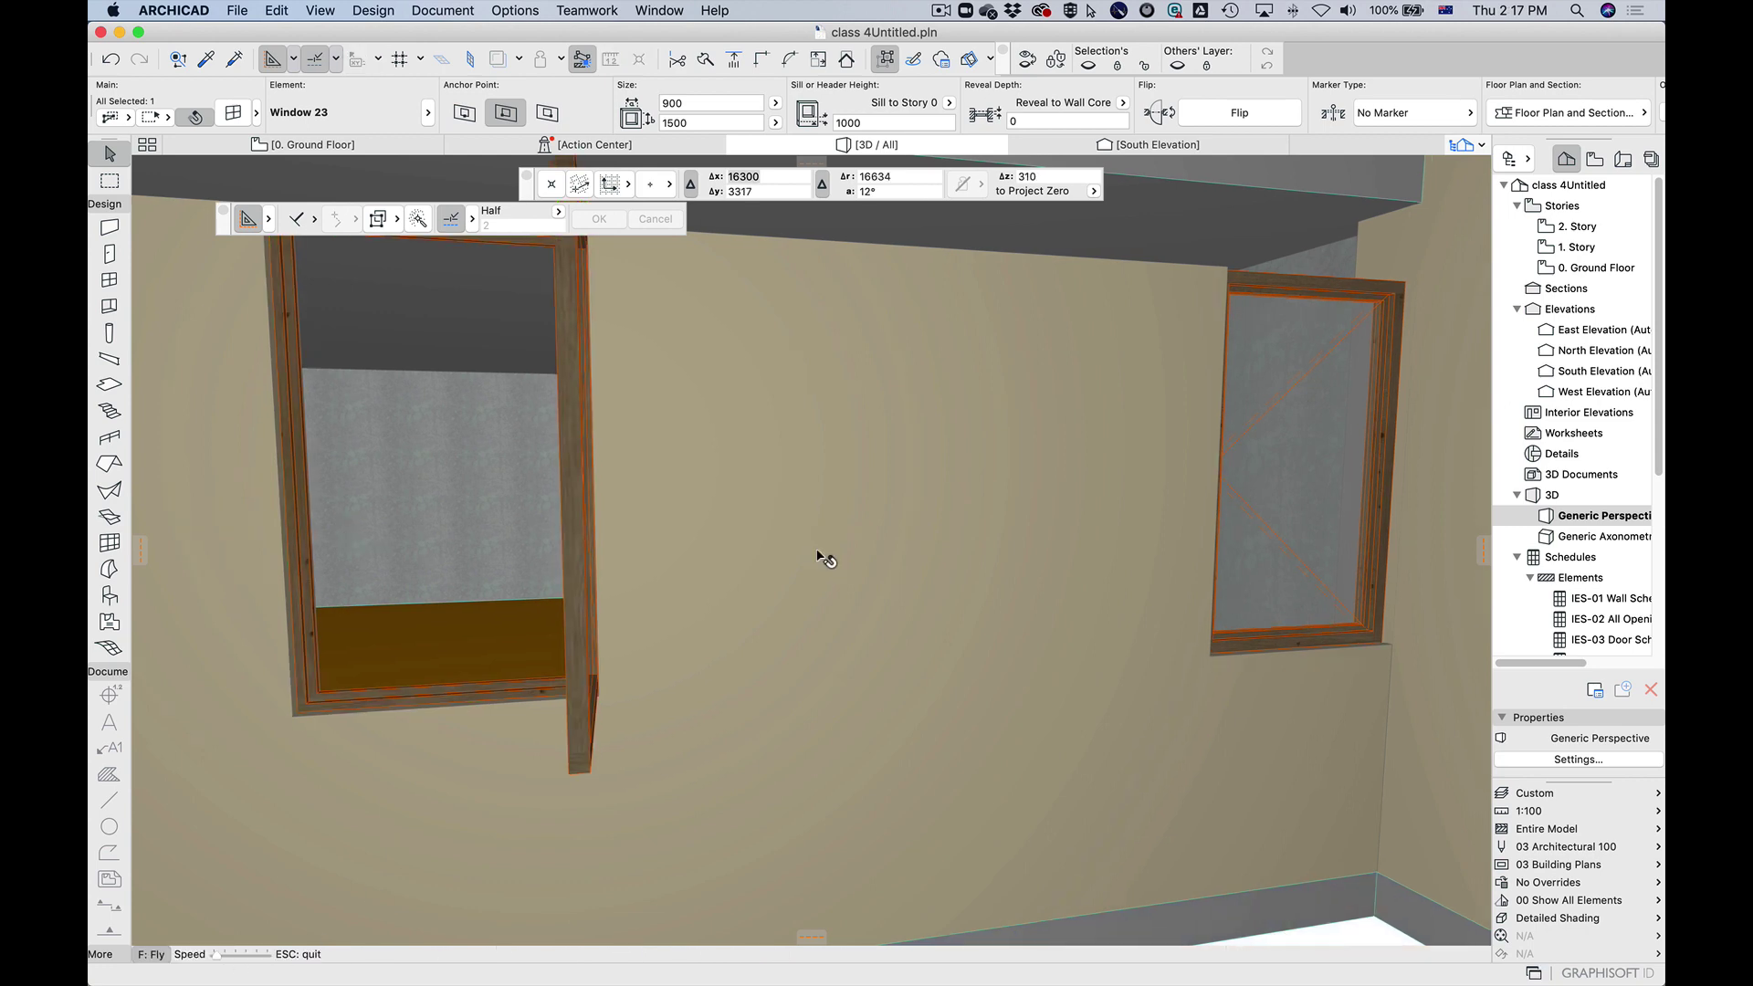
key("a")
key("s")
key("a")
key("s")
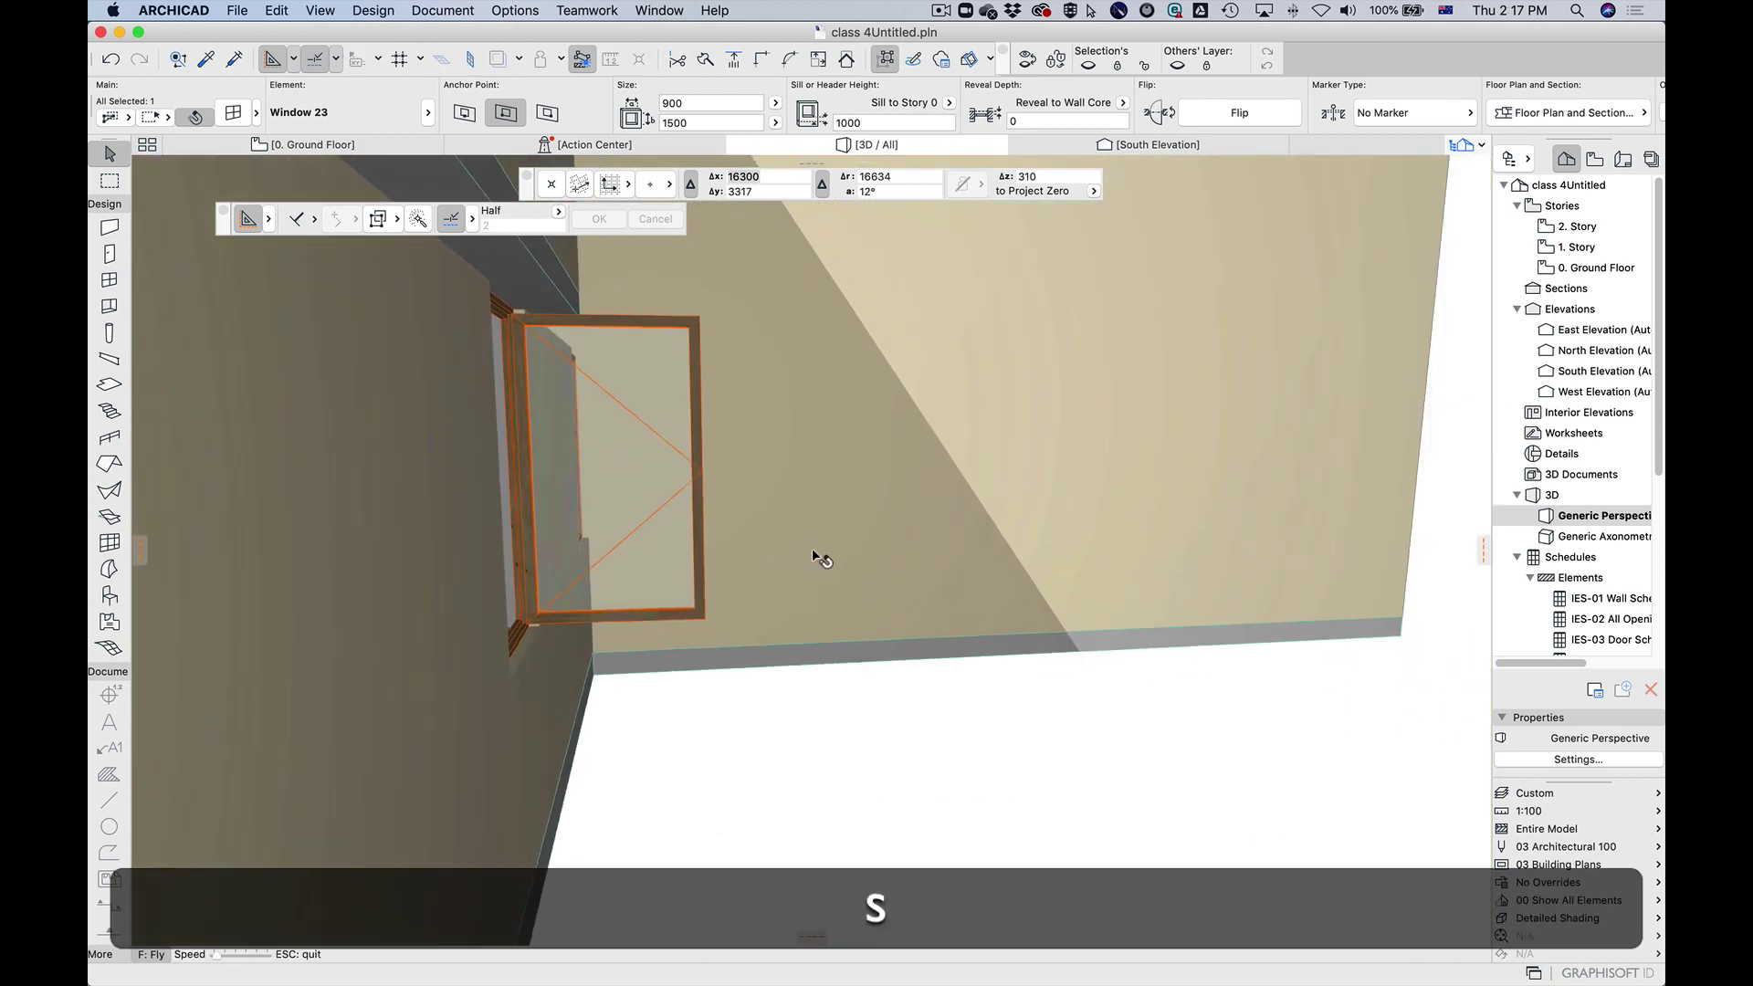
key("a")
key("w")
key("d")
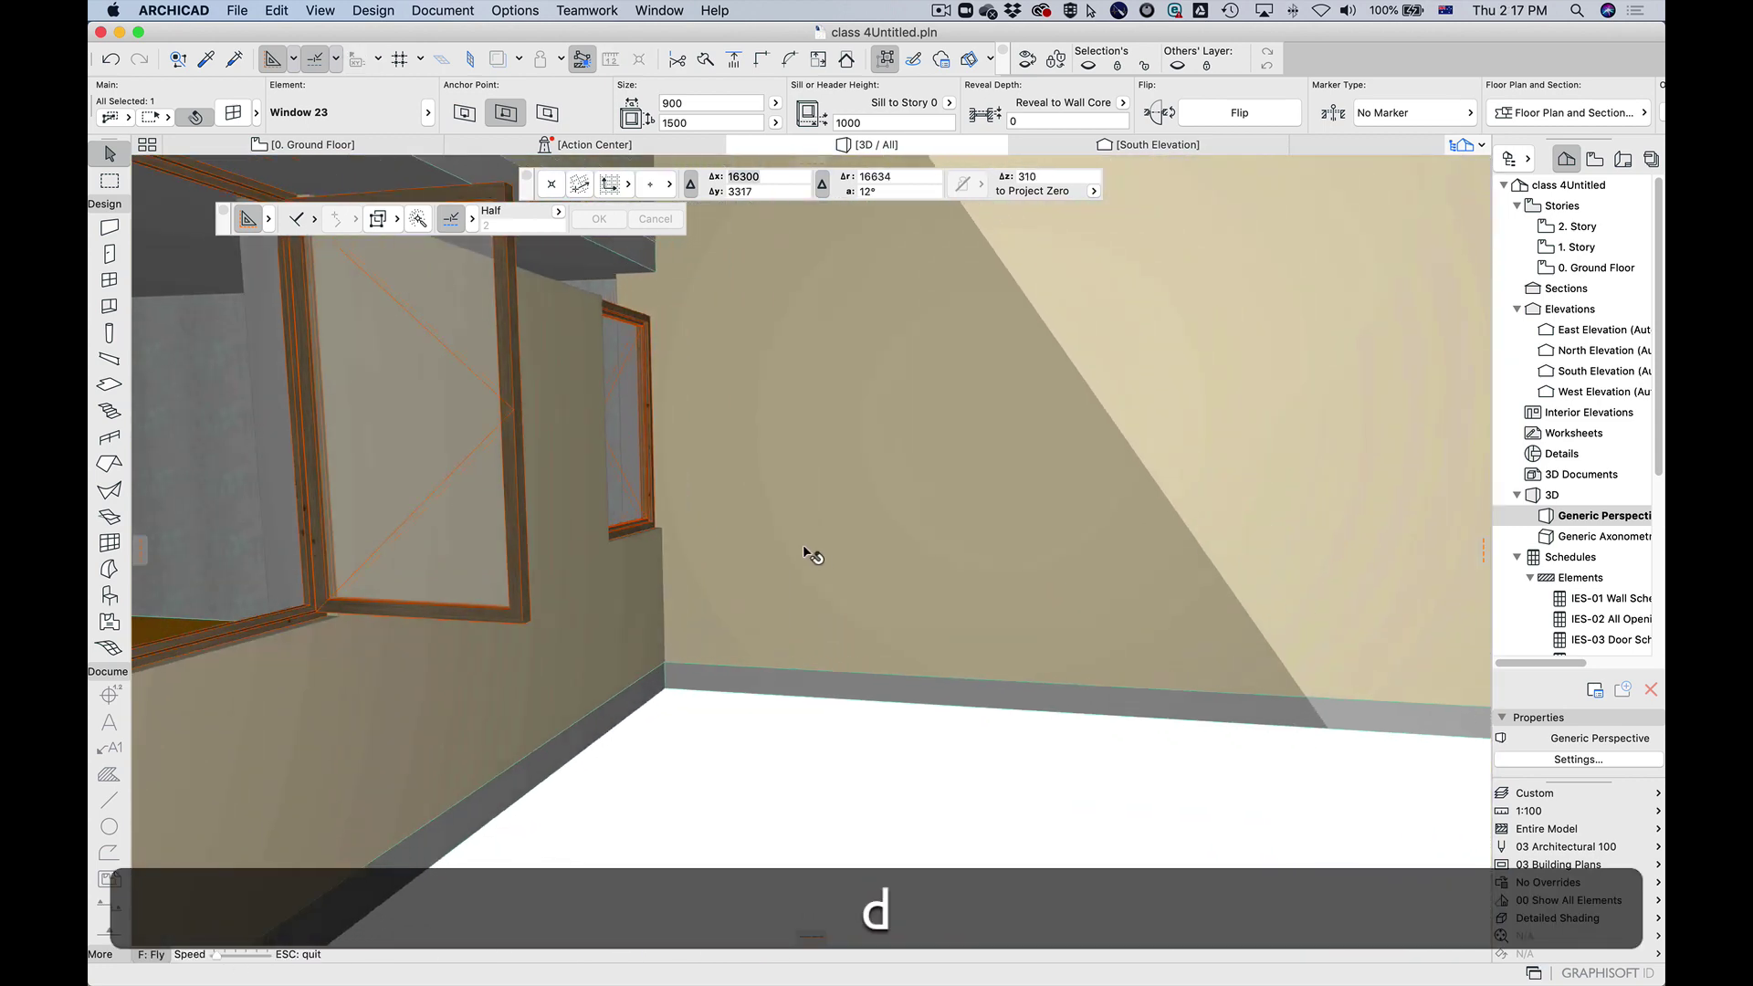
key("w")
key("Escape")
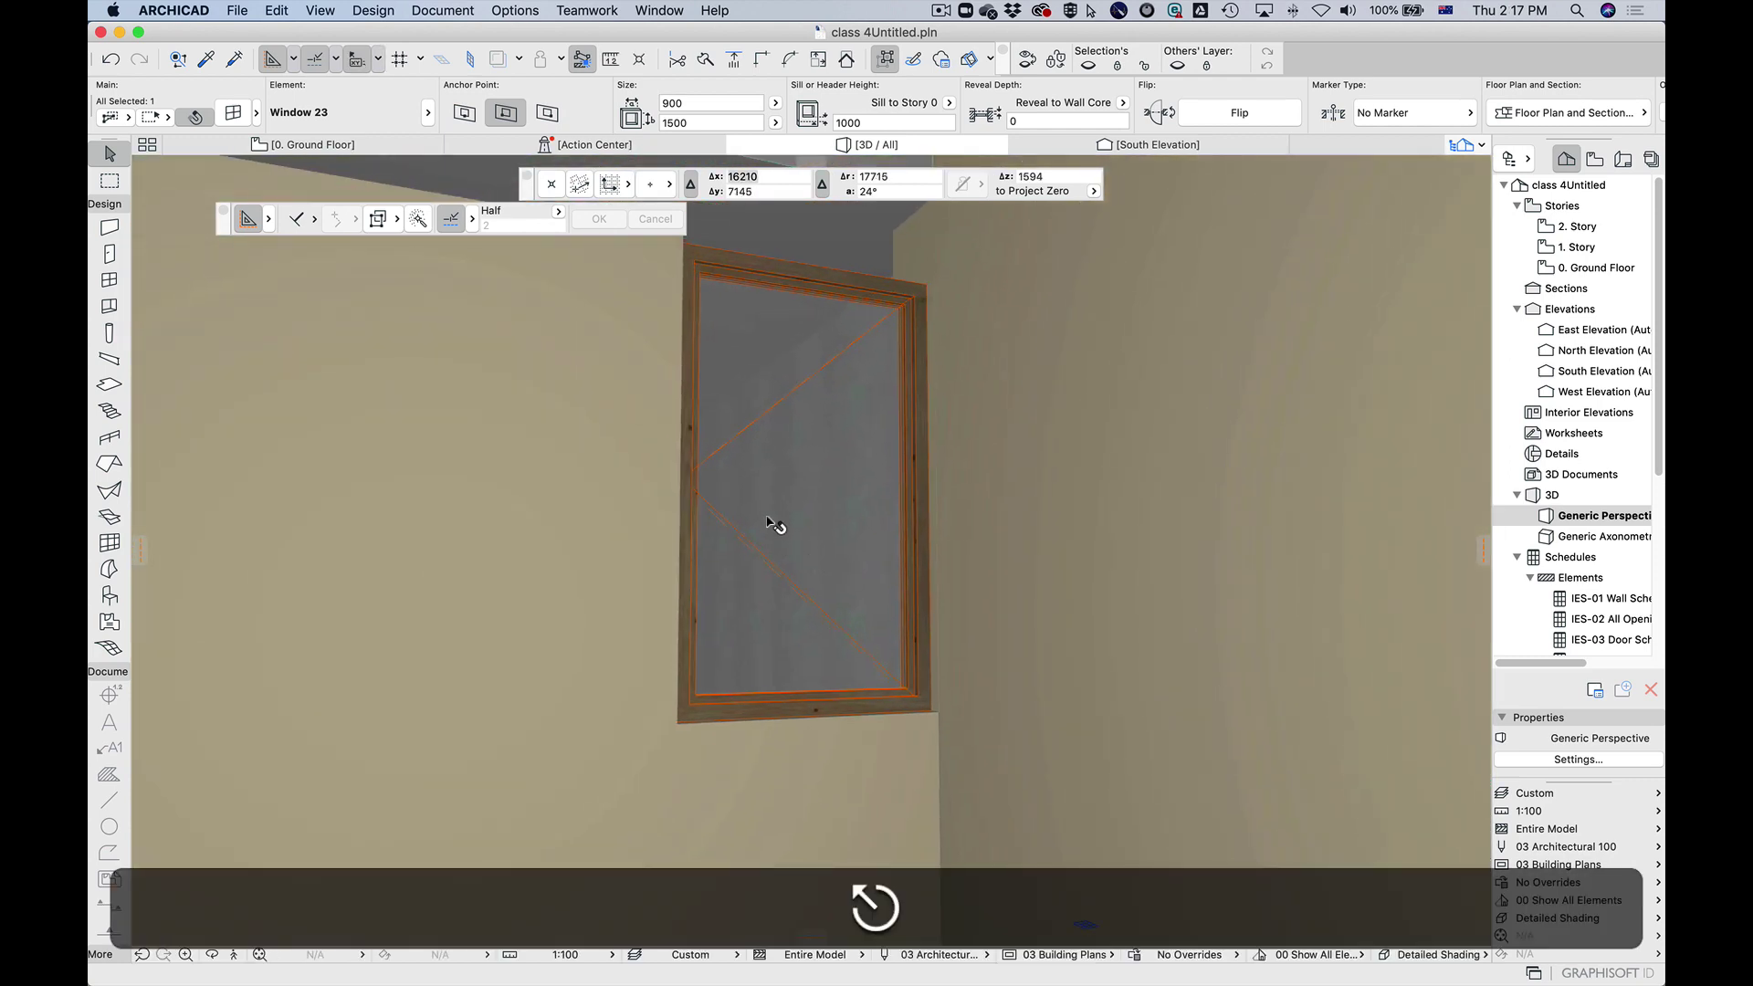
Step: Try changing the opening angle of the corner window's main sash, and cancel the edit
left_click(680, 482)
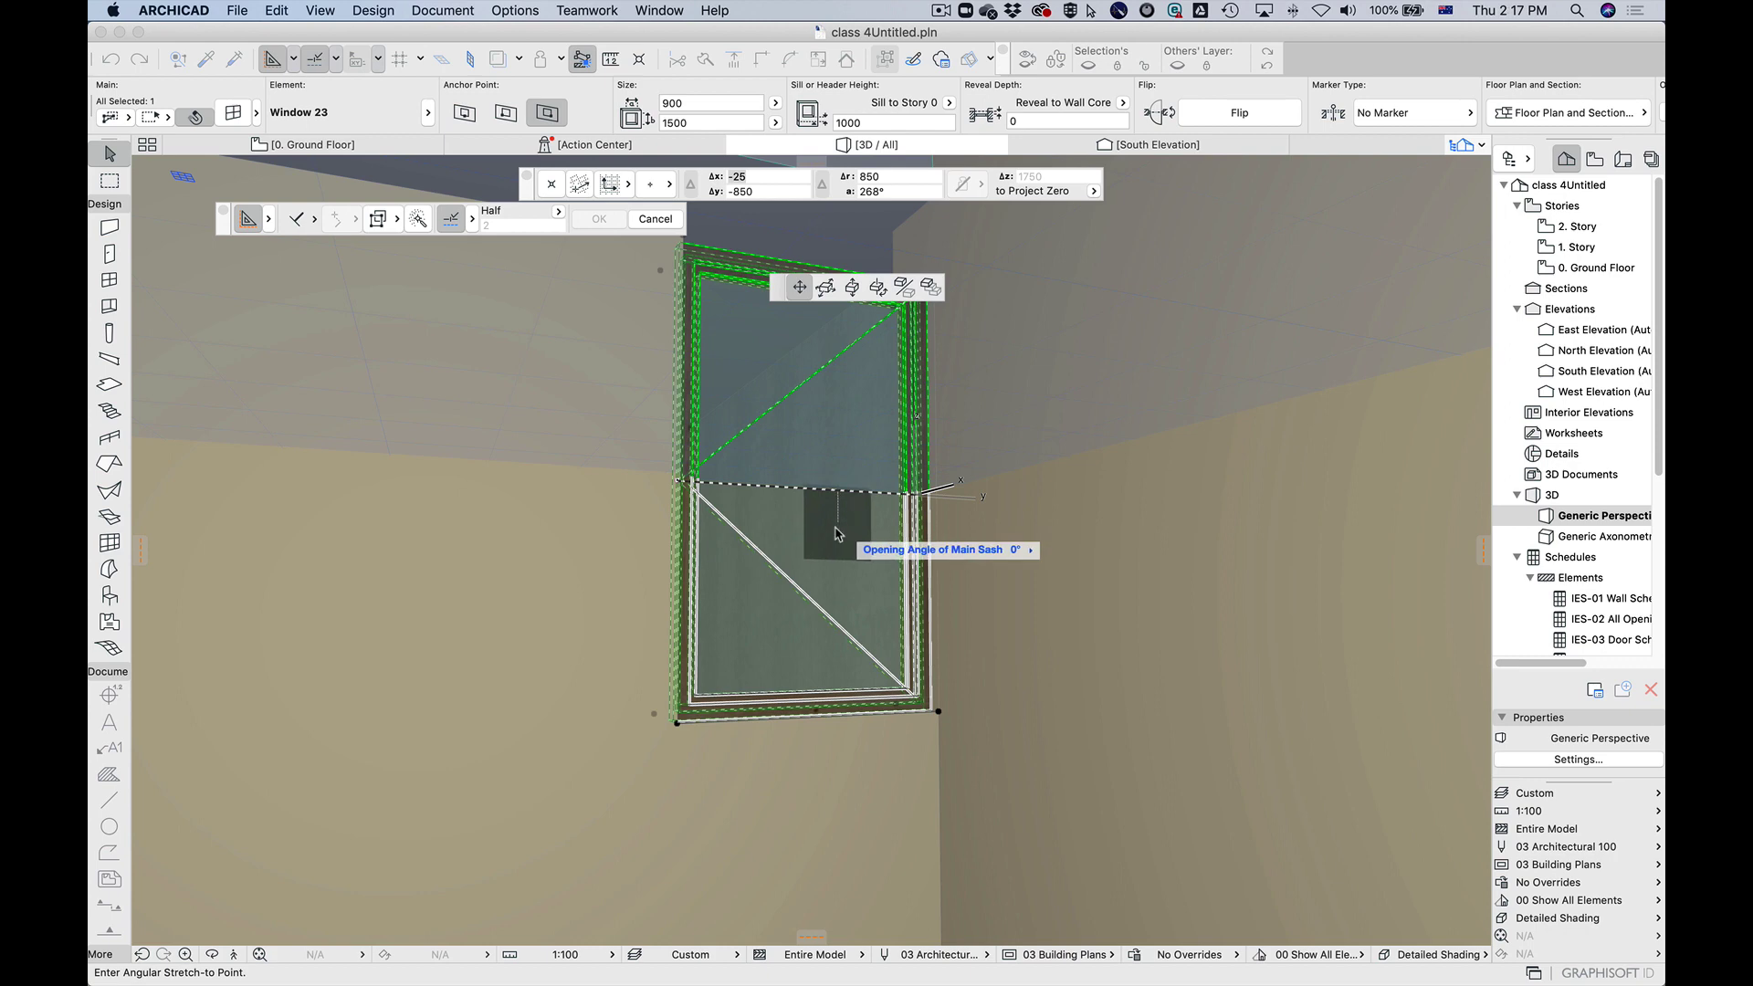
key("Escape")
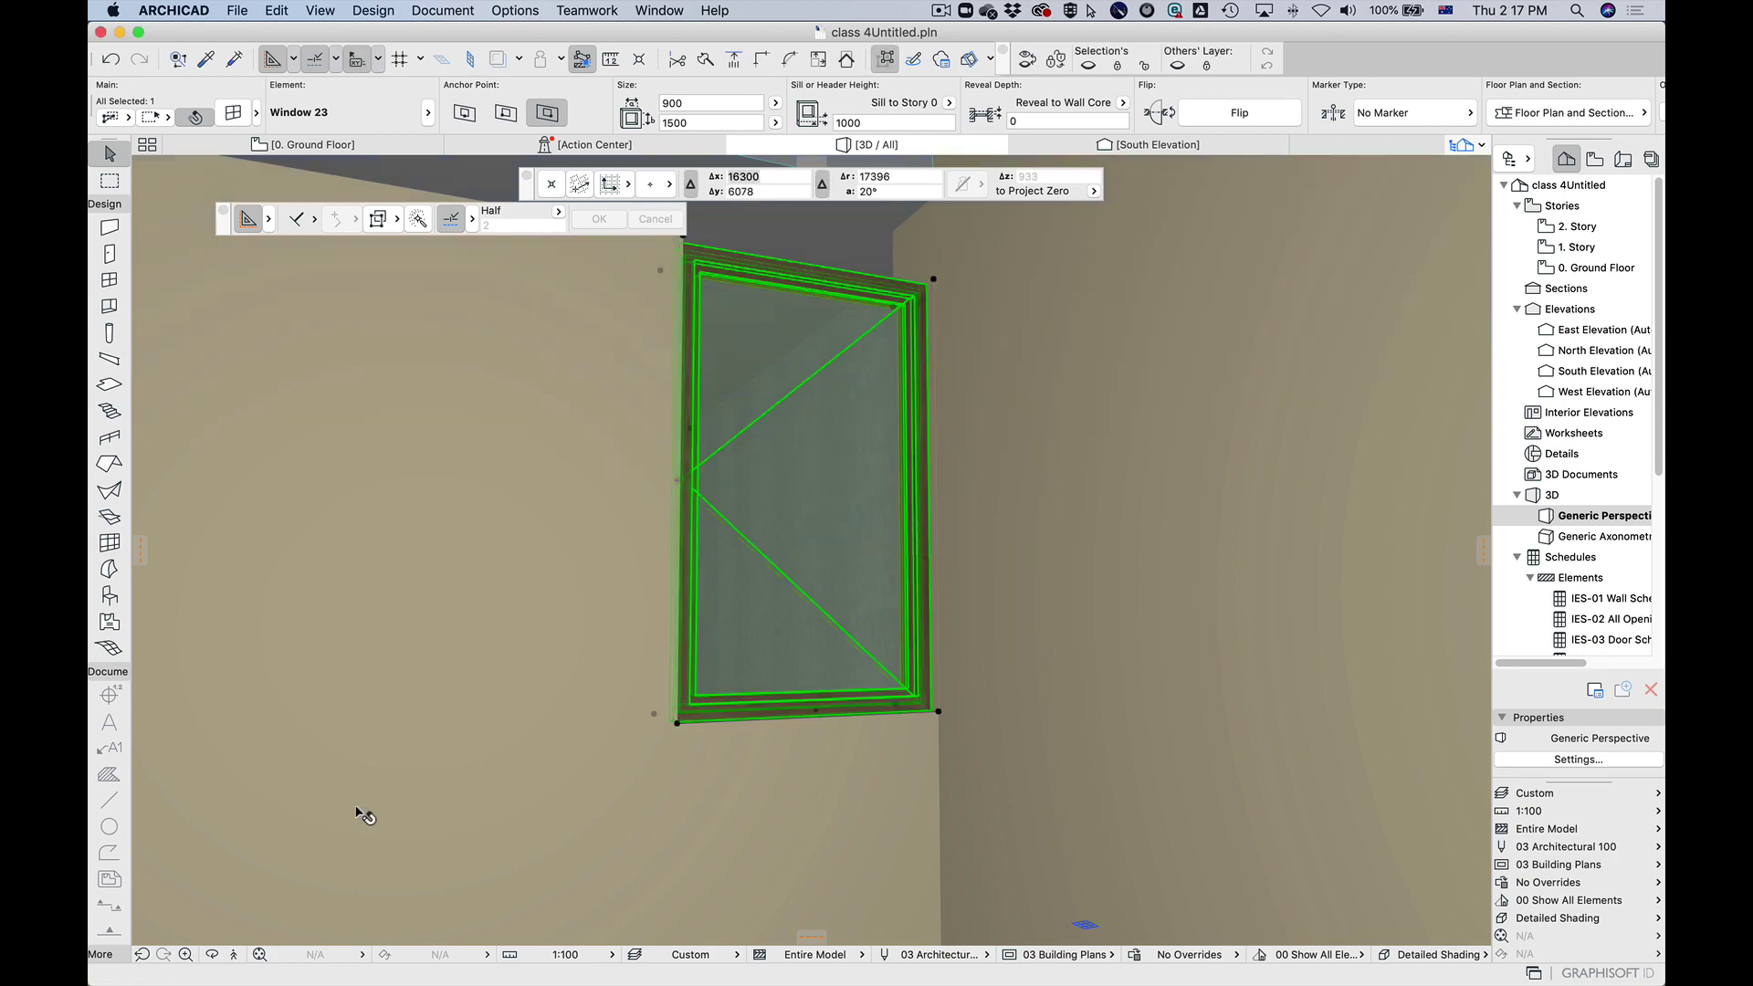
Step: Fly around the corner window and into the building to examine the window from inside the room
left_click(234, 955)
key("a")
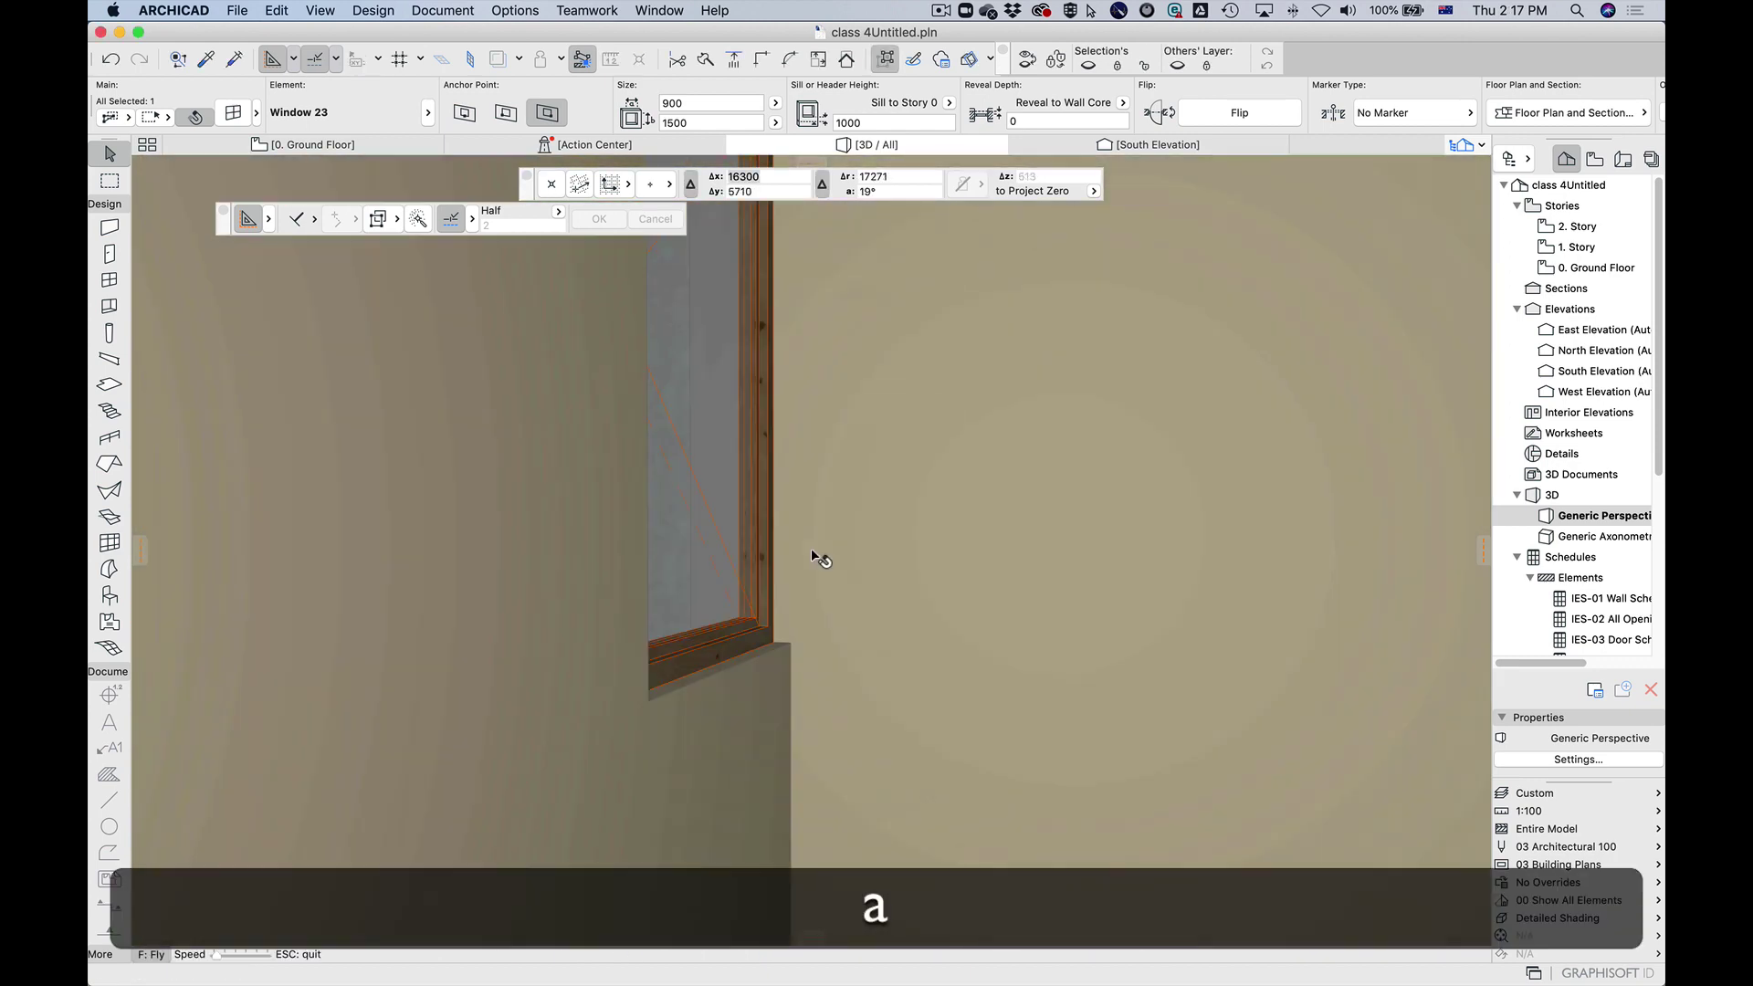
key("s")
key("a")
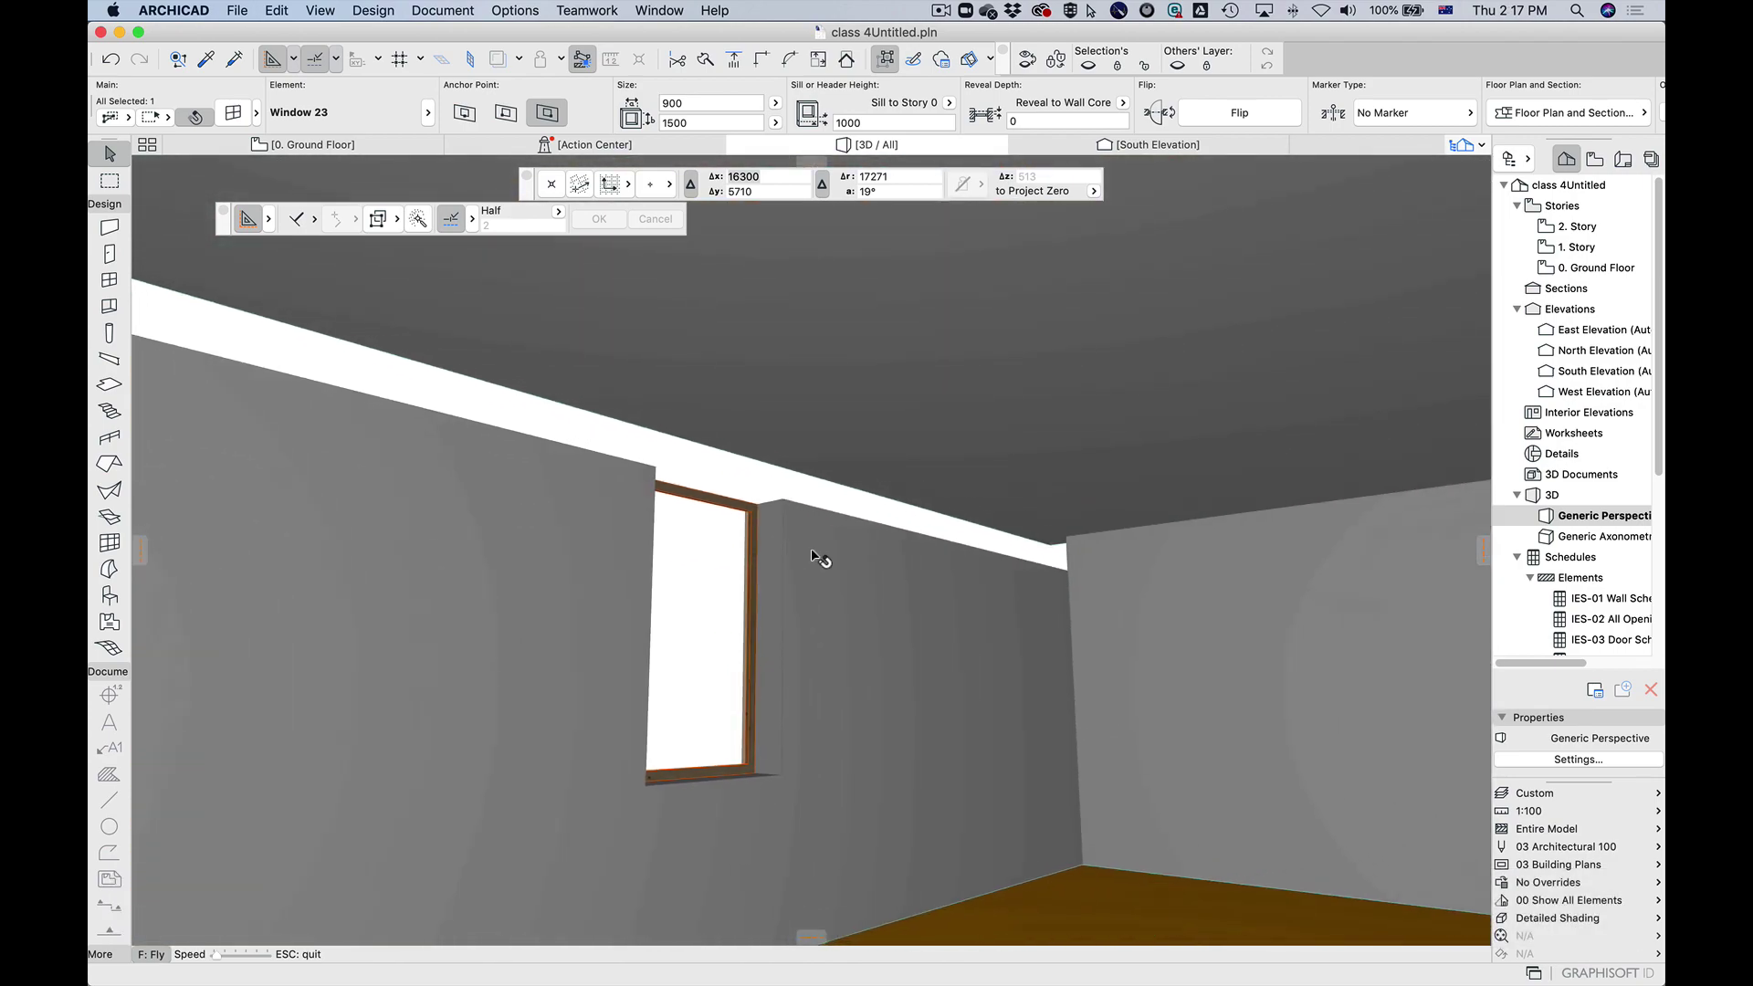
Step: Set the top offset of the exterior wall containing the windows to 0, keeping its top link at 1. Story
key("Escape")
left_click(582, 693)
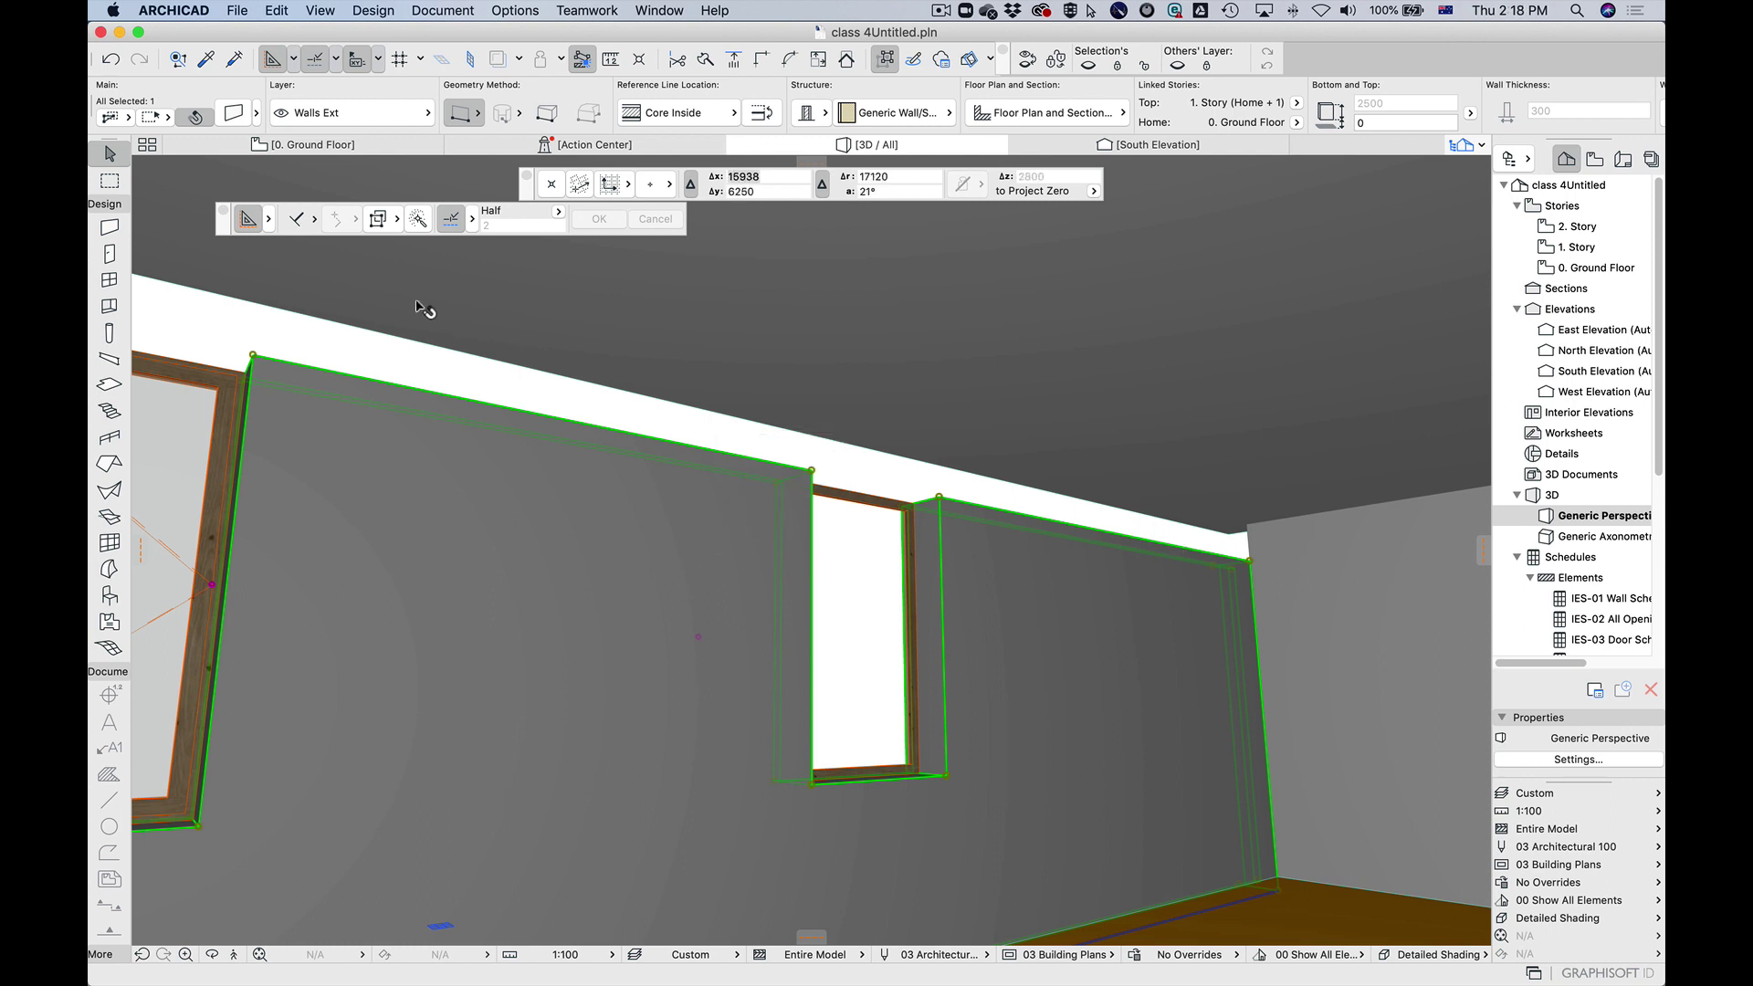
key("super+t")
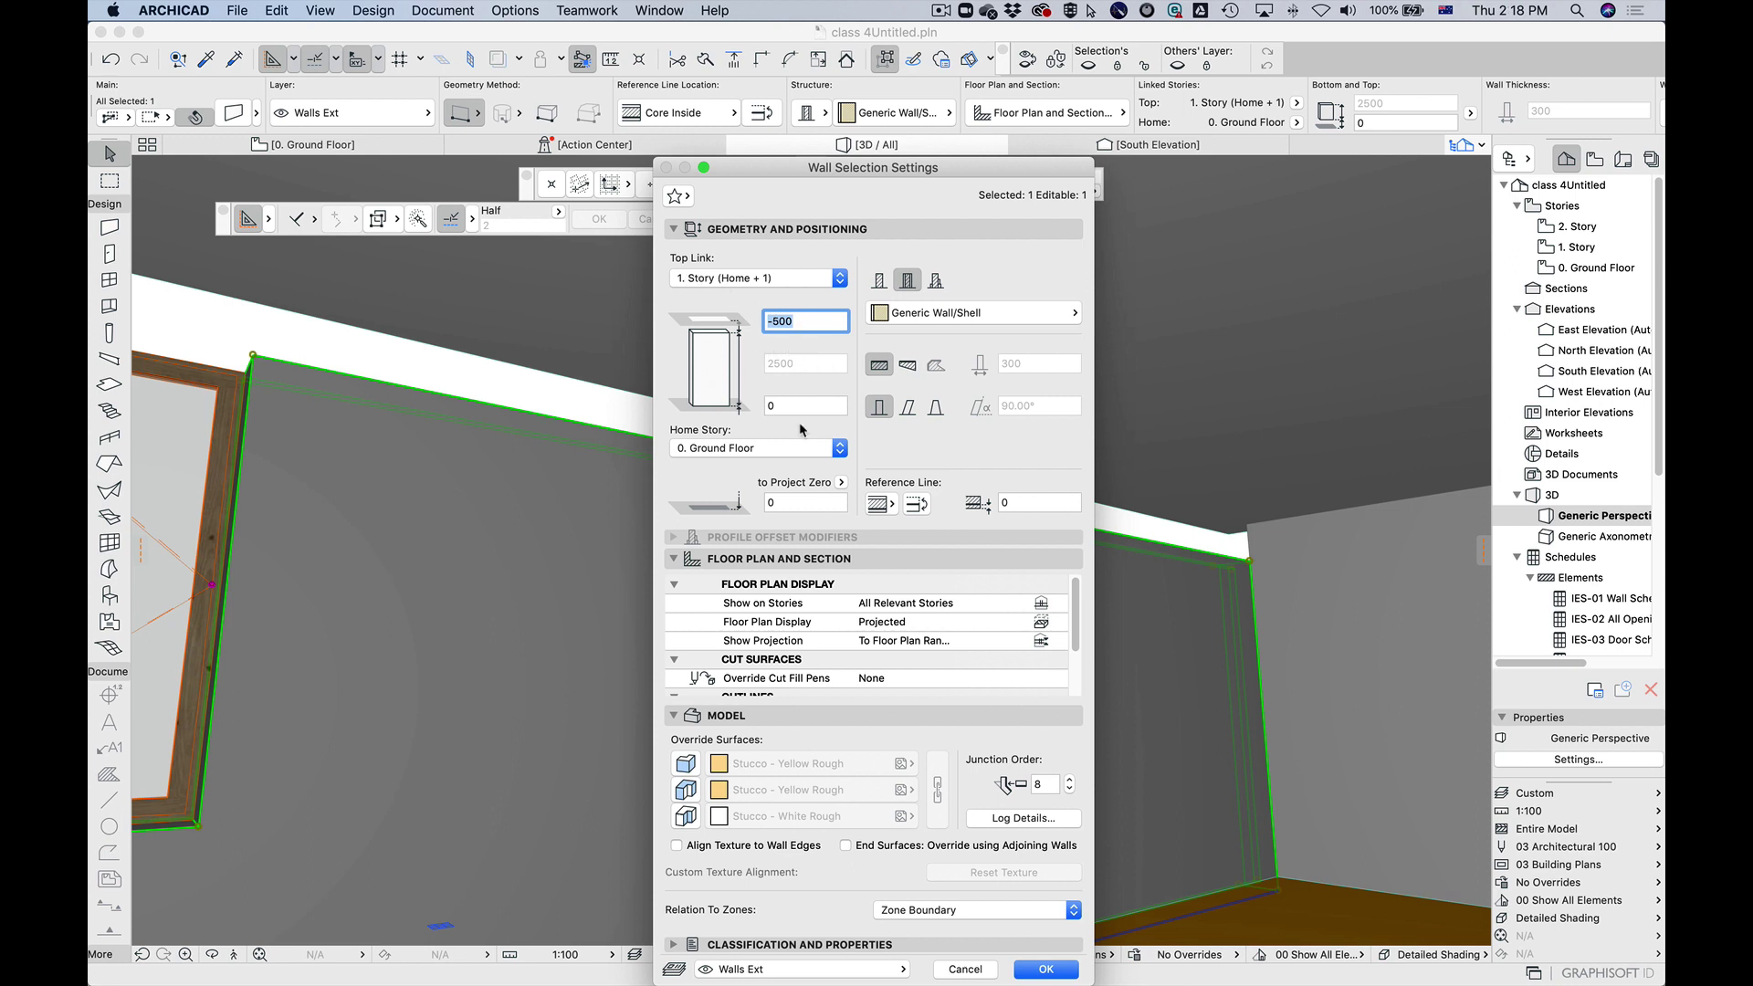
type("0")
left_click(1045, 969)
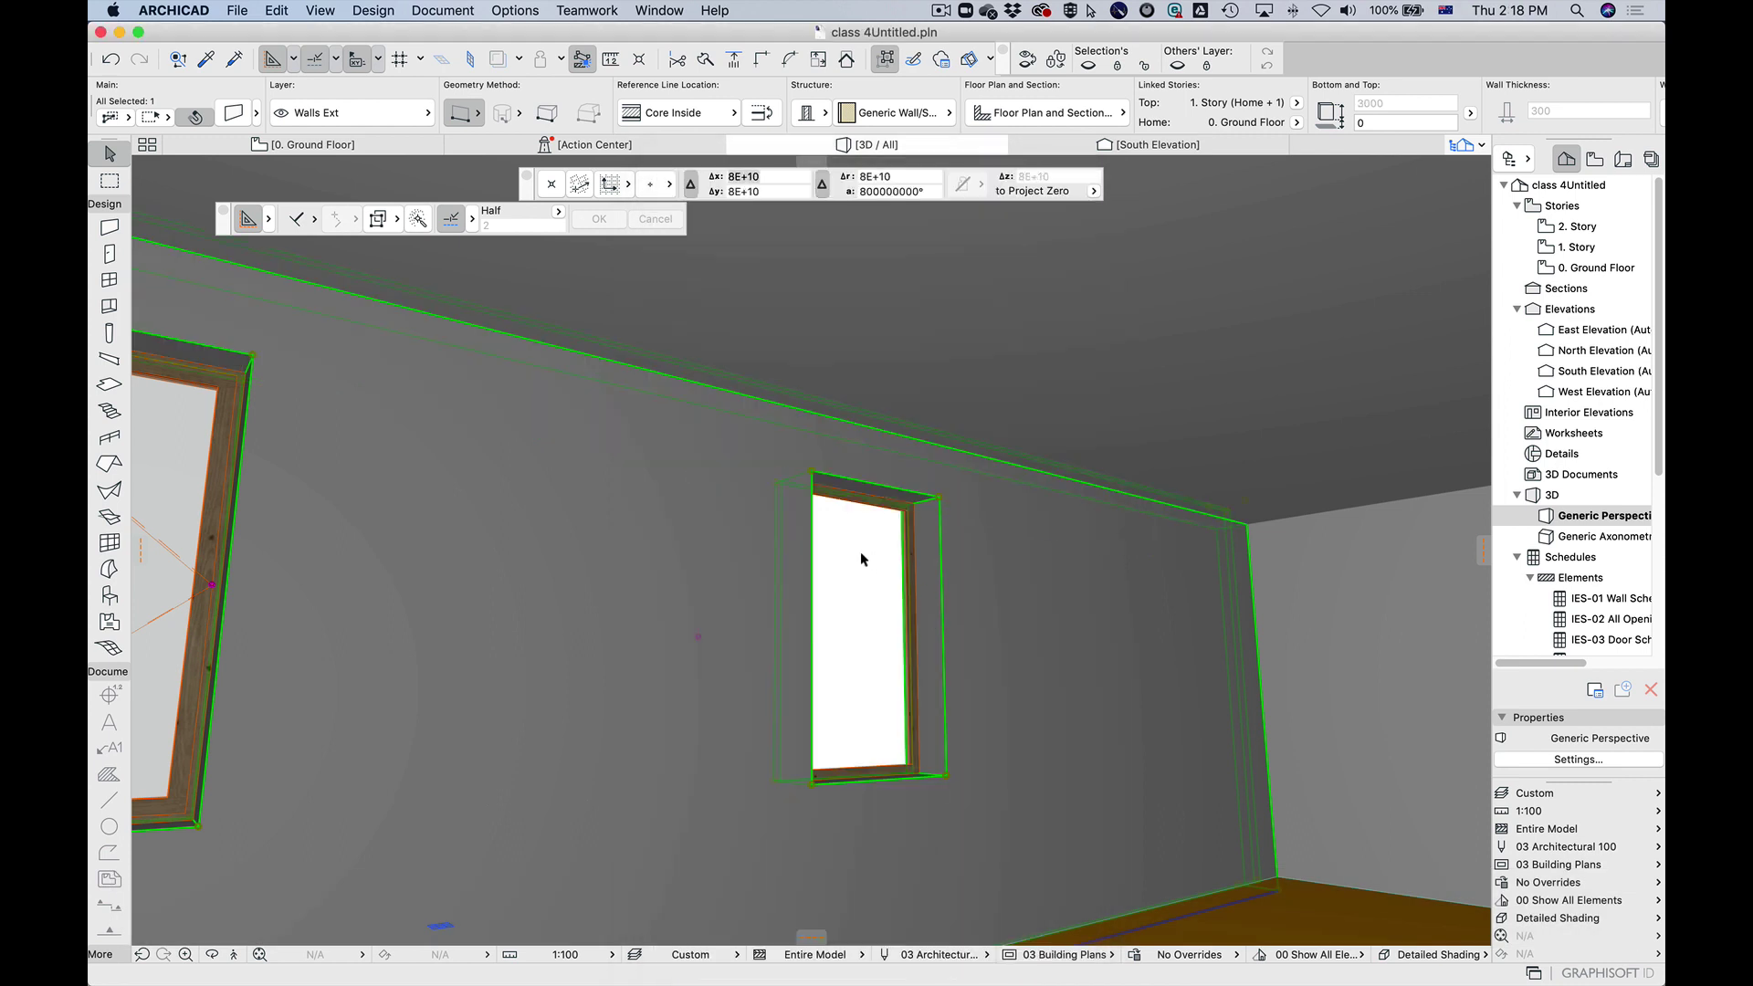
key("Escape")
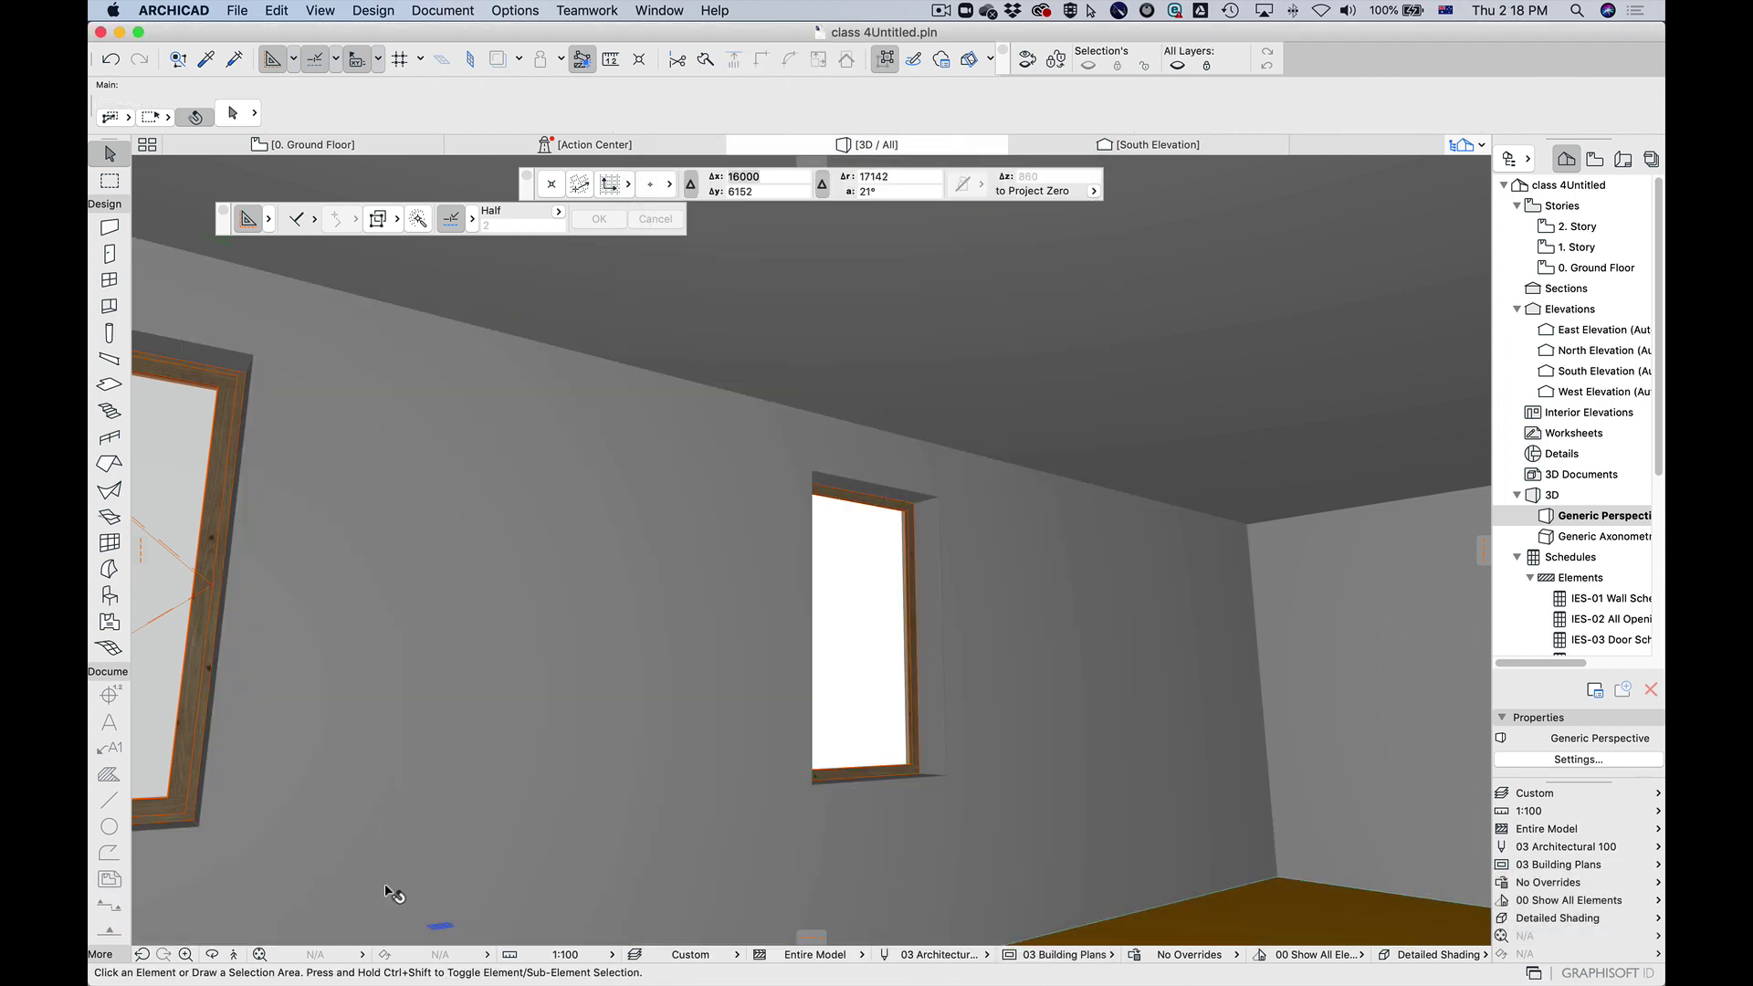
Step: Select the corner window from inside the room and set the opening angle of its main sash to 45°
key("shift+F3")
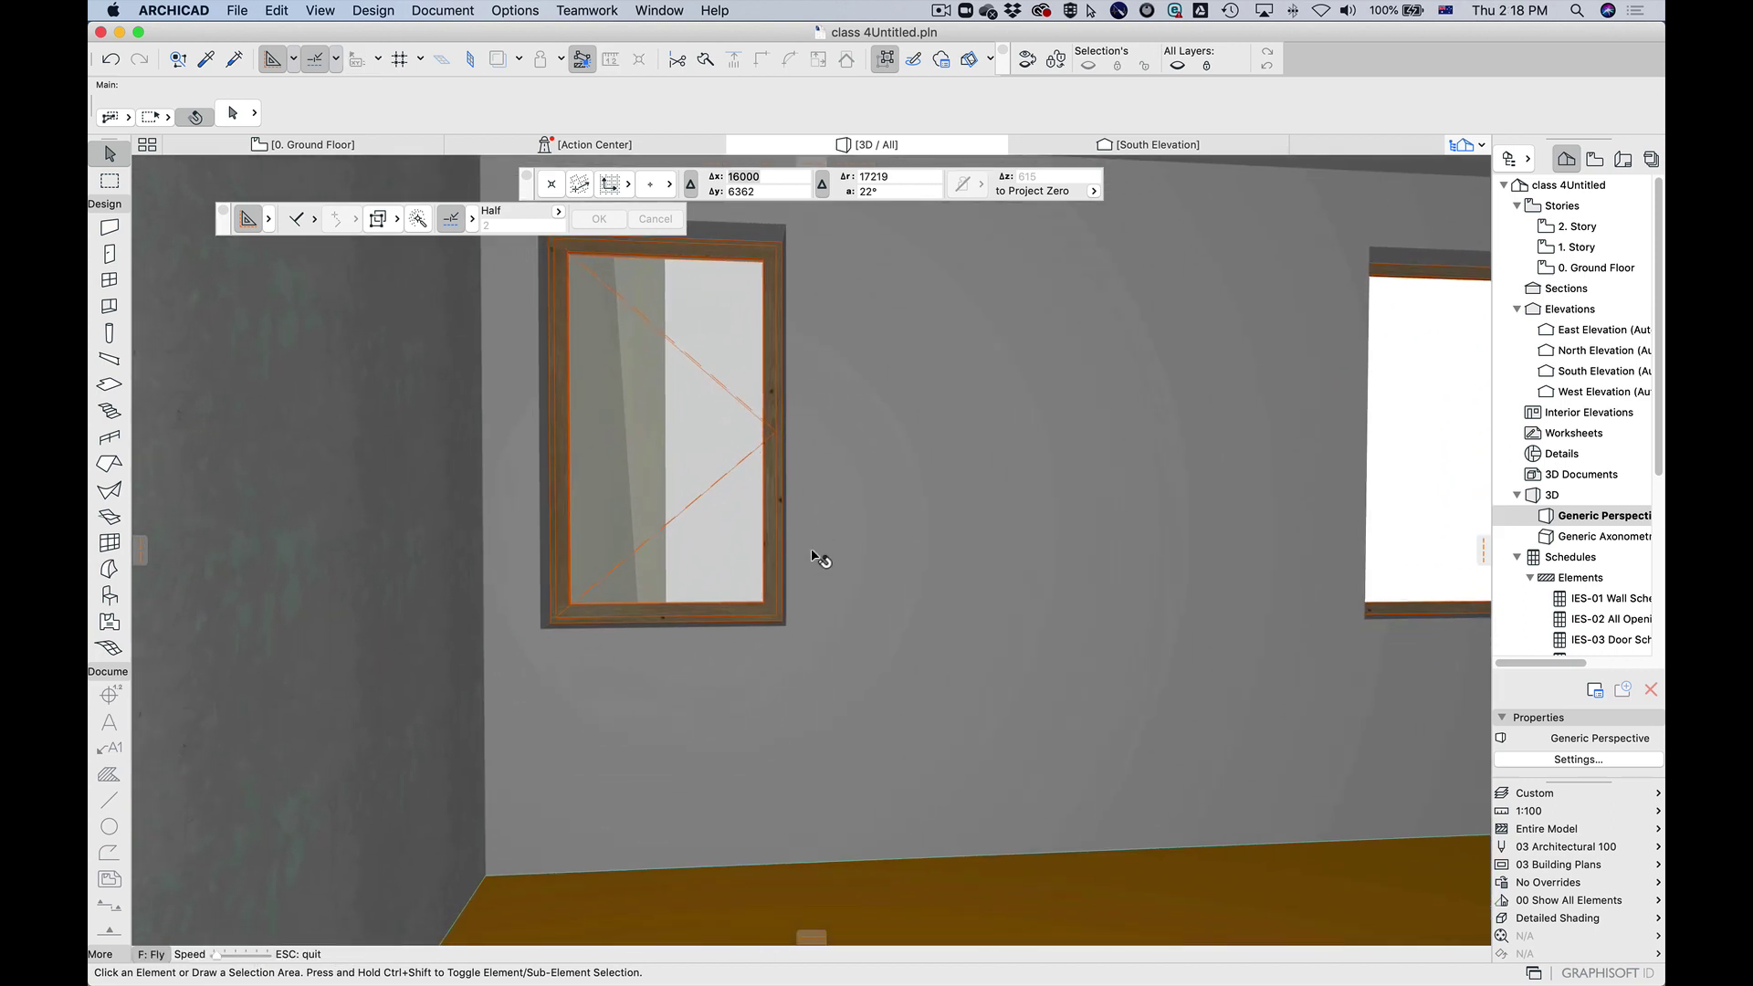
key("Escape")
left_click(777, 435)
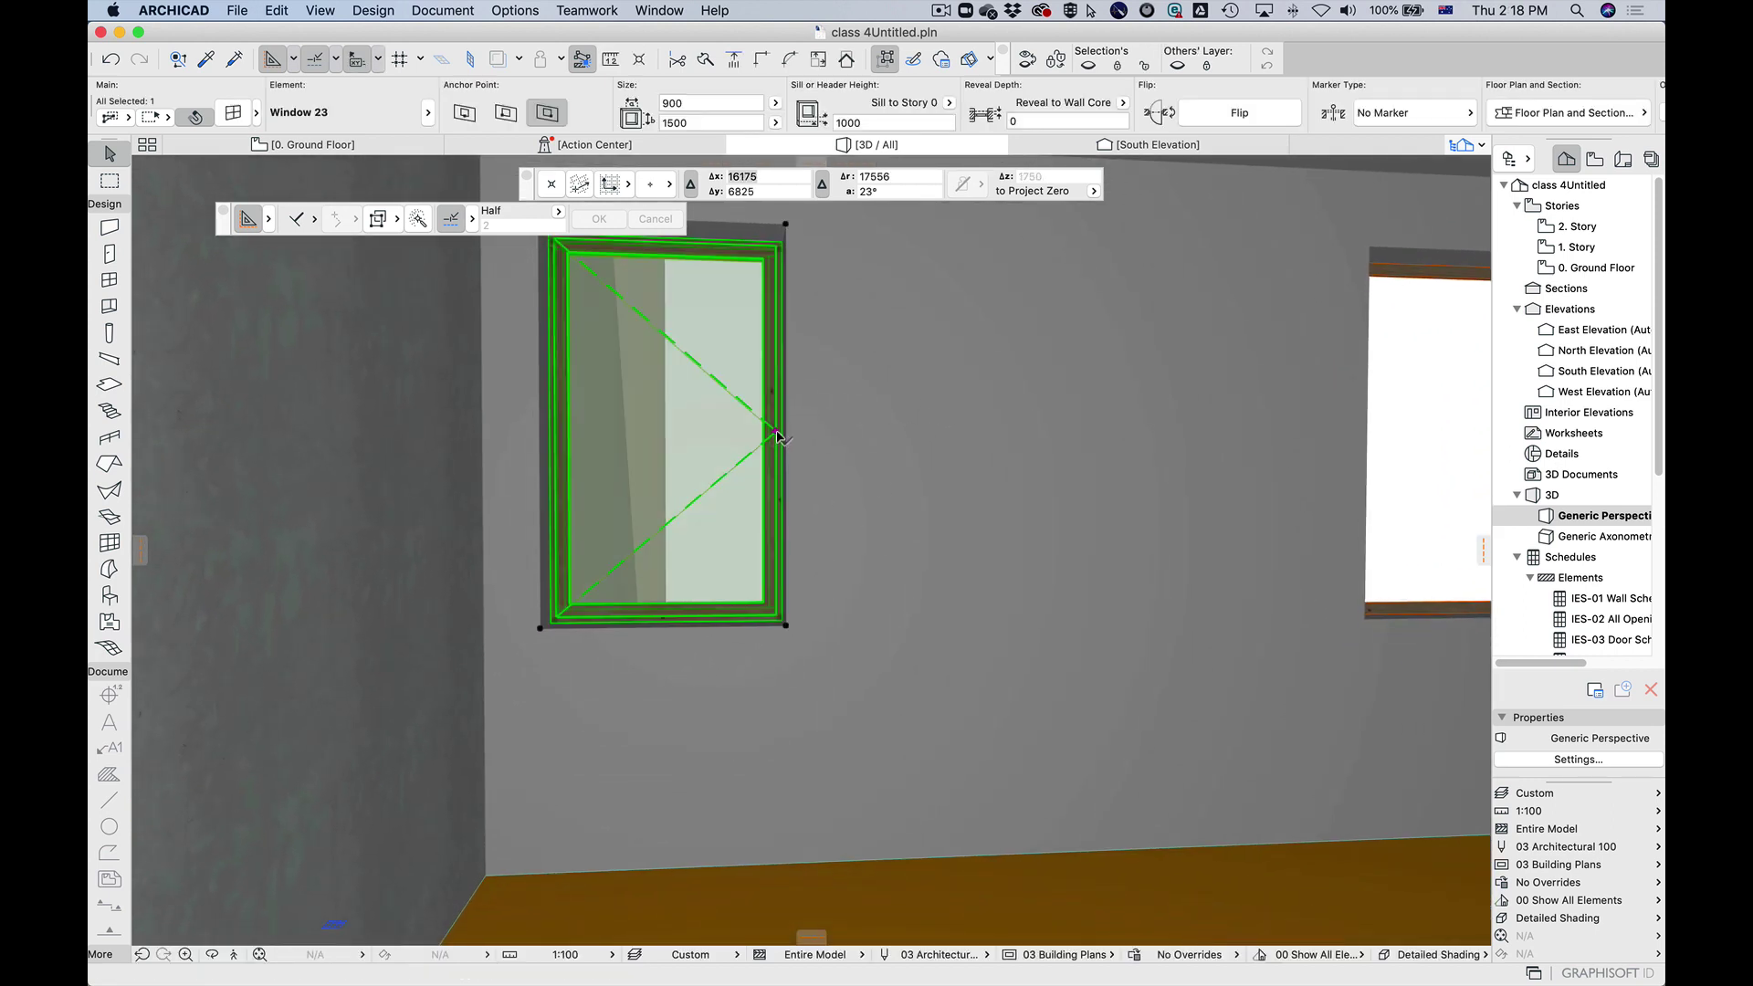
left_click(777, 436)
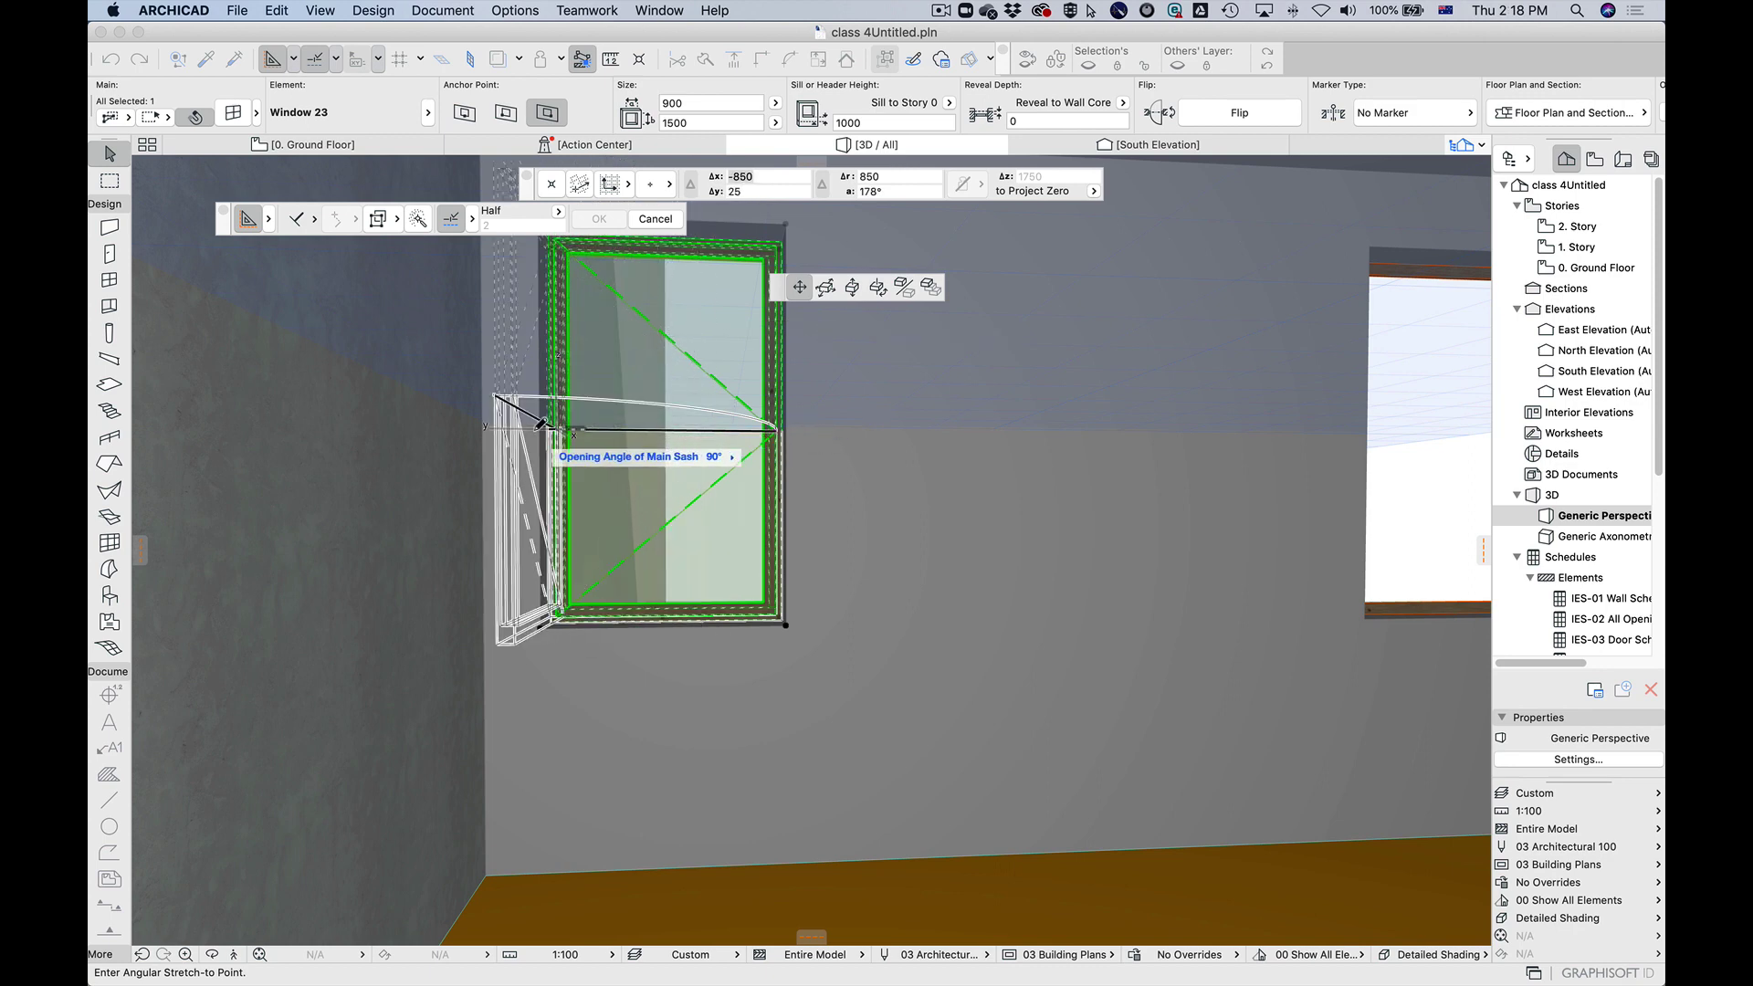
key("a")
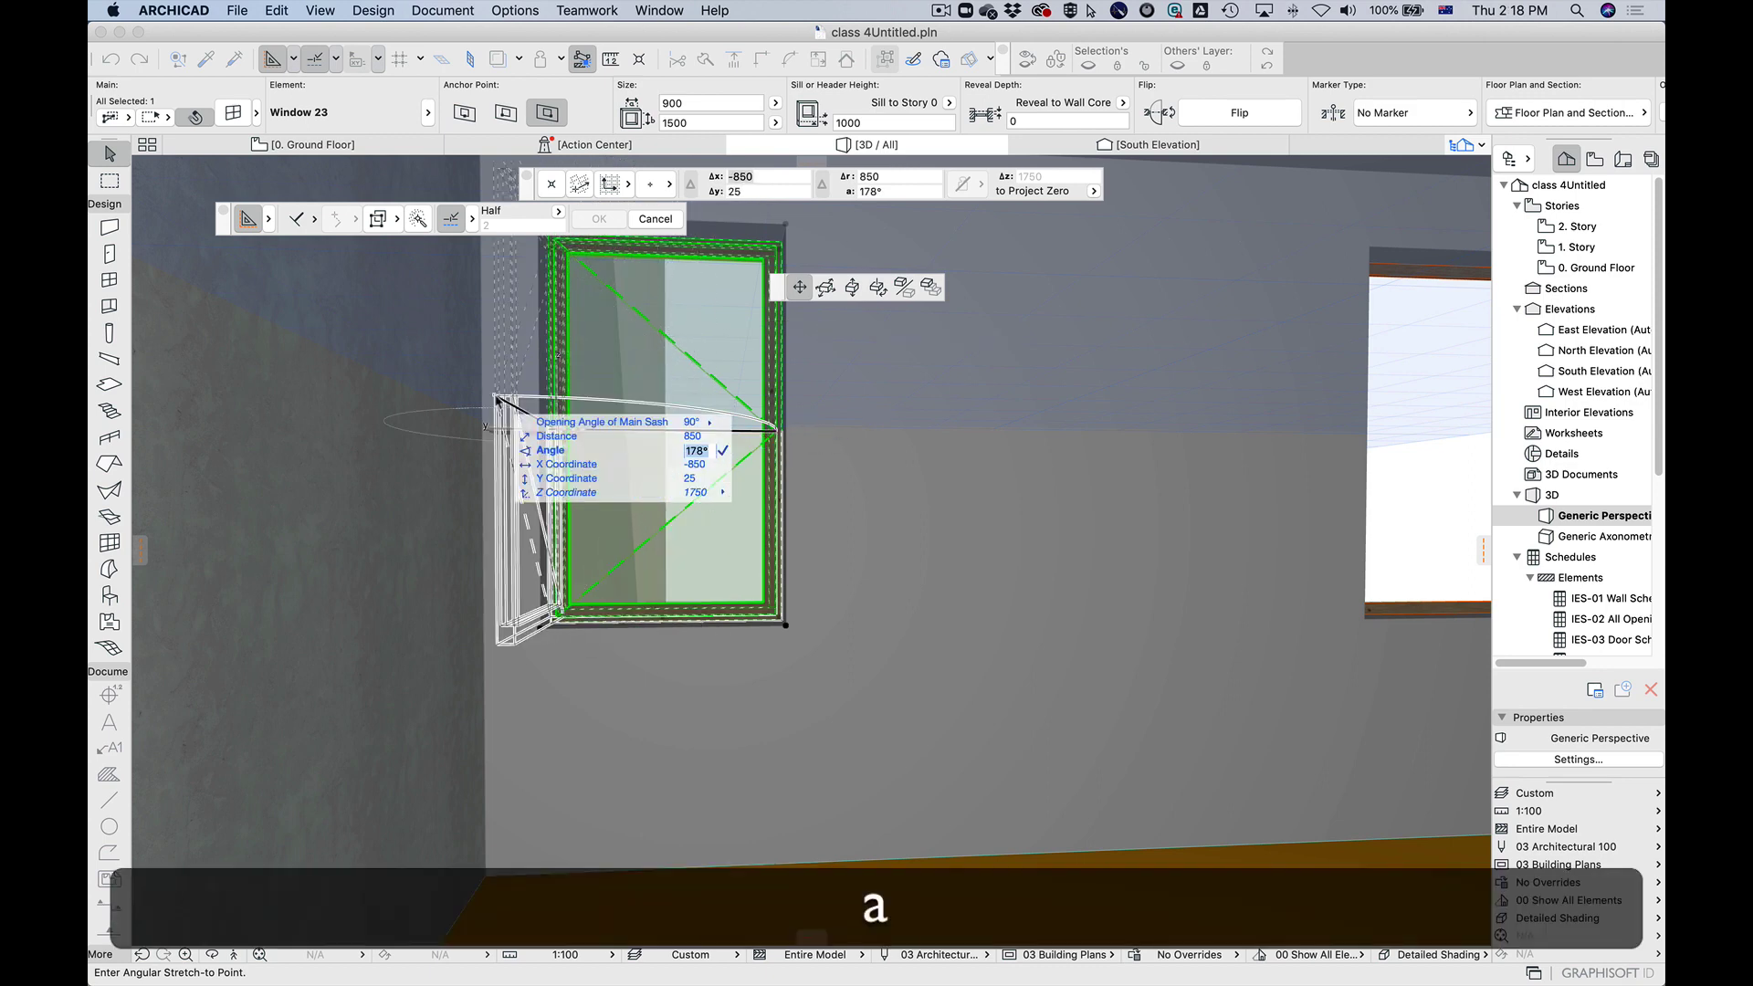
key("shift")
key("shift+Tab")
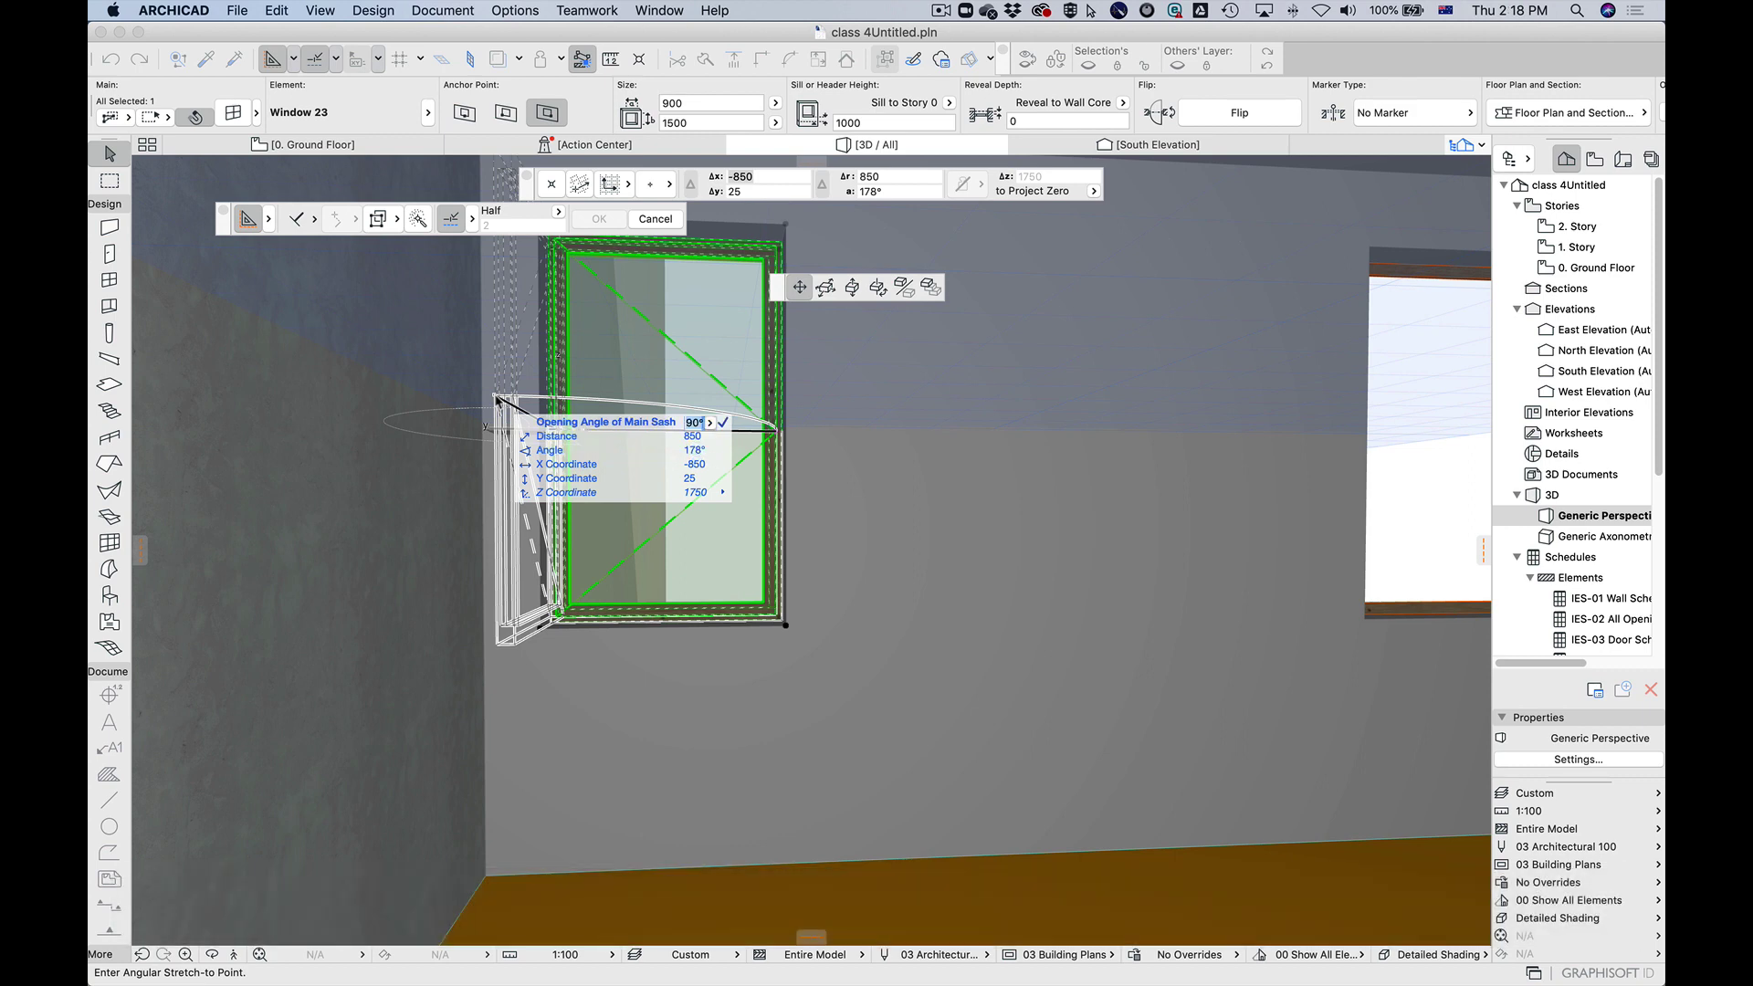
key("Tab")
key("Tab")
key("Tab")
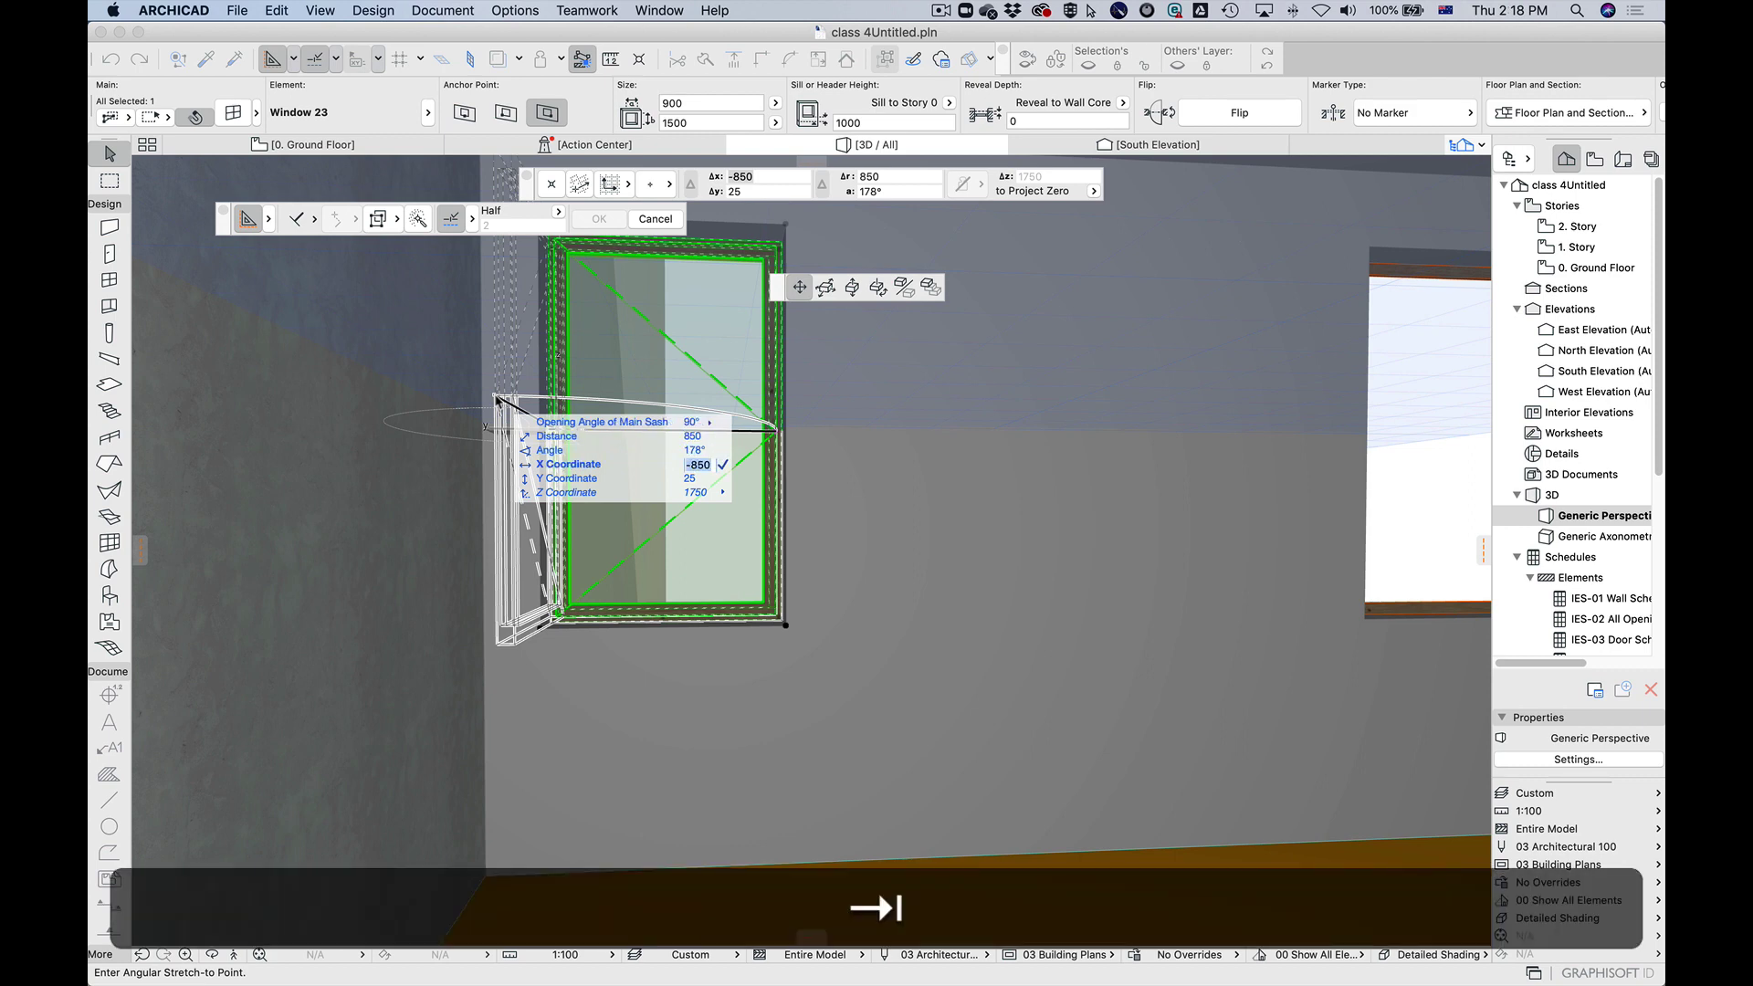
key("shift+Tab")
key("shift+Tab")
key("shift+Tab")
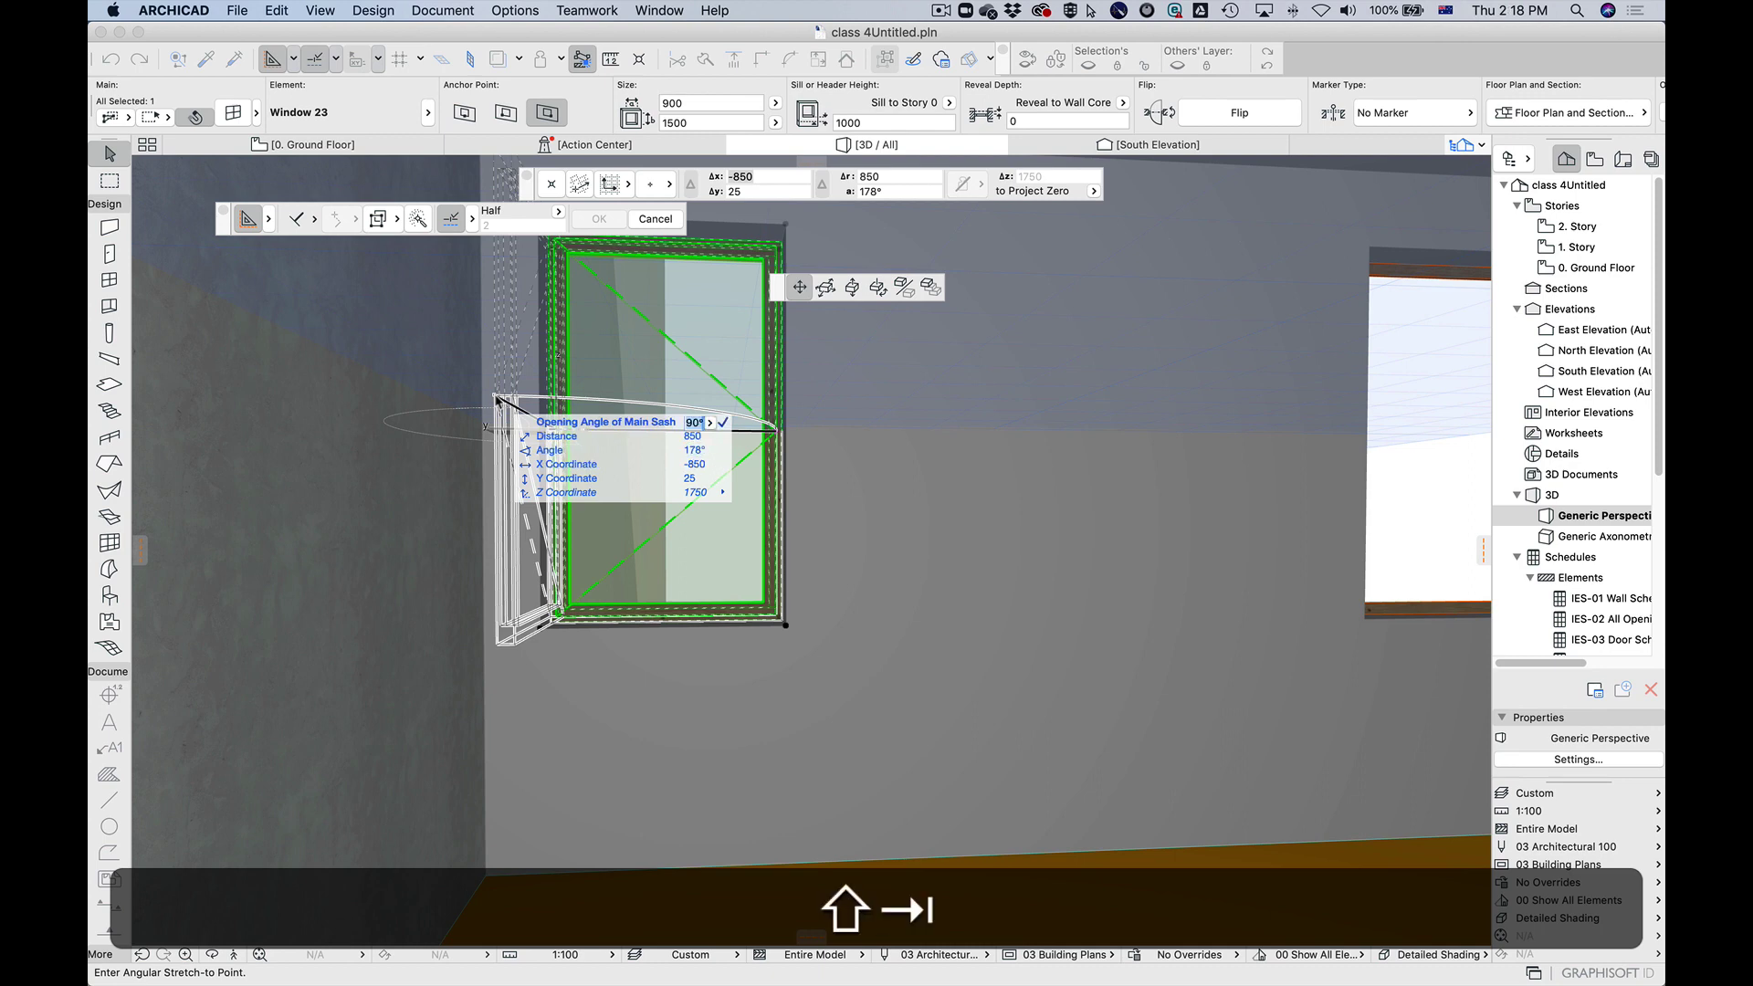
type("45")
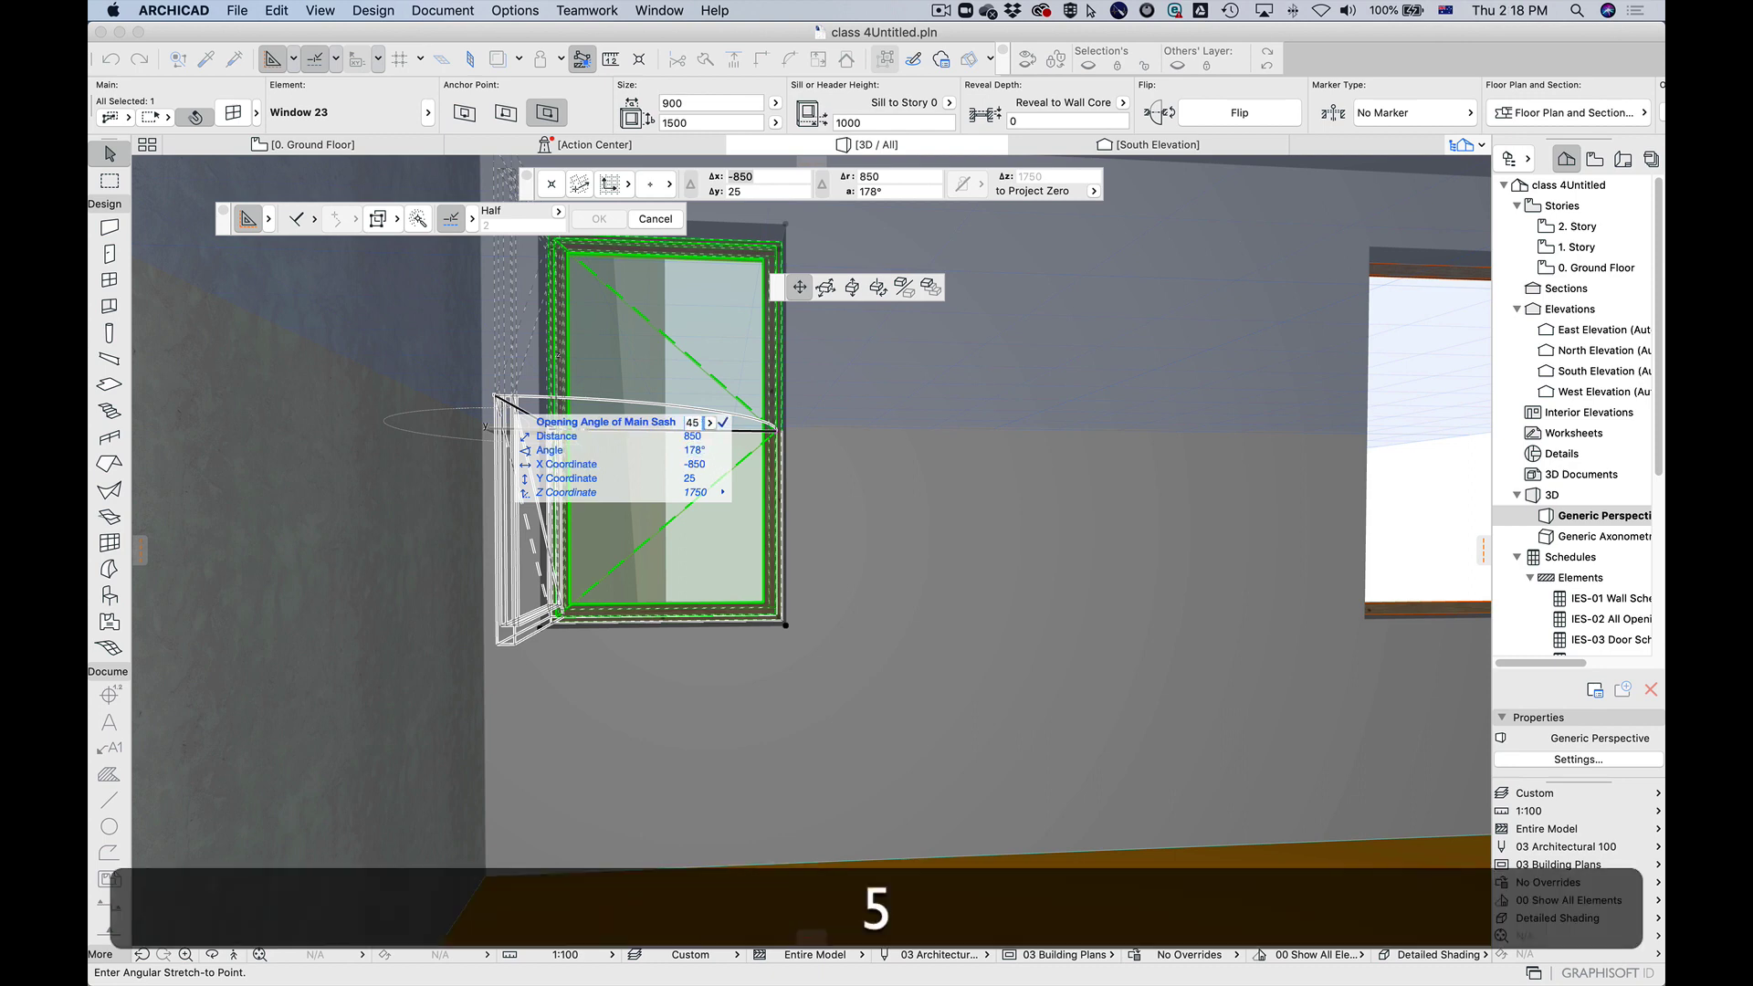
key("Return")
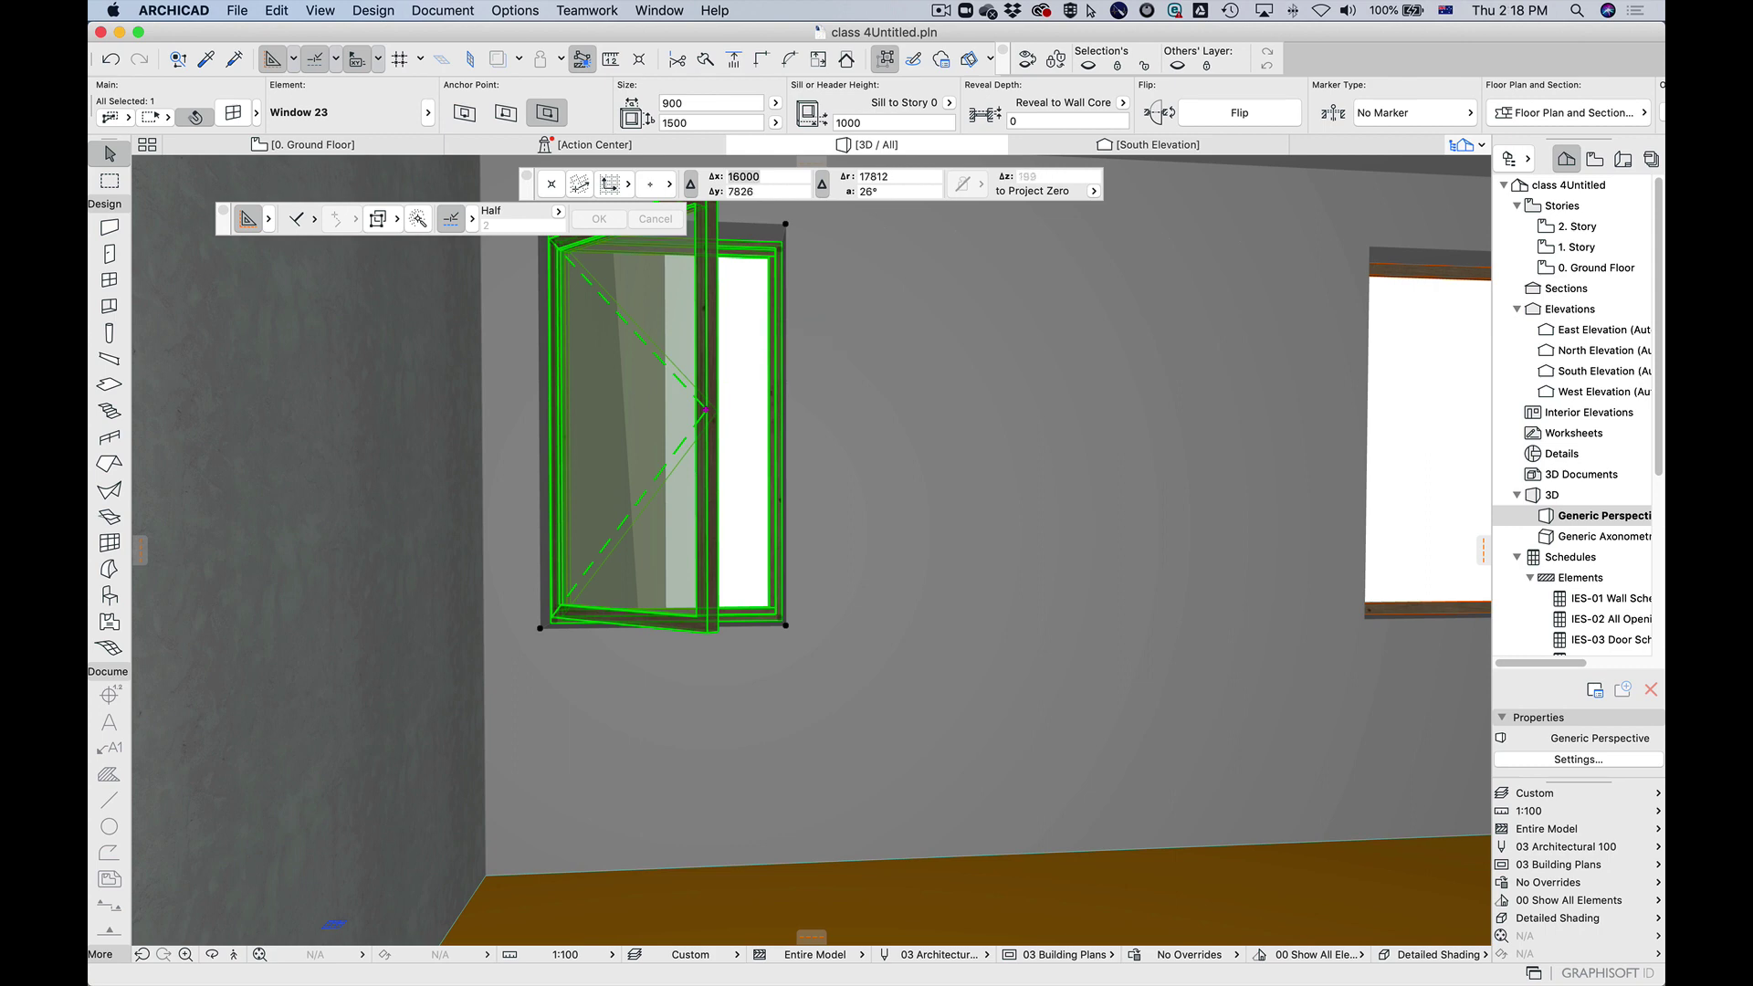
Step: Fly around the room to examine the two opened windows from inside
left_click(233, 955)
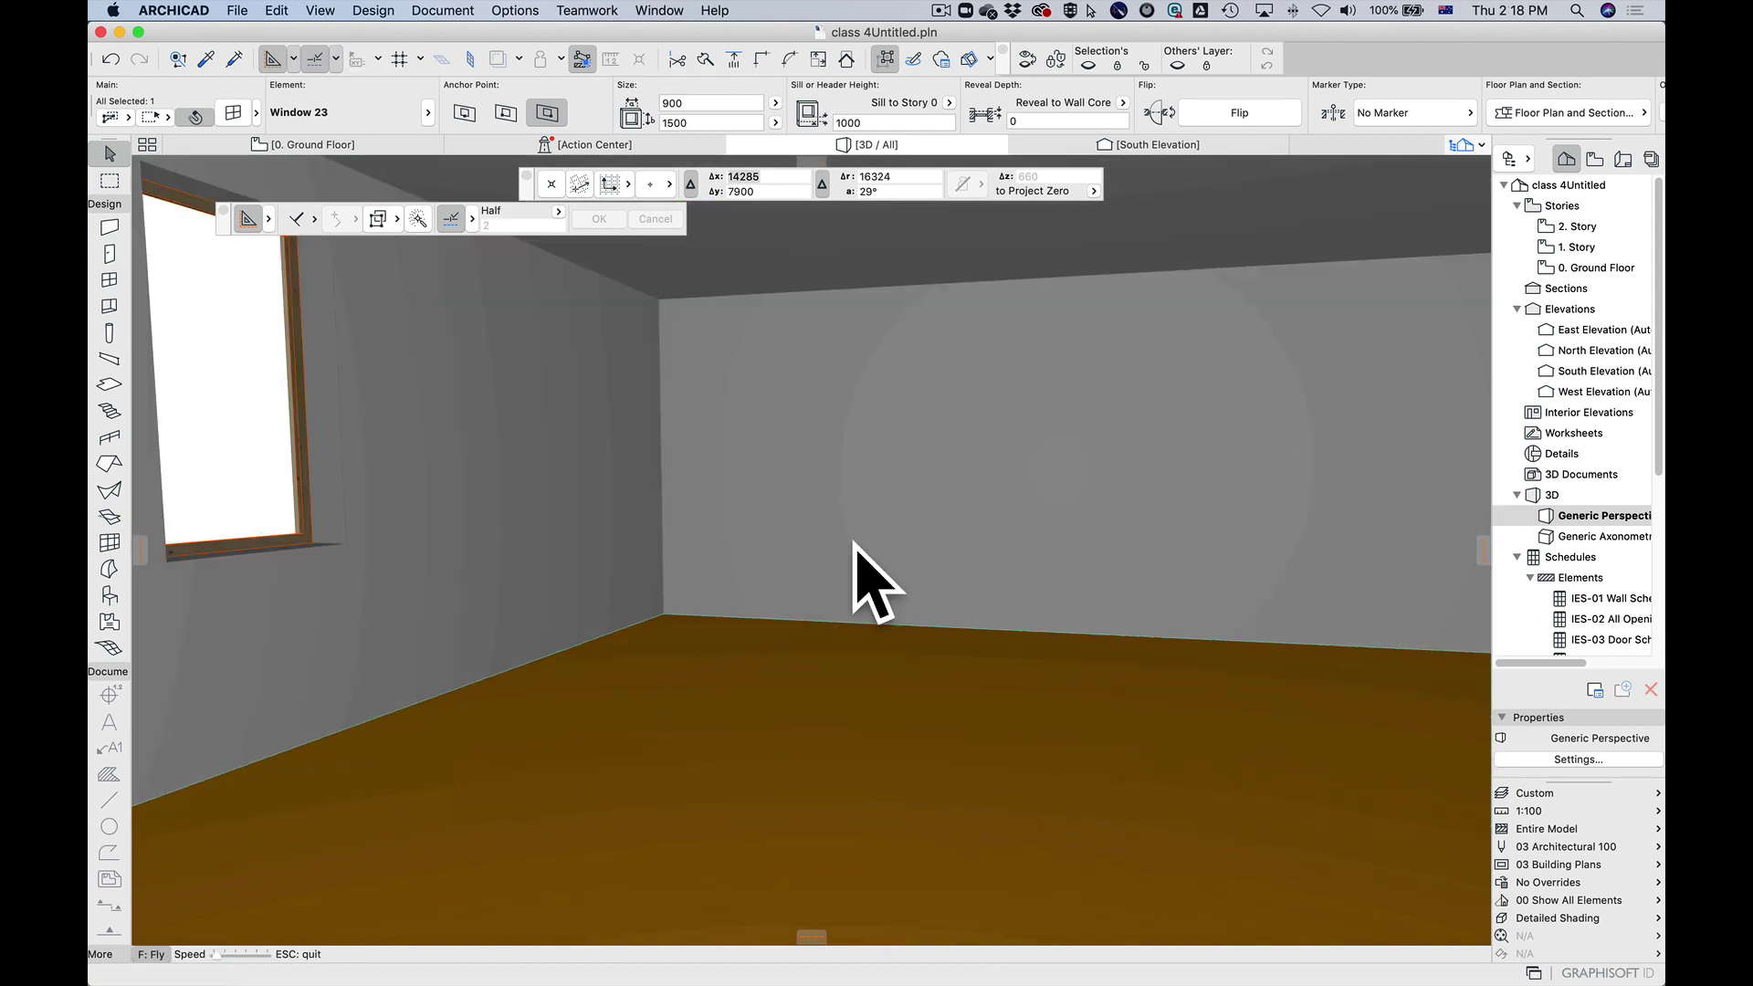
key("d")
key("s")
key("s")
key("Escape")
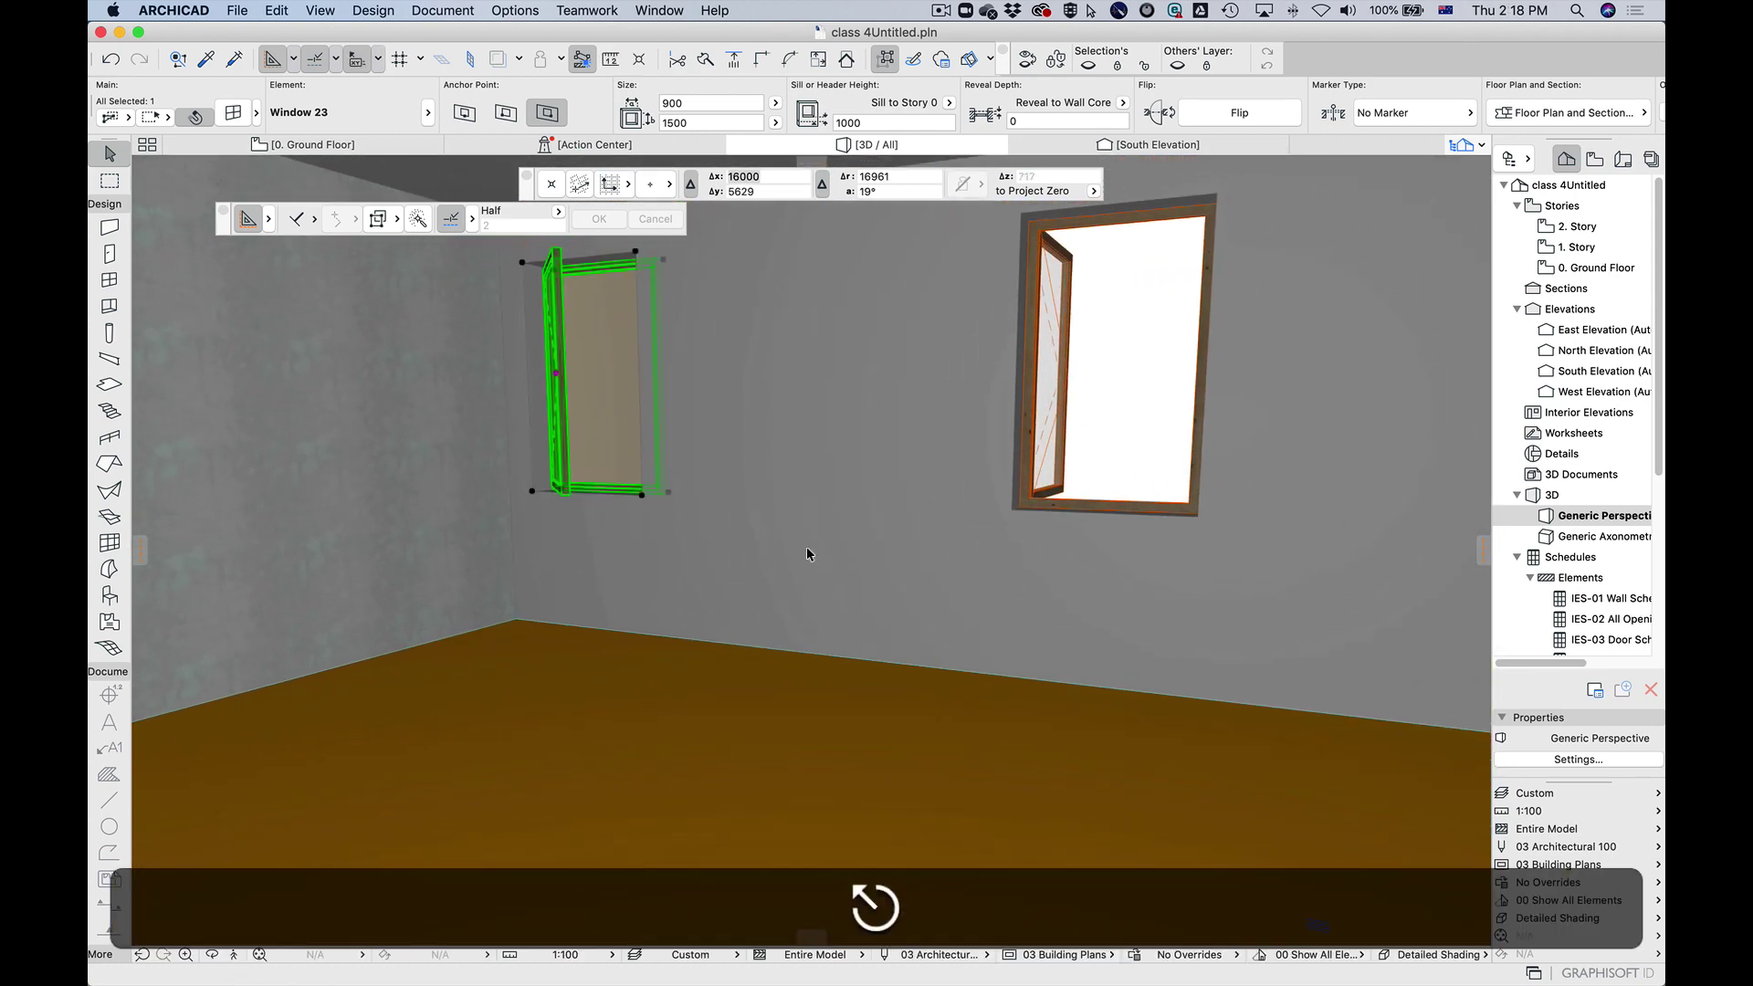
Step: Return to the ground floor plan and open the default settings of the Window tool
key("F2")
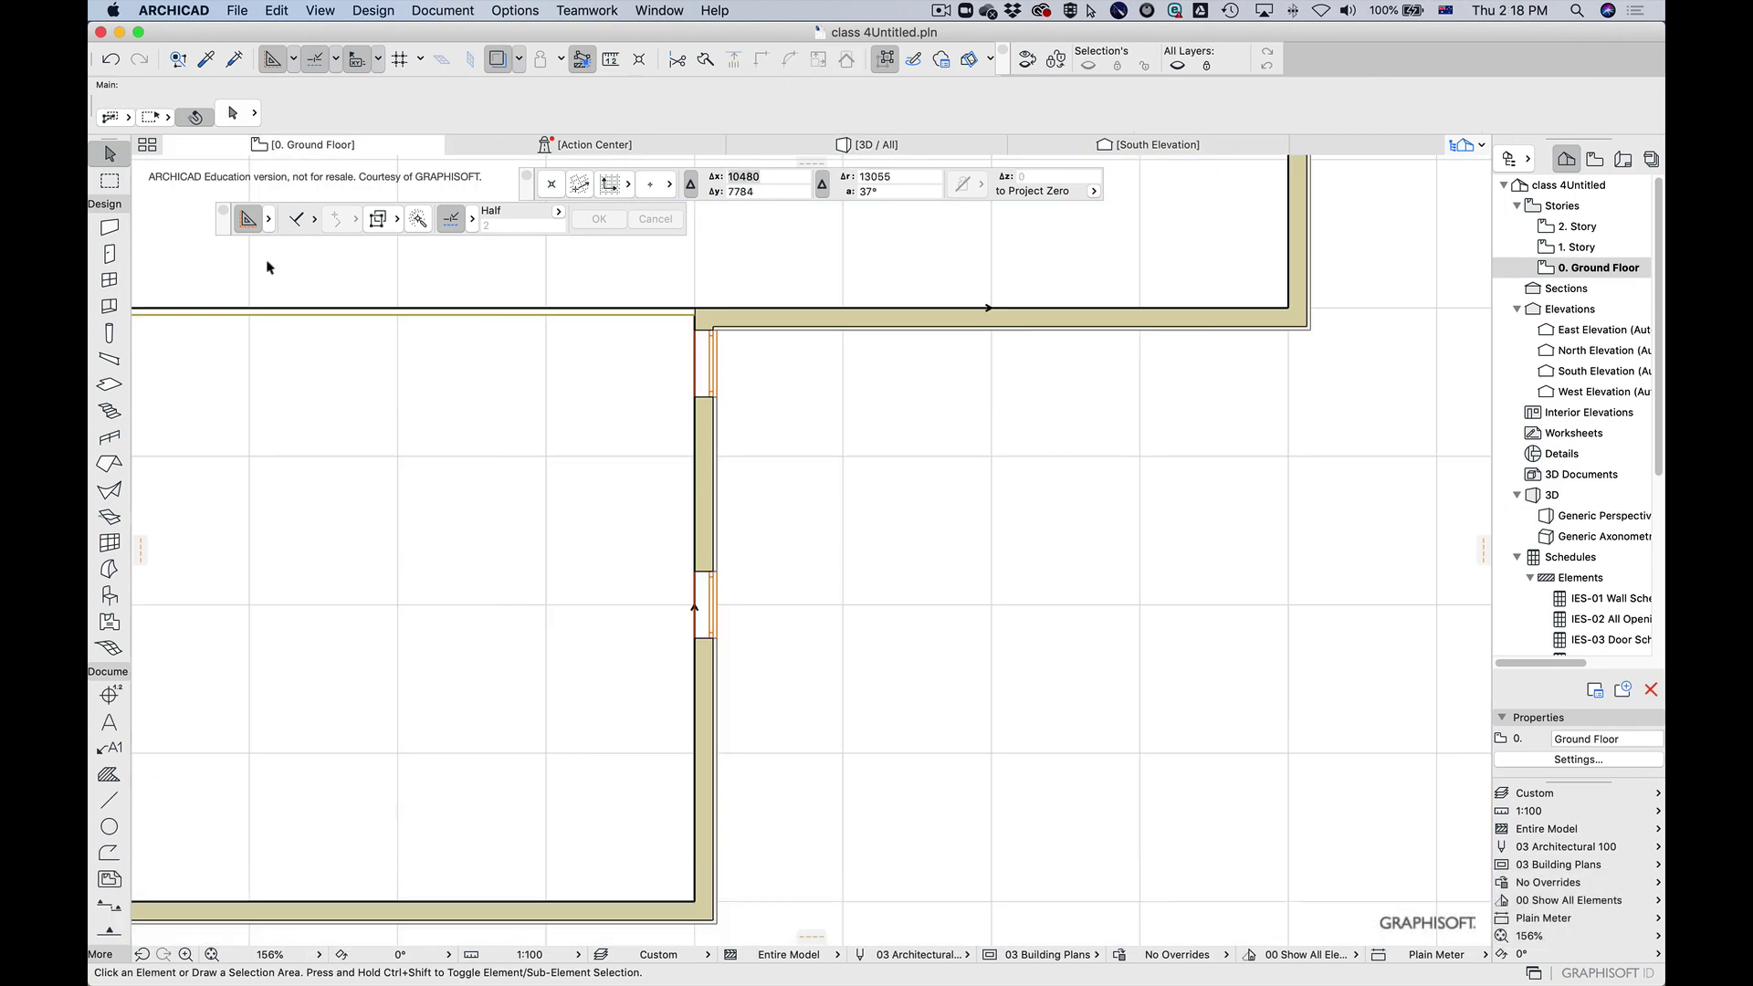
left_click(109, 281)
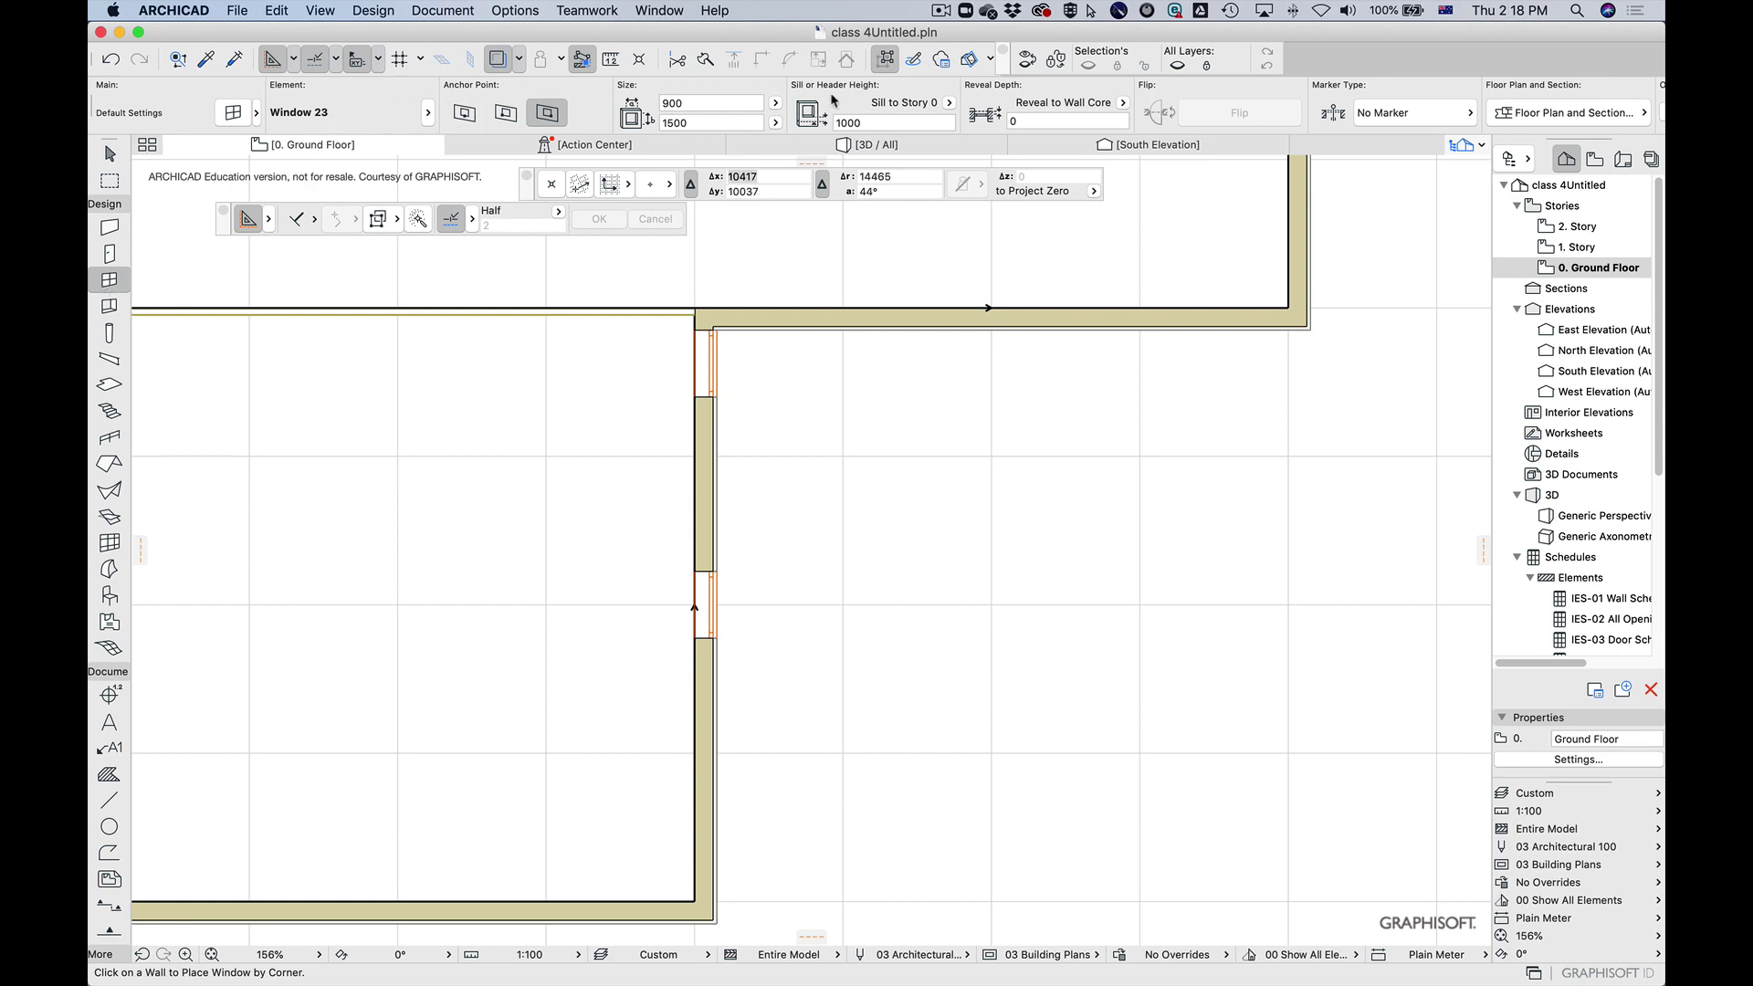
scroll(1369, 123, "right", 5)
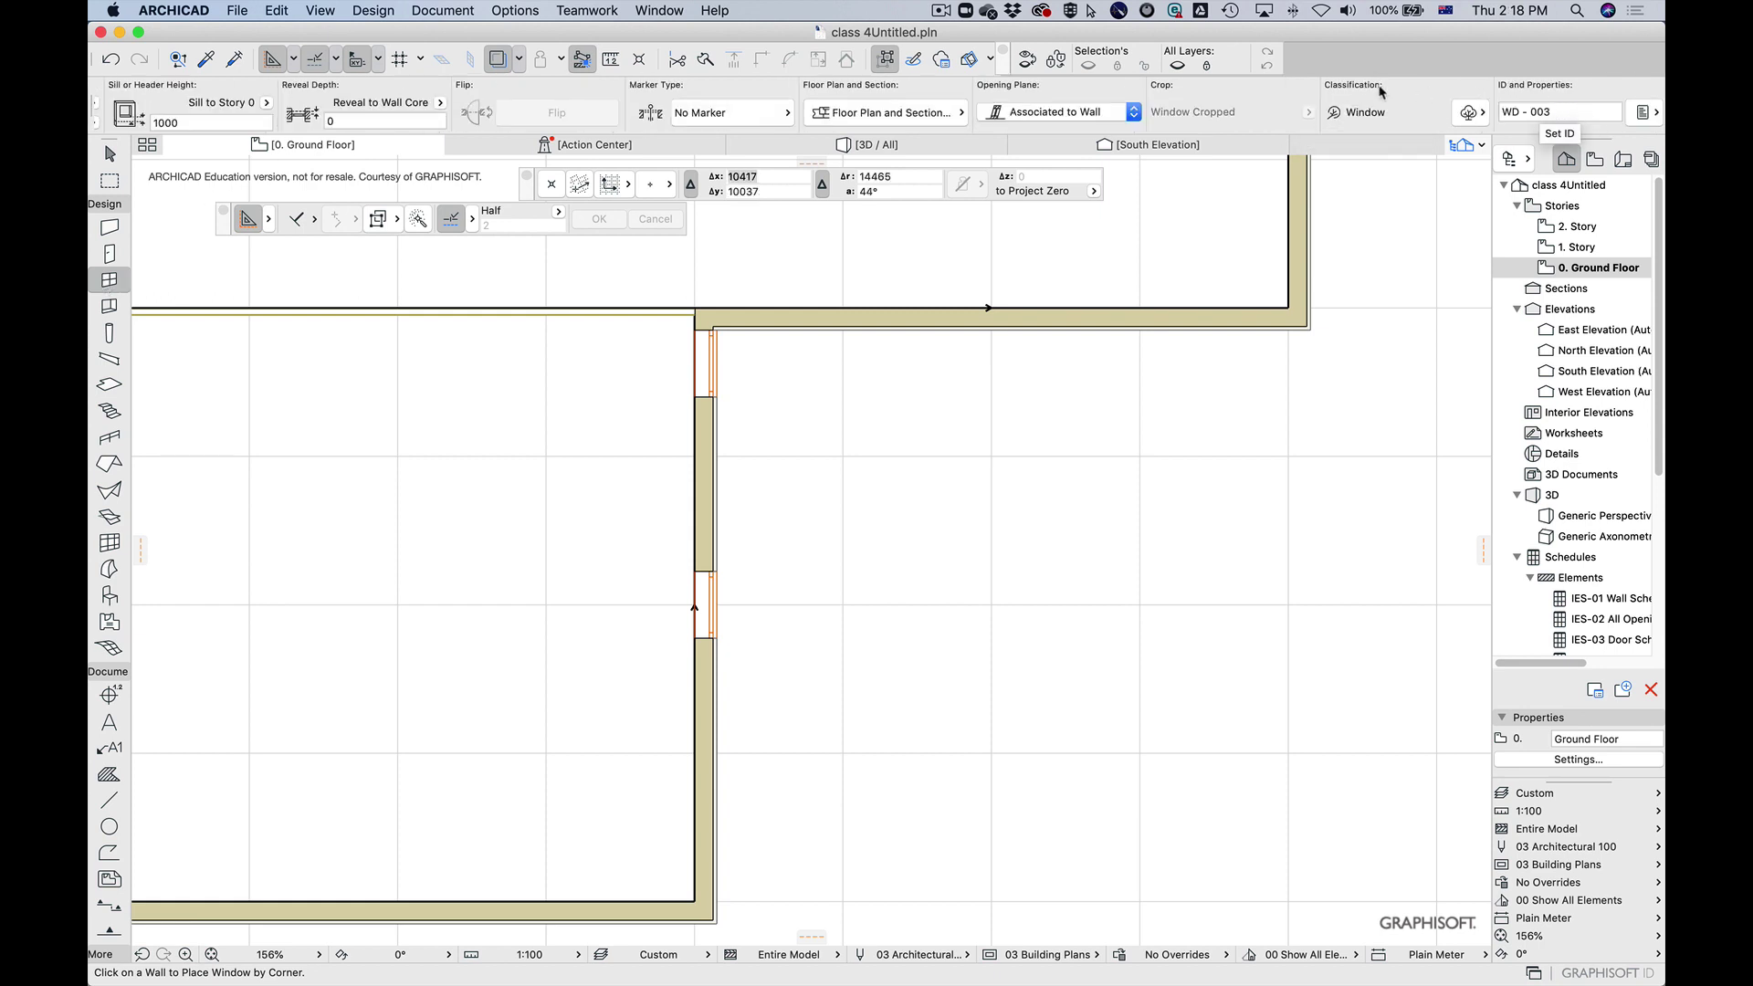
scroll(1187, 100, "left", 5)
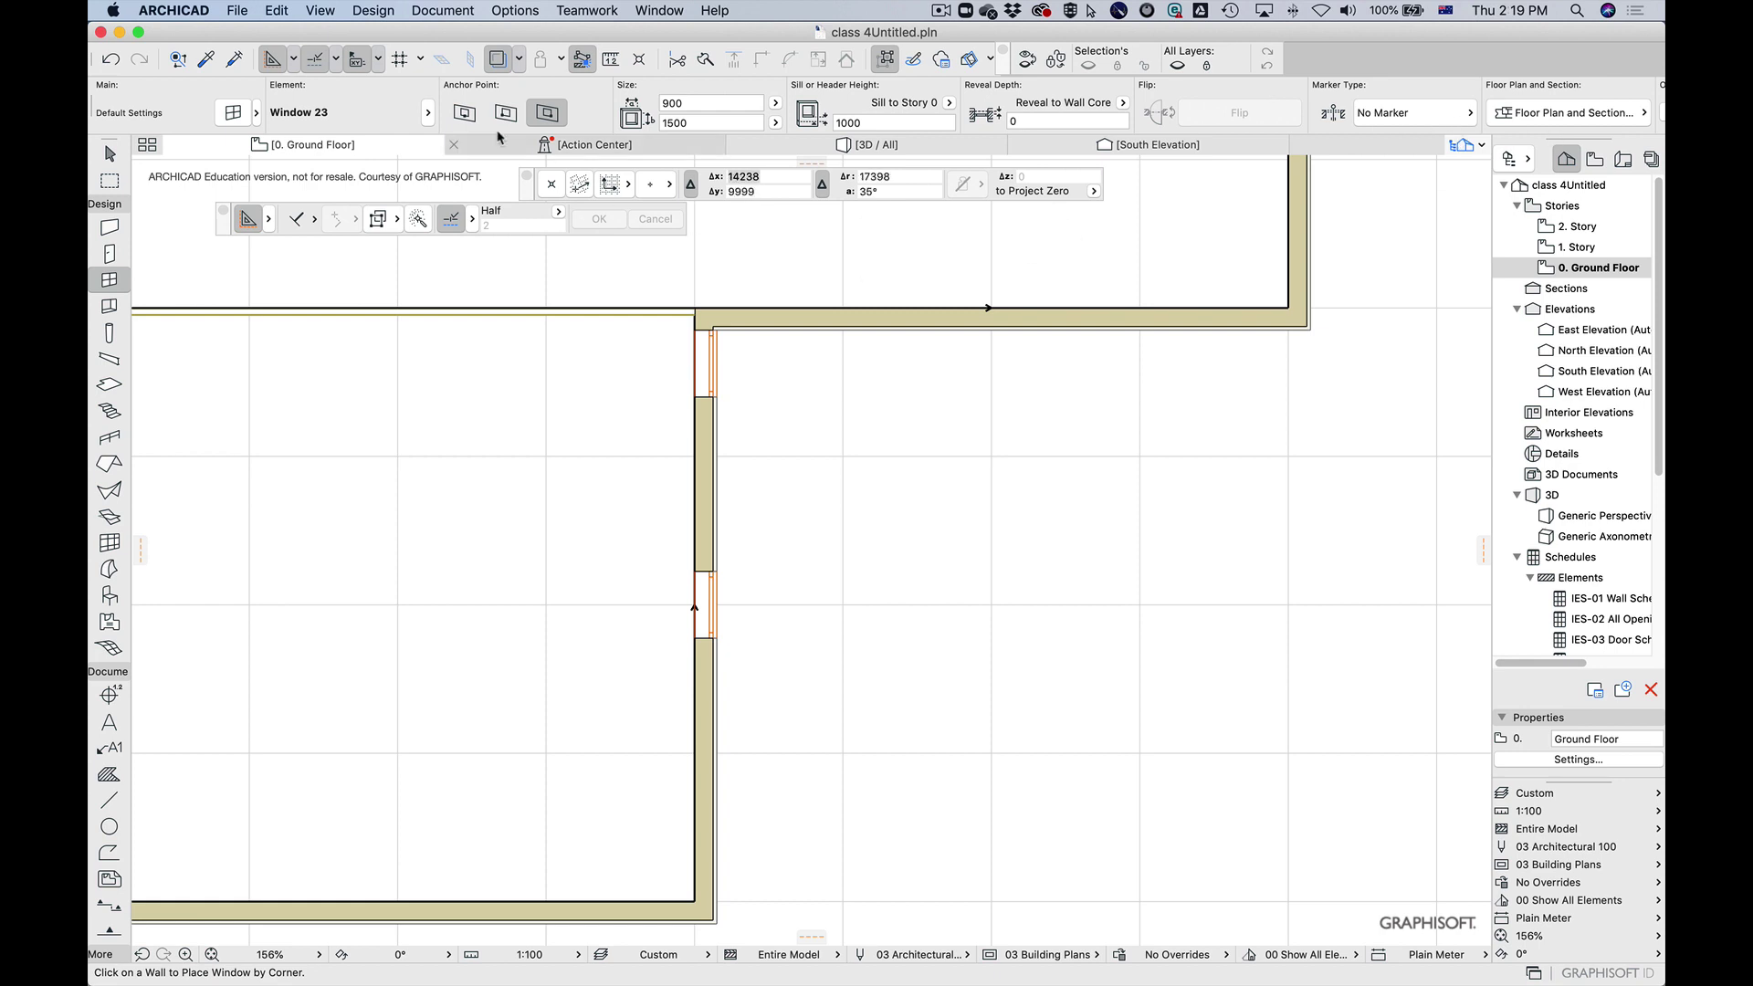
left_click(233, 111)
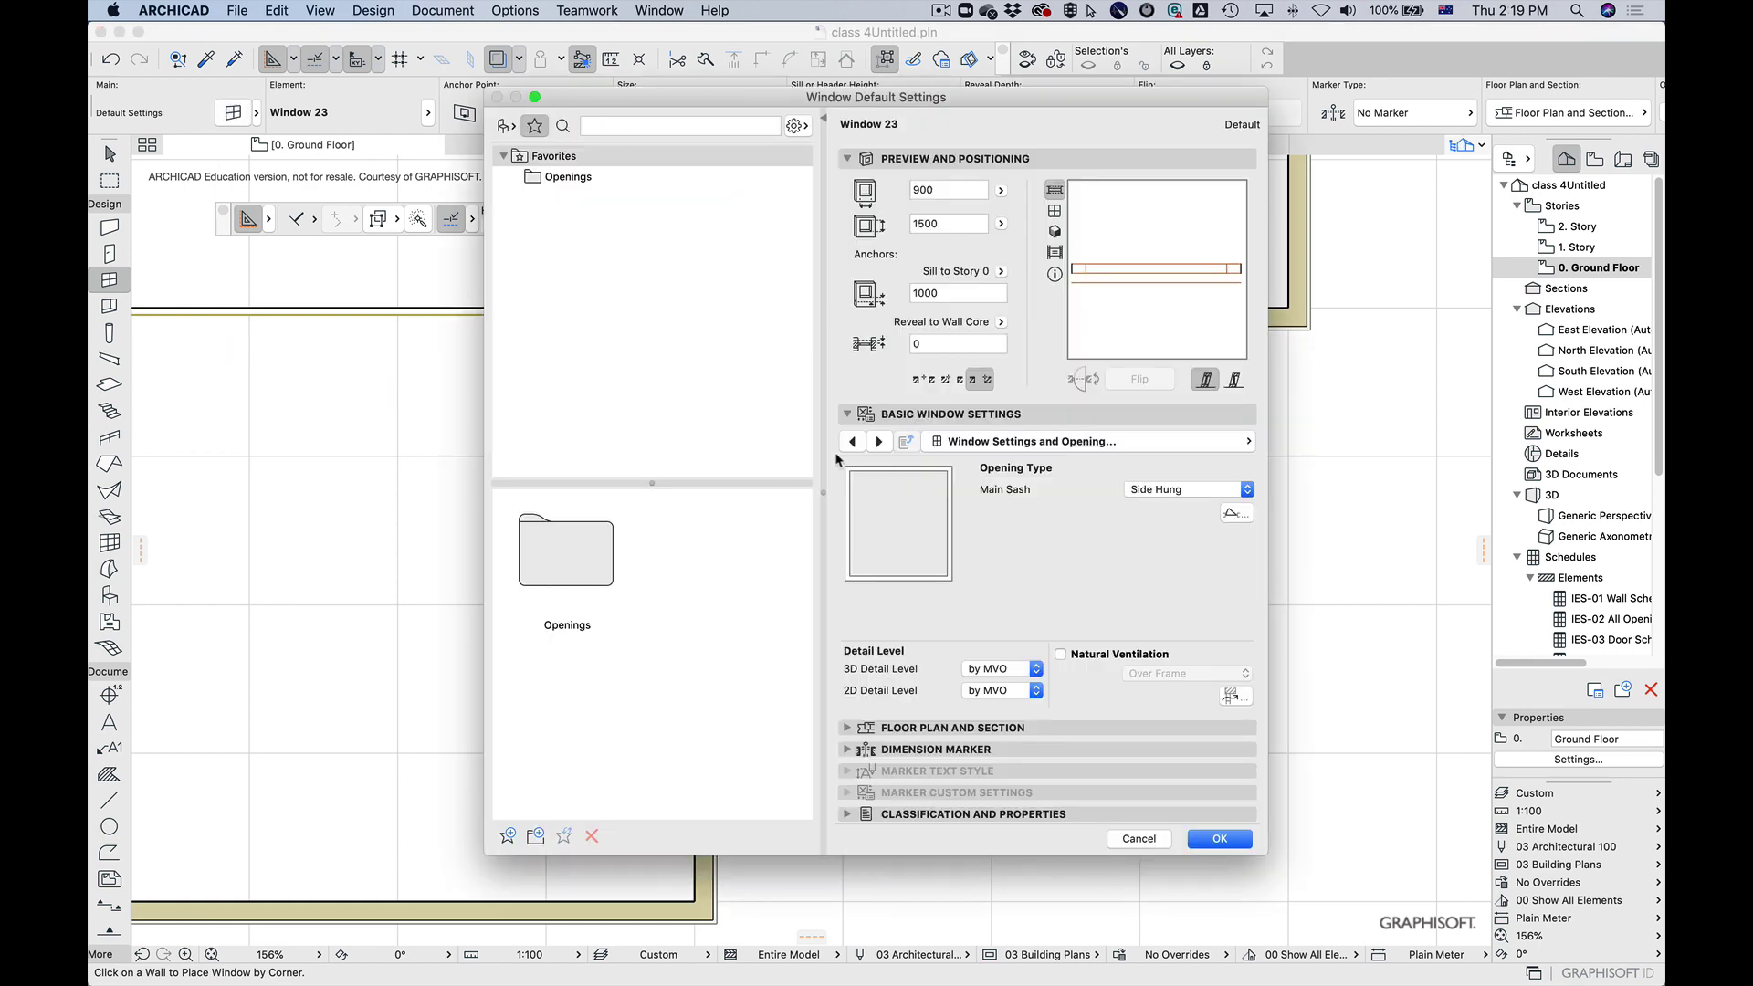
Step: Browse the ARCHICAD Library 23 door and window folders through to Storefronts 23 to examine the available window types
left_click(507, 128)
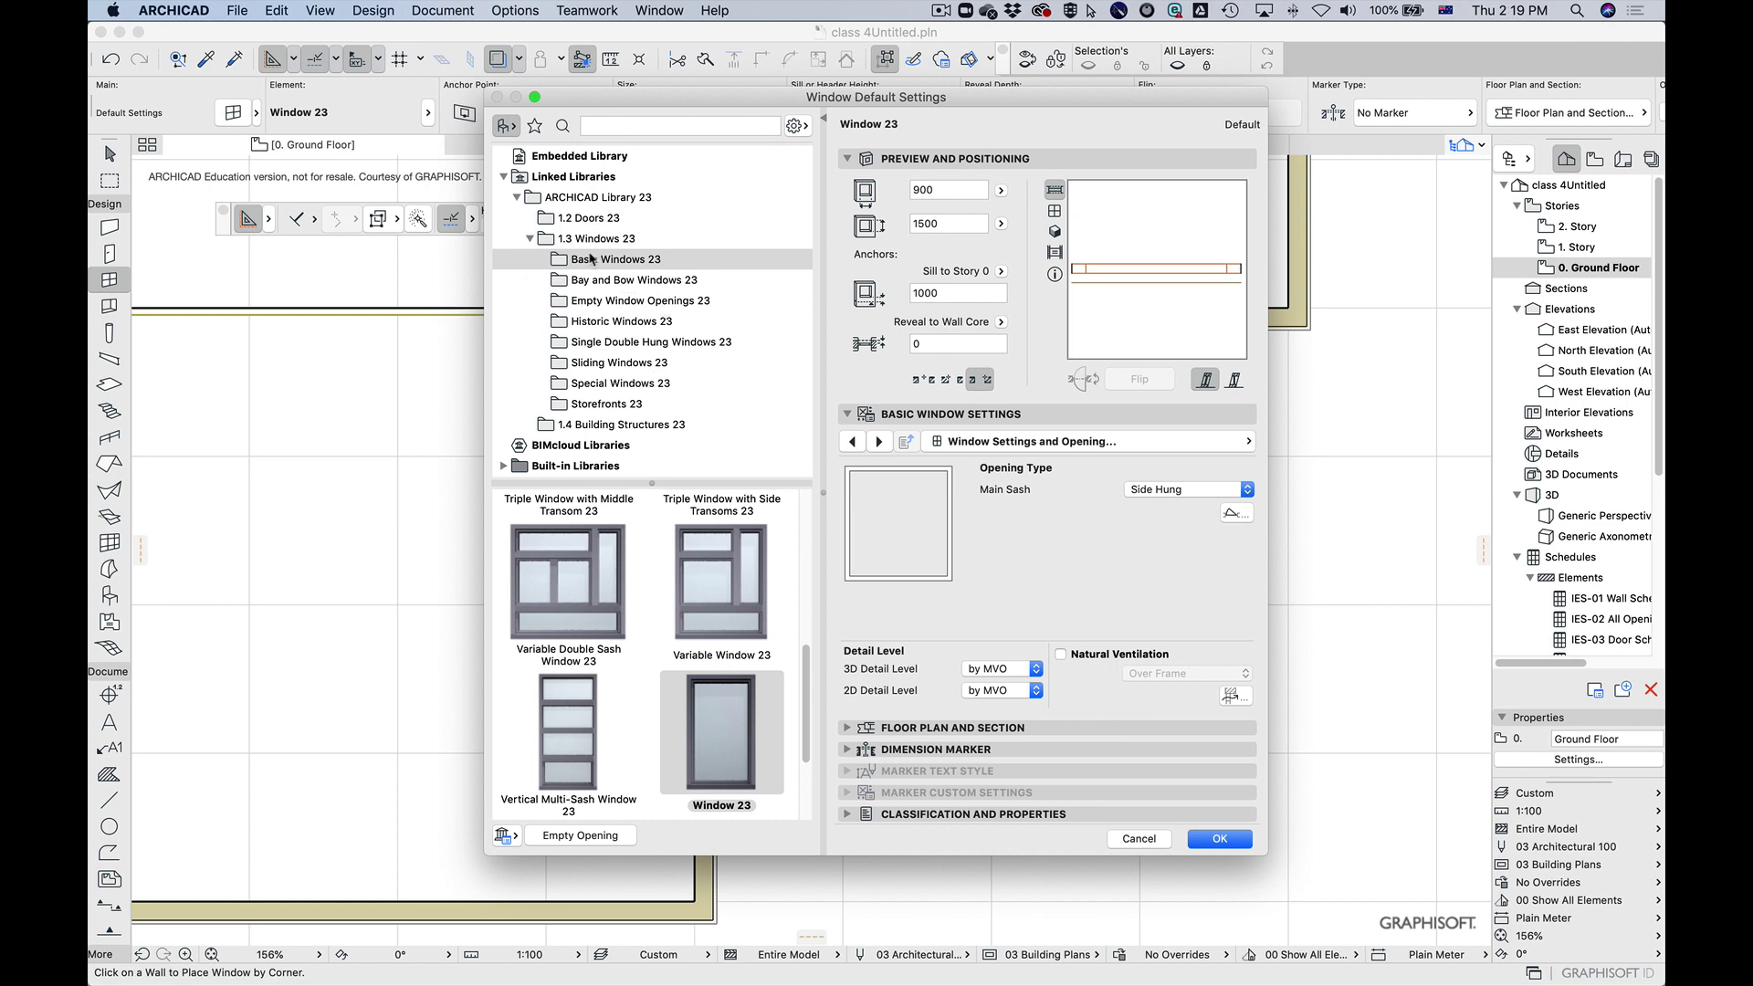
left_click(581, 218)
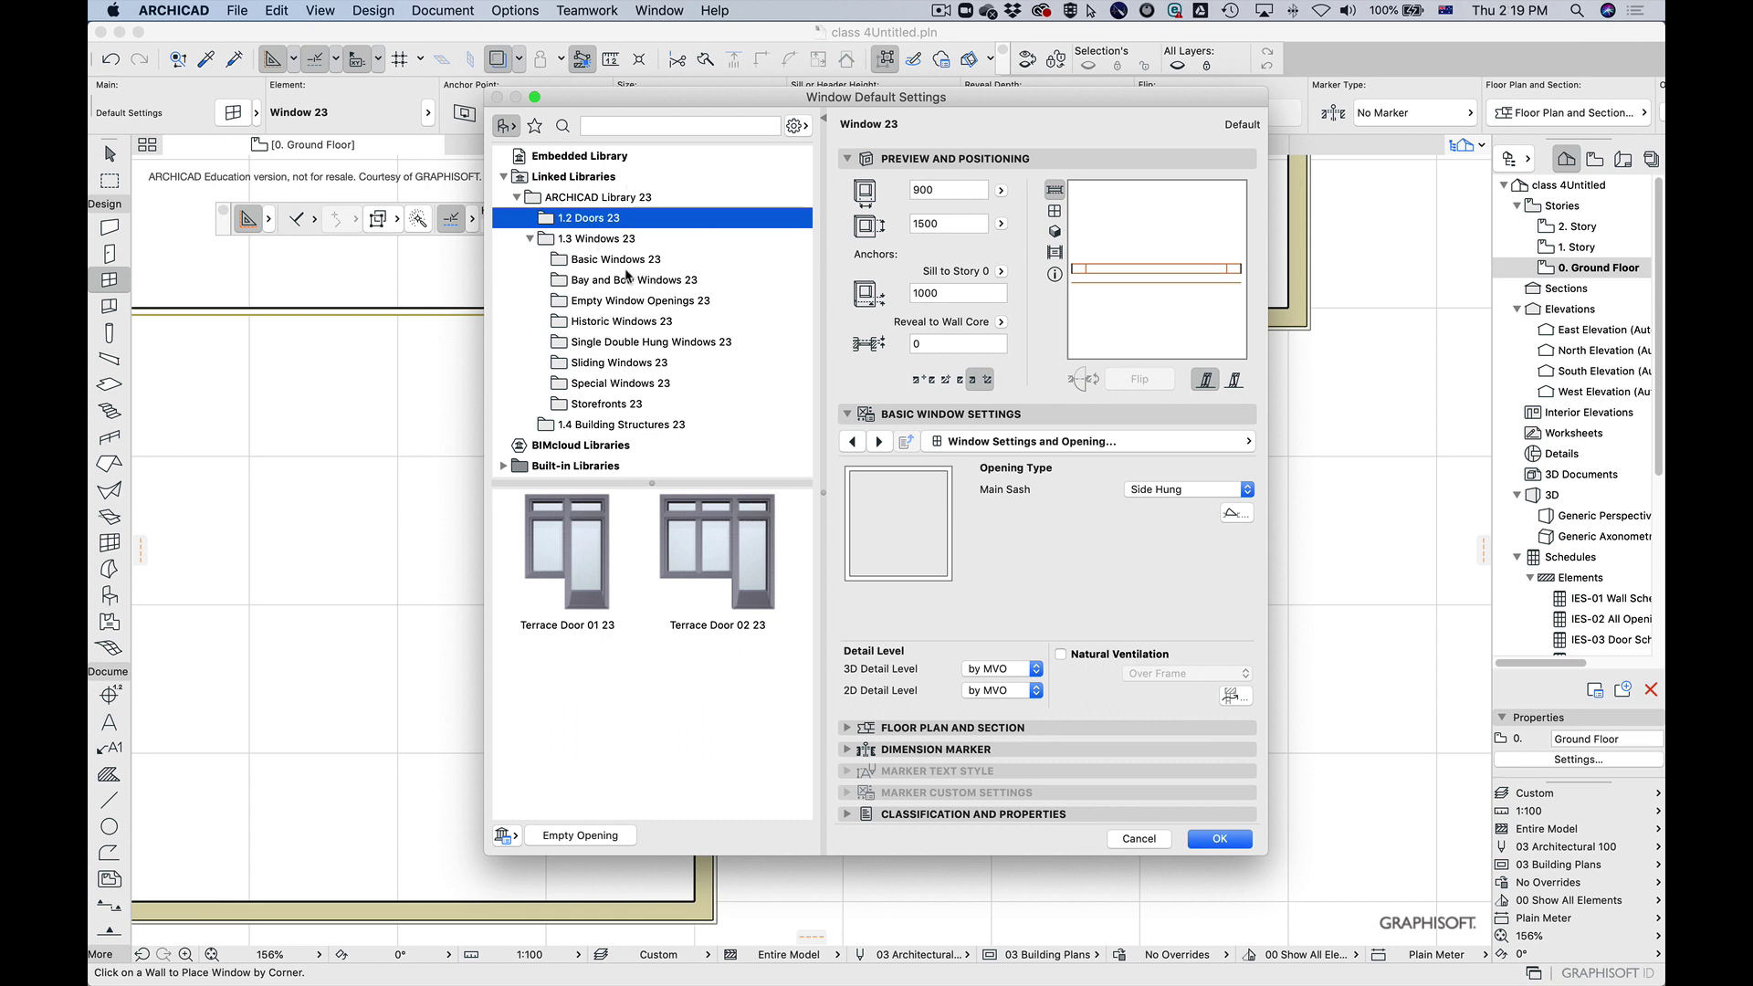
left_click(591, 259)
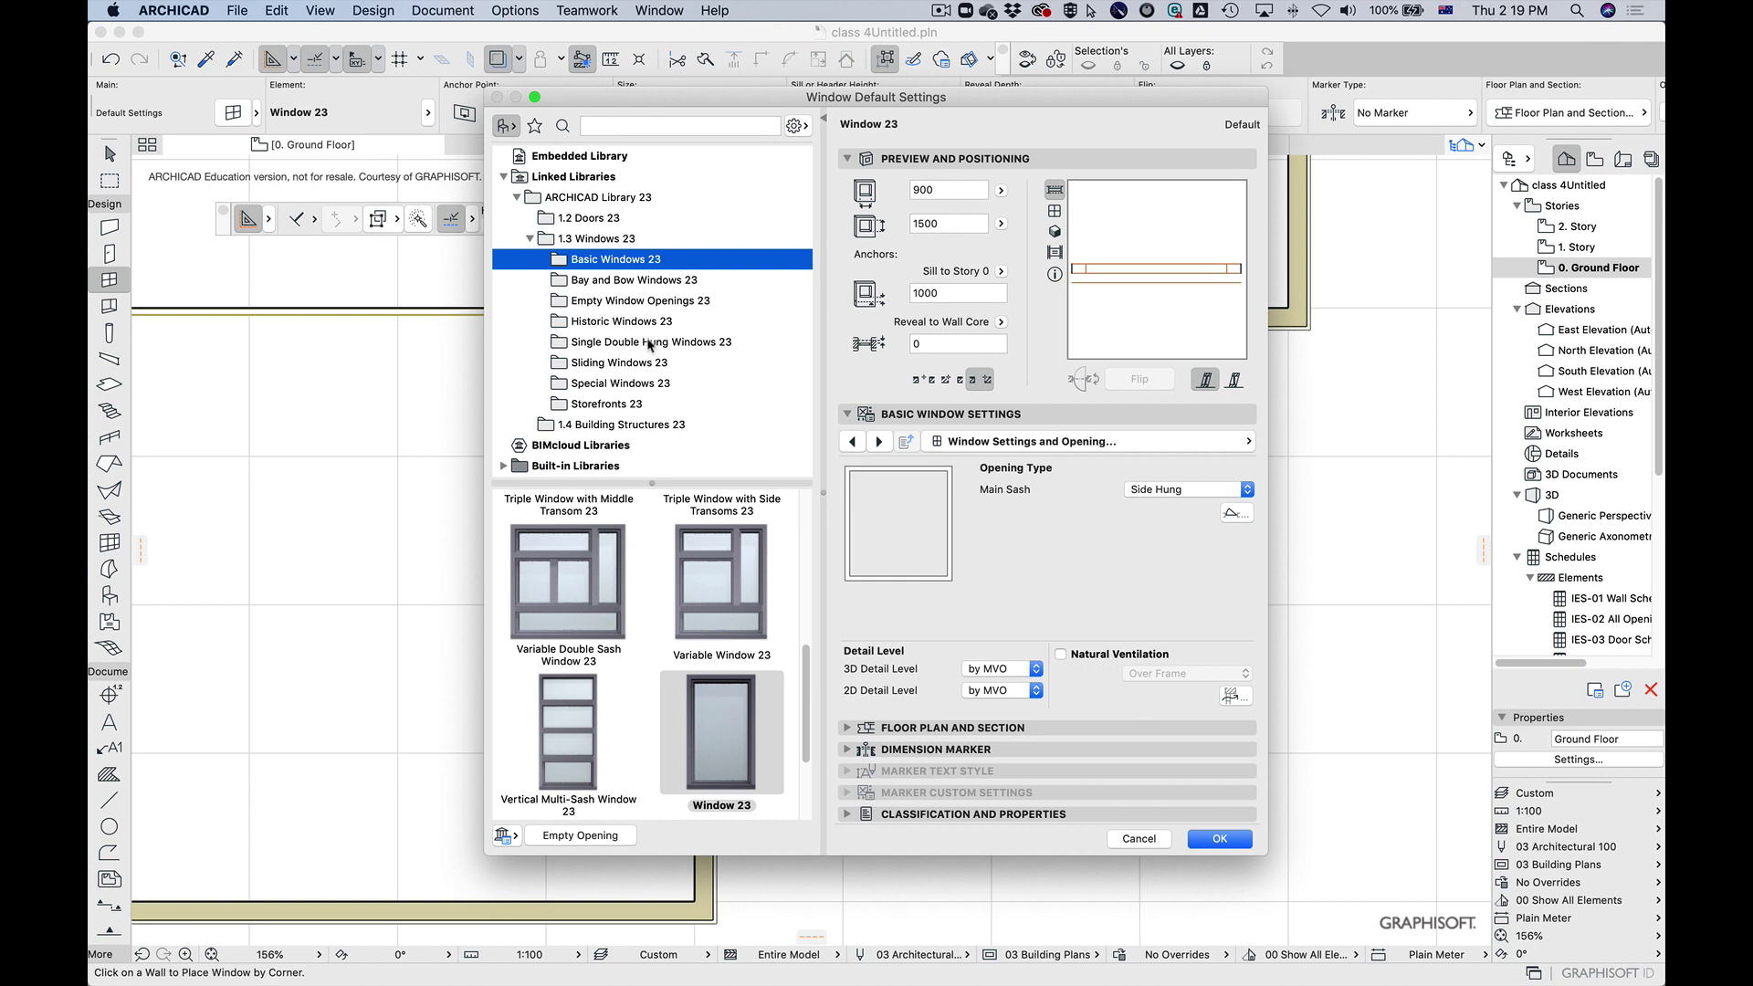
left_click(625, 279)
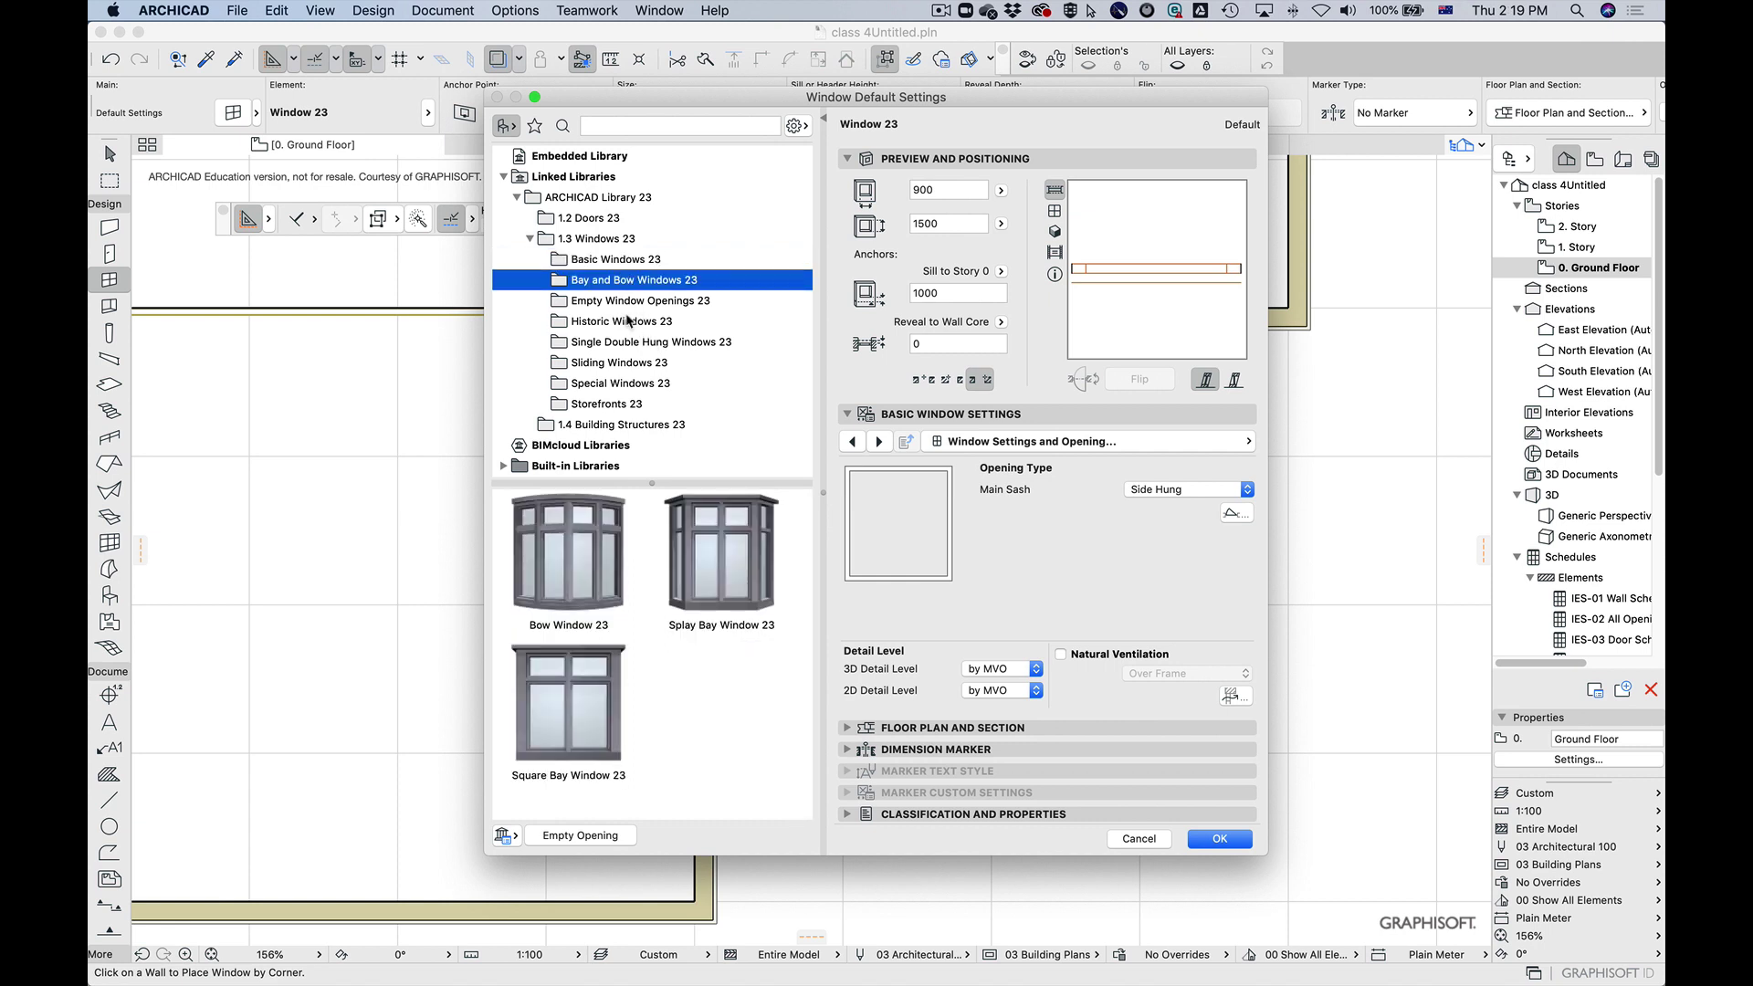
left_click(629, 324)
left_click(630, 301)
left_click(644, 344)
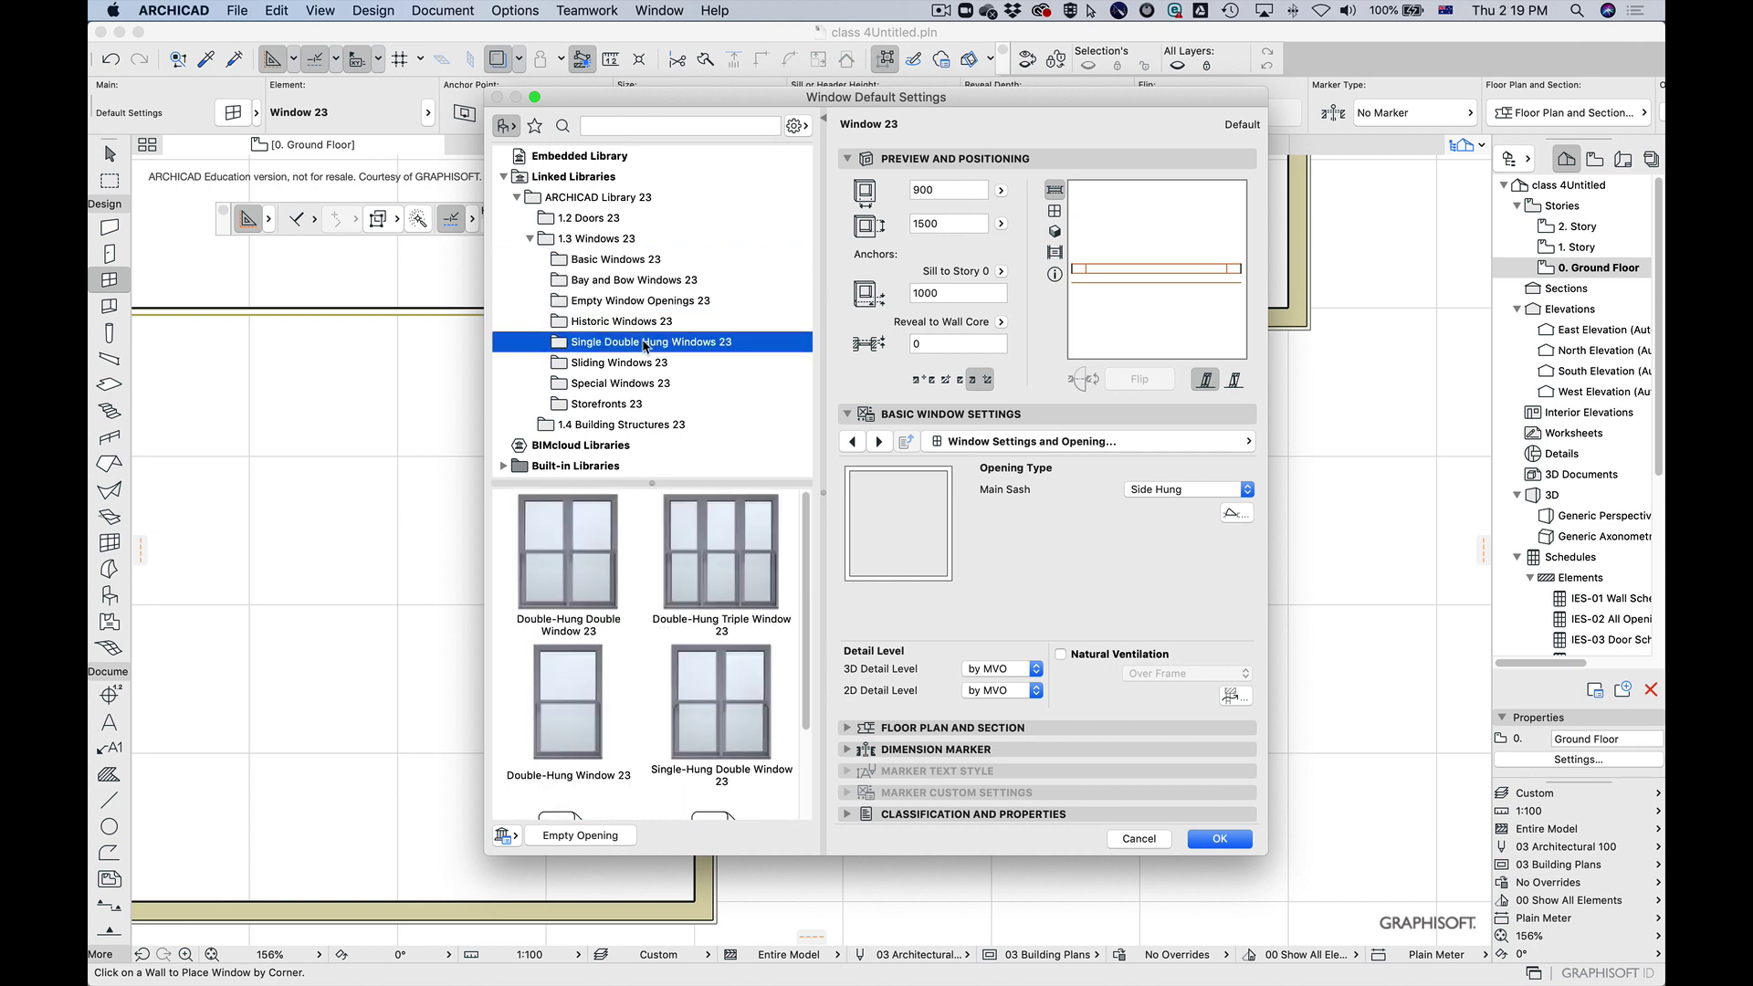
left_click(624, 364)
left_click(626, 384)
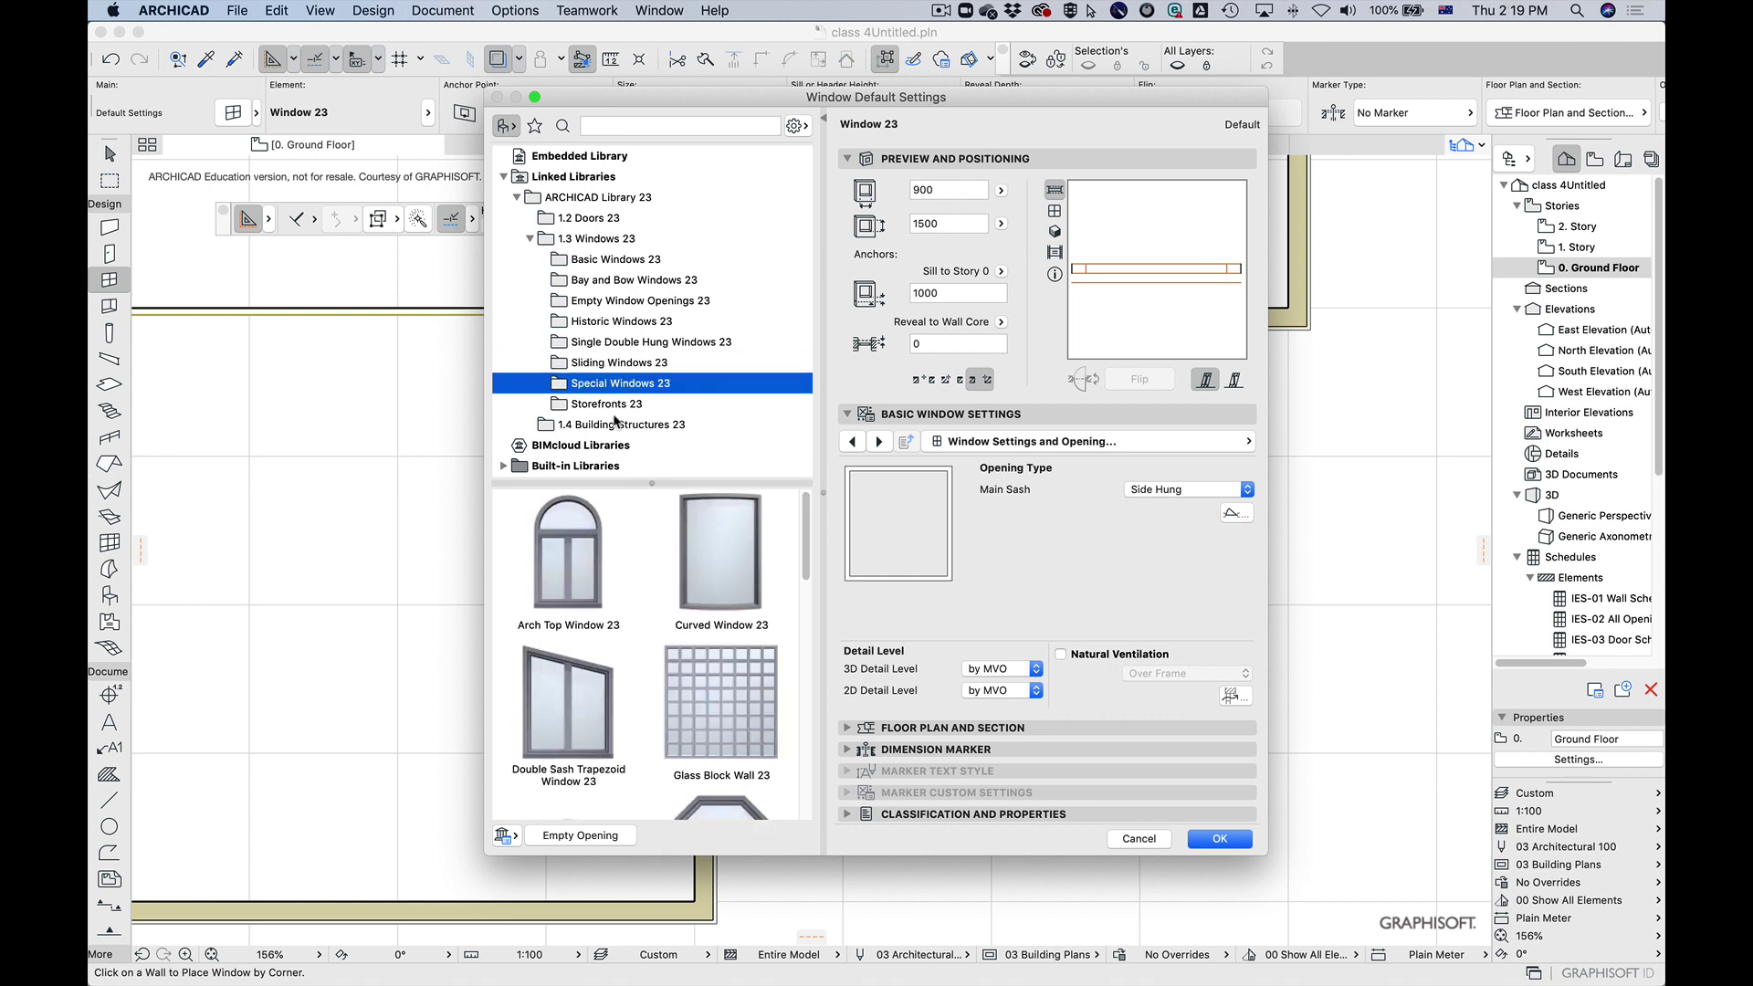
left_click(616, 405)
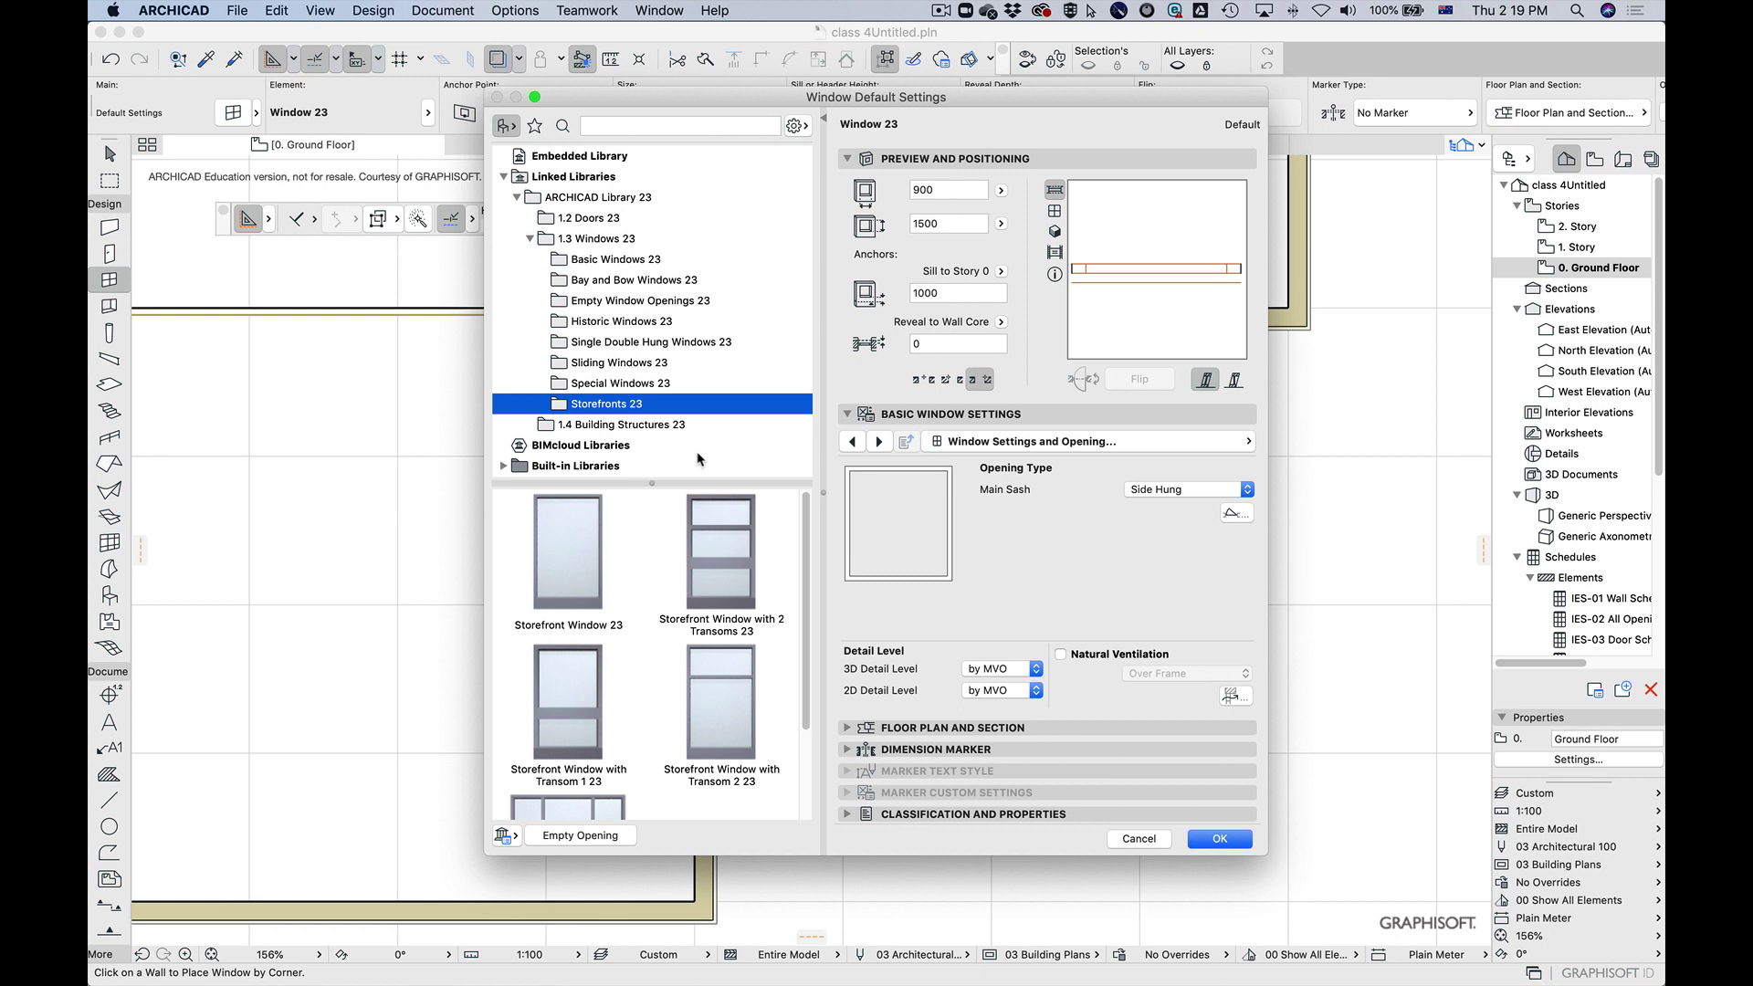
Step: Go back to the Basic Windows 23 folder and choose Window 23 as the window type
left_click(607, 301)
left_click(621, 240)
left_click(616, 260)
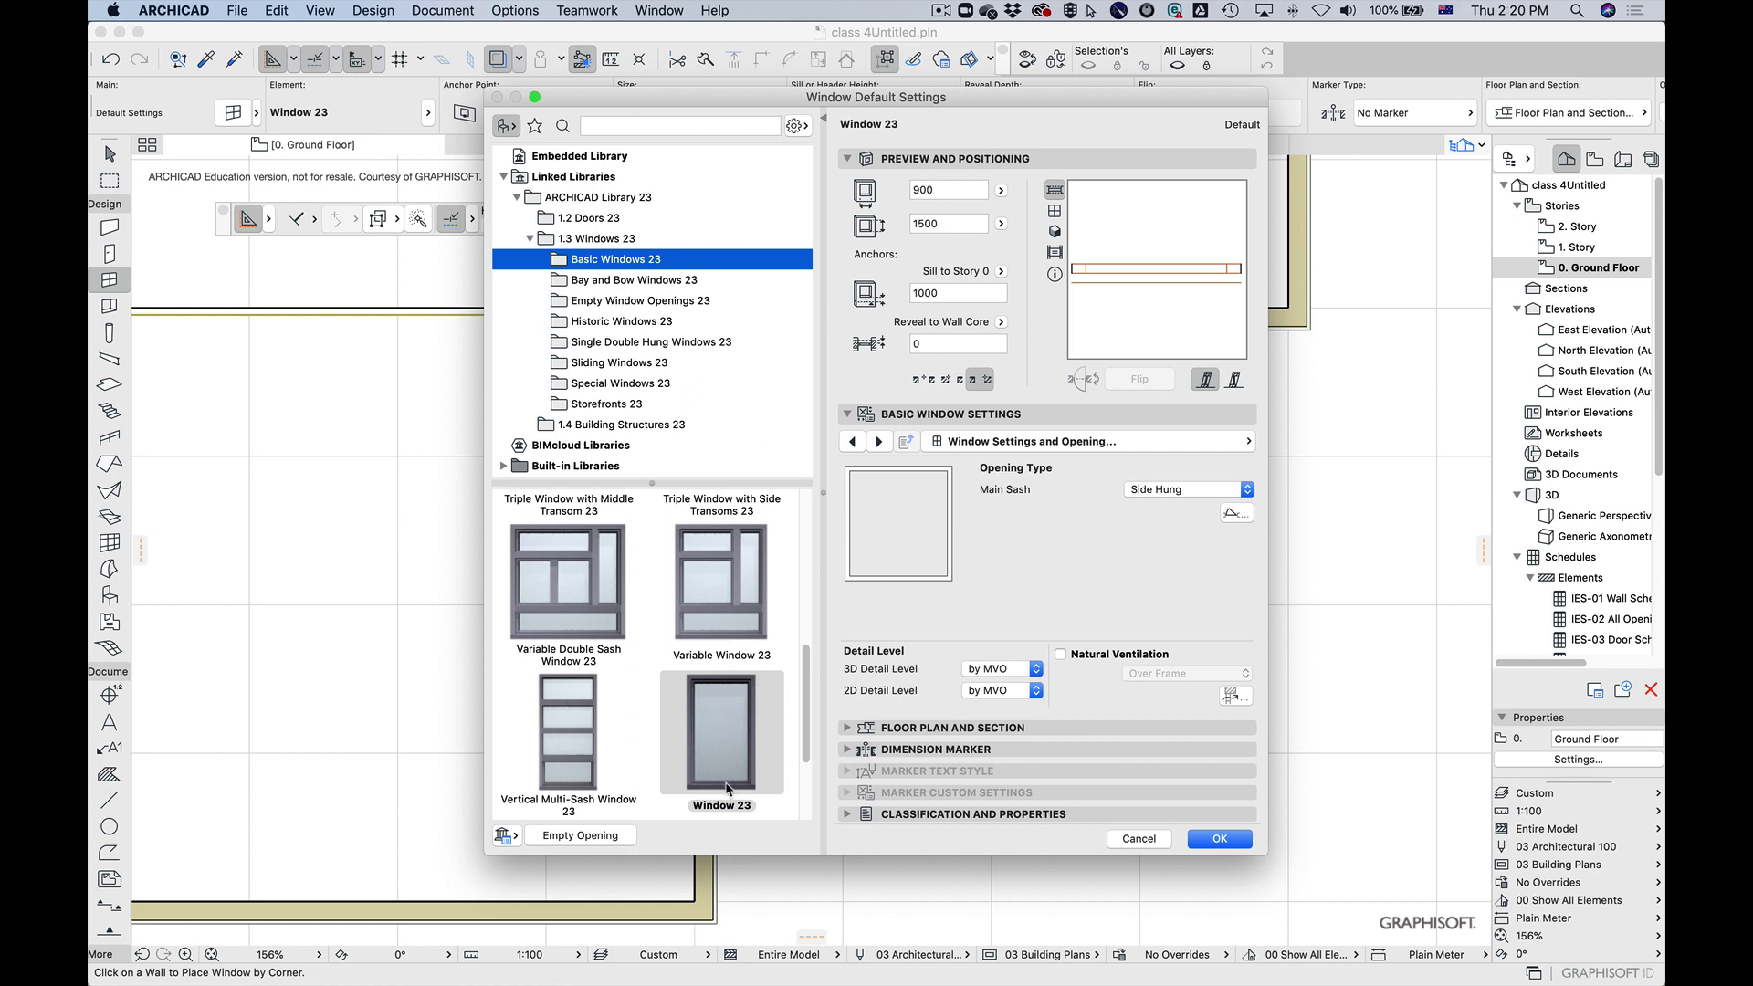
scroll(797, 758, "down", 3)
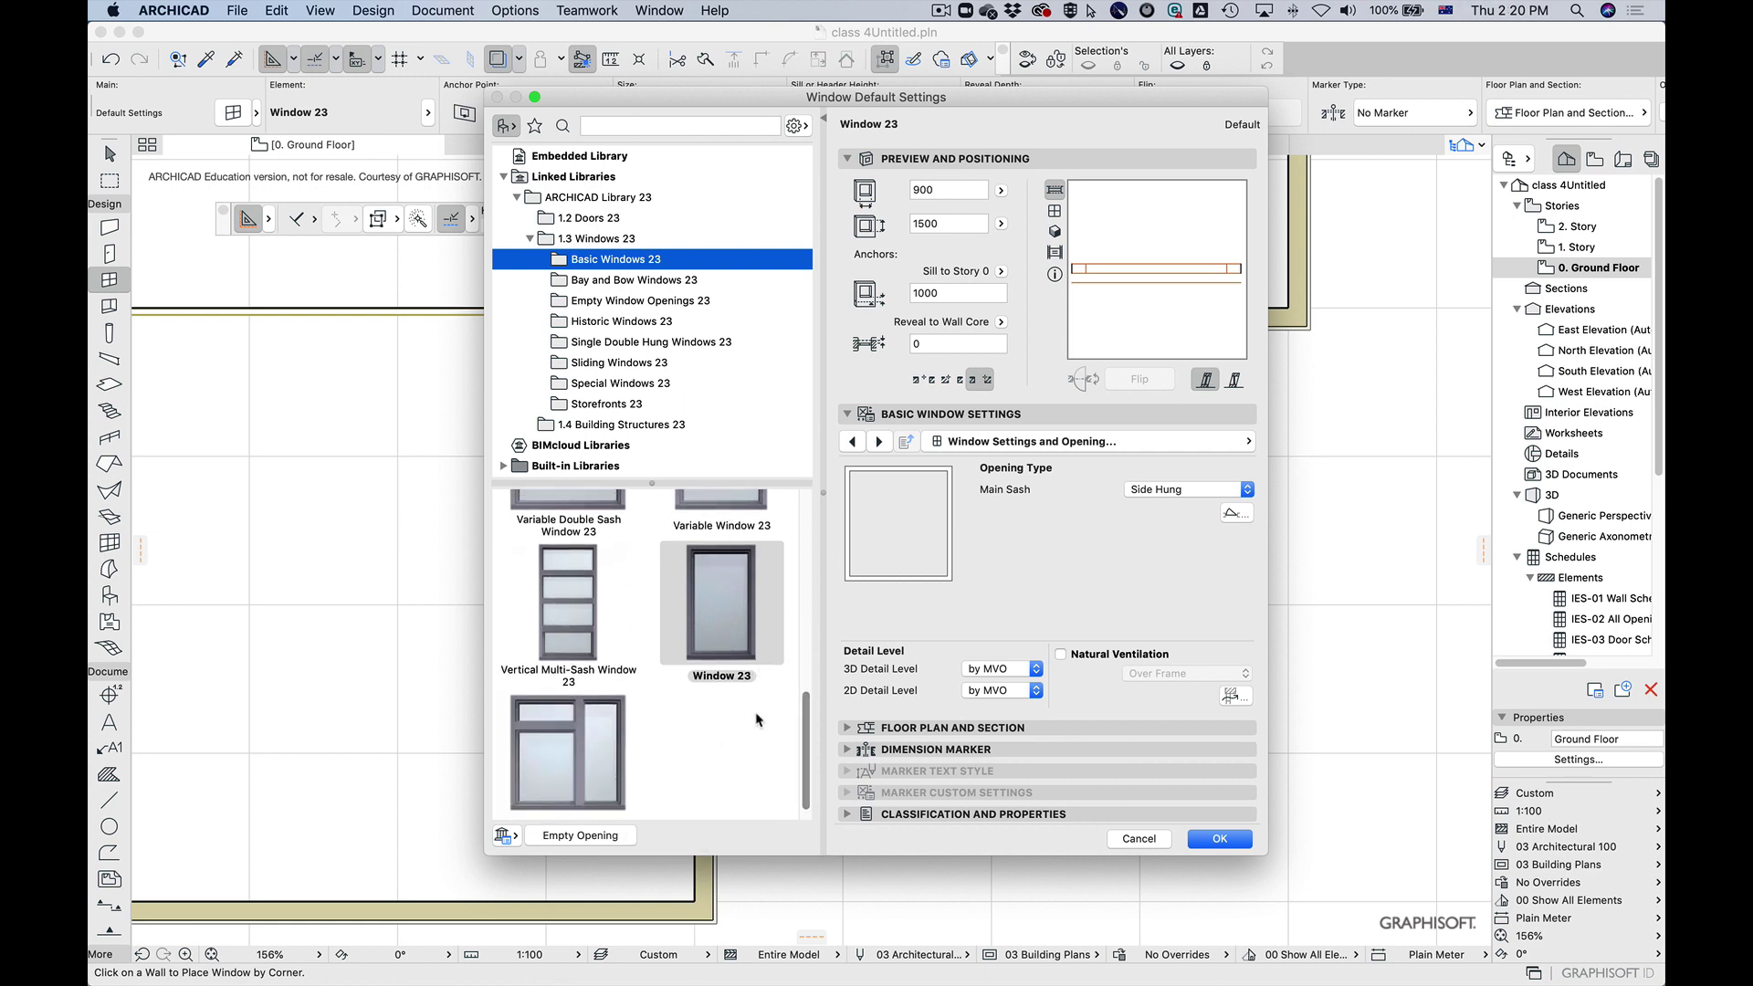
left_click(715, 637)
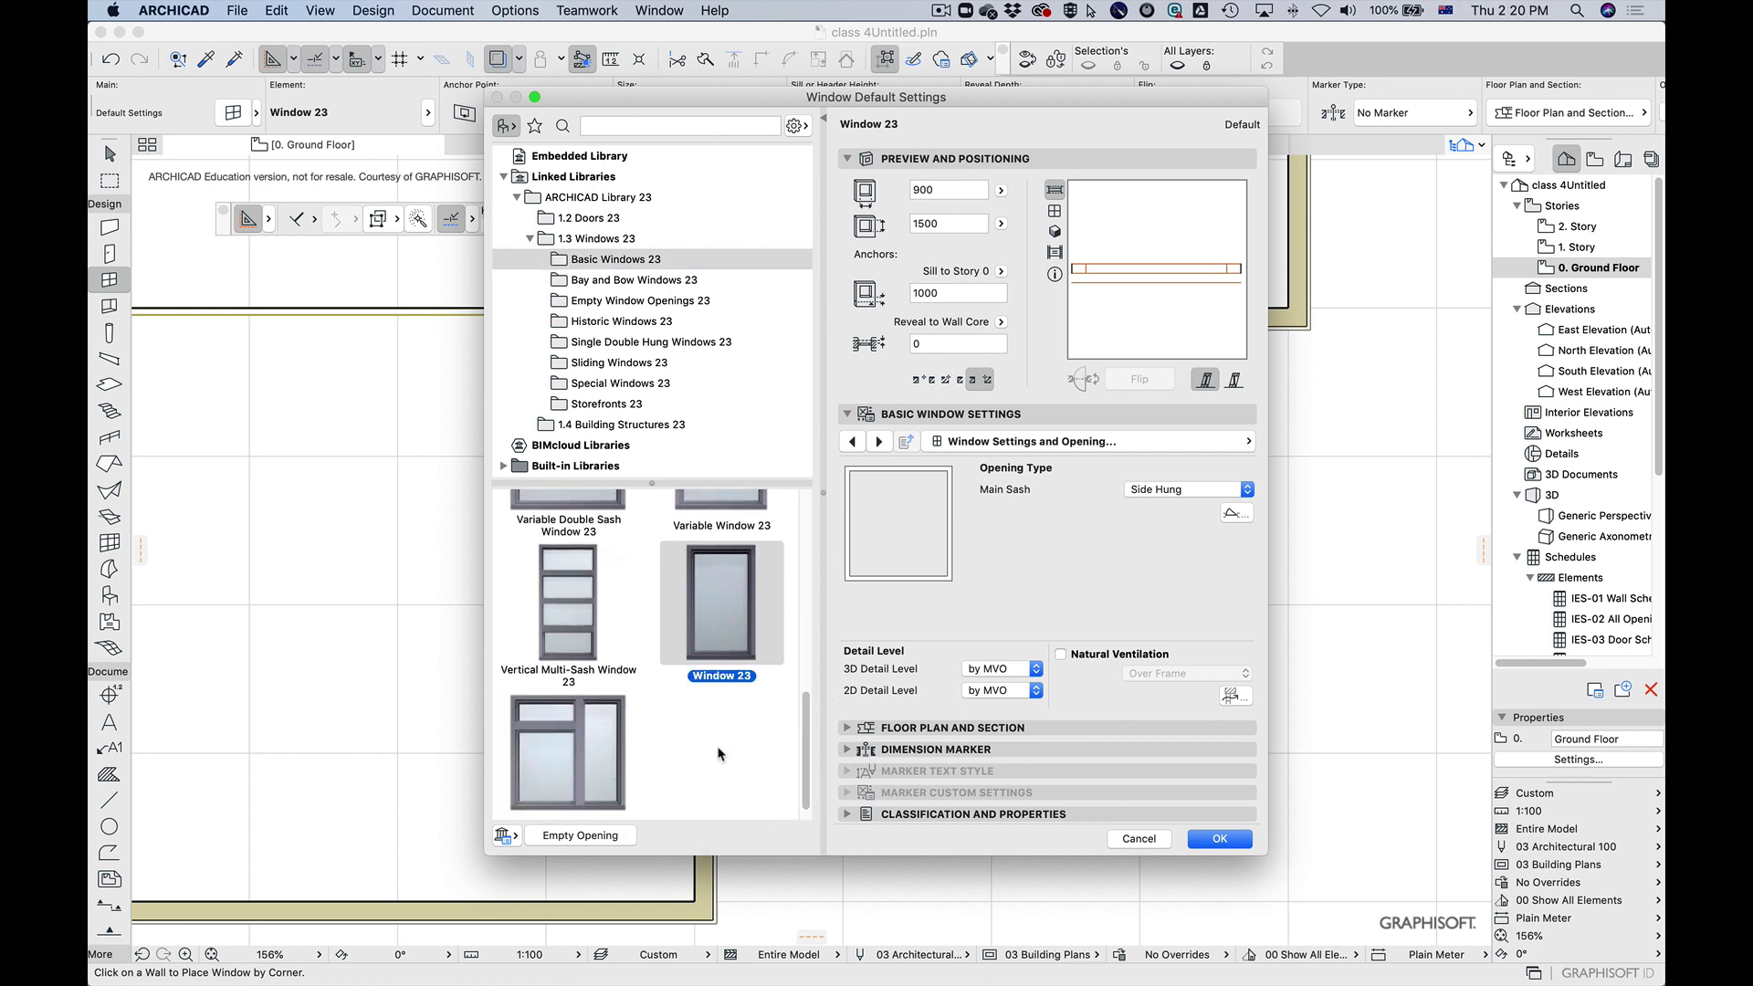
Step: Switch the window preview to the elevation view and look through the list of basic window settings pages
left_click(1057, 211)
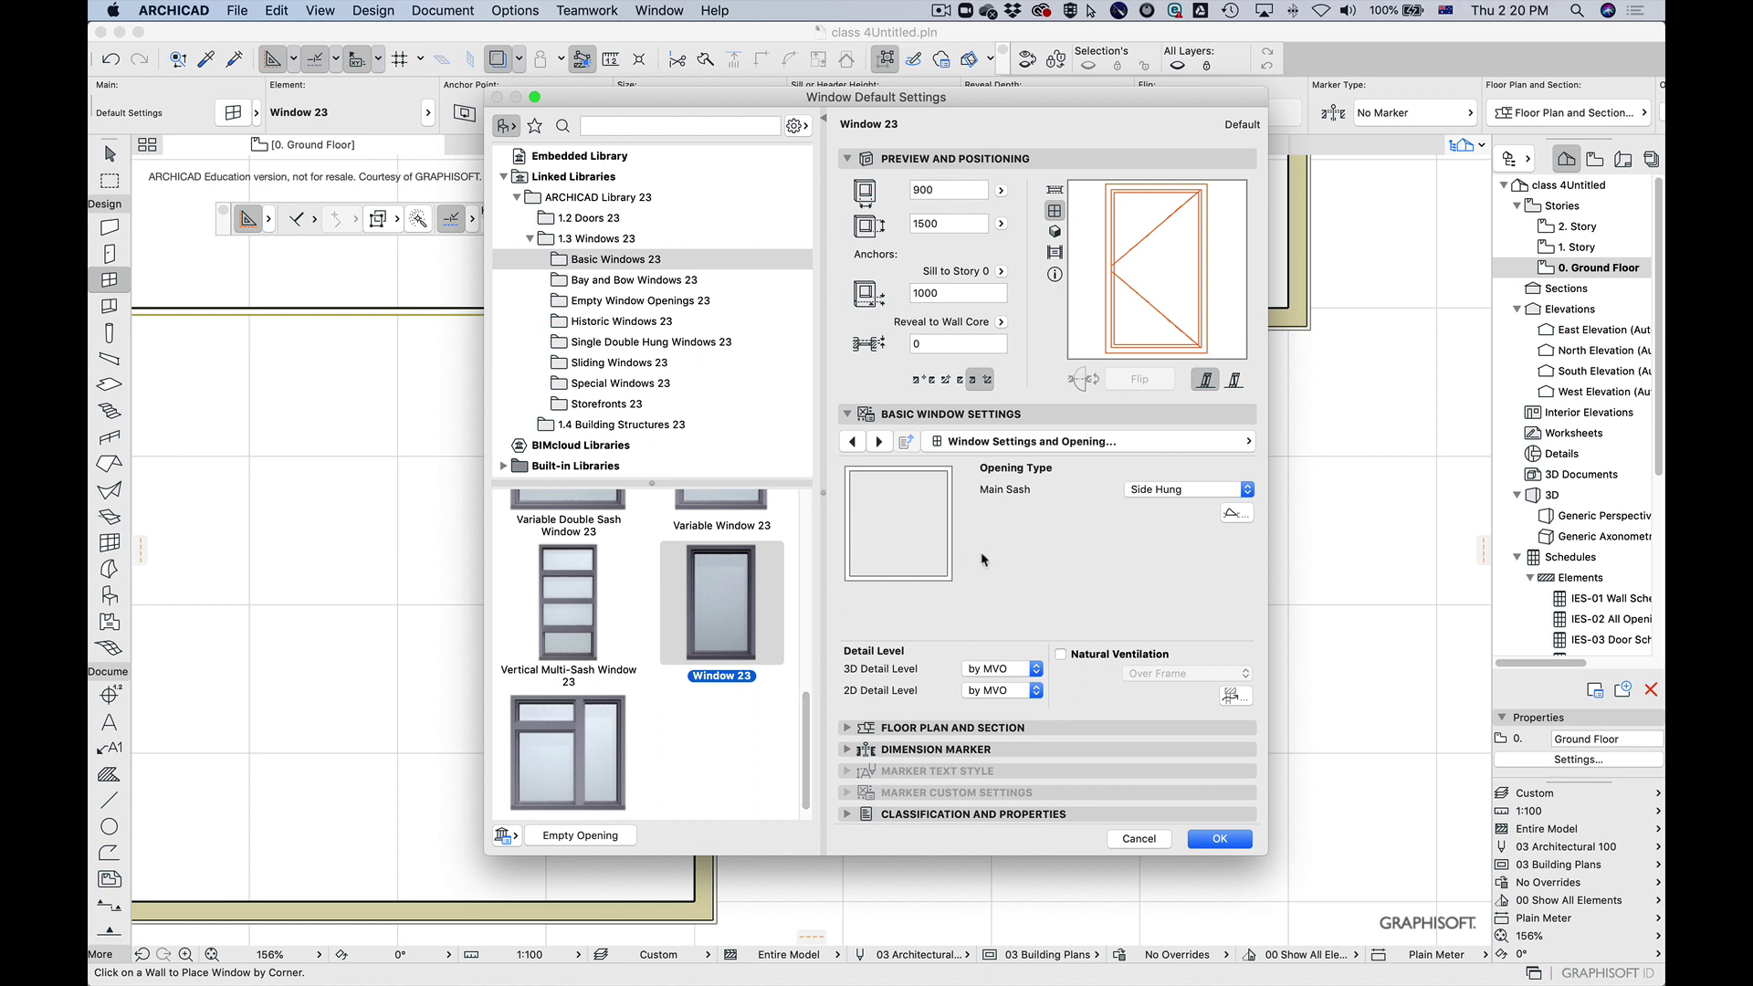
left_click(1093, 444)
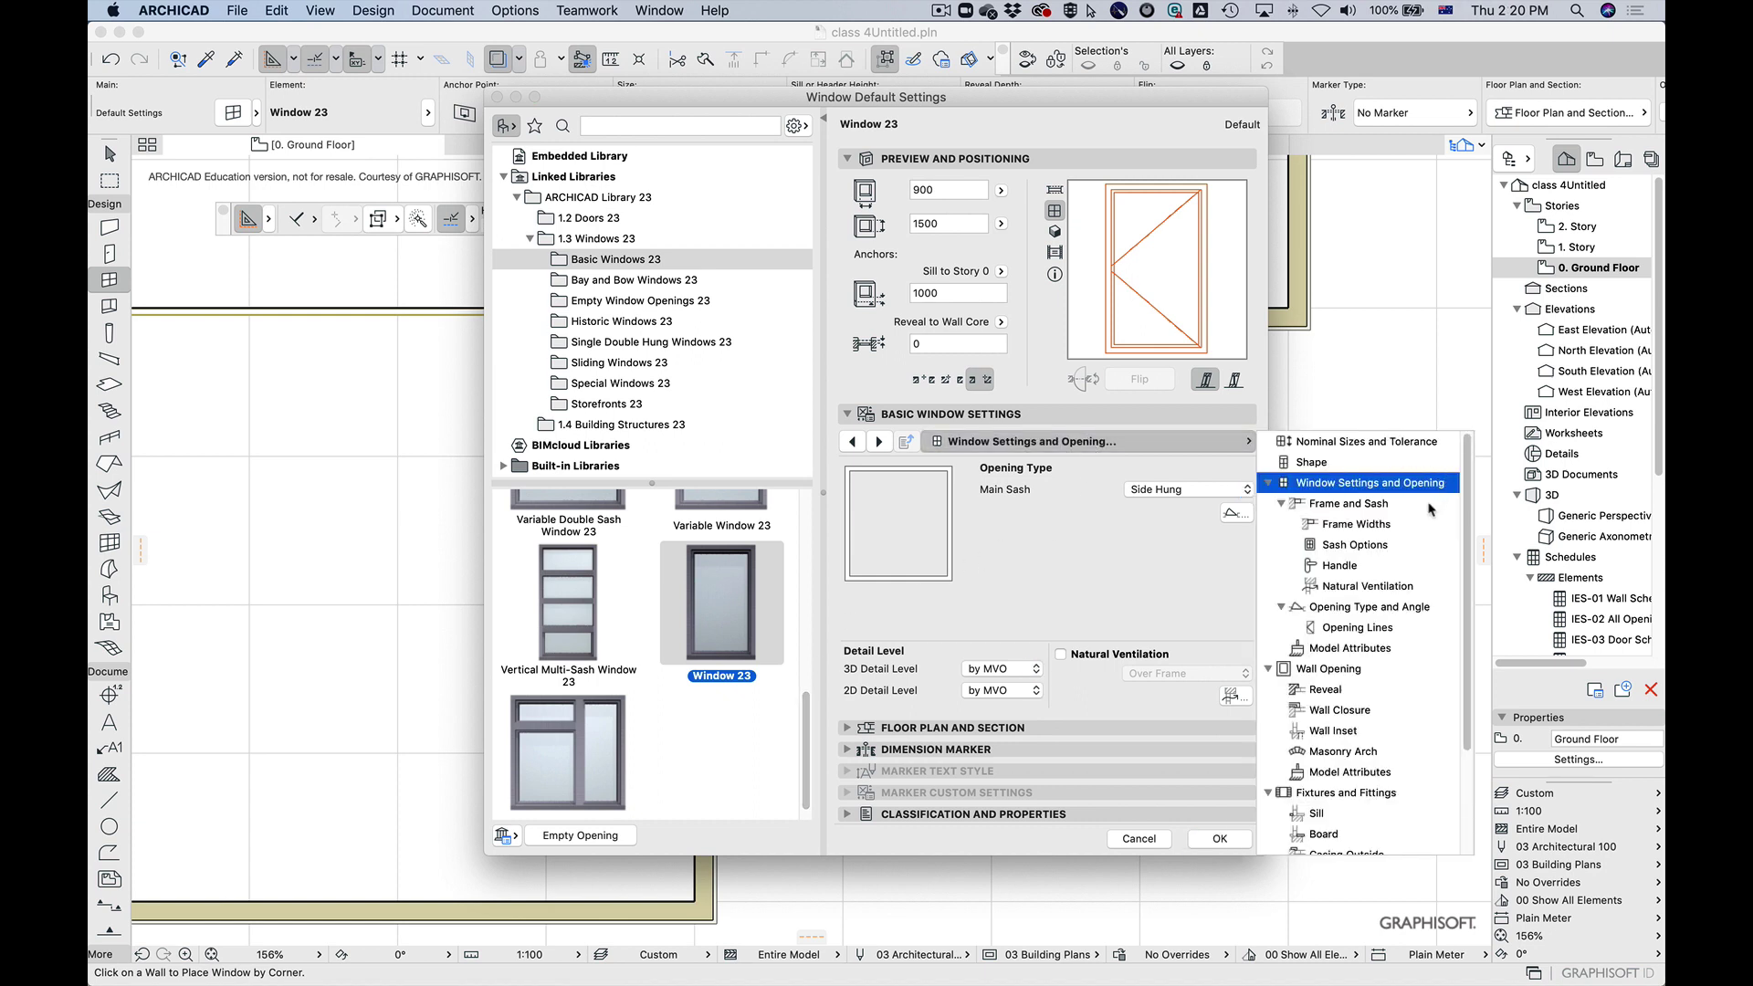
scroll(1365, 779, "down", 3)
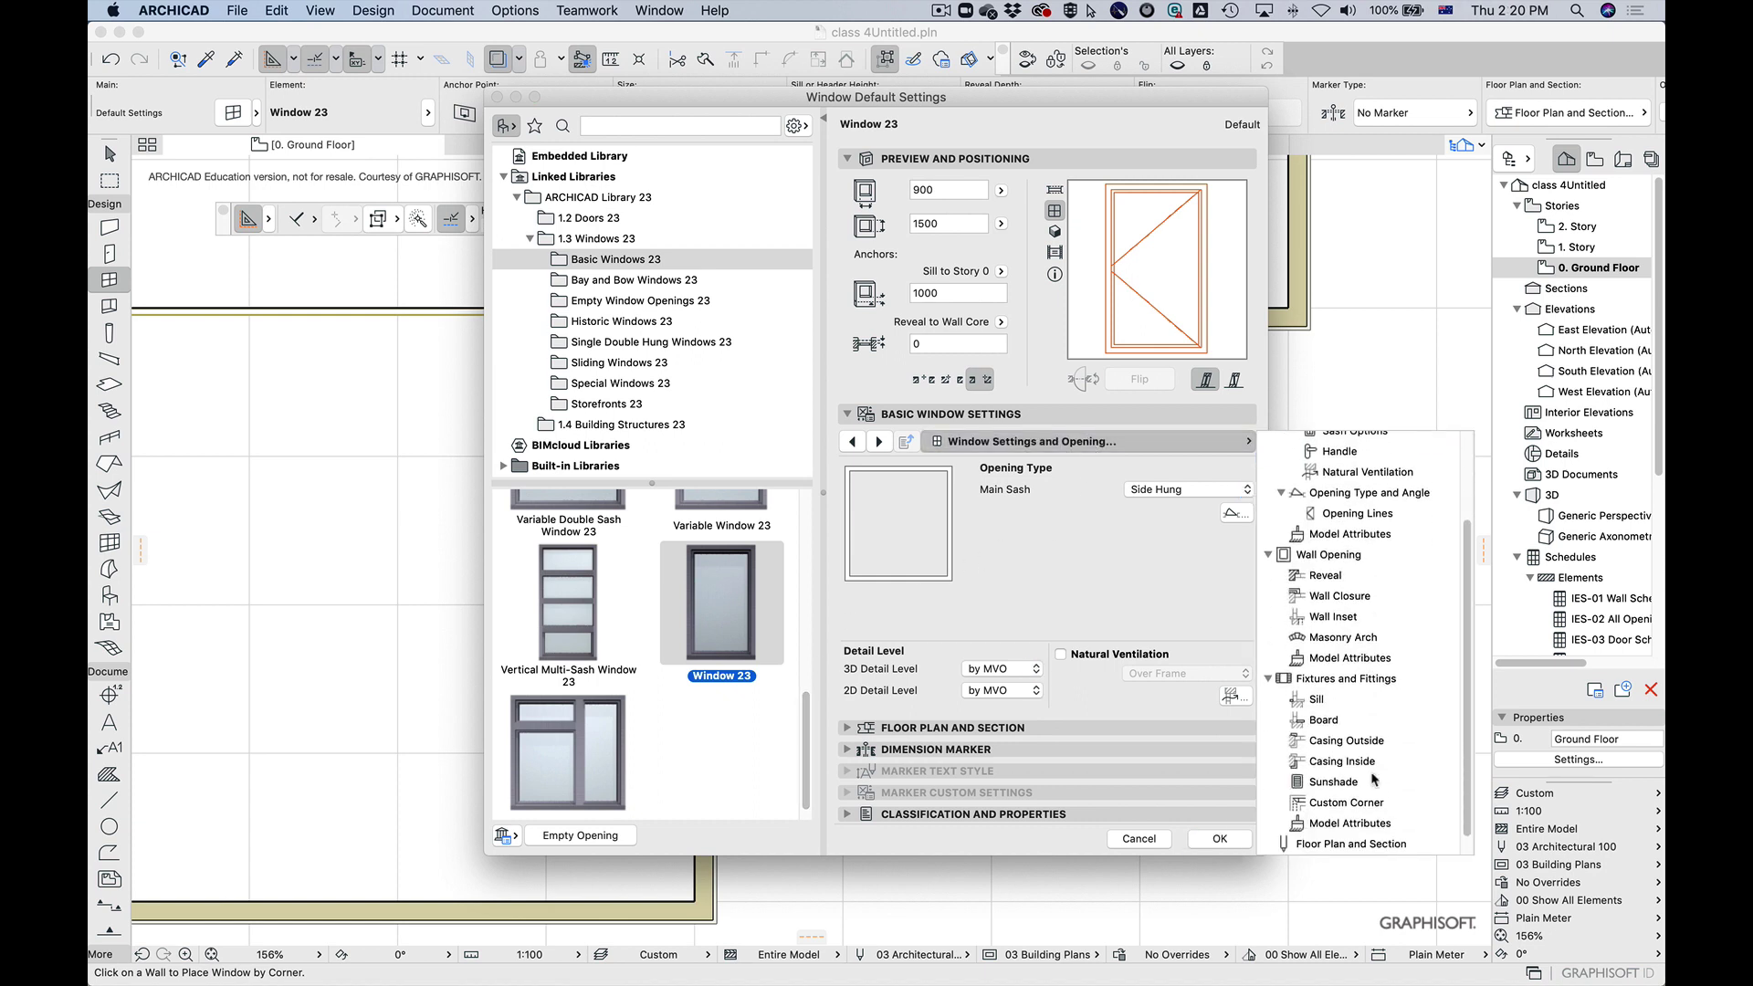
scroll(1388, 782, "down", 1)
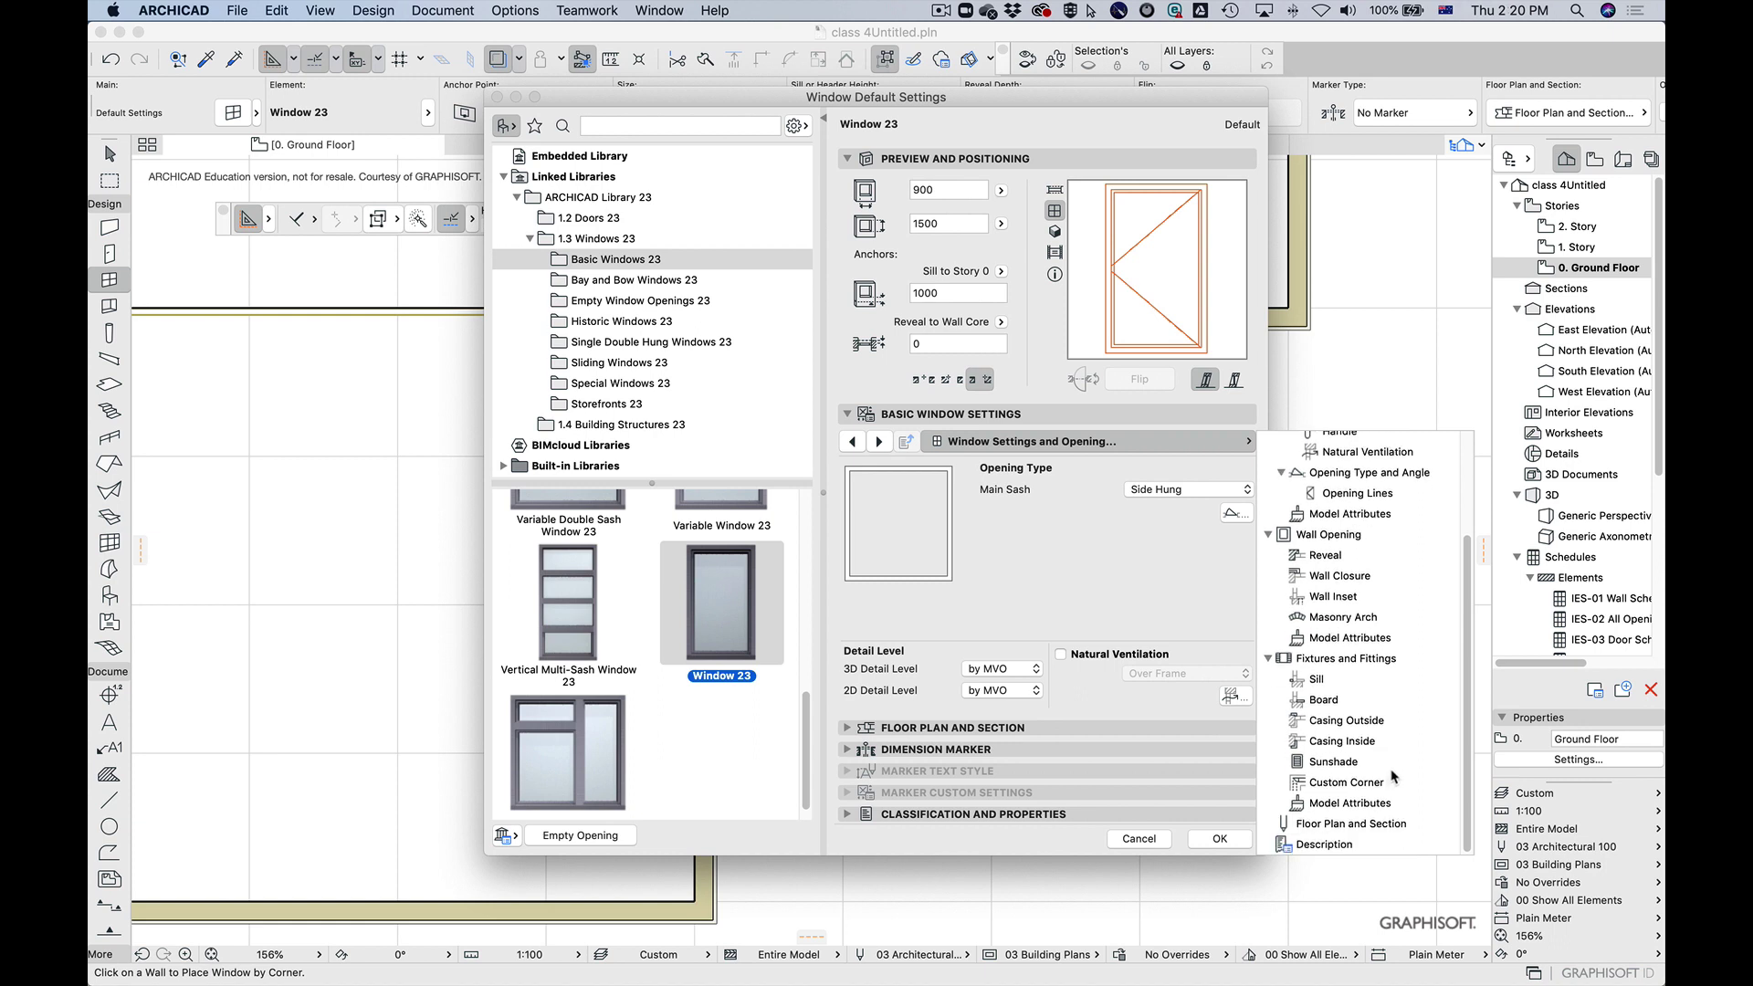
scroll(1391, 779, "up", 4)
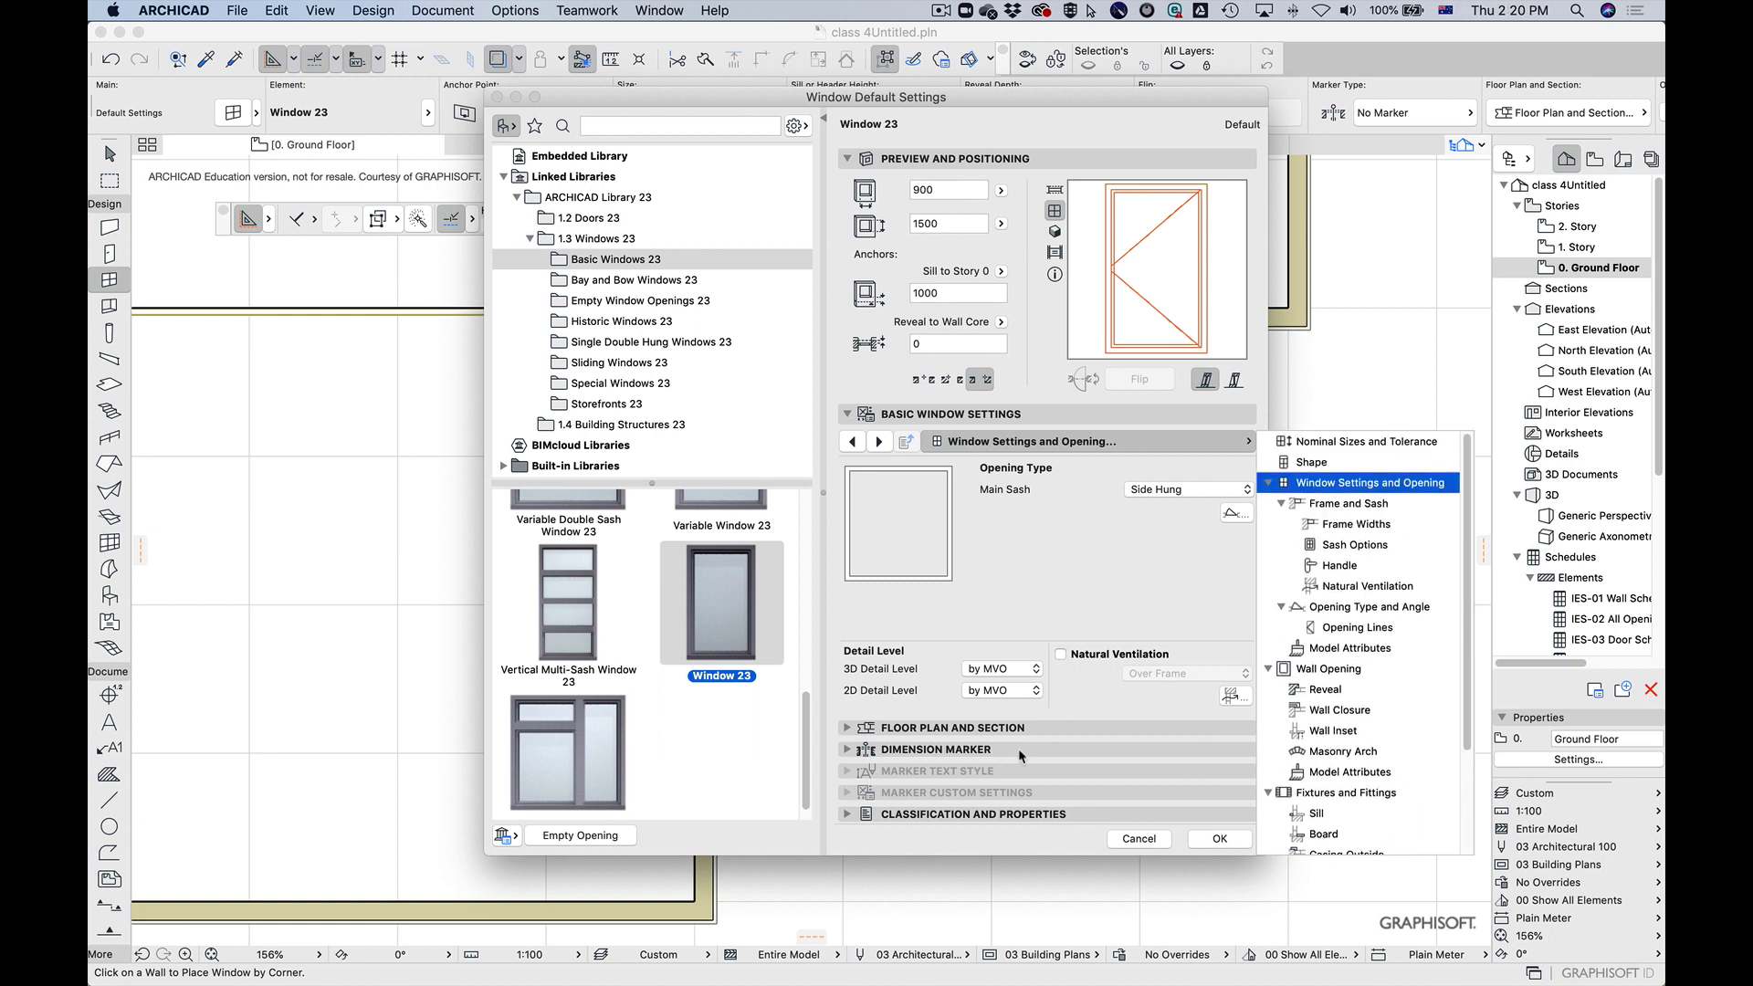
Step: Look through the Basic Windows 23 models and the list of basic window settings pages
left_click(771, 767)
scroll(609, 610, "up", 3)
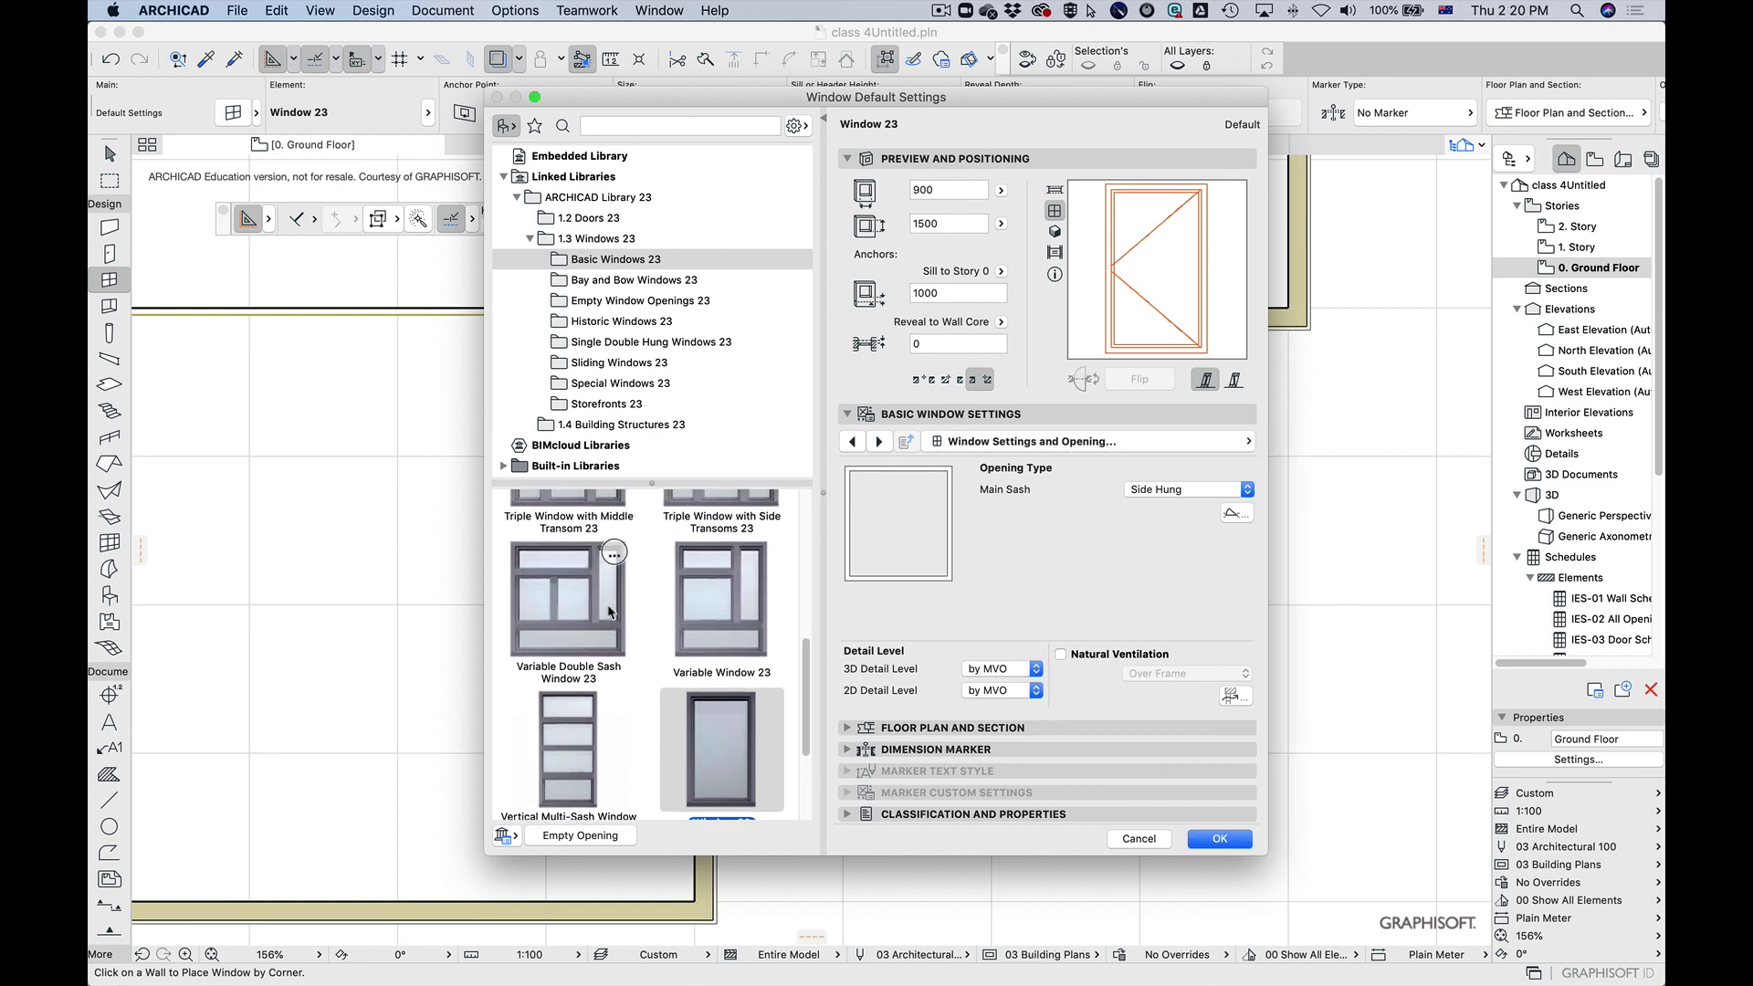
scroll(716, 630, "down", 3)
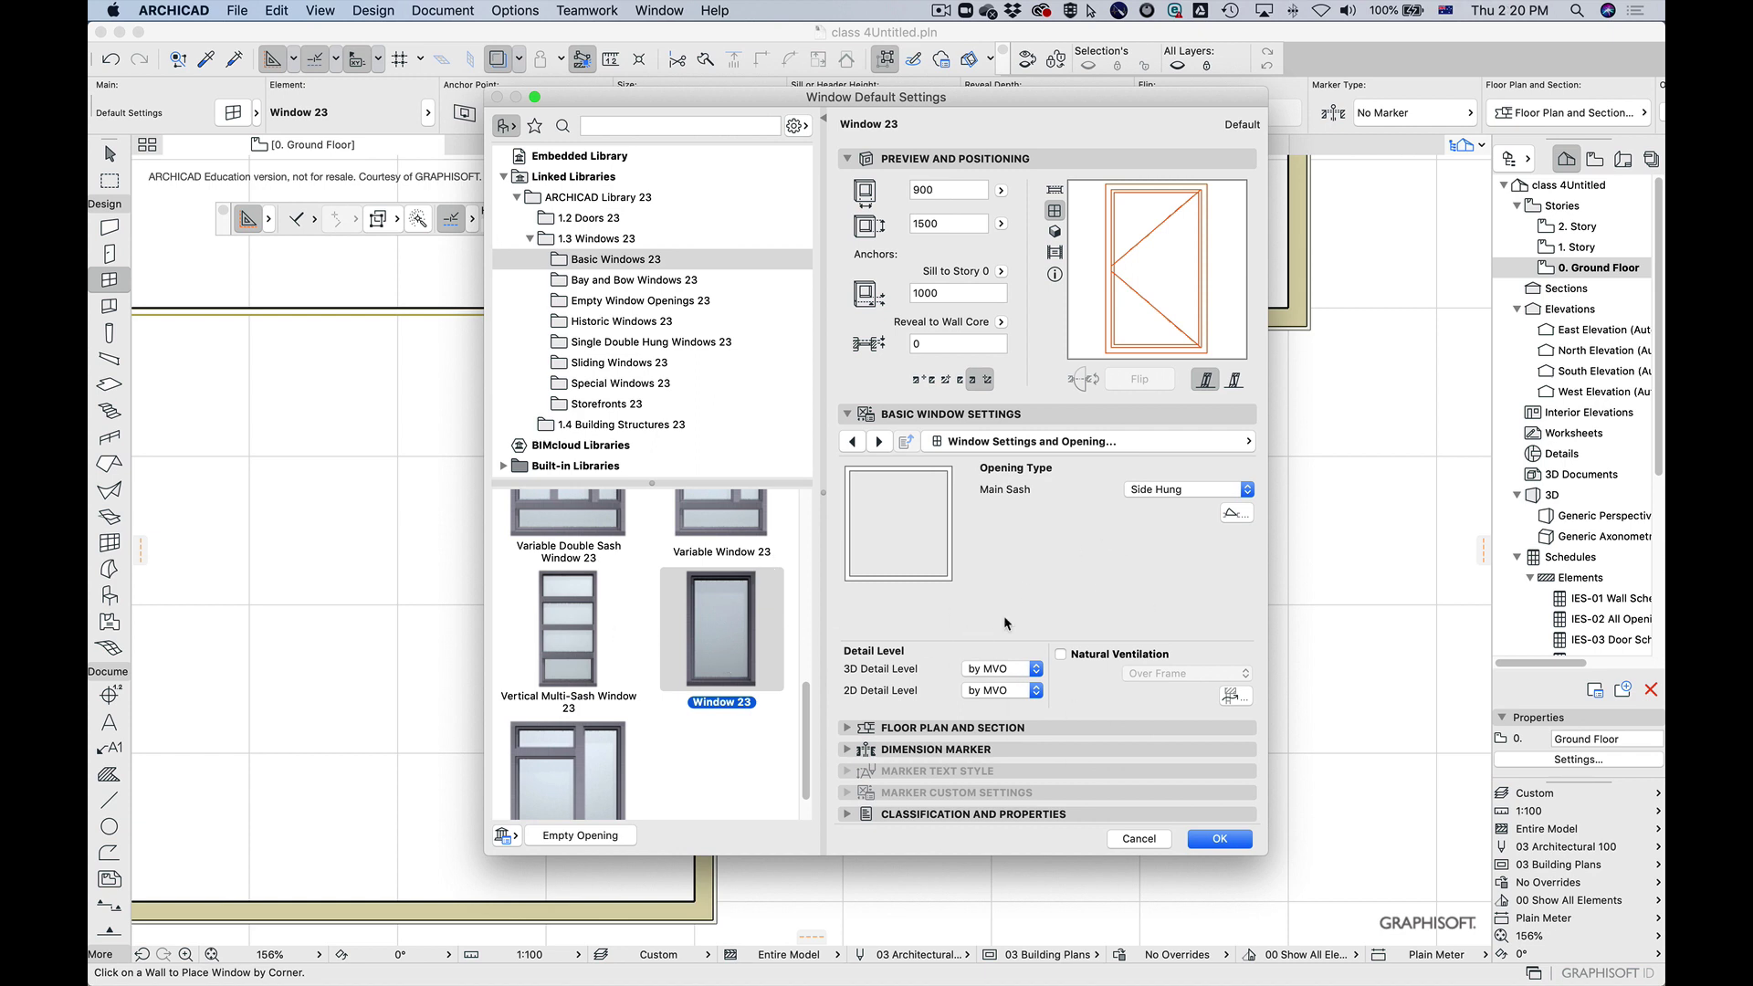
left_click(1046, 447)
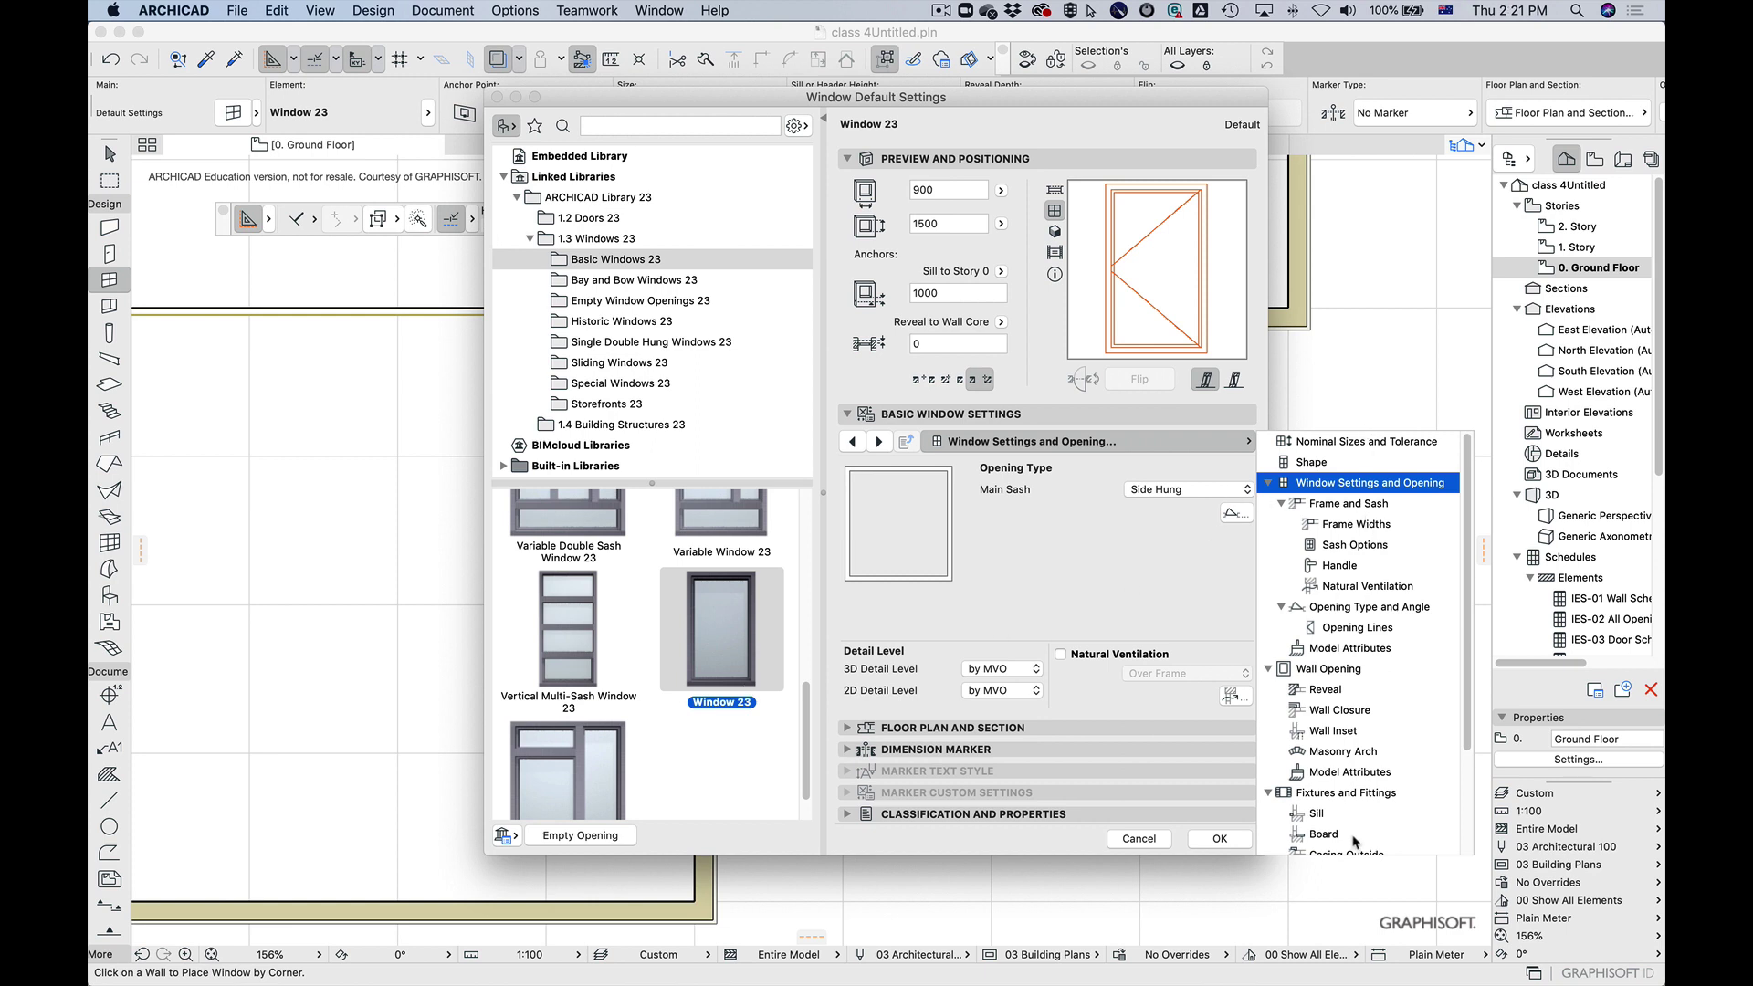
scroll(1355, 785, "down", 1)
scroll(1355, 767, "up", 2)
left_click(1109, 537)
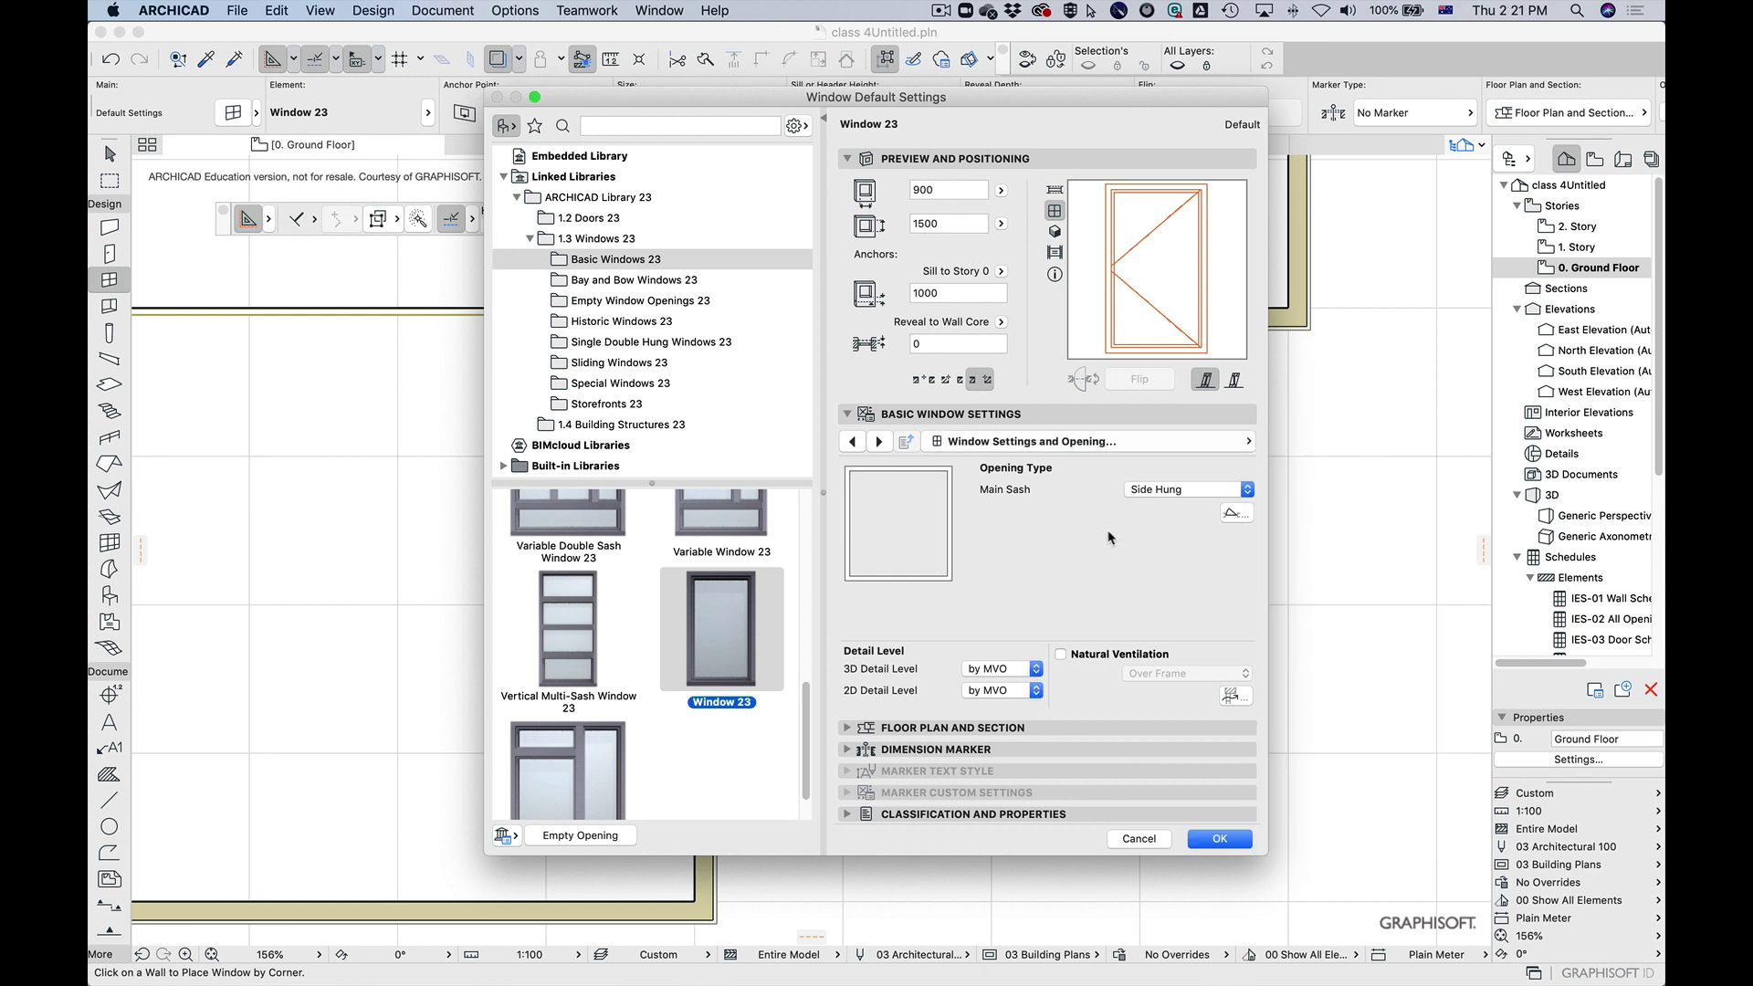
Step: Step through the basic window settings pages from Shape and Window Settings and Opening to Sash Options
left_click(879, 442)
left_click(853, 442)
left_click(853, 444)
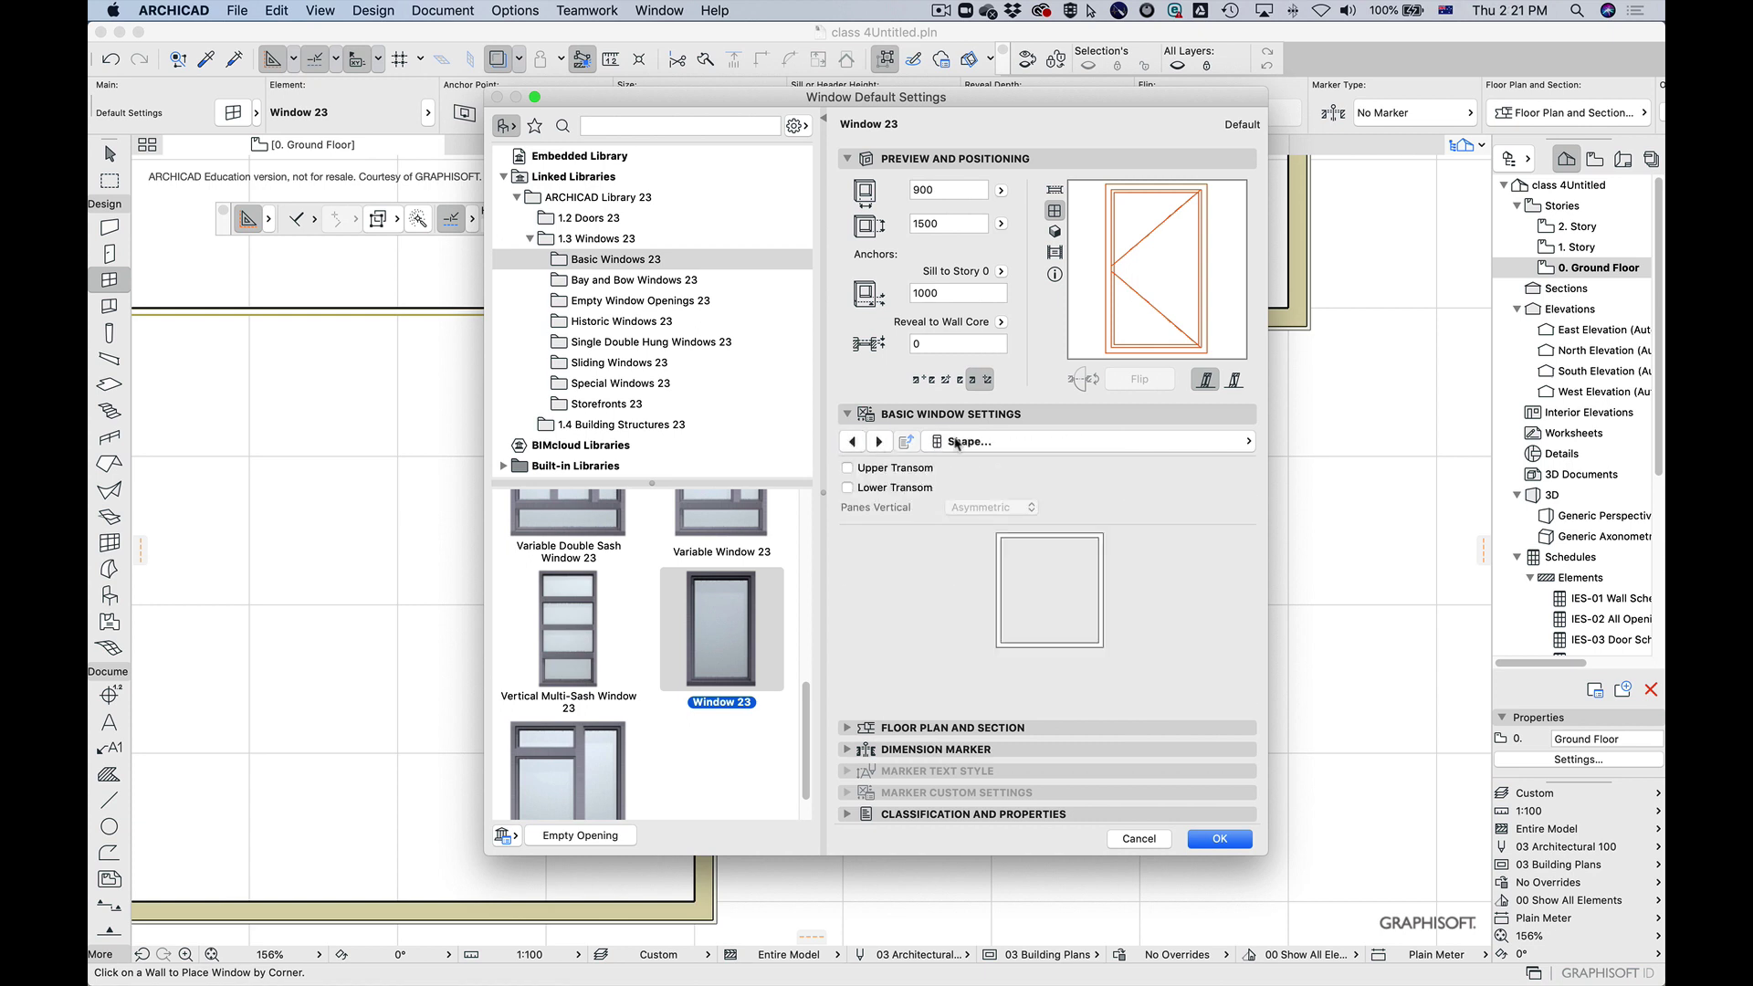
left_click(1242, 441)
left_click(896, 523)
left_click(887, 443)
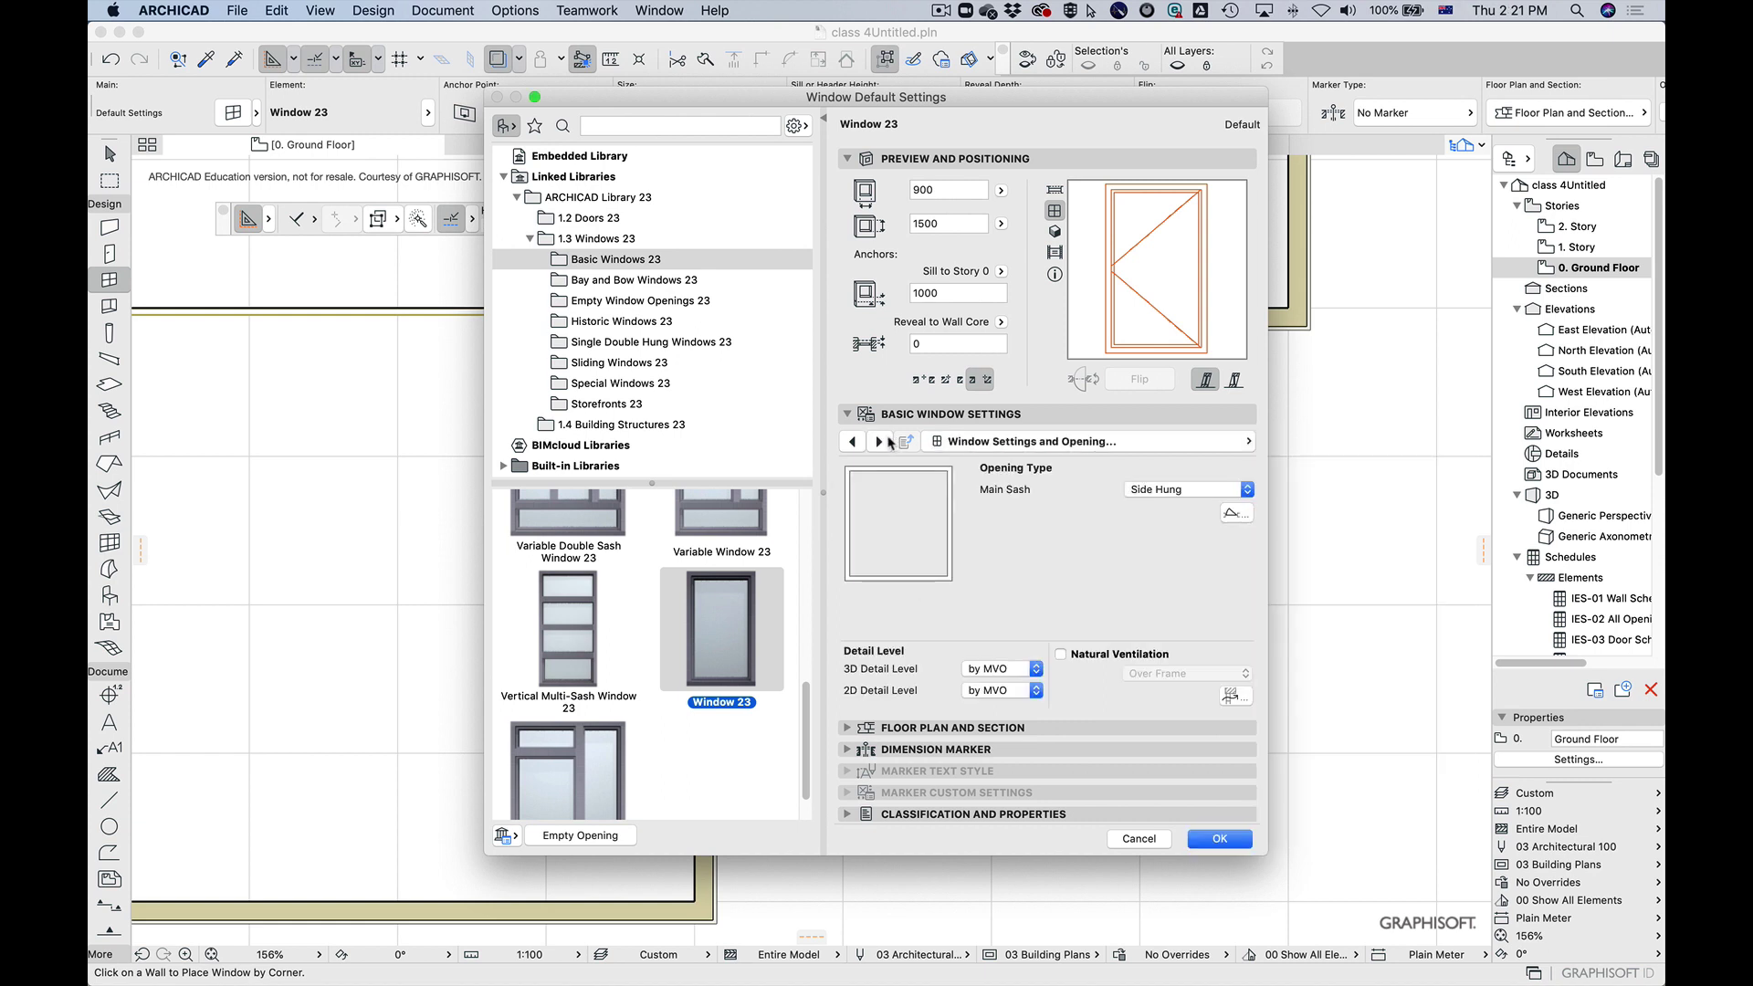
left_click(888, 443)
left_click(880, 442)
left_click(881, 442)
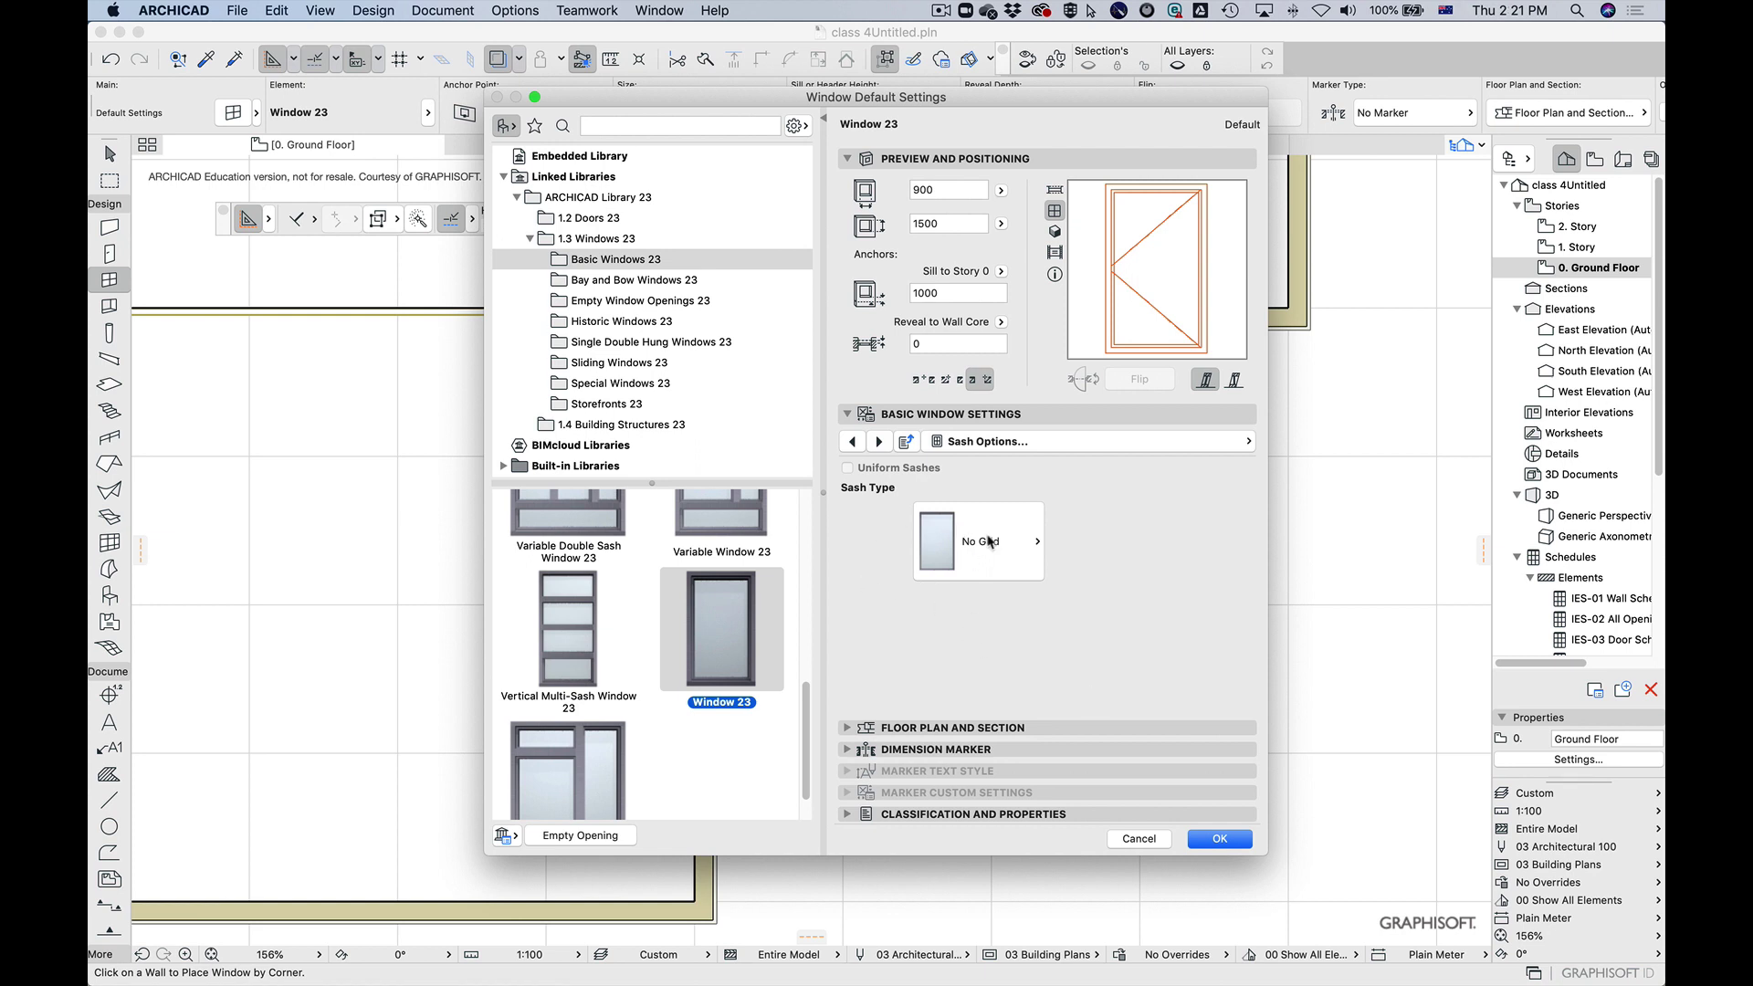
Step: Set the sash type to Vent Sash and compare its plan, elevation, 3D and picture previews
left_click(989, 543)
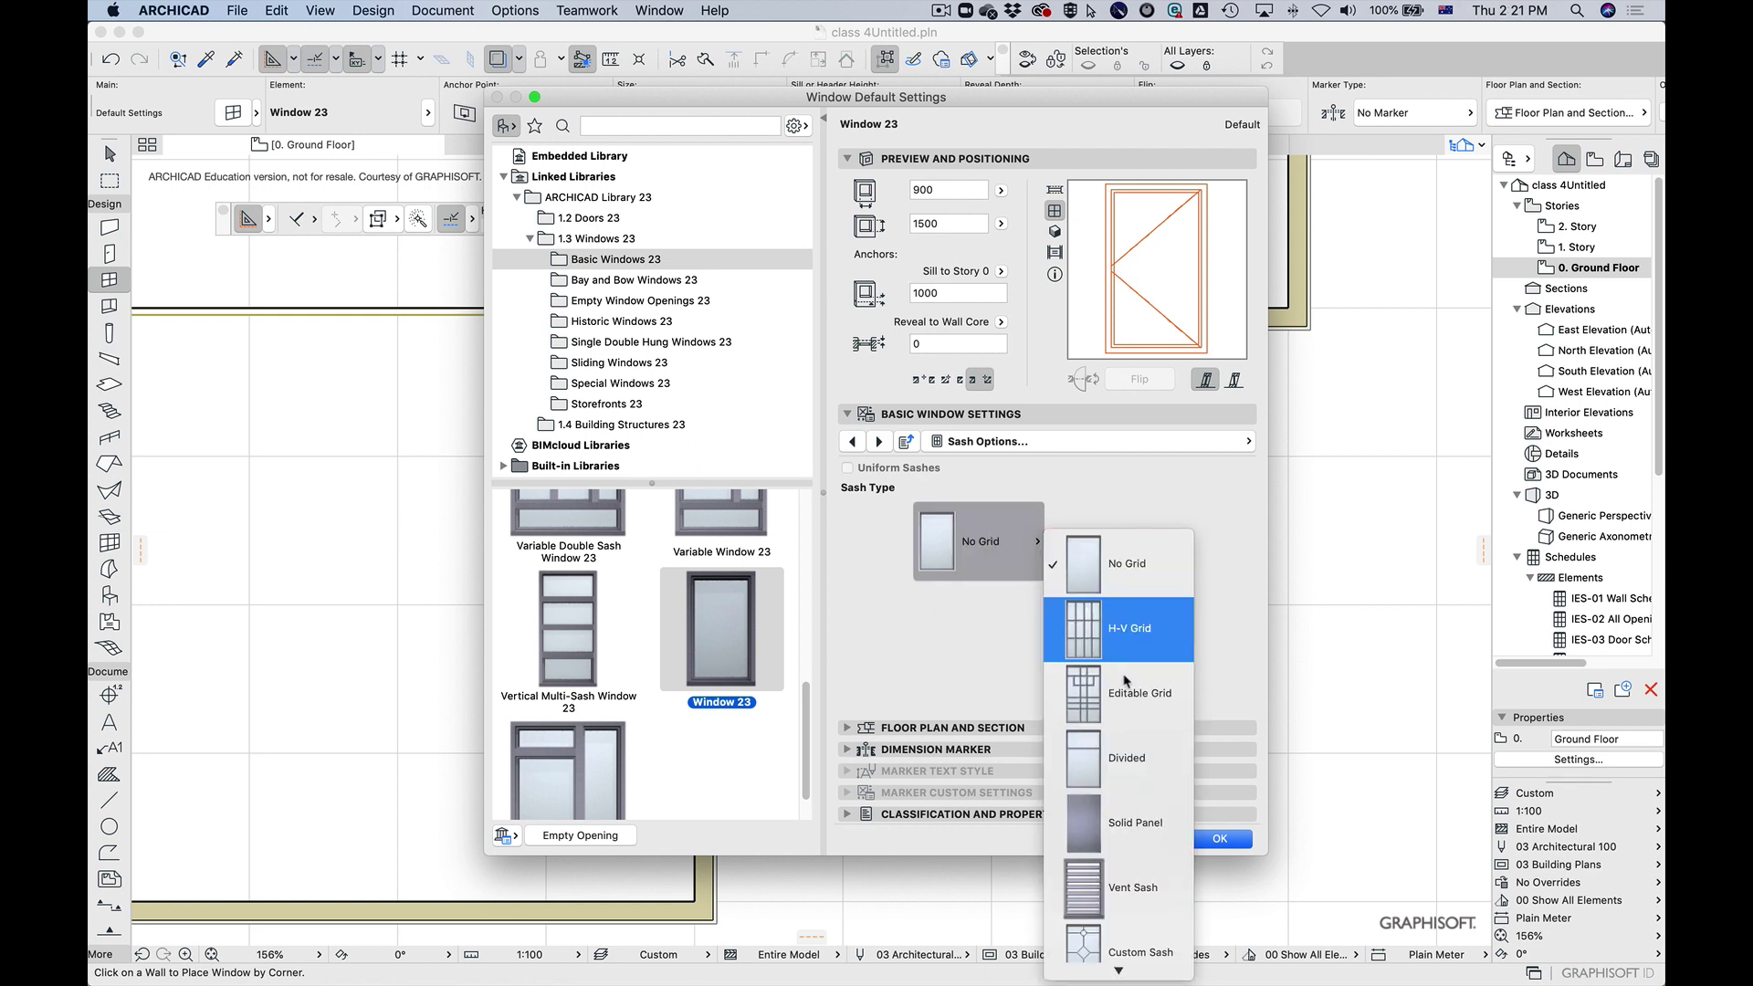
left_click(1136, 885)
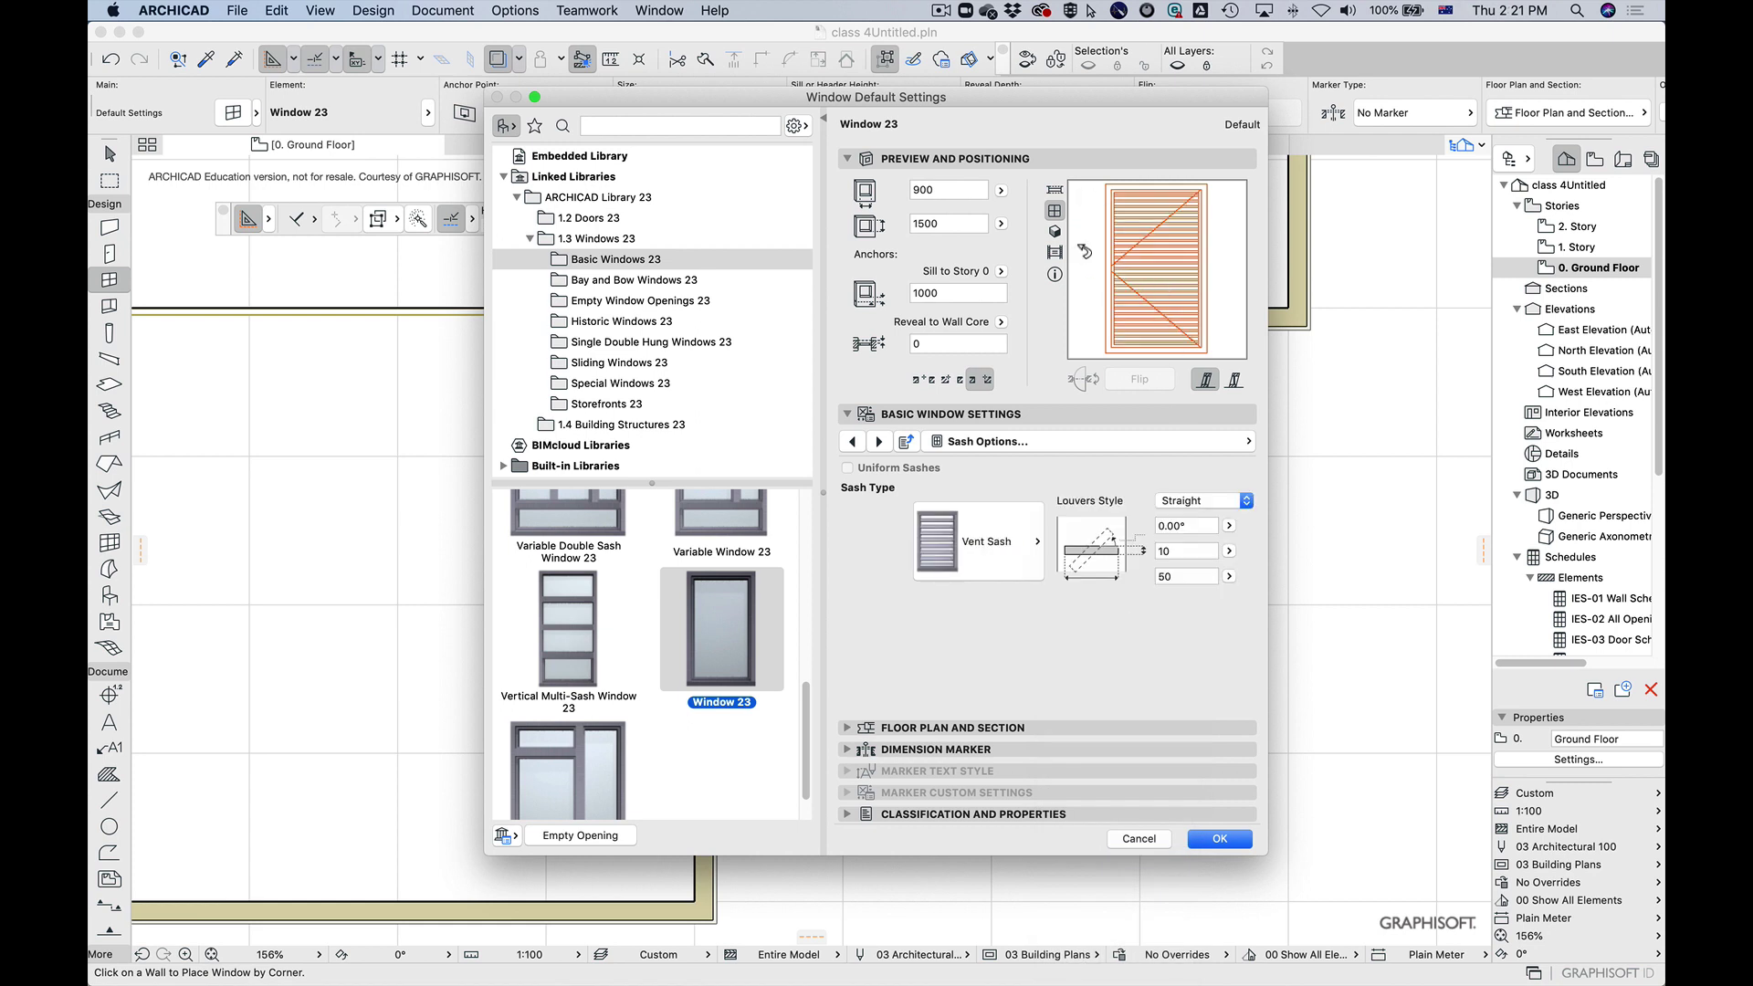
left_click(1055, 231)
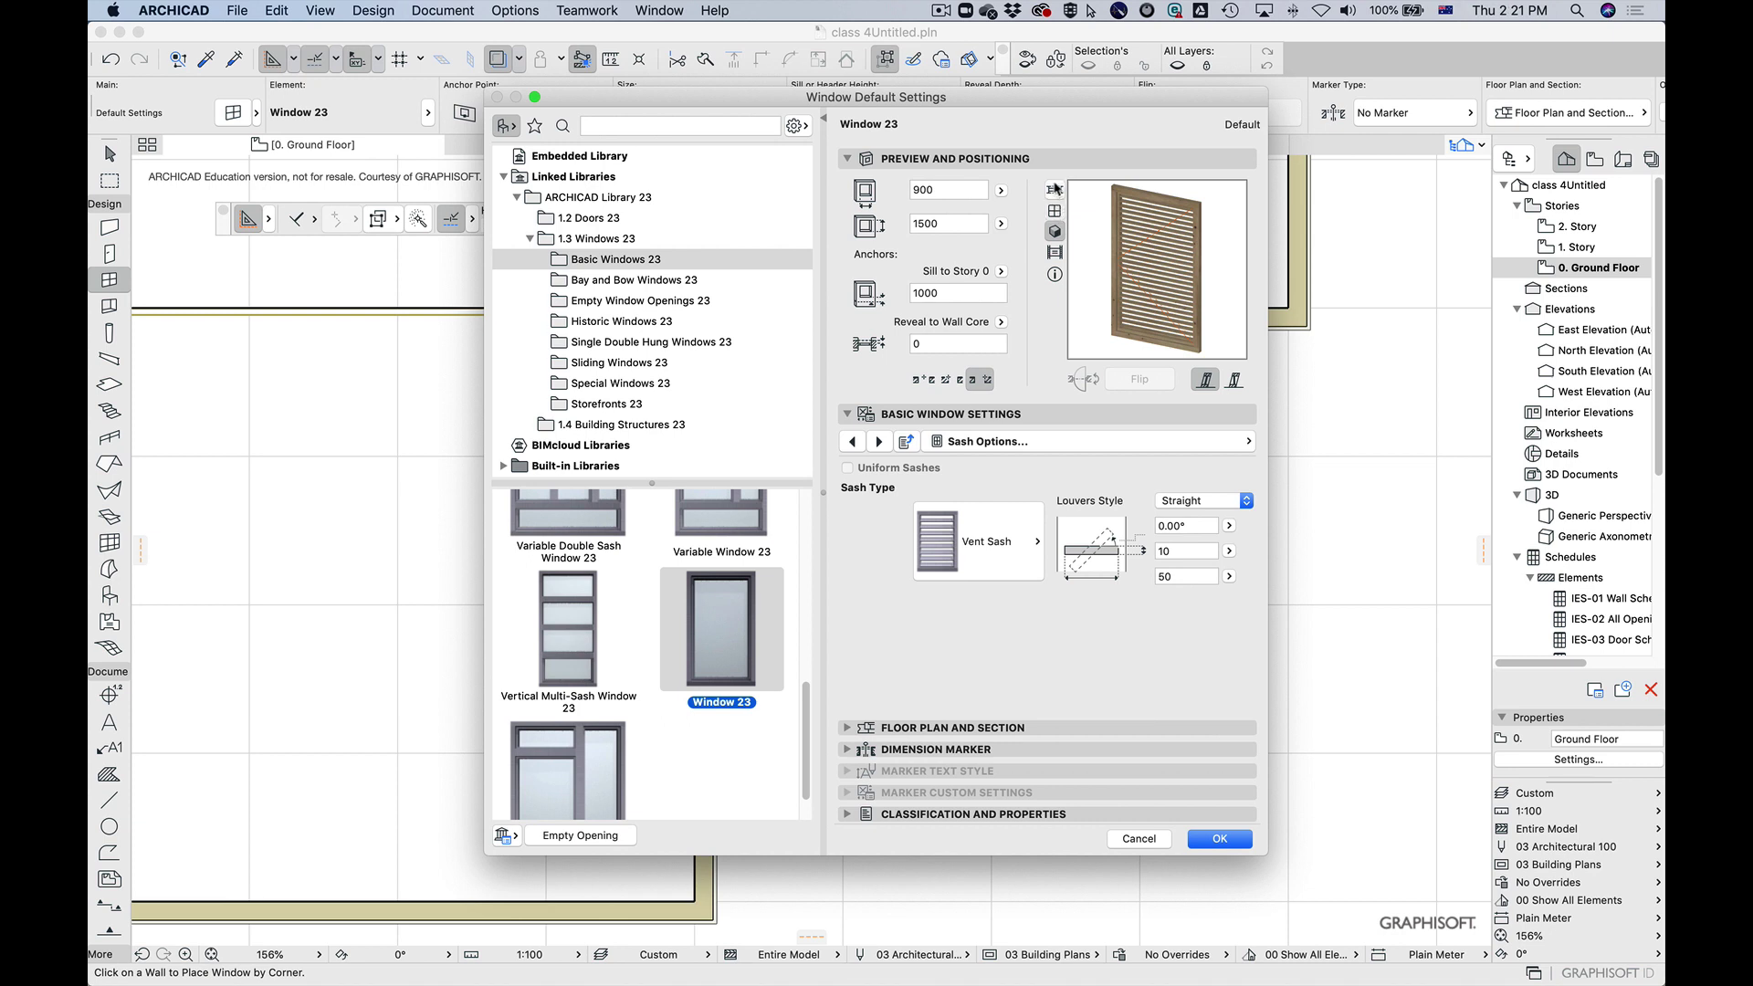
left_click(1055, 190)
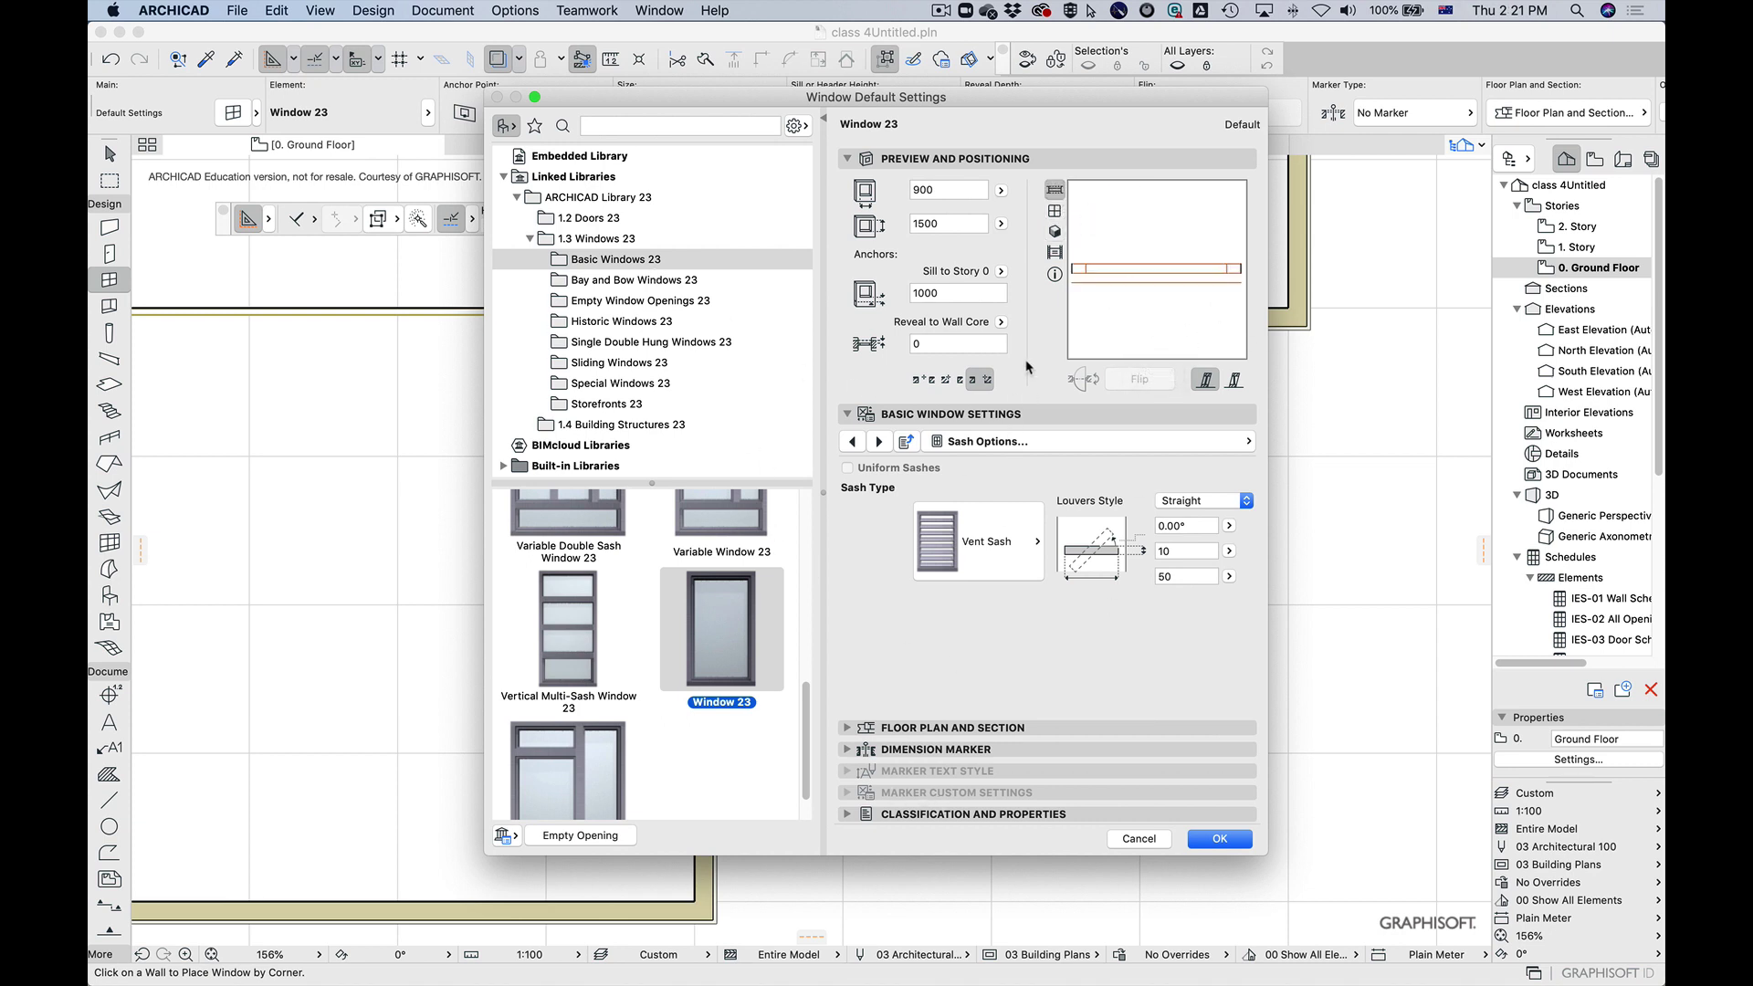
left_click(1054, 210)
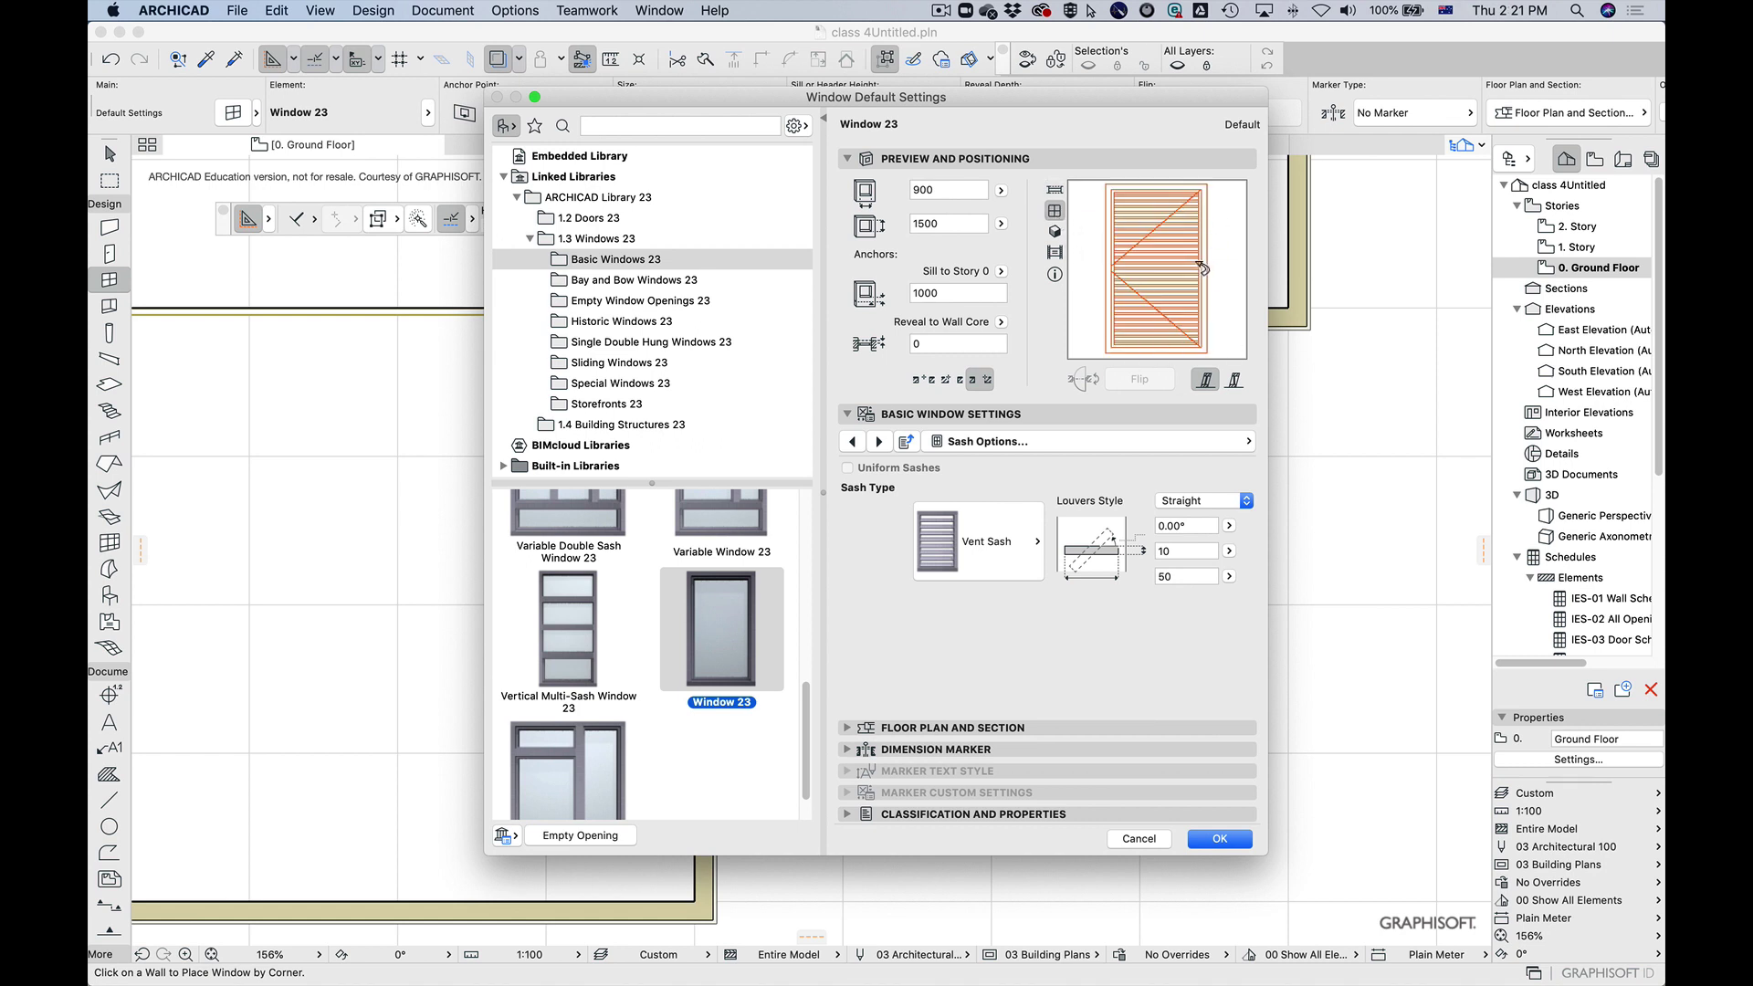
left_click(1056, 232)
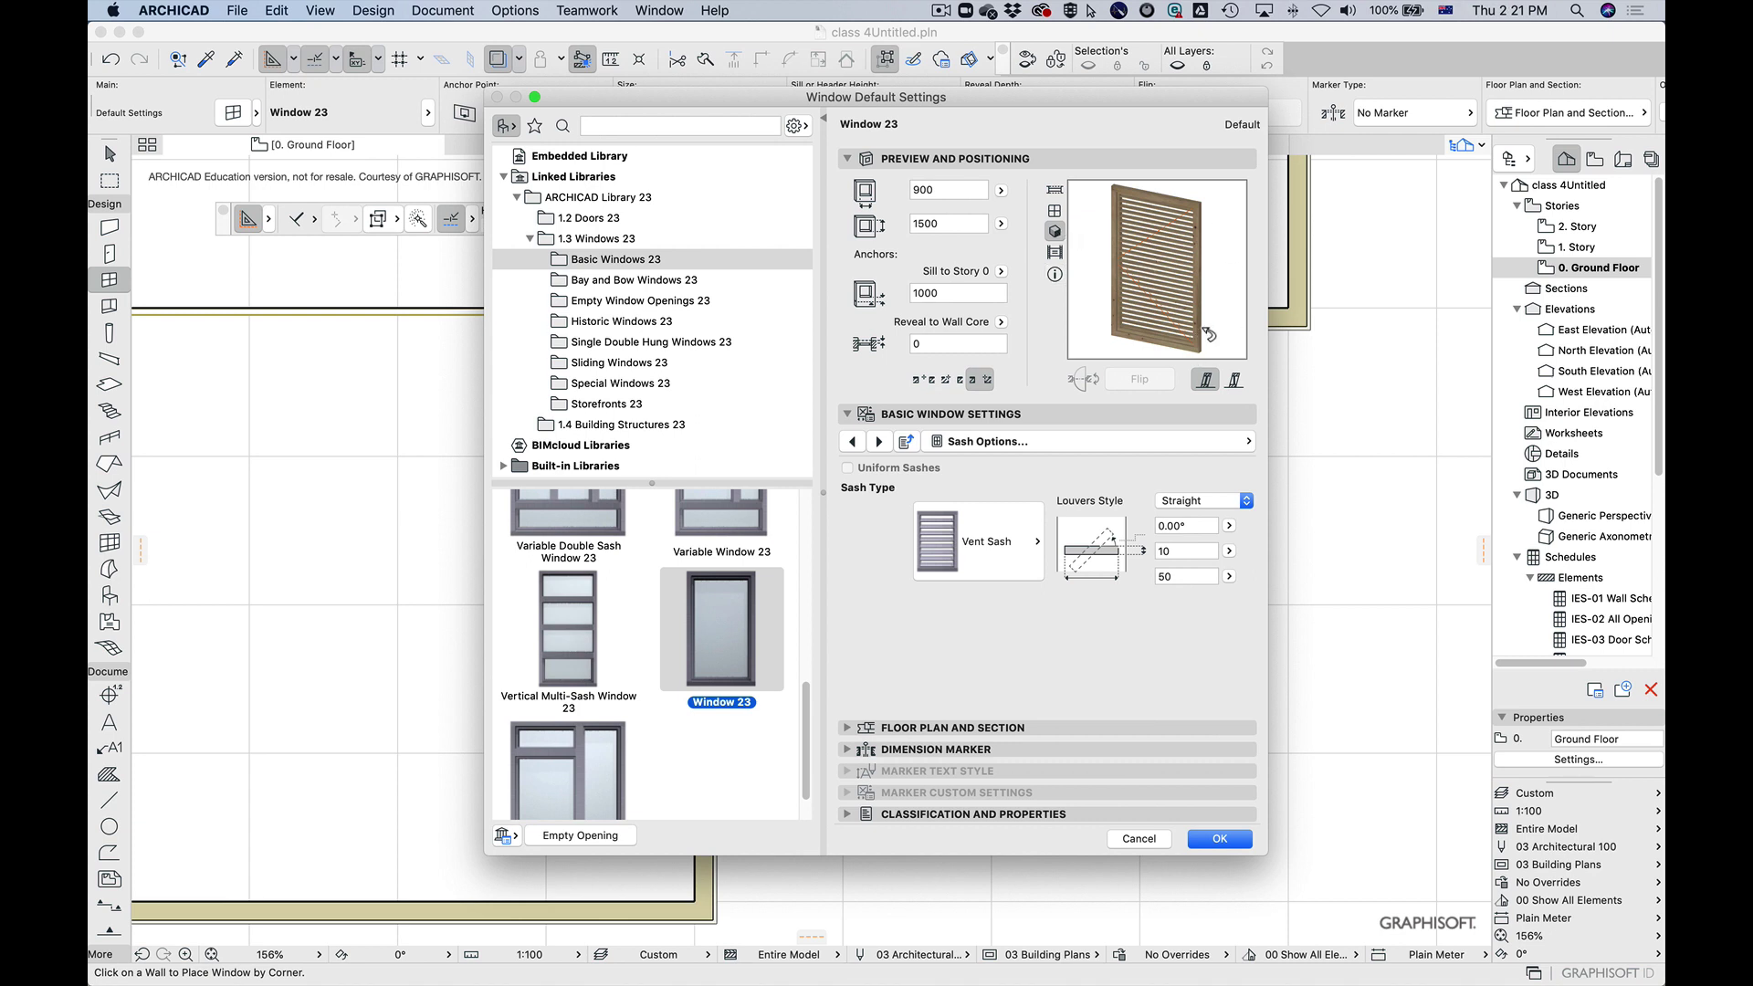
left_click(1057, 255)
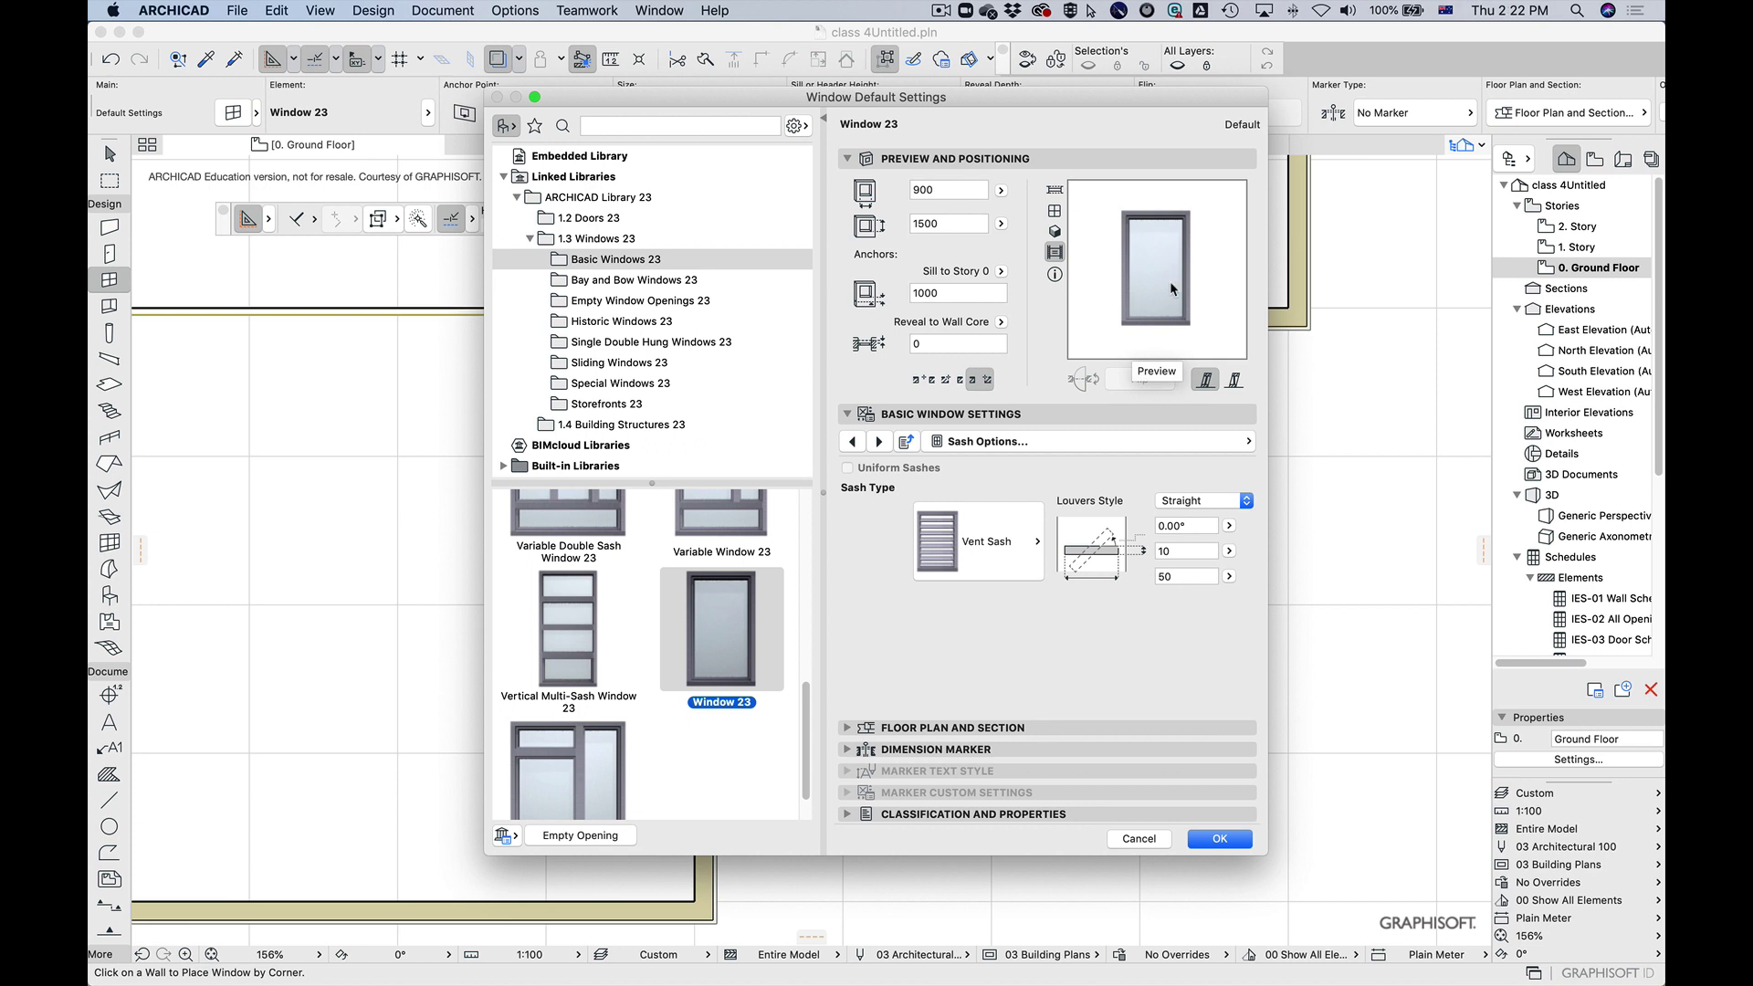
left_click(1055, 231)
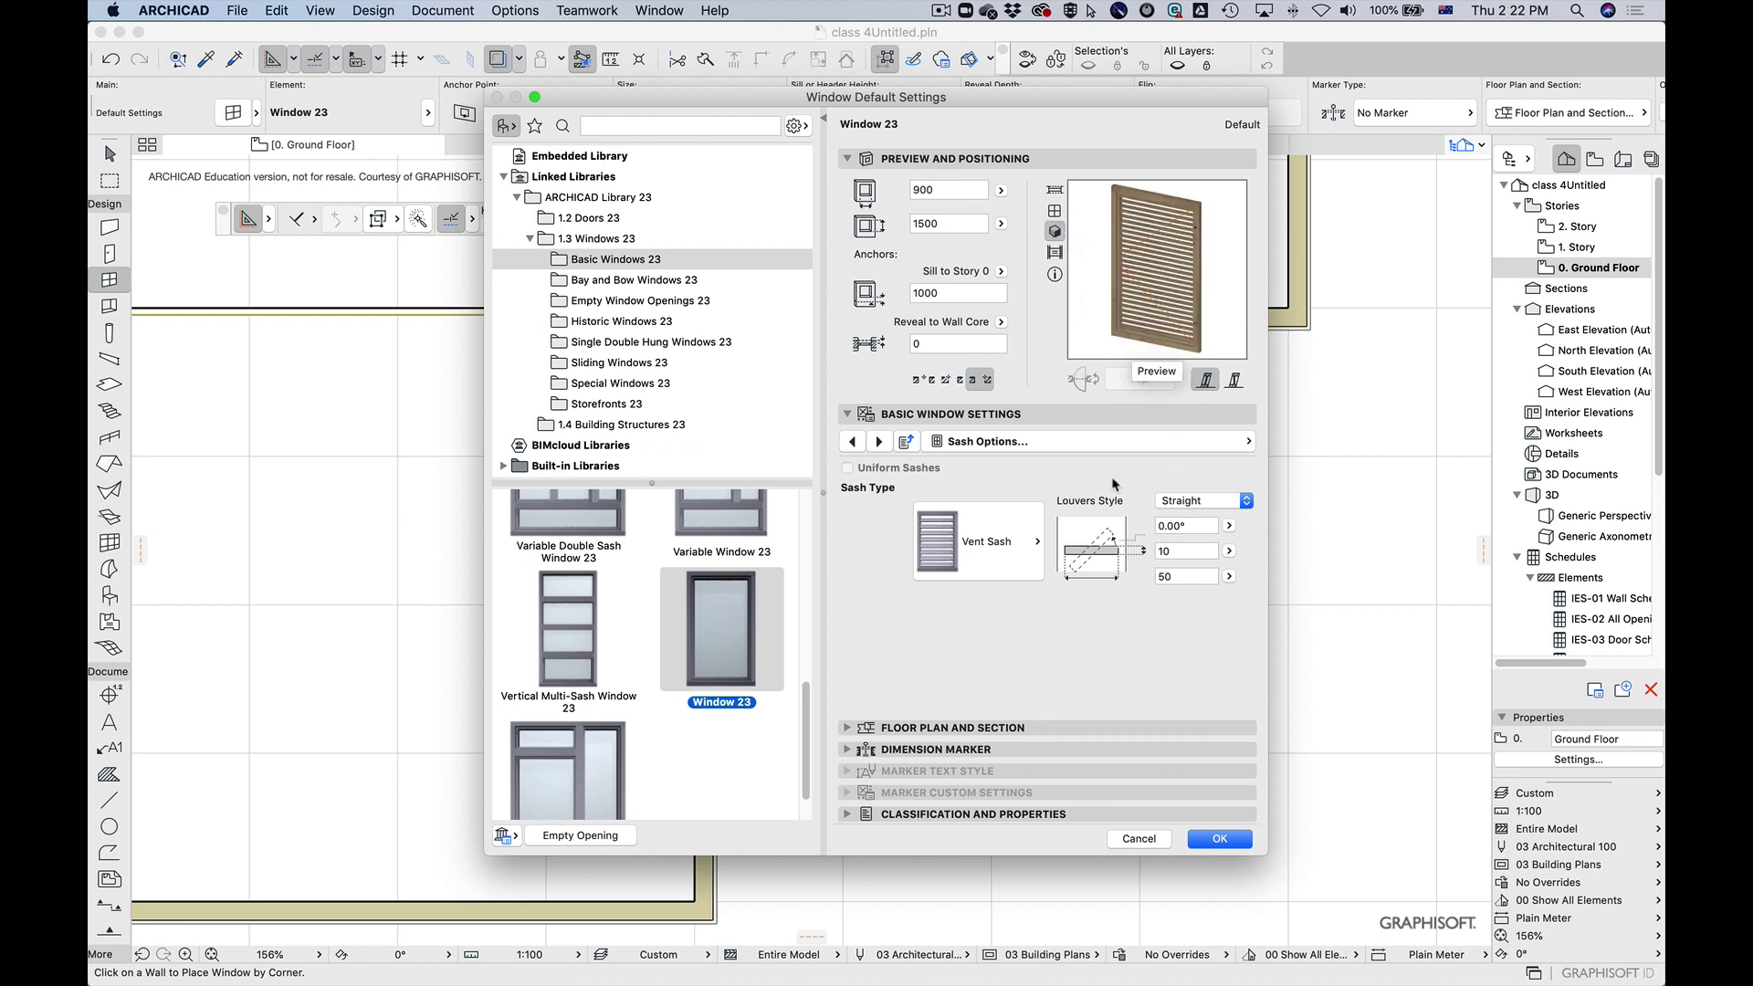
left_click_drag(1220, 296, 1224, 285)
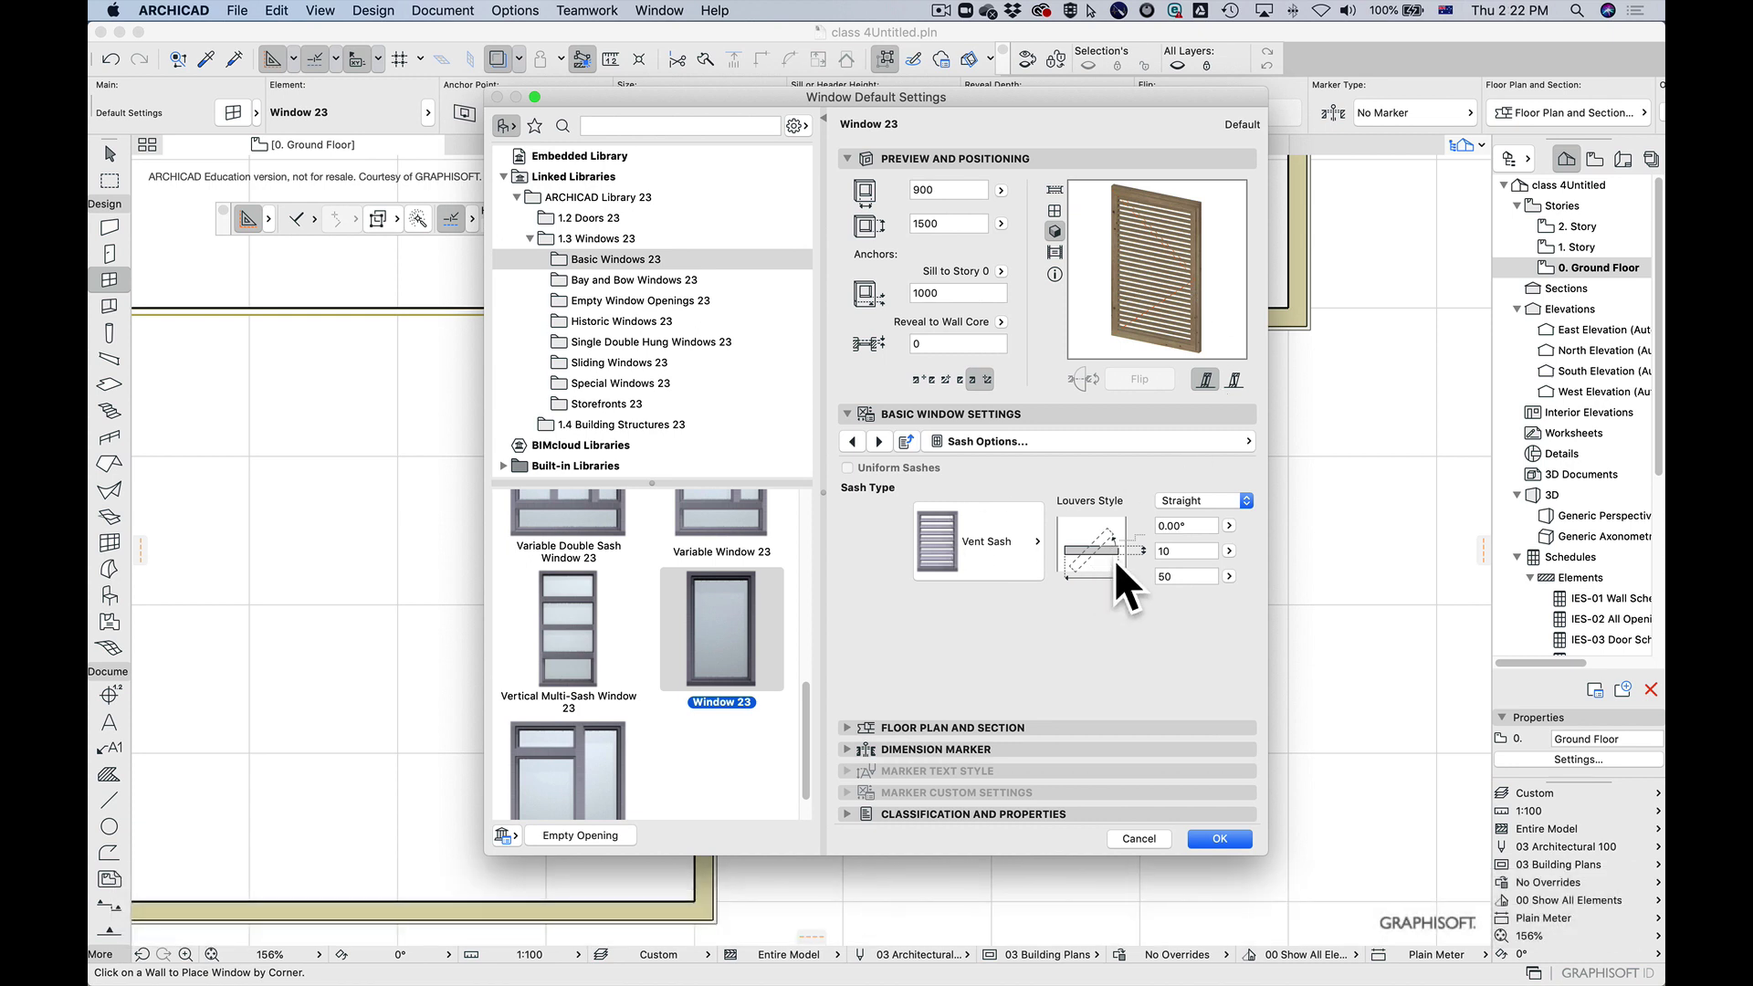
Step: Try the Z-Profile louver style on the vent sash and switch it back to Straight
left_click(1187, 502)
left_click(1189, 540)
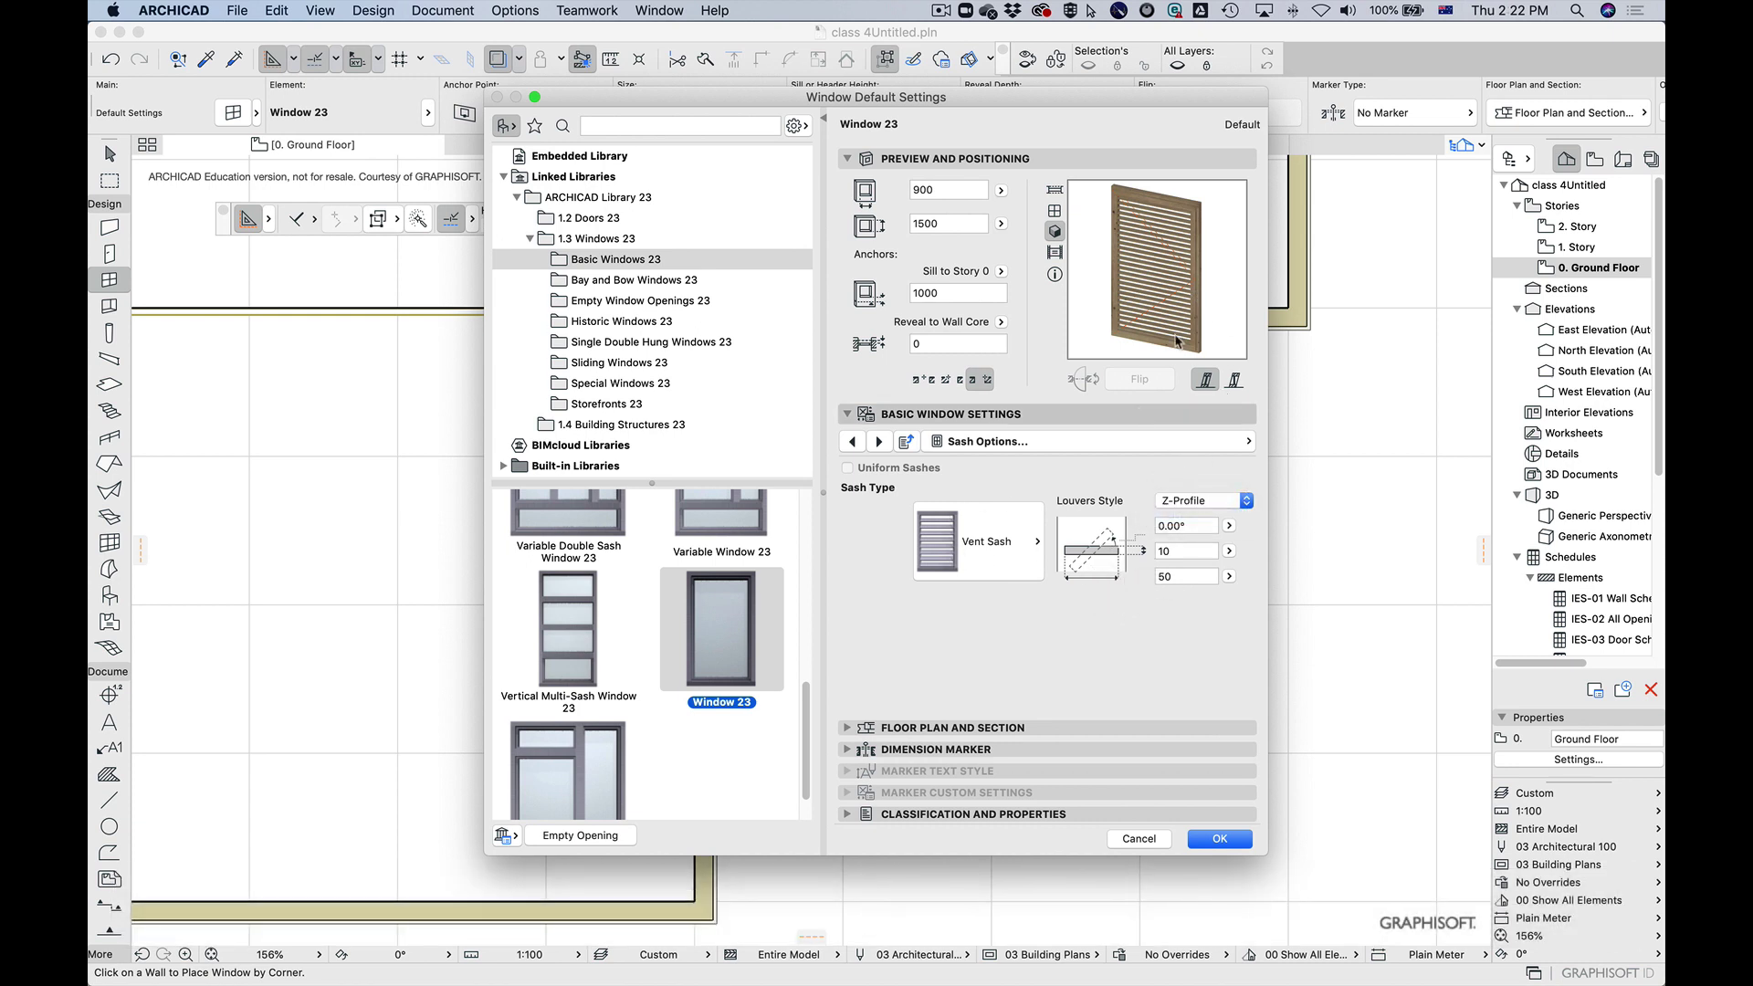
left_click(1222, 501)
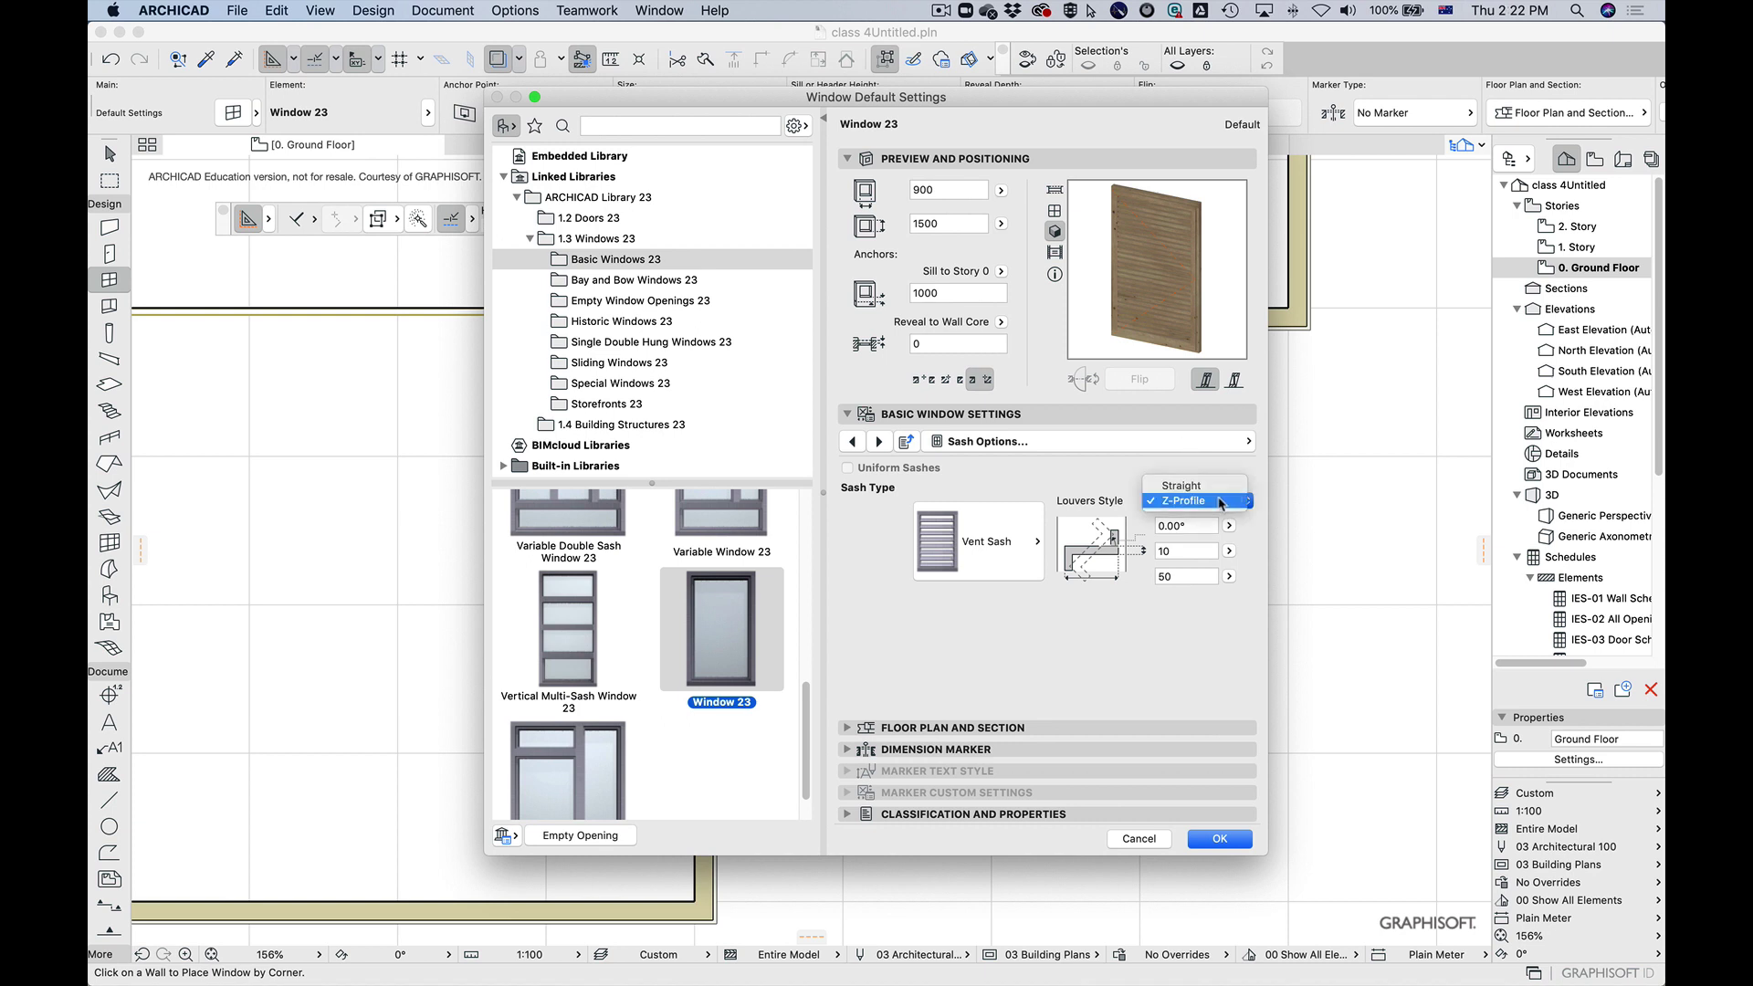
left_click(1218, 487)
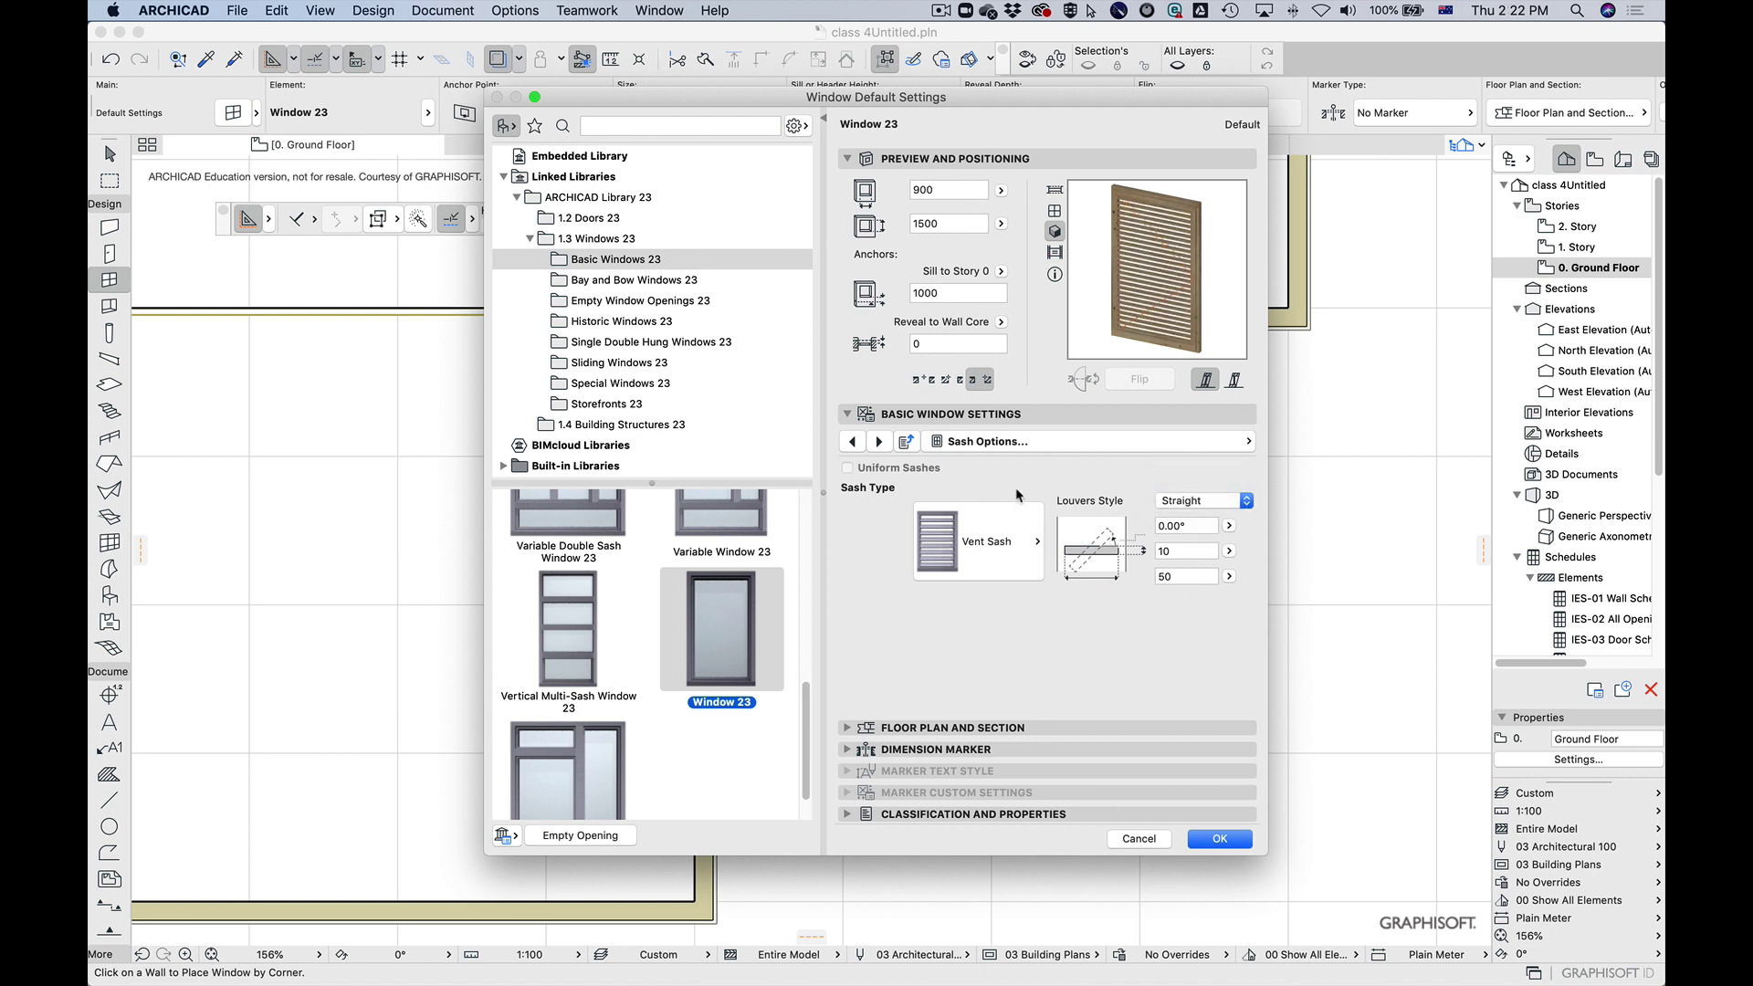
left_click(1036, 437)
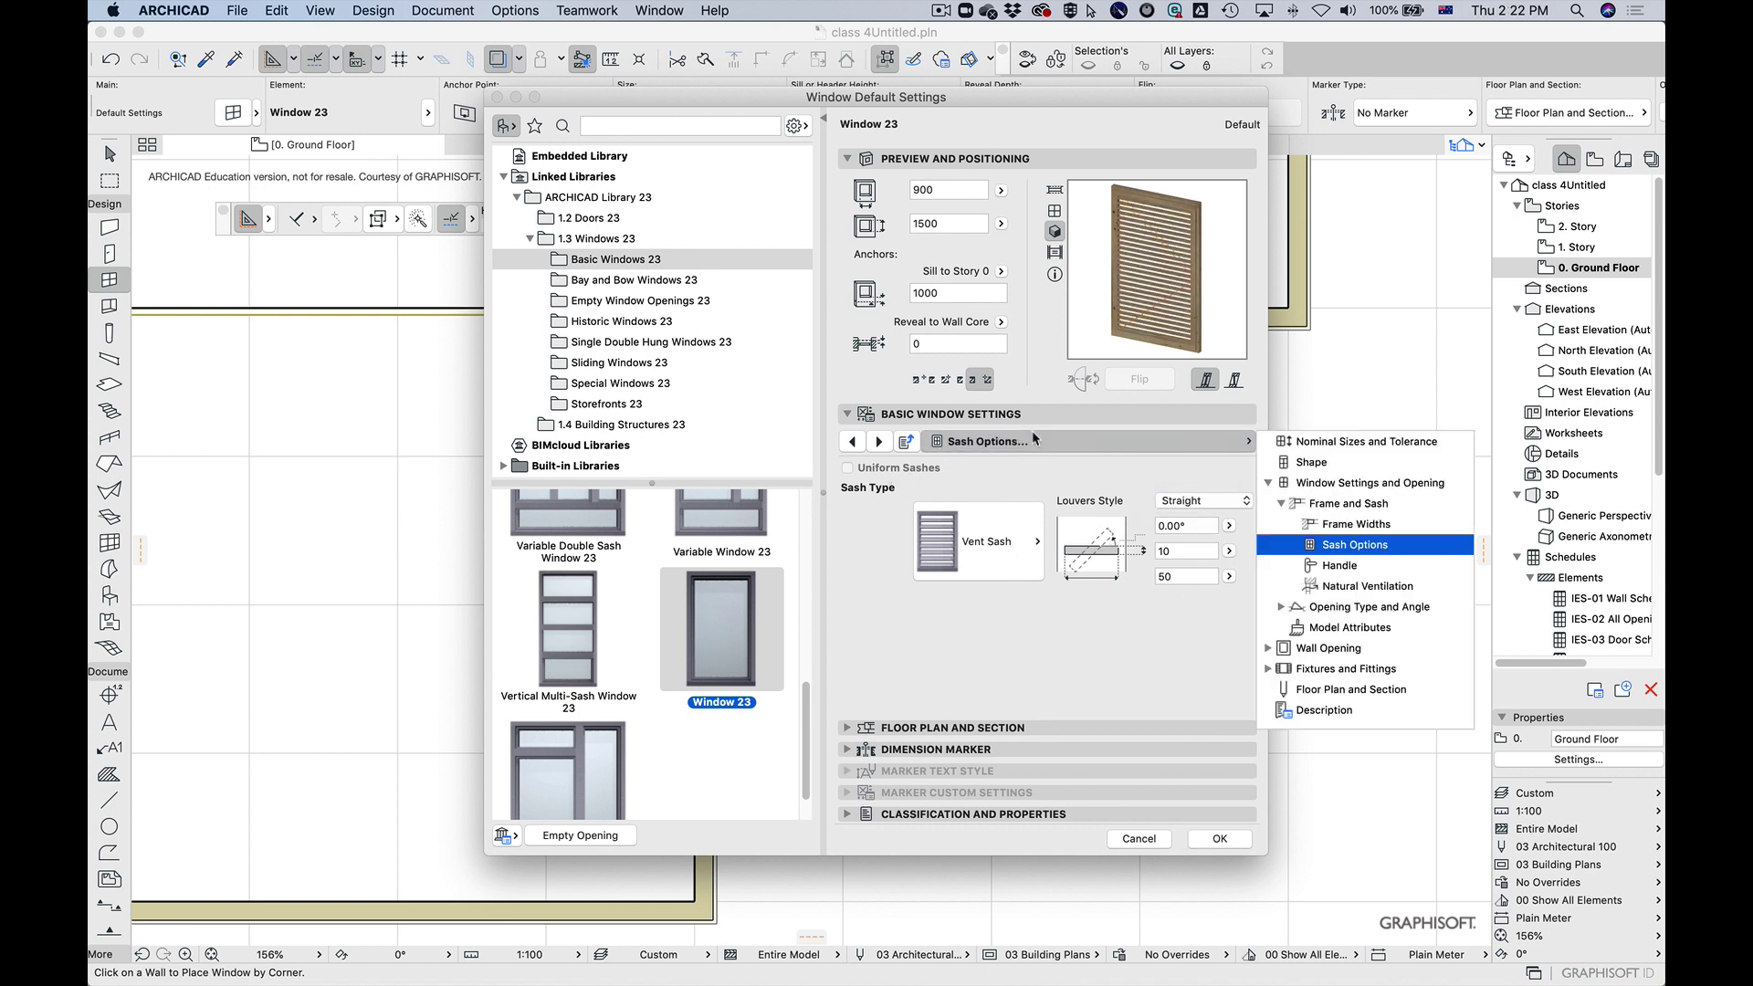
left_click(1037, 435)
Step: Change the sash type to H-V Grid with 2 panes vertically and 2 horizontally
left_click(986, 542)
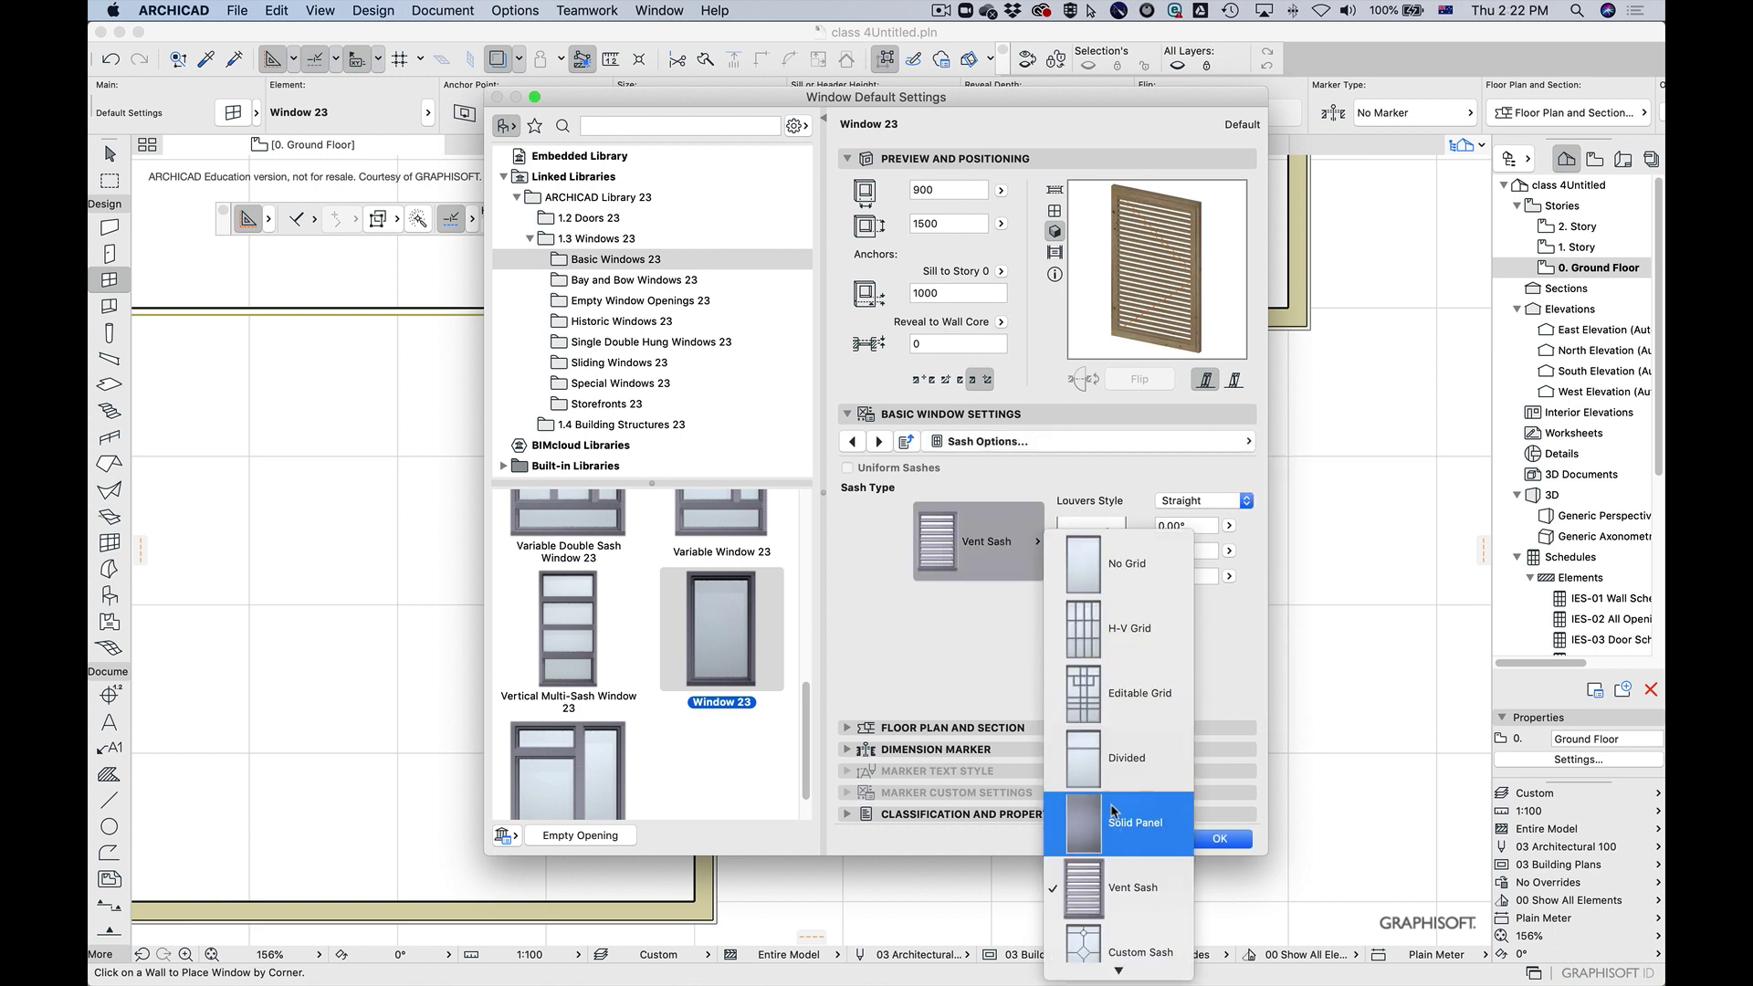
left_click(1122, 636)
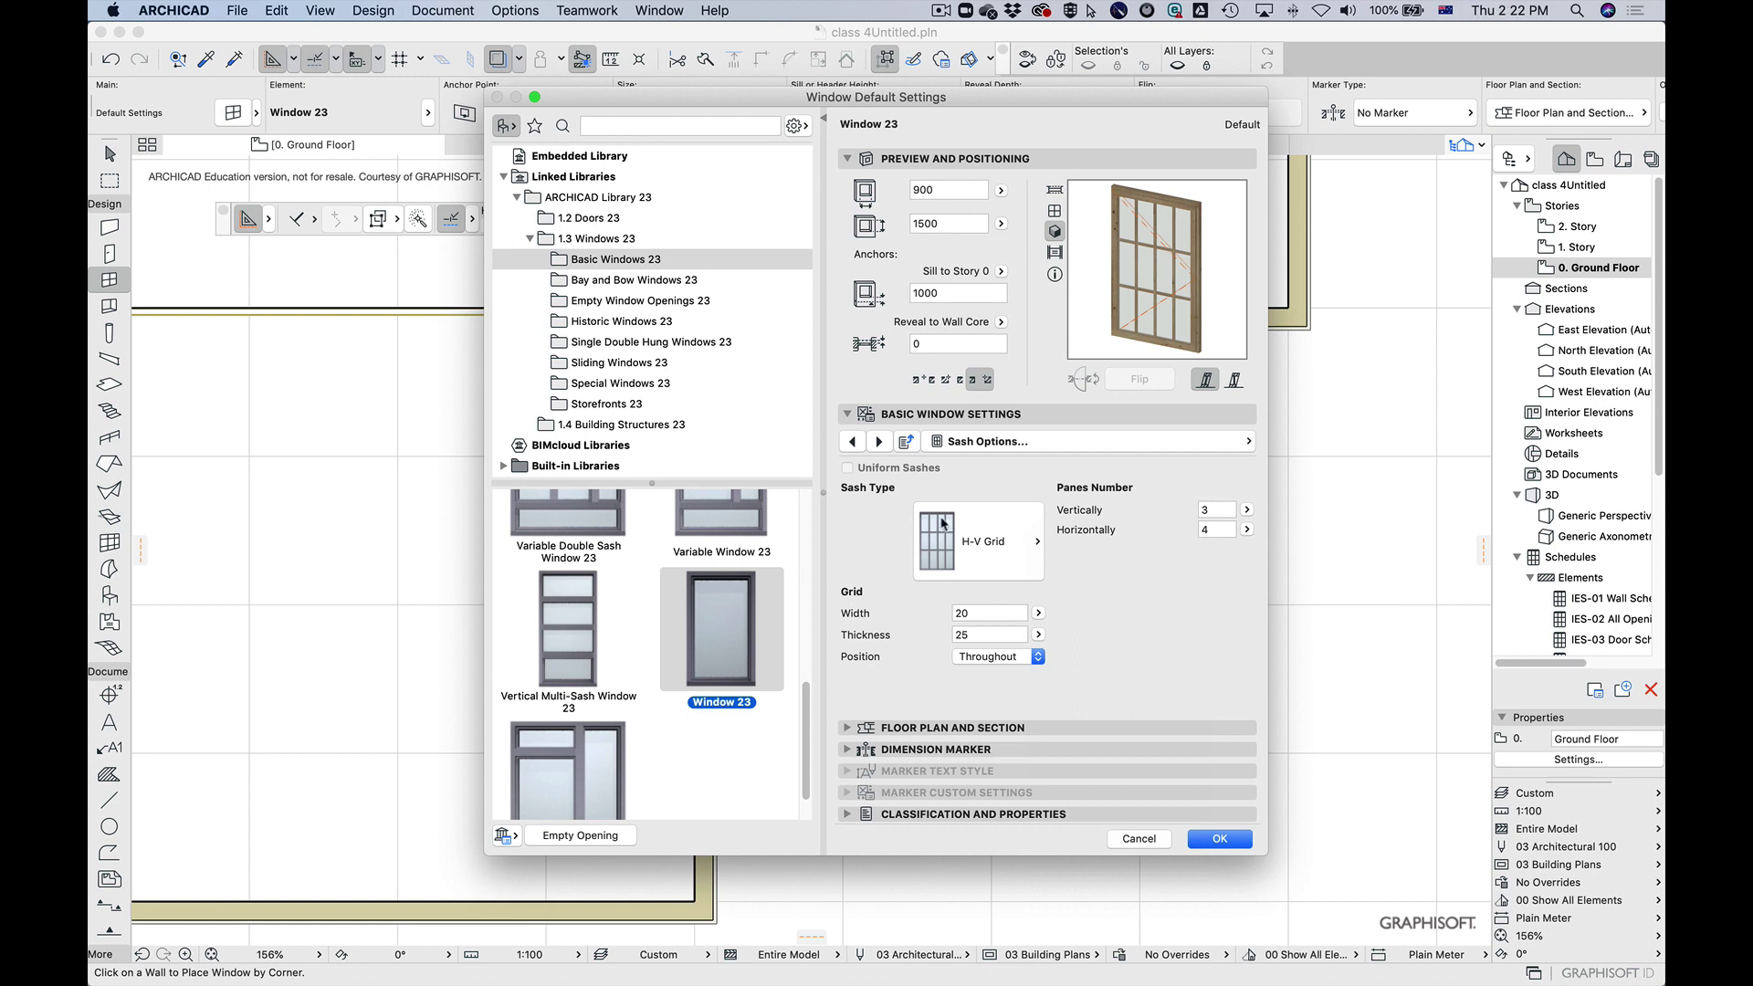
left_click(1216, 516)
type("2")
left_click(1220, 530)
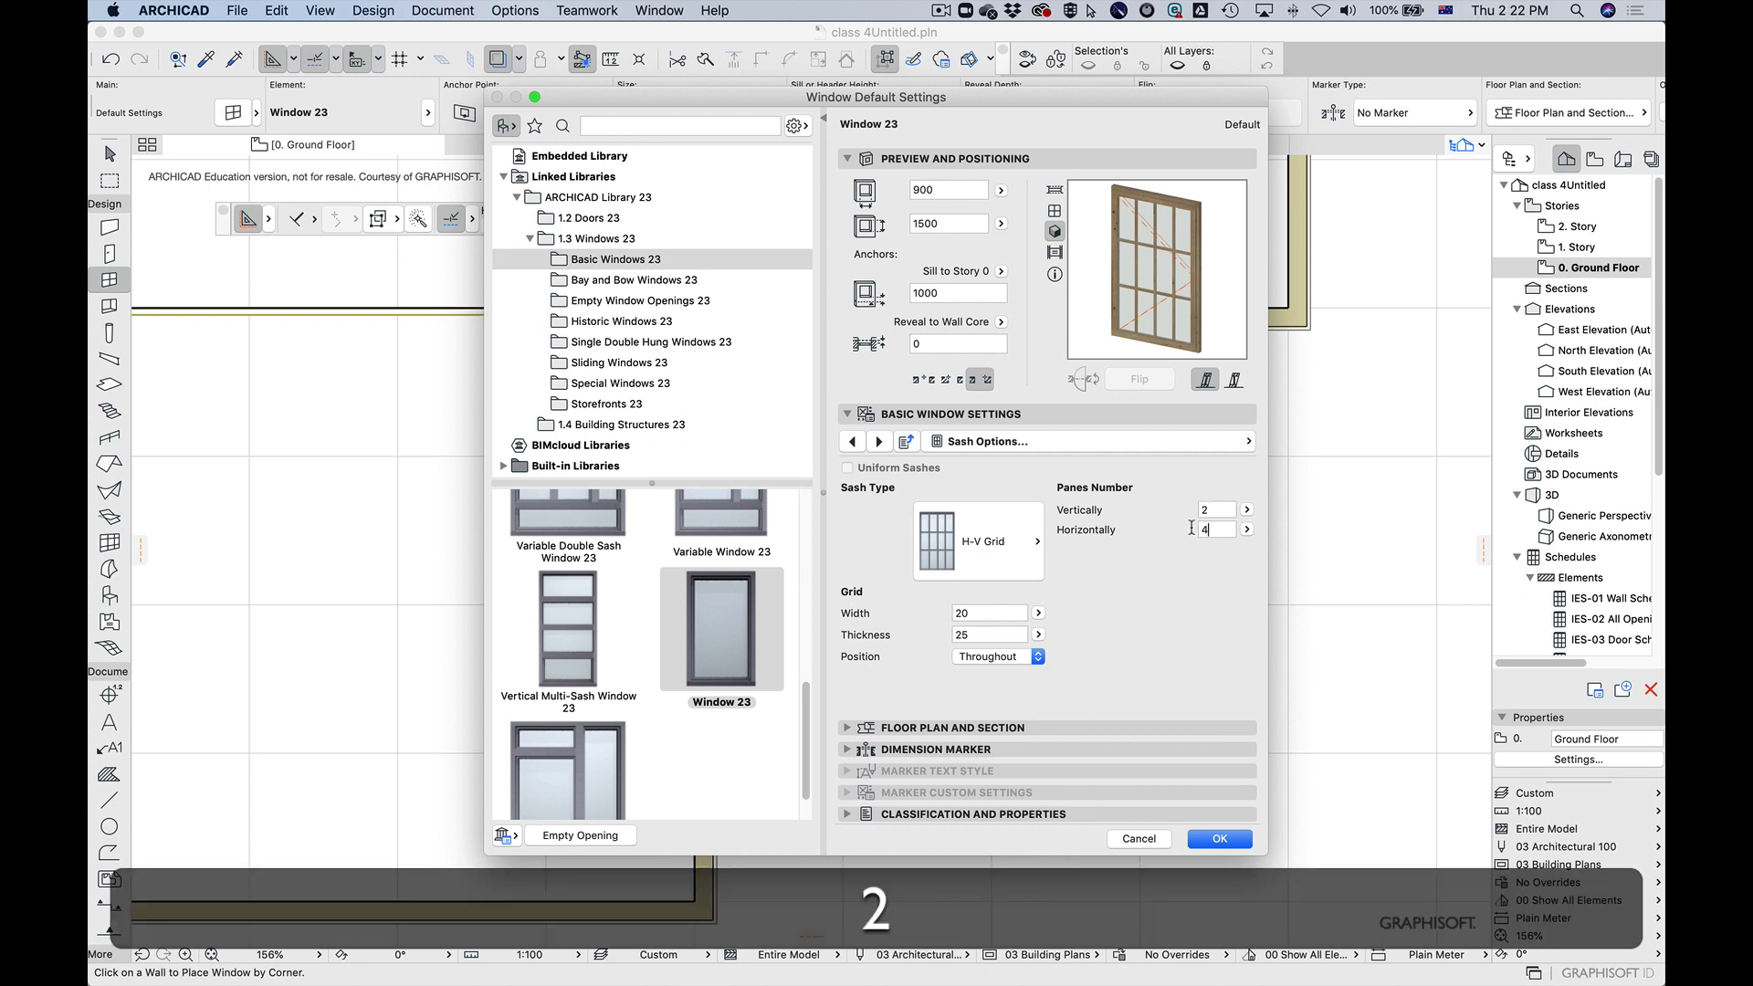
type("2")
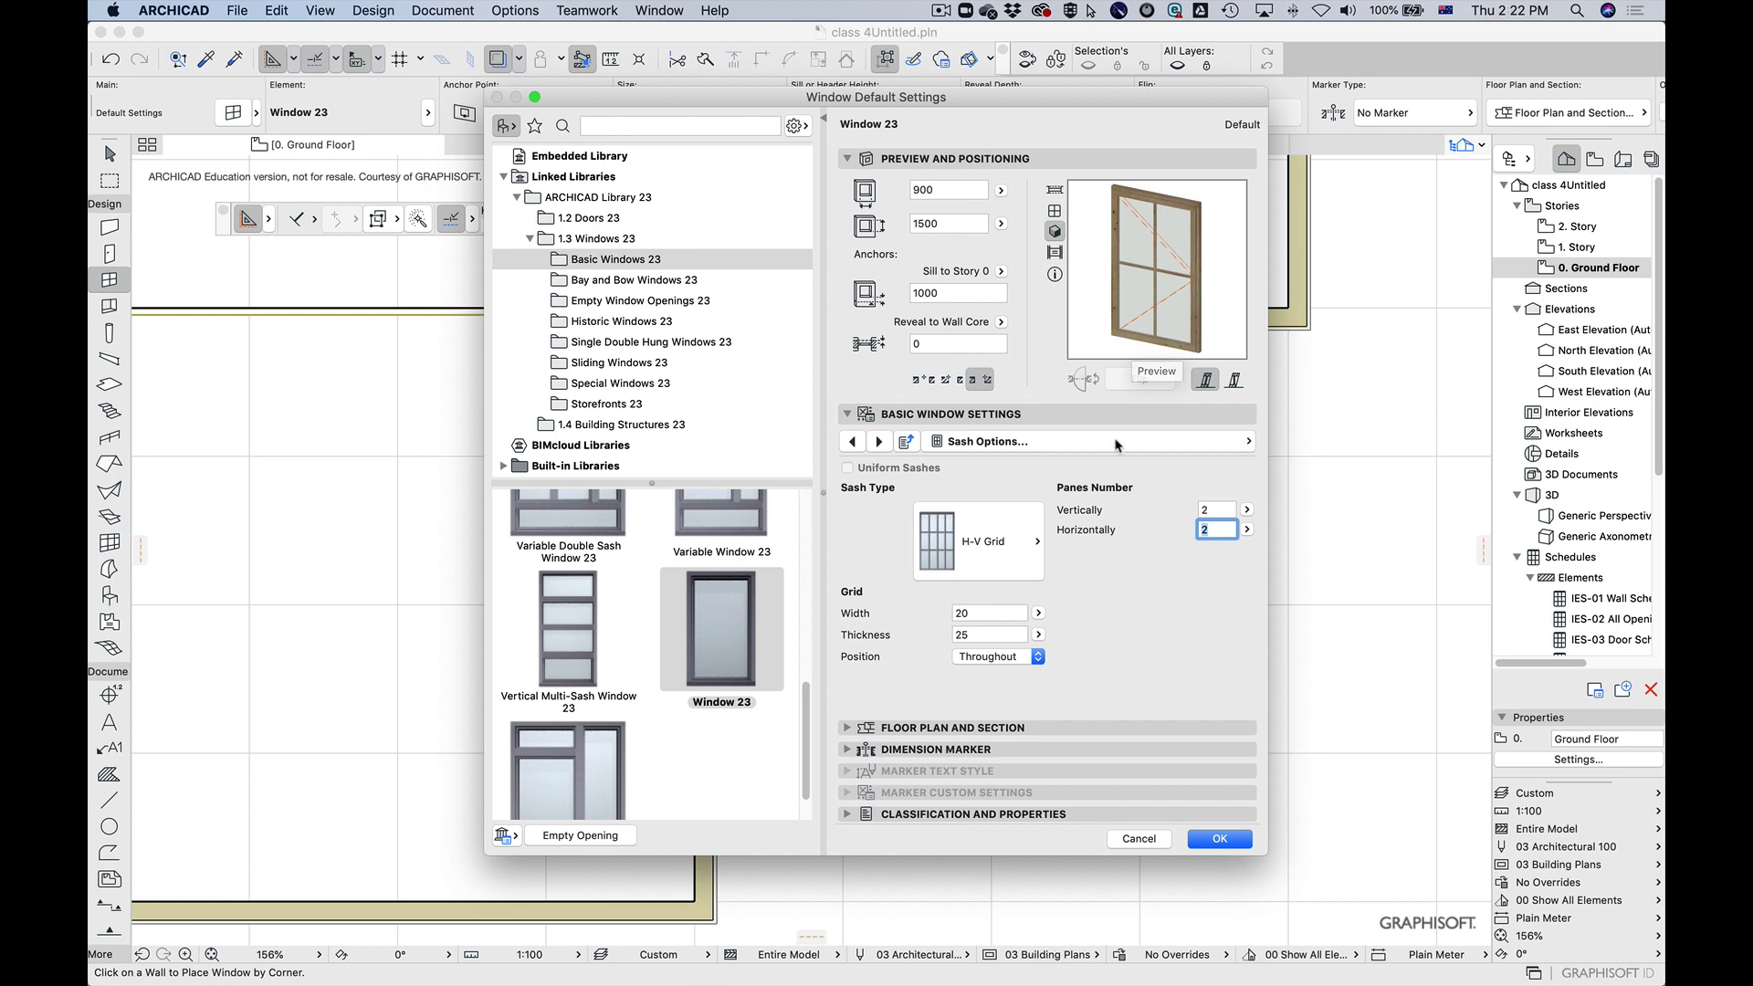
Step: Change the sash type to Divided and set its upper part to 2 panes vertically and 2 horizontally
left_click(993, 515)
left_click(973, 518)
left_click(1011, 545)
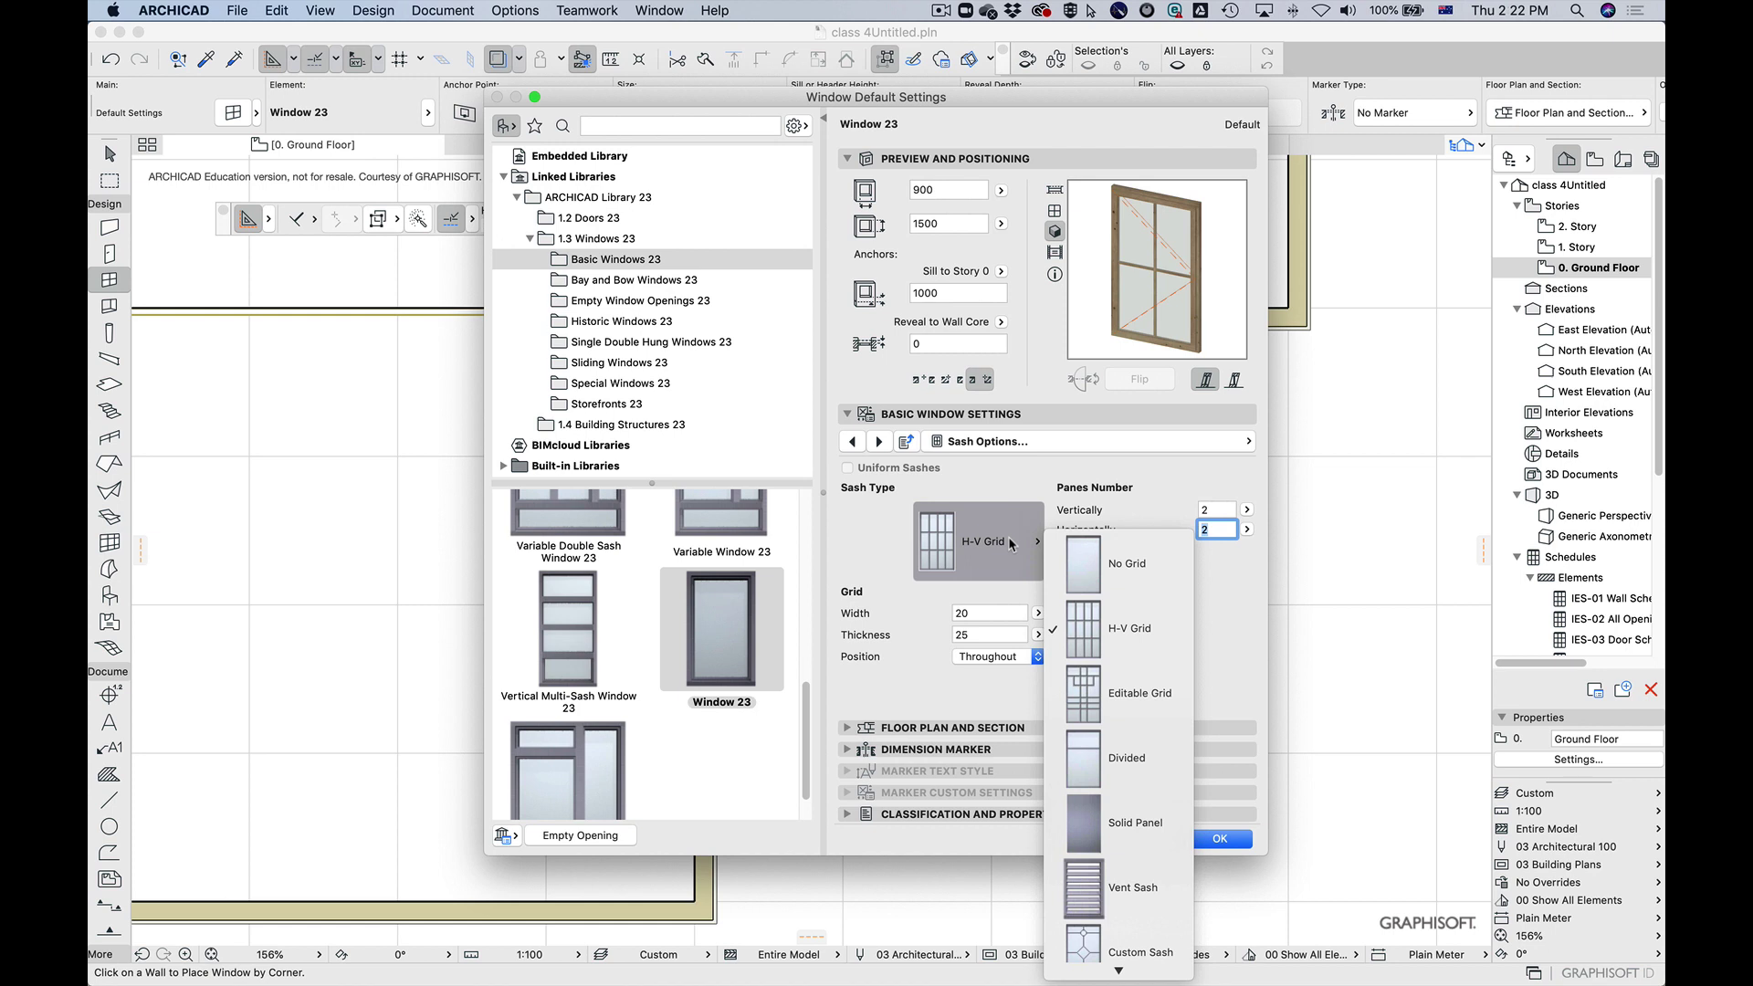
left_click(1127, 758)
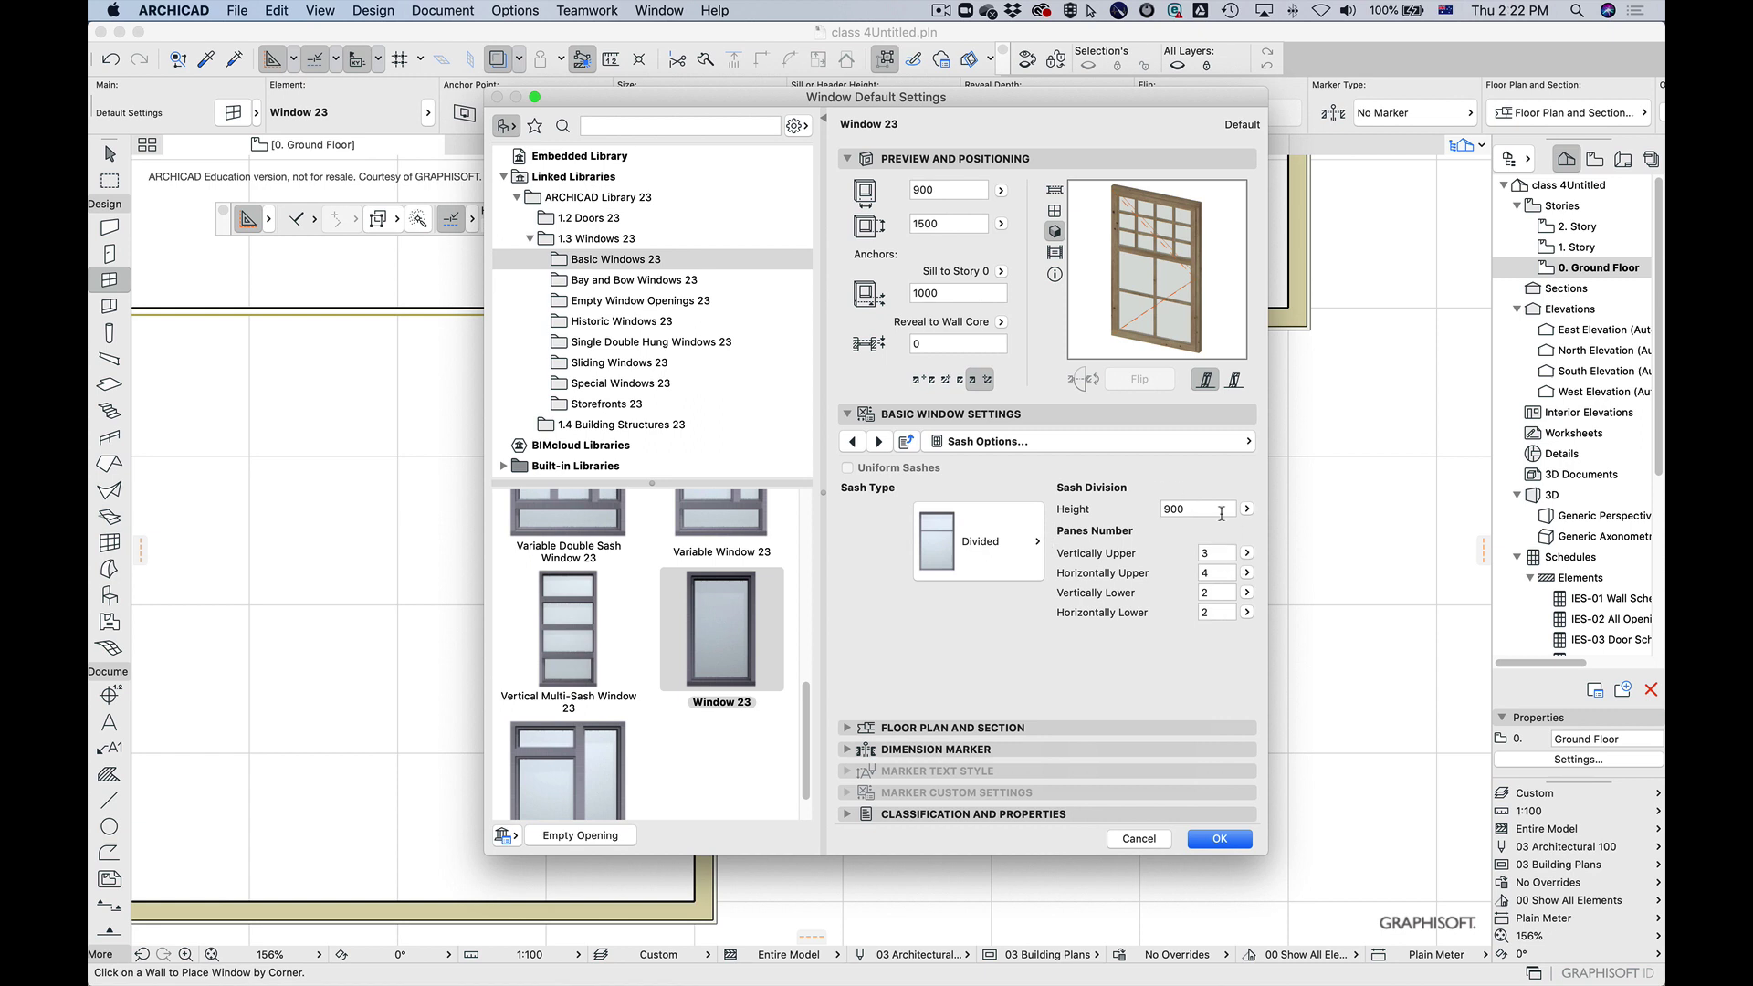
left_click(1217, 553)
type("2")
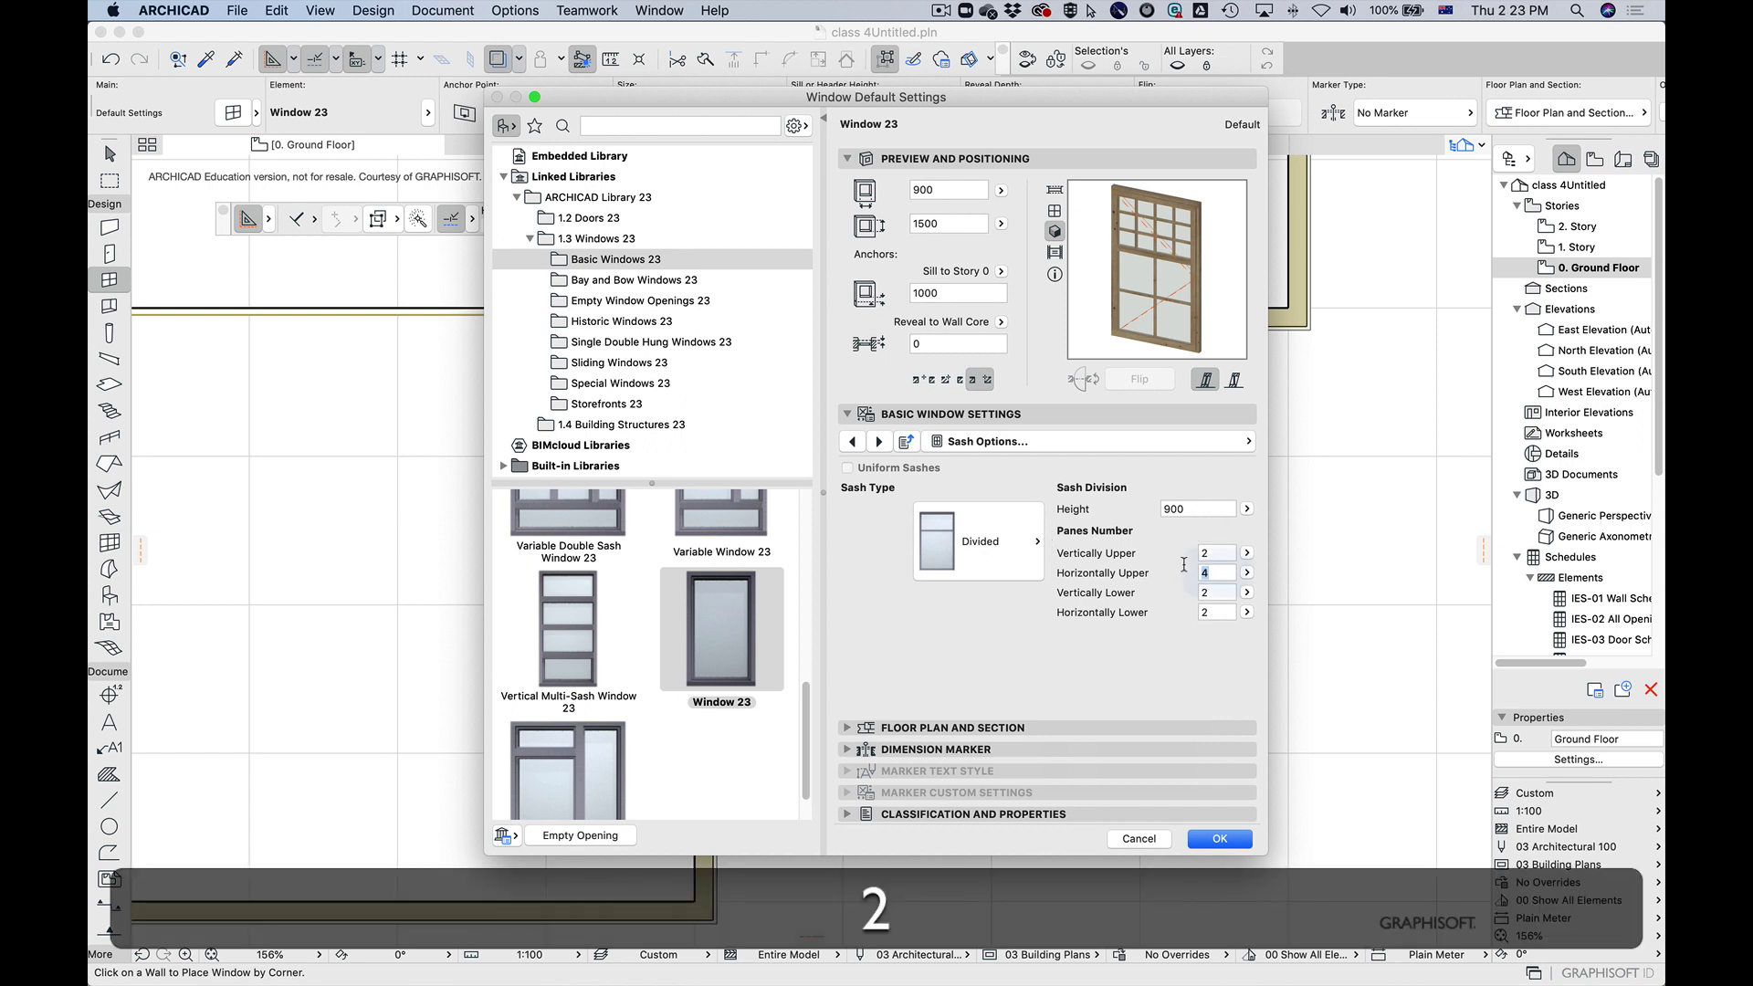
key("Tab")
type("2")
left_click(1226, 551)
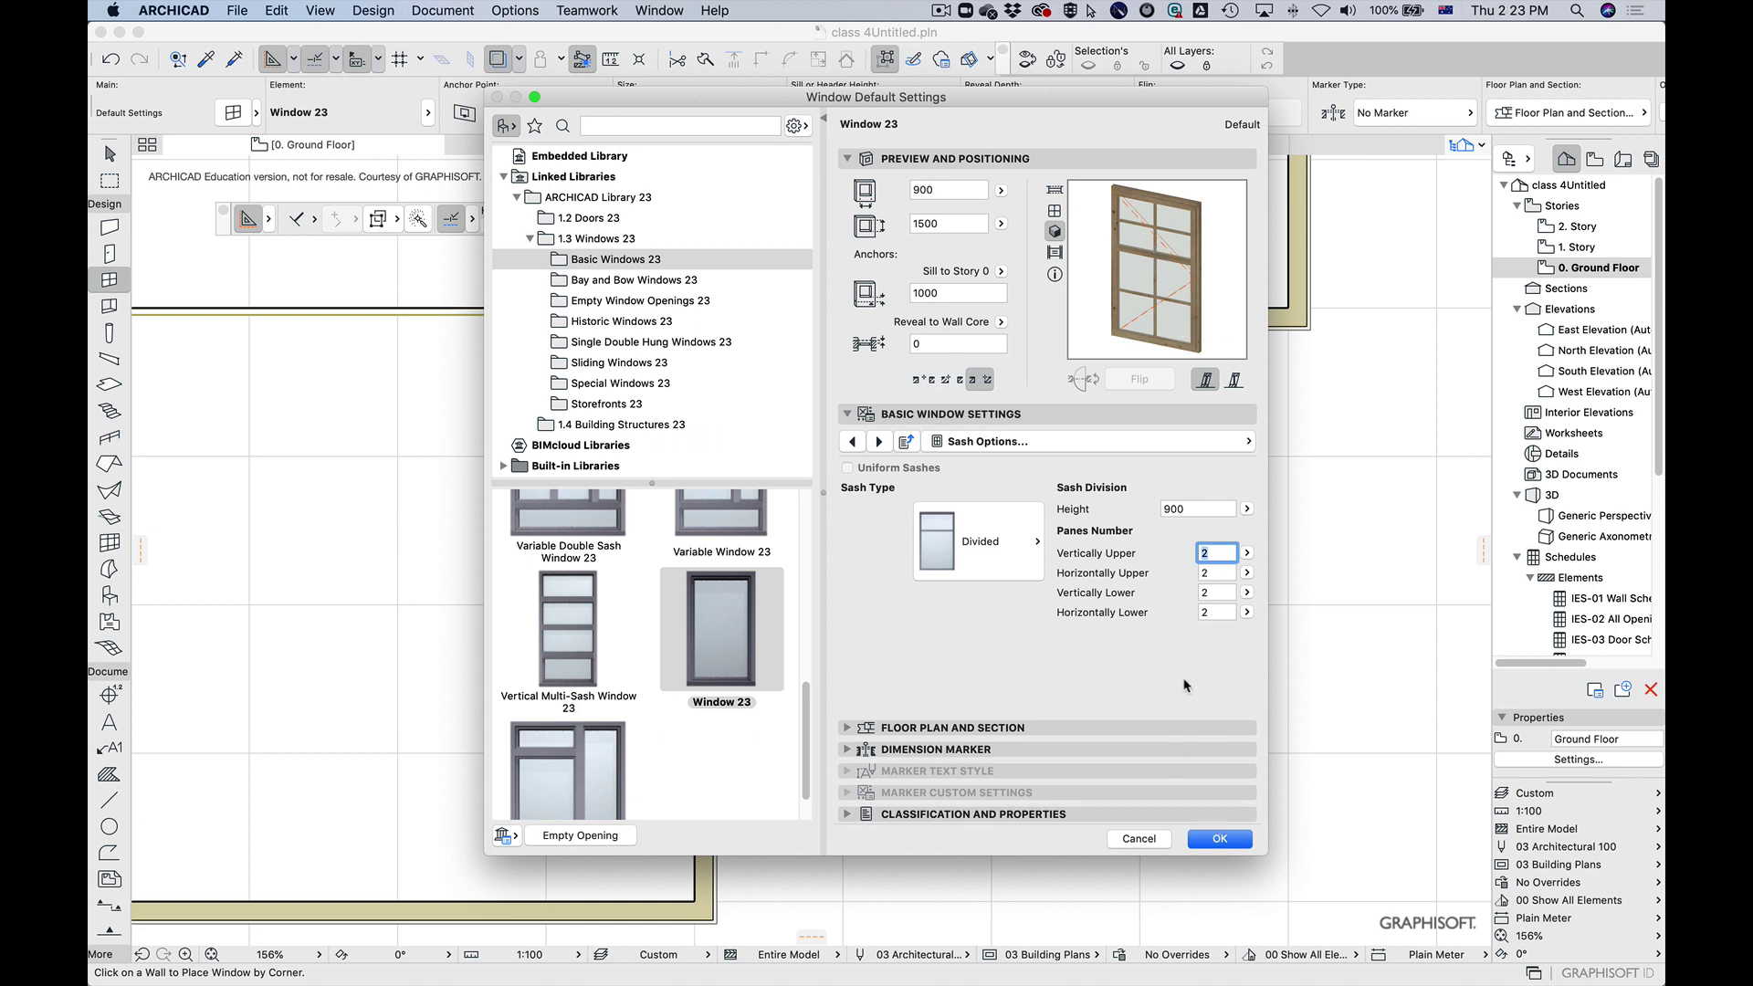
Step: Go to the Handle settings of the window and turn on the window handle with Style 1
left_click(881, 442)
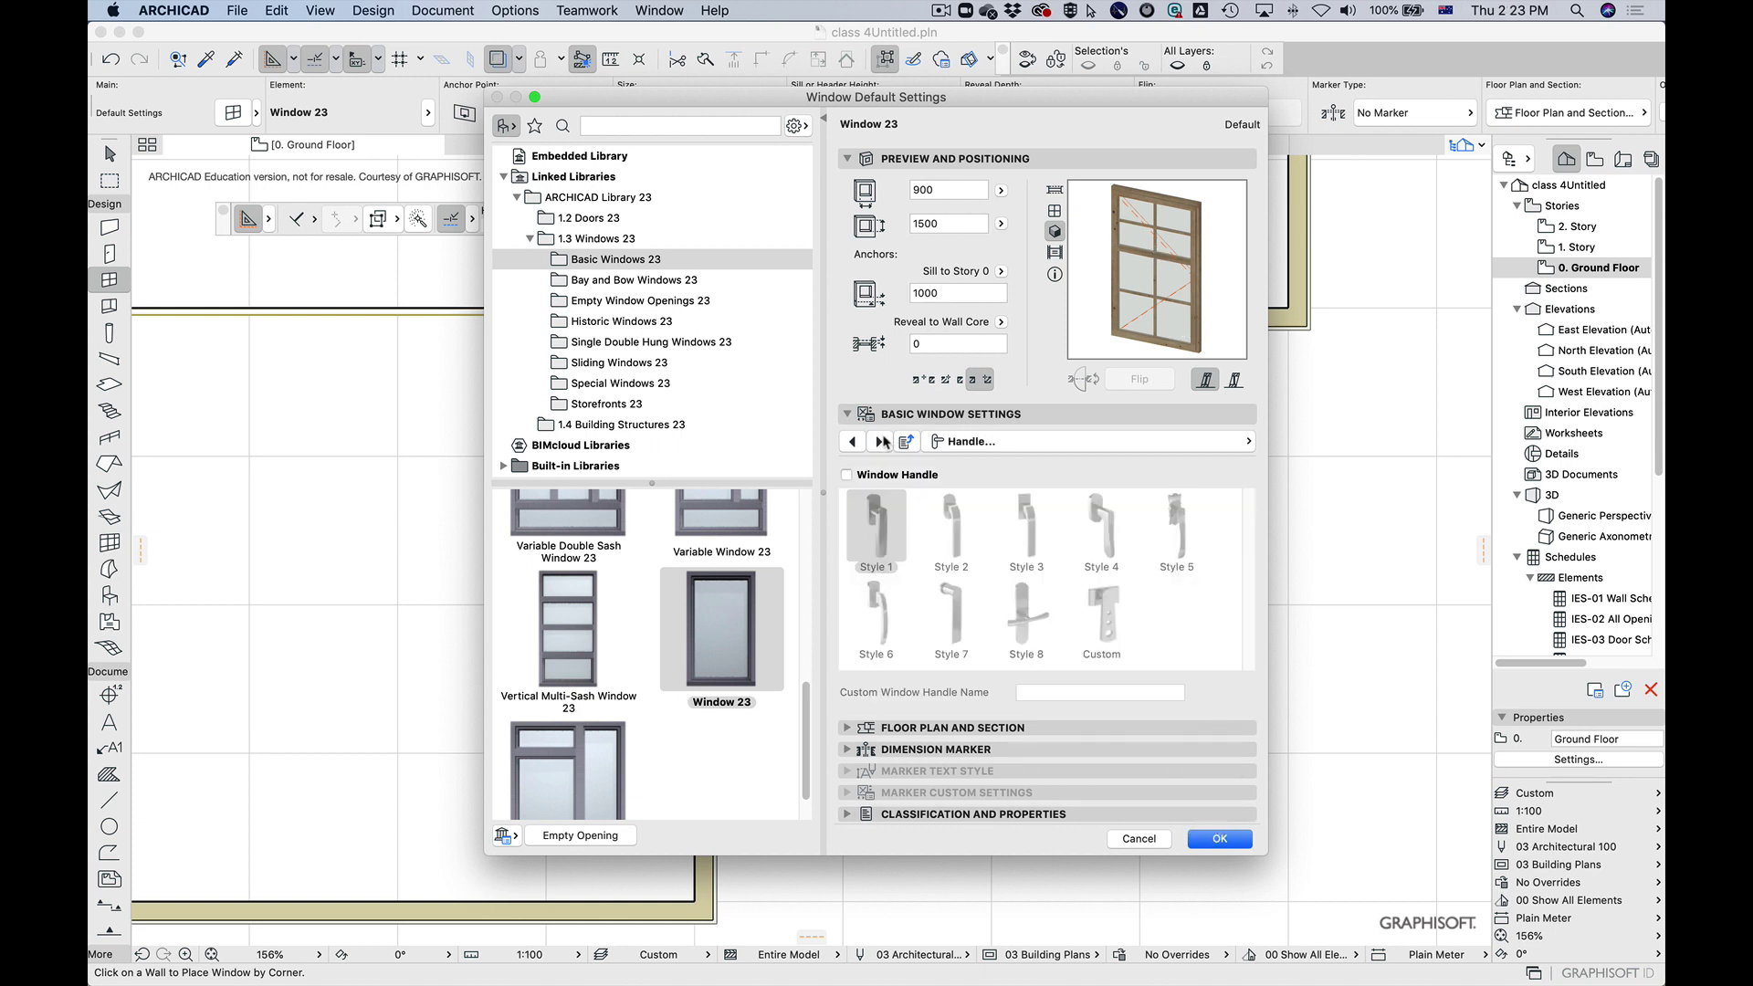
left_click(882, 442)
left_click(852, 442)
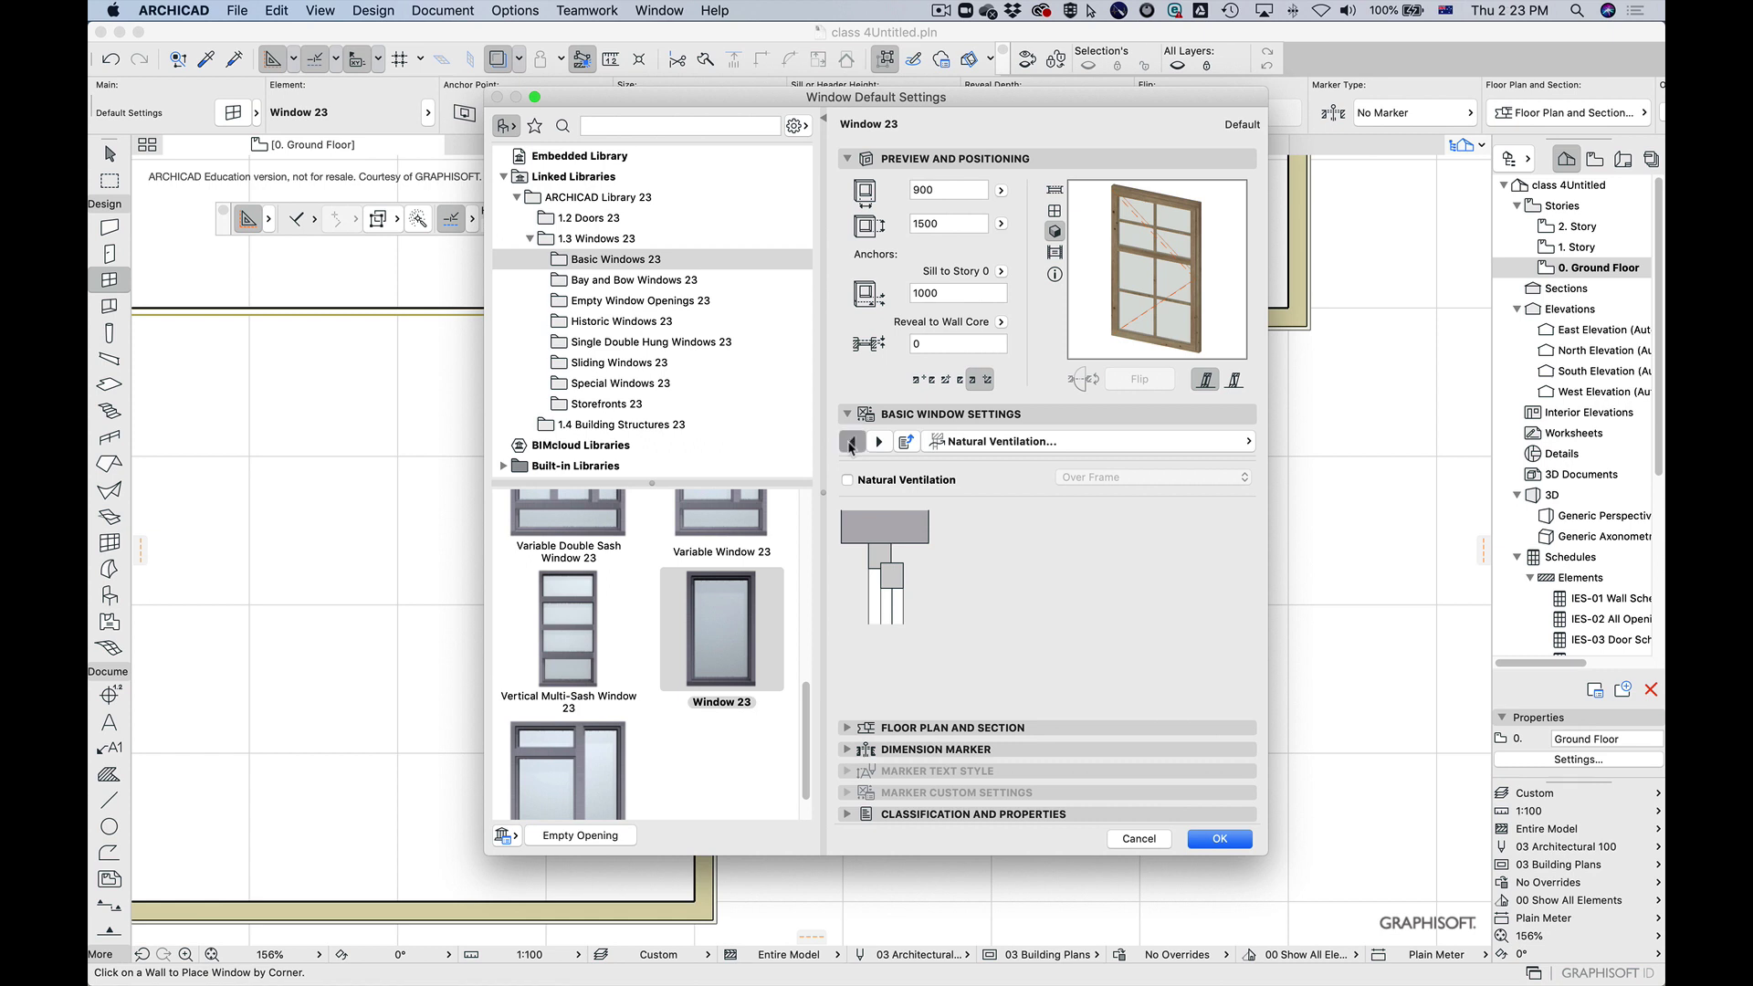
left_click(847, 475)
left_click(883, 555)
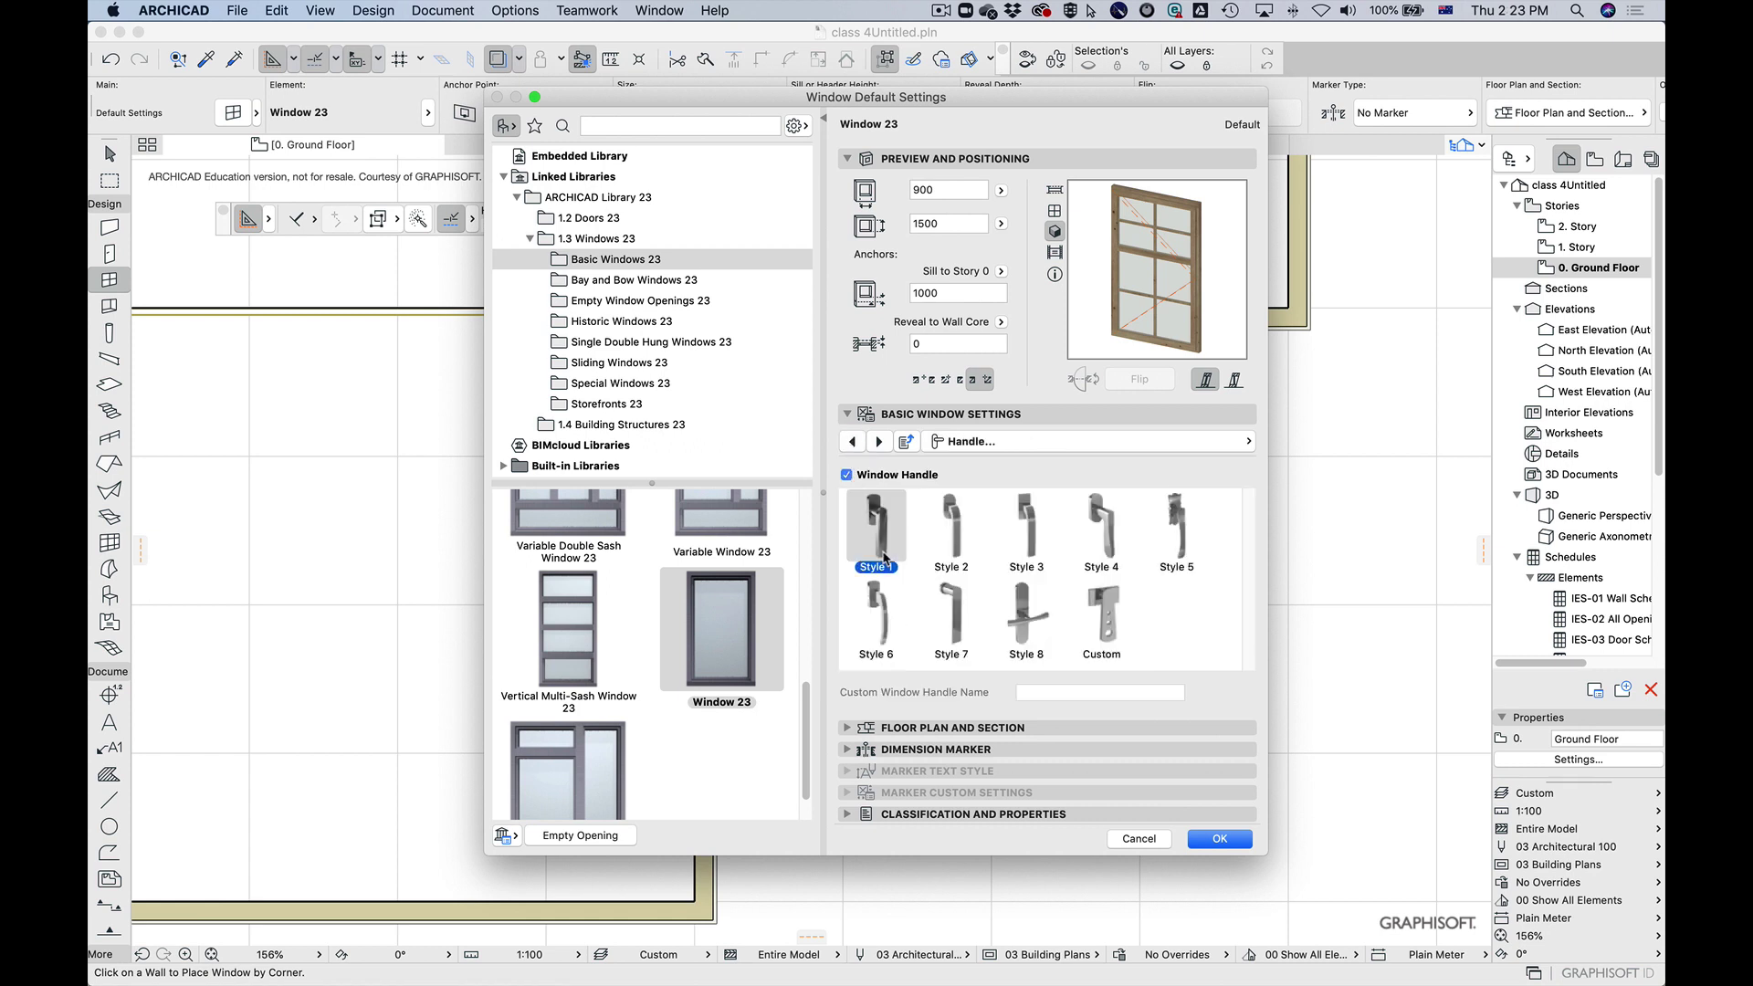
Step: Compare several window handle styles against the 3D preview and choose Style 2
left_click(963, 589)
left_click(1002, 558)
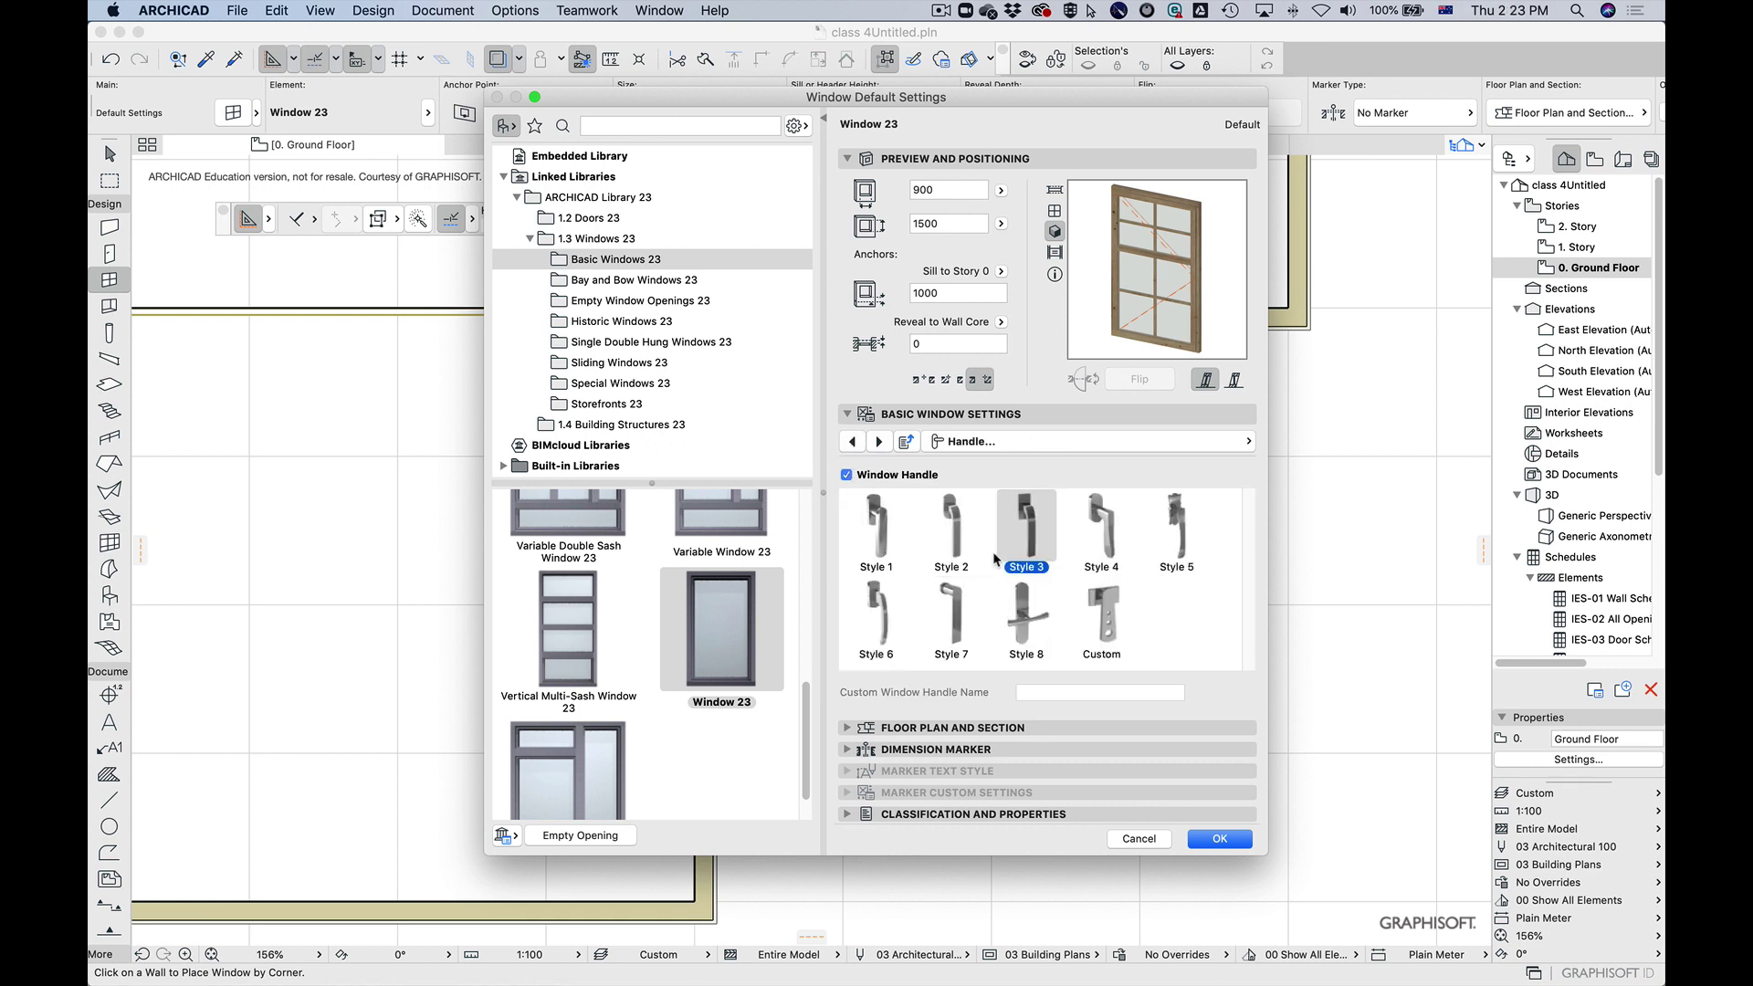
left_click(936, 534)
left_click(875, 527)
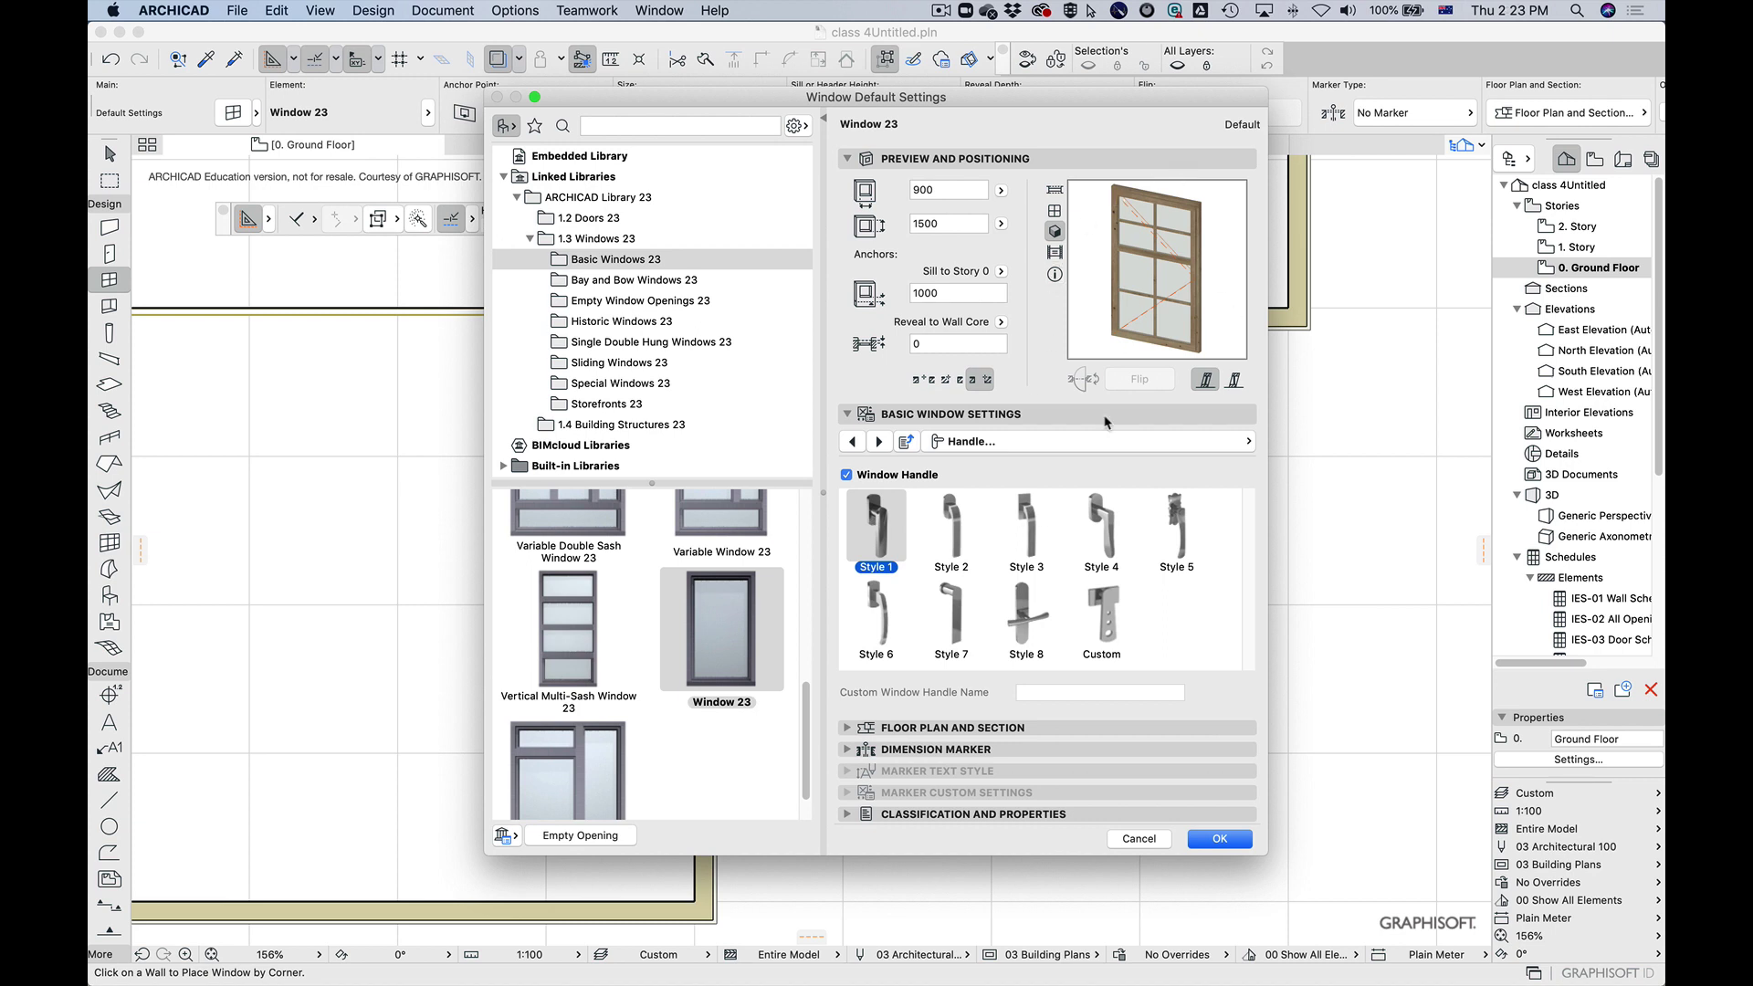
left_click_drag(1231, 335, 1233, 321)
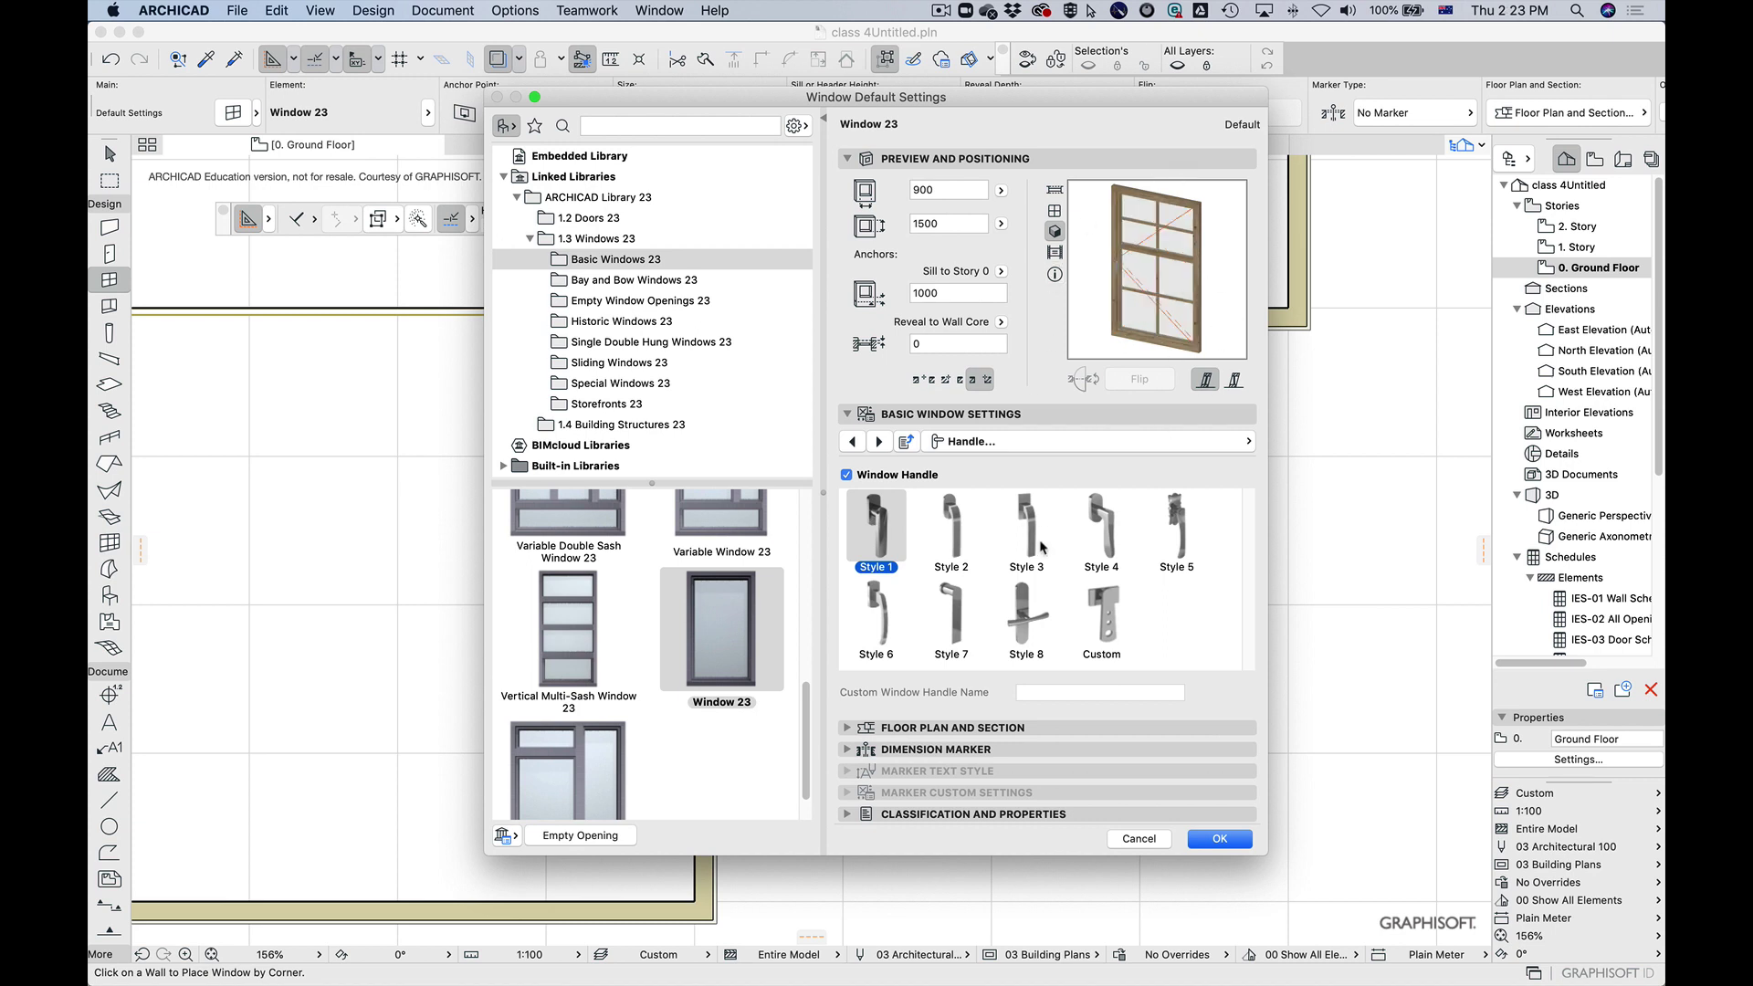
left_click(972, 543)
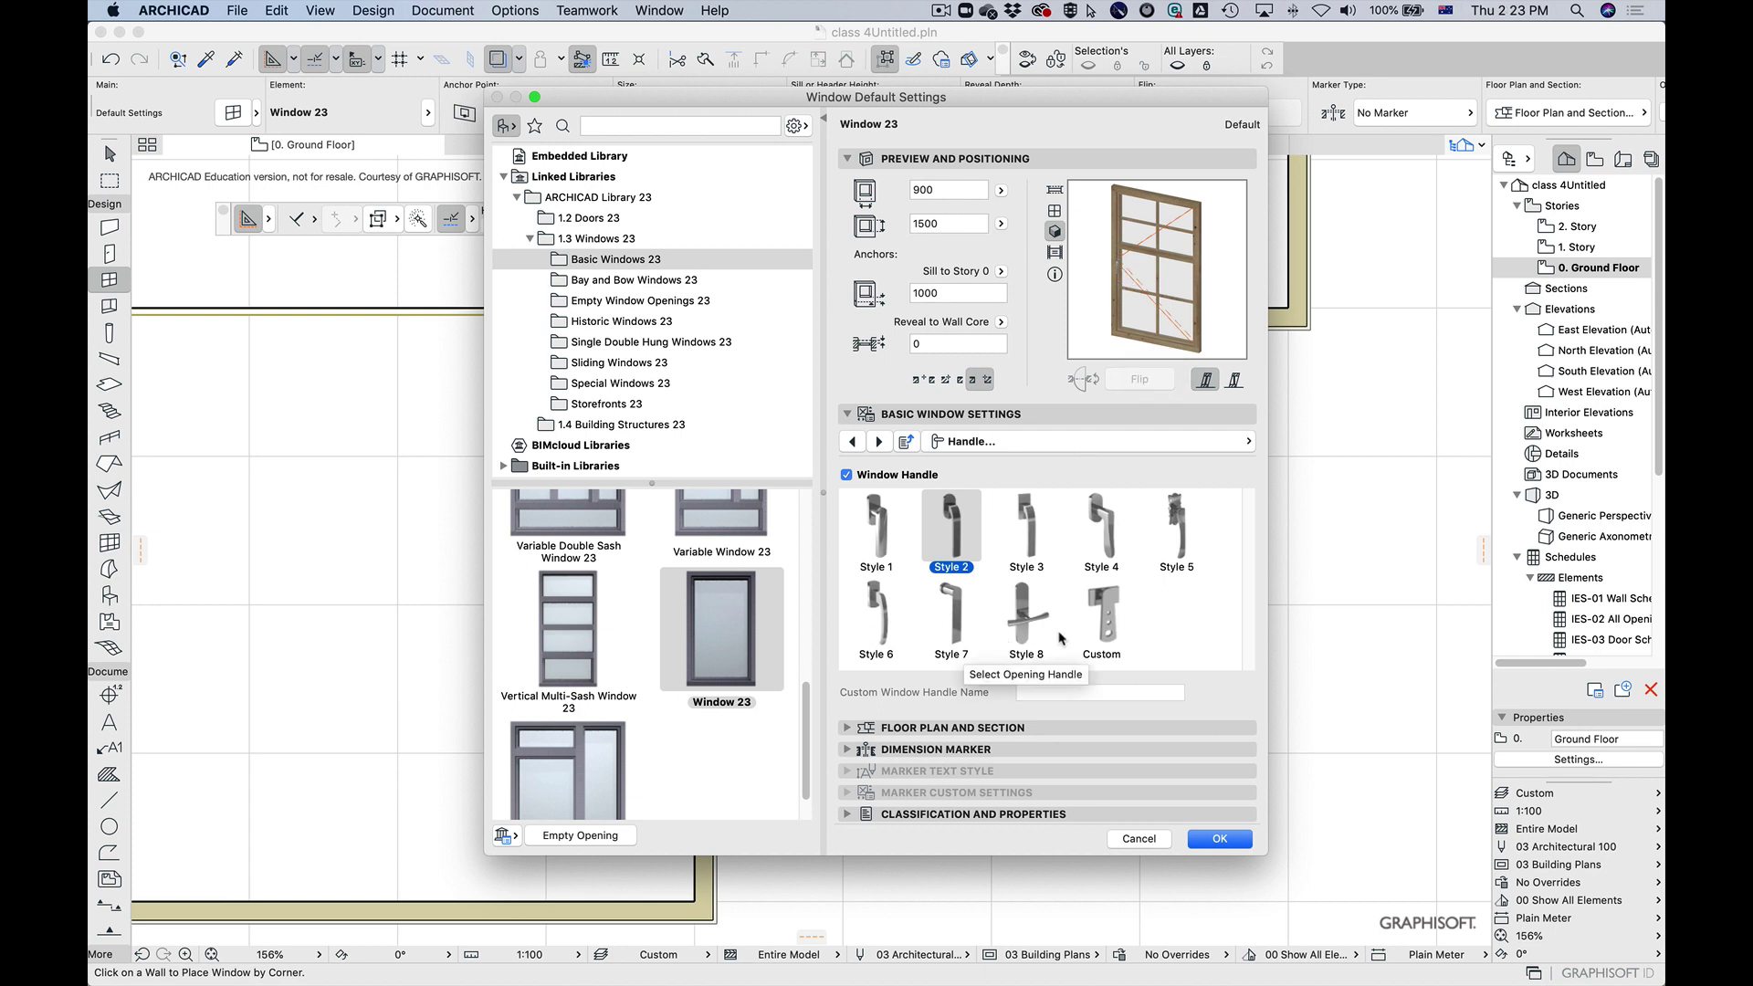
Step: Try natural ventilation on the window with the Over Frame and Over Glazing options, and switch it off again
left_click(881, 443)
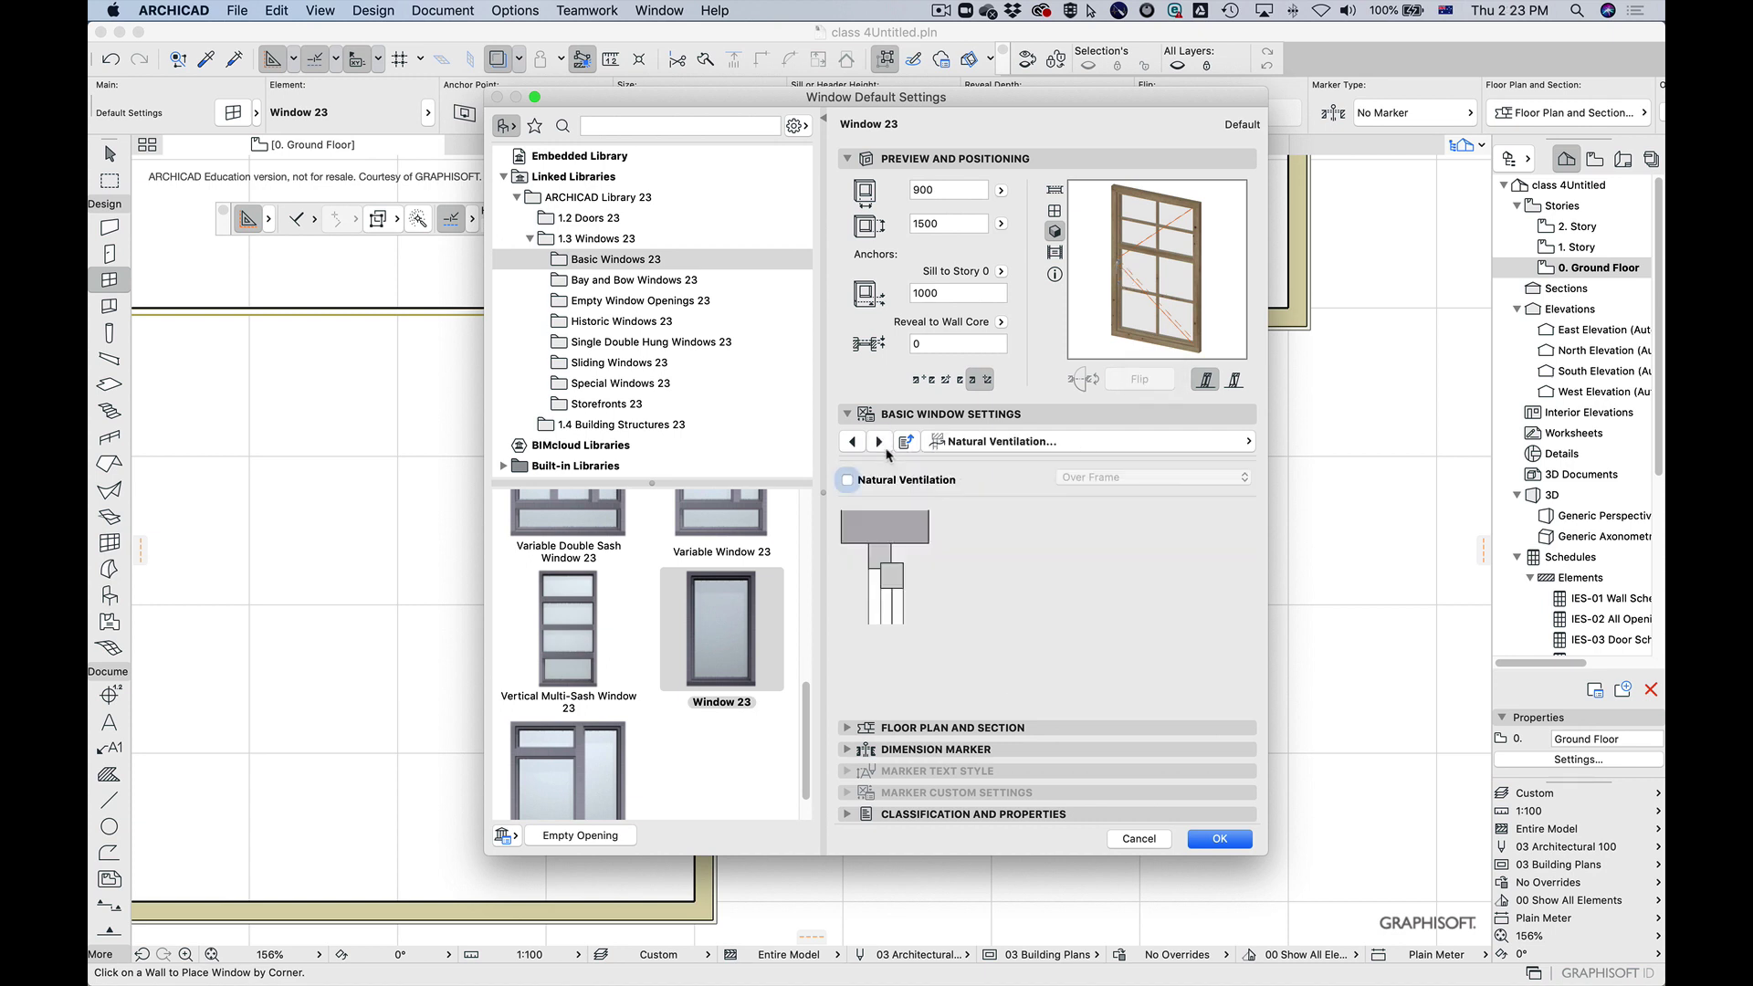
left_click(881, 443)
left_click(853, 442)
left_click(853, 443)
left_click(847, 481)
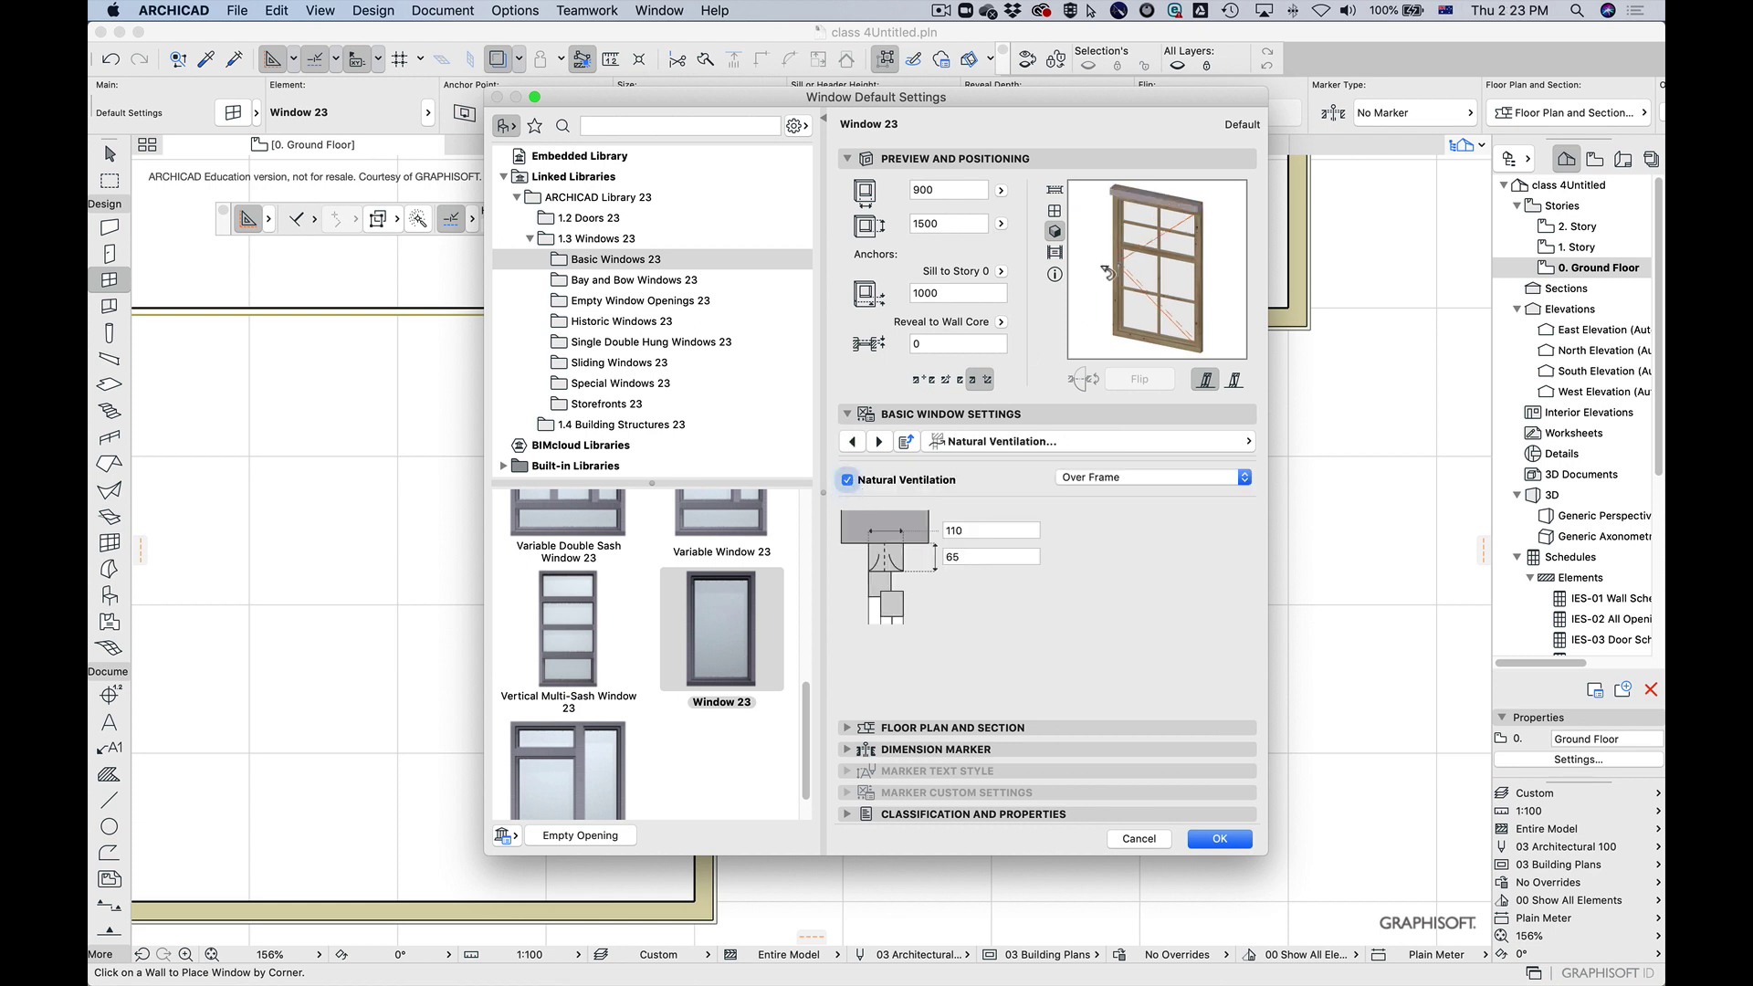
left_click(1150, 473)
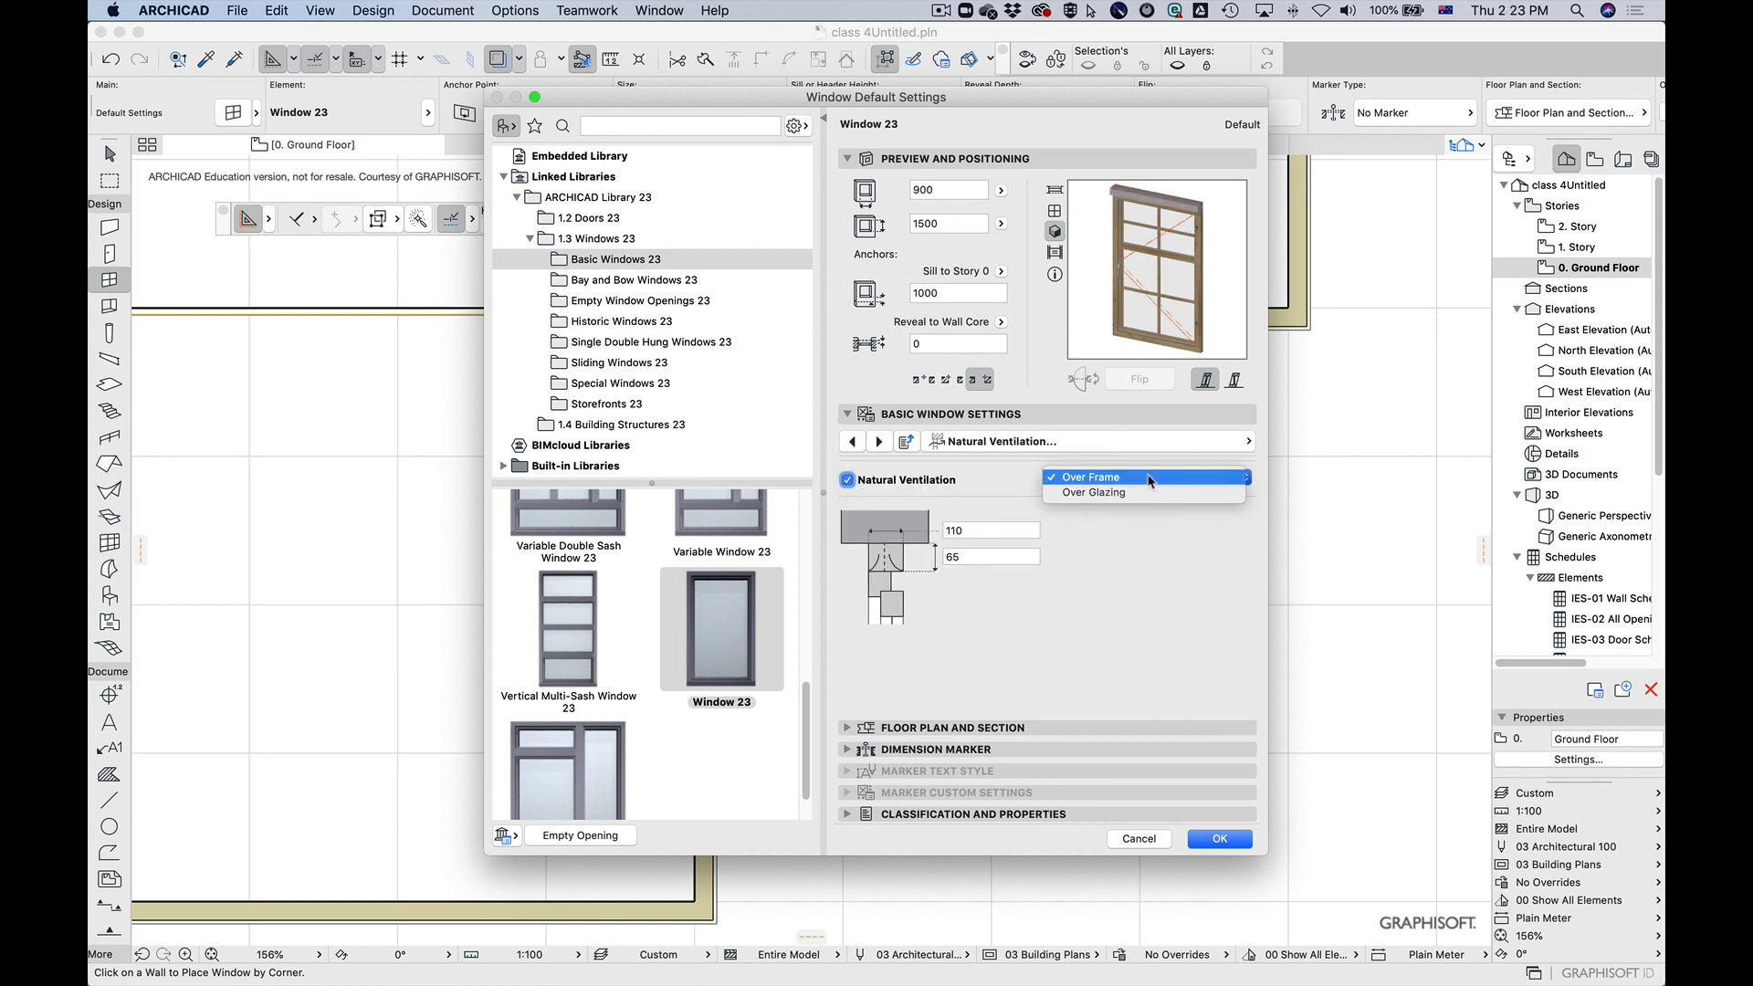
left_click(1142, 496)
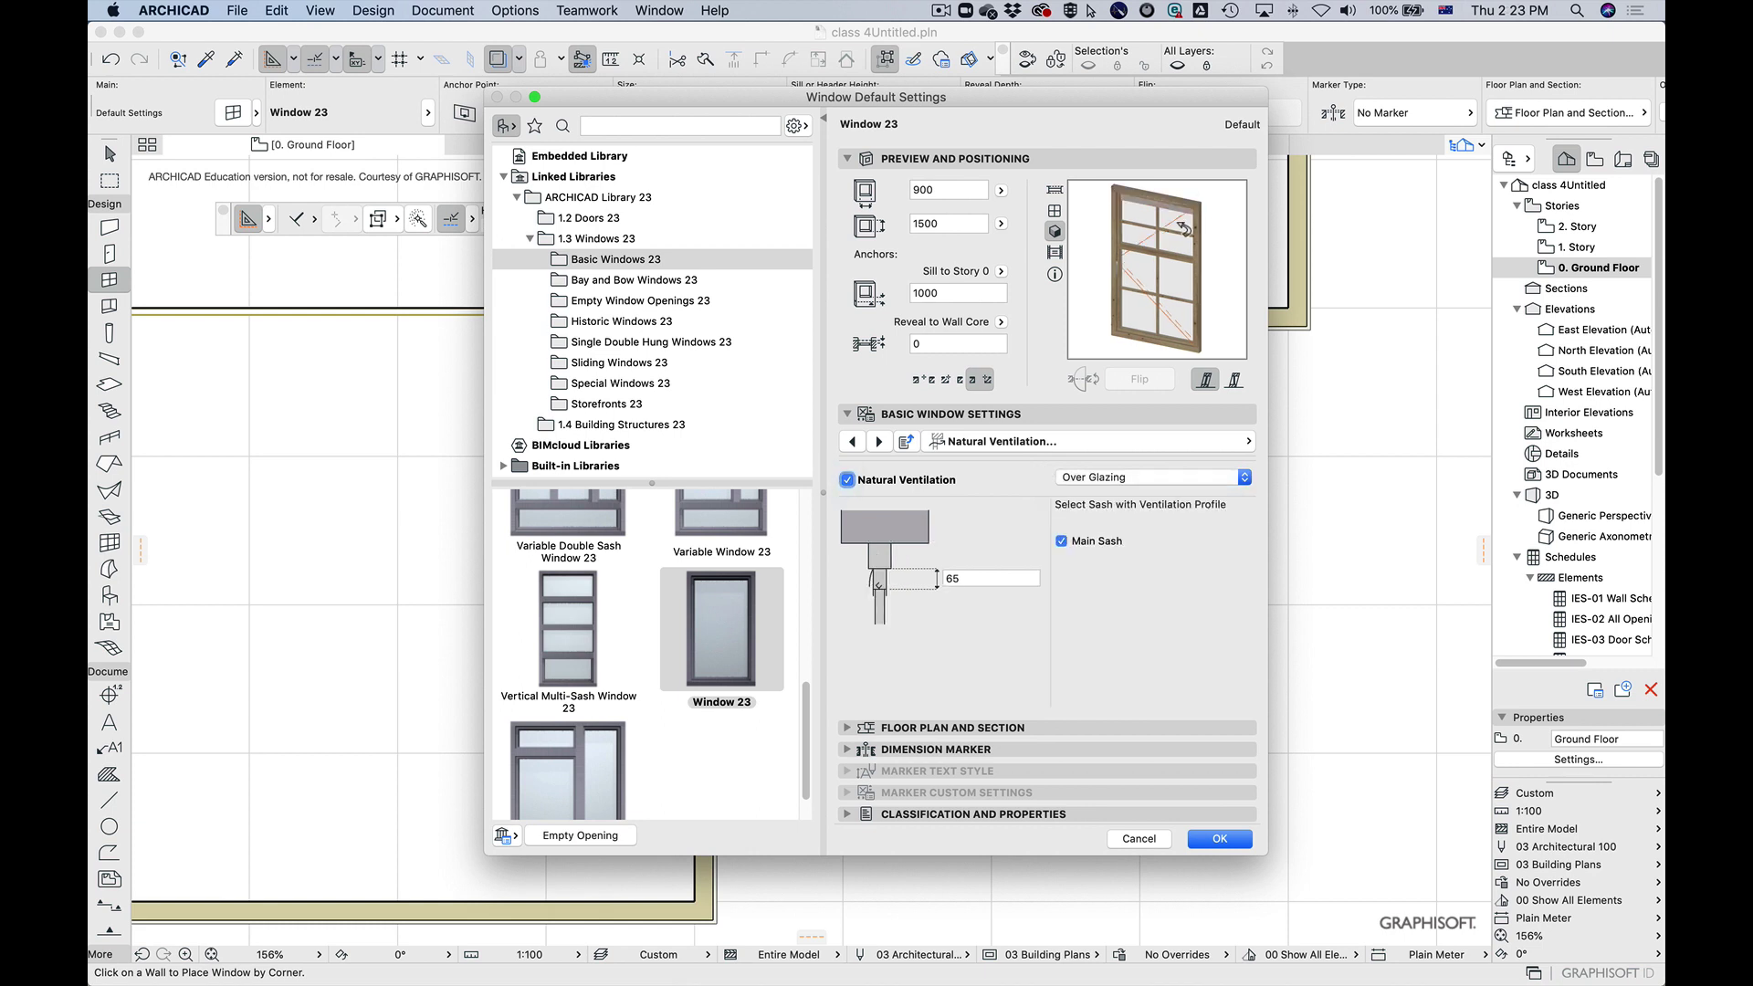
left_click(1118, 478)
left_click(1111, 462)
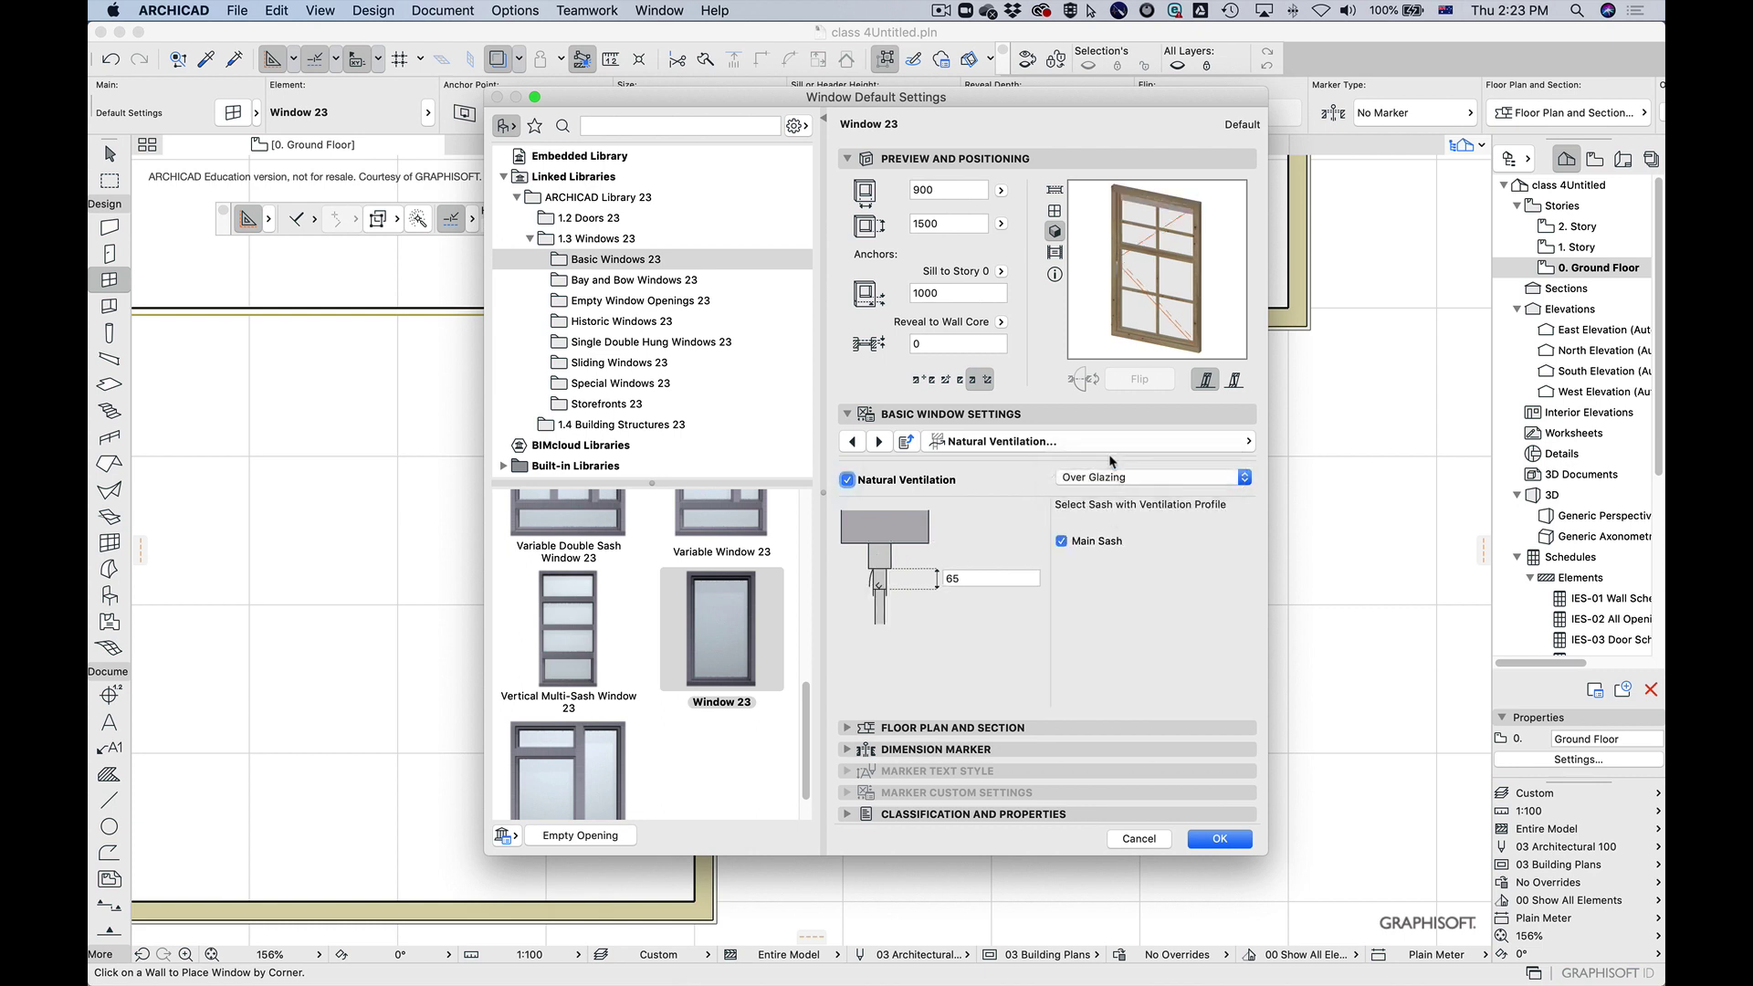
left_click(848, 480)
Step: In the Opening Type and Angle settings, try Top Hung, Double Sash, Double Sliding and Bottom Hung for the main sash
left_click(880, 442)
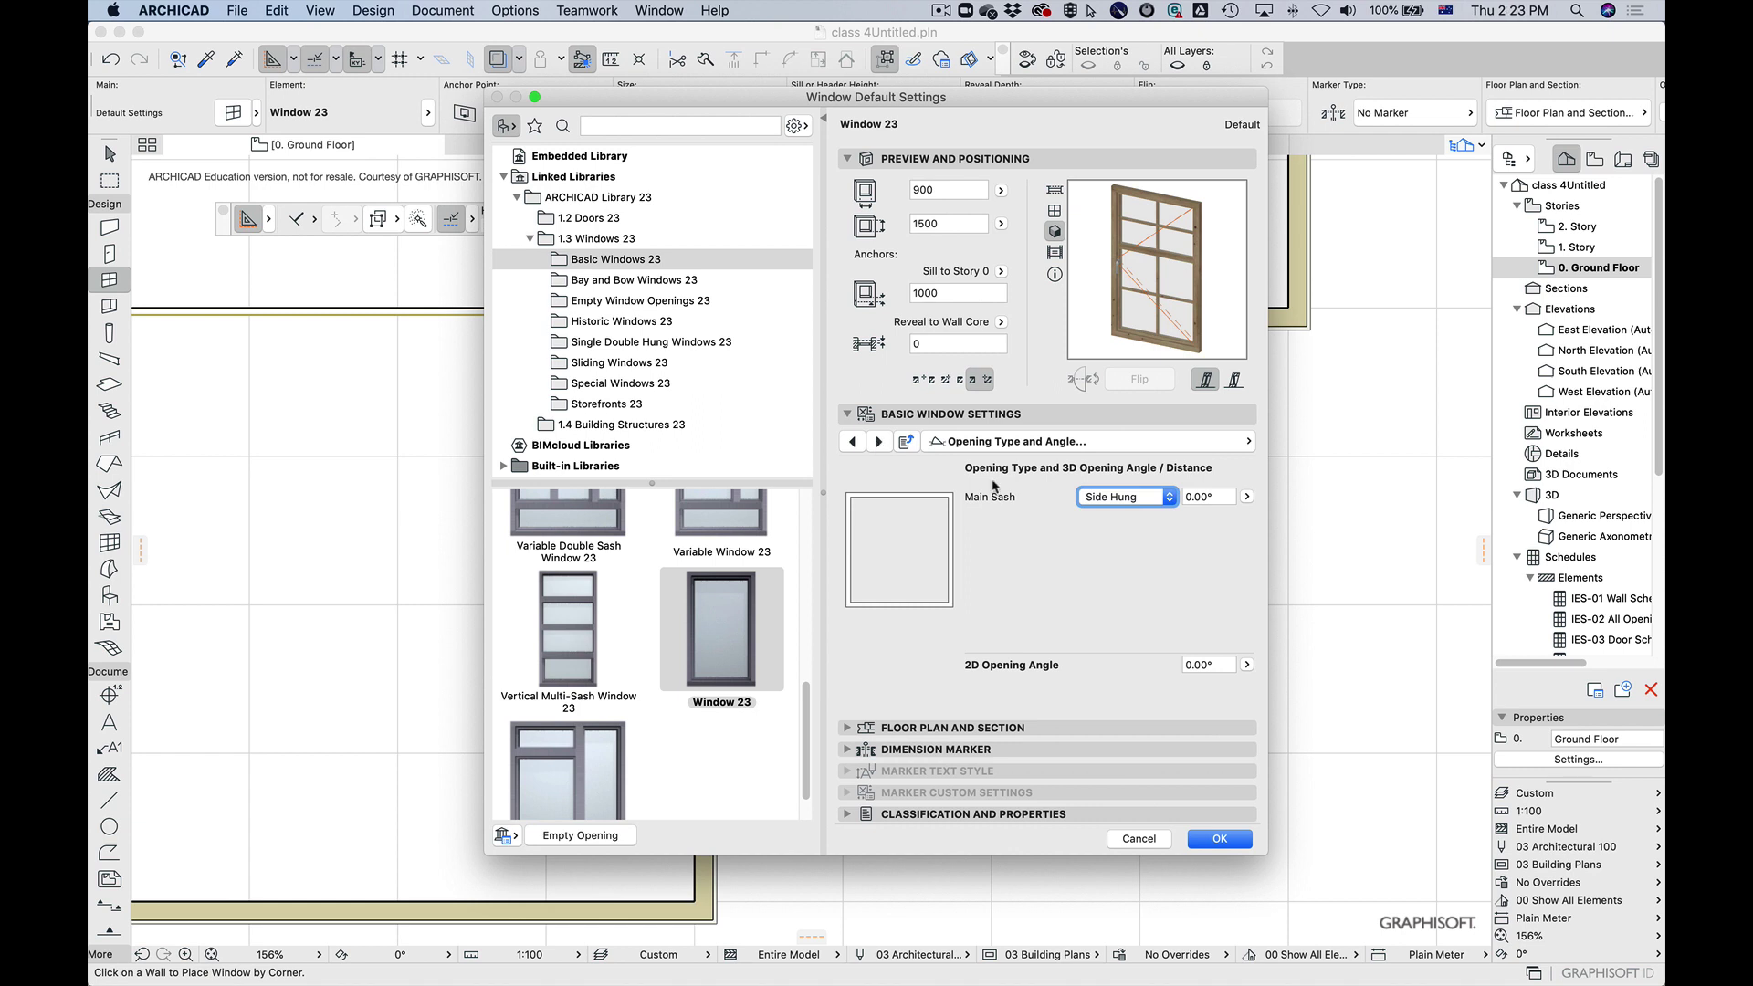
left_click(1137, 500)
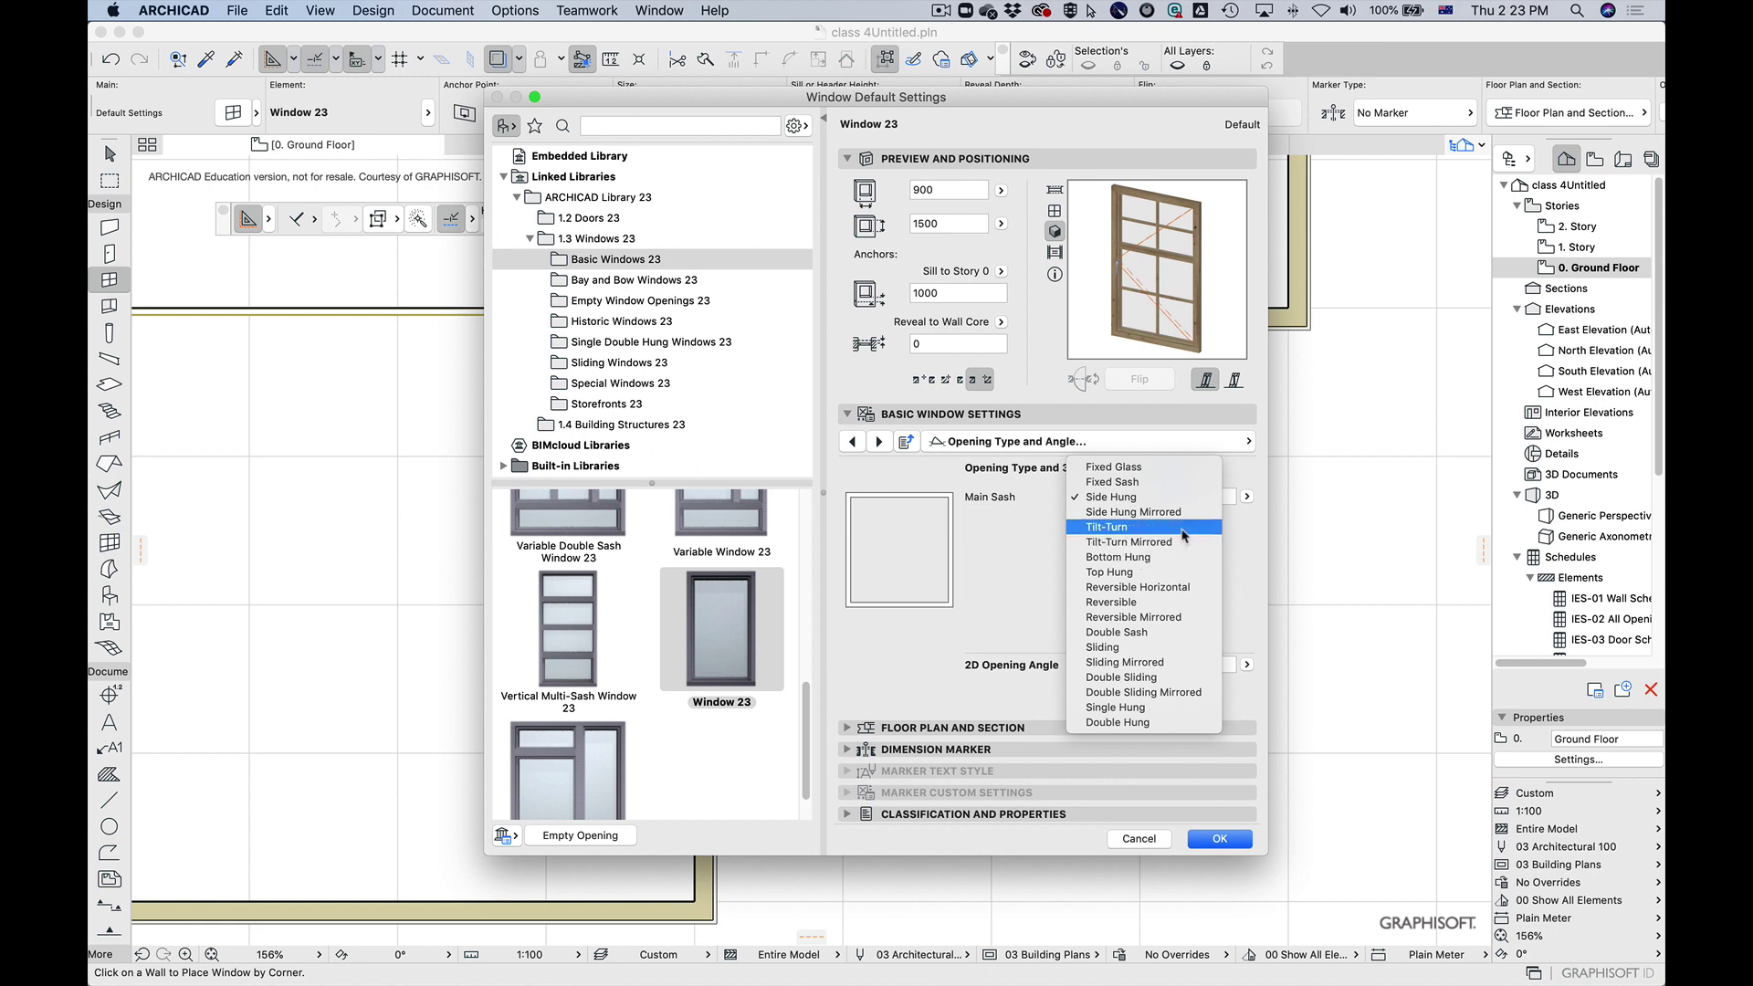
left_click(1160, 574)
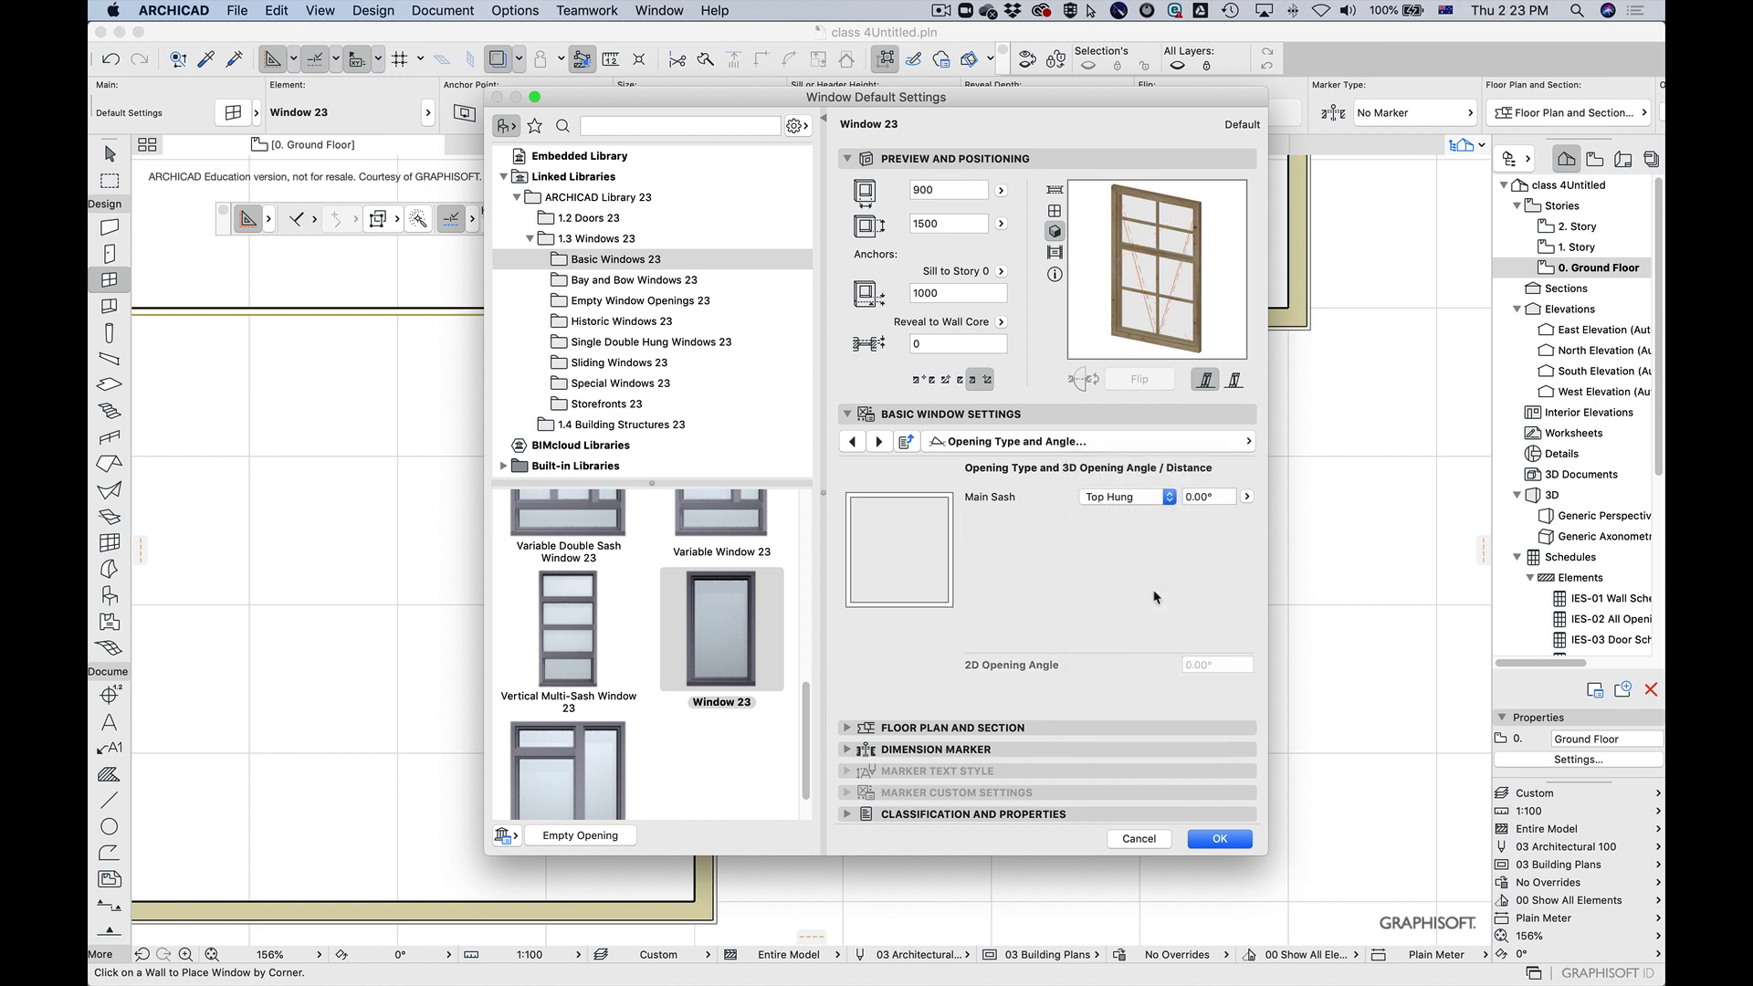
left_click(1160, 499)
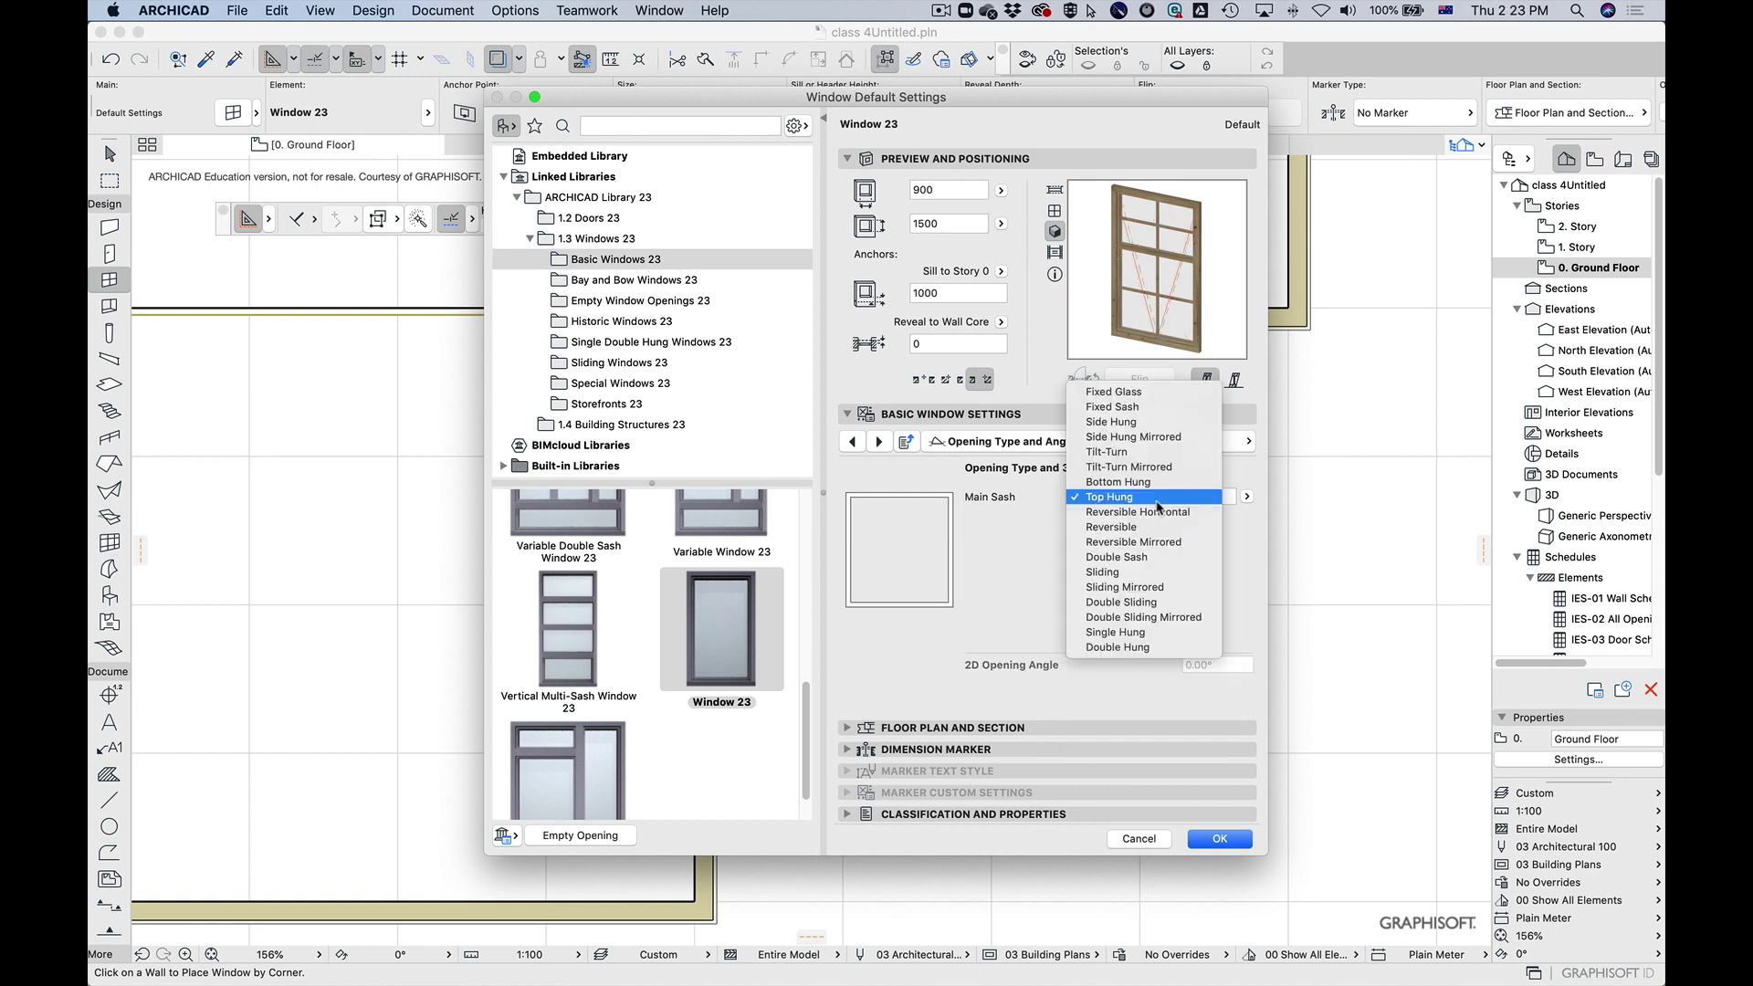
left_click(1163, 559)
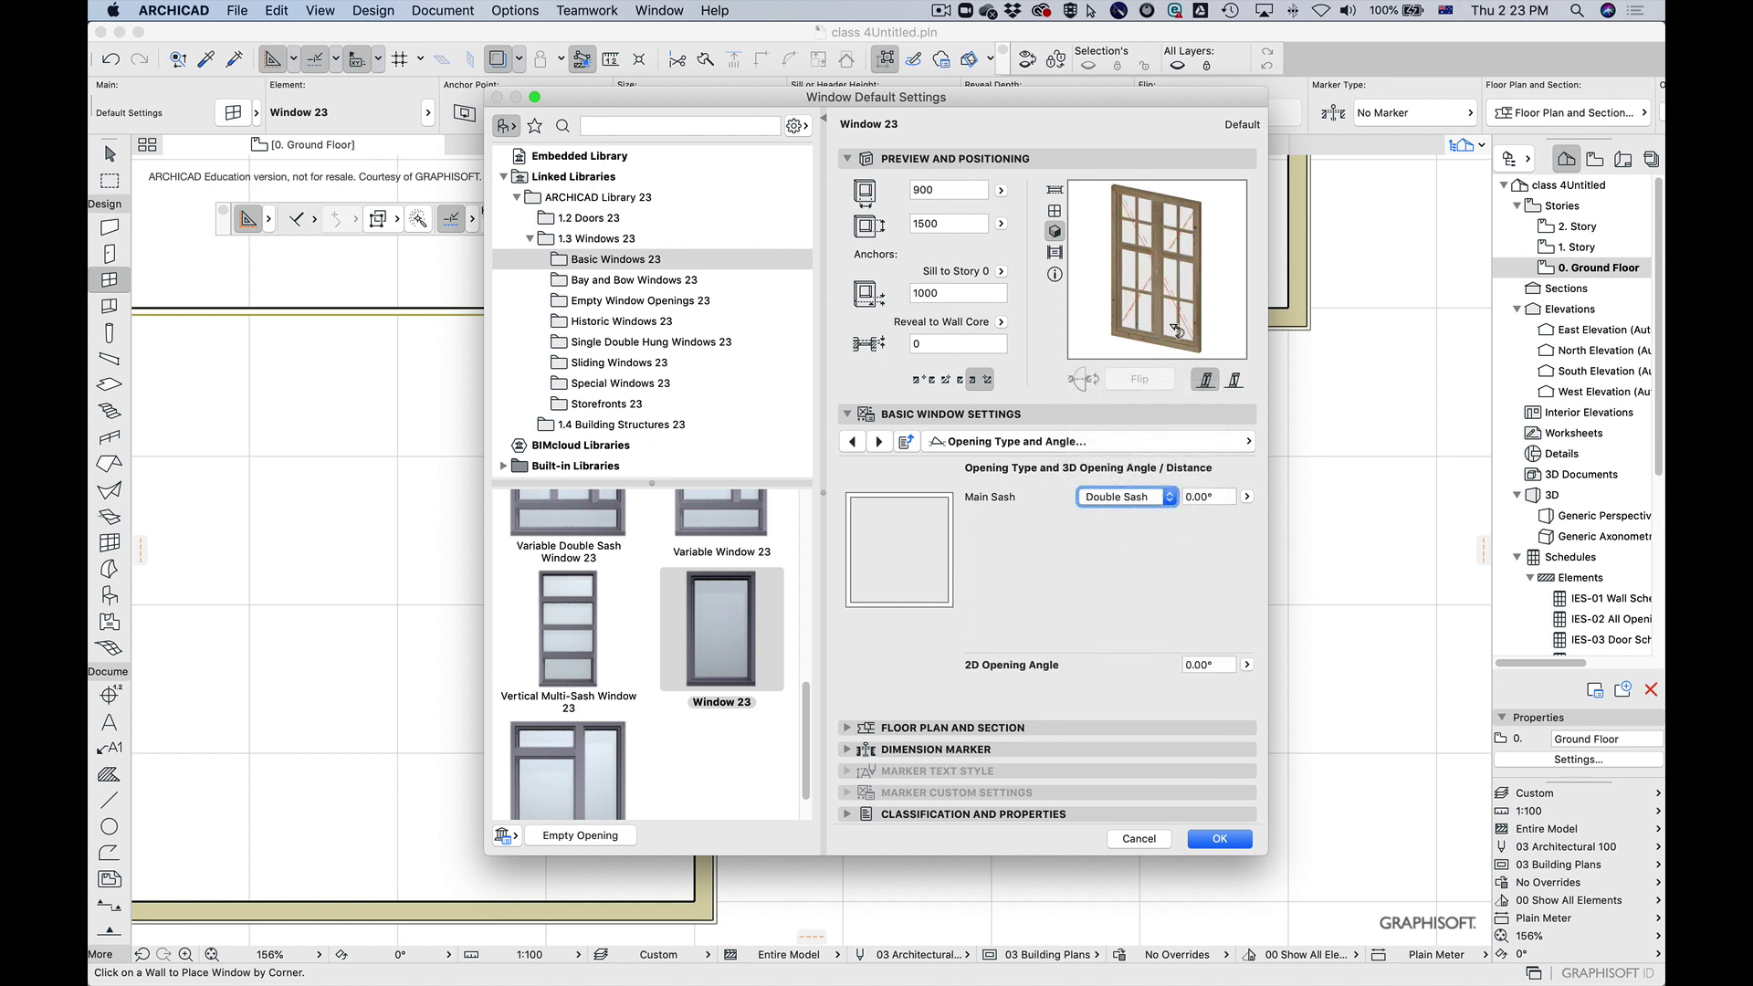
left_click(1154, 495)
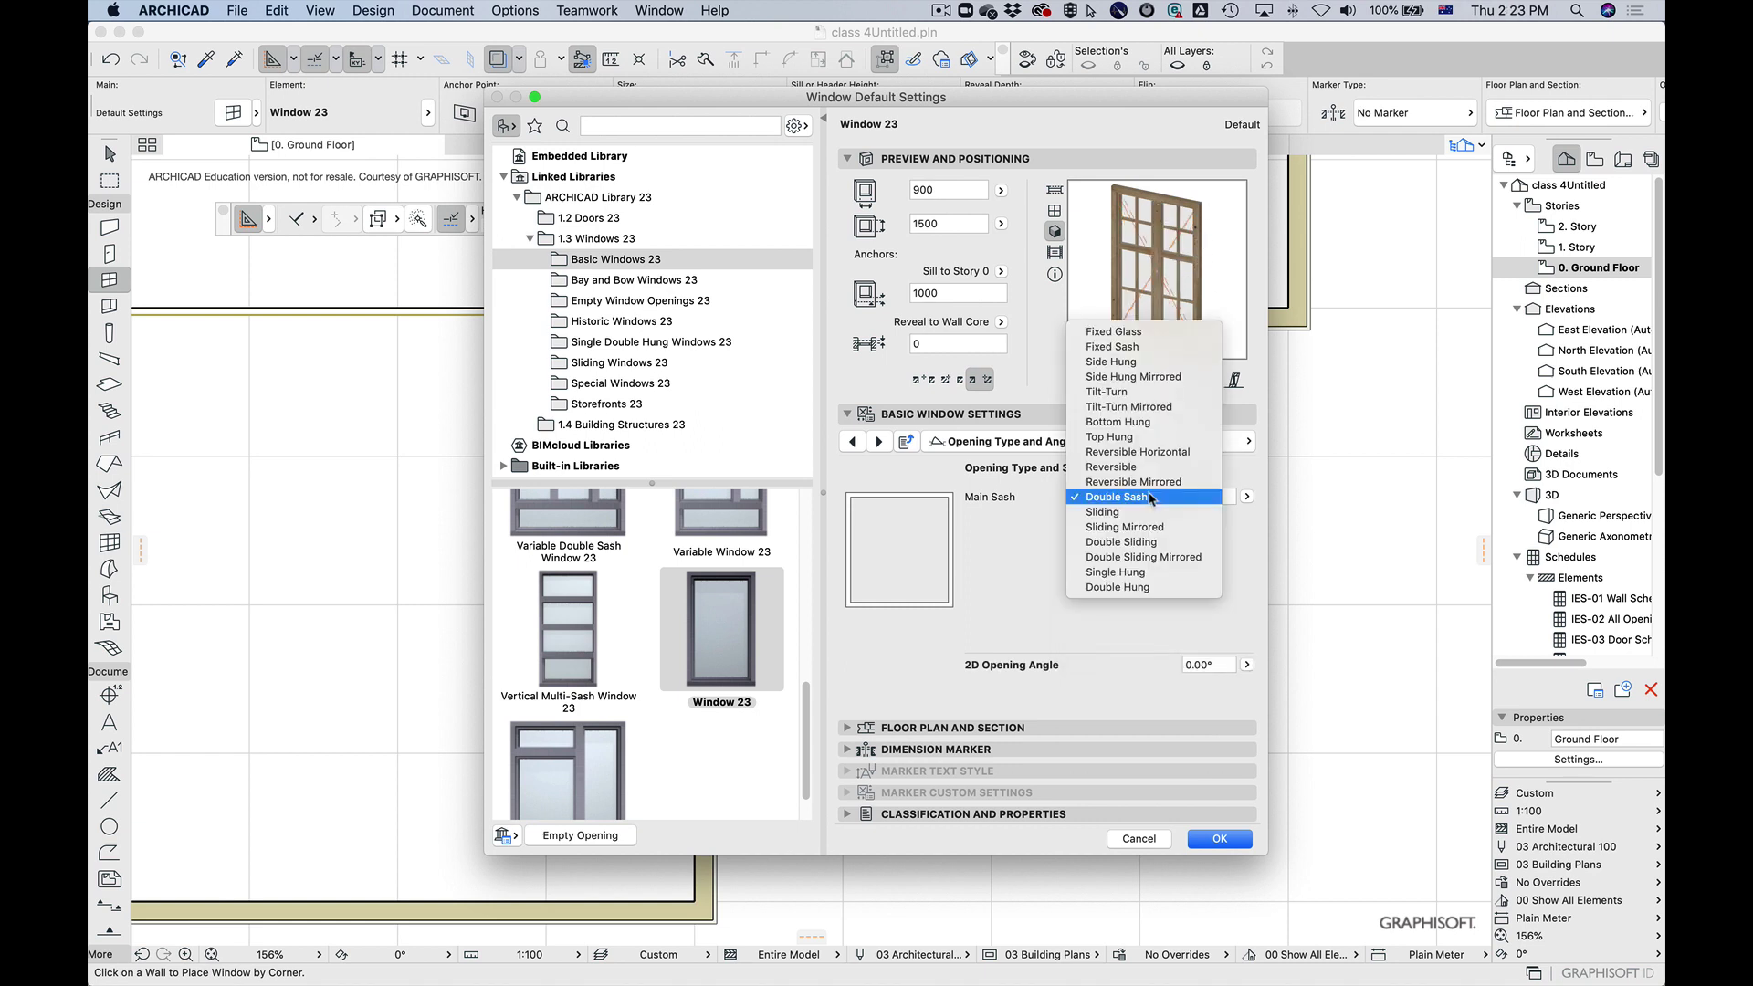
left_click(1185, 542)
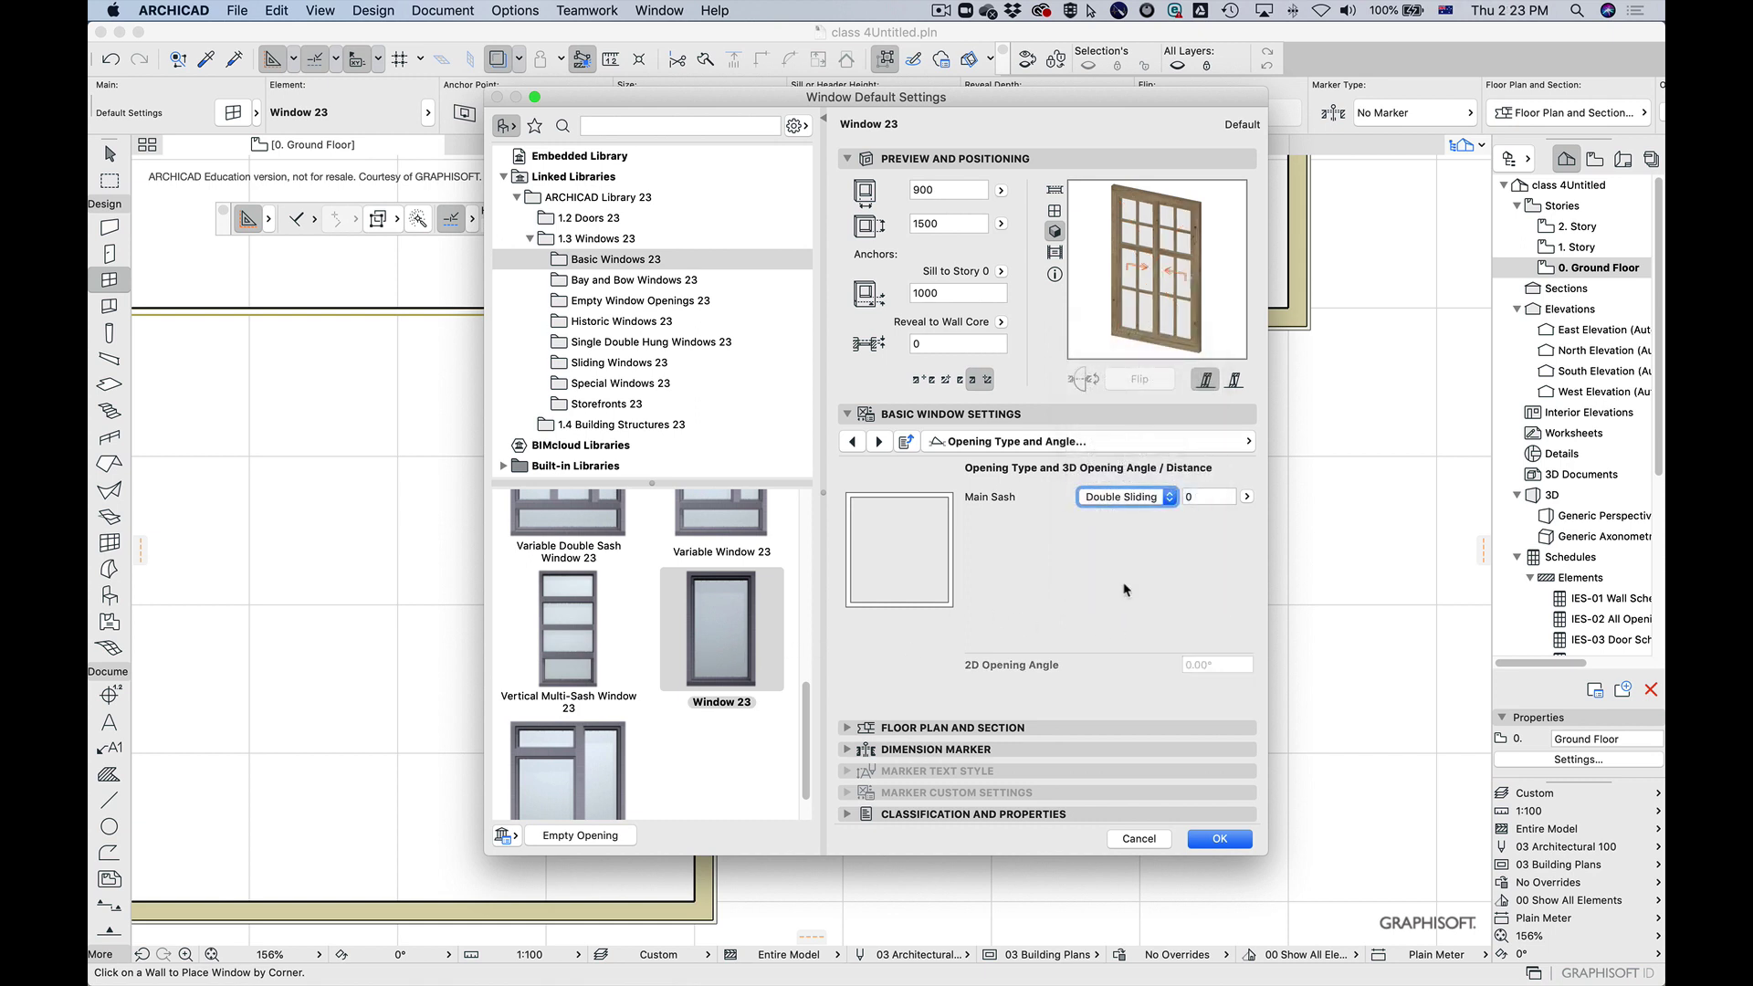
left_click(1142, 498)
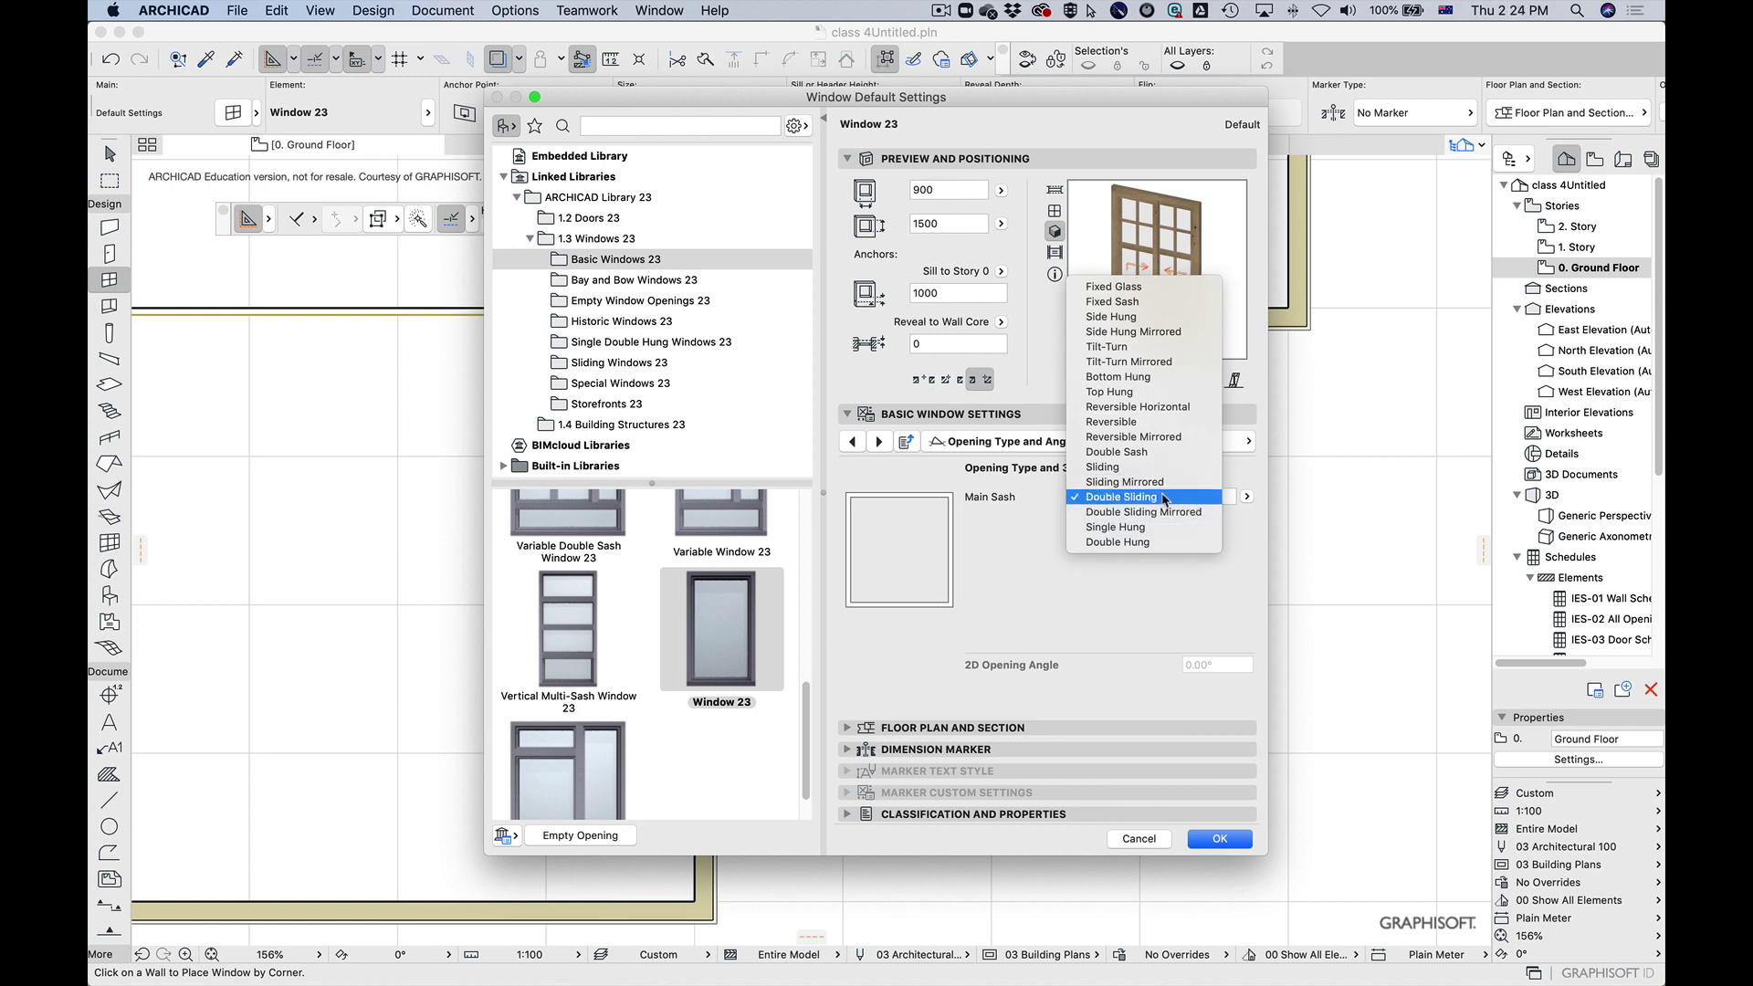
left_click(1144, 395)
left_click(1156, 504)
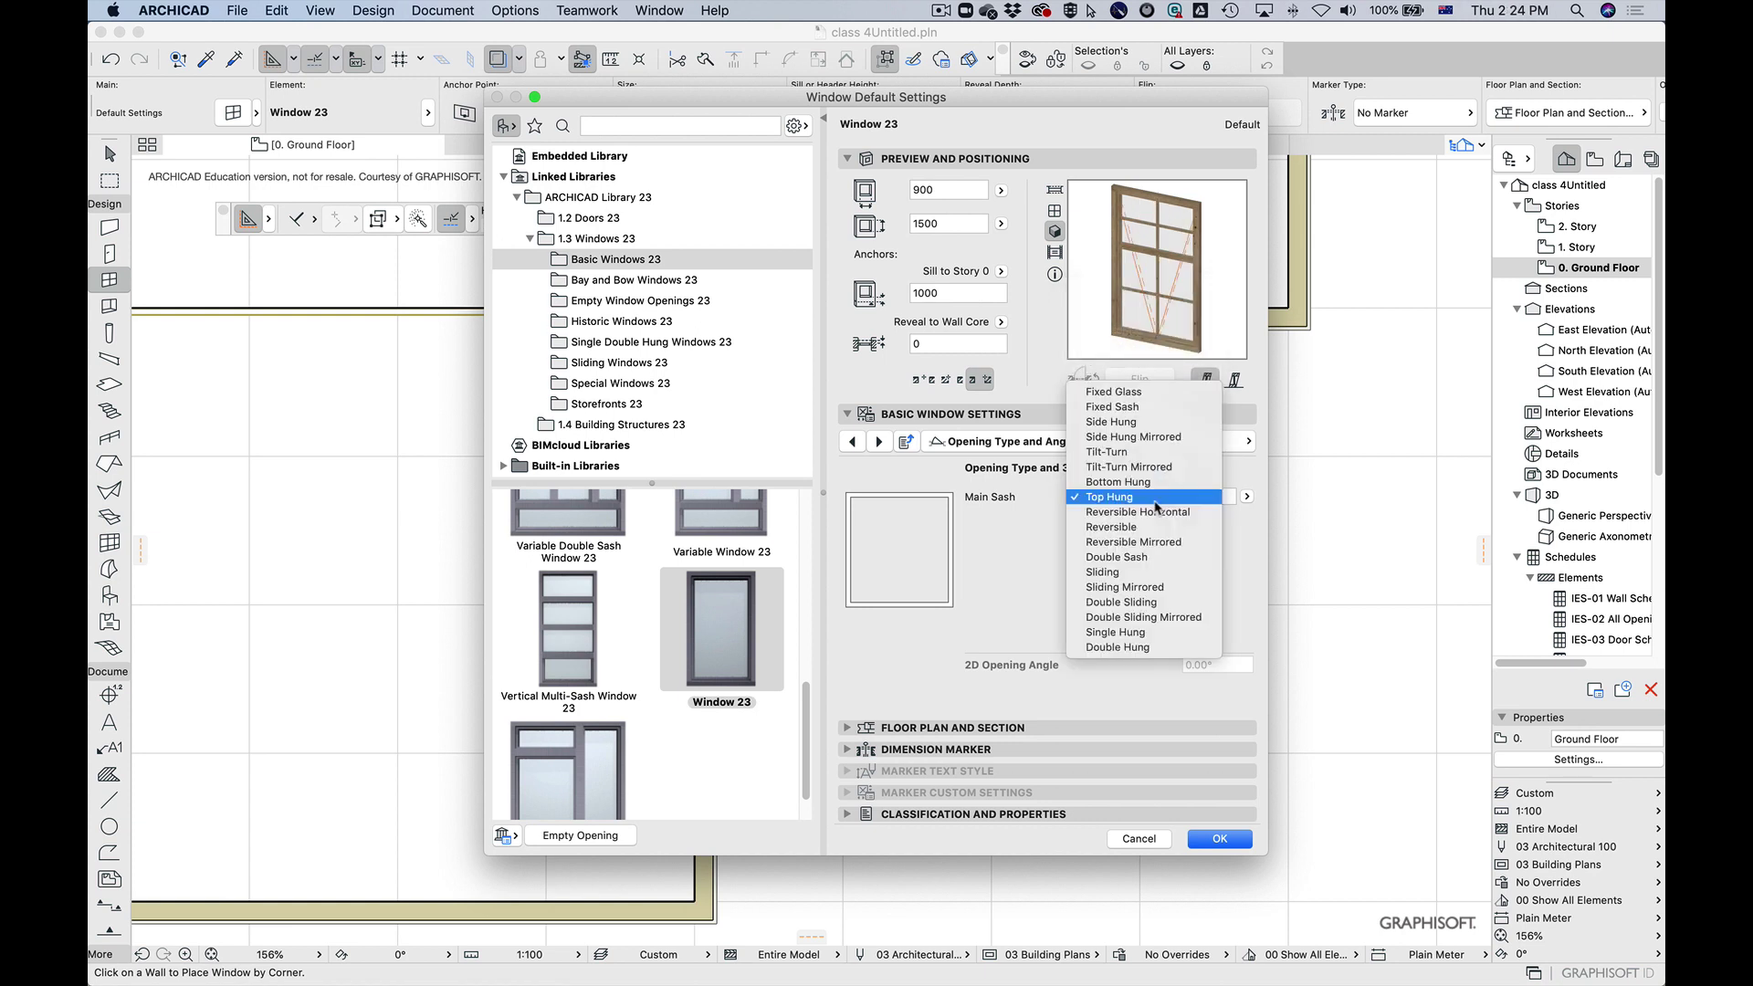
left_click(1169, 482)
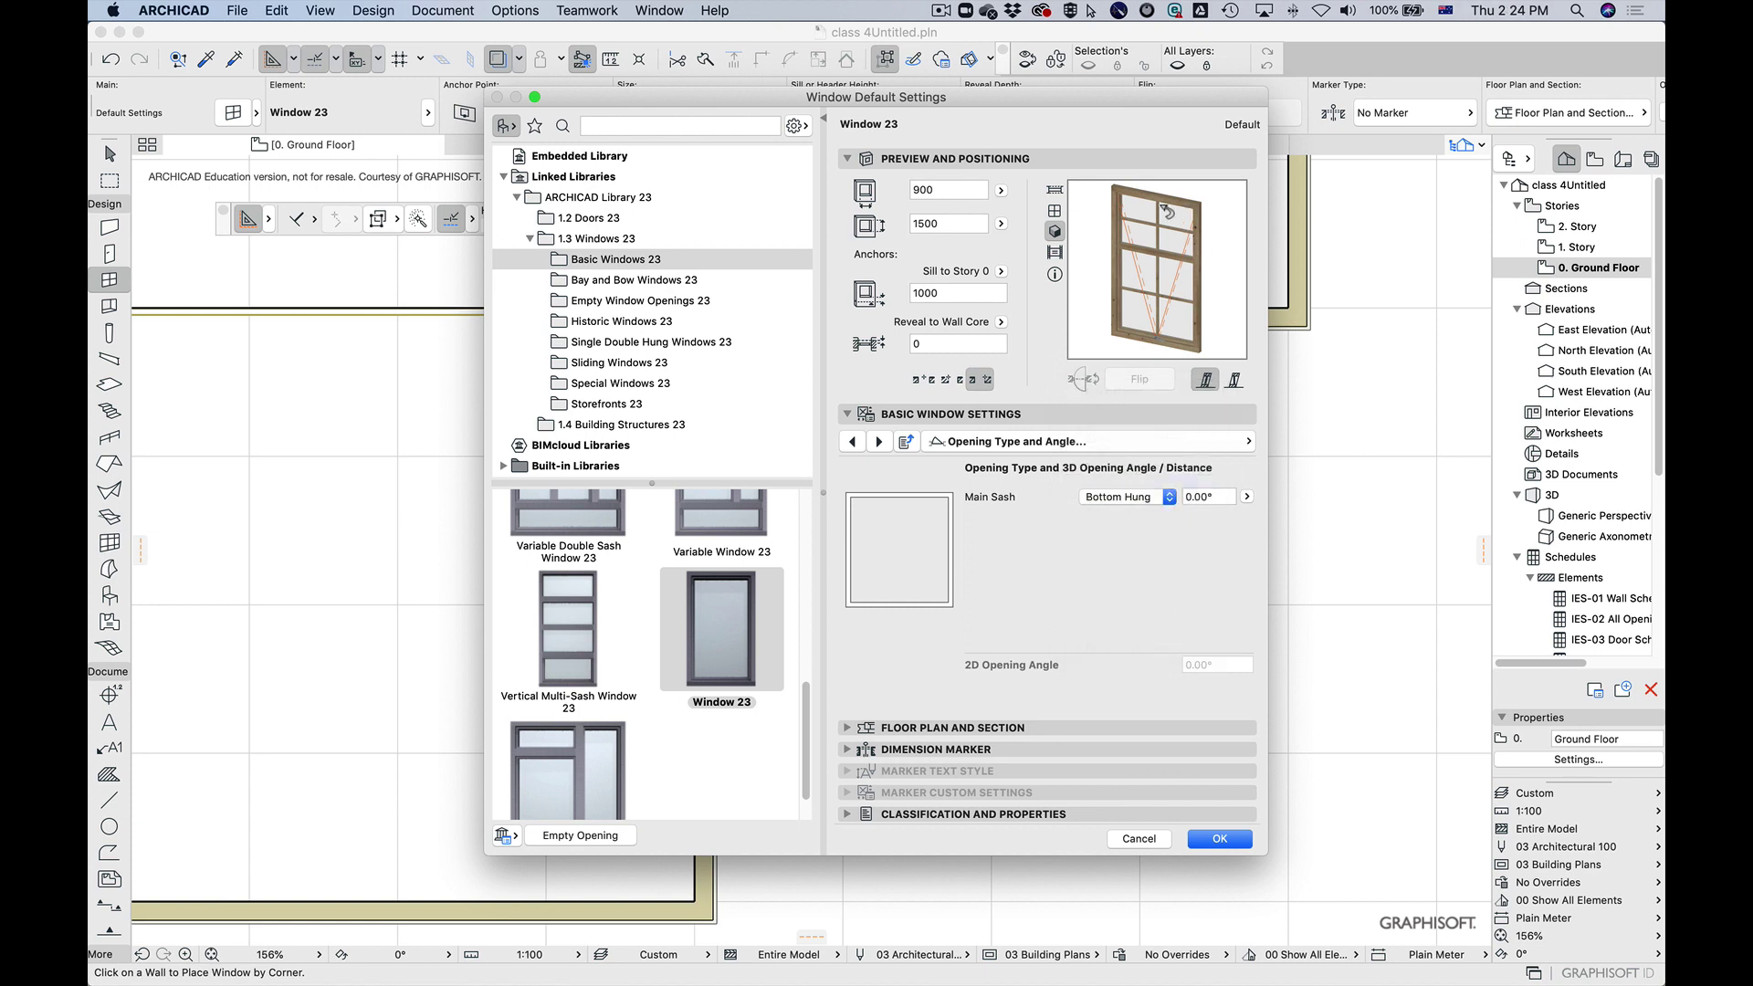
Step: Set the main sash's opening type to Double Hung, review the Opening Lines settings and accept the window defaults
left_click(1137, 493)
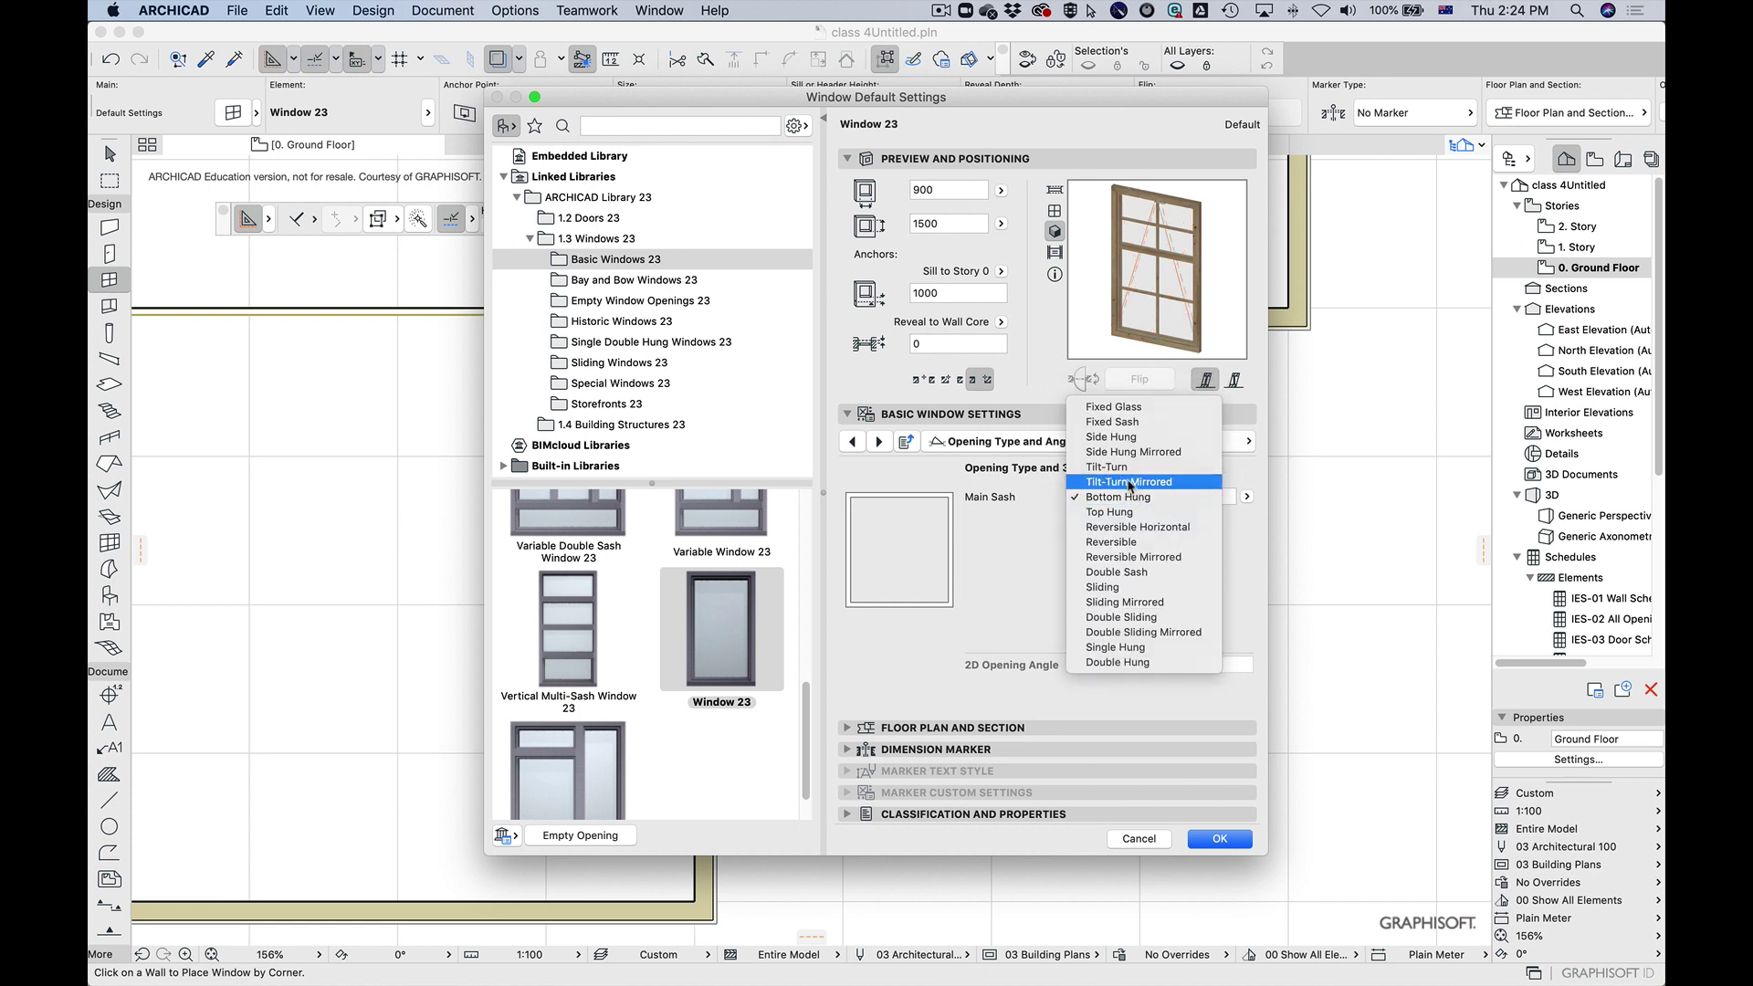
left_click(1146, 666)
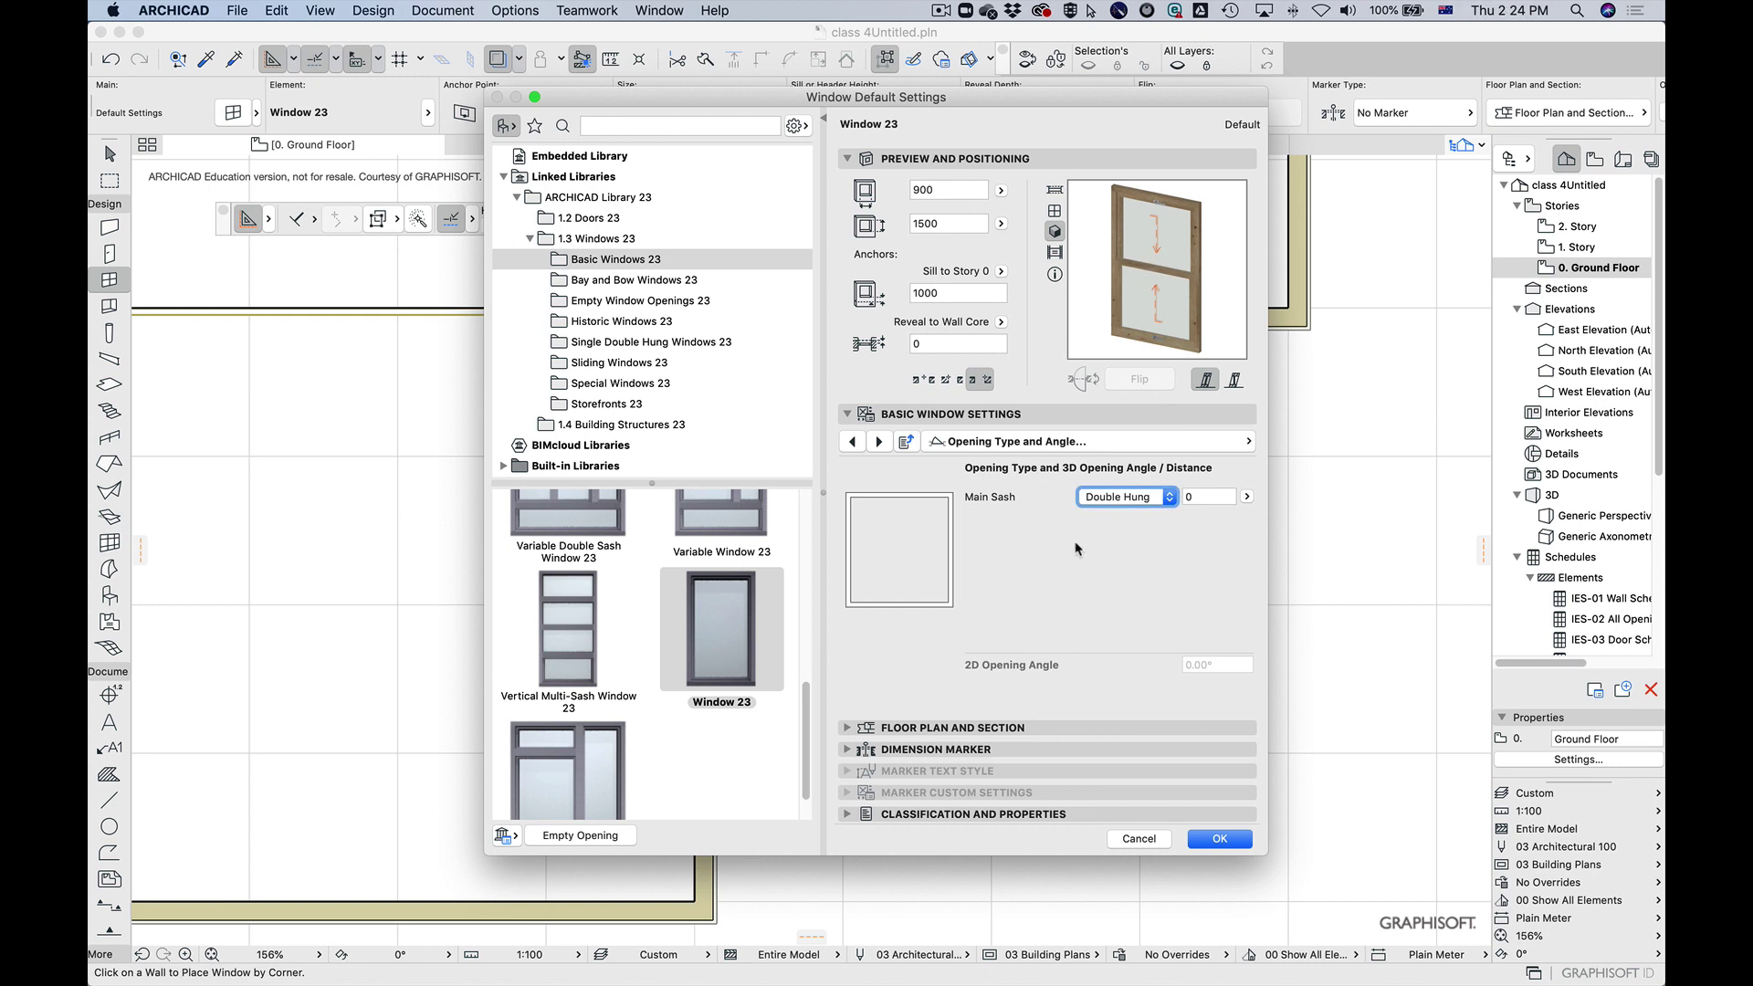
left_click(1247, 498)
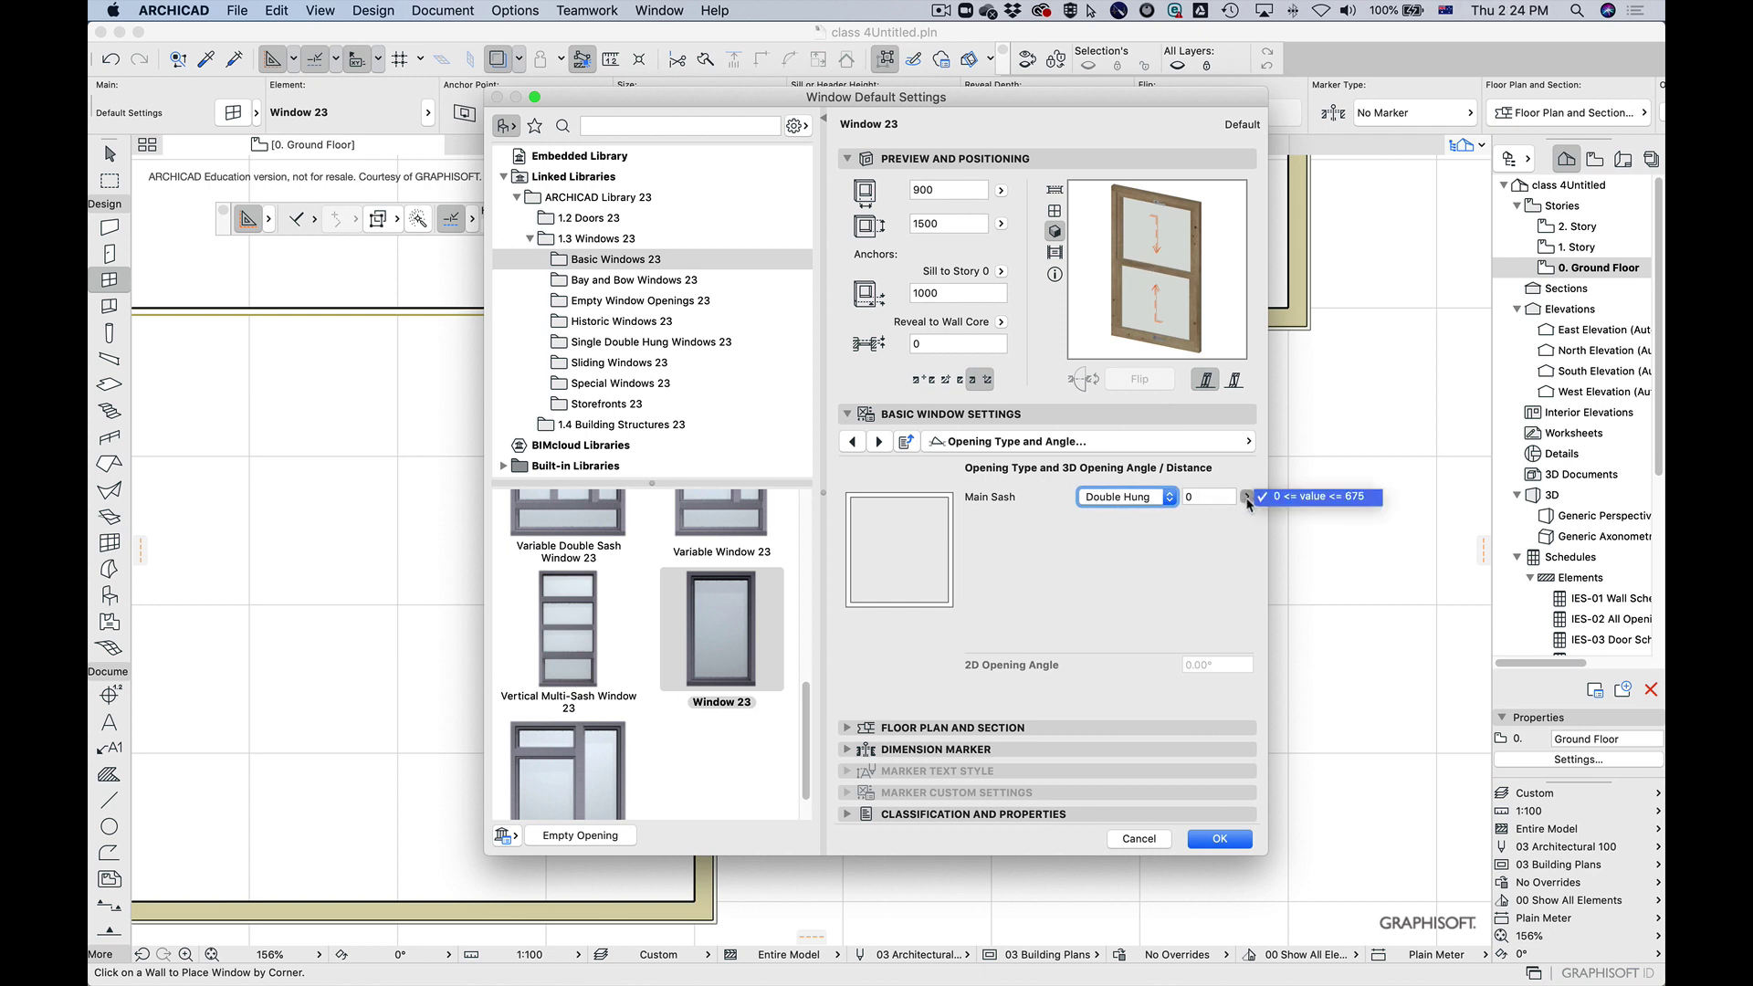
left_click(1220, 576)
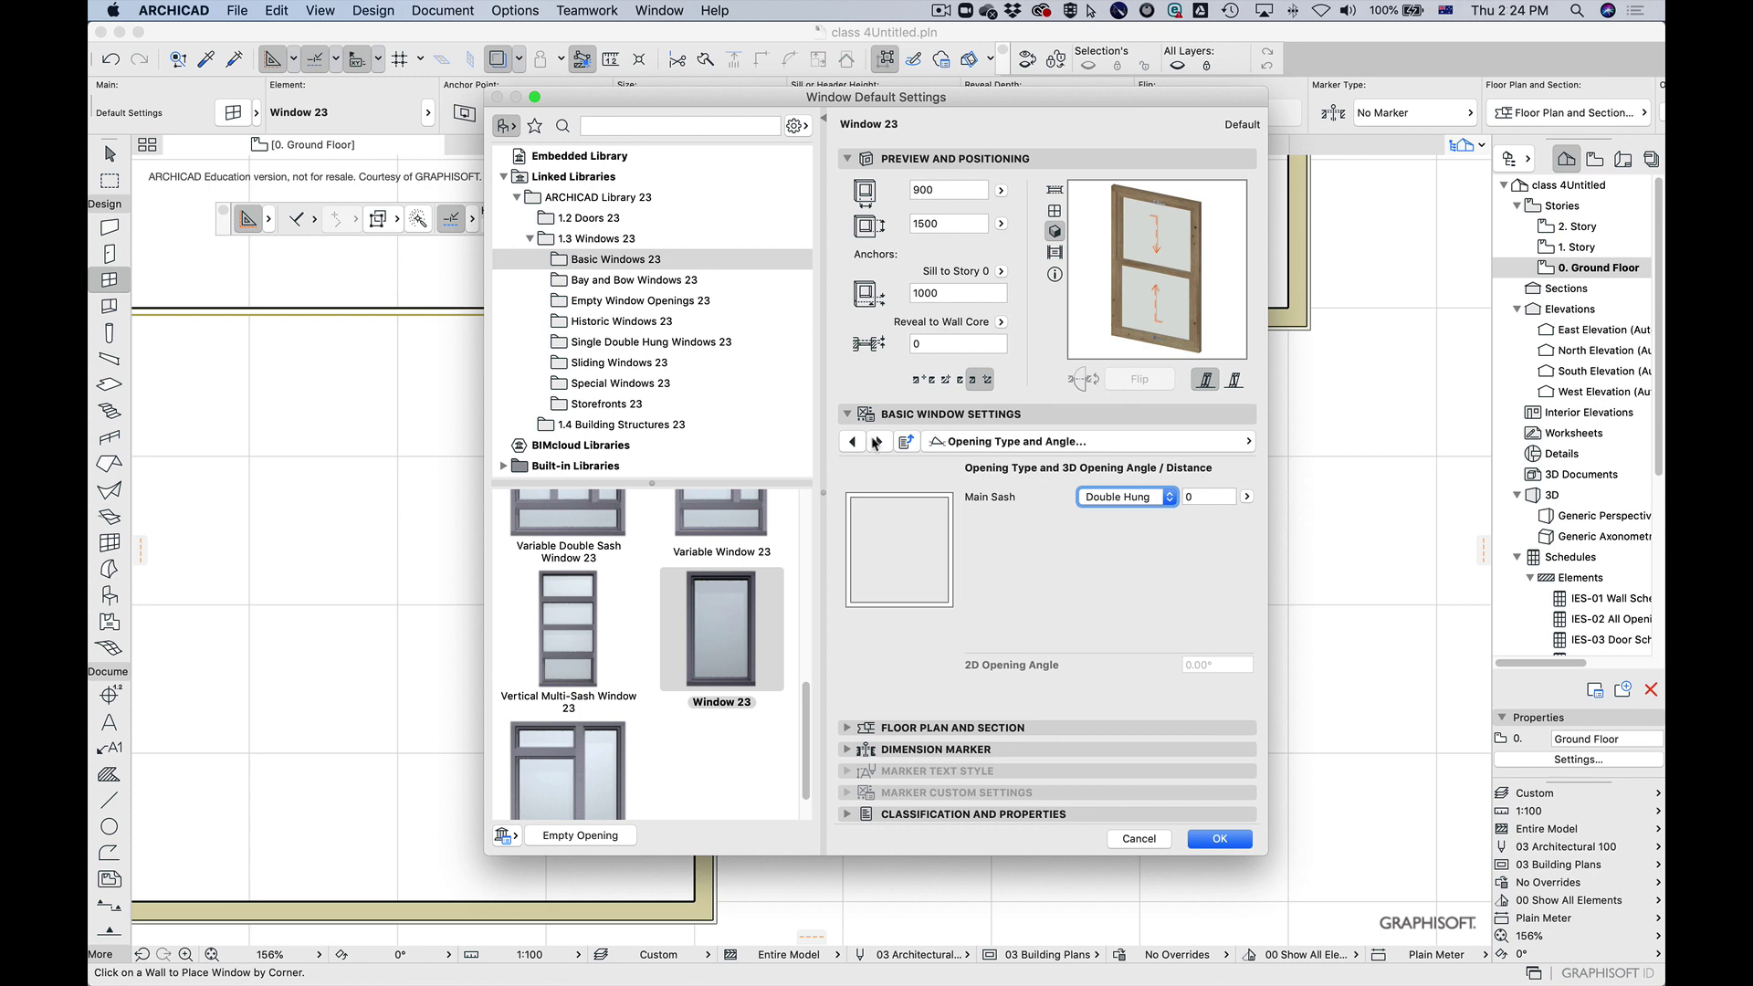
left_click(879, 442)
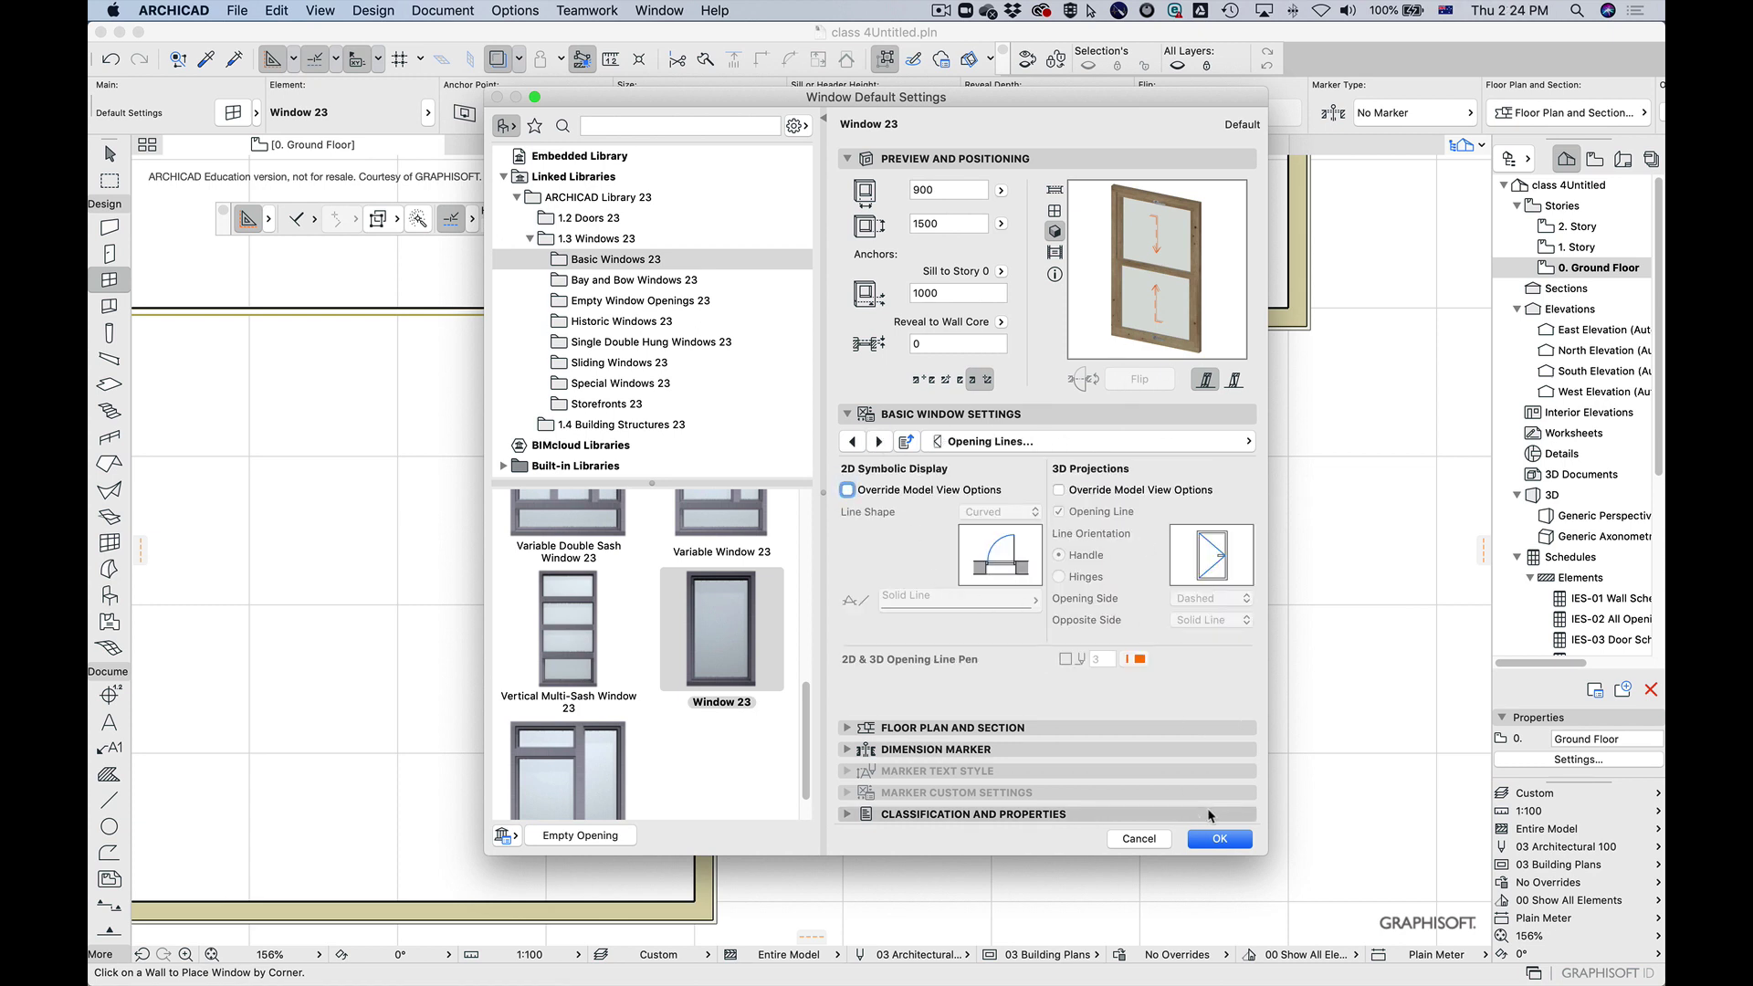
left_click(1222, 839)
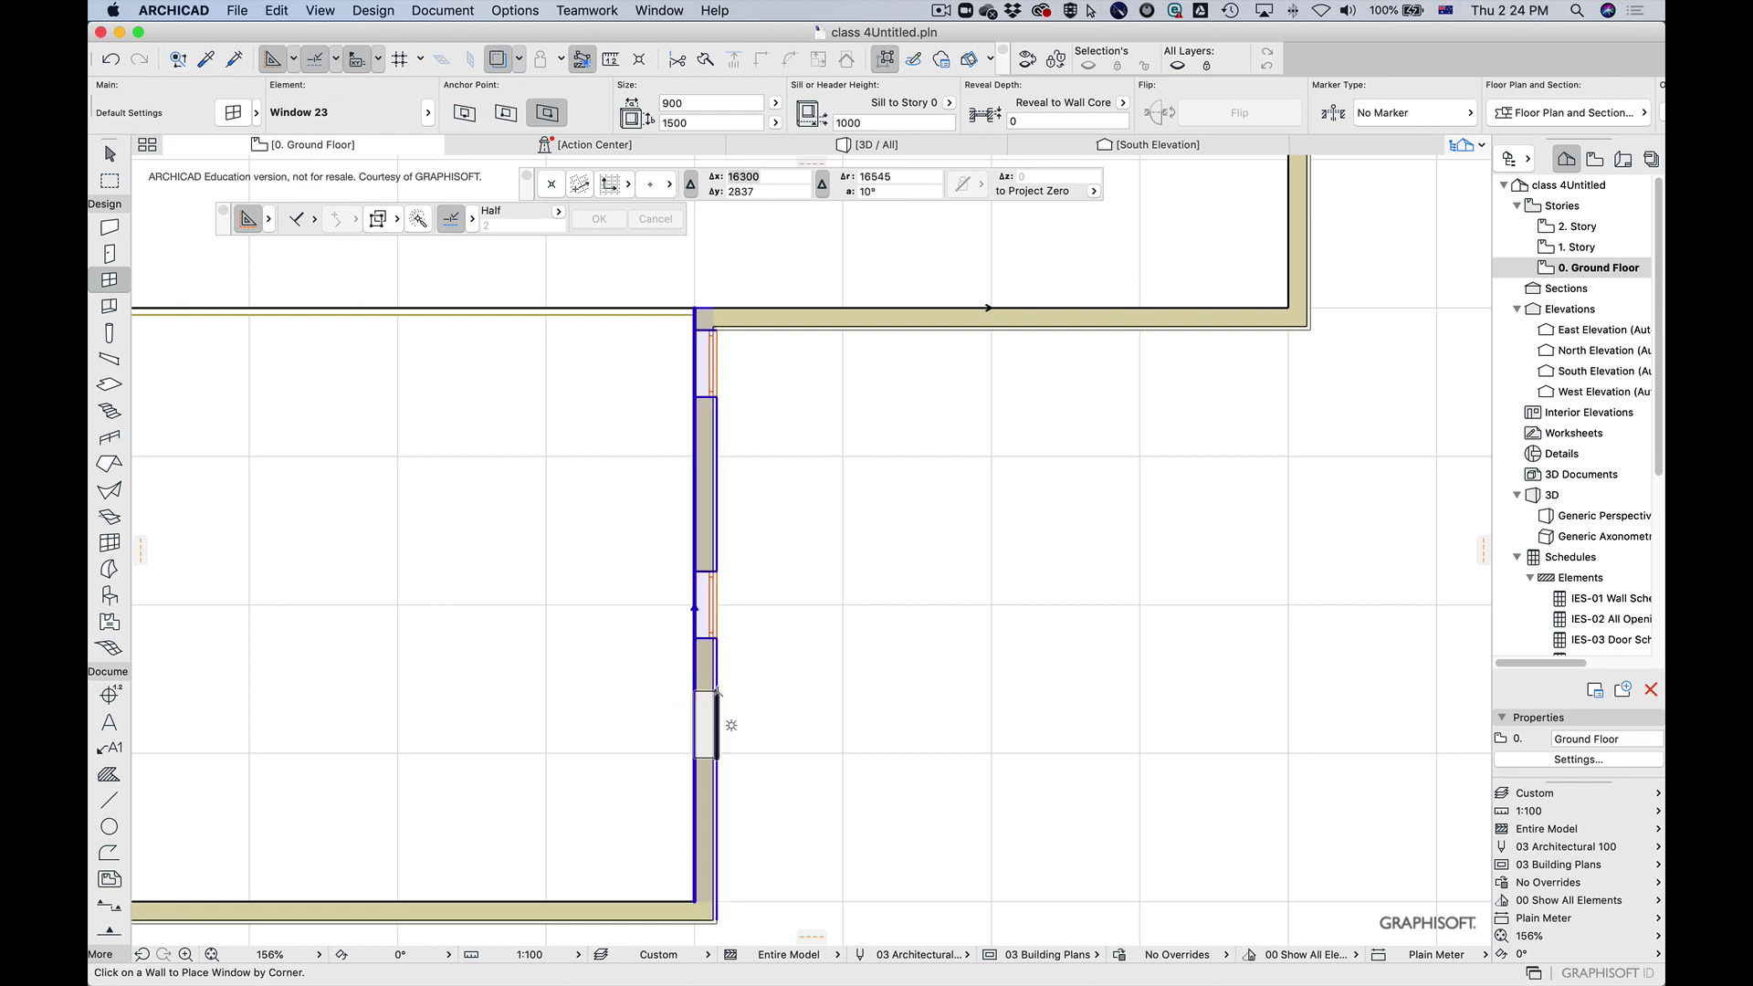
Step: Place the double hung window in the vertical ground floor wall, below the two existing windows, with its outside face towards the exterior
left_click(787, 724)
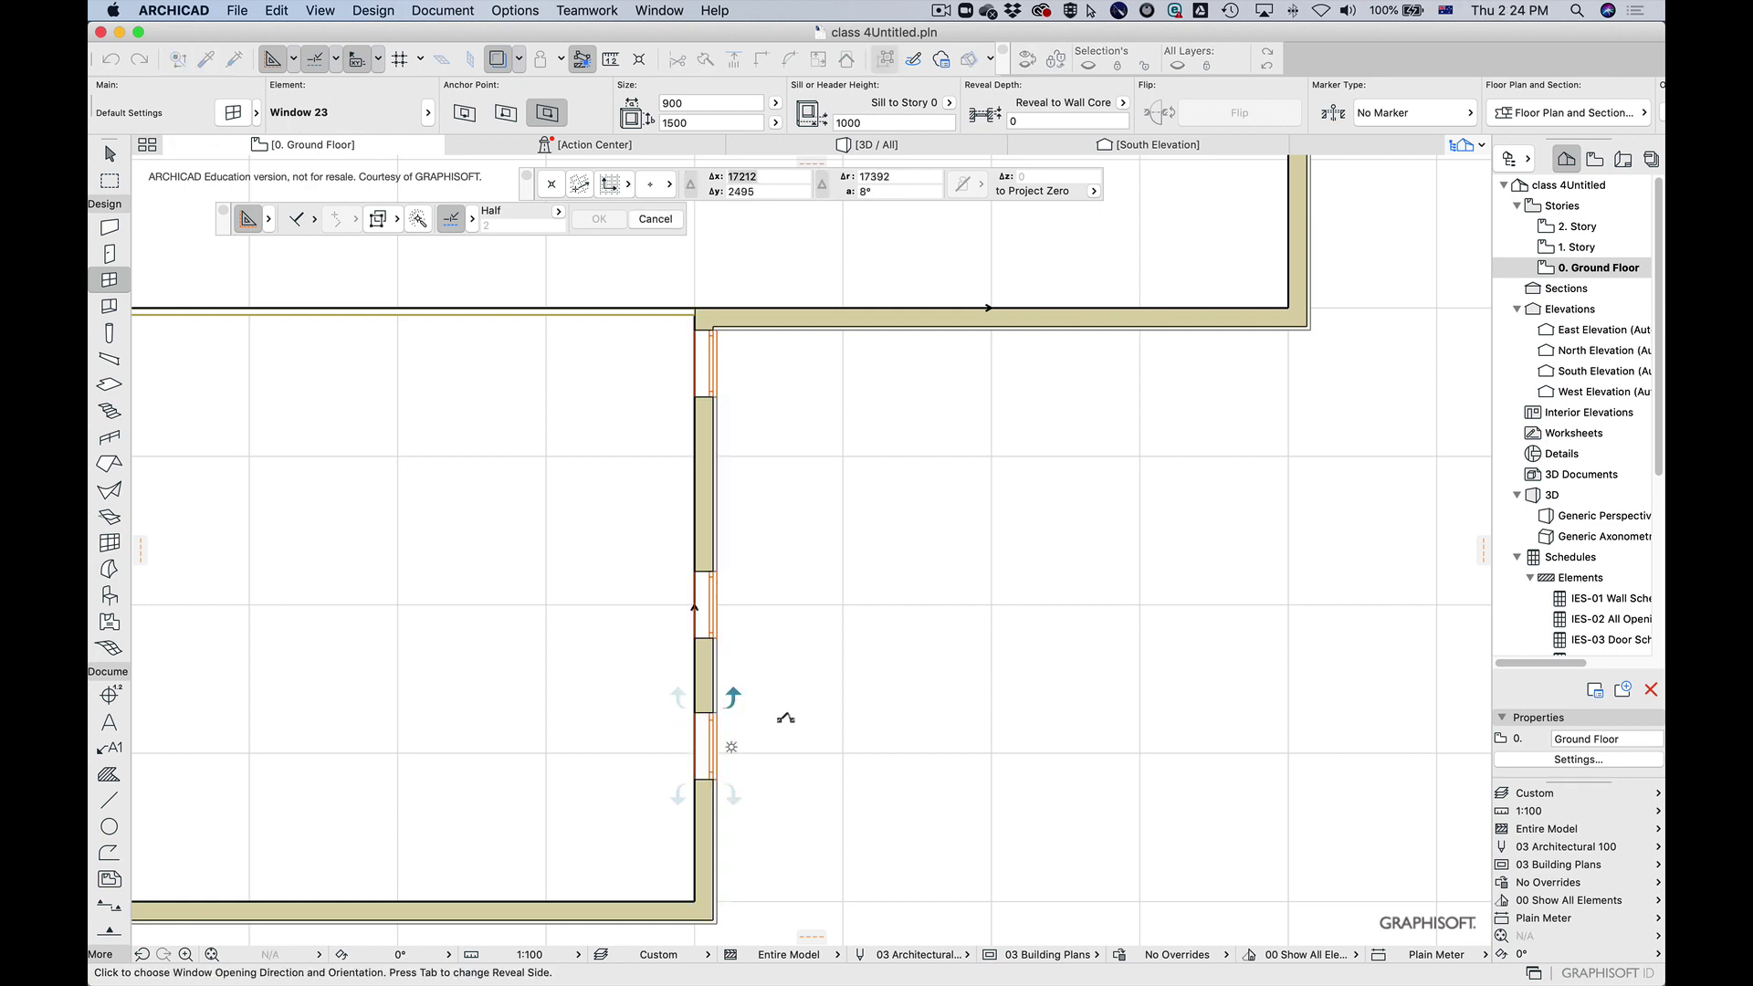
left_click(643, 790)
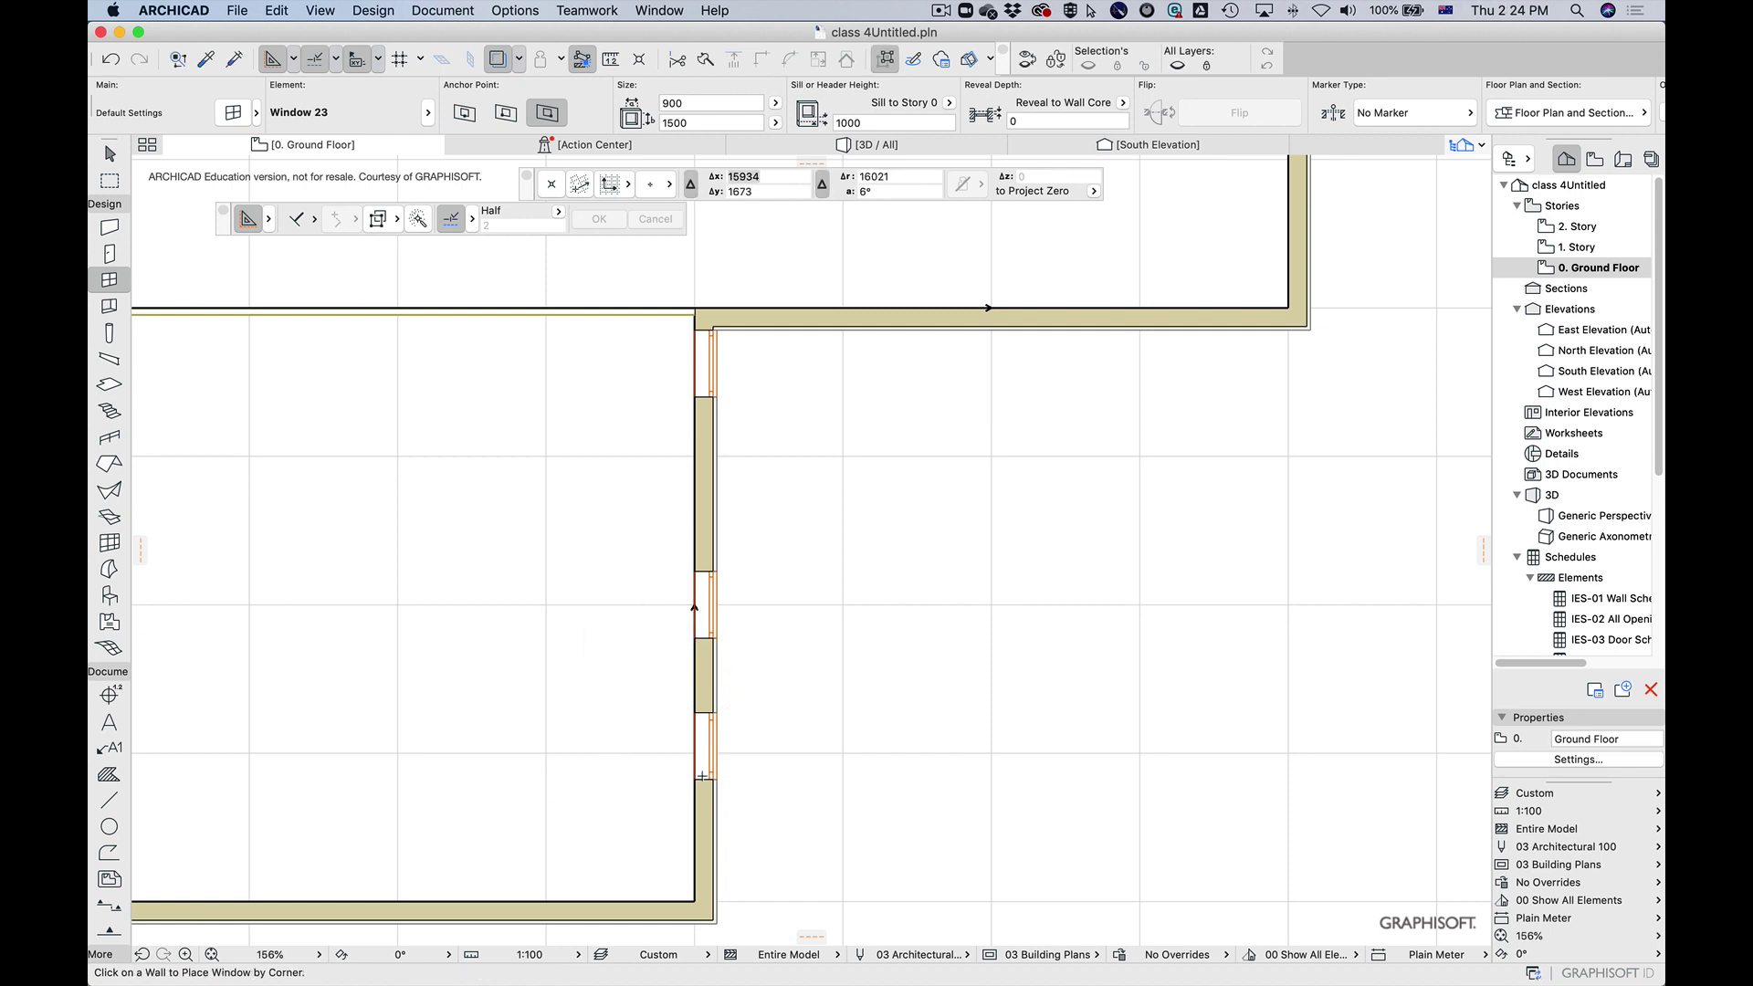
key("F2")
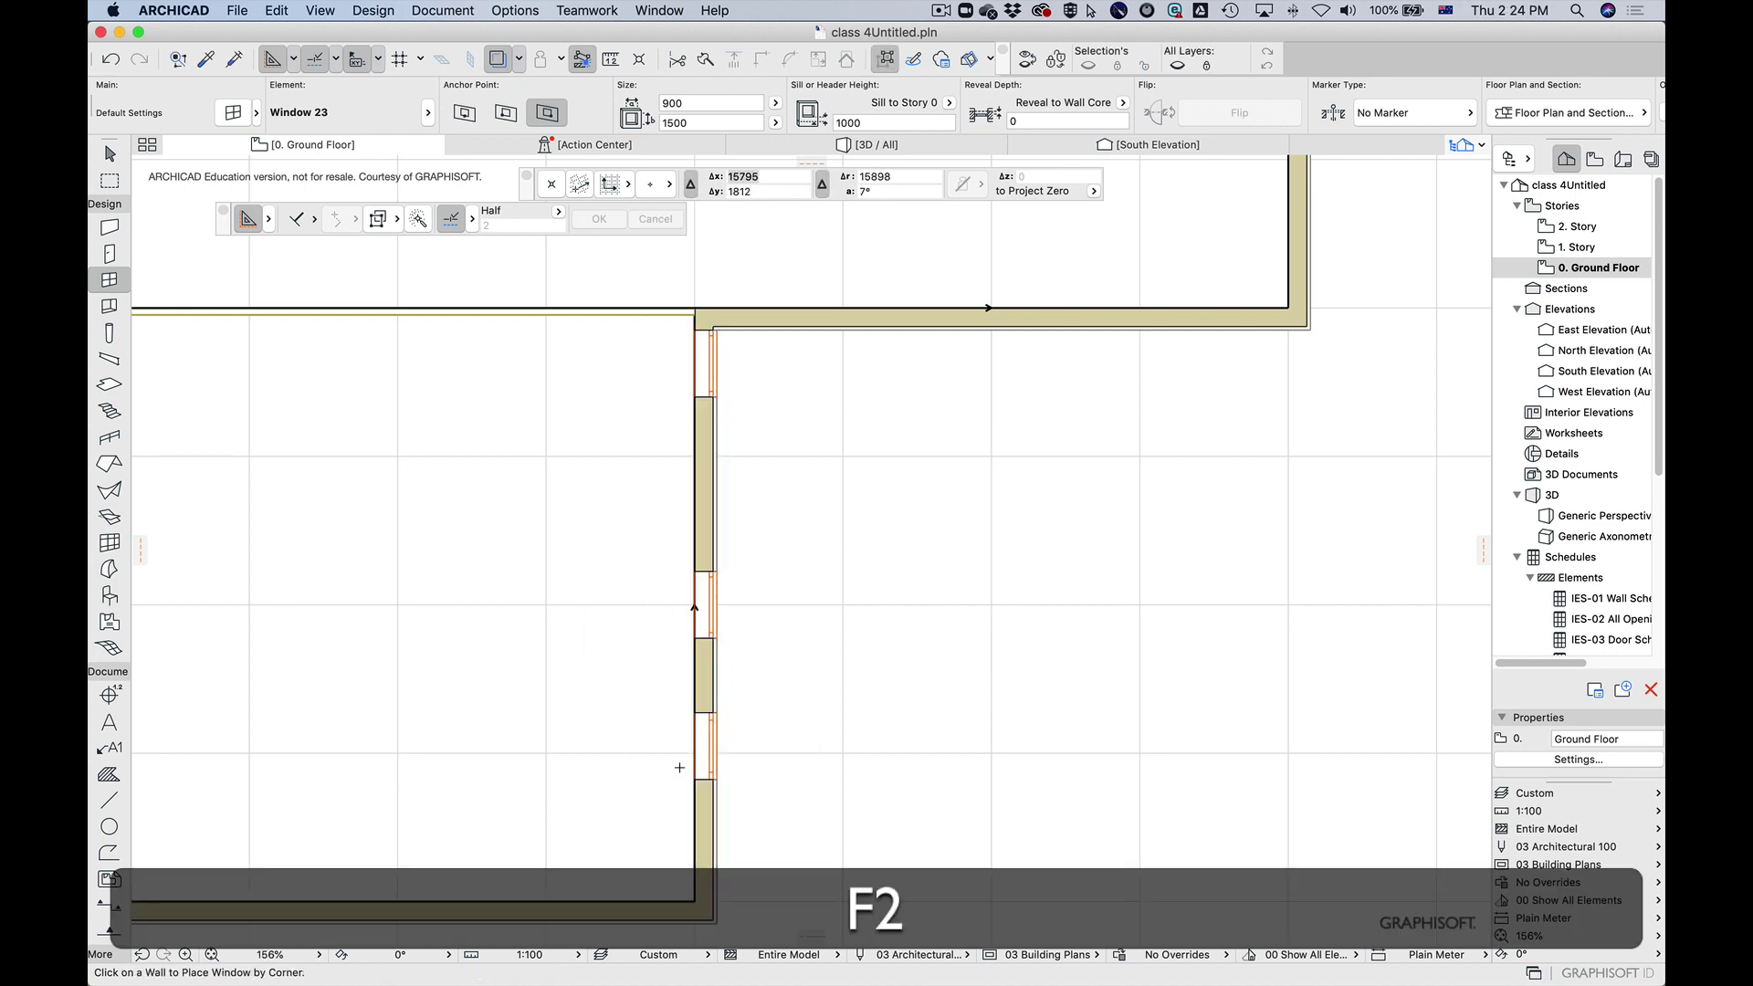
Step: Switch to the 3D perspective and move through the room to inspect the new double hung window from inside
key("F3")
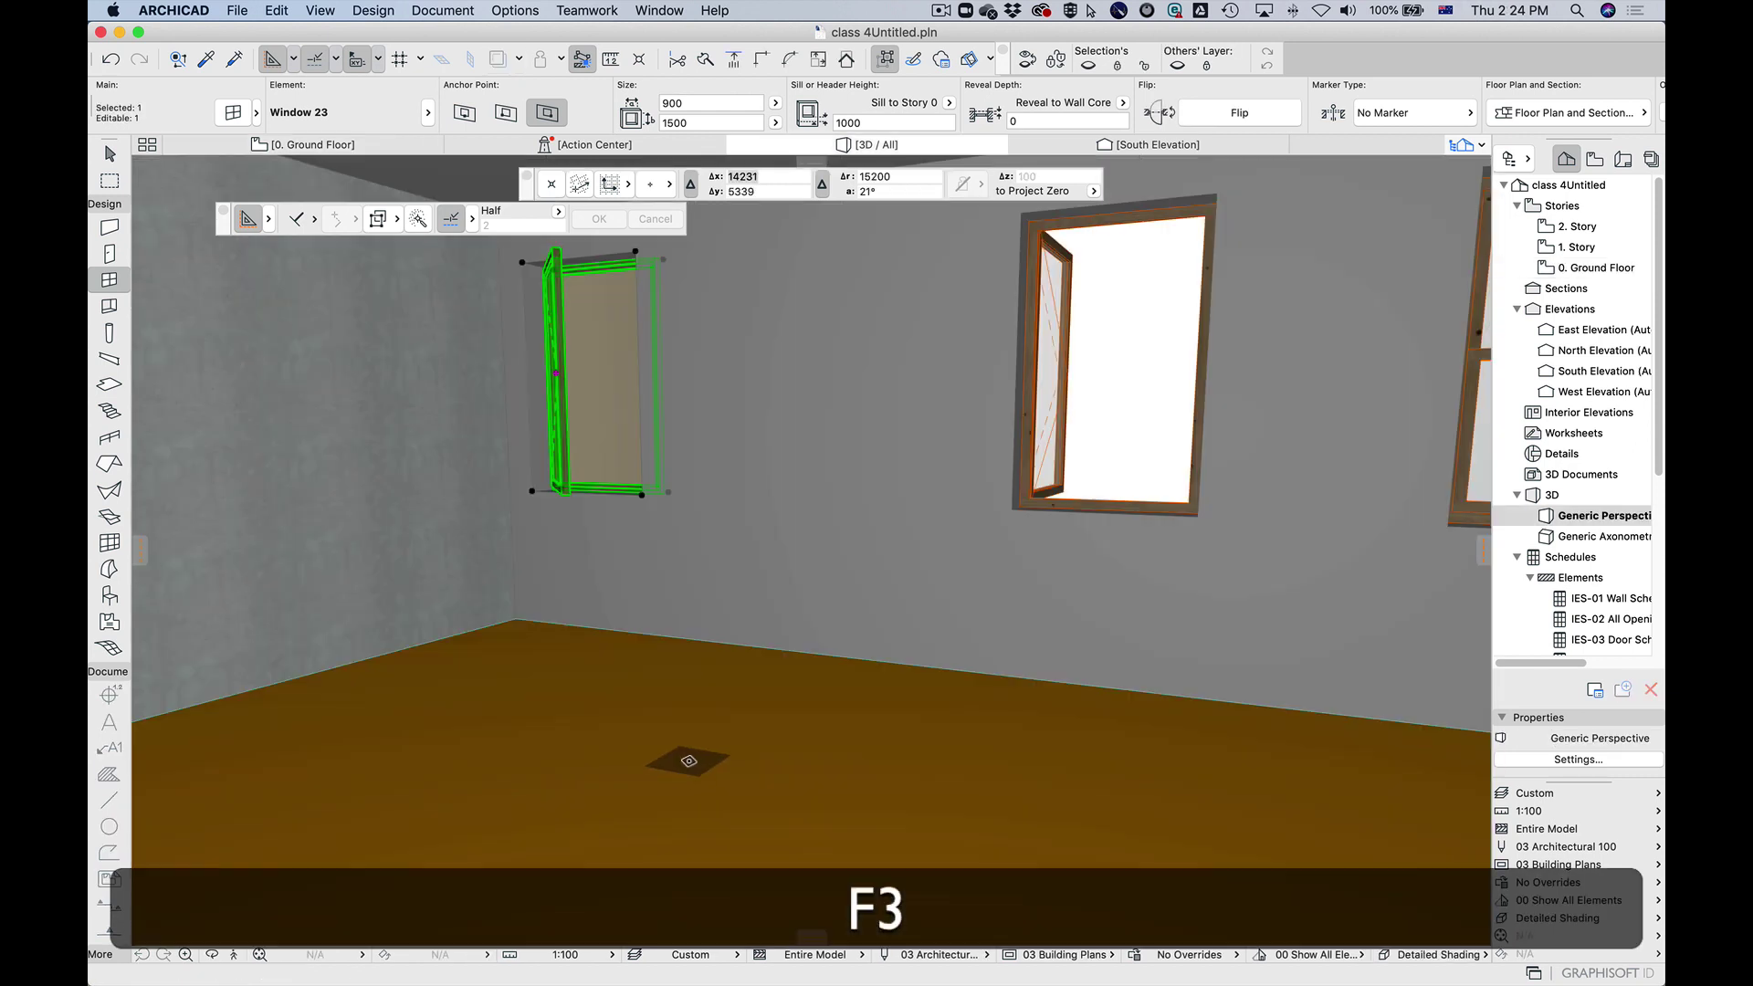
left_click(234, 954)
key("w")
key("d")
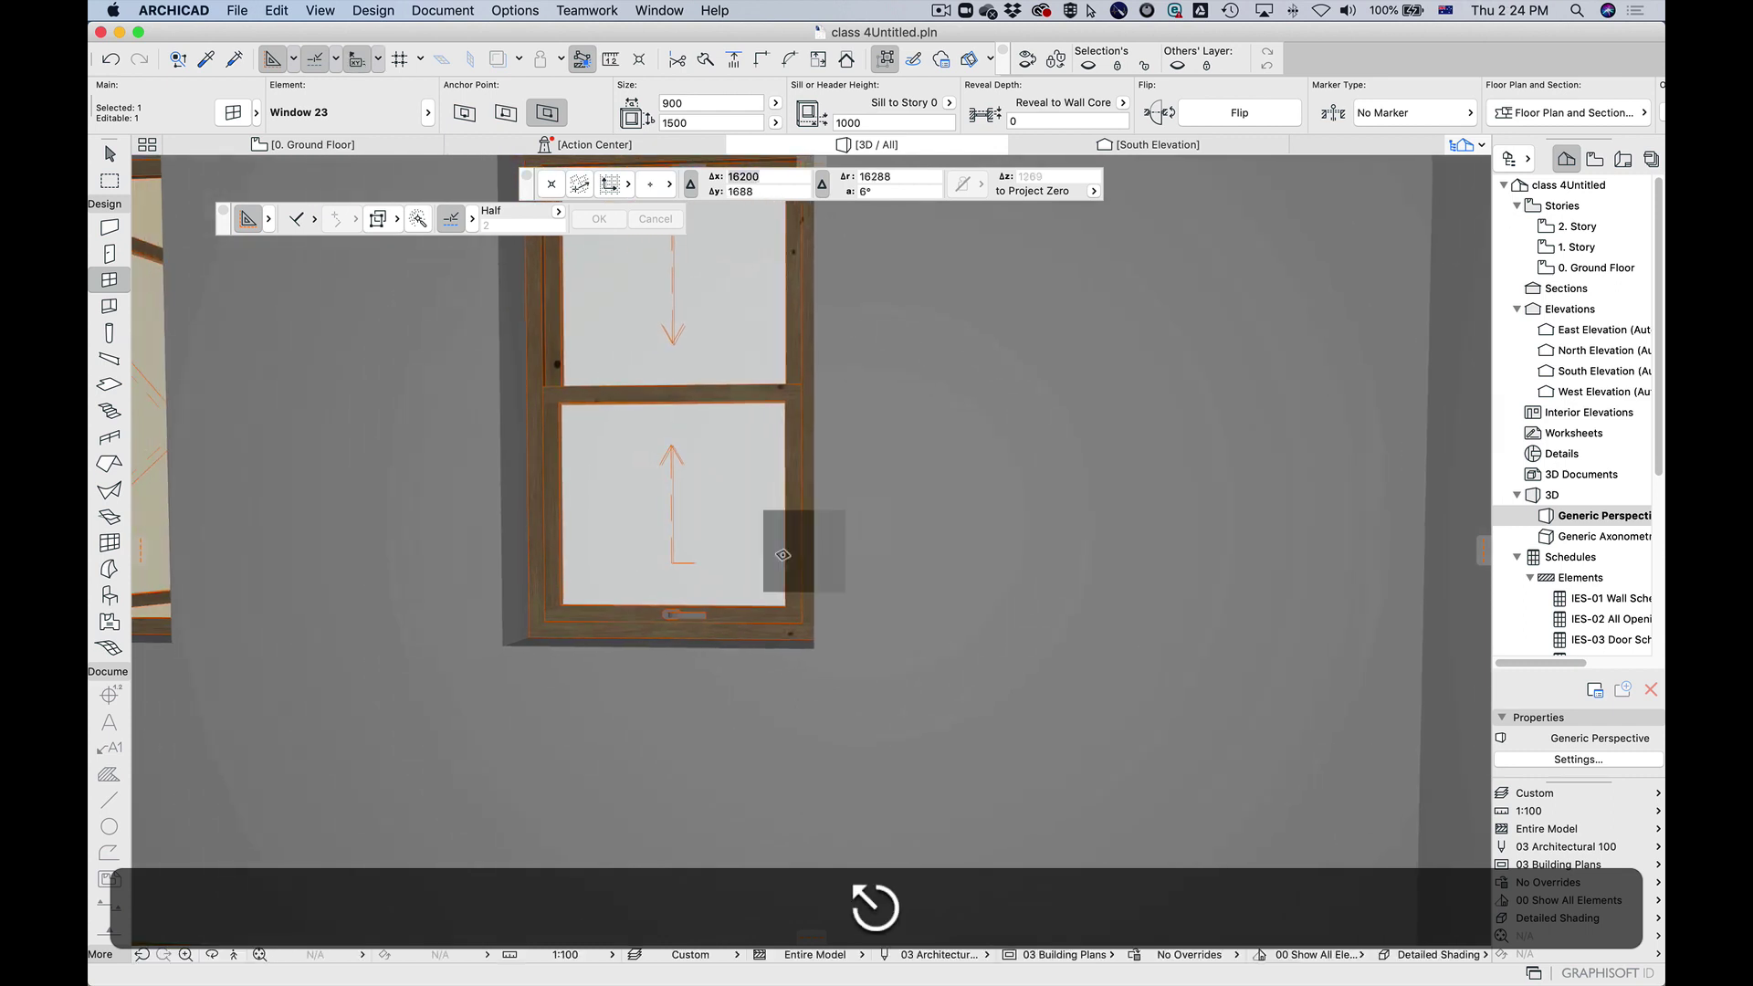
key("s")
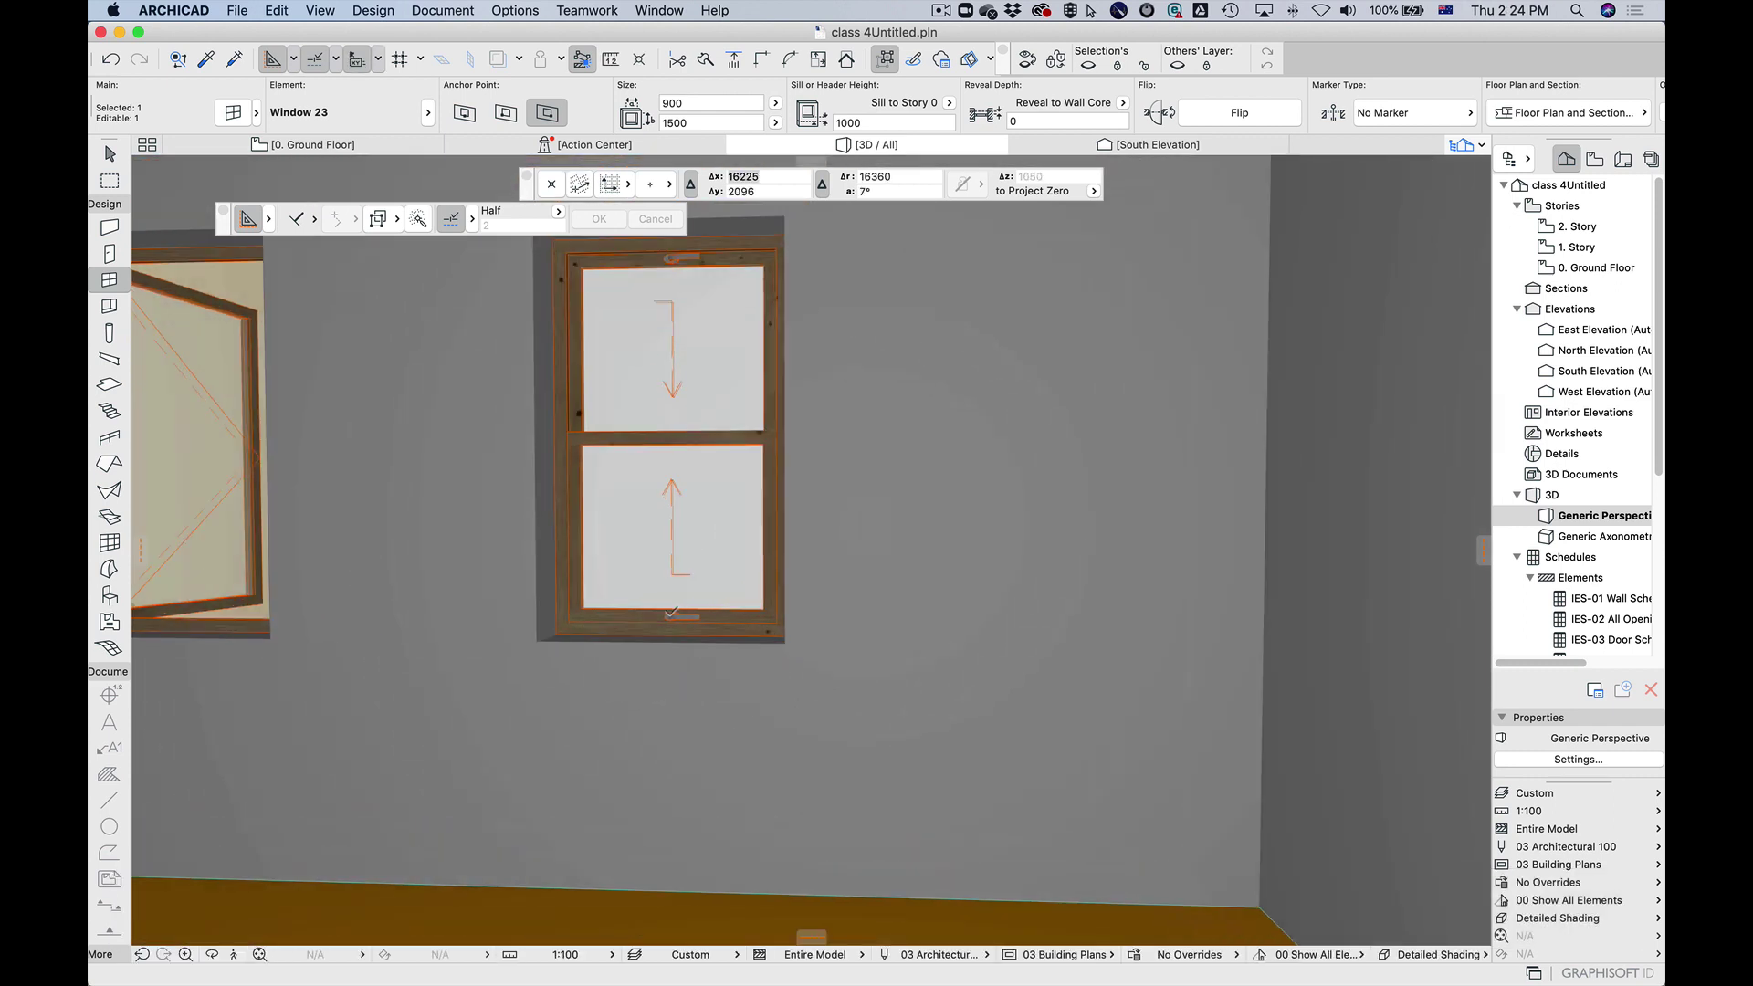
key("Escape")
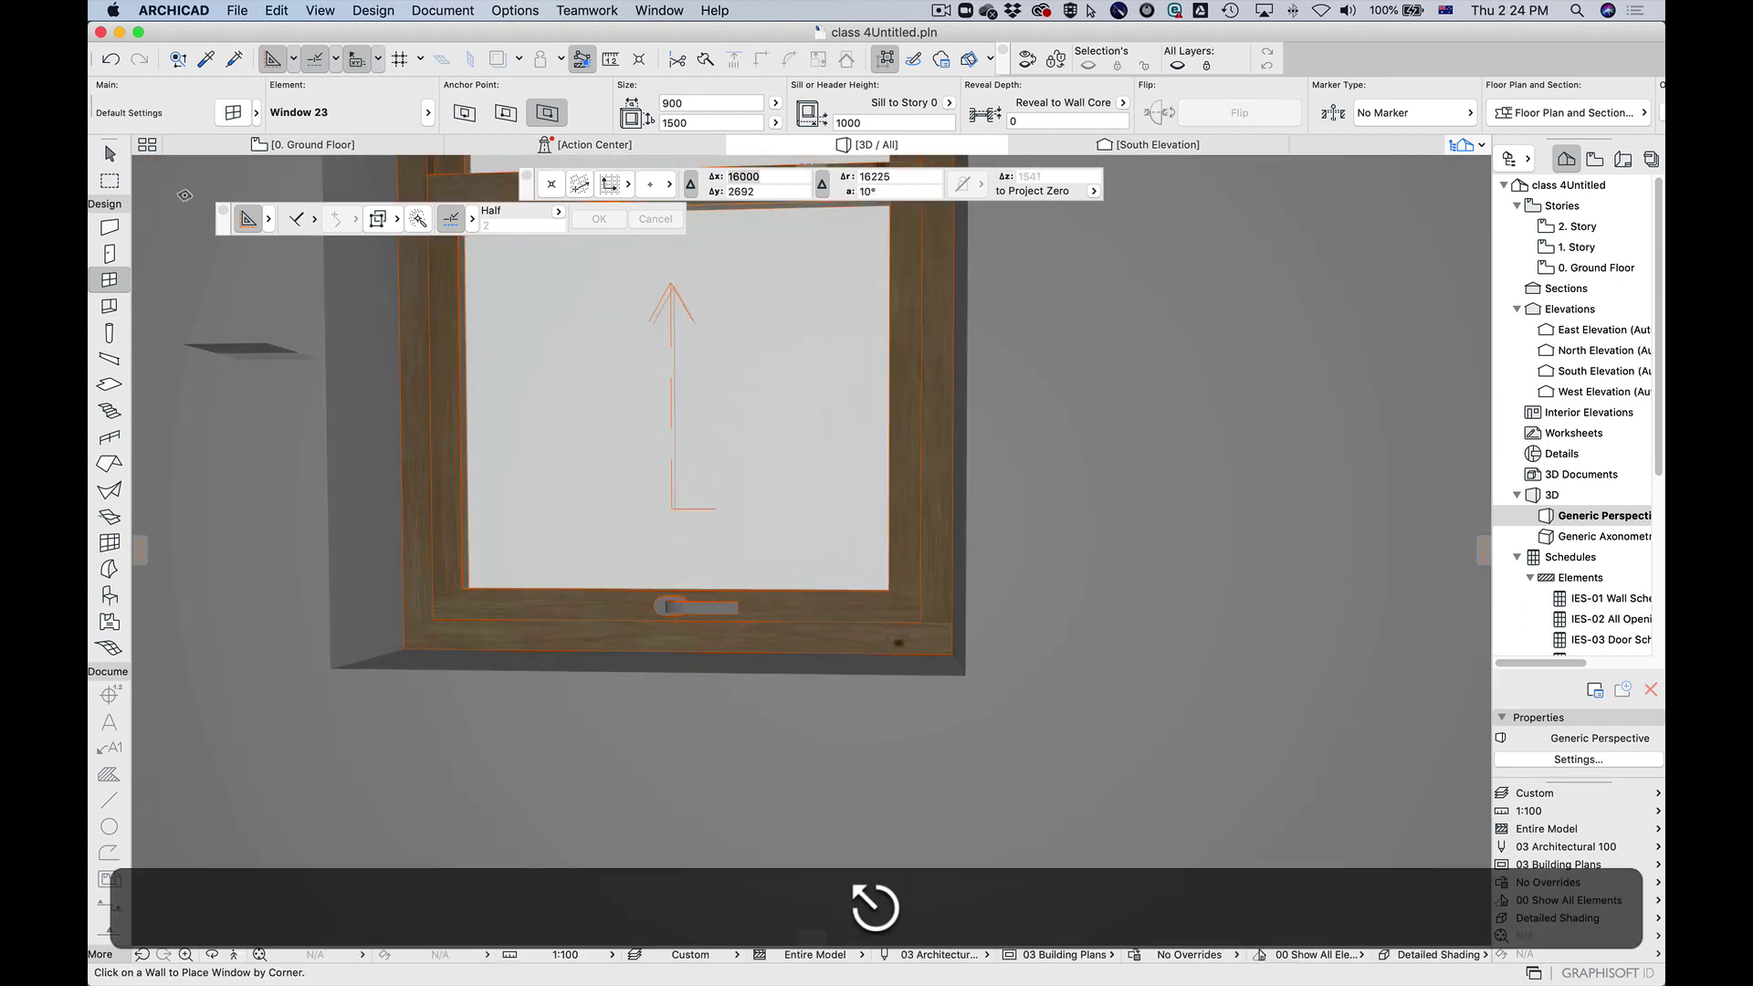
key("Escape")
Step: Try moving the lower sash's window handle up to a handle position of about 300, and undo the change
left_click(793, 595)
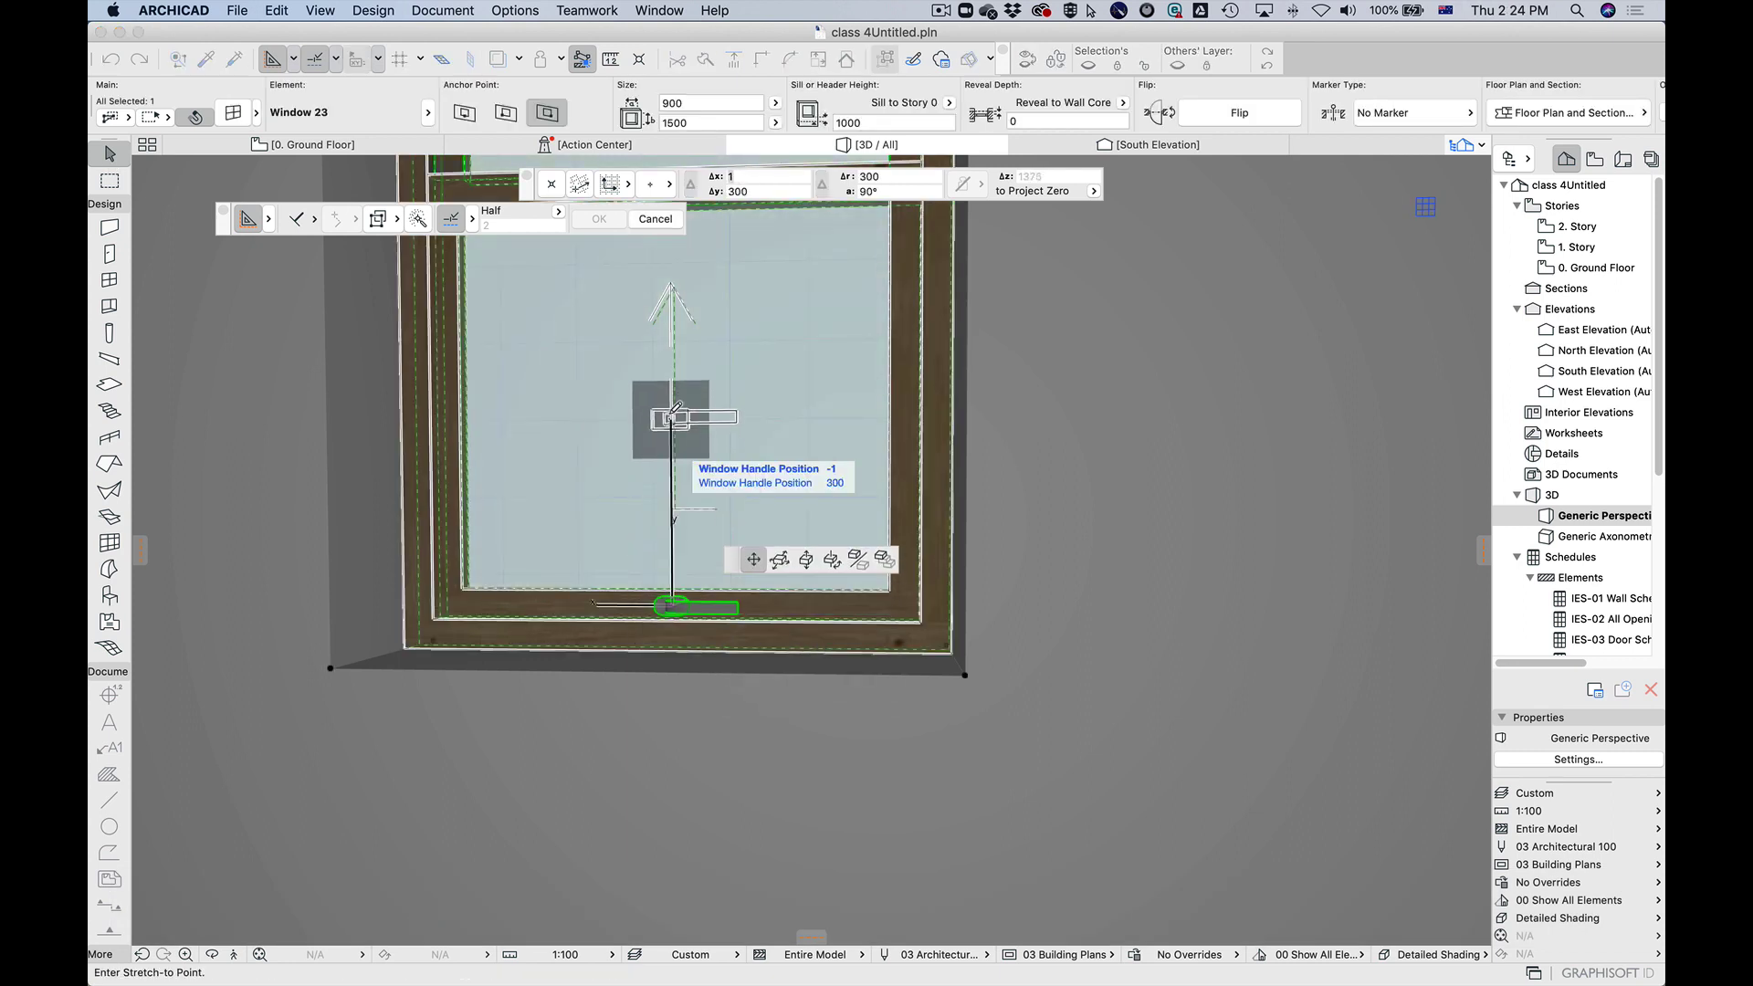
left_click(670, 411)
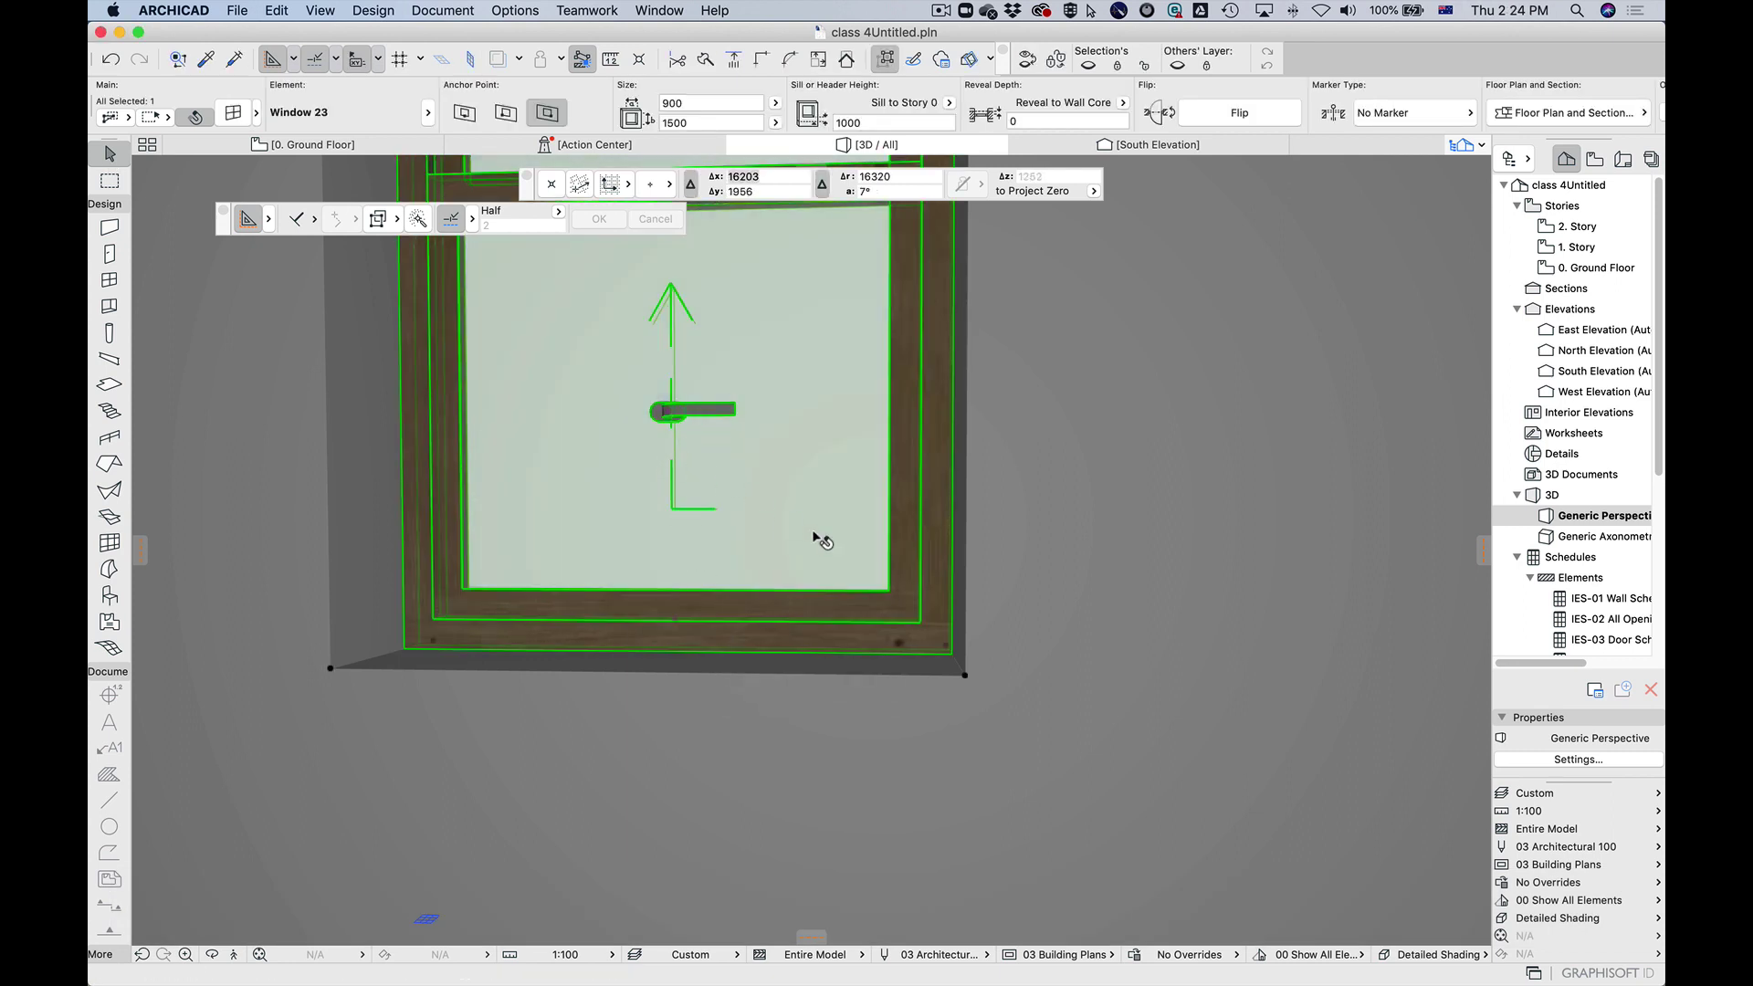
key("super+z")
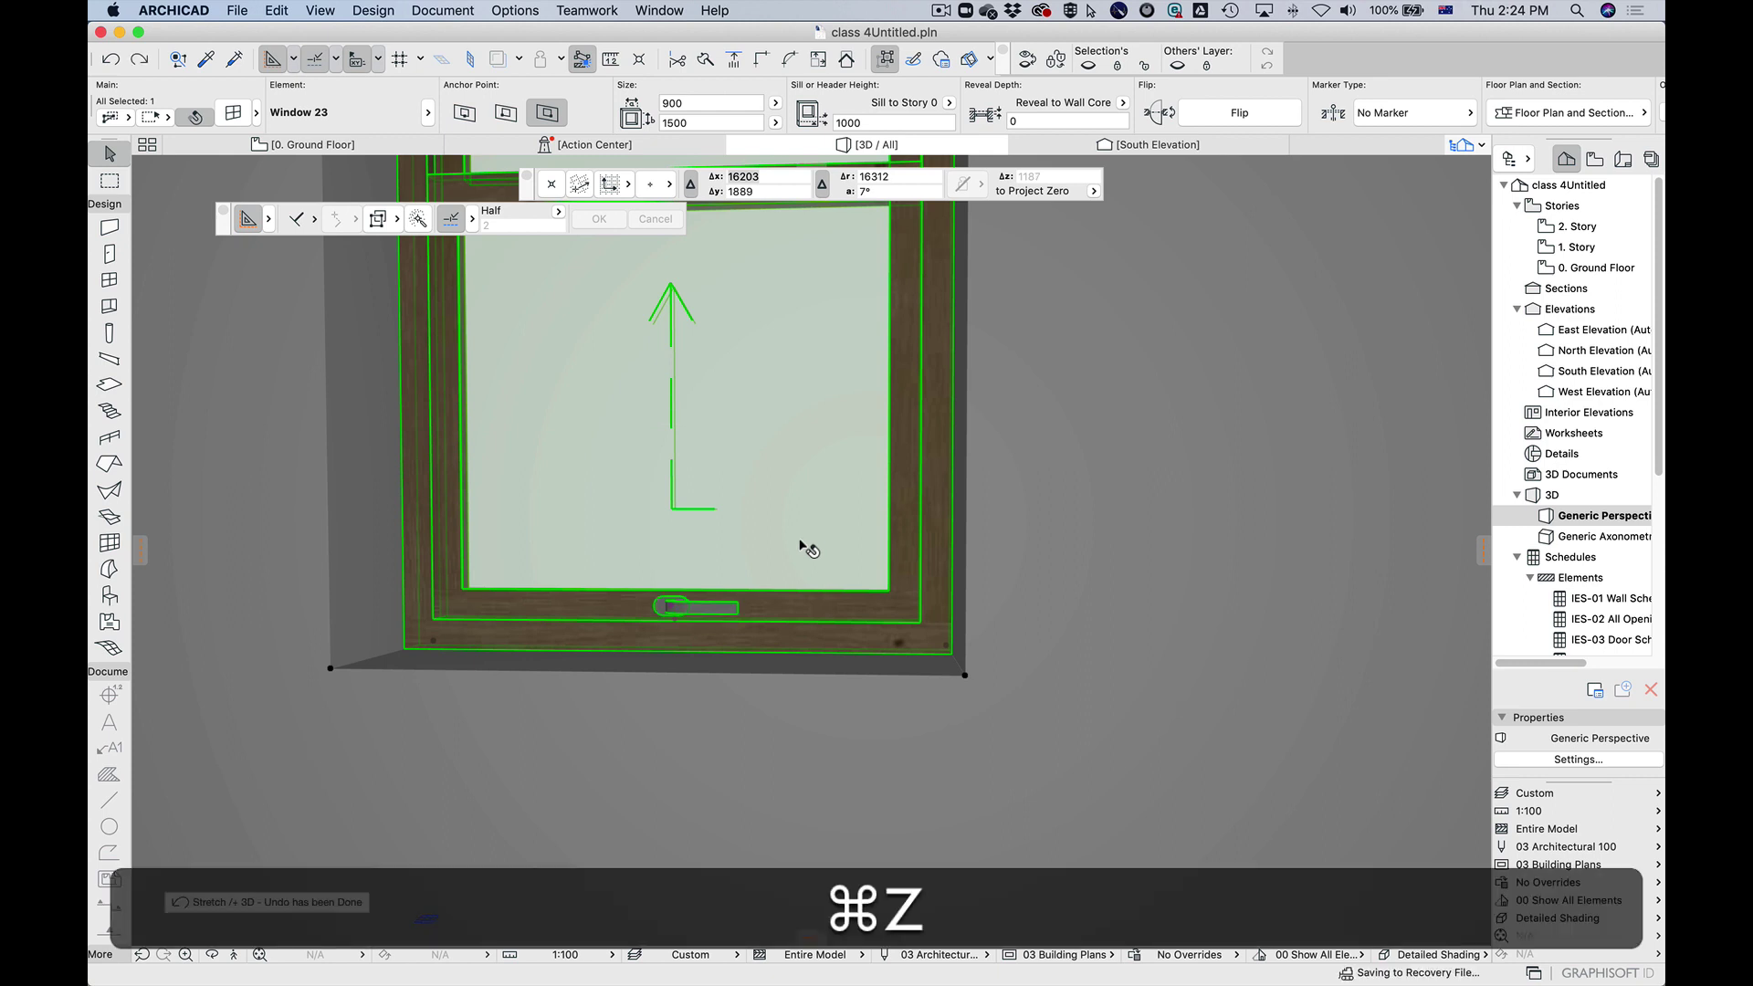
left_click(837, 611)
key("super+z")
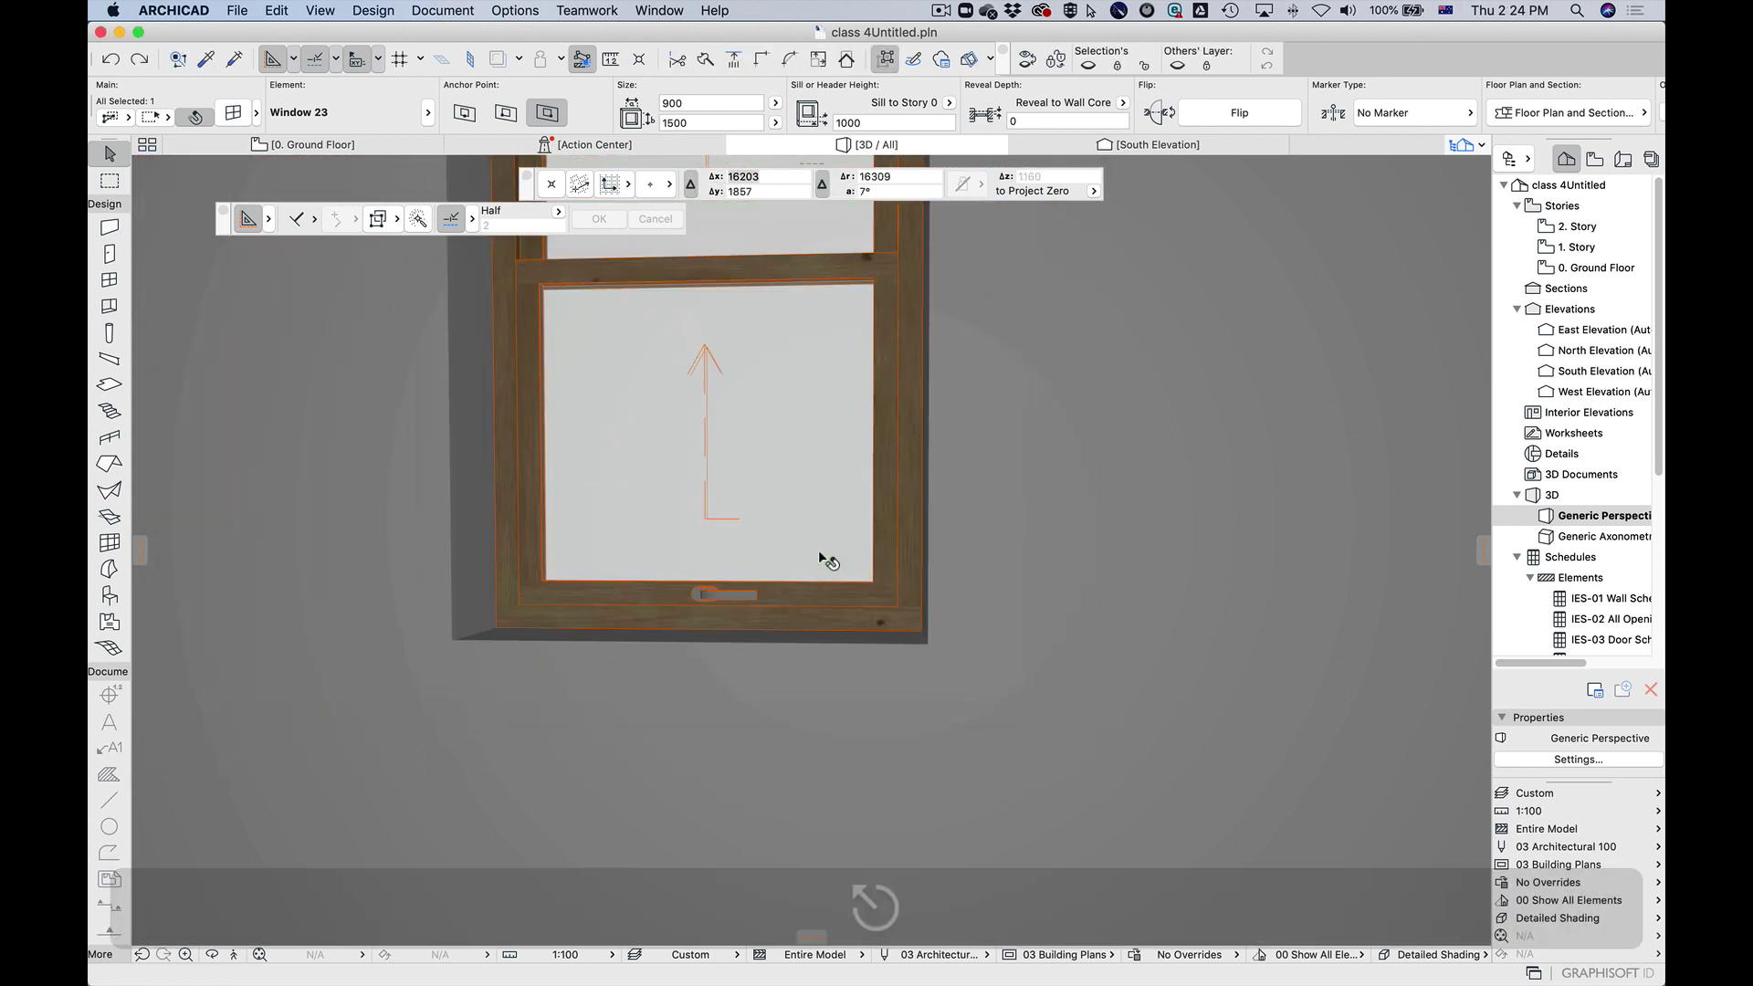
Step: Lower the upper sash of the double hung window by its handle to an opening distance of about 316
scroll(778, 372, "up", 5)
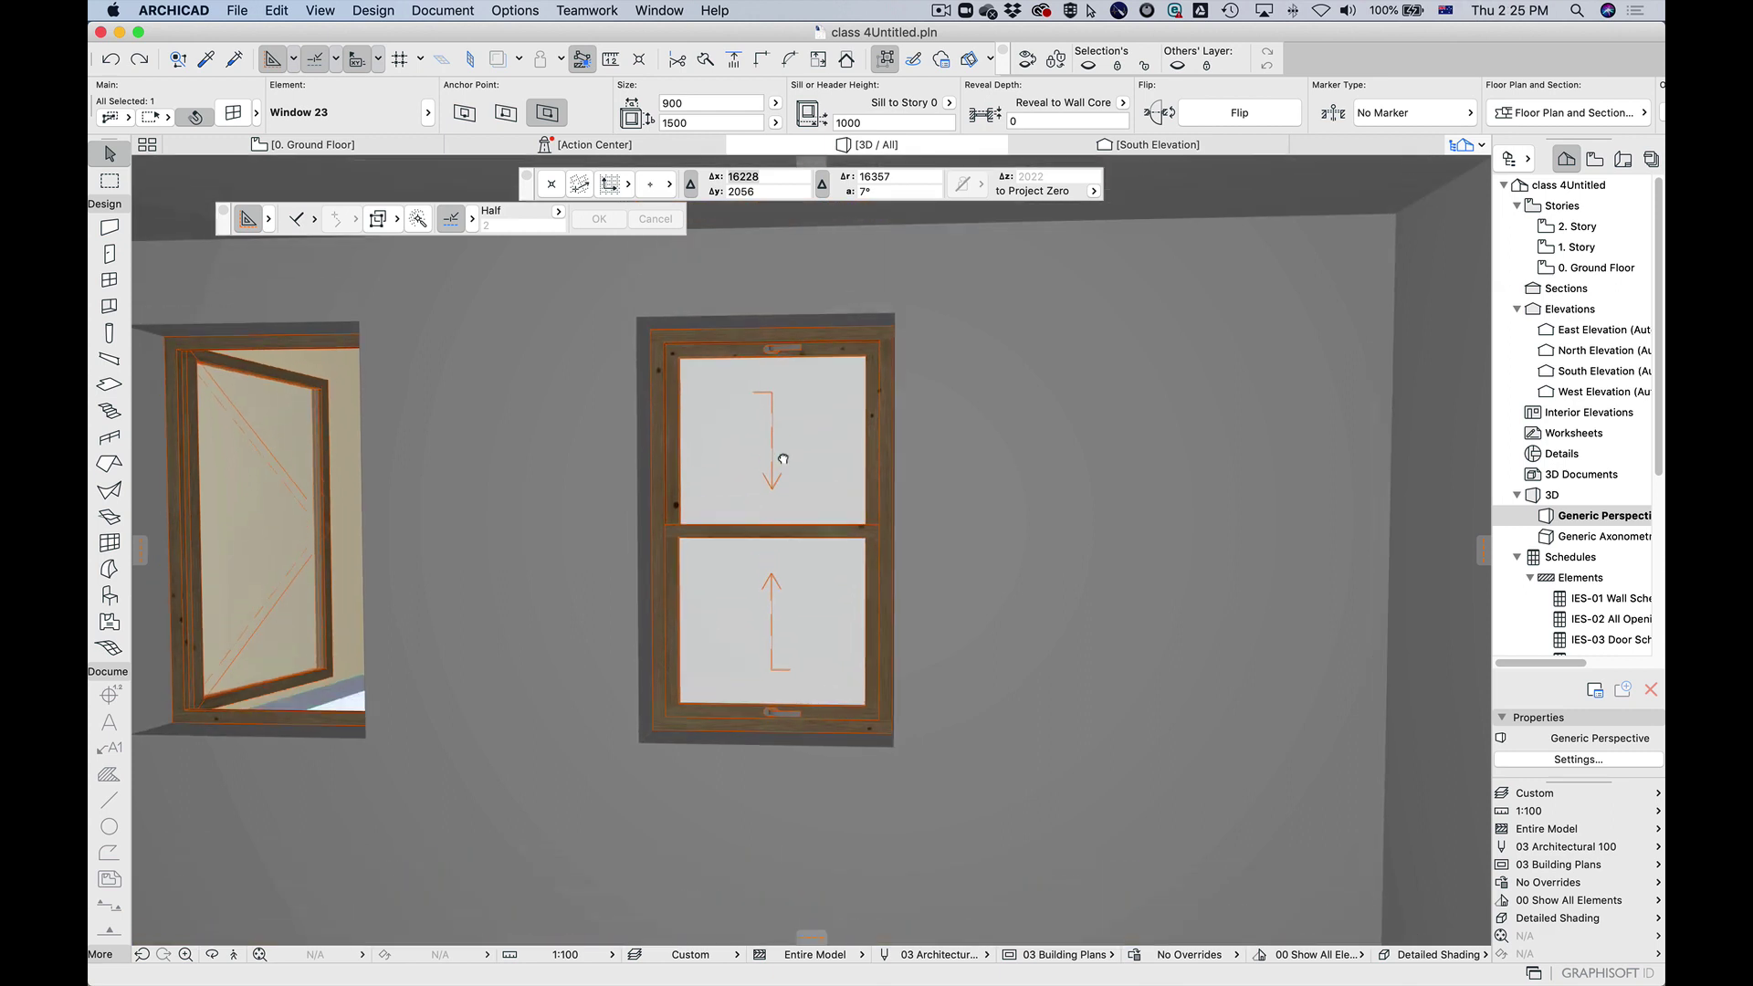
scroll(776, 365, "up", 2)
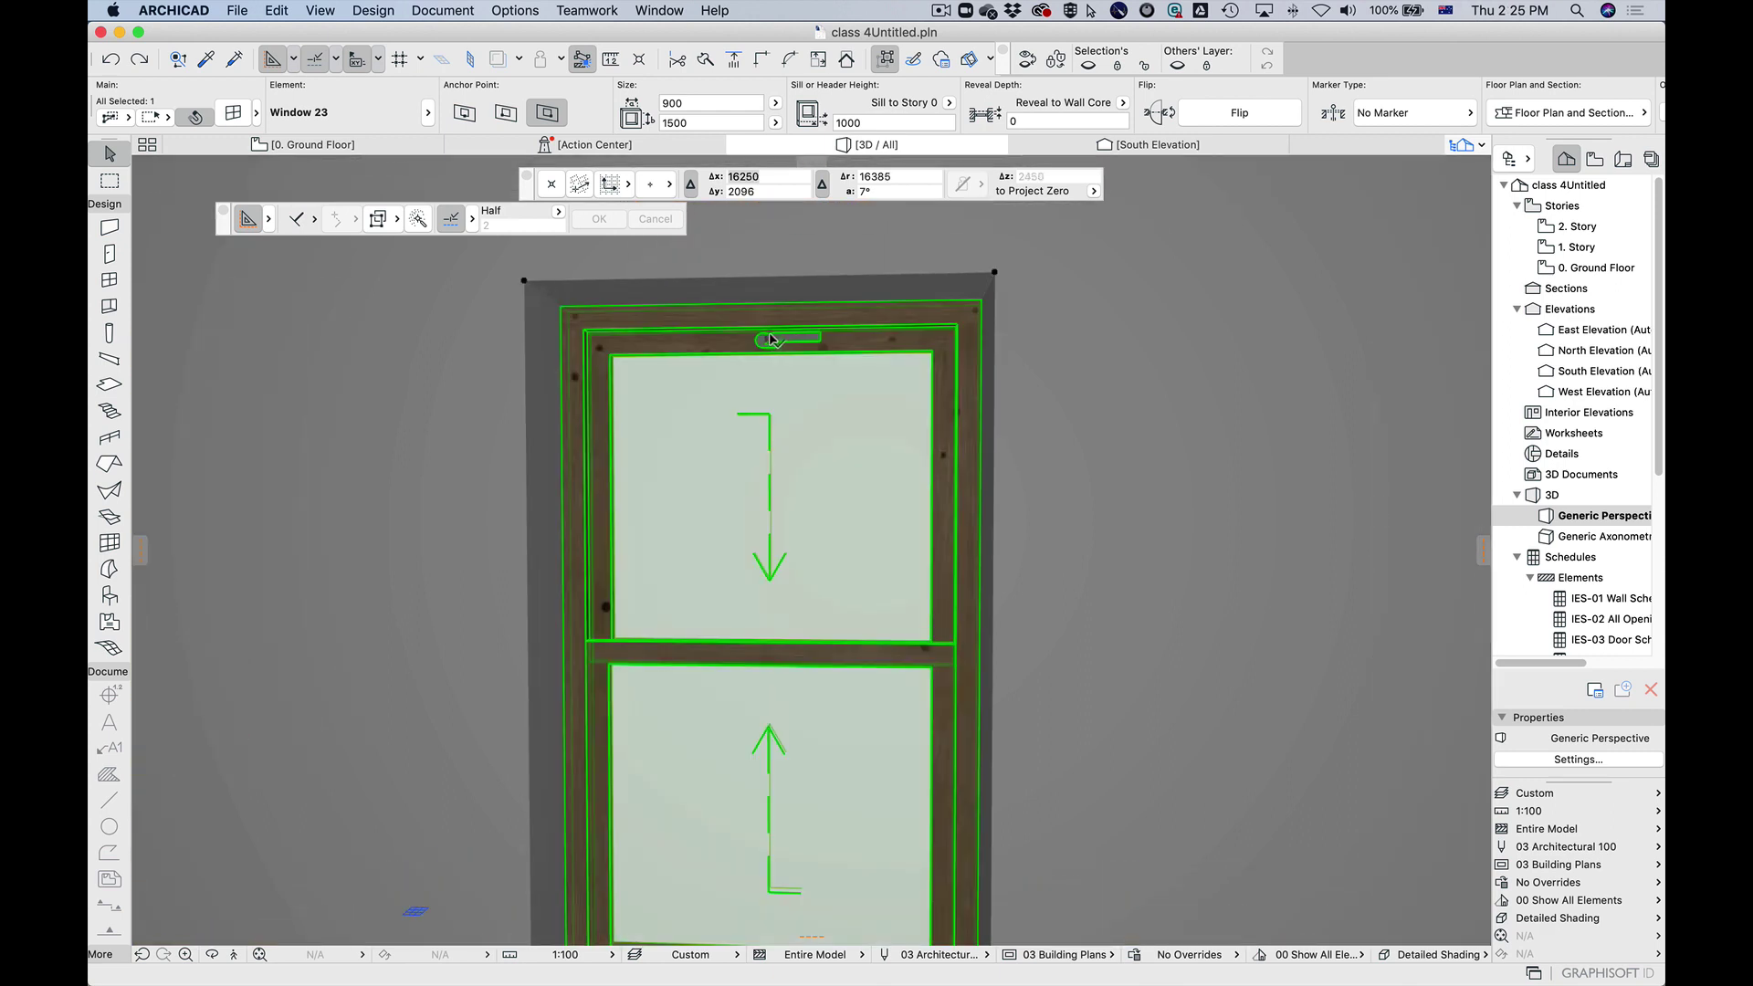
left_click(772, 340)
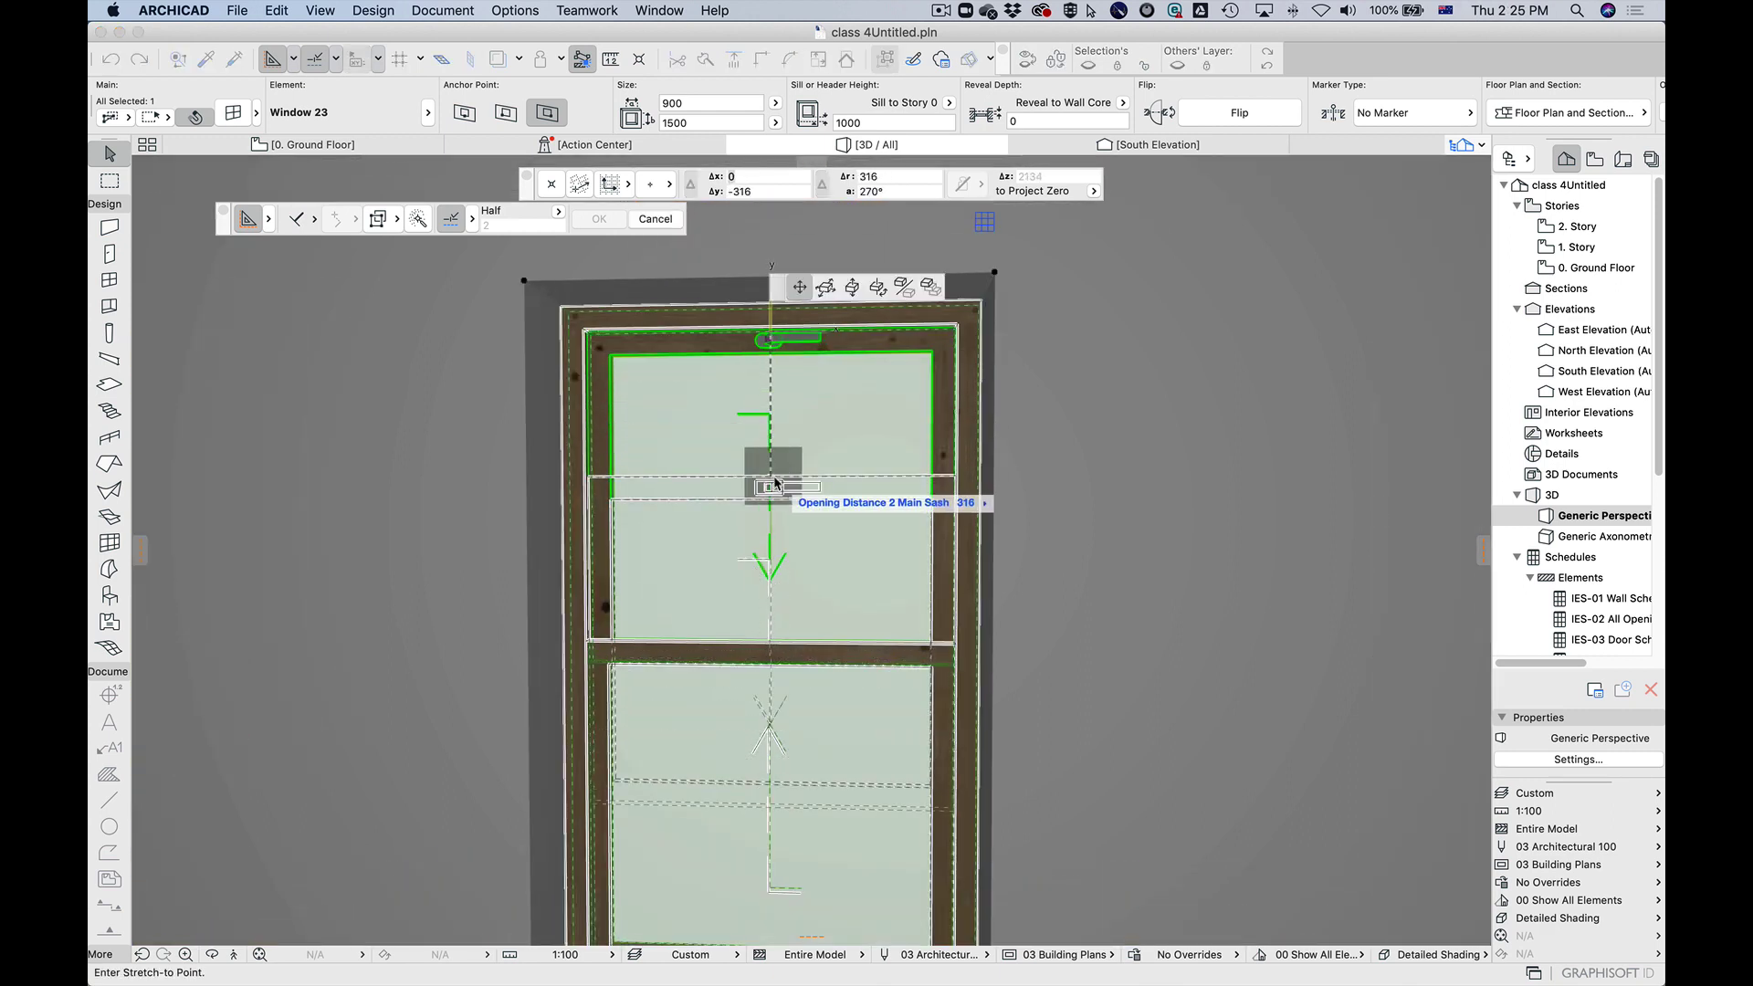
left_click(774, 484)
Step: Raise the lower sash of the double hung window partway by its handle
middle_click_drag(853, 588, 791, 818, "shift")
left_click(765, 838)
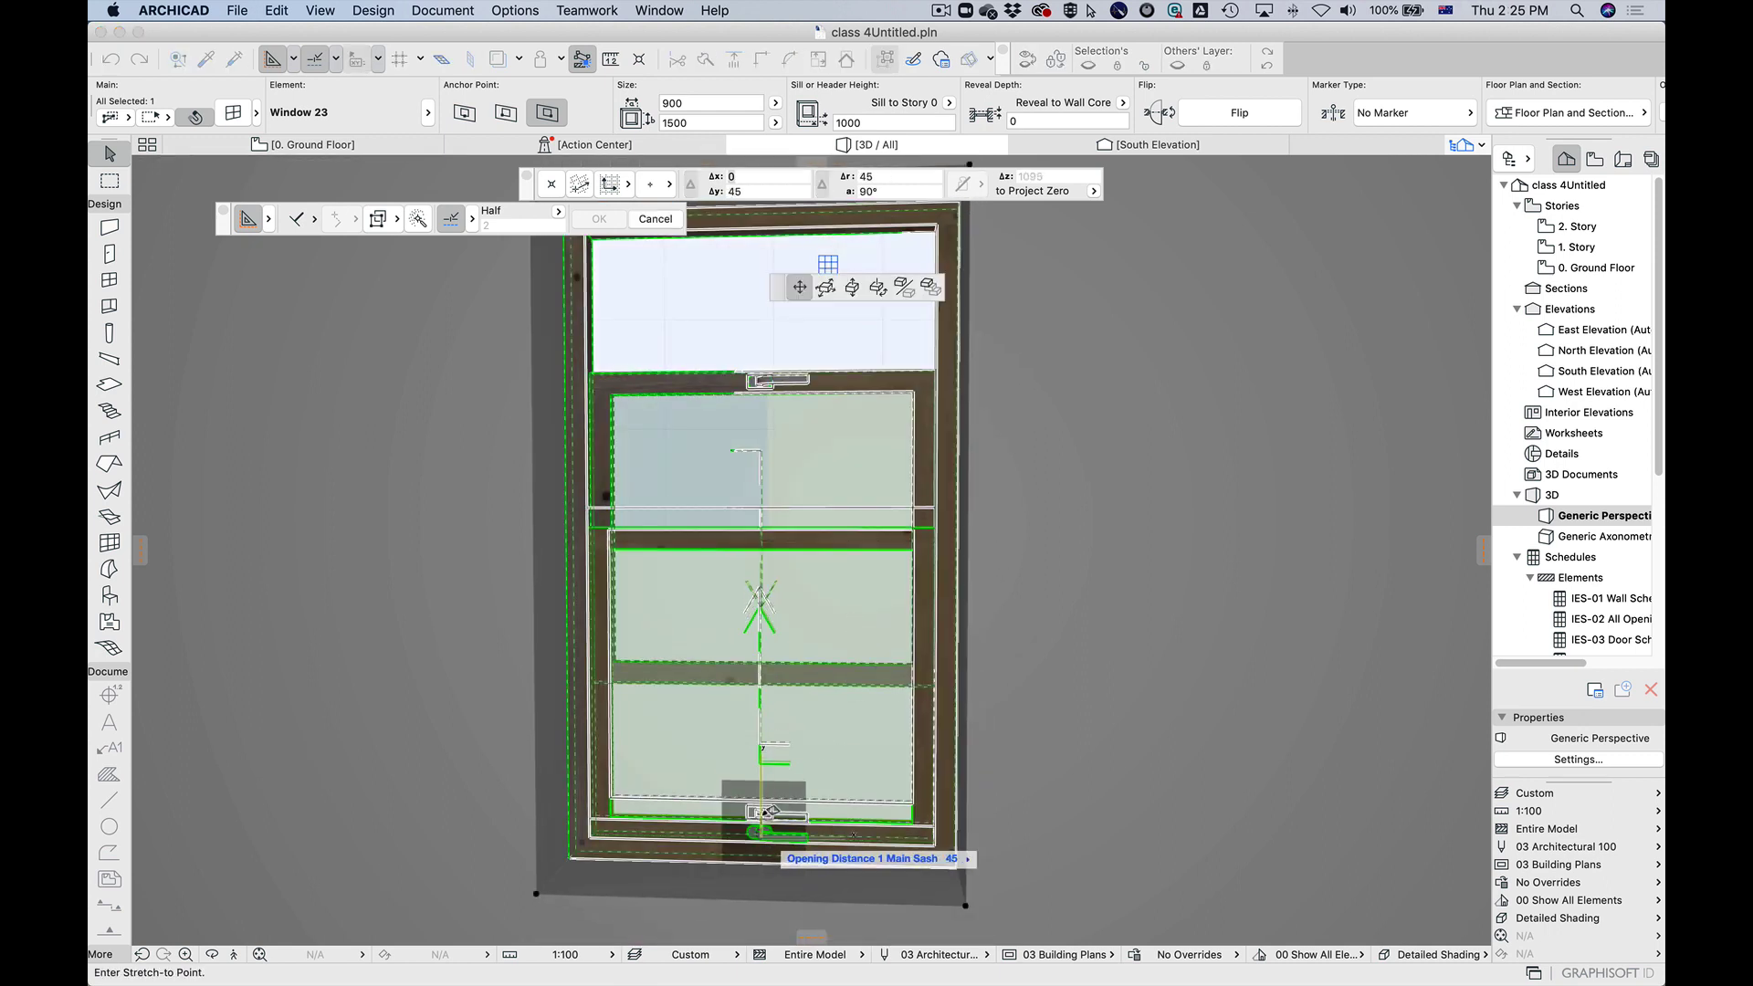
left_click(791, 762)
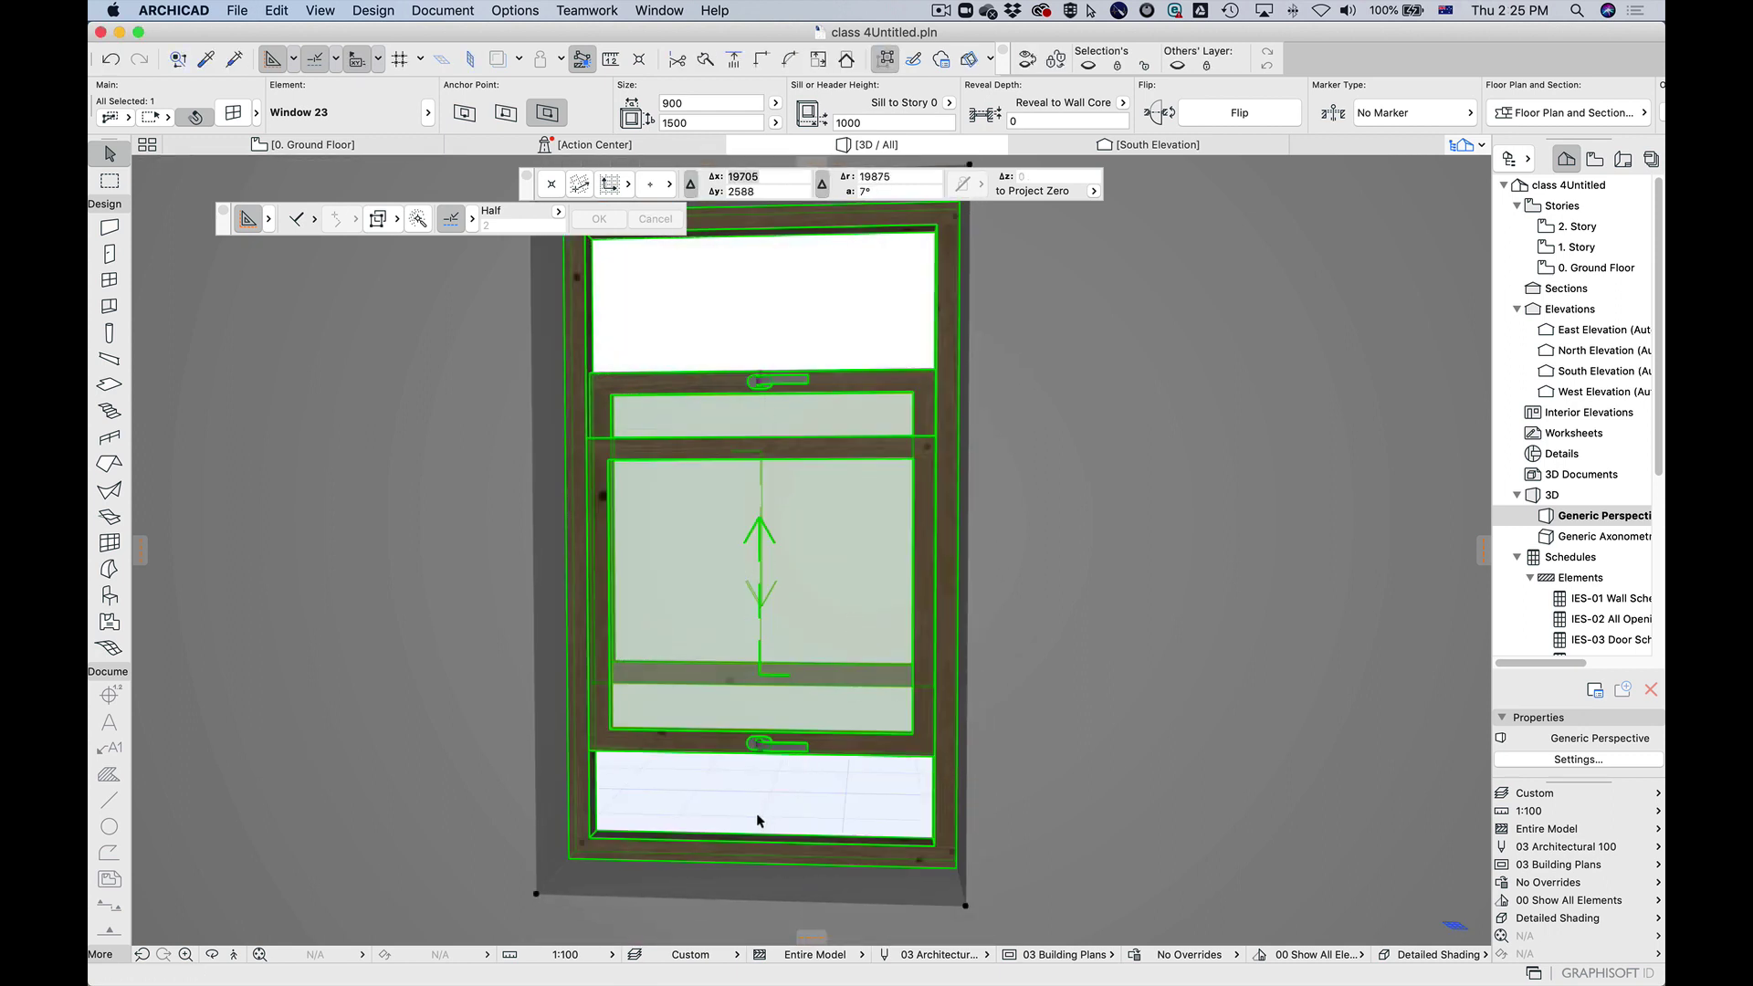
scroll(875, 831, "down", 5)
scroll(872, 825, "up", 5)
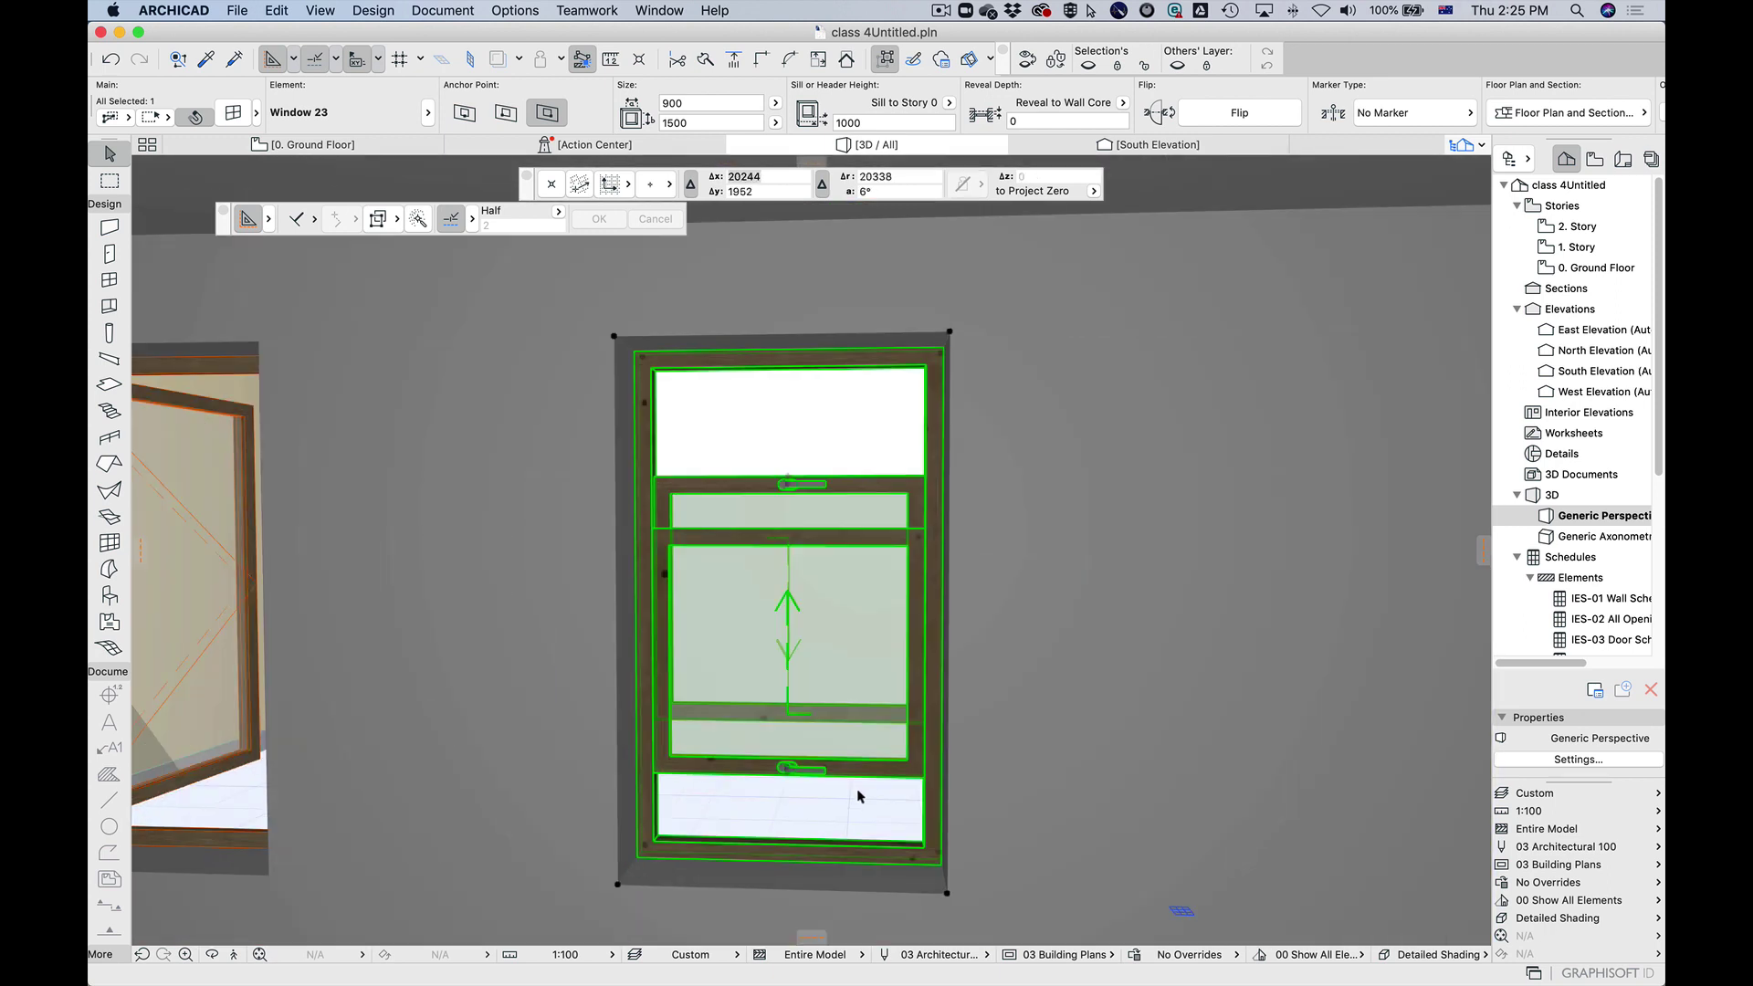
Step: Set the double hung window's handle style to Custom, turn off Window Handle and accept the settings
left_click(798, 482)
key("Escape")
key("super+t")
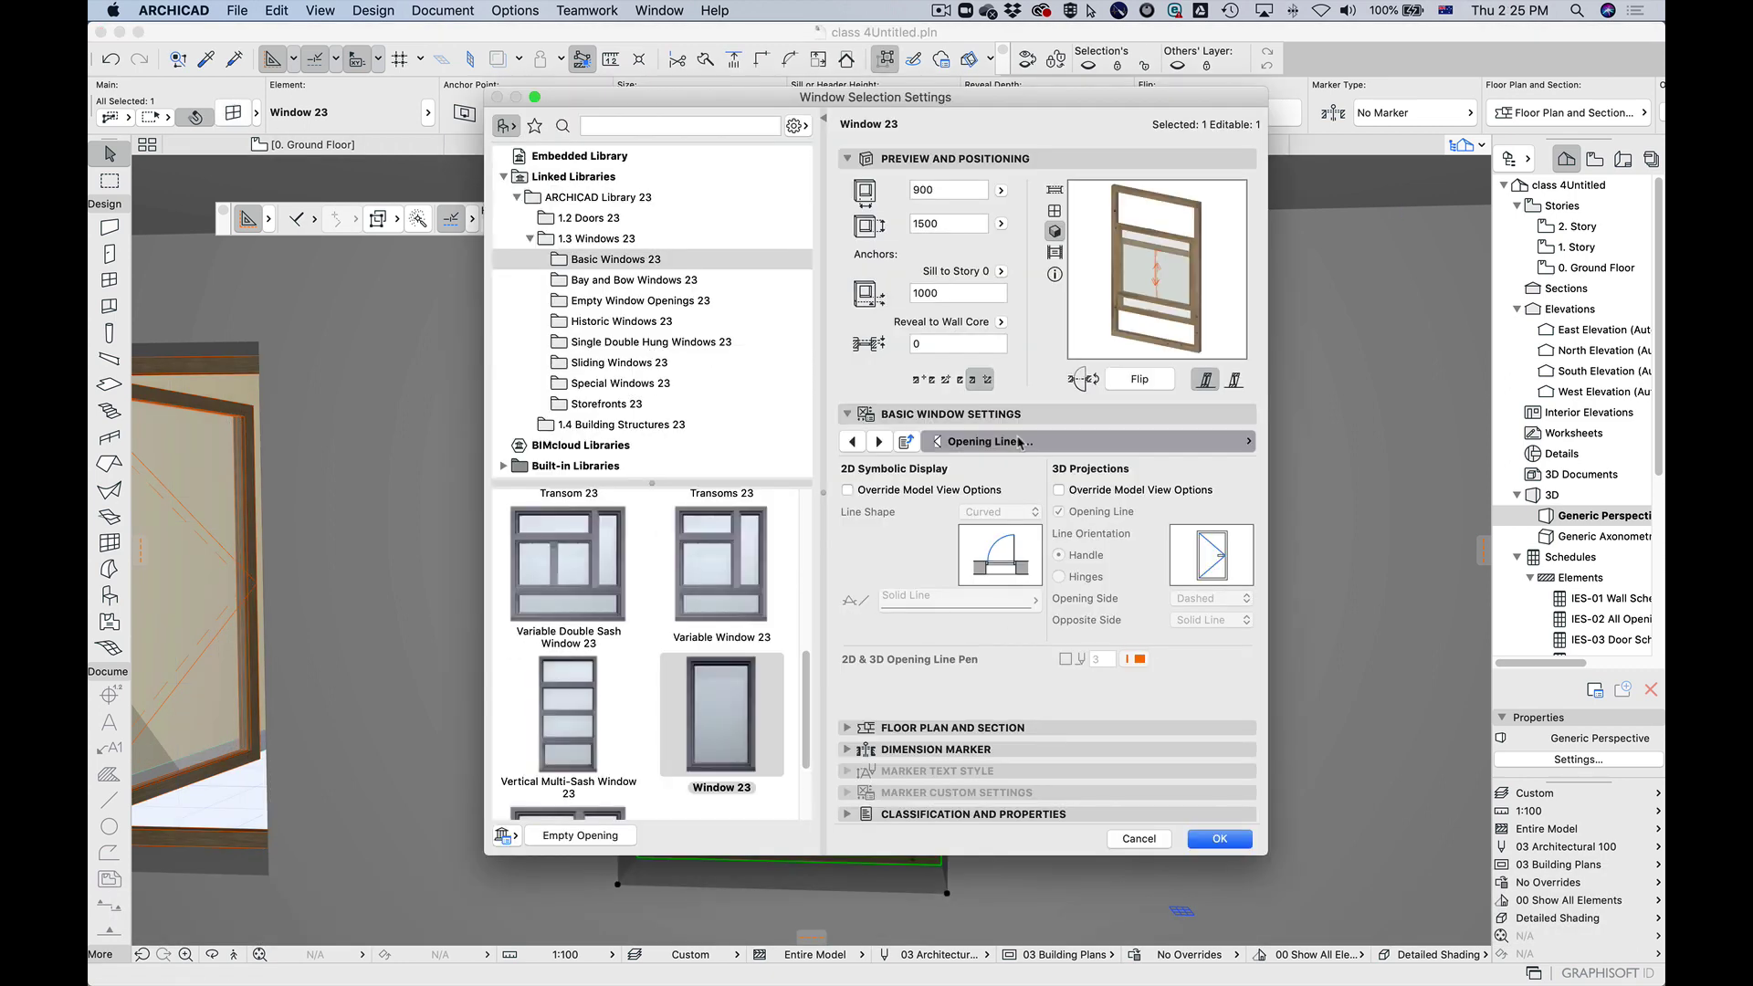
left_click(1021, 442)
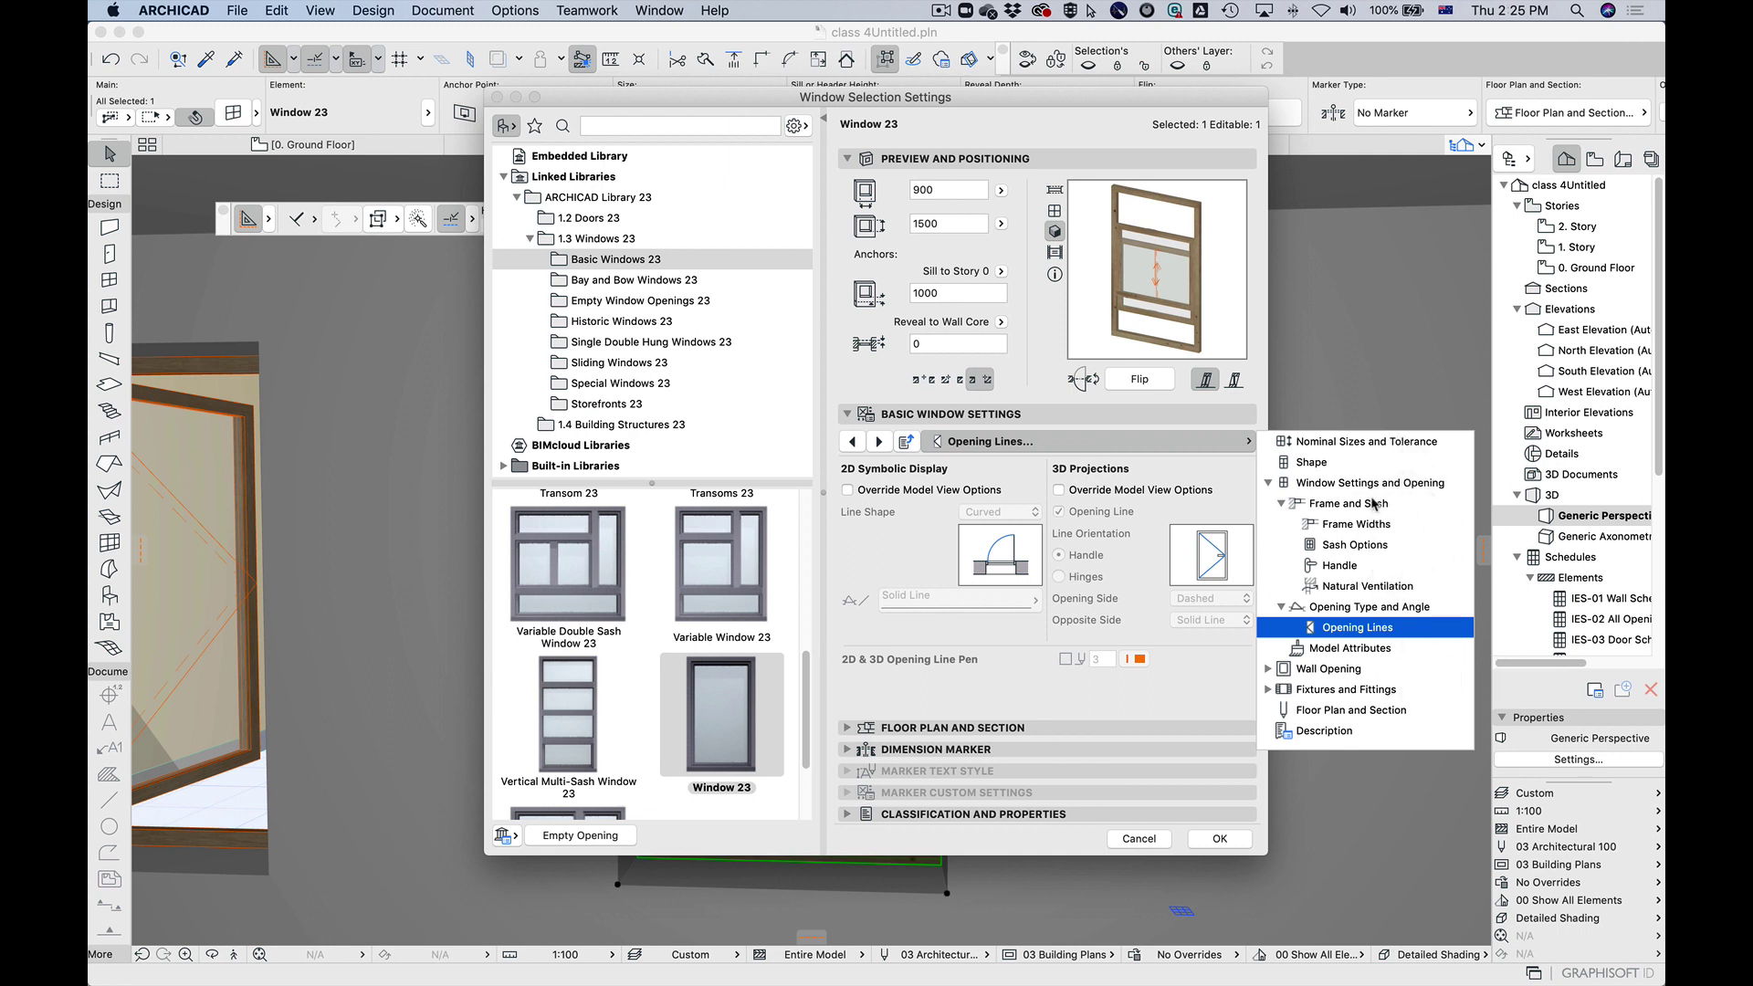
left_click(1340, 566)
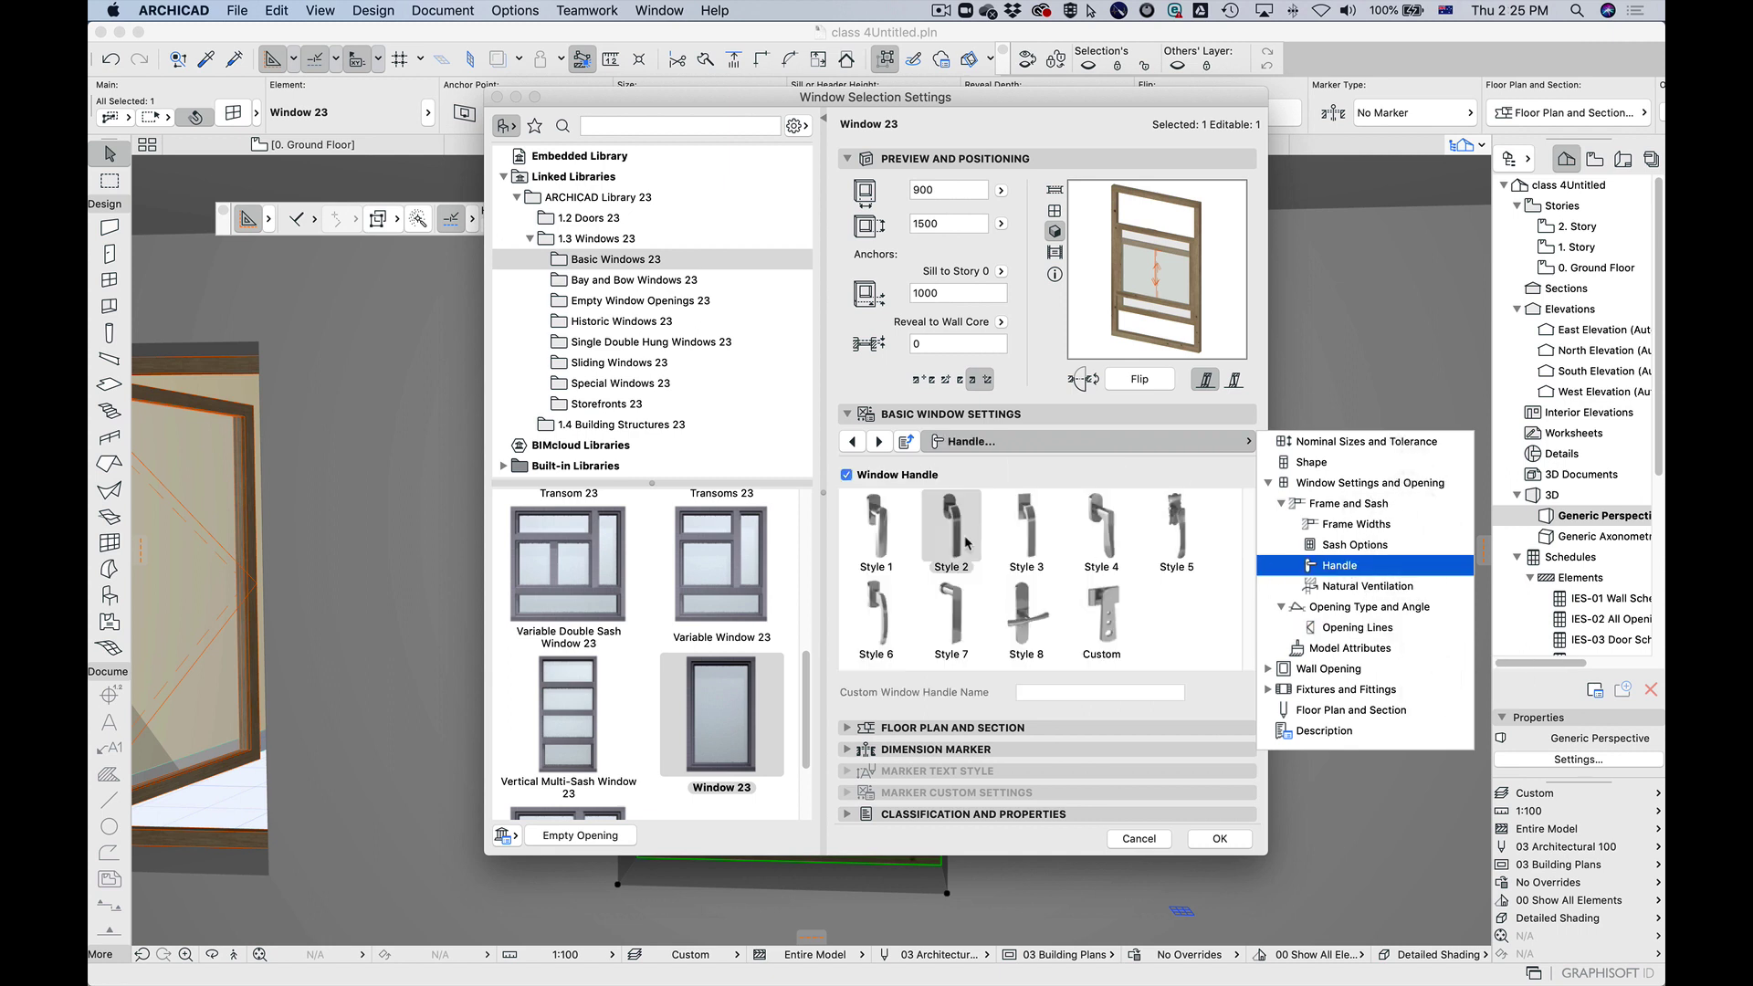
left_click(1111, 634)
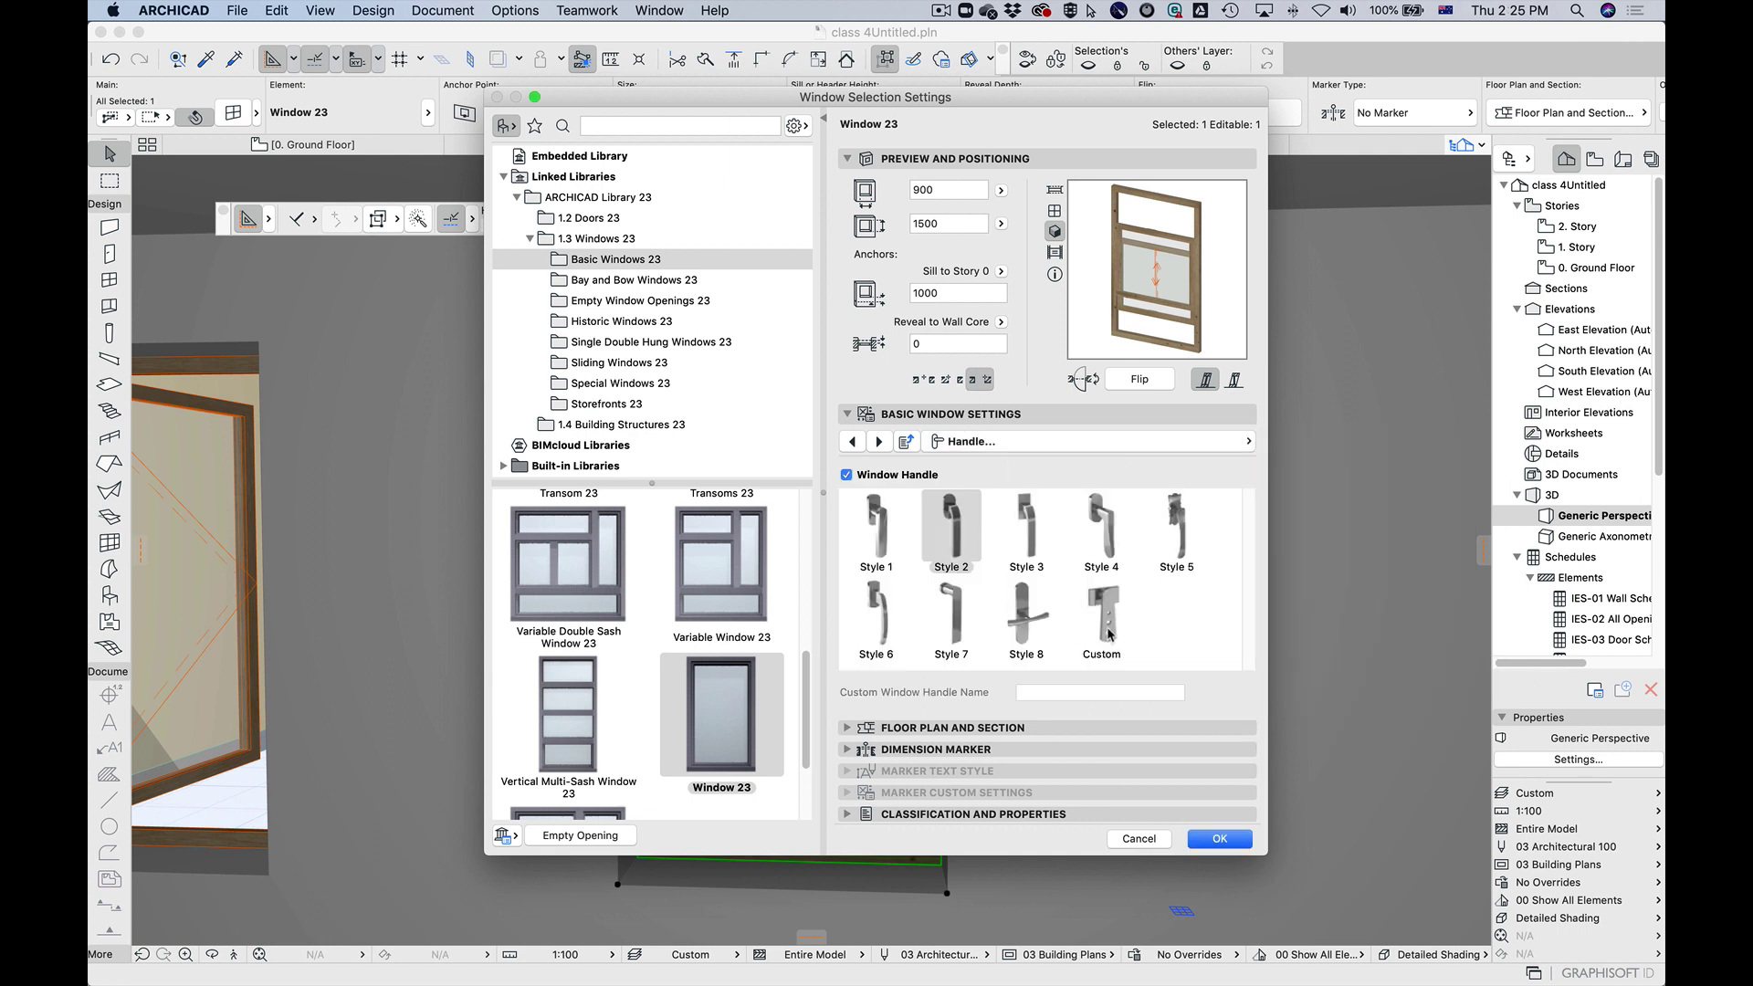
left_click(1109, 616)
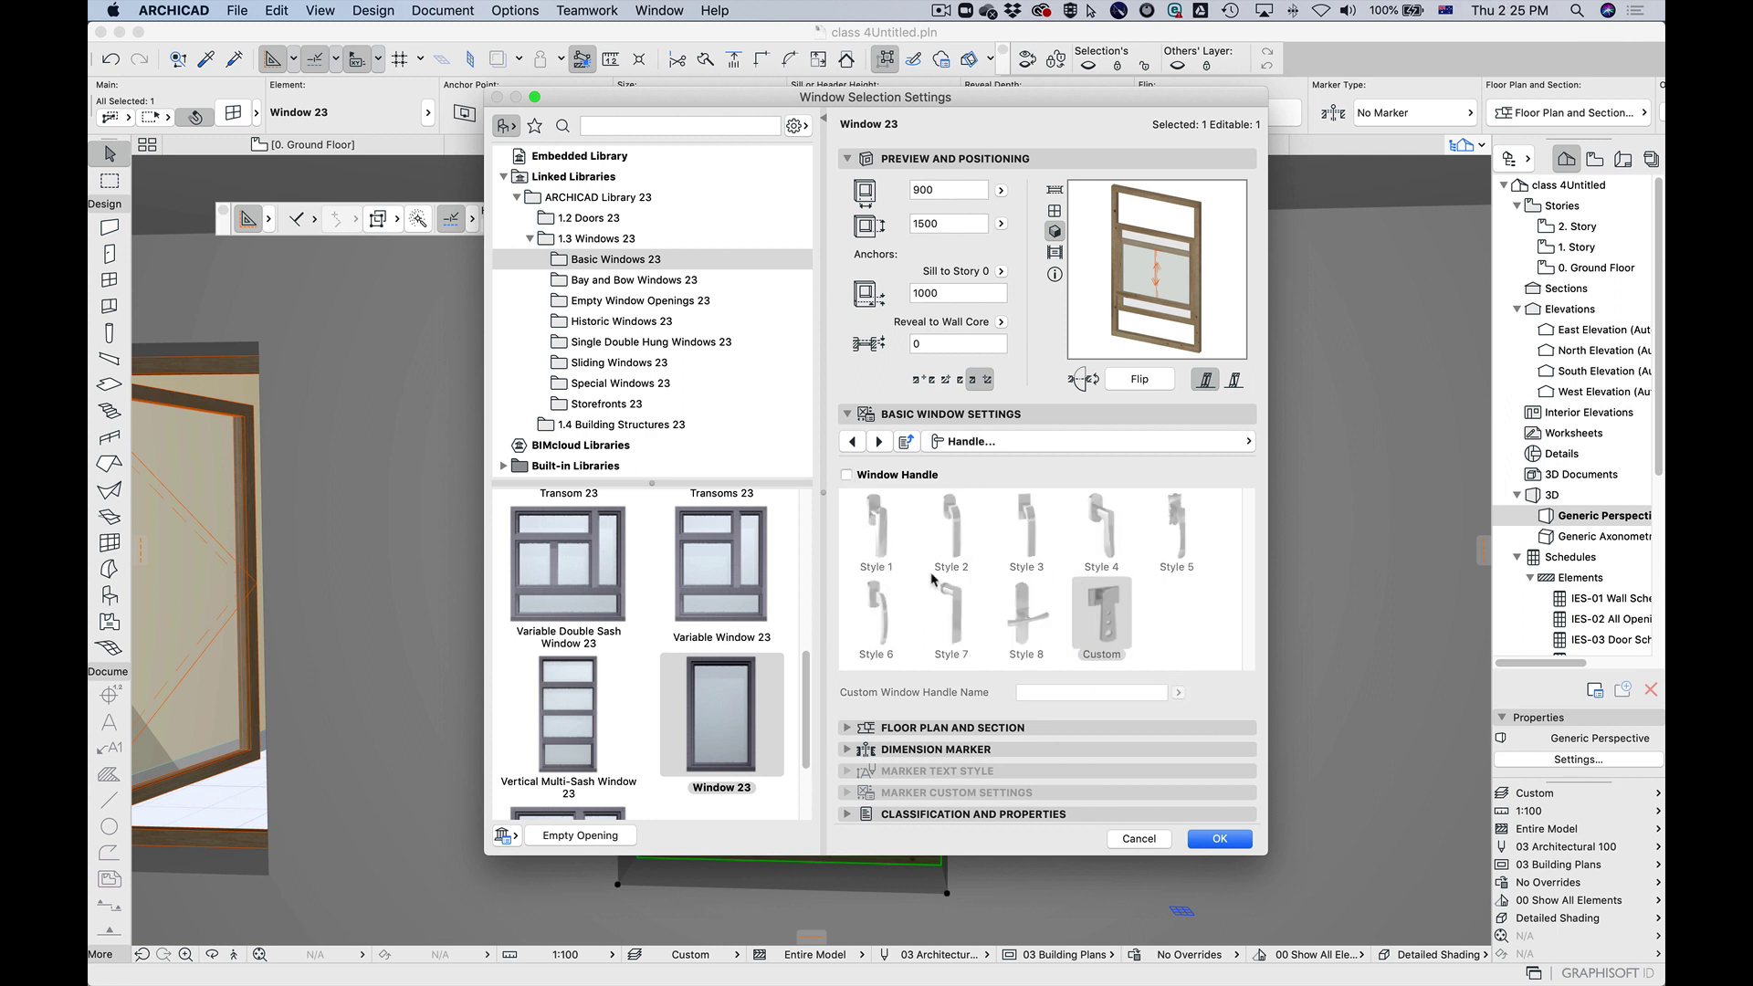
left_click(1220, 838)
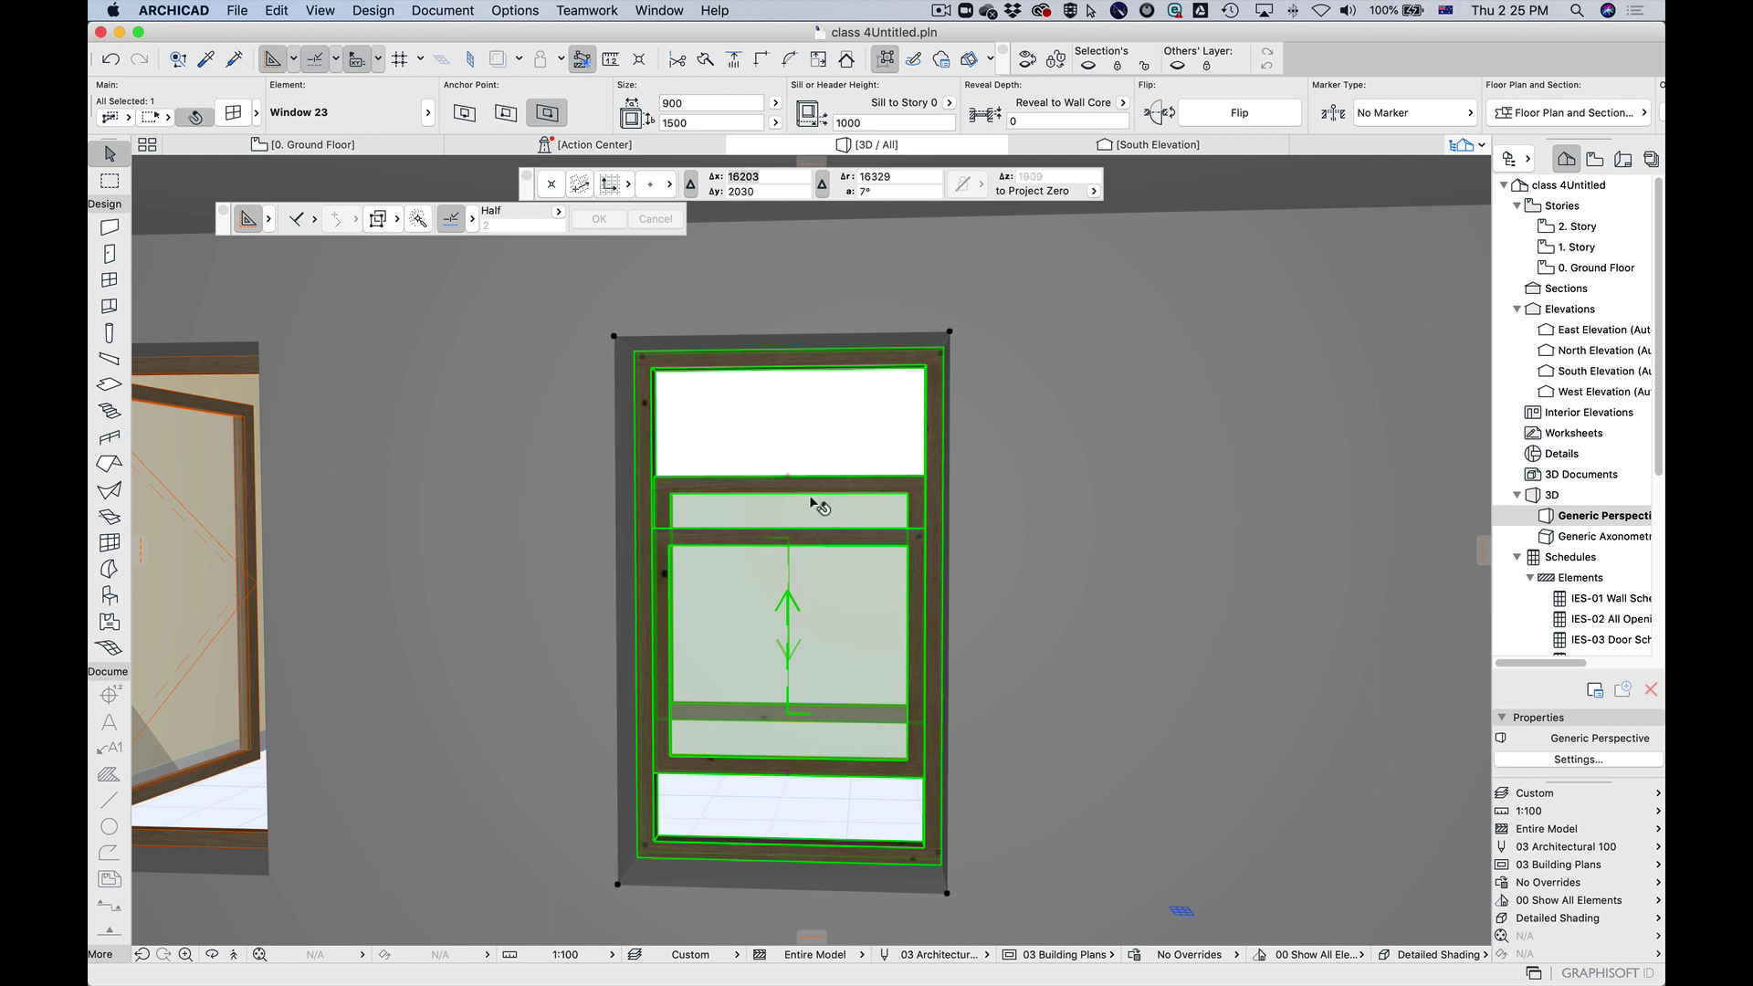
Step: Deselect the window and walk through the room in 3D to inspect the row of windows from inside
key("Escape")
scroll(861, 698, "up", 3)
scroll(854, 693, "down", 5)
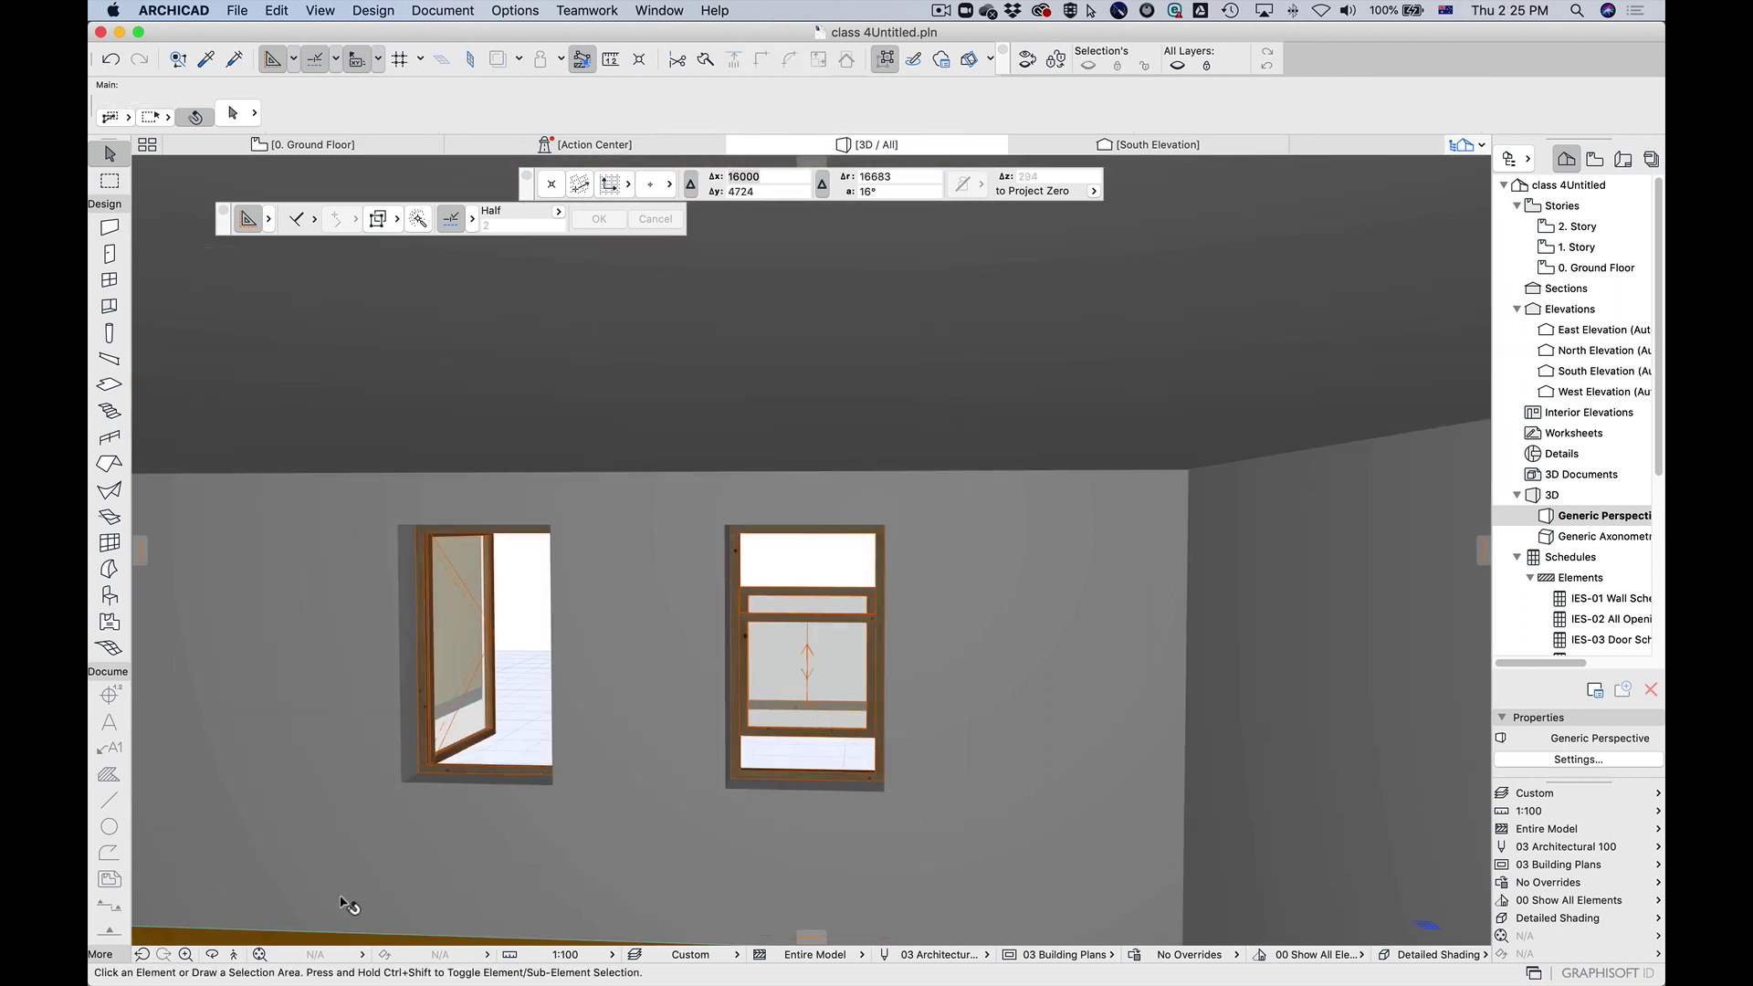
left_click(235, 956)
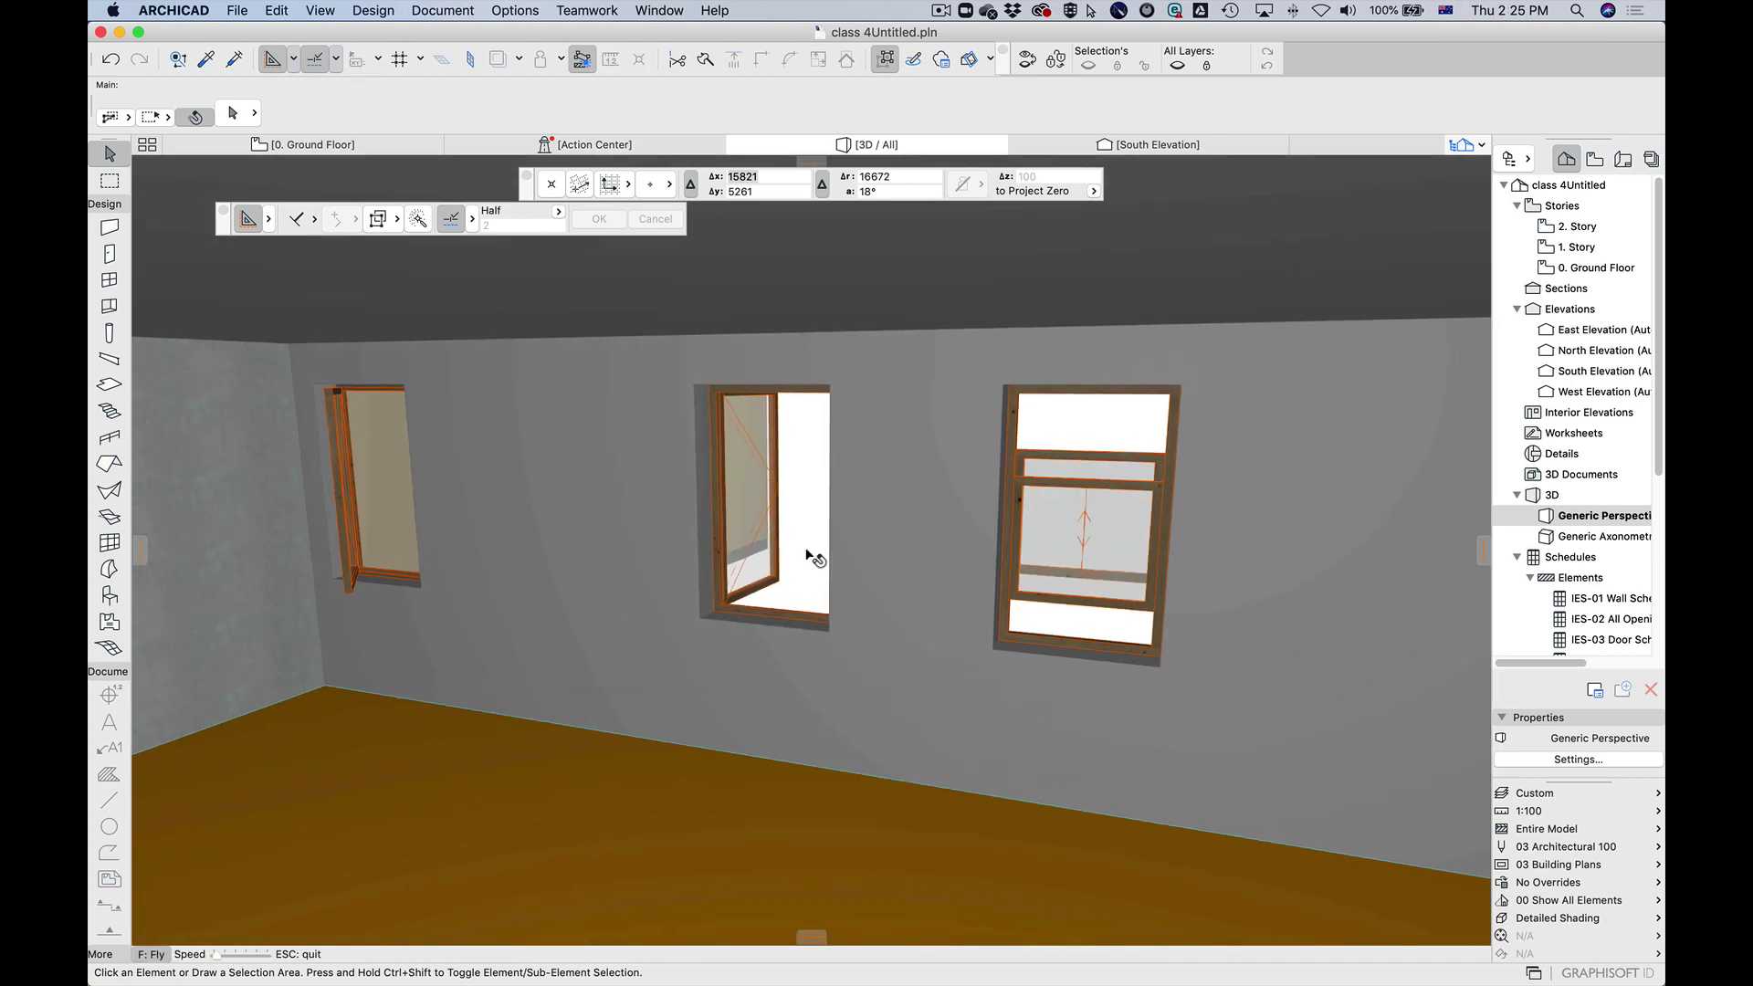
key("w")
key("d")
key("Escape")
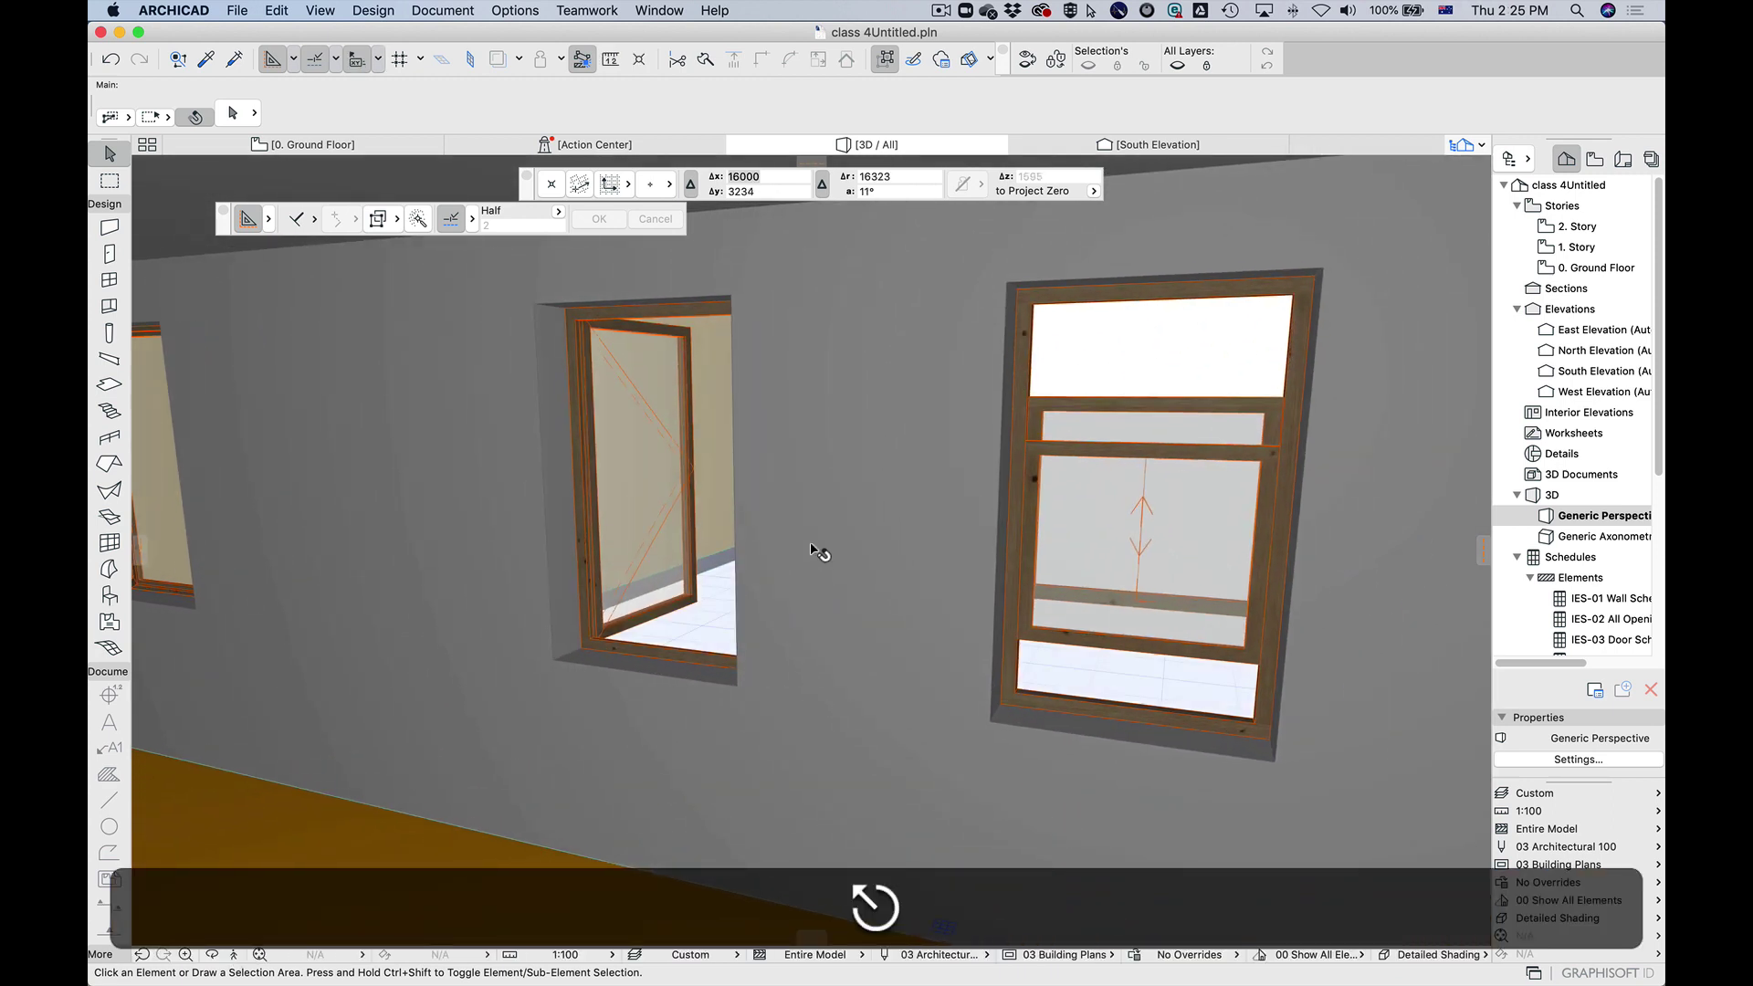
Step: Return to the ground floor plan, select the lowest window in the vertical wall and open its settings
key("F2")
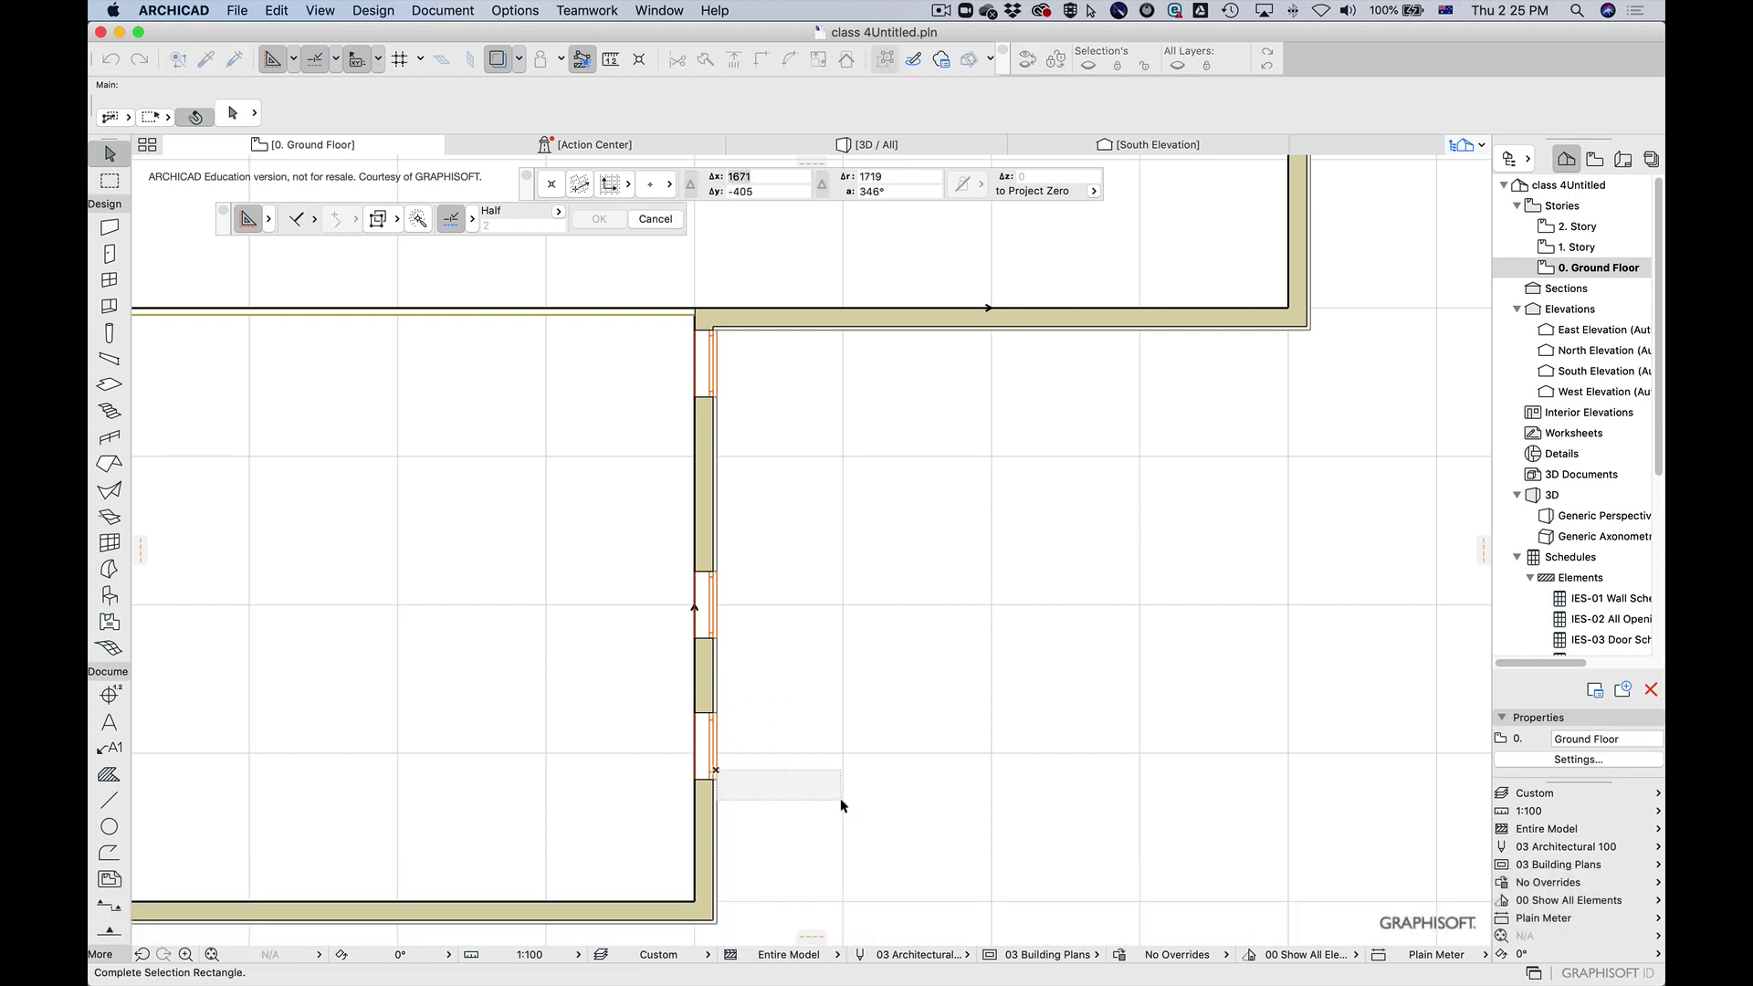
key("super+a")
key("Escape")
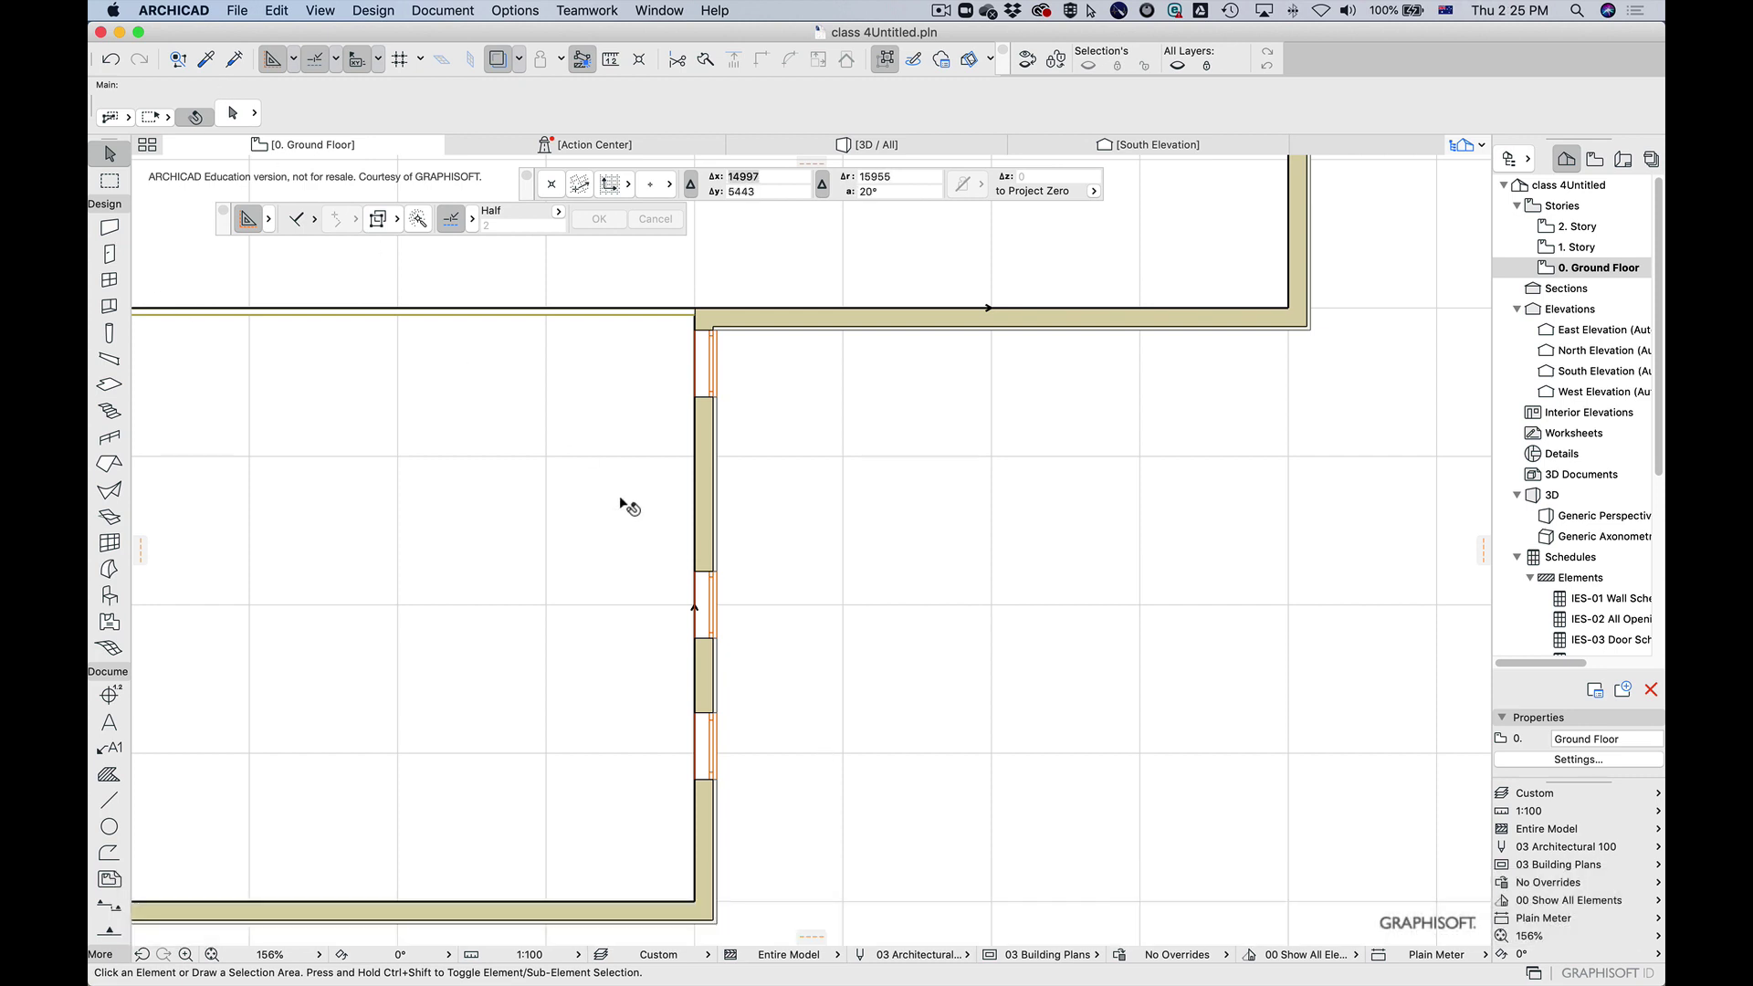
key("alt")
left_click(712, 739)
left_click(714, 734)
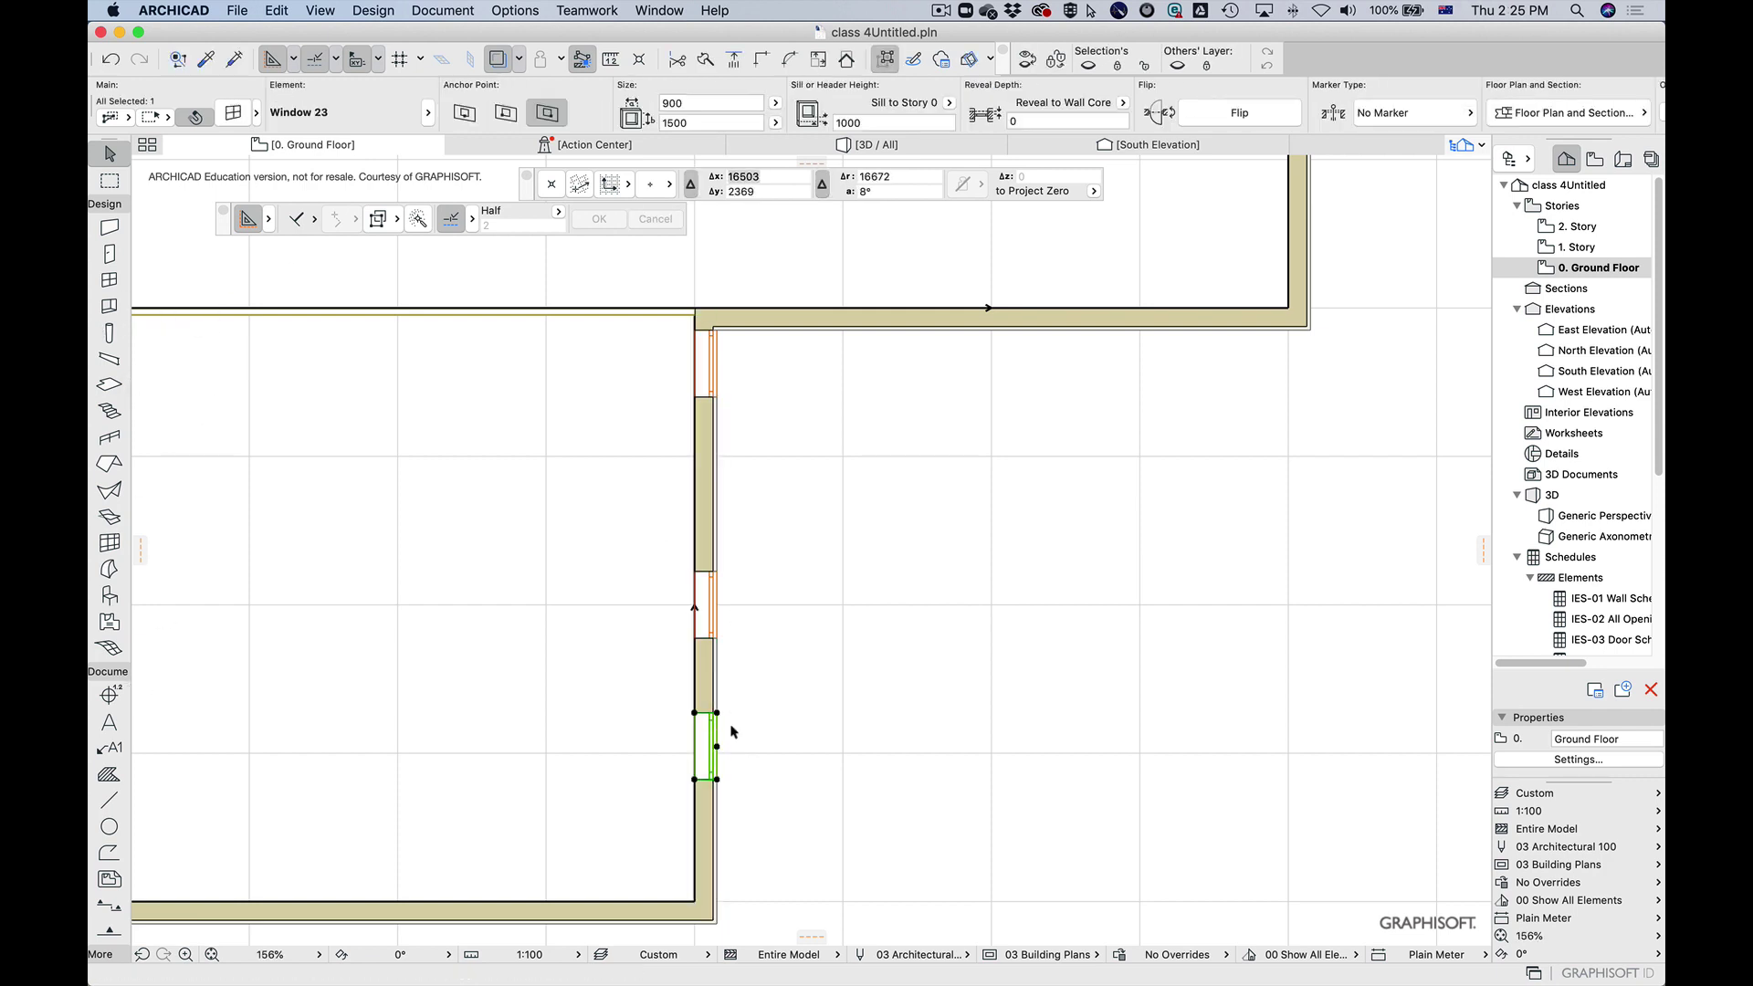
left_click(232, 112)
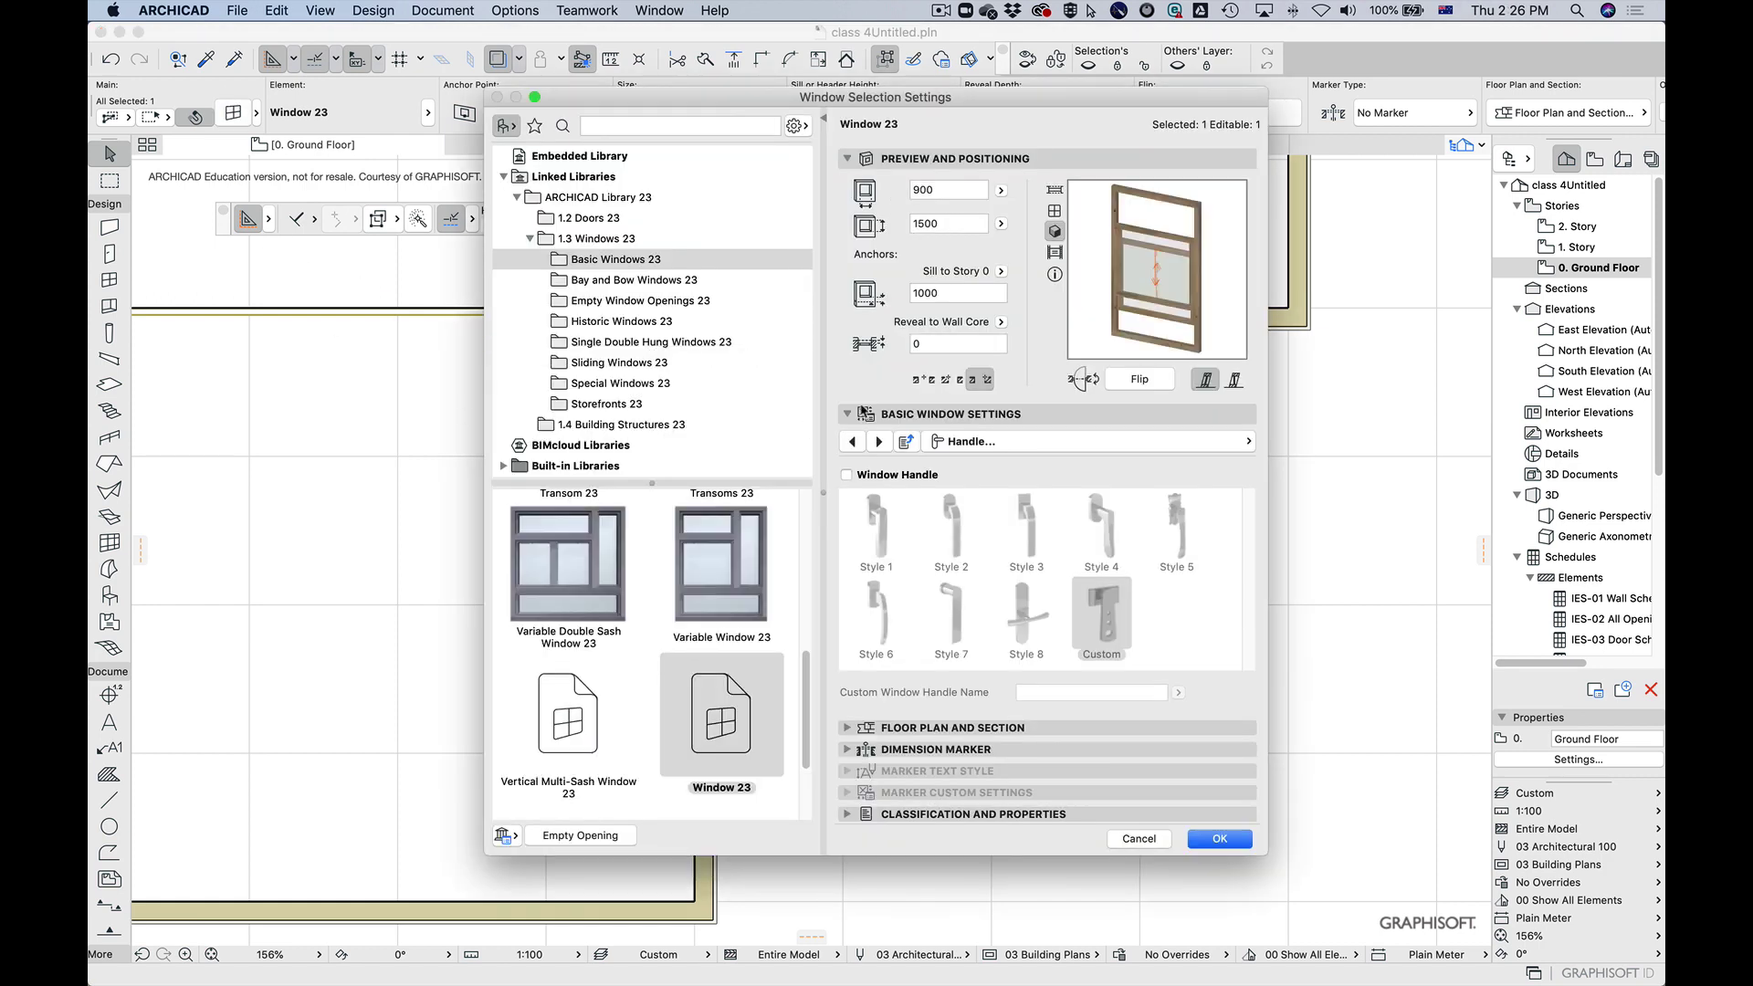
Step: Save the double hung window's settings as a new favorite named Window 1, accept the settings and deselect the window
left_click(535, 127)
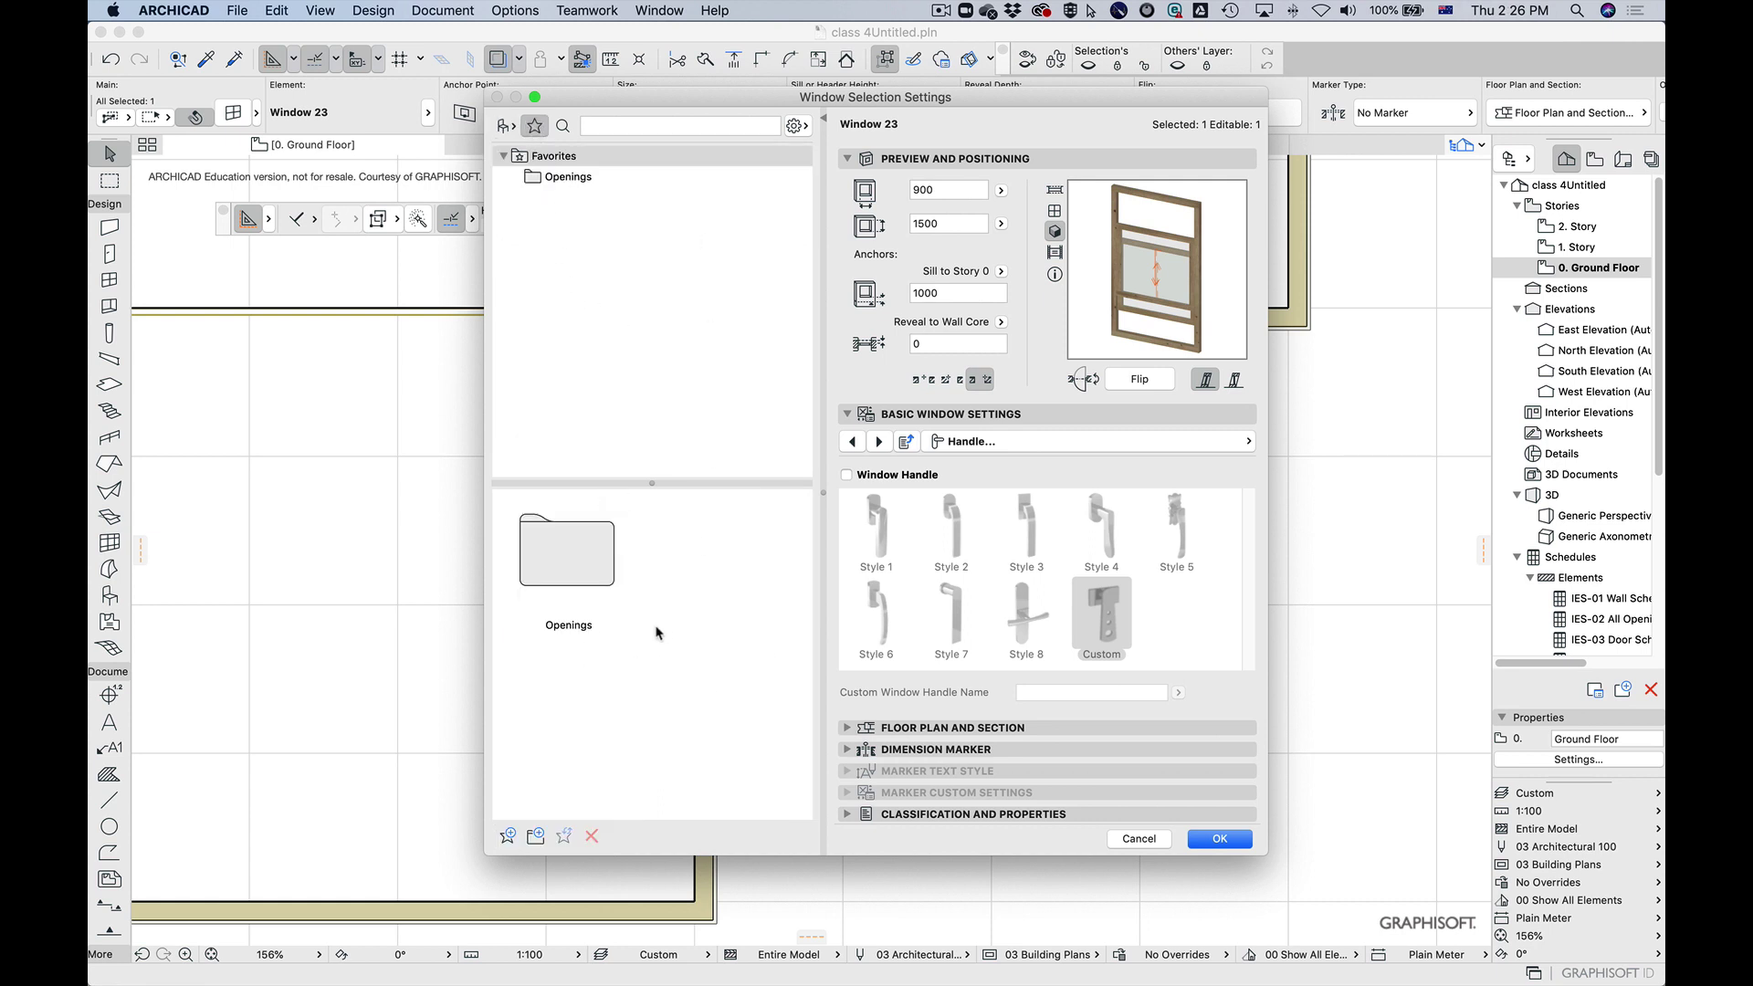
left_click(508, 837)
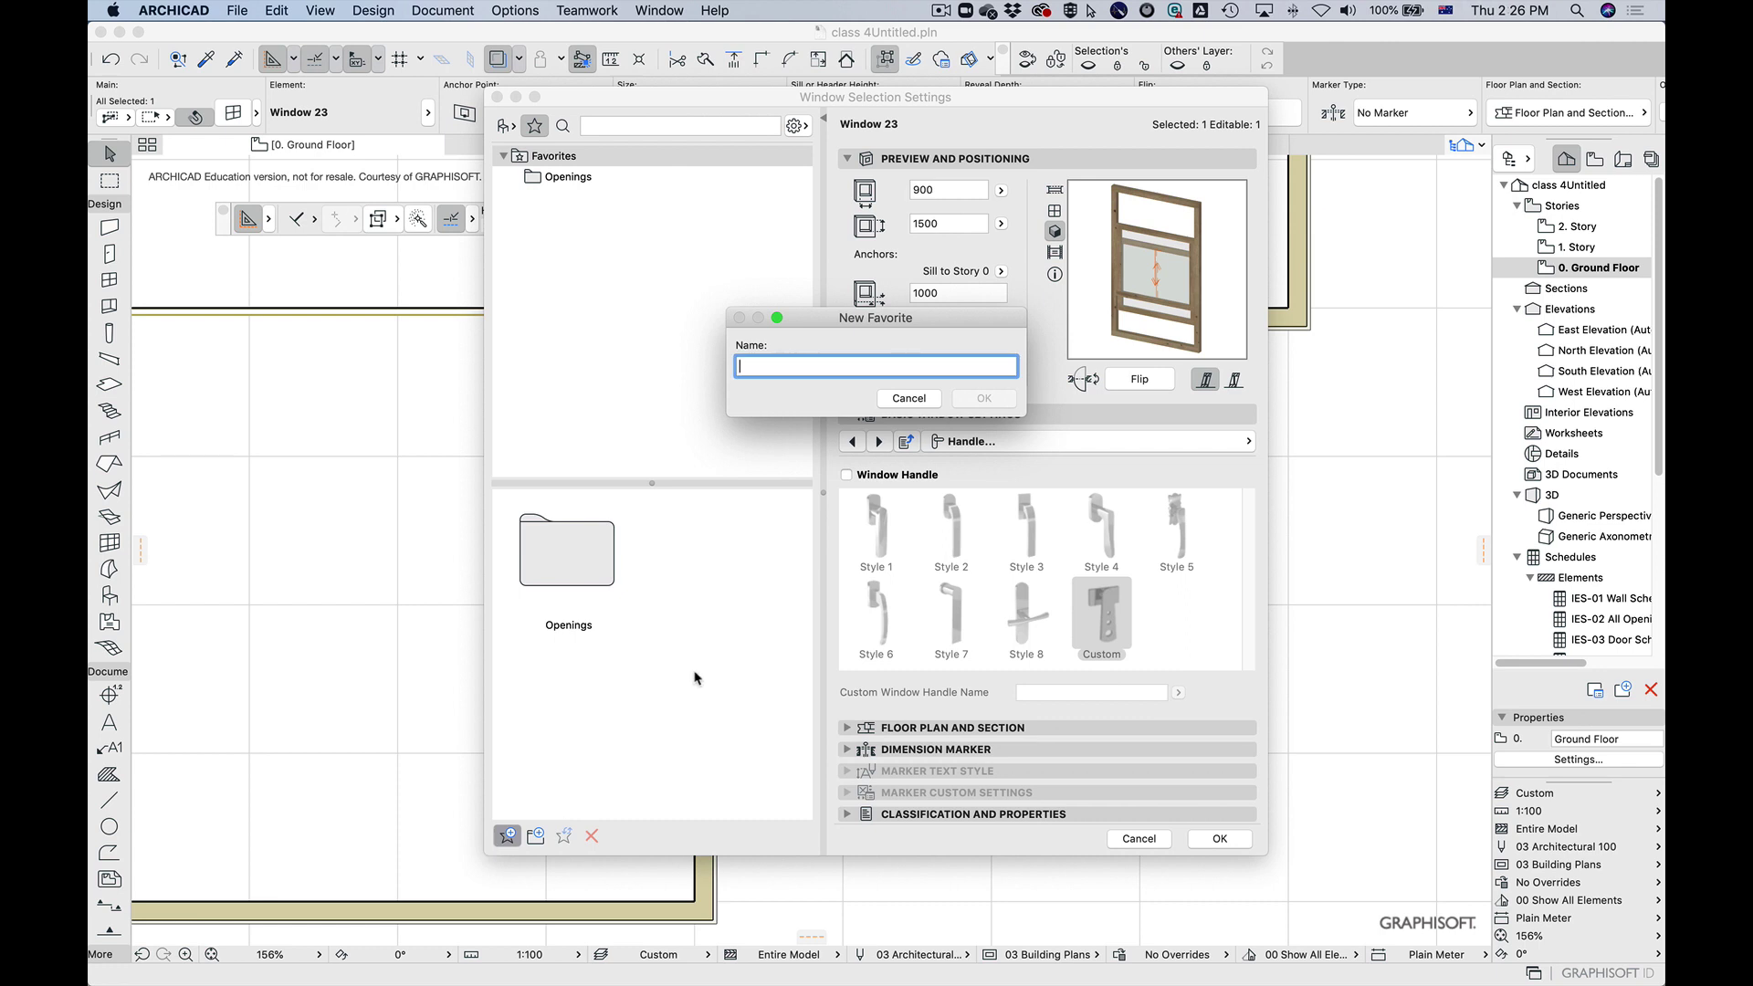
type("Window 1")
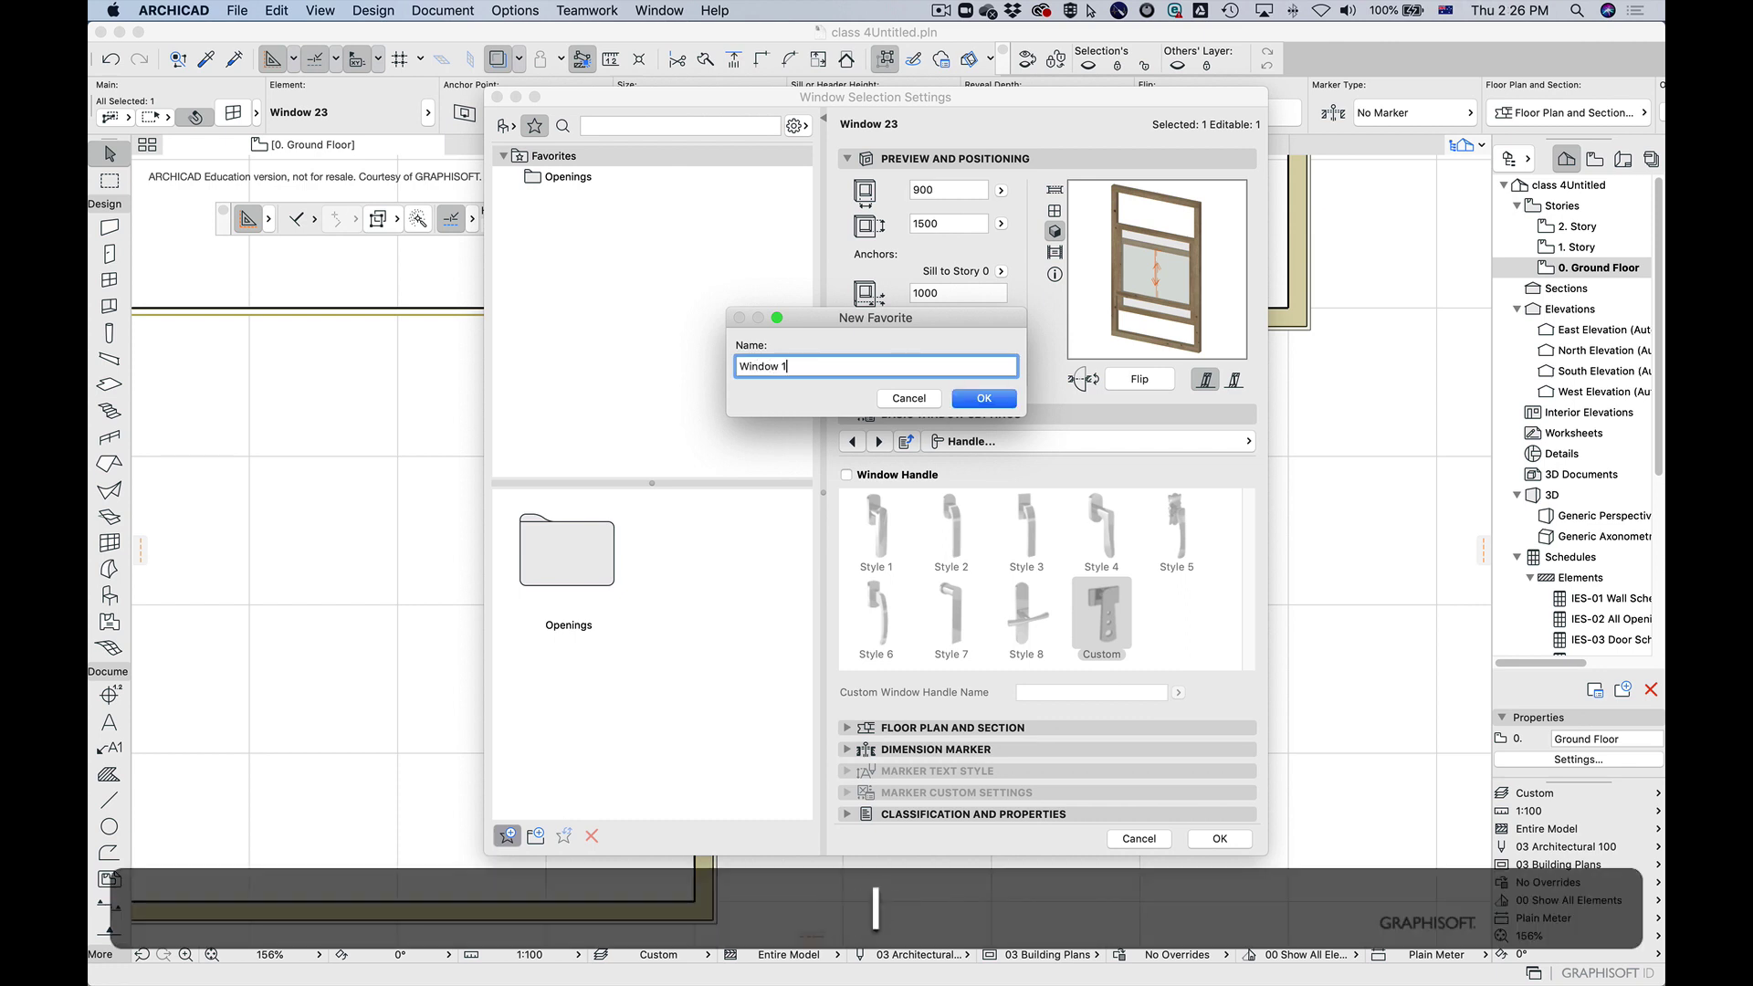
key("Return")
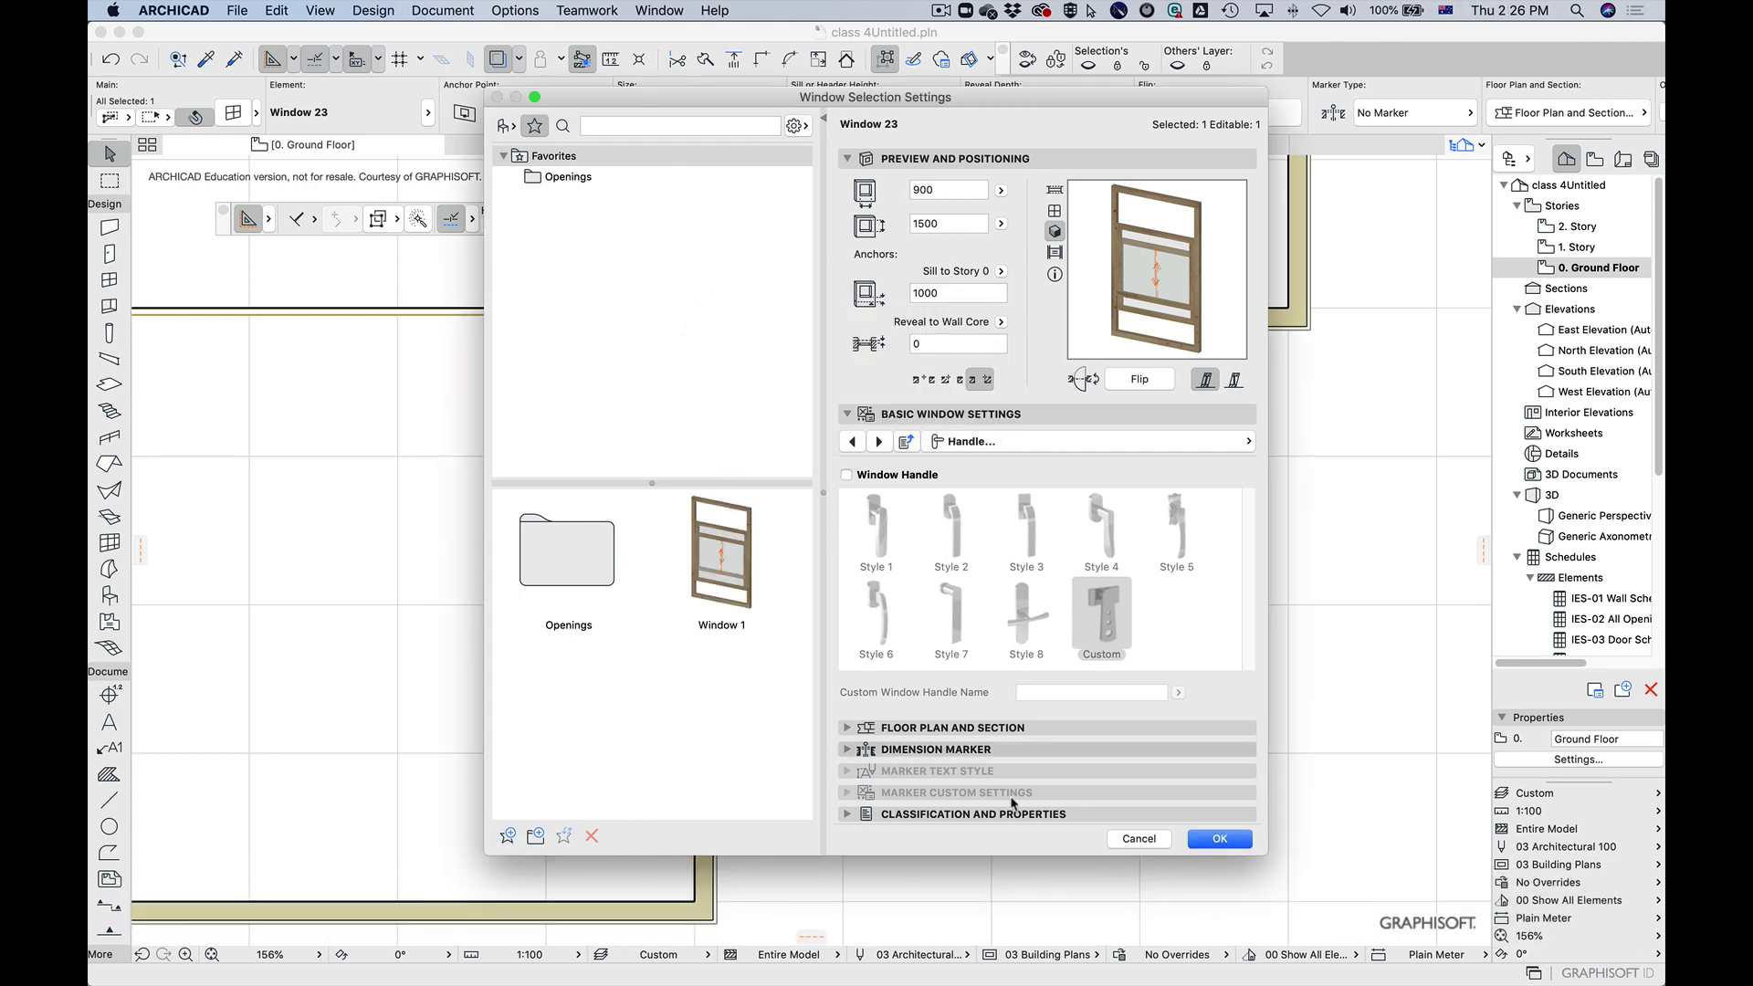
left_click(1218, 839)
key("Escape")
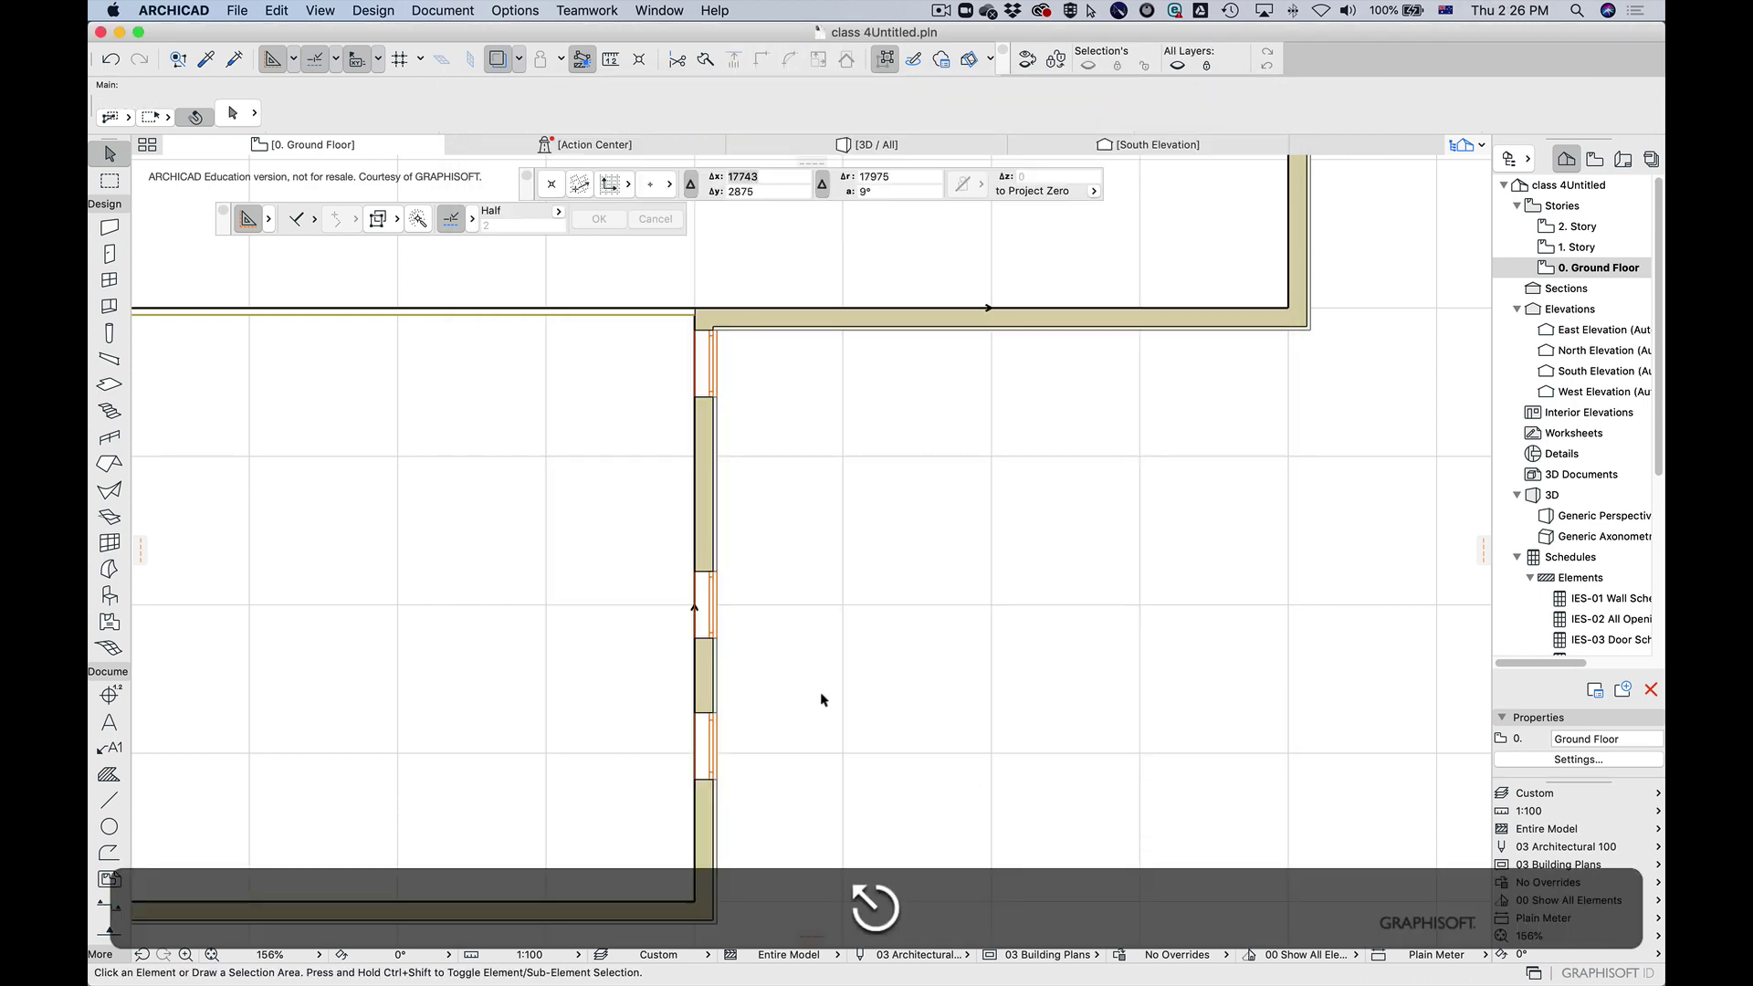
Step: Pick up the lowest window's parameters, transfer them to the middle window in the same wall and check it in 3D
key("alt")
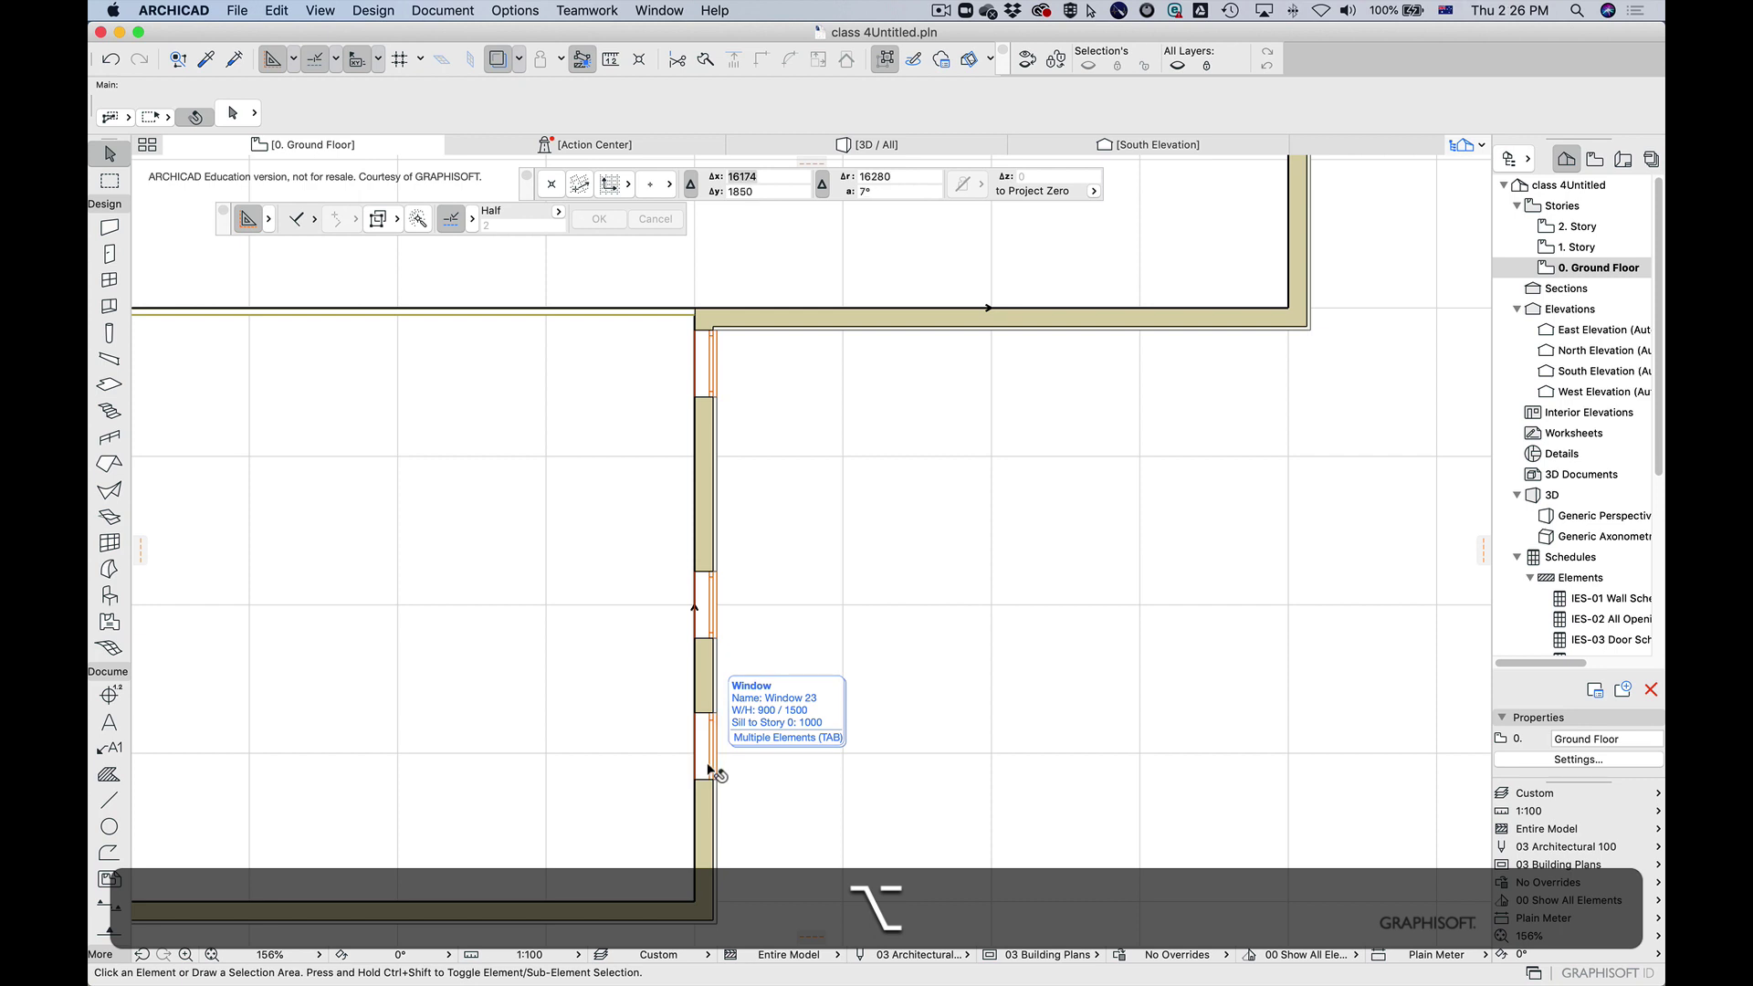
left_click(712, 740, "alt")
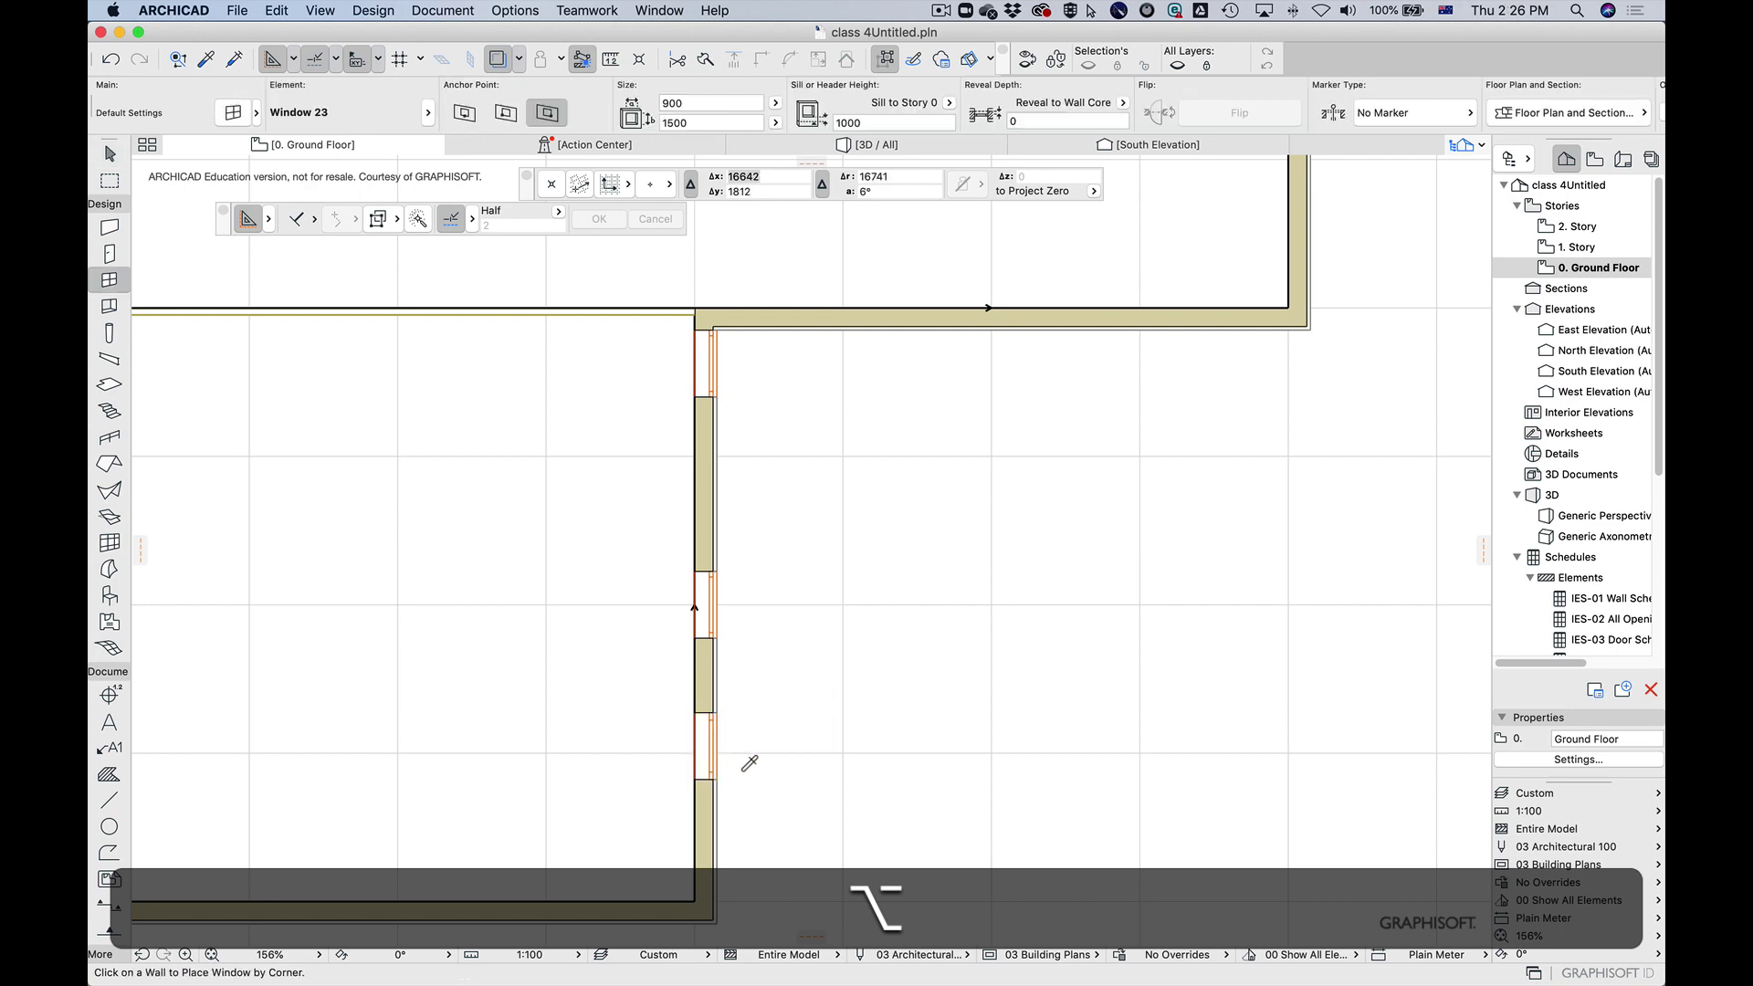
key("super")
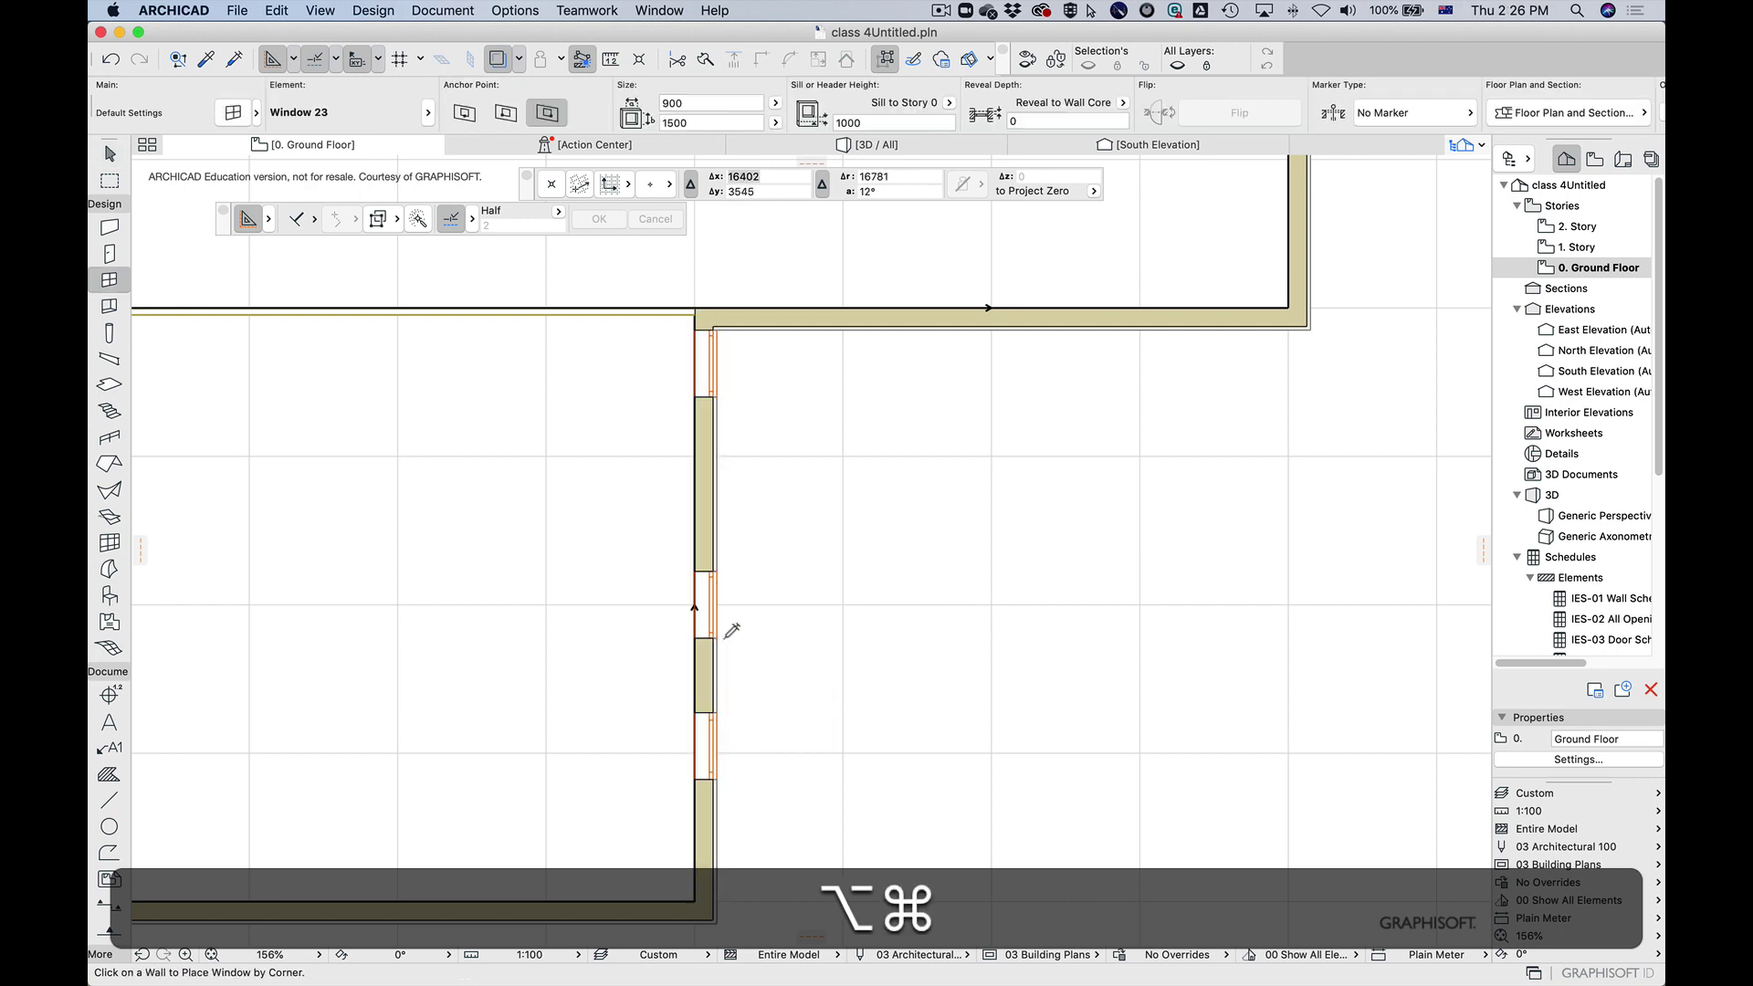
left_click(713, 586, "alt+super")
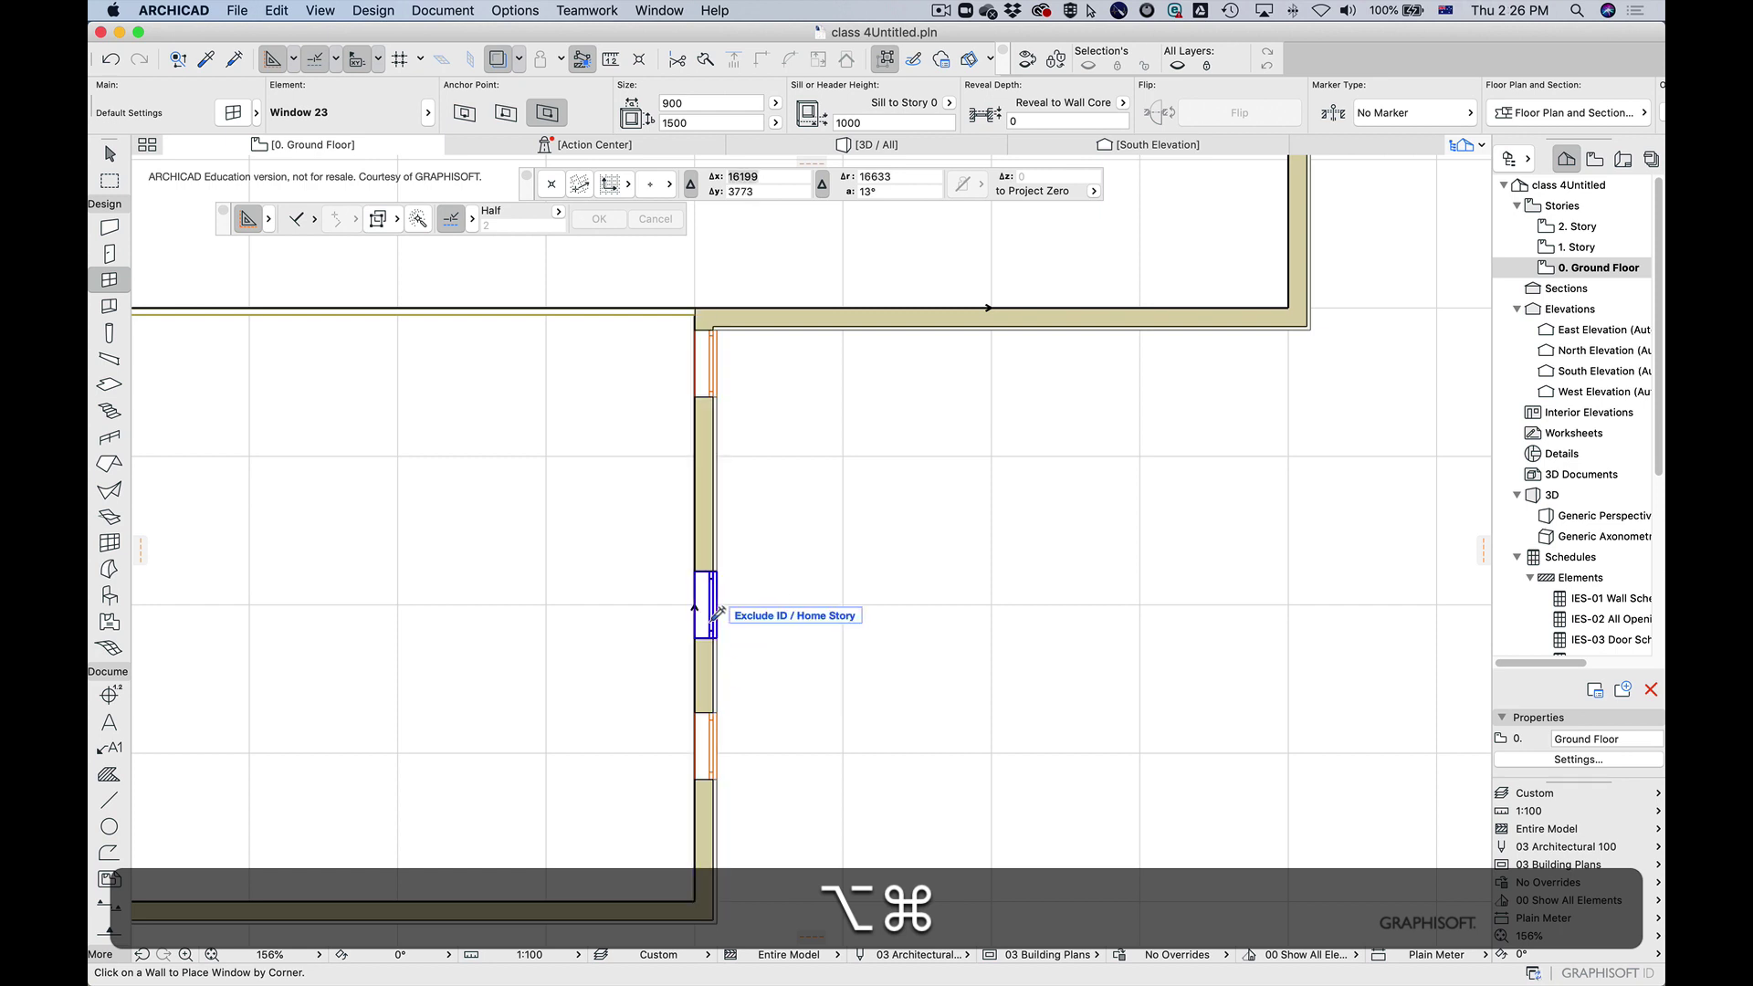
key("alt+super+F3")
key("F3")
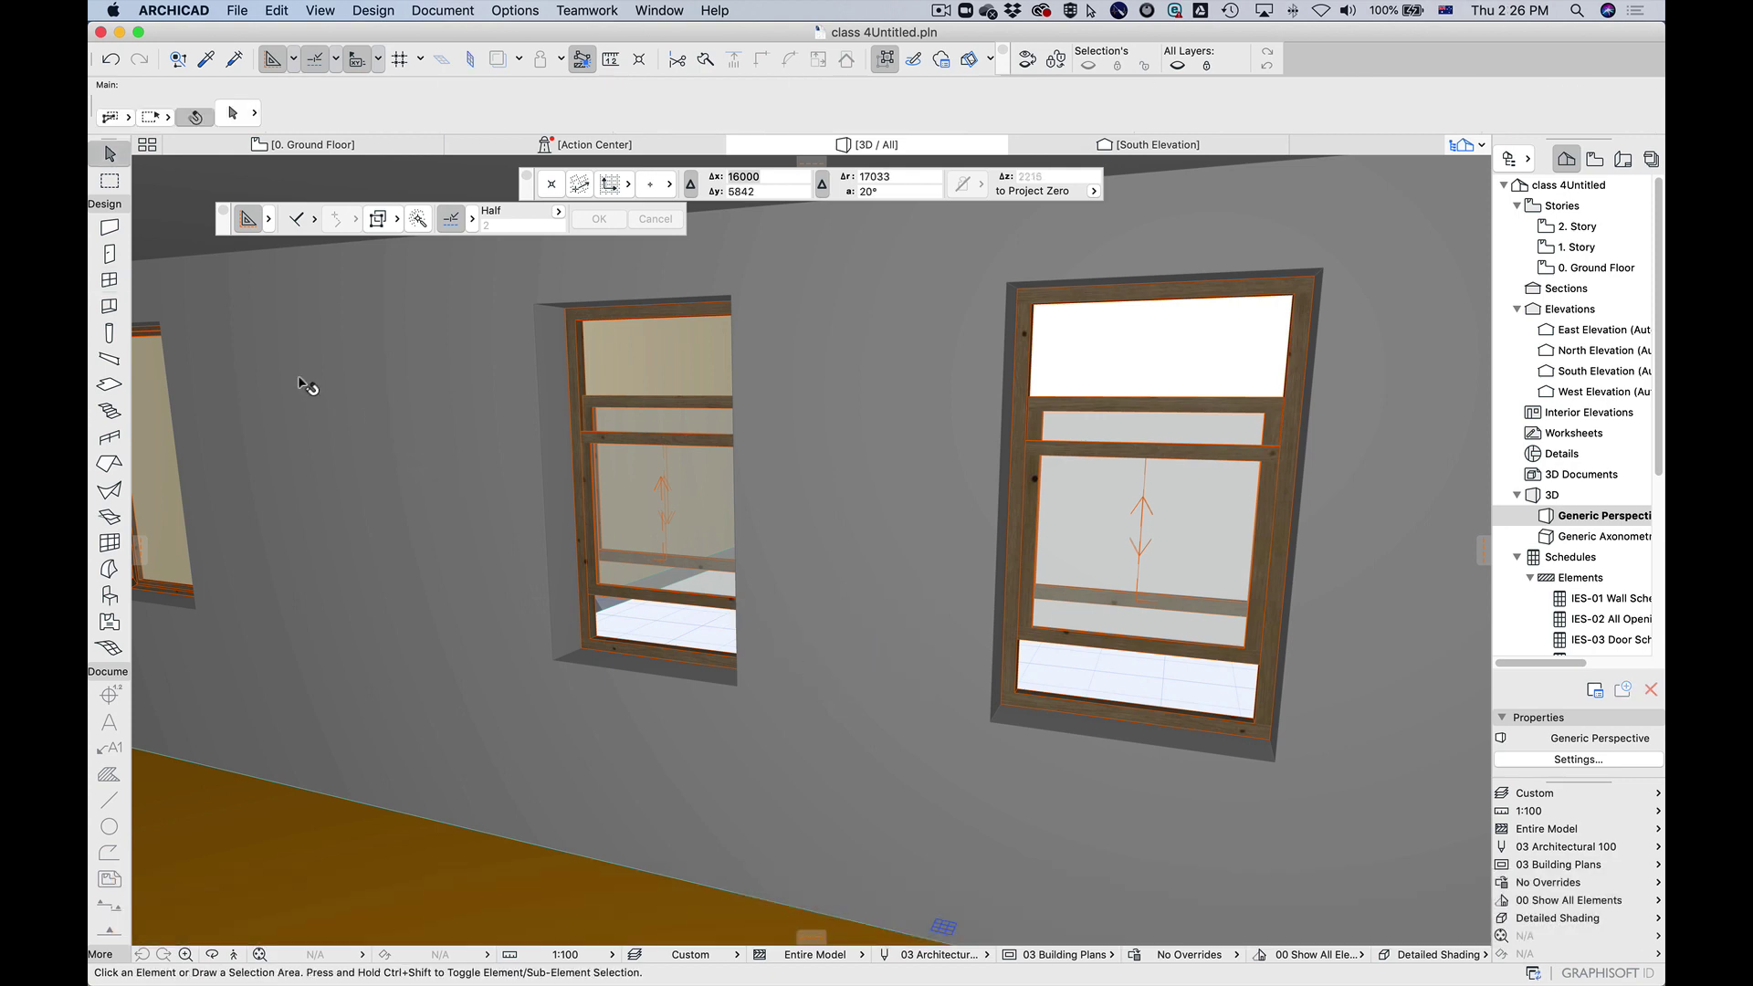
Step: Draw a marquee on the ground floor plan around the middle window and across the lowest window, and show it in 3D
key("F2")
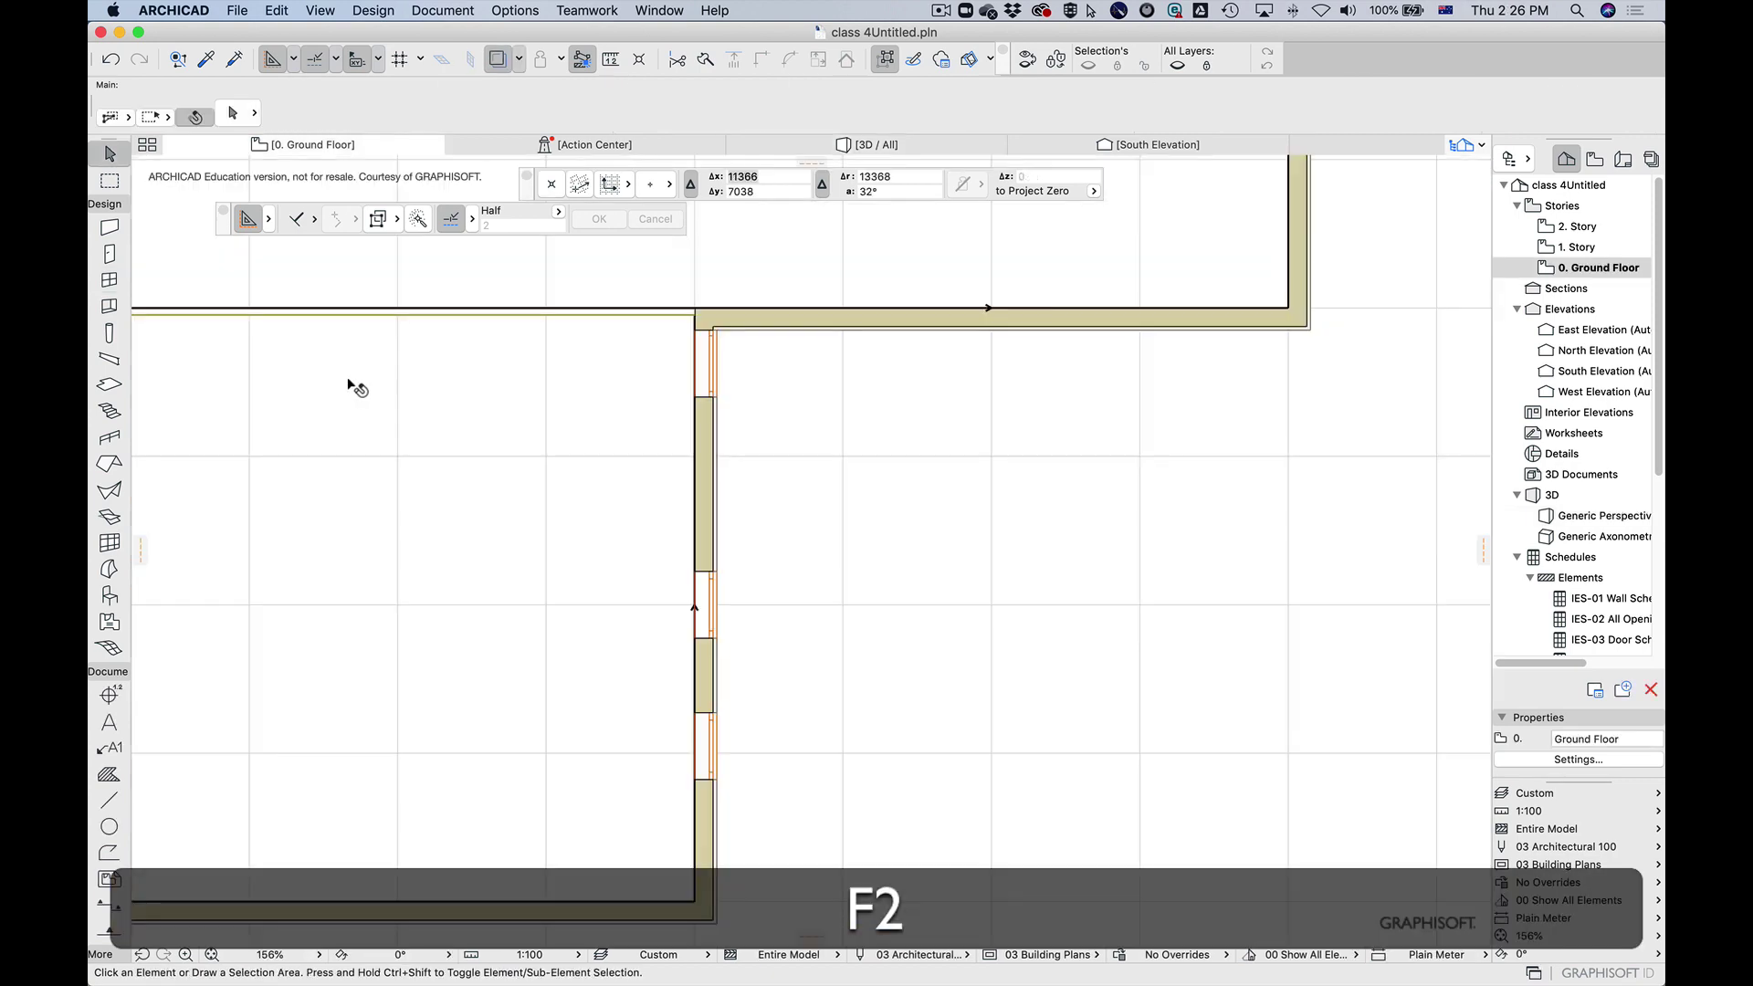
left_click(113, 181)
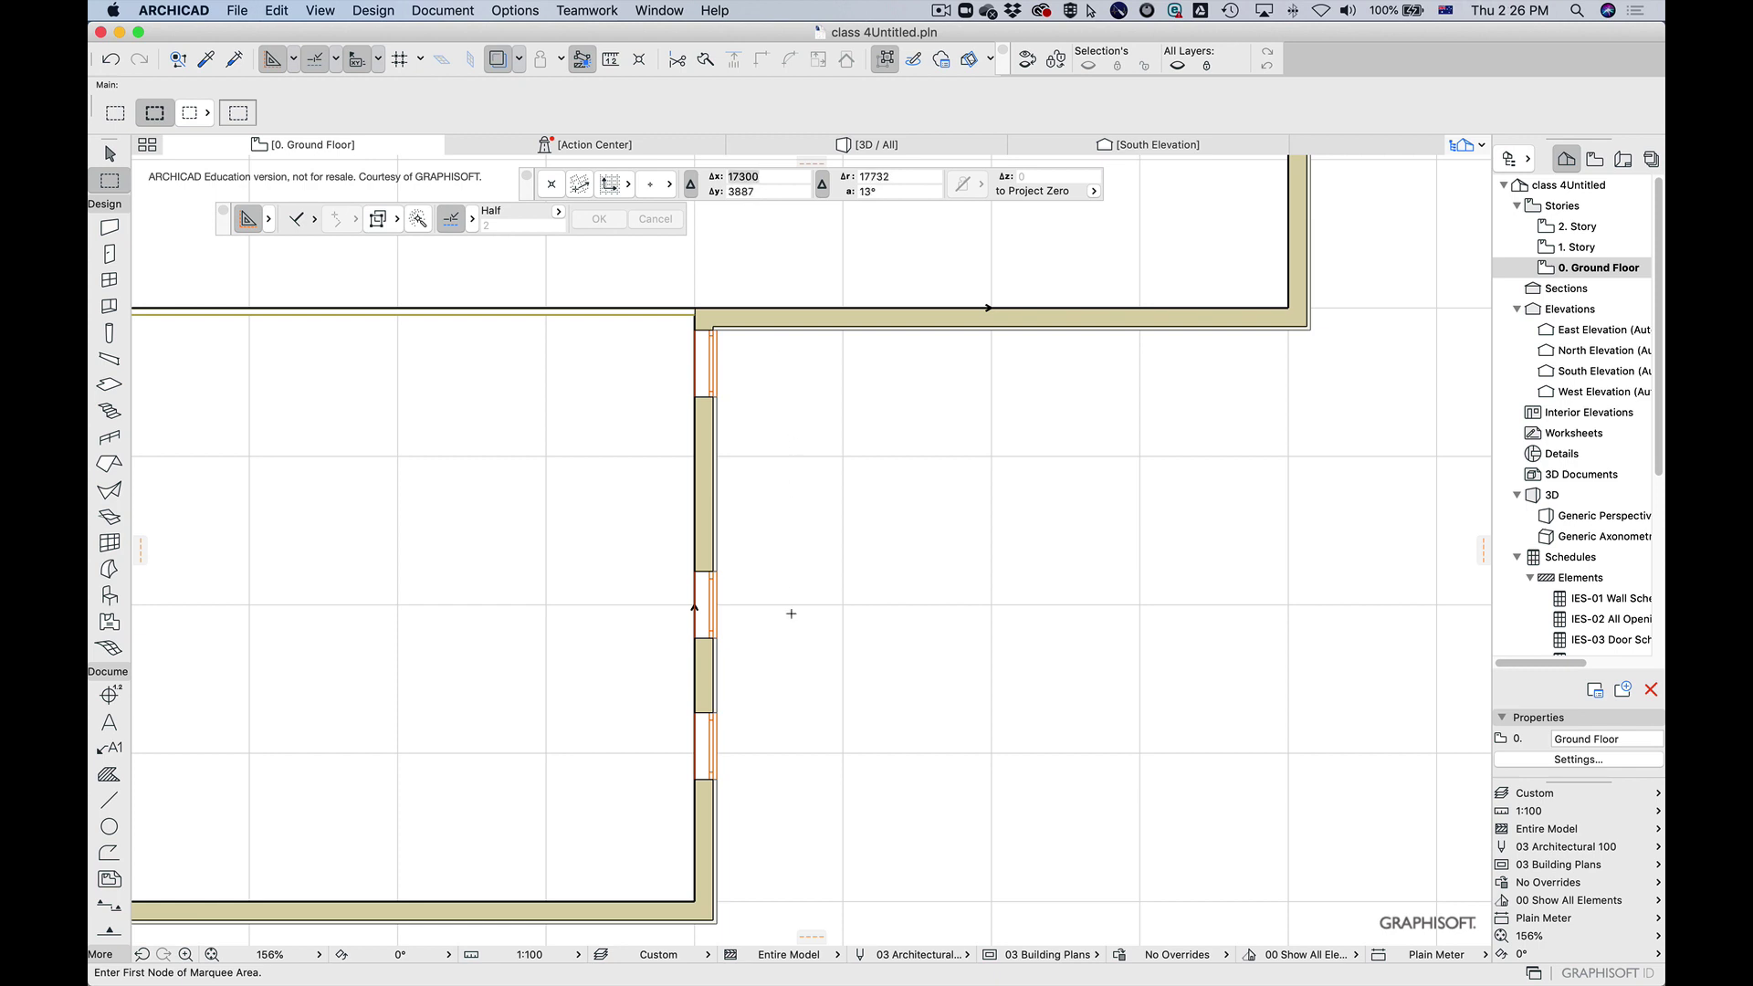
left_click(782, 537)
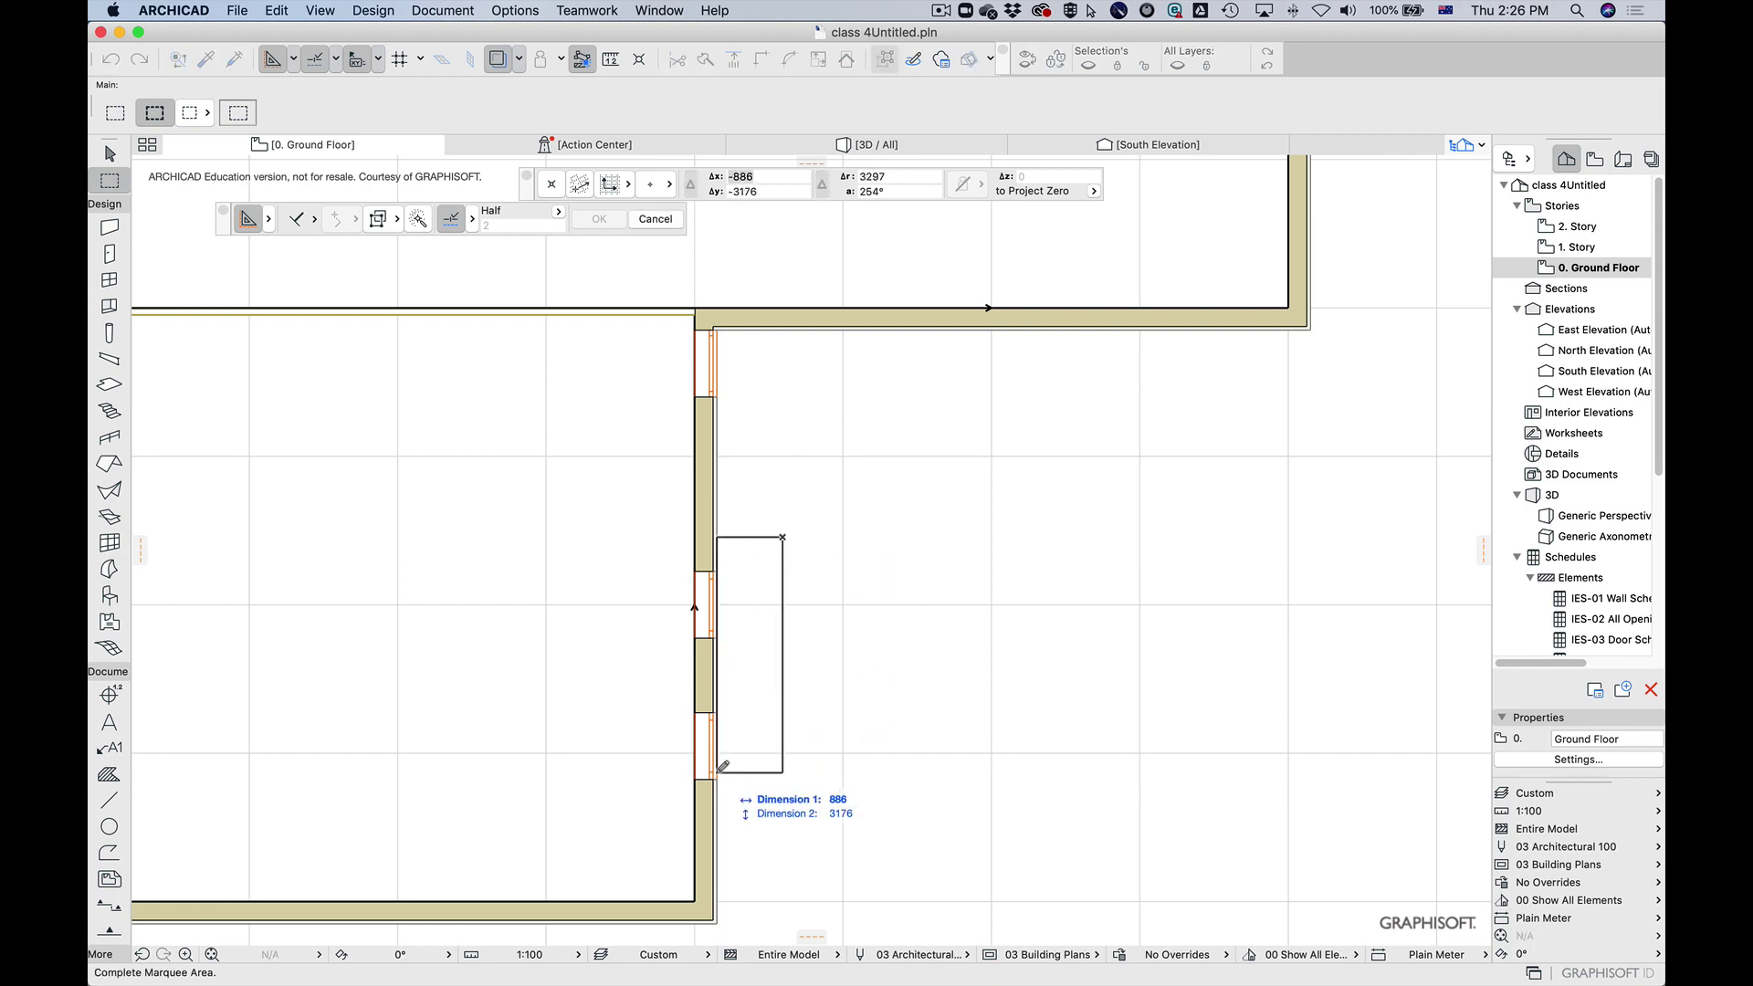
left_click(637, 759)
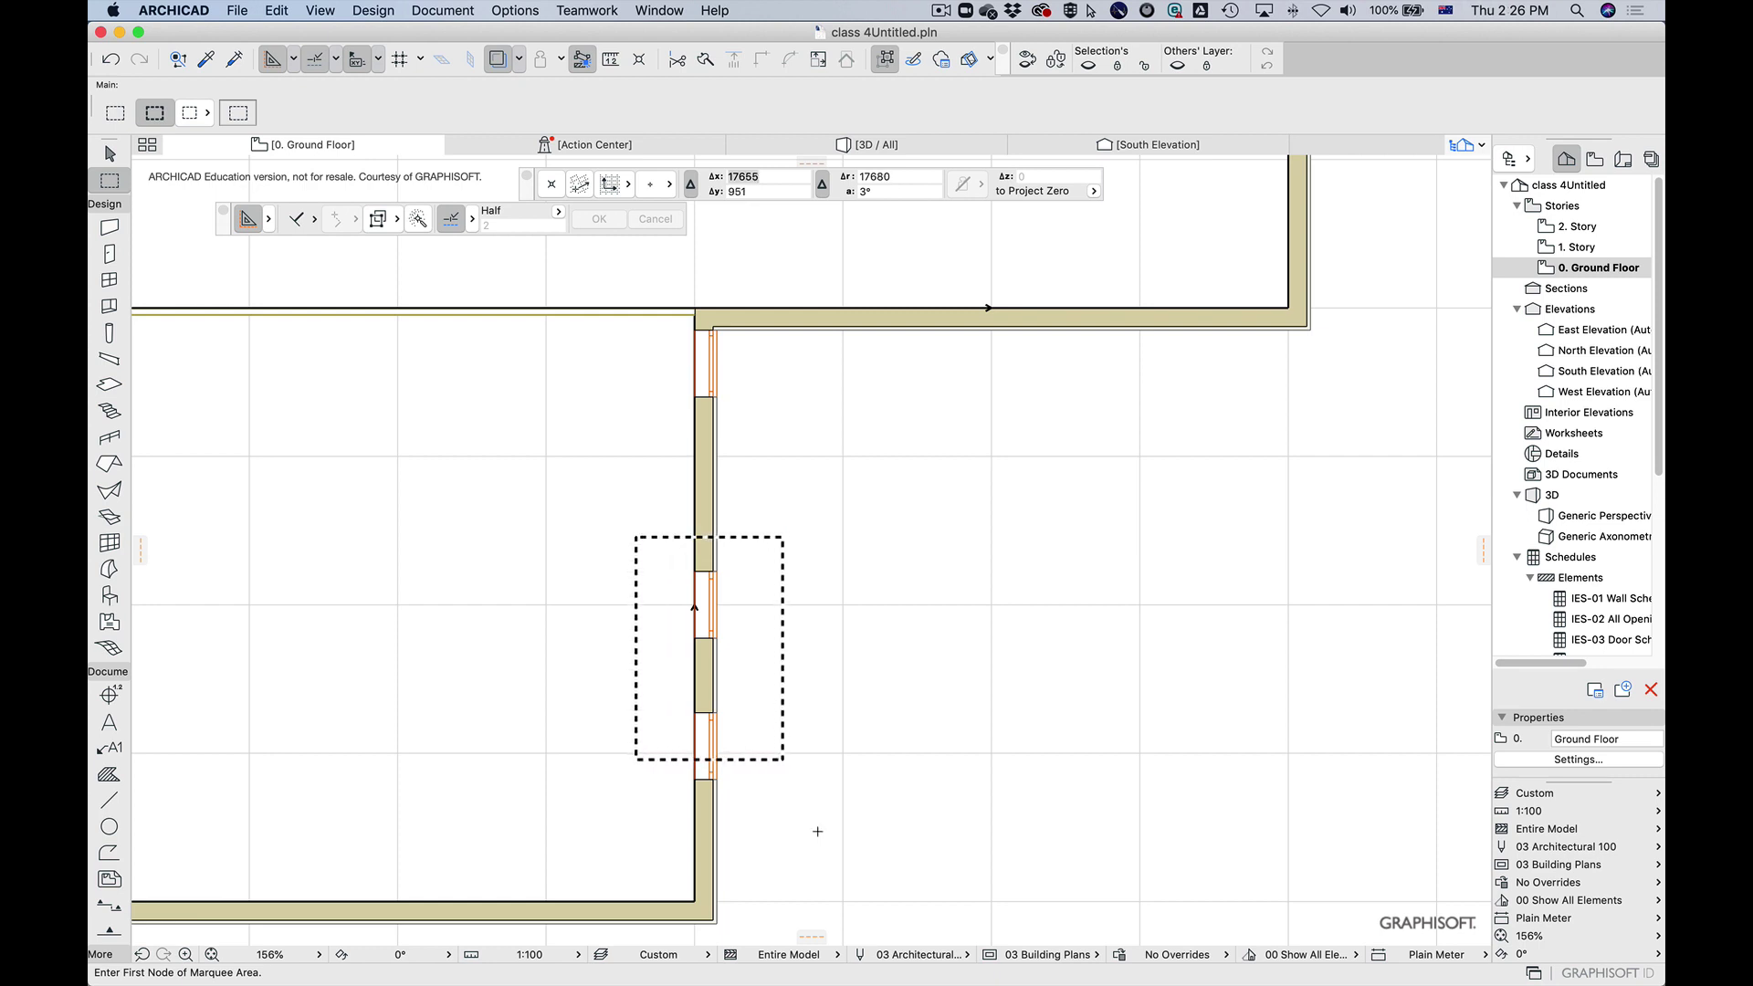
key("F4")
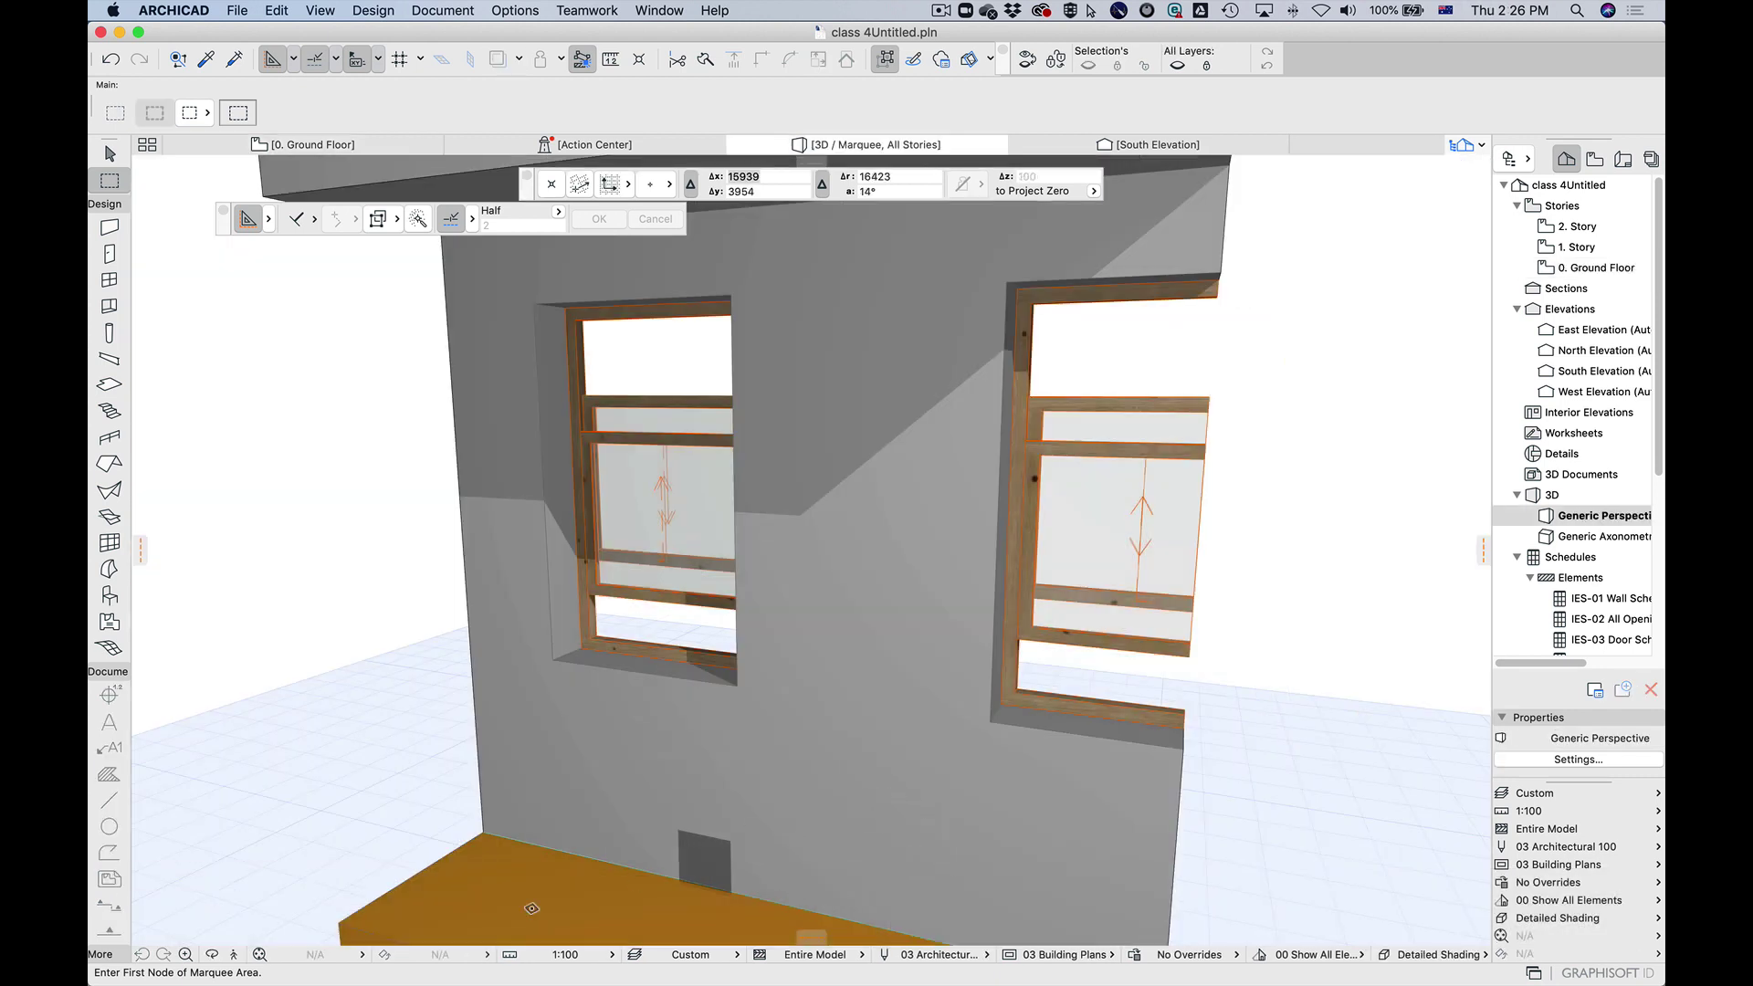
Step: Orbit around the marquee-cut wall and examine the cut sashes of the double hung window up close
left_click(212, 954)
left_click_drag(511, 867, 1096, 609)
scroll(986, 756, "up", 5)
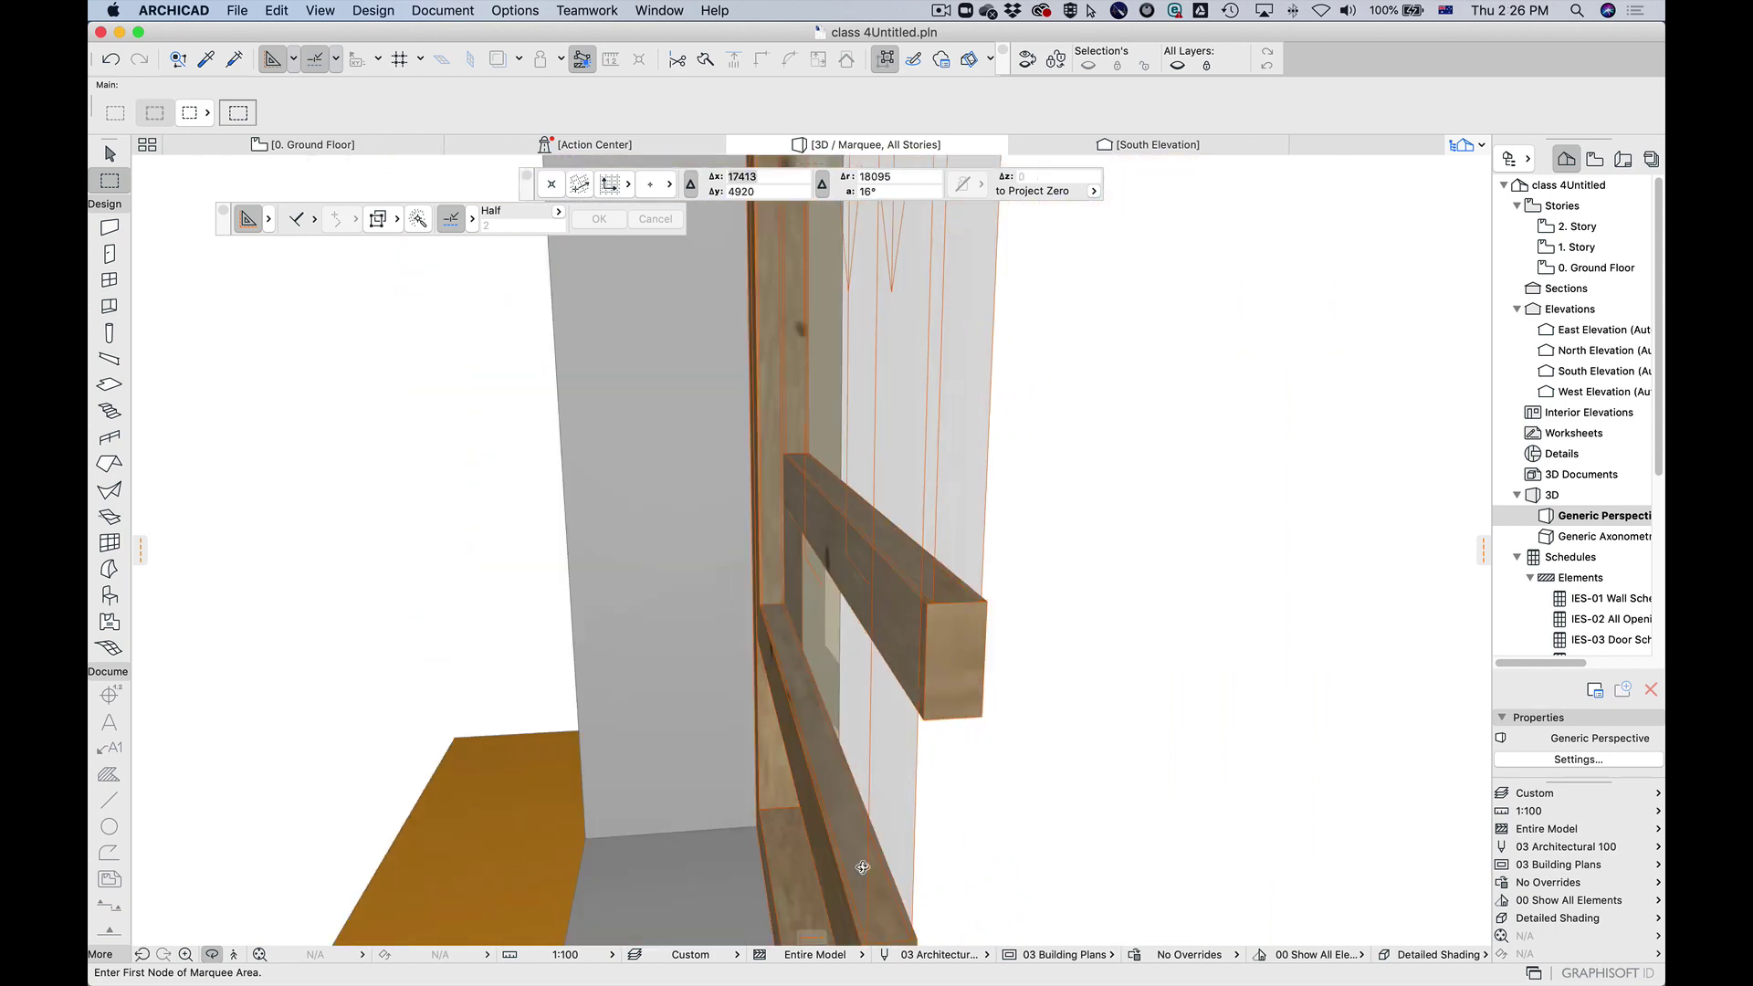
Step: Select the marquee-cut double hung window from the outside of the wall and open its settings with the library parts listed
scroll(1106, 771, "down", 5)
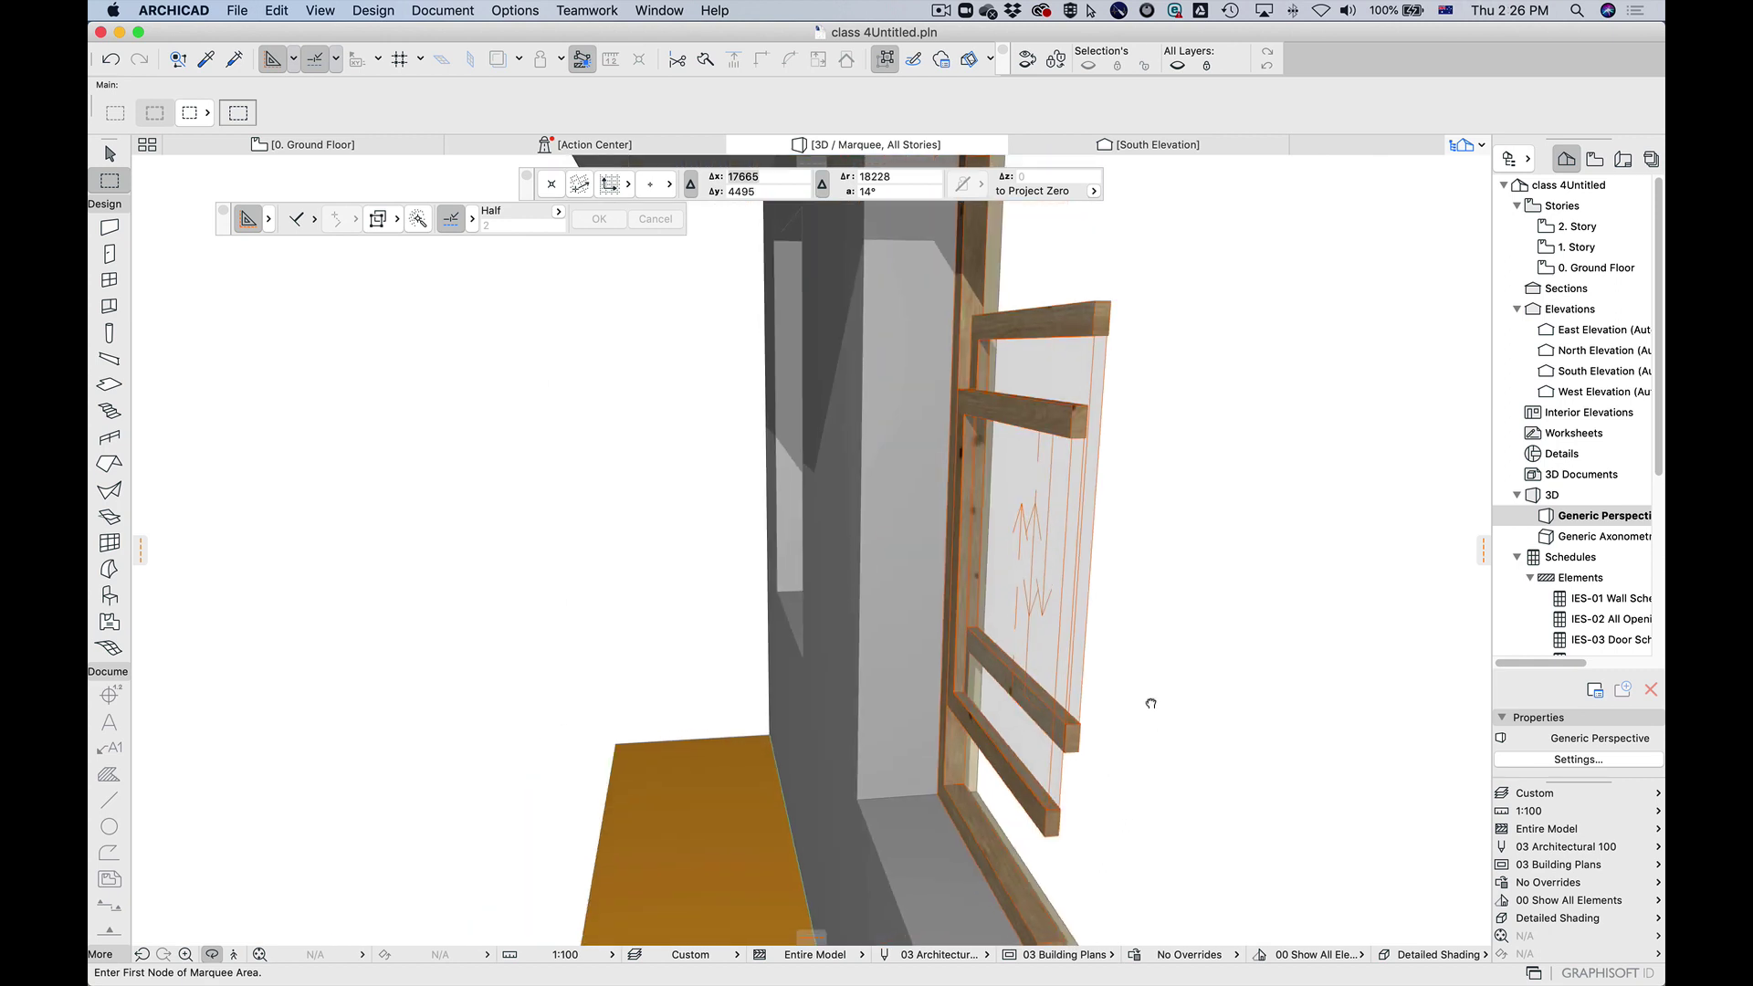
left_click_drag(1147, 704, 1026, 716)
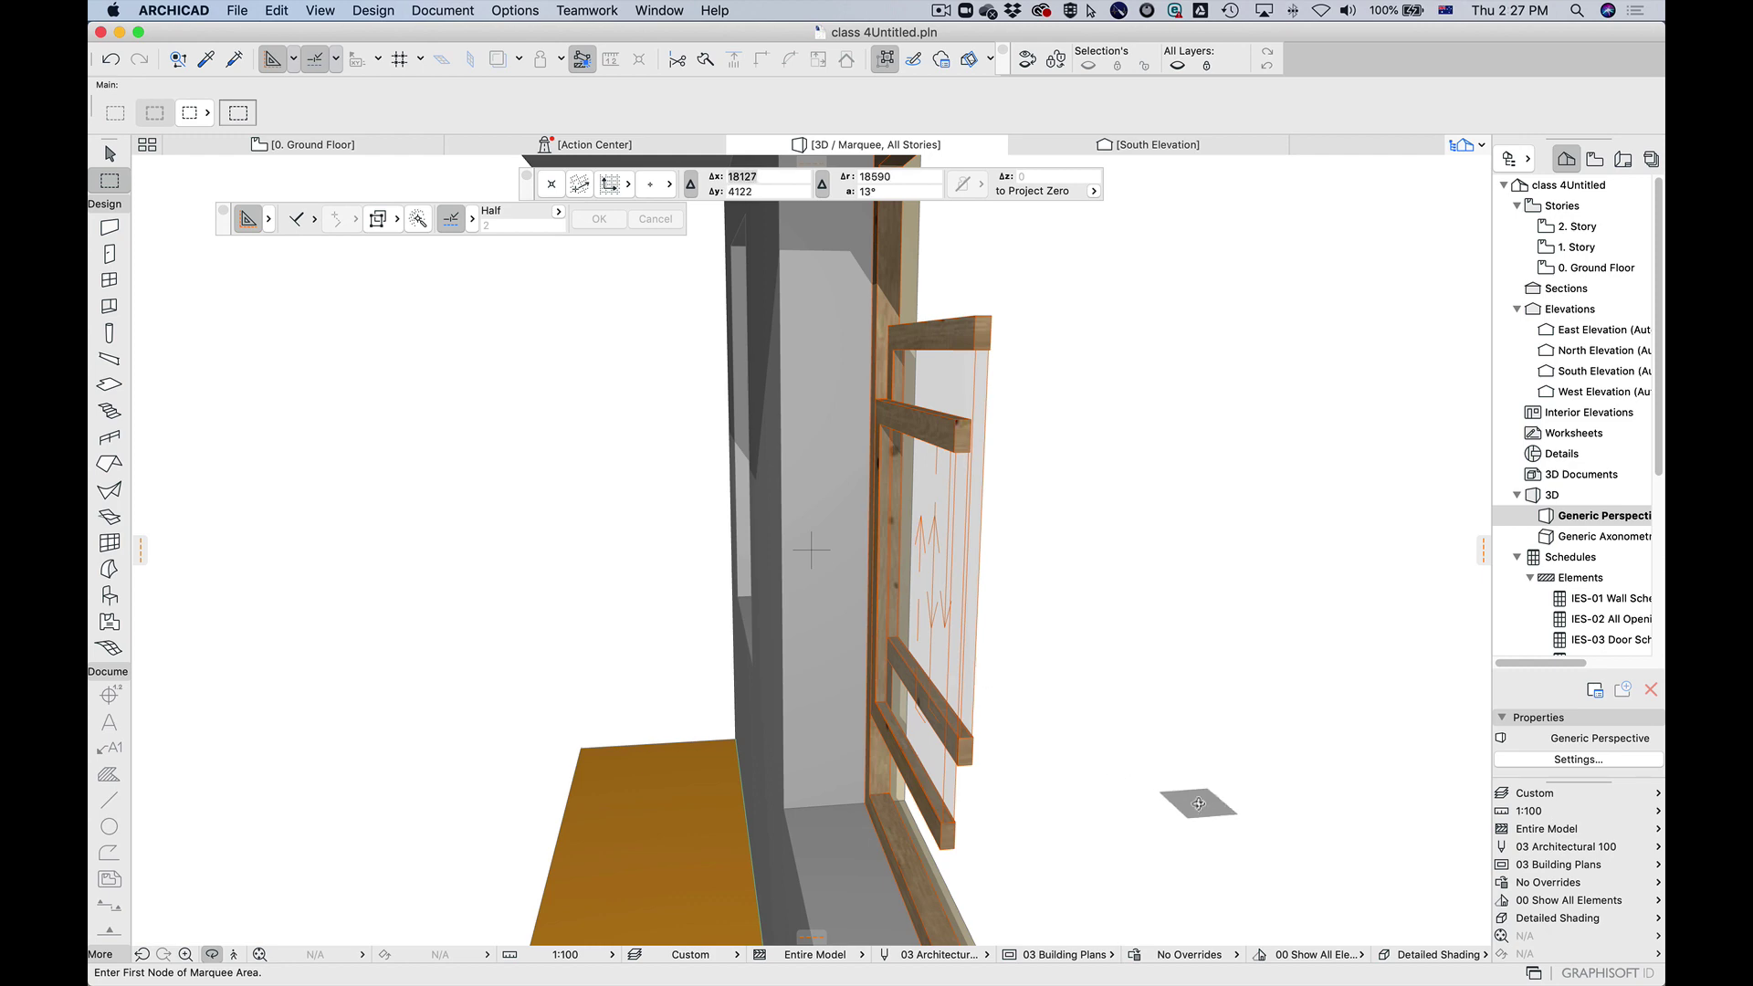
scroll(1178, 802, "up", 3)
middle_click_drag(1212, 752, 959, 701, "shift")
key("o")
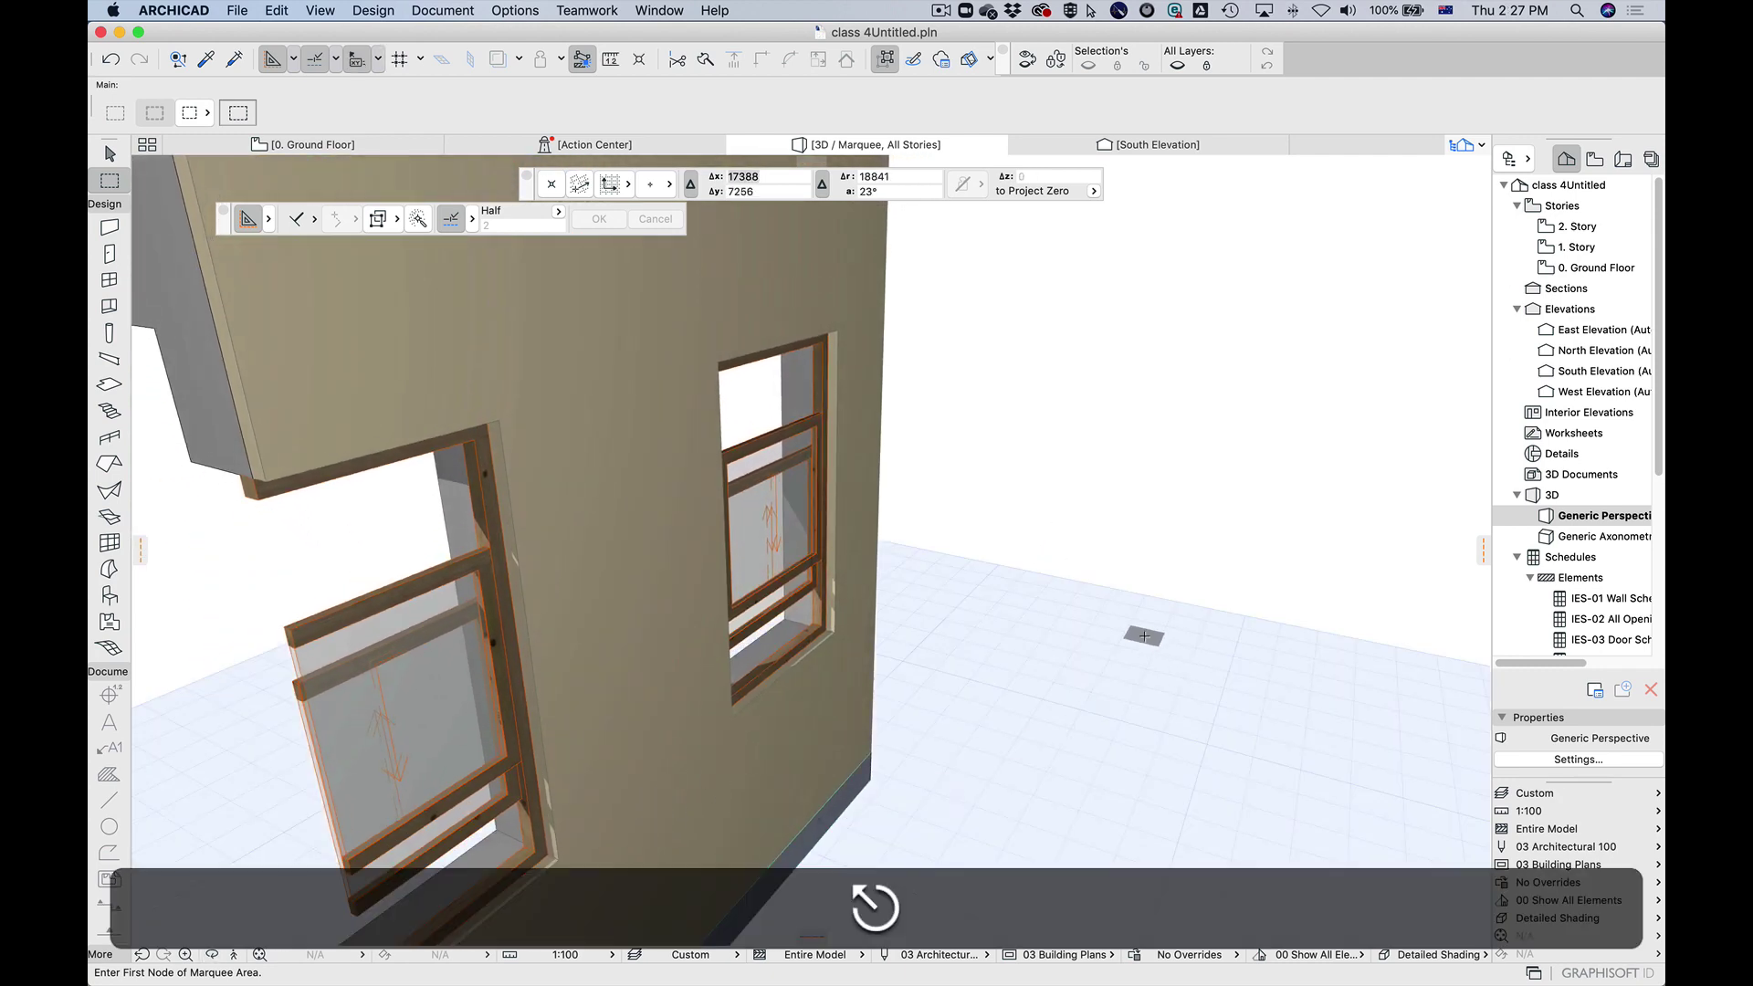
left_click(516, 748)
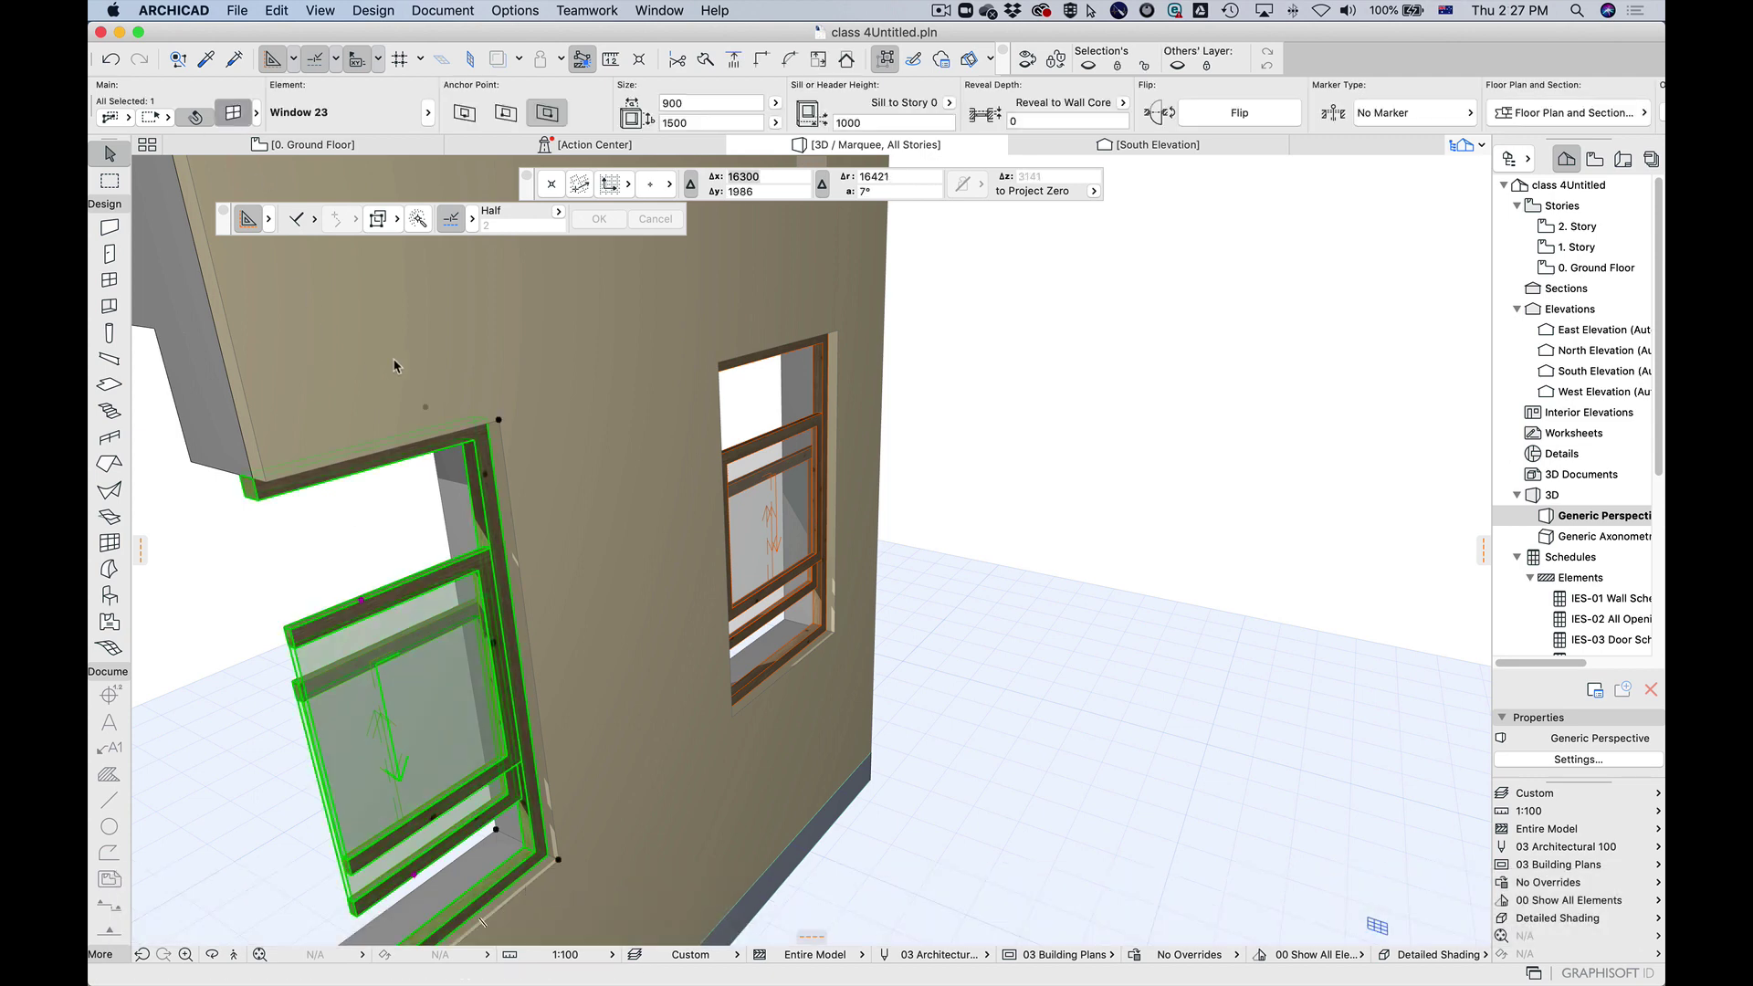
key("super+t")
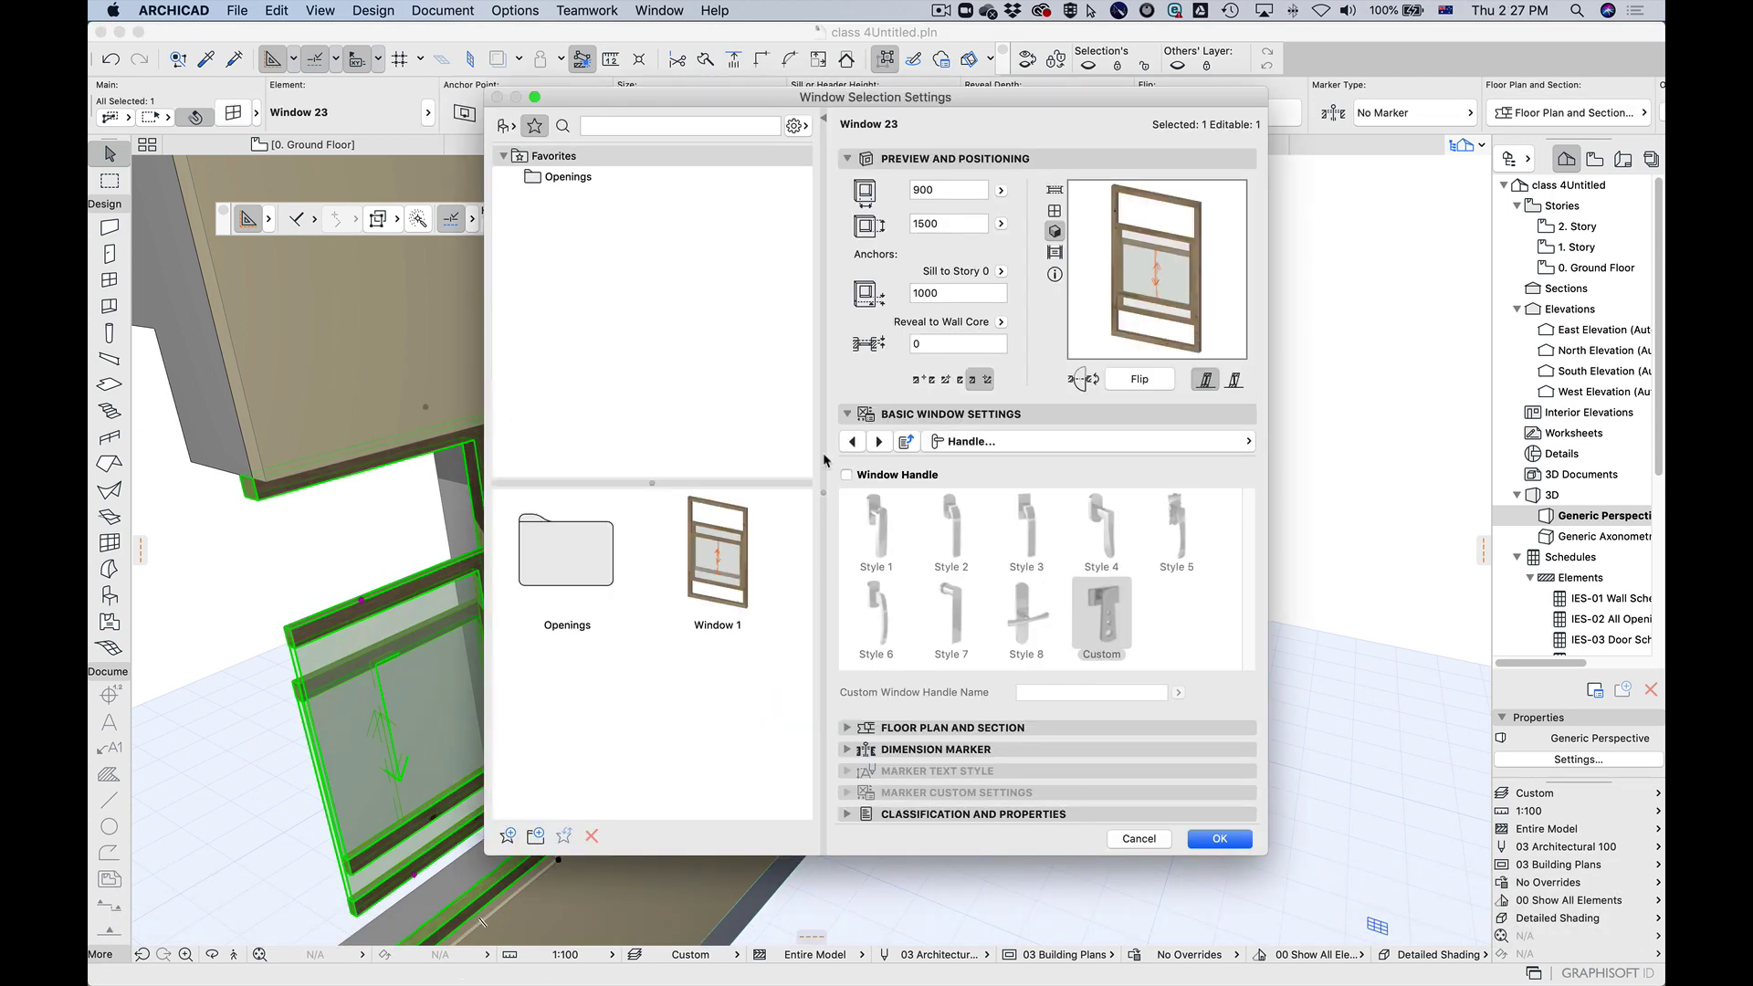
left_click(517, 129)
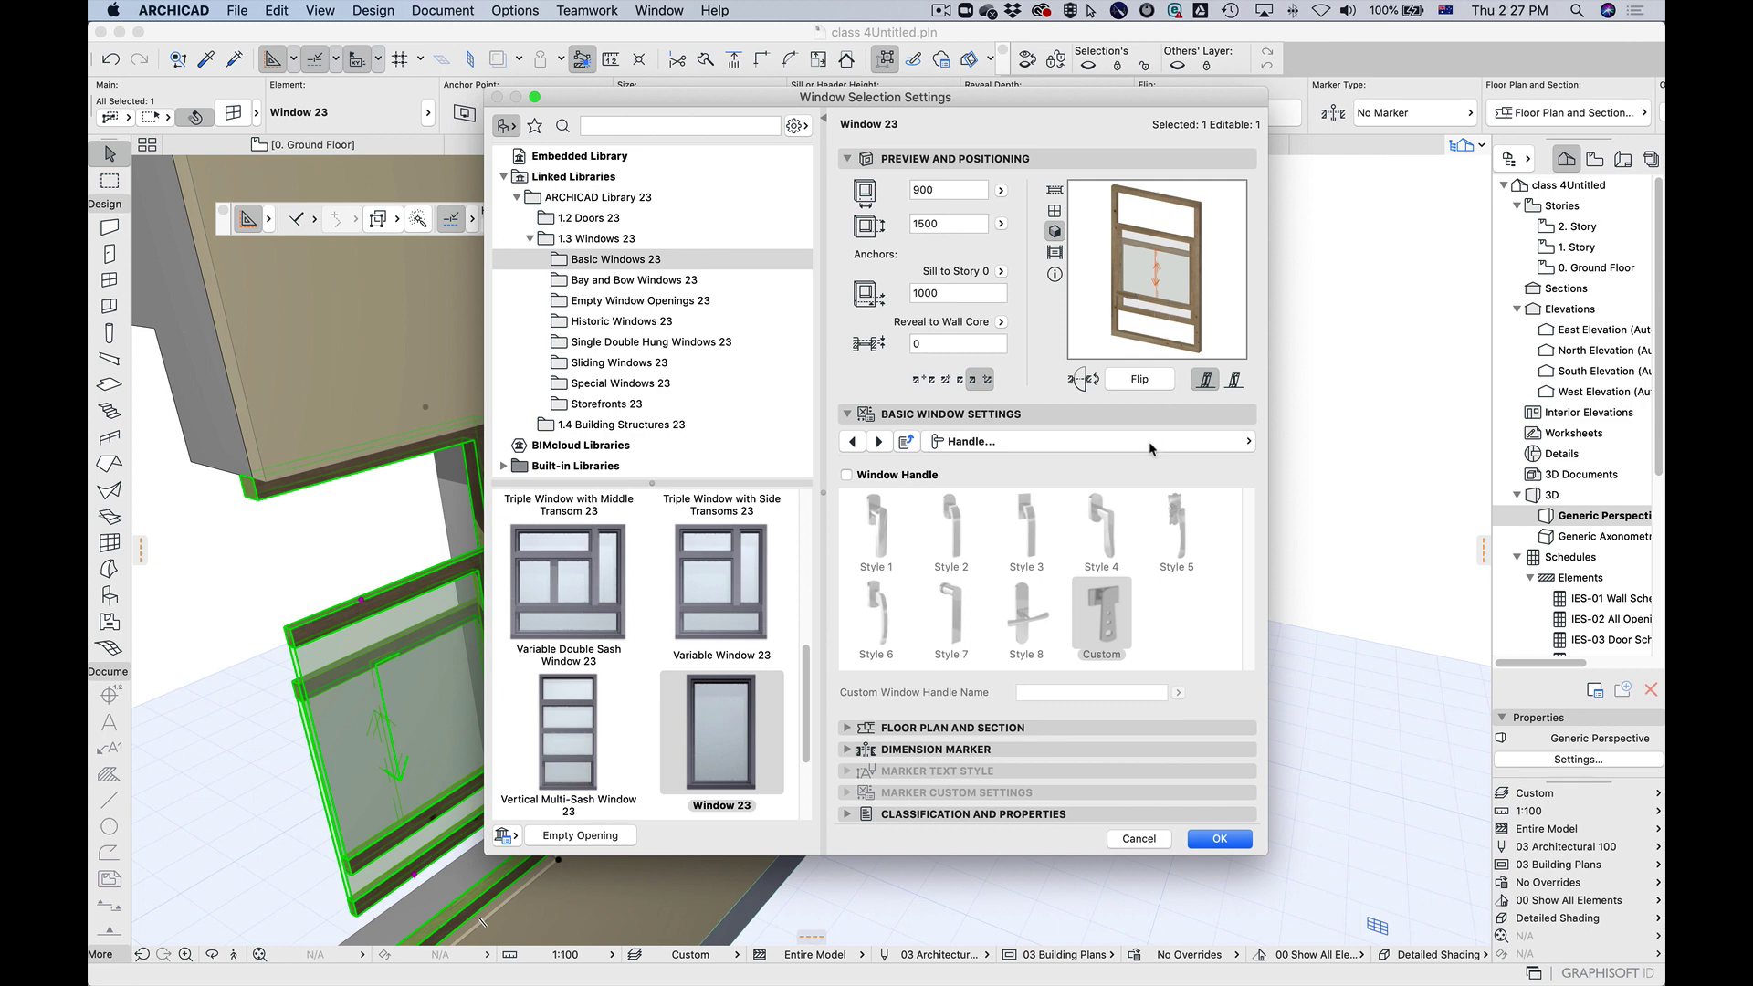
Step: Review the window's Wall Opening settings, from Reveal, Wall Closure and its closure types to Wall Inset, Masonry Arch and Model Attributes
left_click(1062, 443)
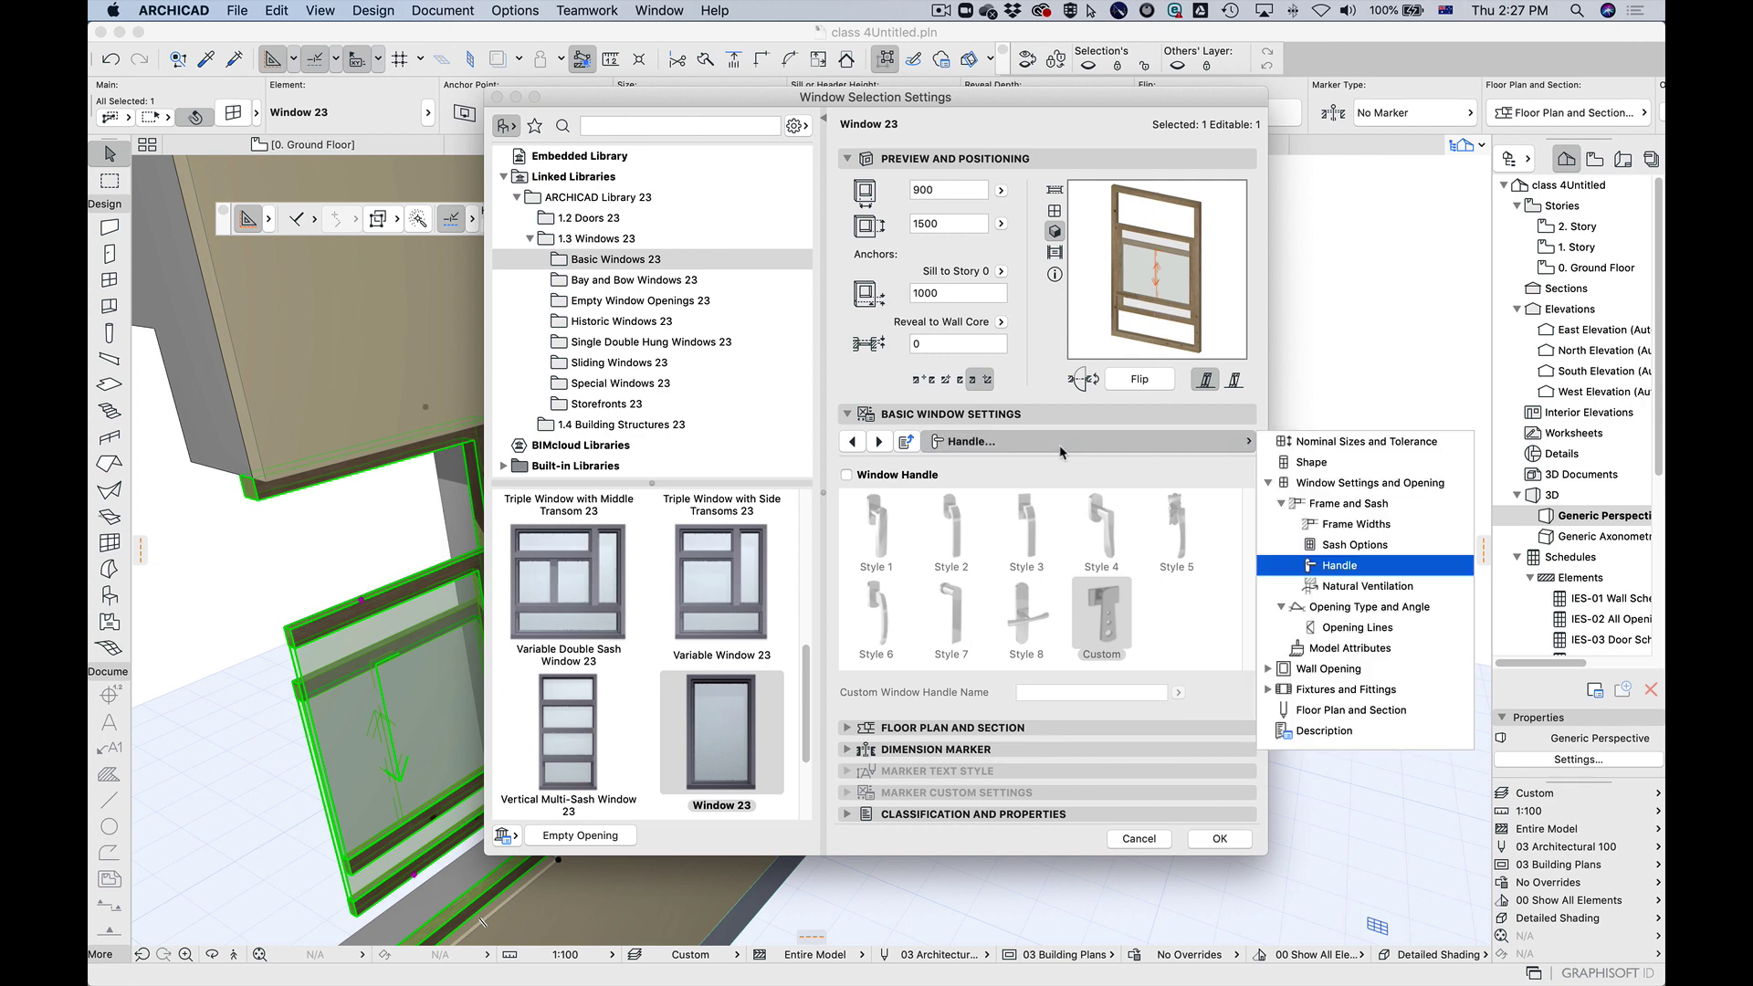
left_click(1269, 670)
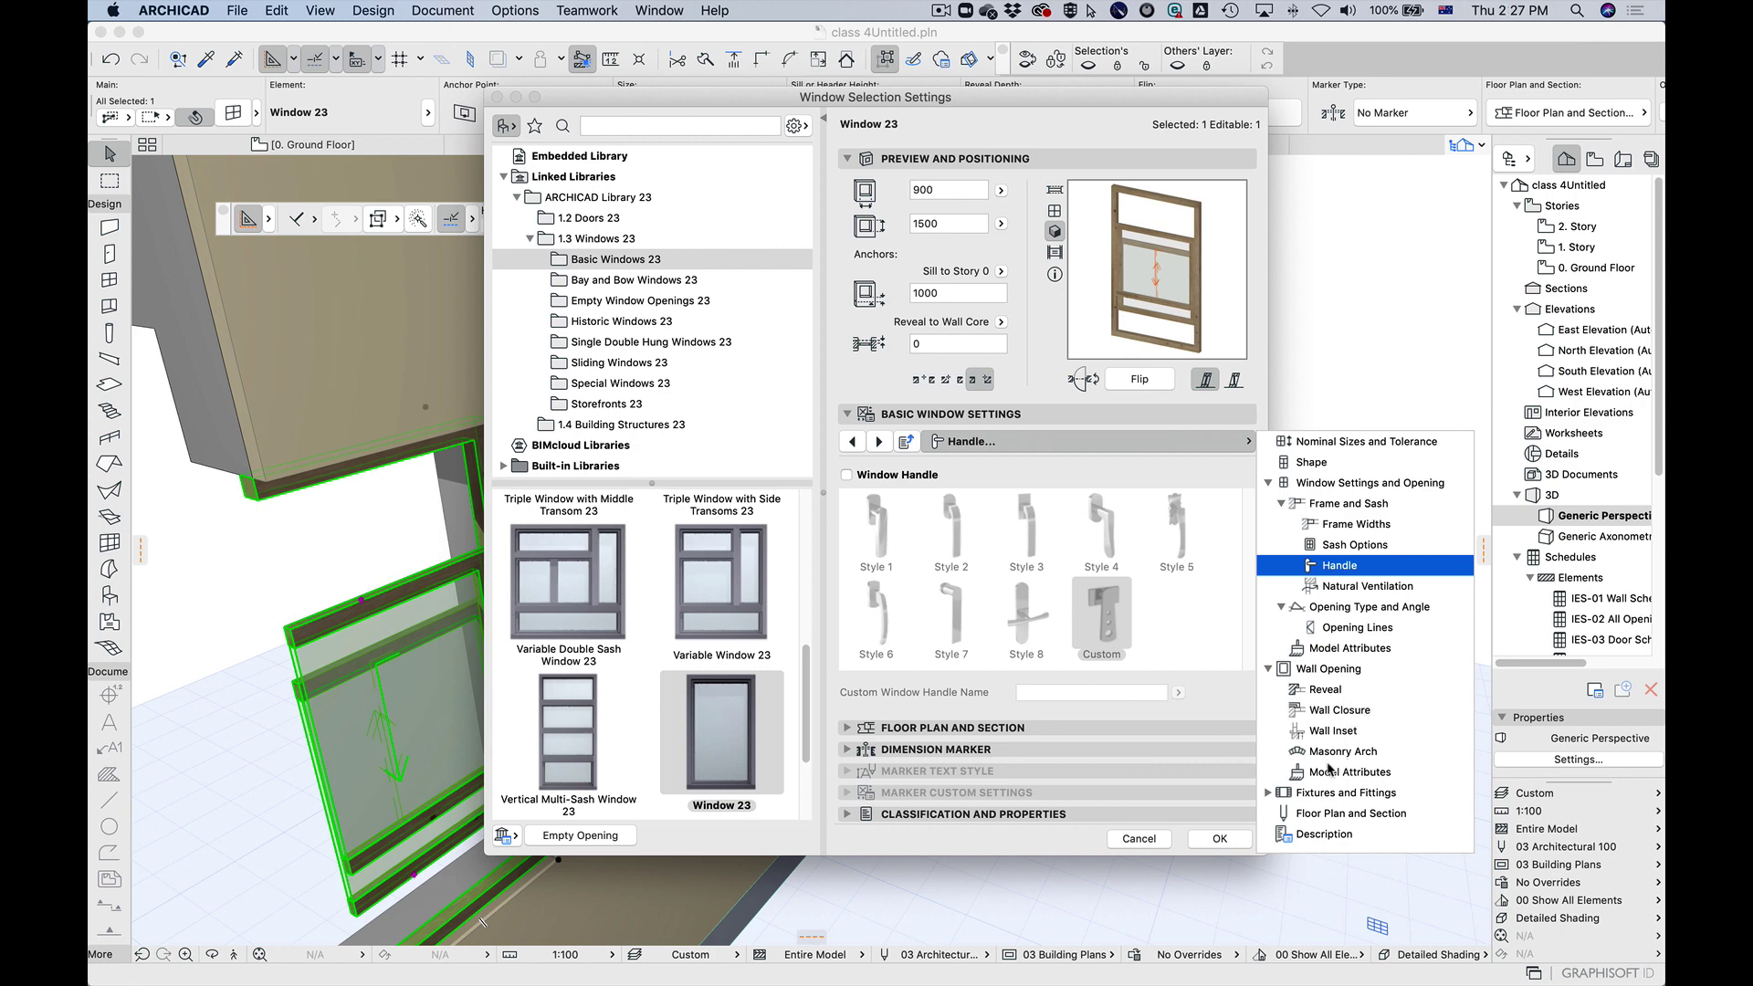
left_click(1334, 691)
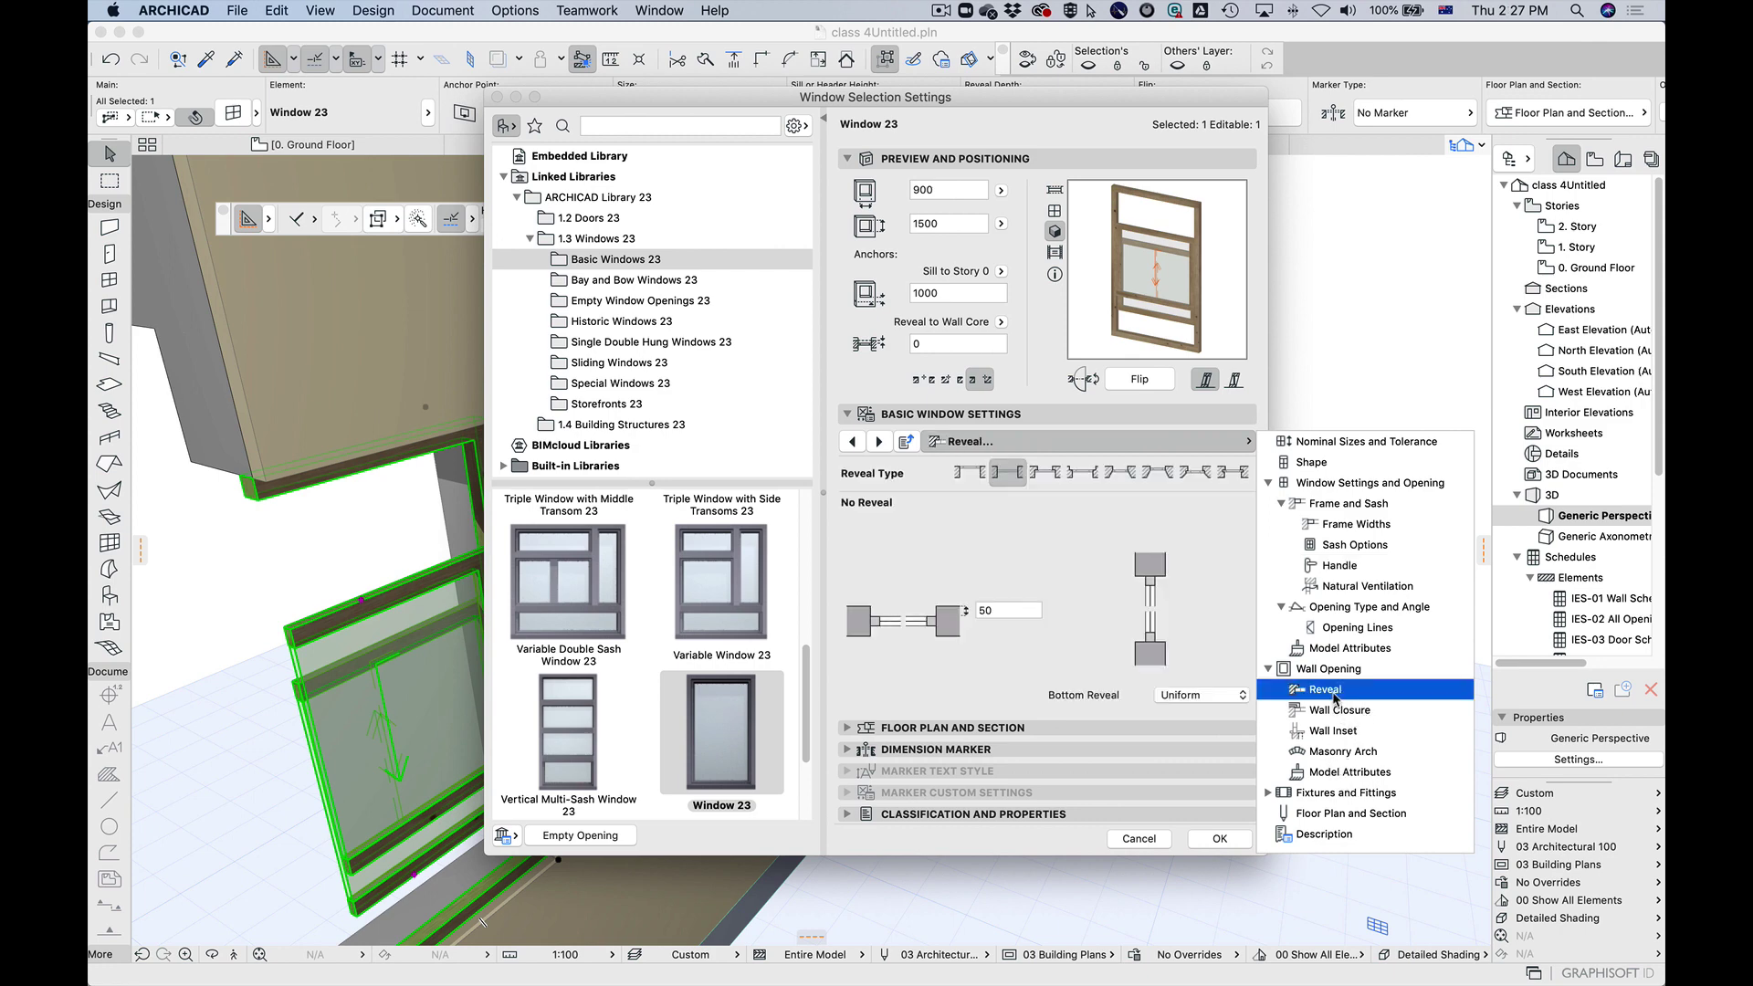
left_click(903, 444)
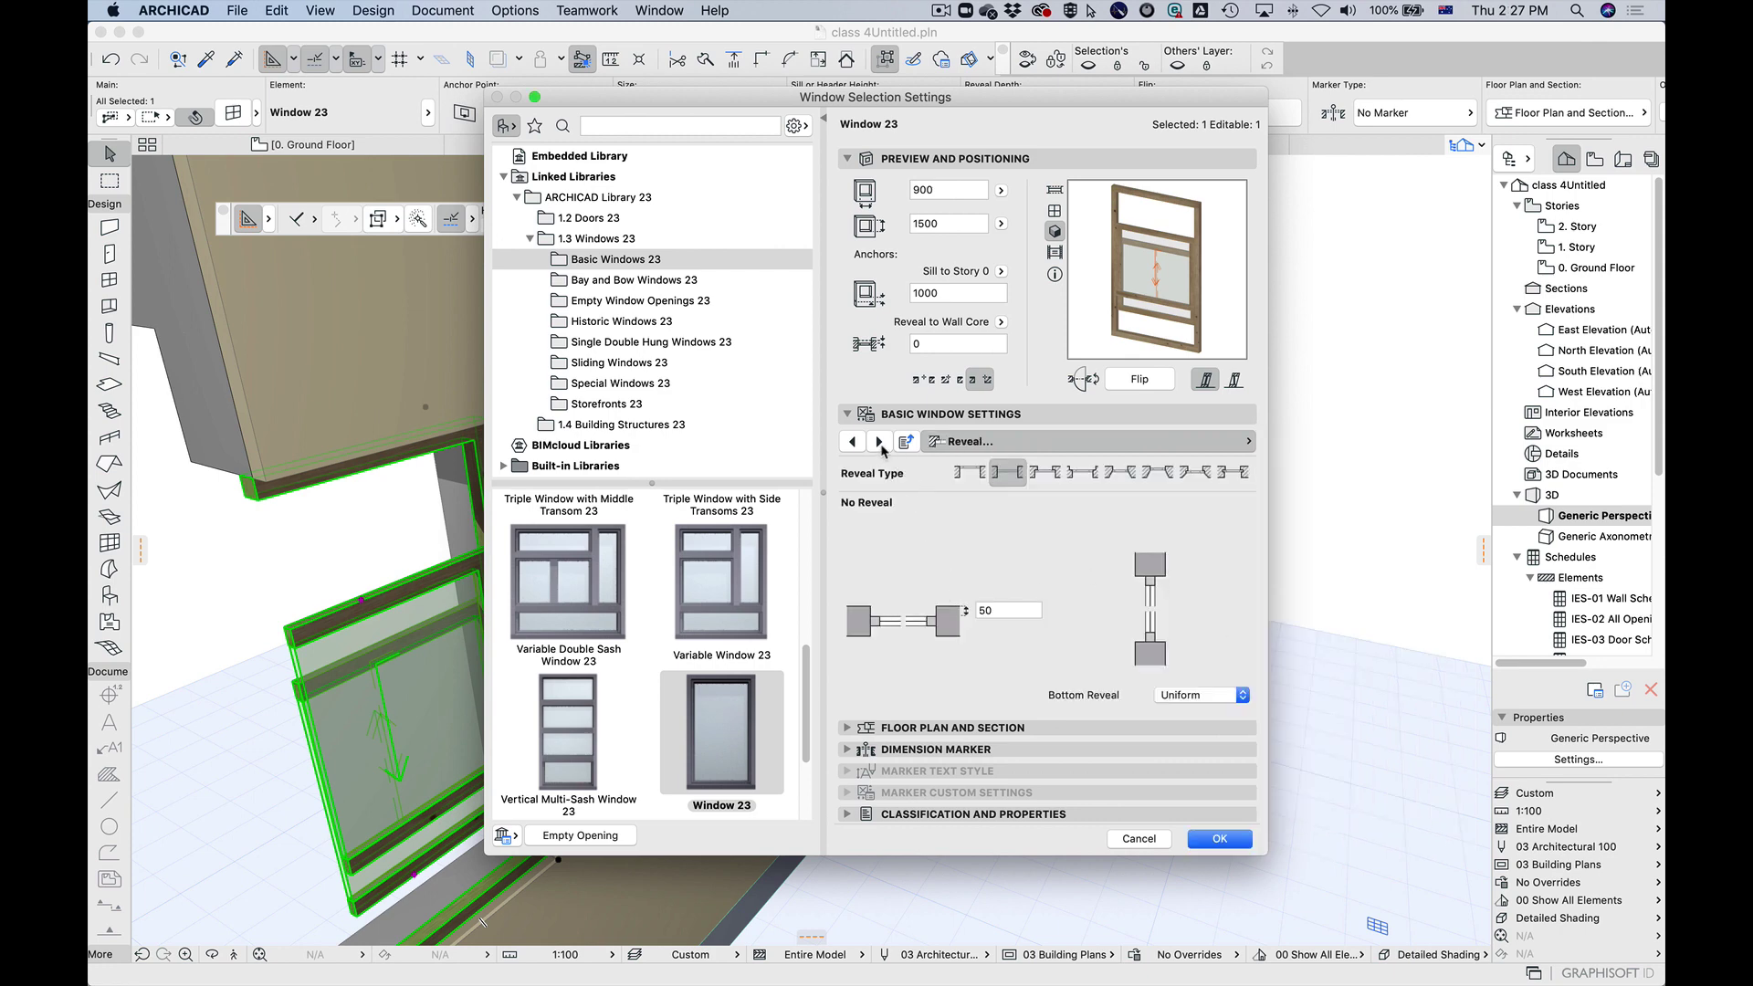
left_click(880, 442)
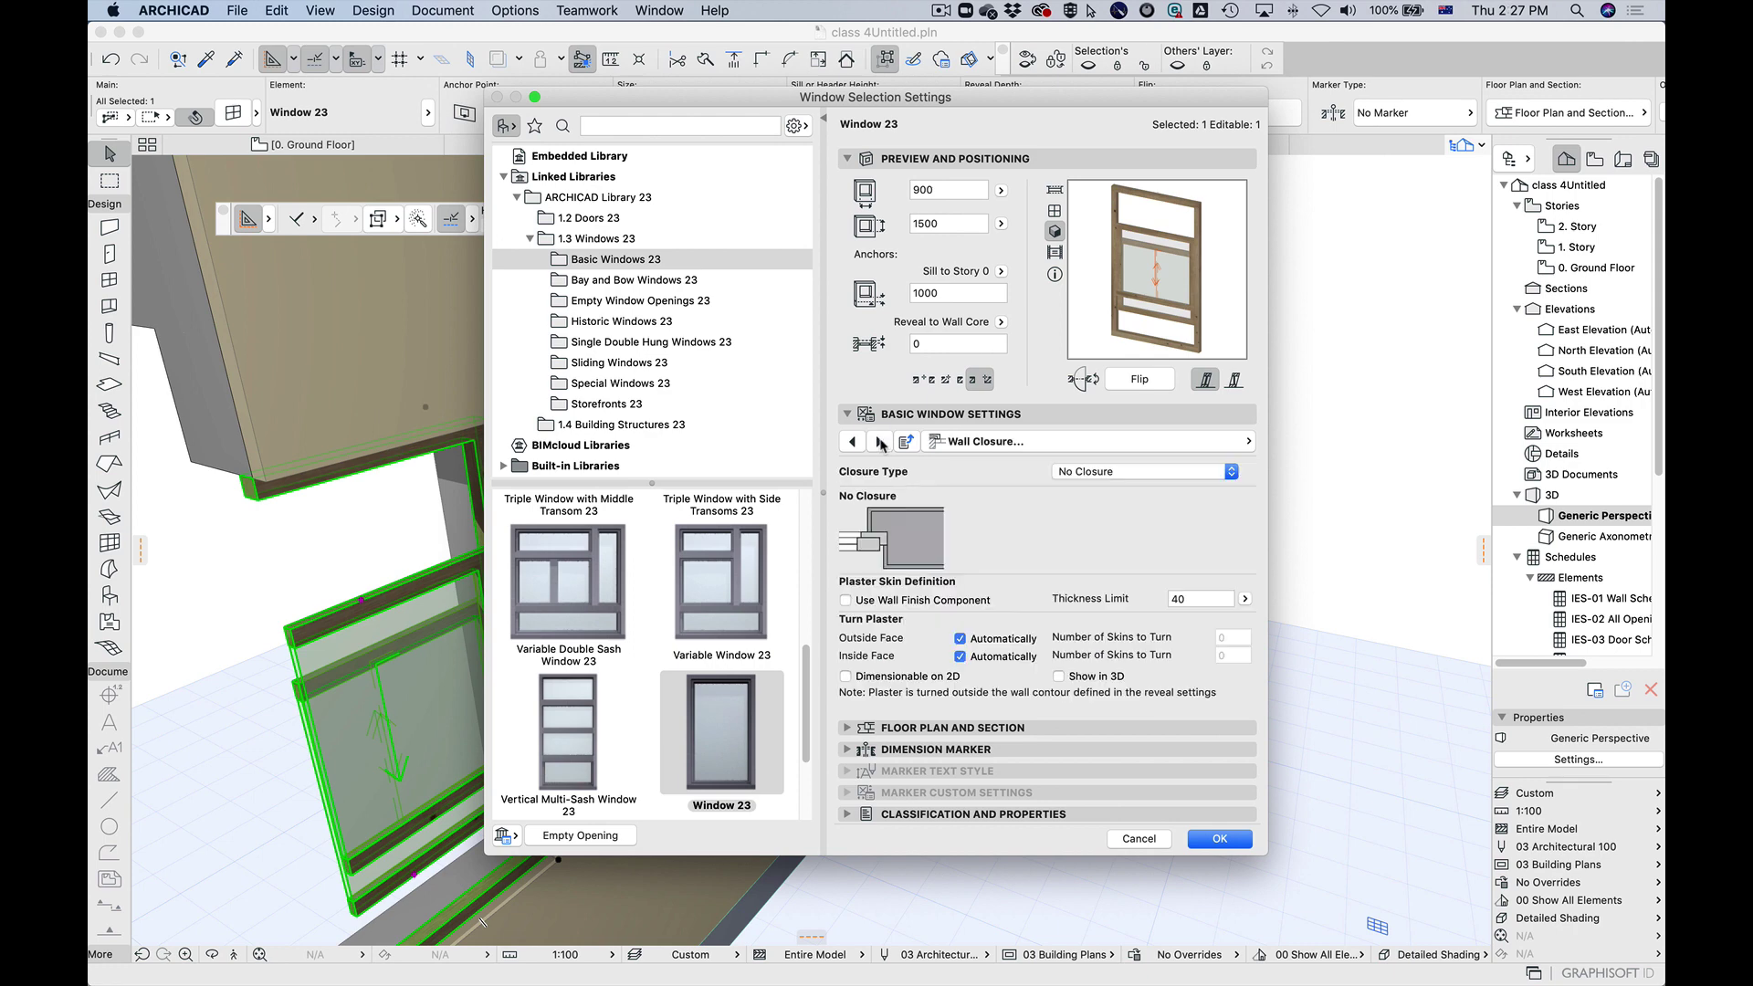
left_click(1090, 477)
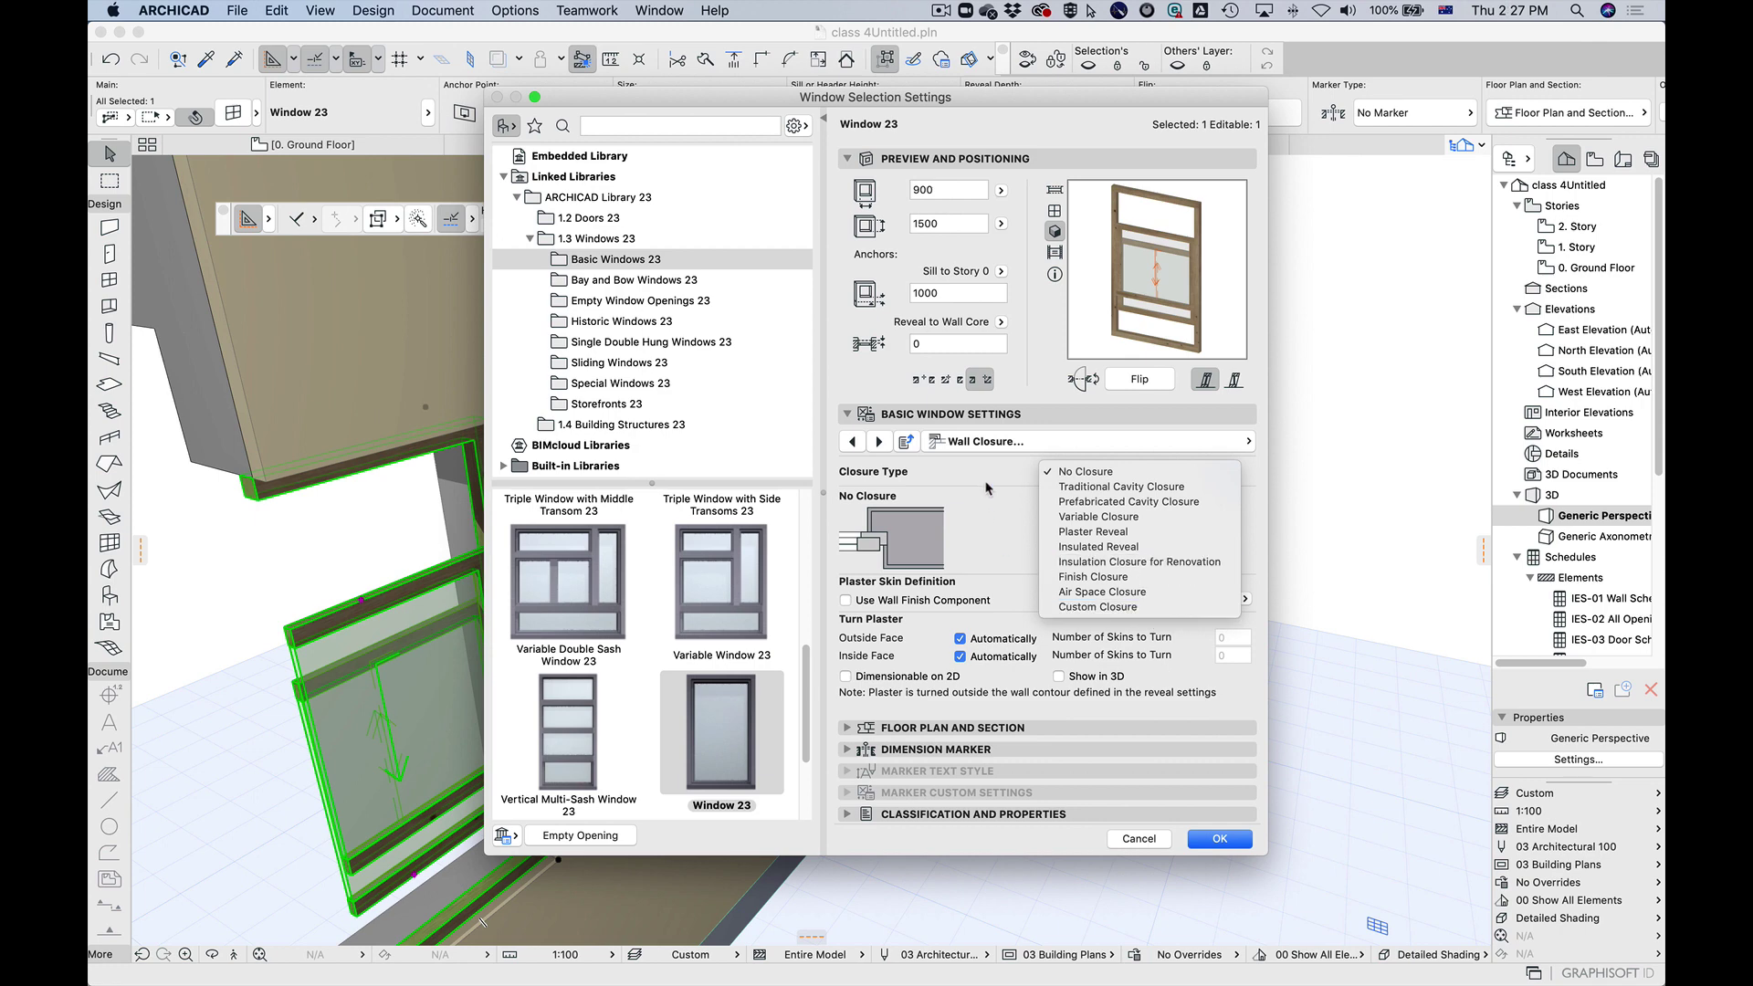
left_click(995, 473)
left_click(879, 441)
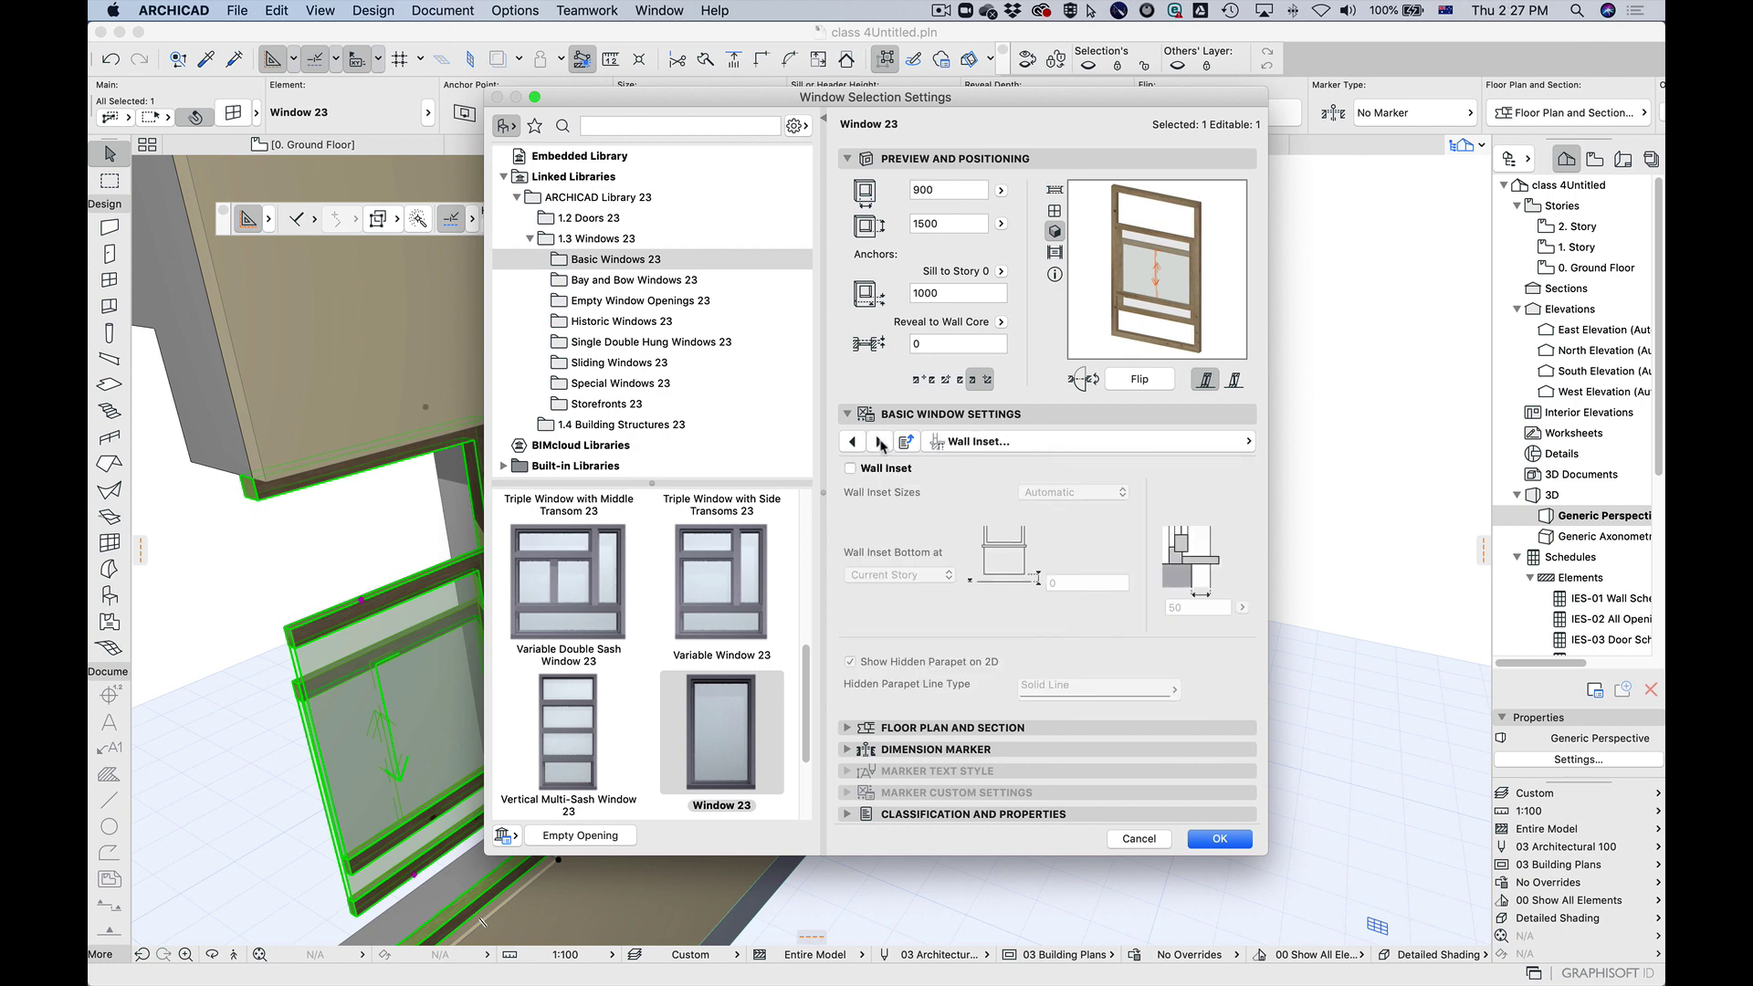
left_click(879, 442)
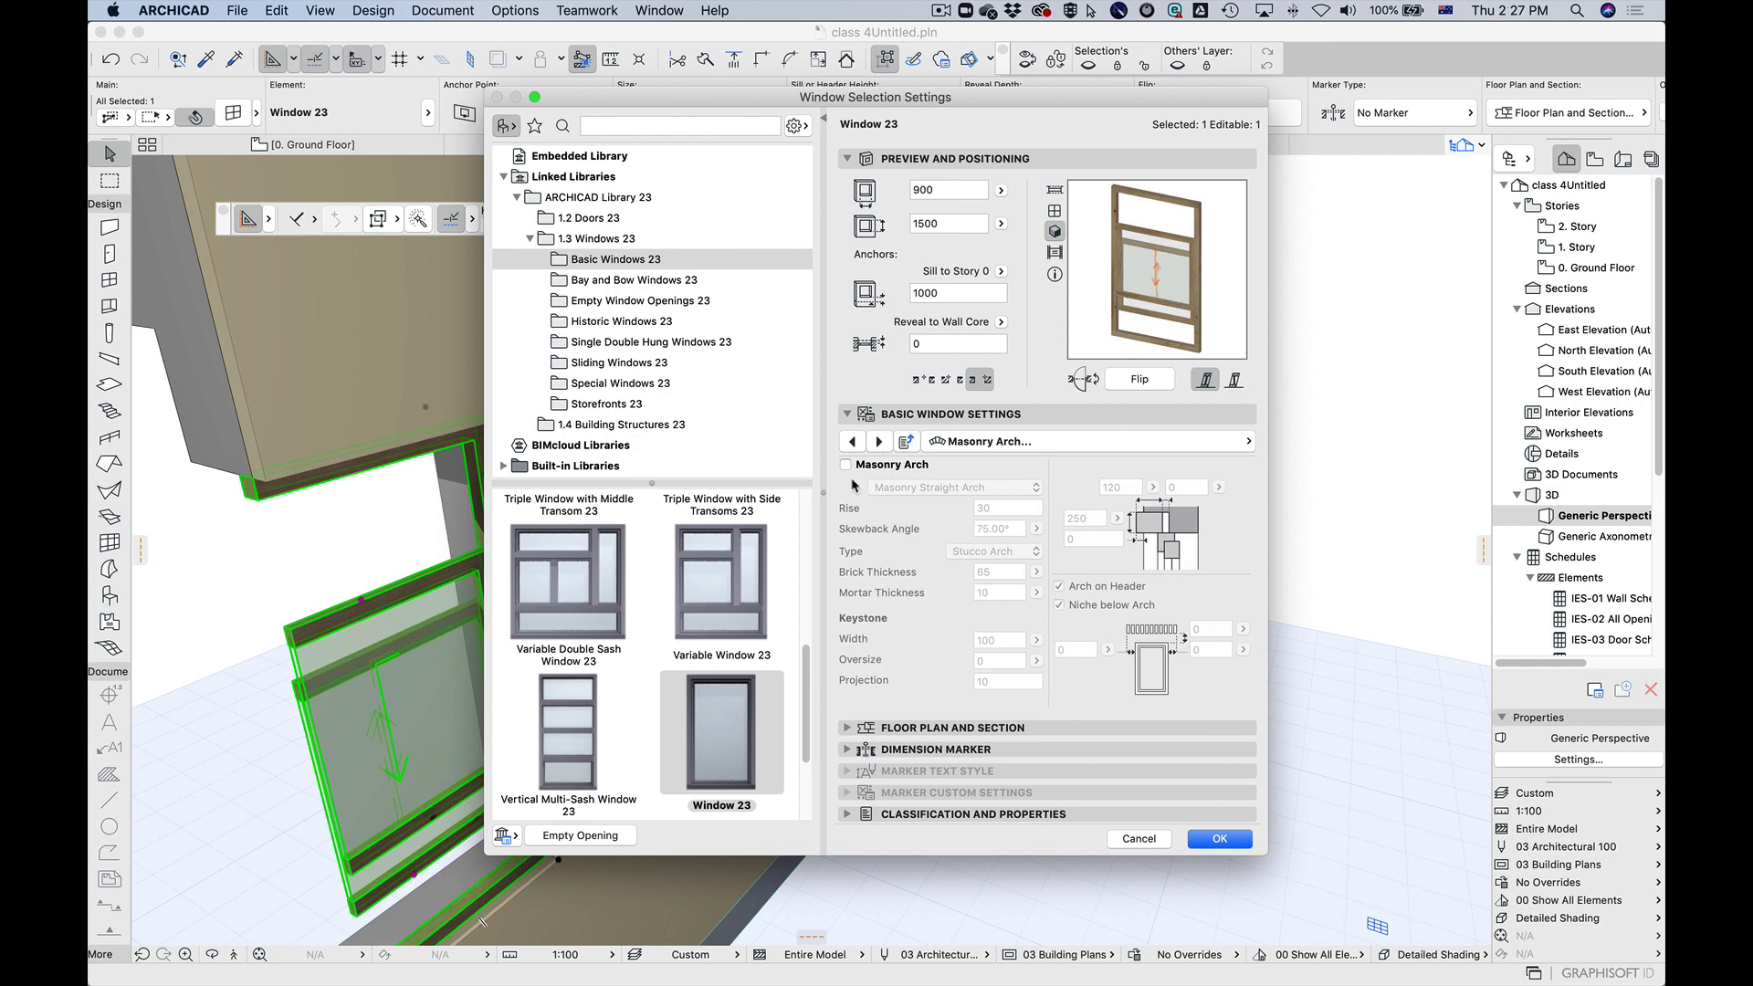
left_click(879, 442)
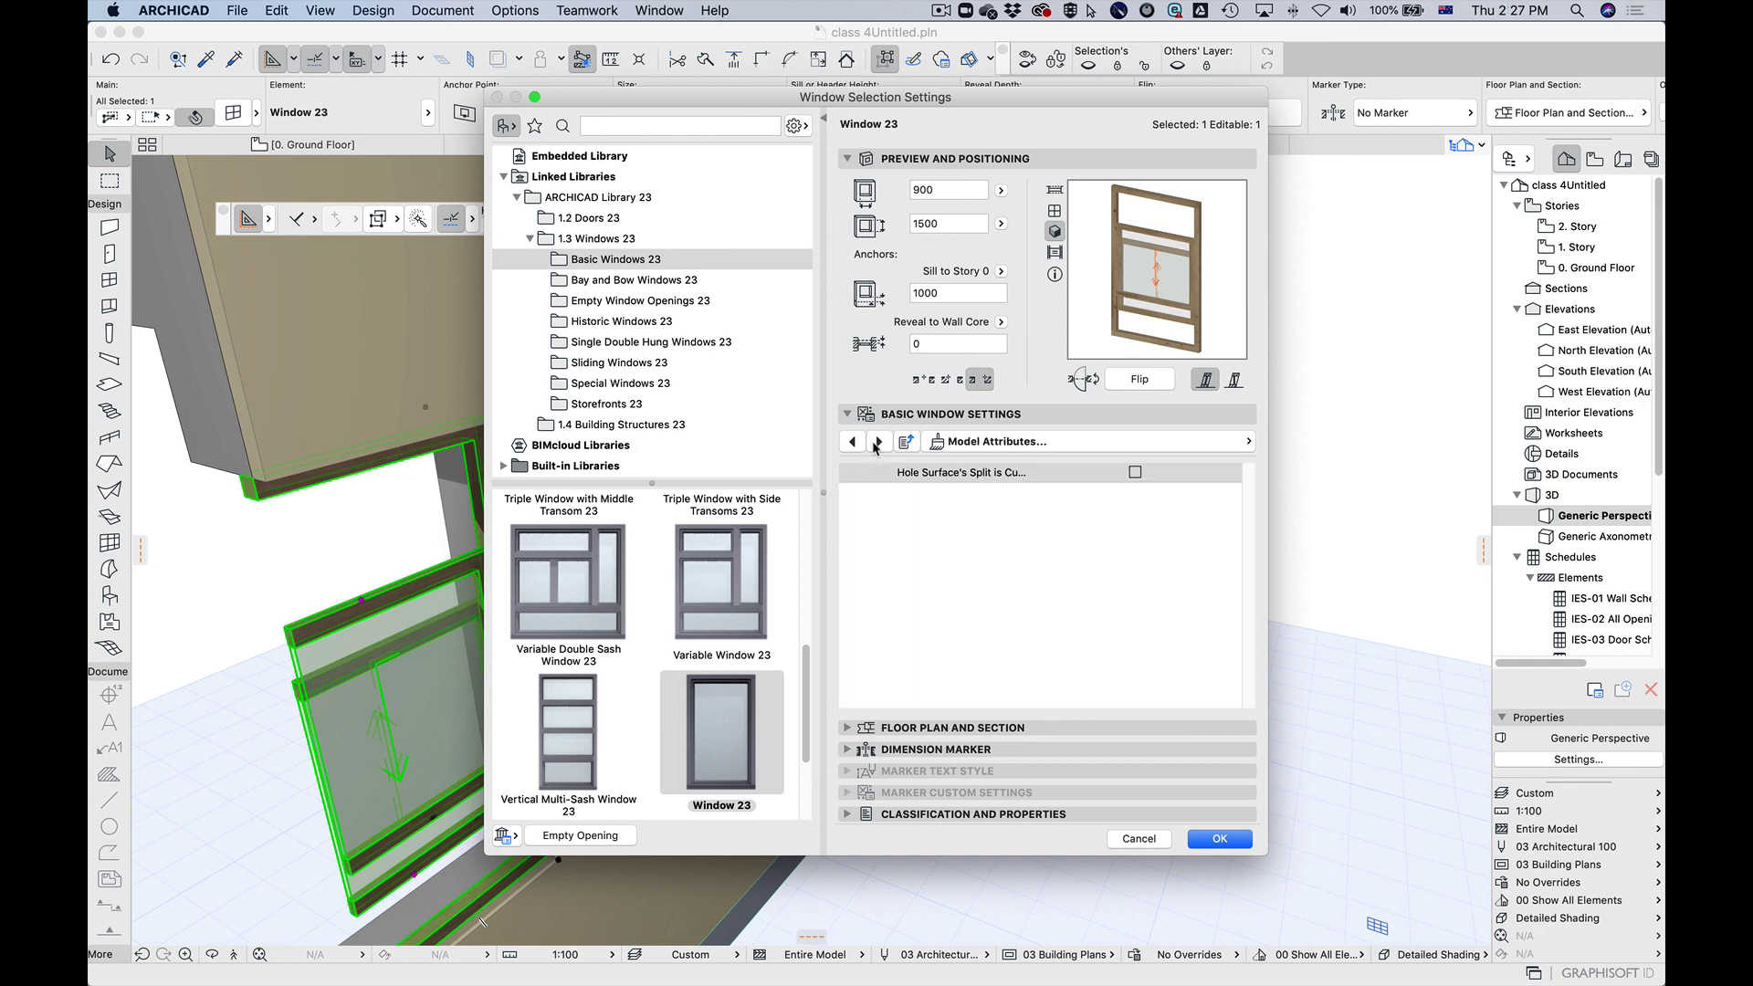
Step: Enable the masonry arch for the window and set it to Masonry Jack Arch, keeping the Stucco Arch type
left_click(854, 442)
left_click(848, 466)
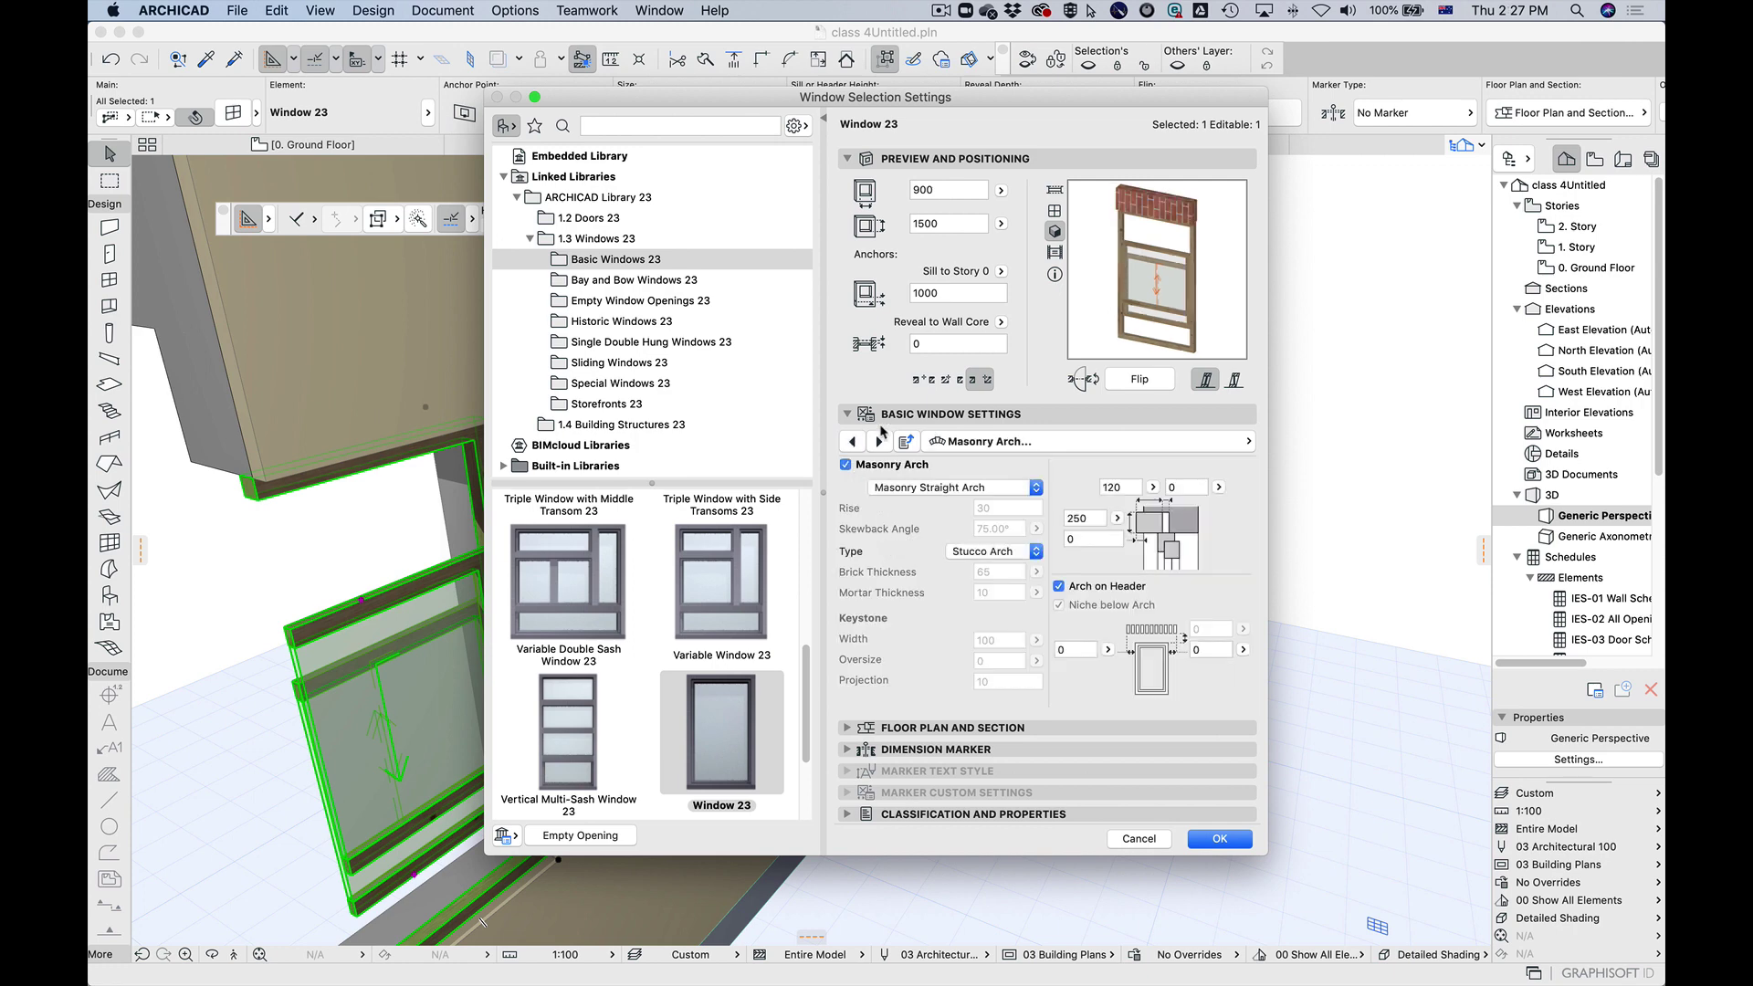
left_click(880, 442)
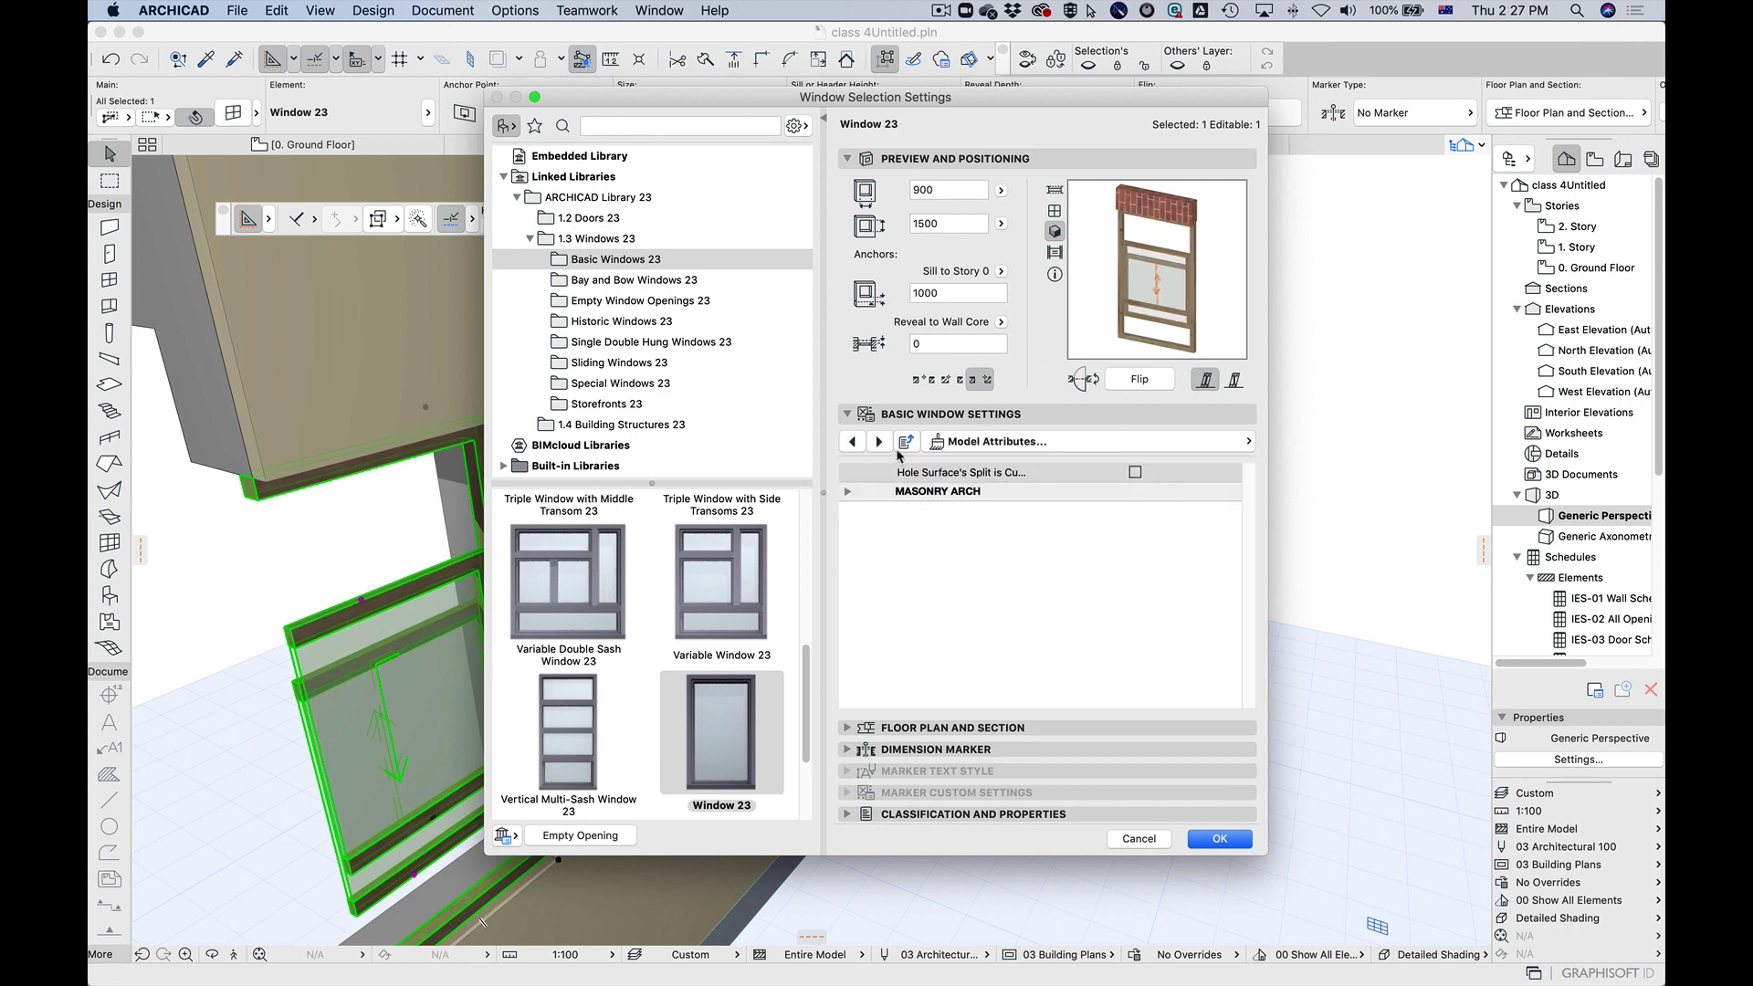
left_click(854, 442)
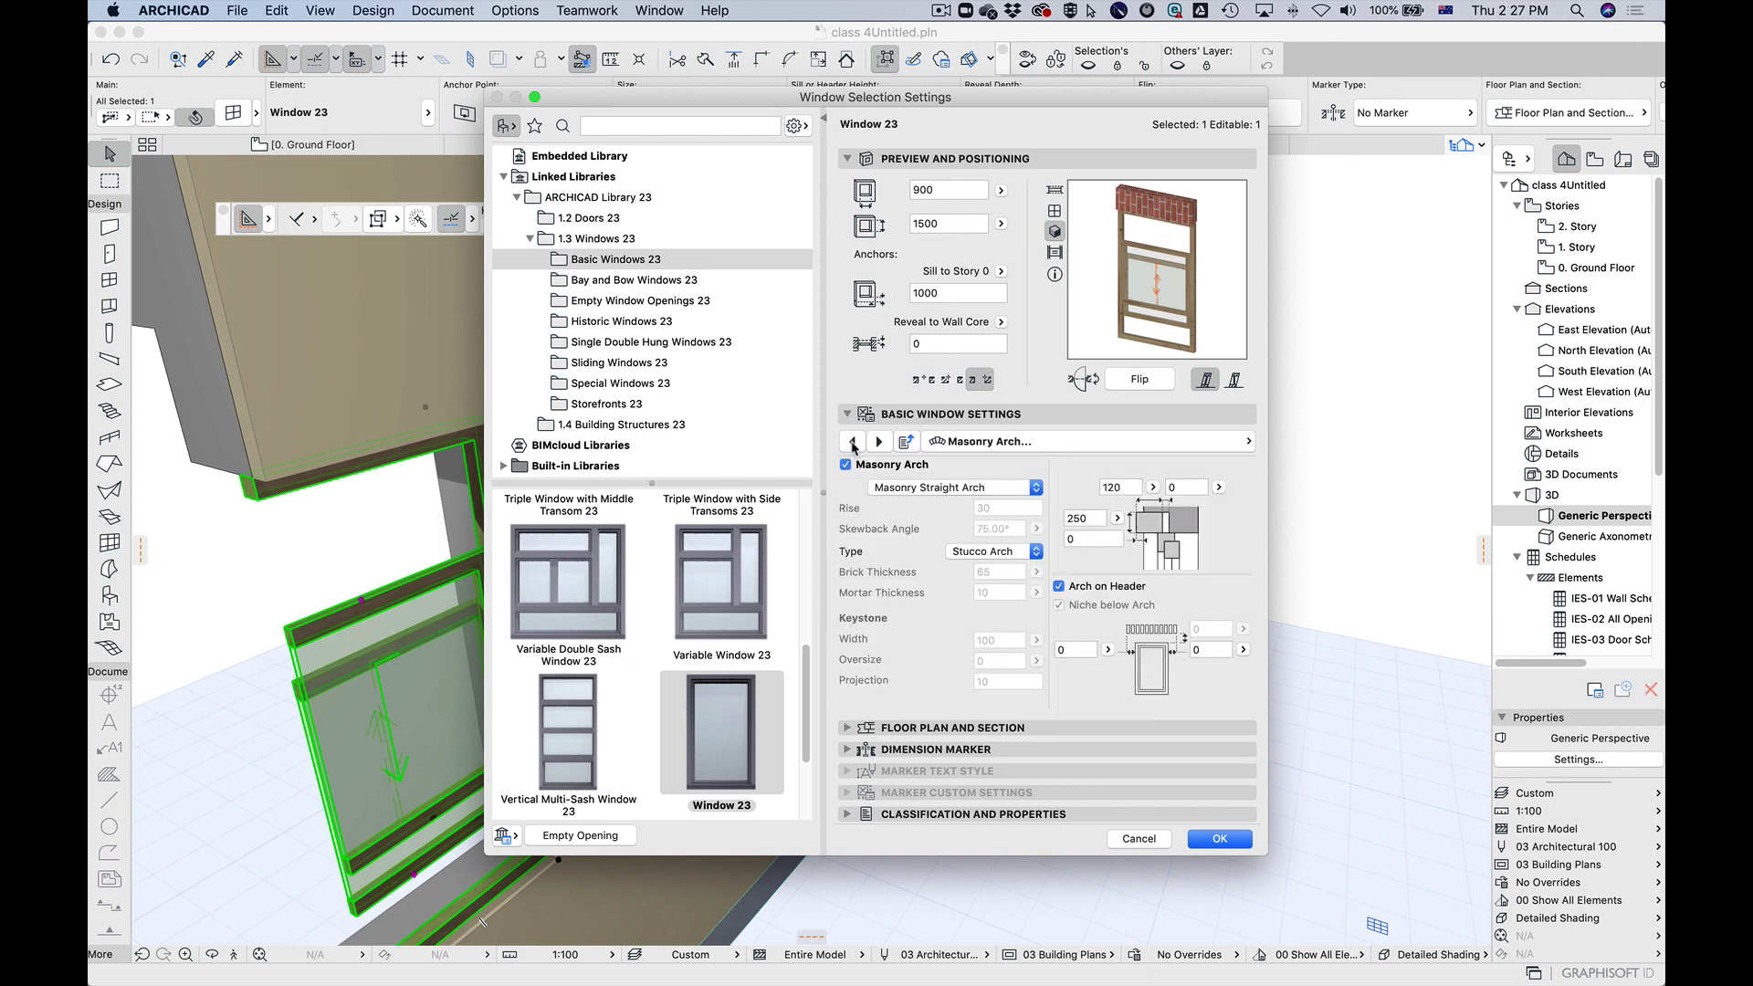
left_click(986, 488)
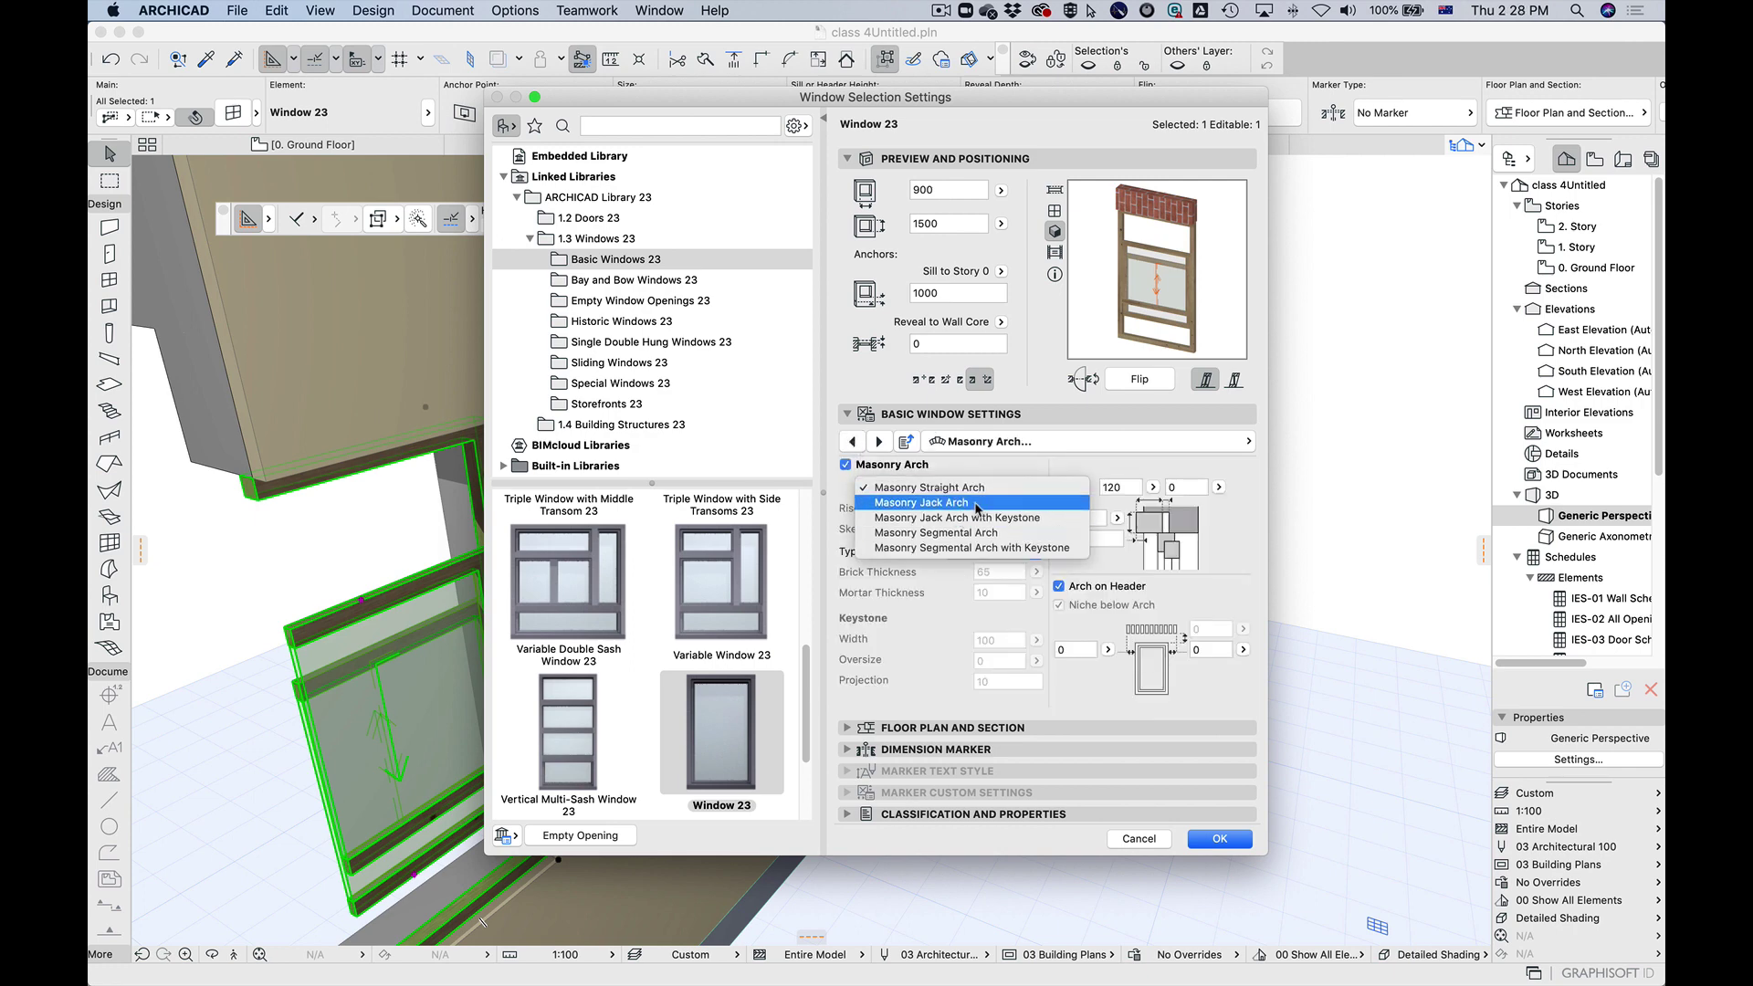
left_click(968, 502)
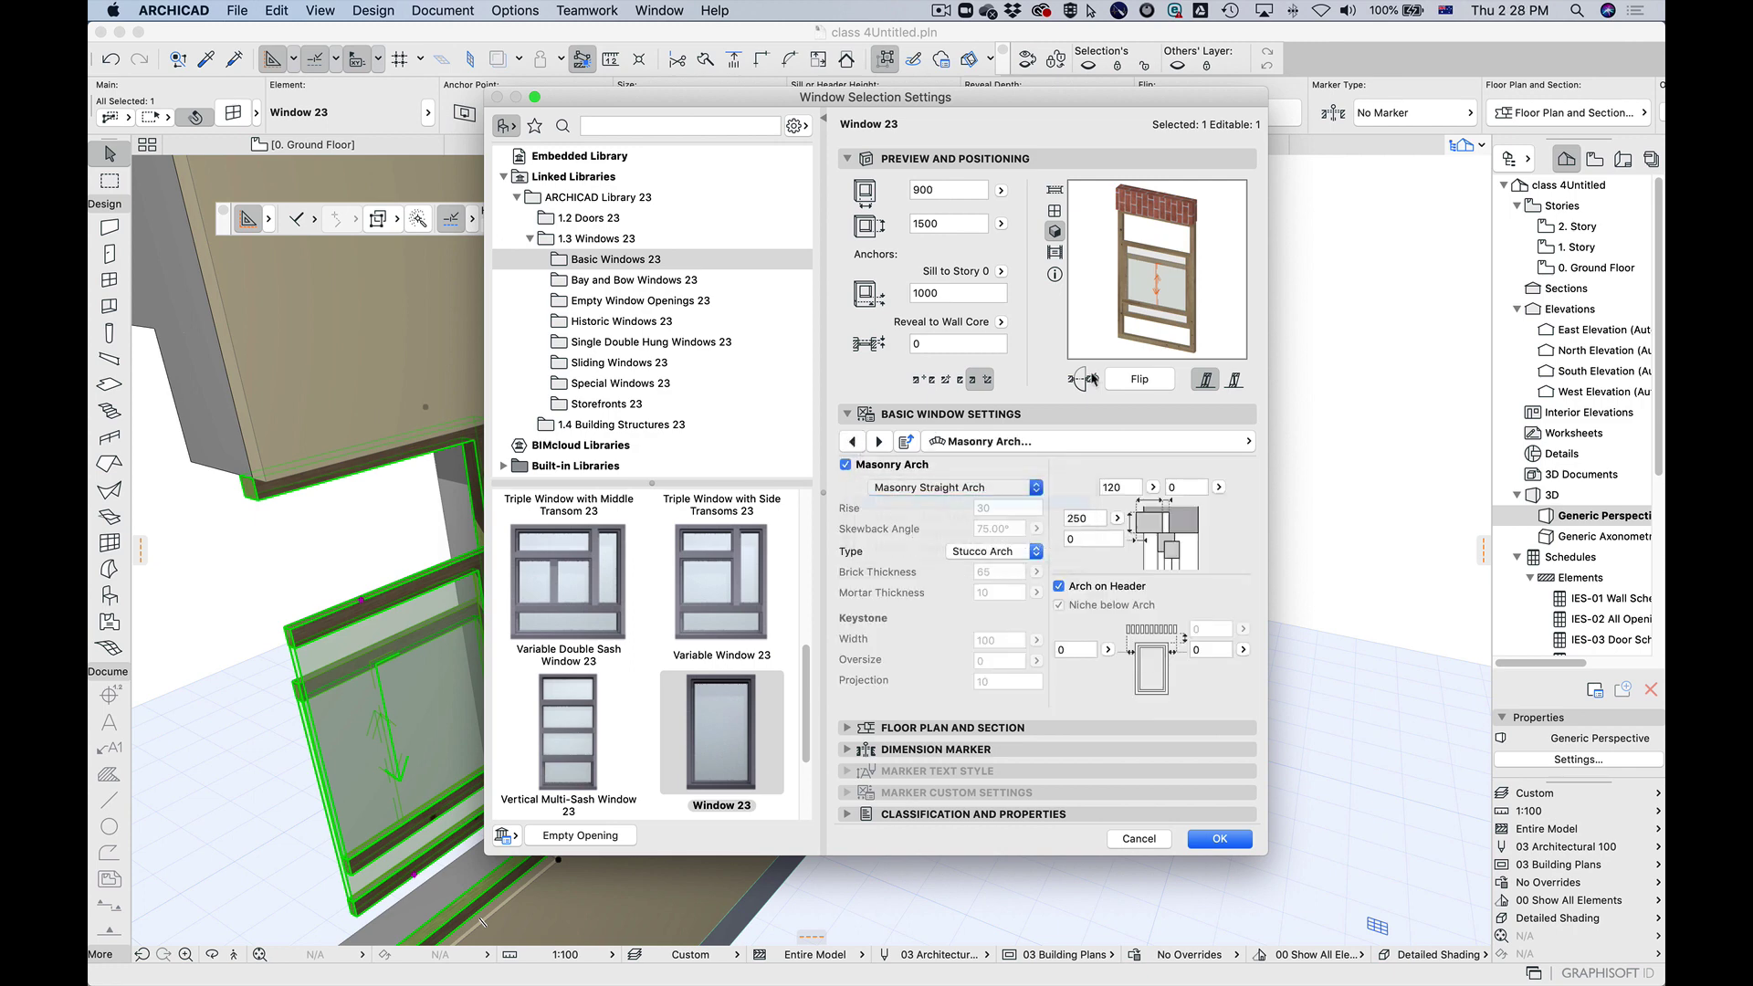
left_click(944, 493)
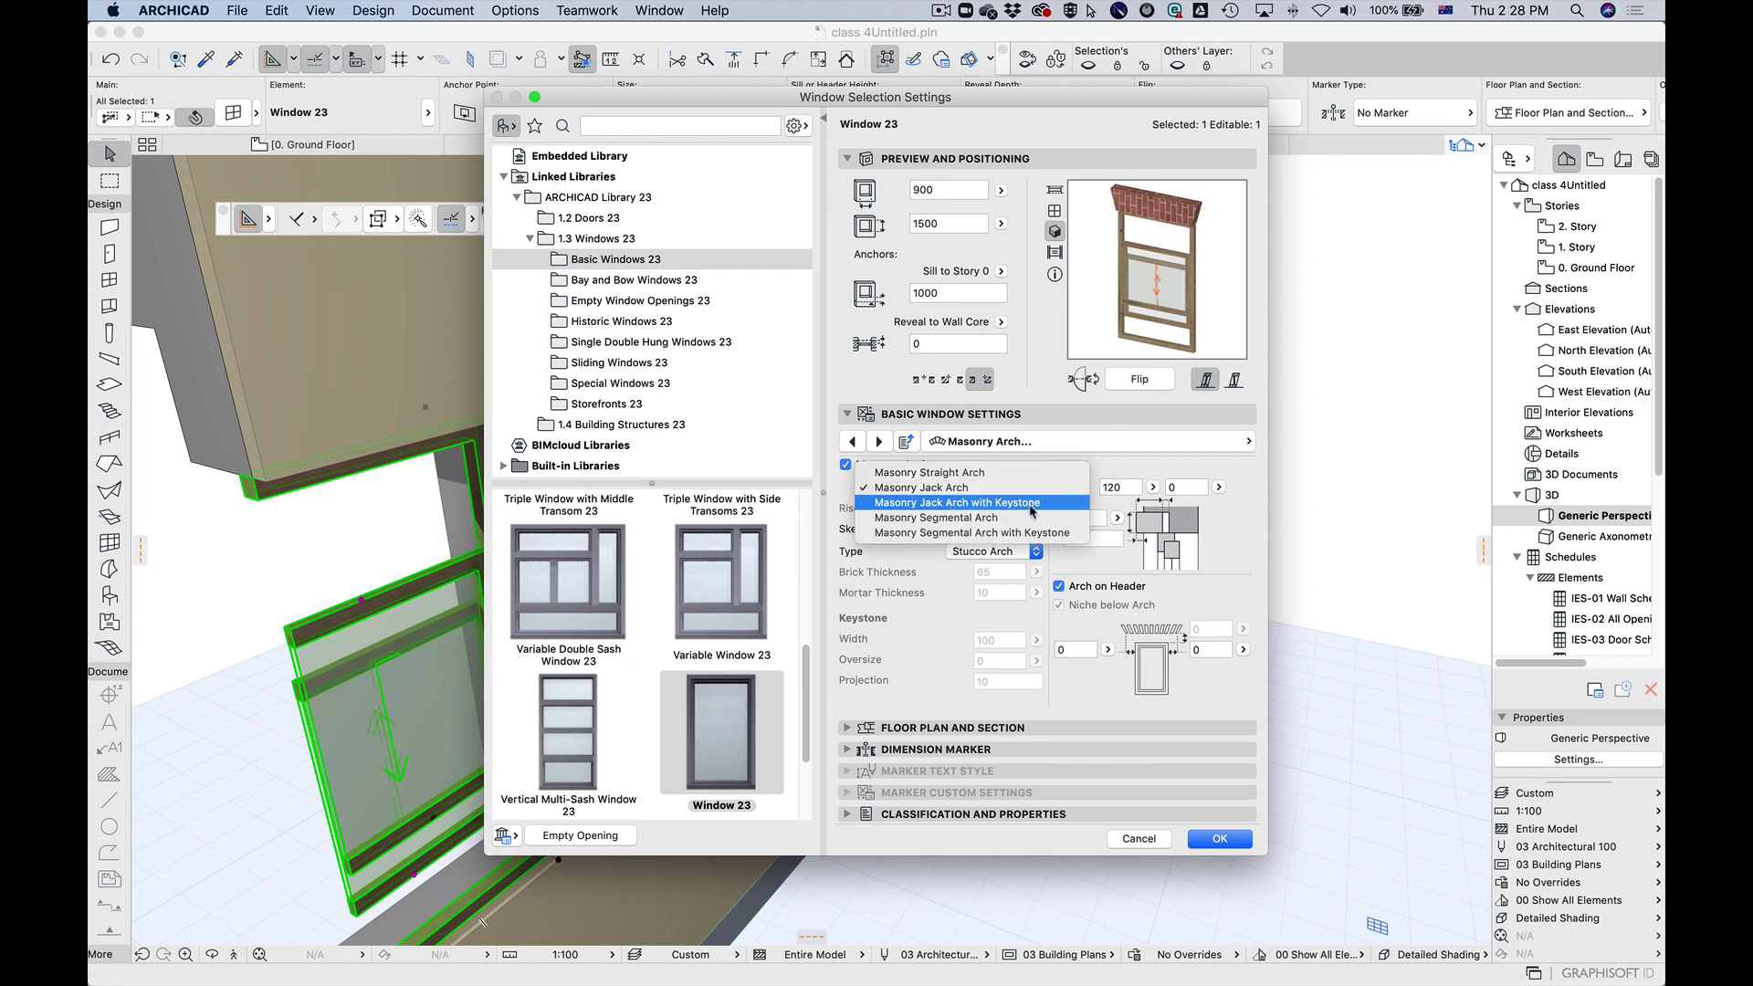
left_click(928, 488)
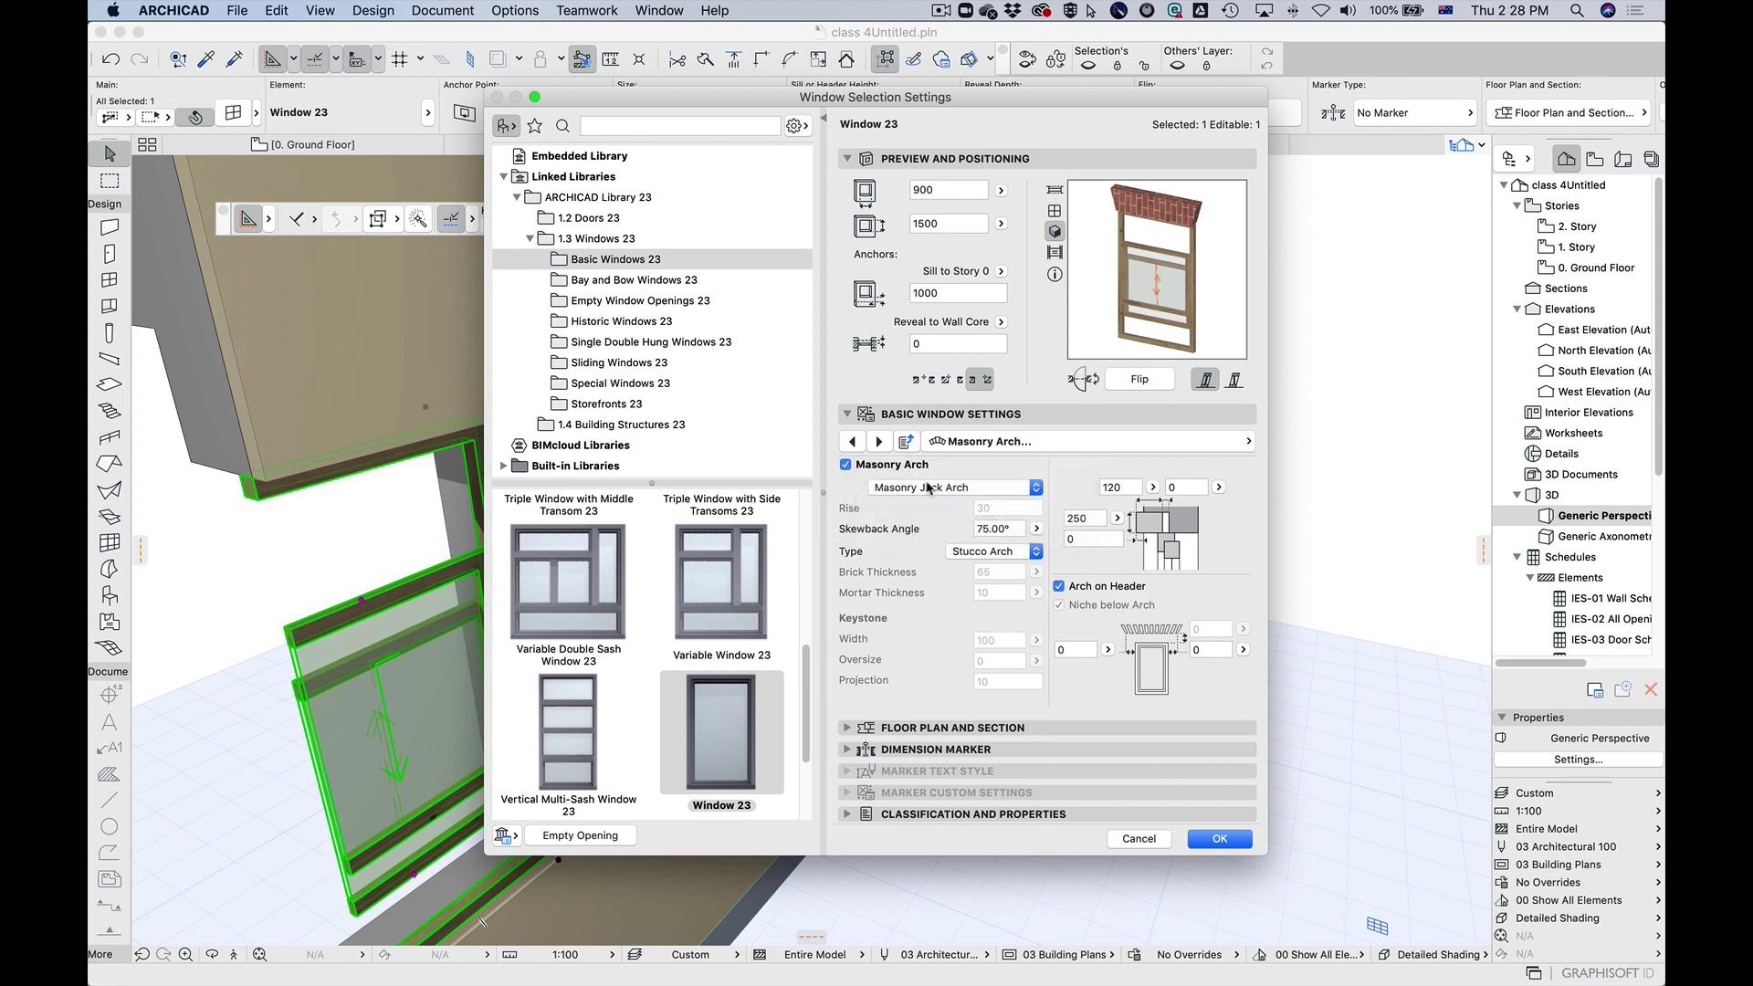
left_click(1017, 559)
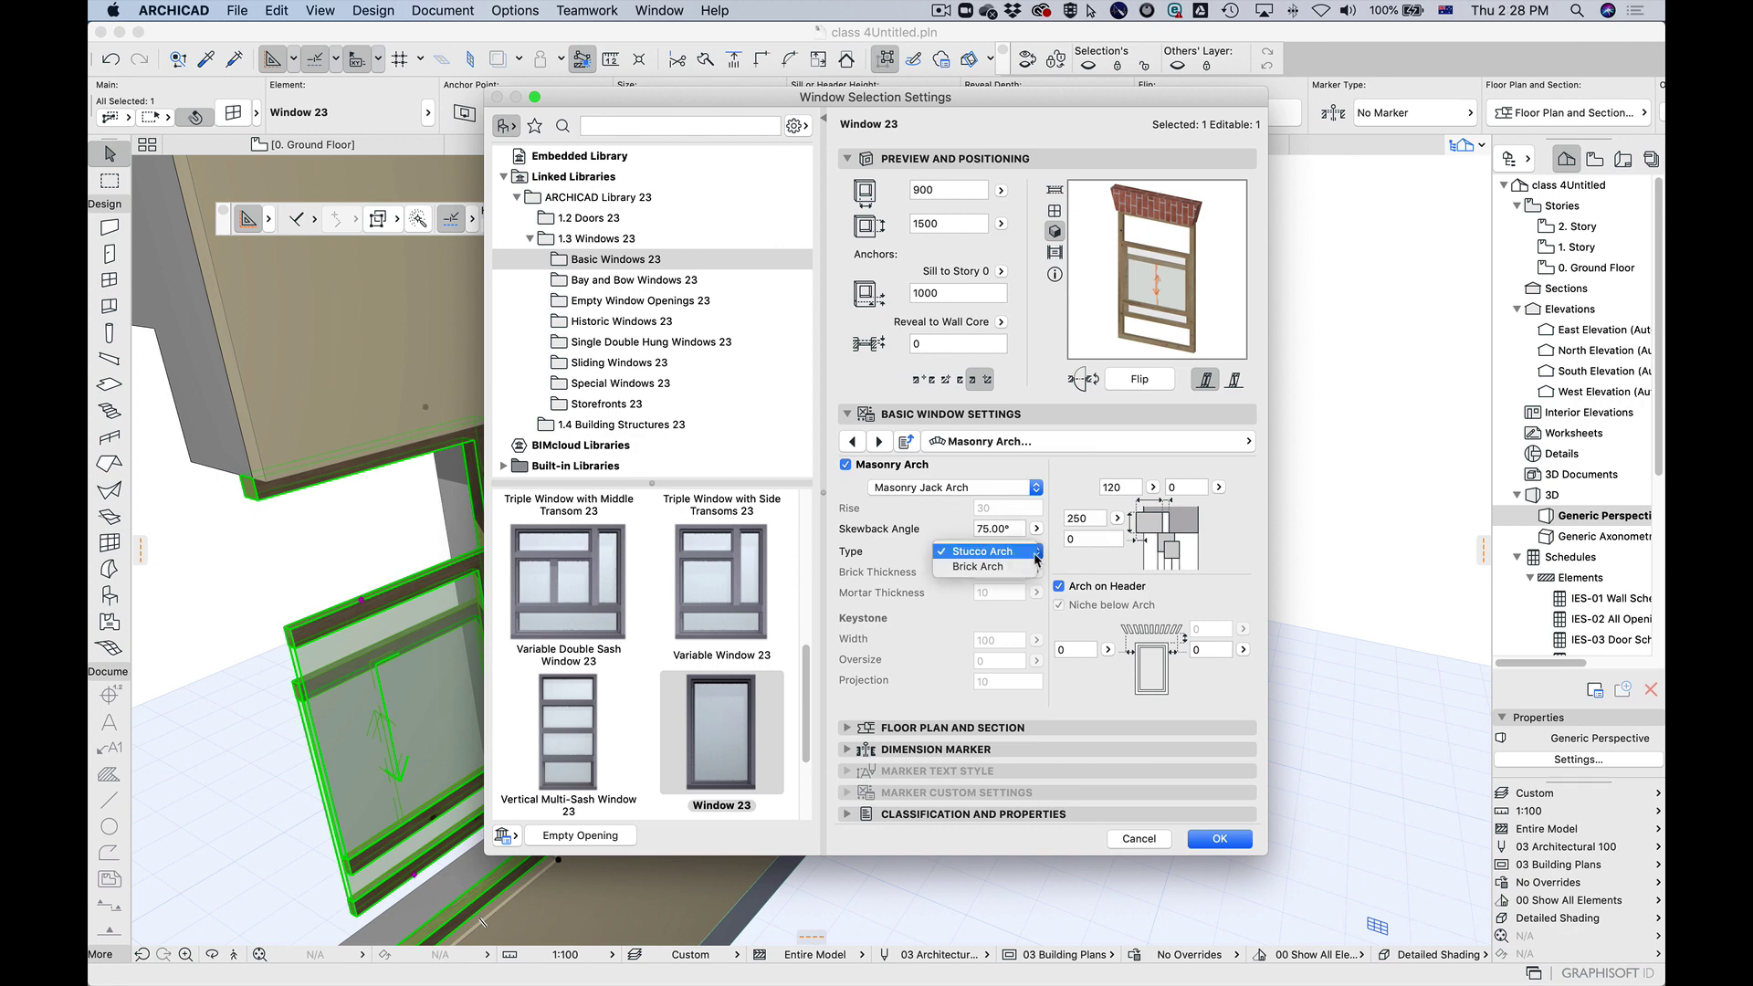
left_click(861, 556)
Step: Add a Solid Sill to the window in its Fixtures and Fittings settings and accept the window settings
left_click(878, 441)
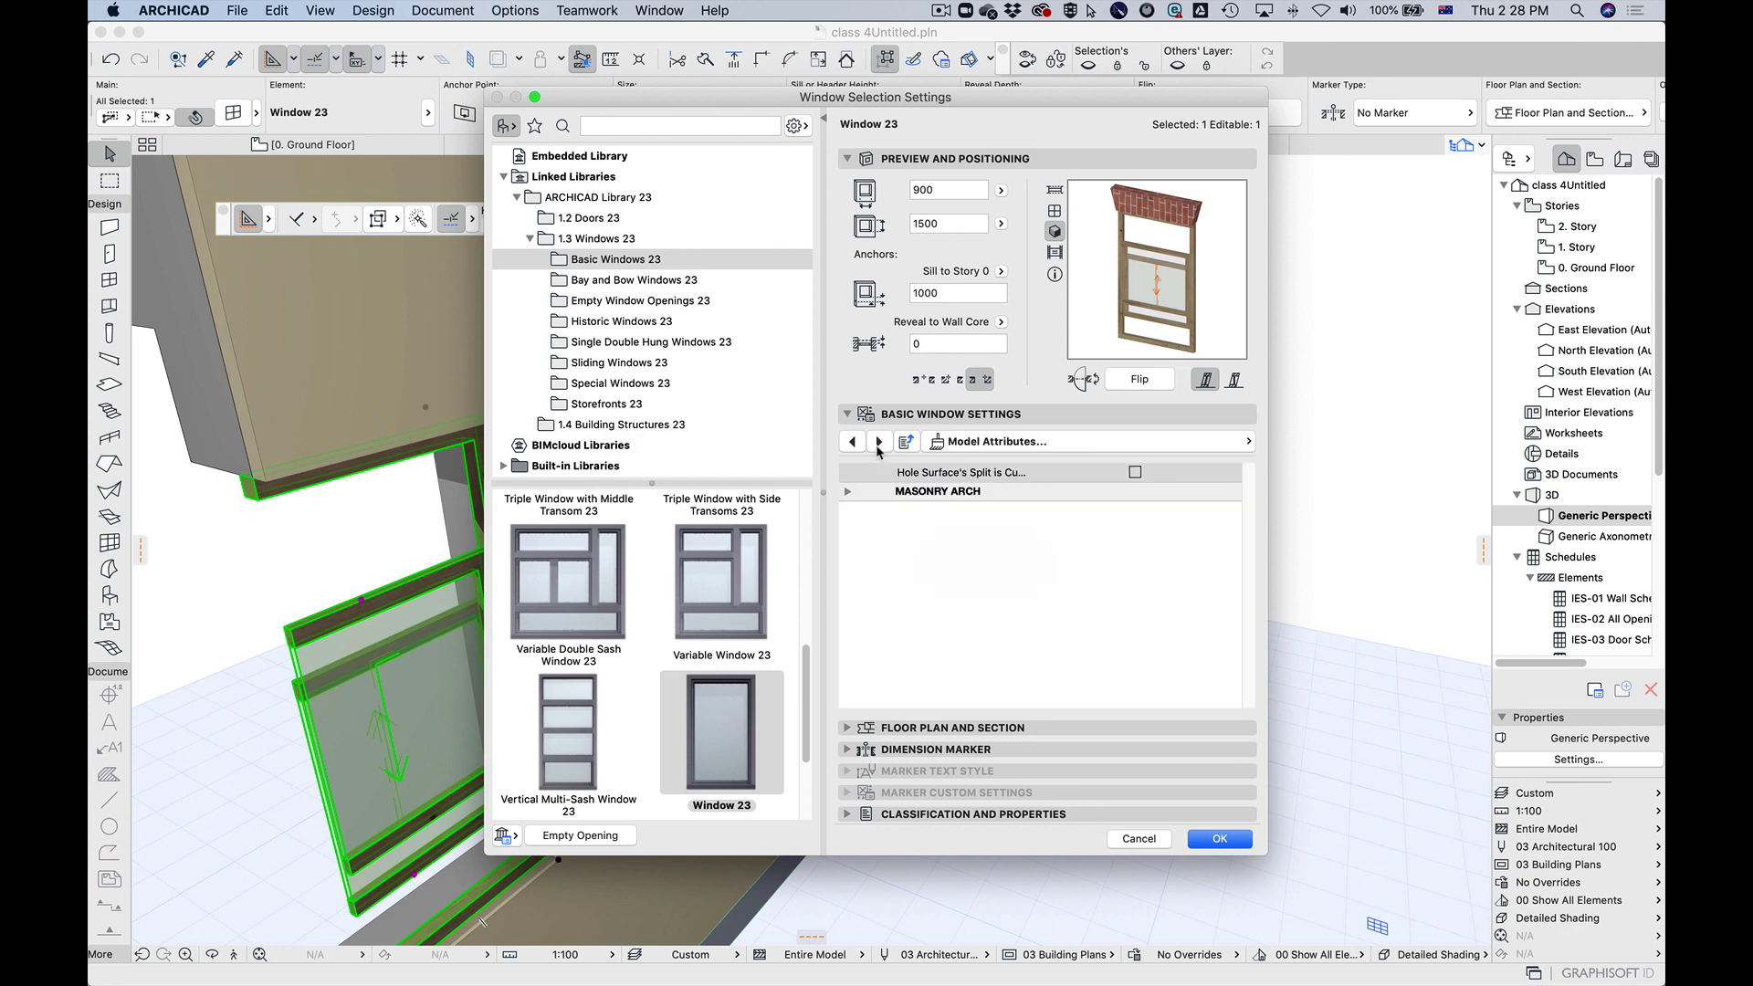
left_click(846, 492)
left_click(846, 493)
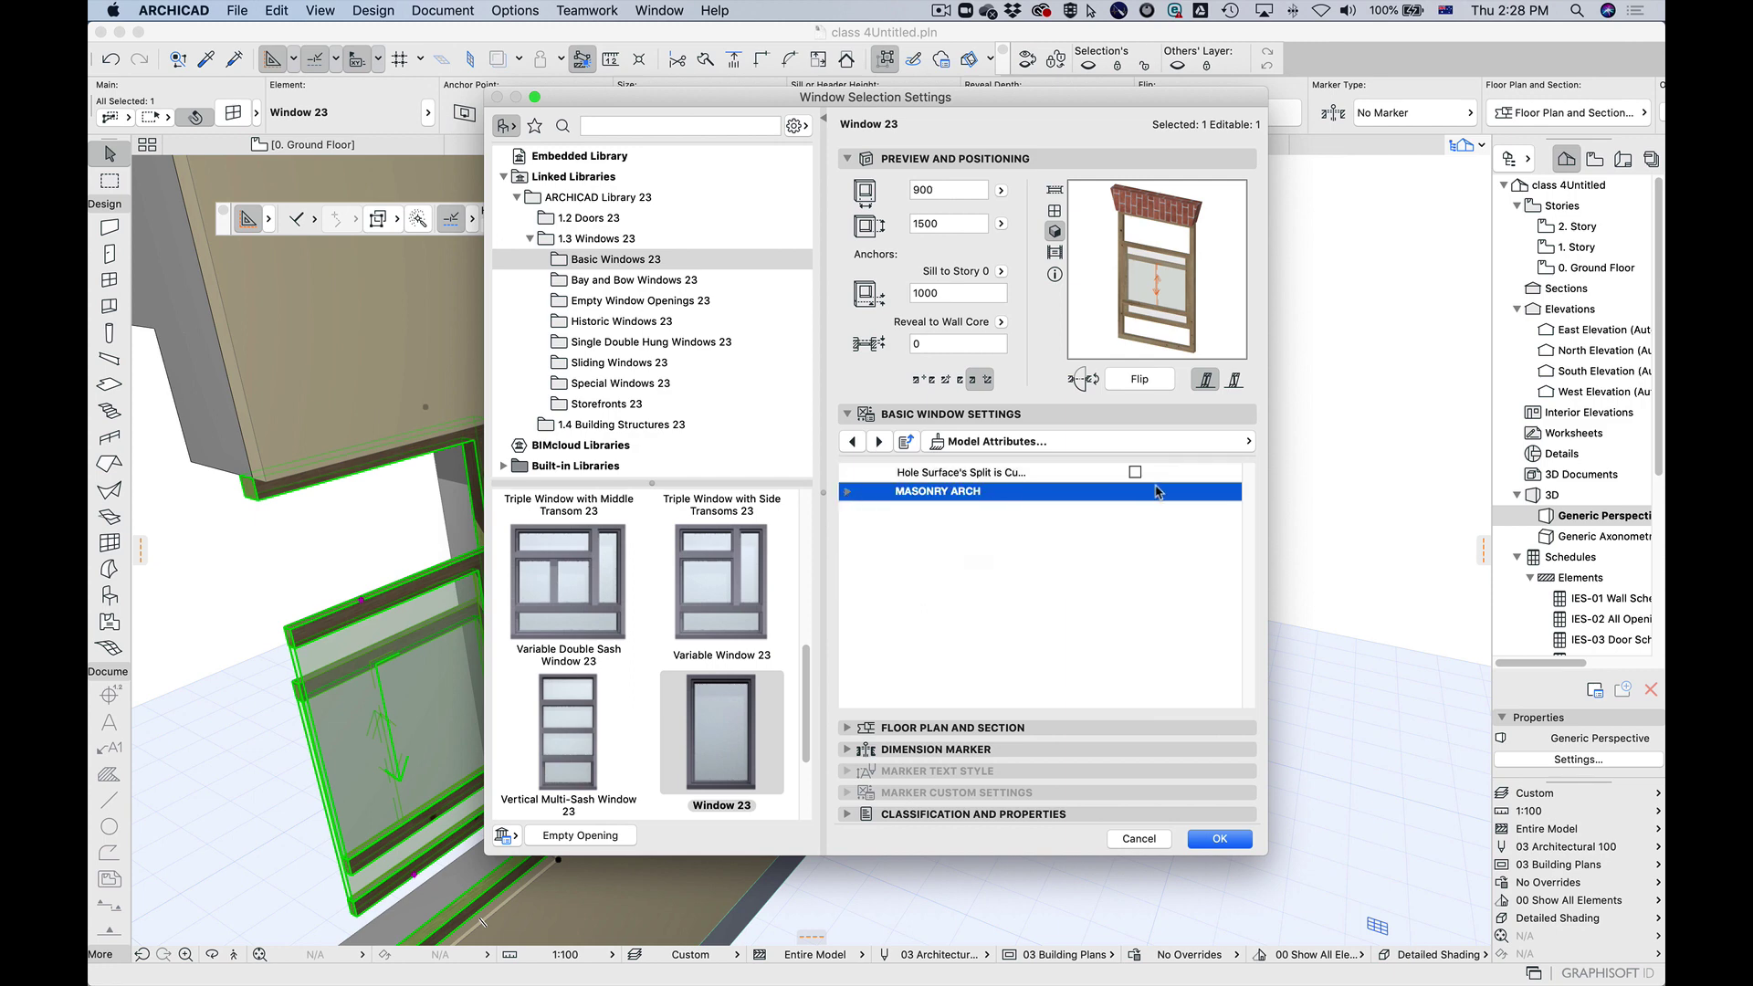
left_click(881, 442)
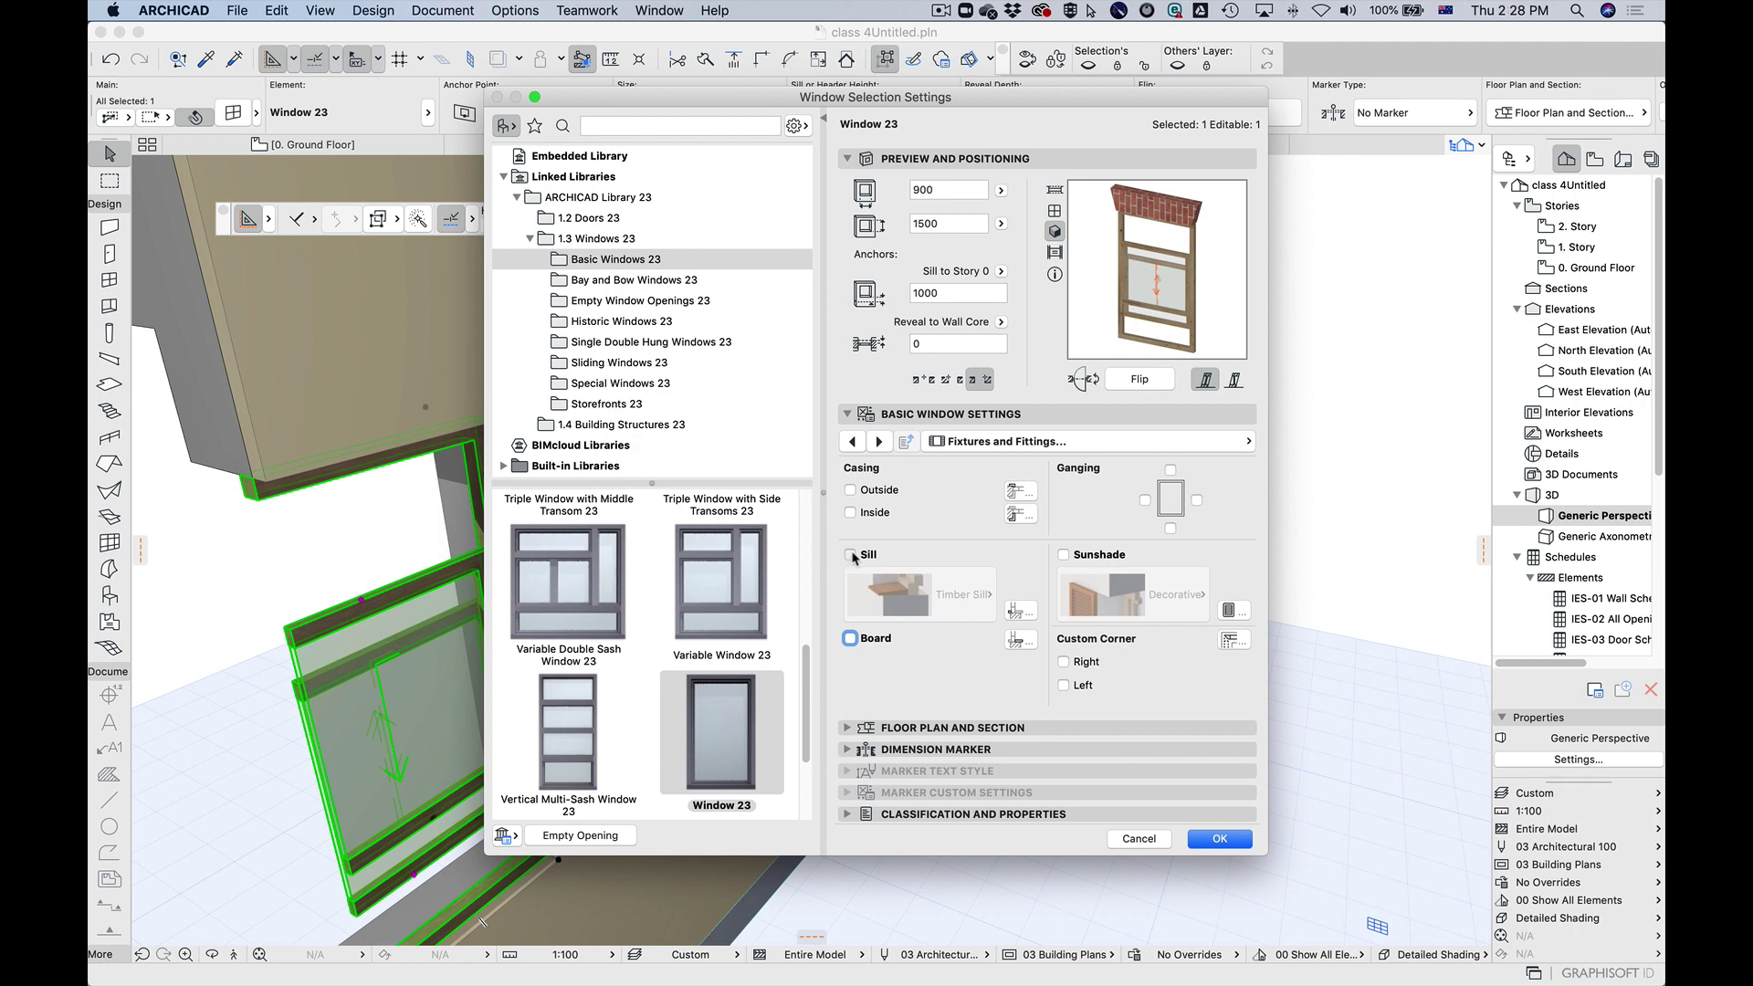
left_click(850, 555)
left_click(975, 596)
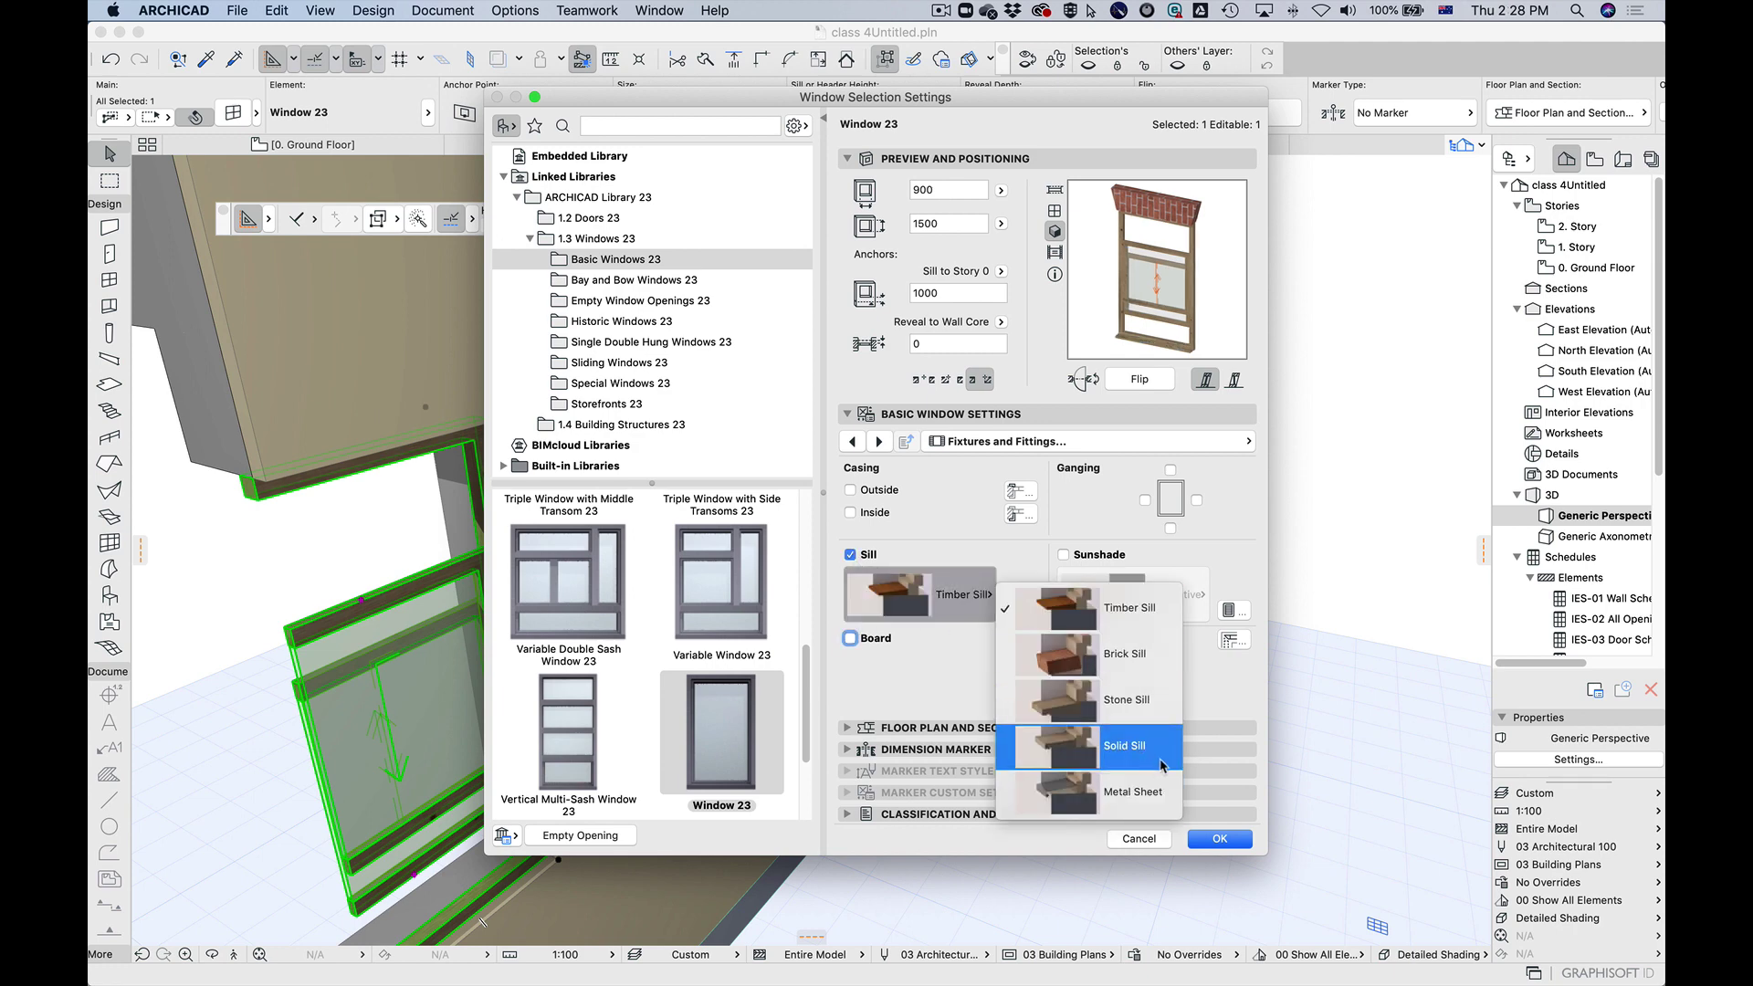
left_click(1090, 753)
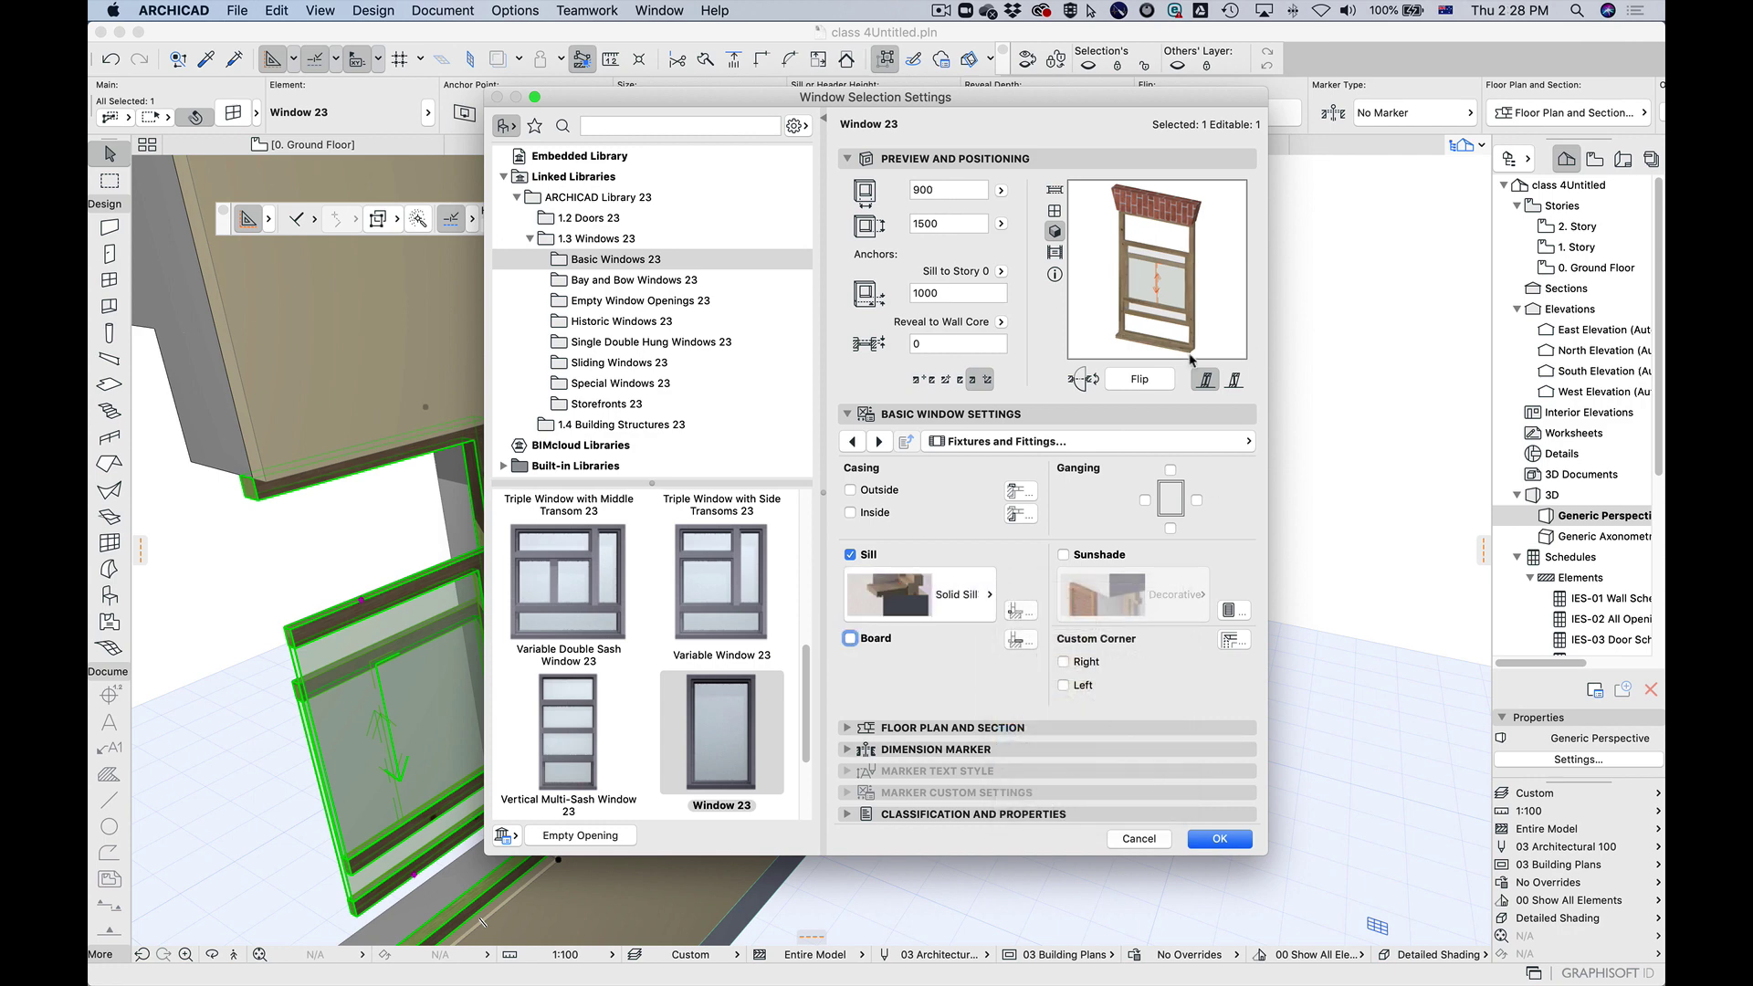
left_click(1220, 840)
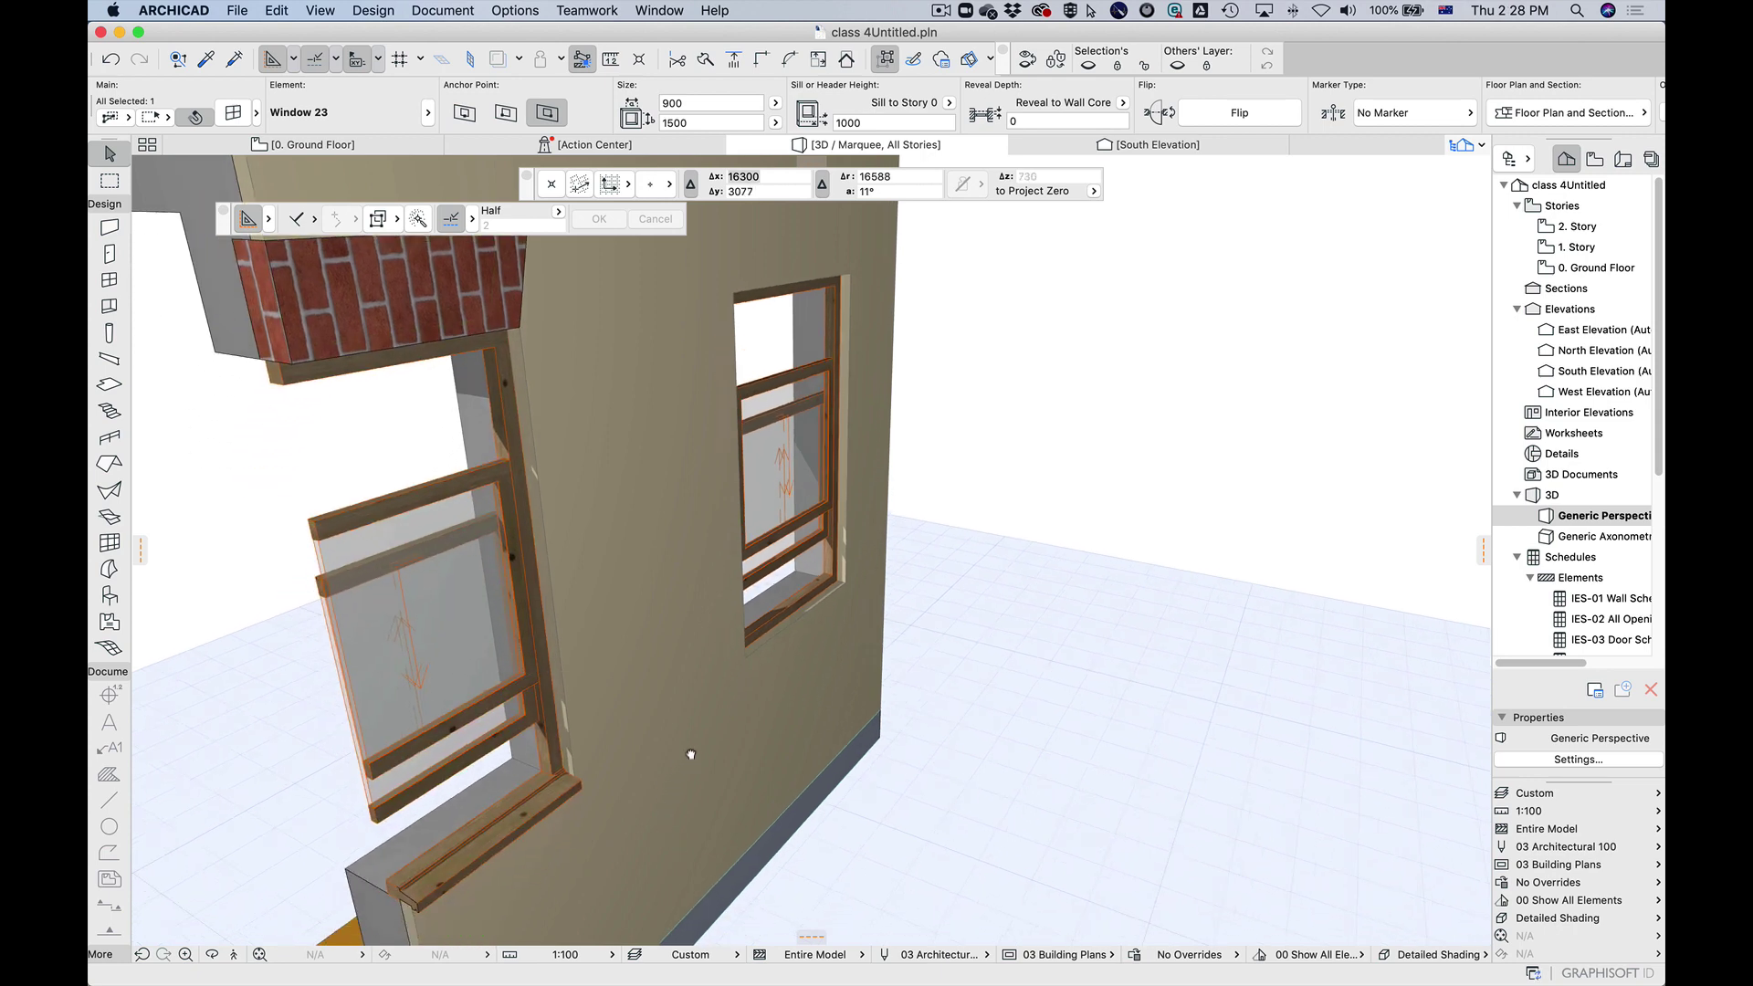
Step: Pick up the cut window's parameters, transfer them to the other window in the same wall and clear the selection
middle_click_drag(691, 754, 810, 771, "shift")
middle_click_drag(817, 411, 754, 398, "shift")
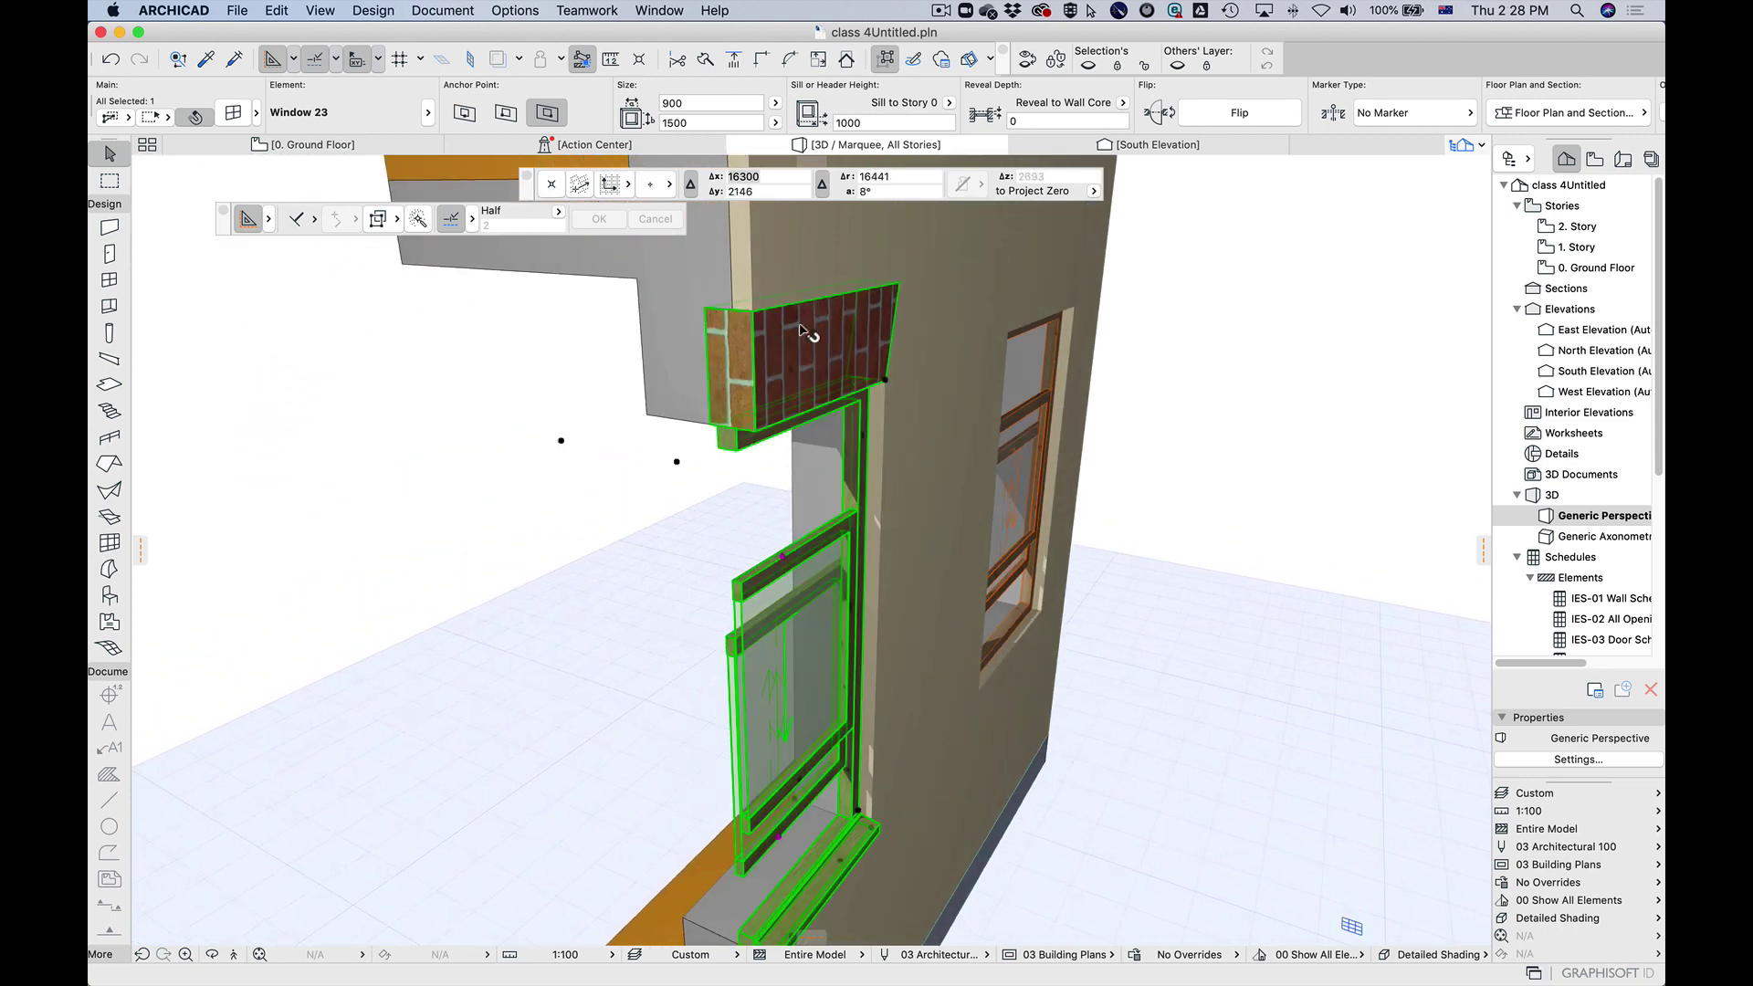
middle_click_drag(980, 721, 962, 686, "shift")
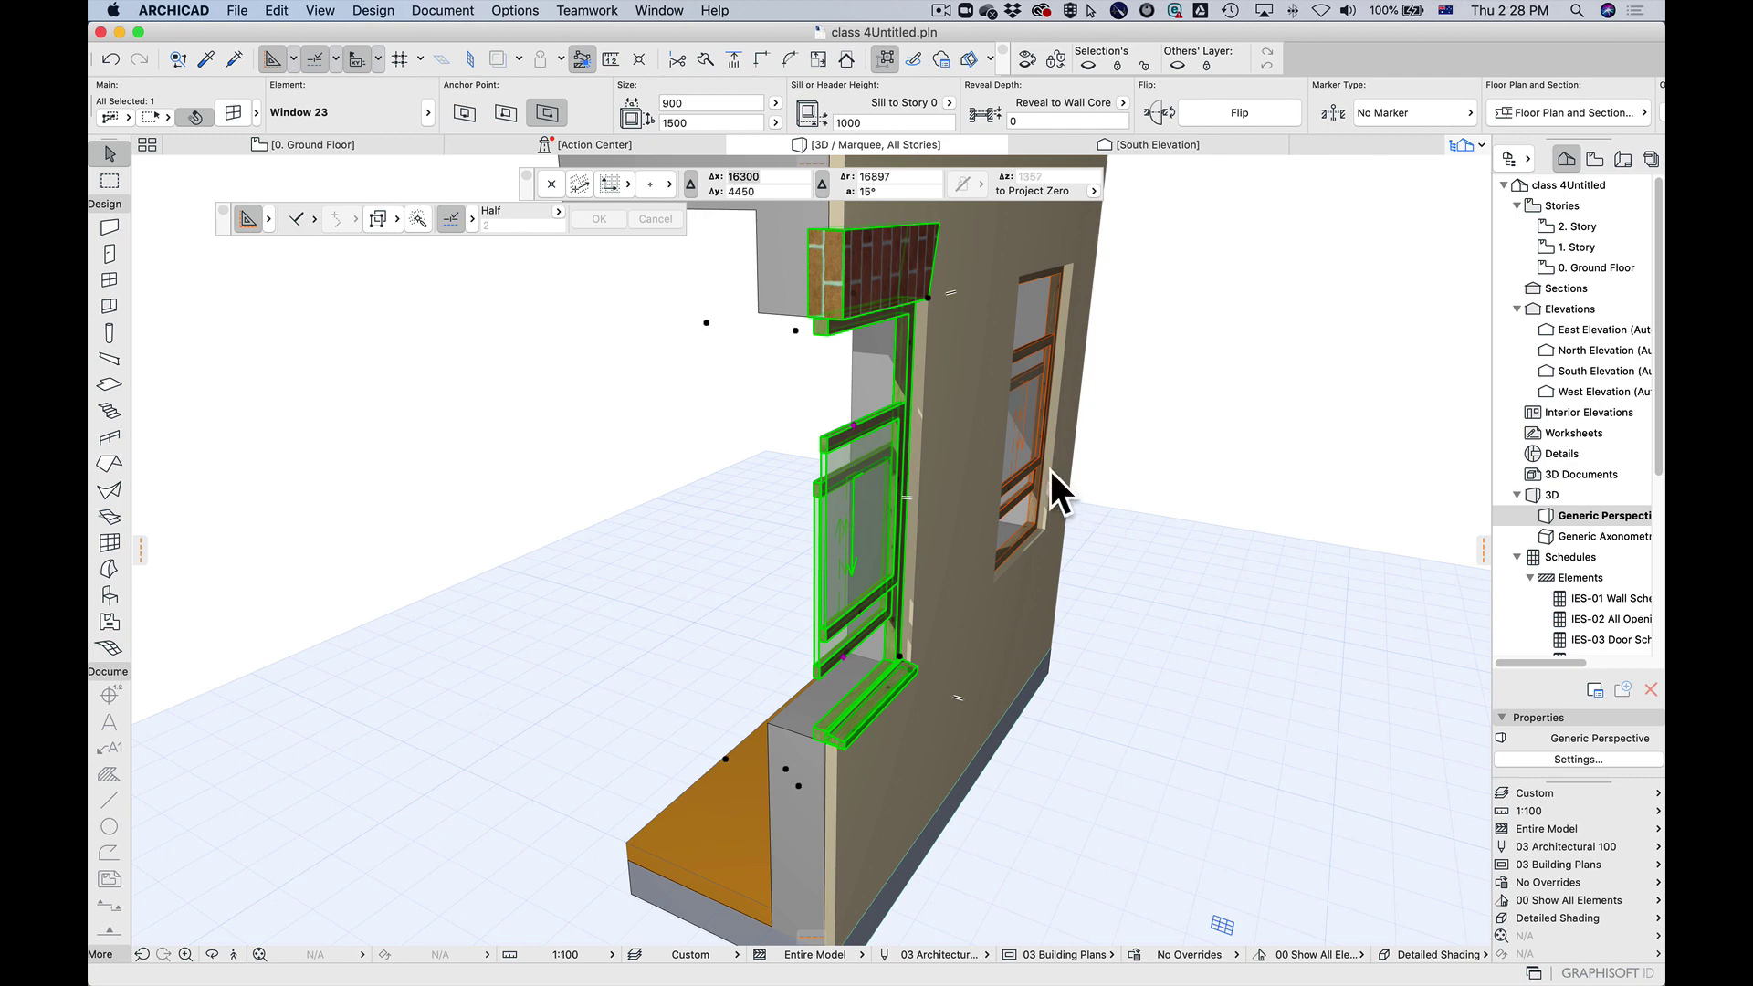
key("alt")
left_click(874, 578, "alt")
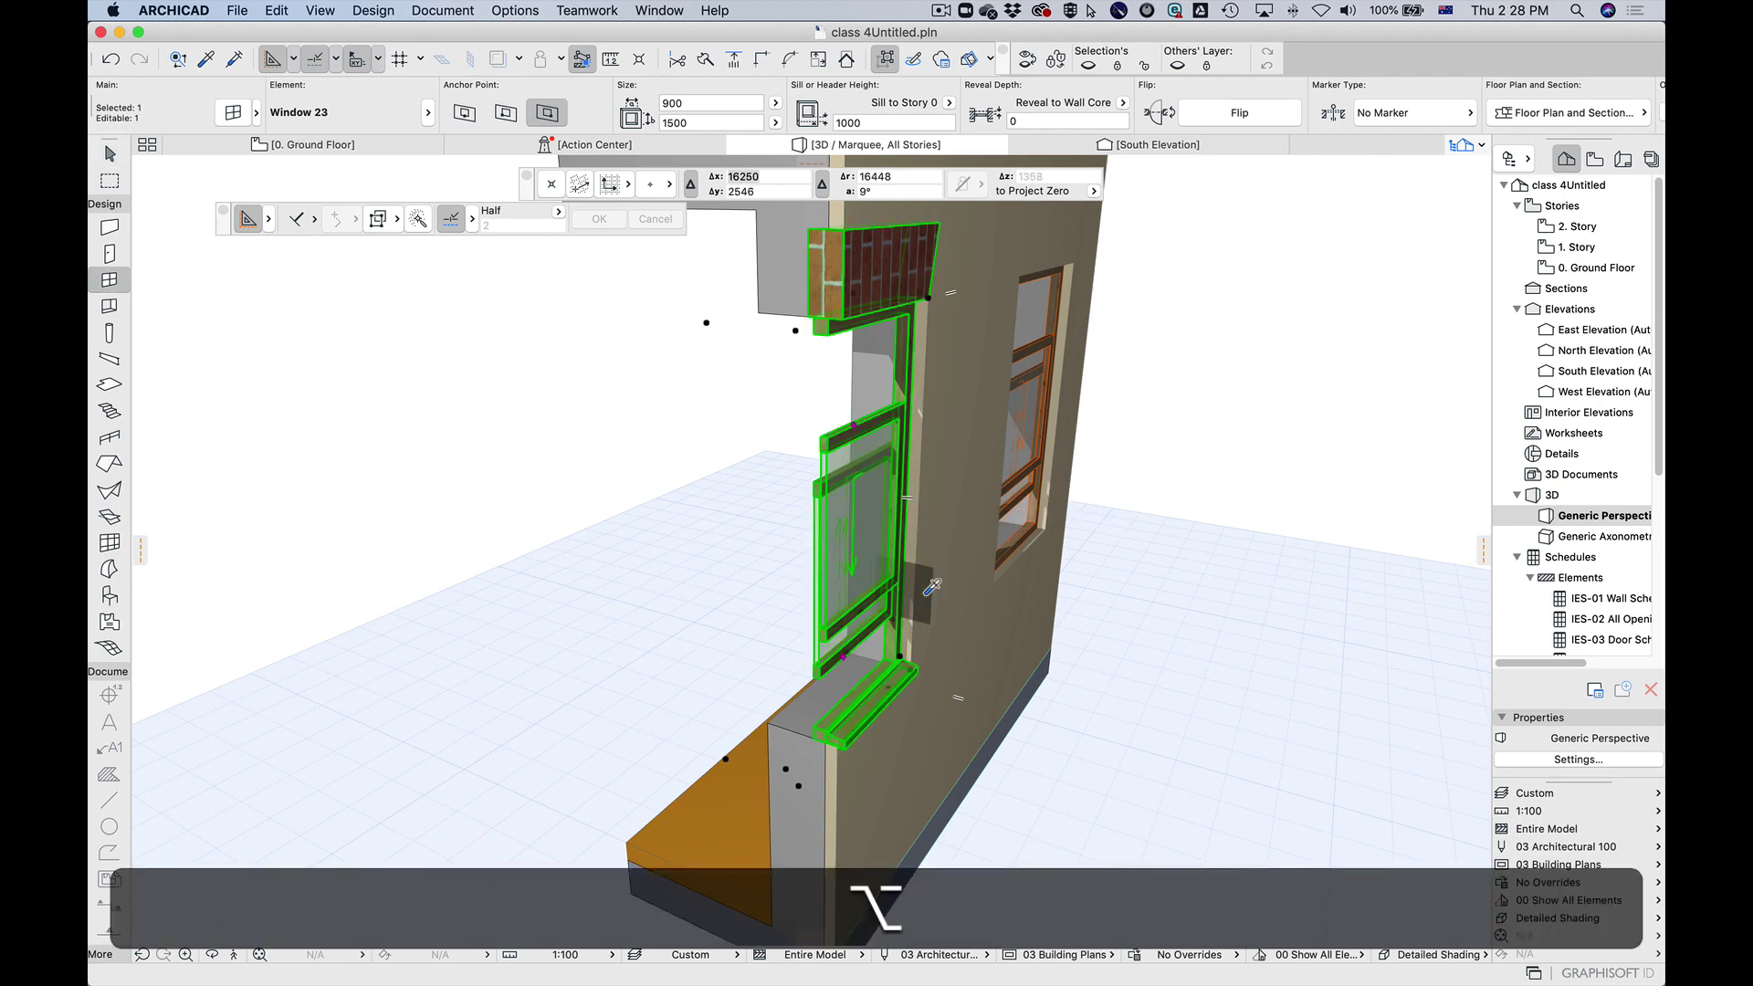
key("super")
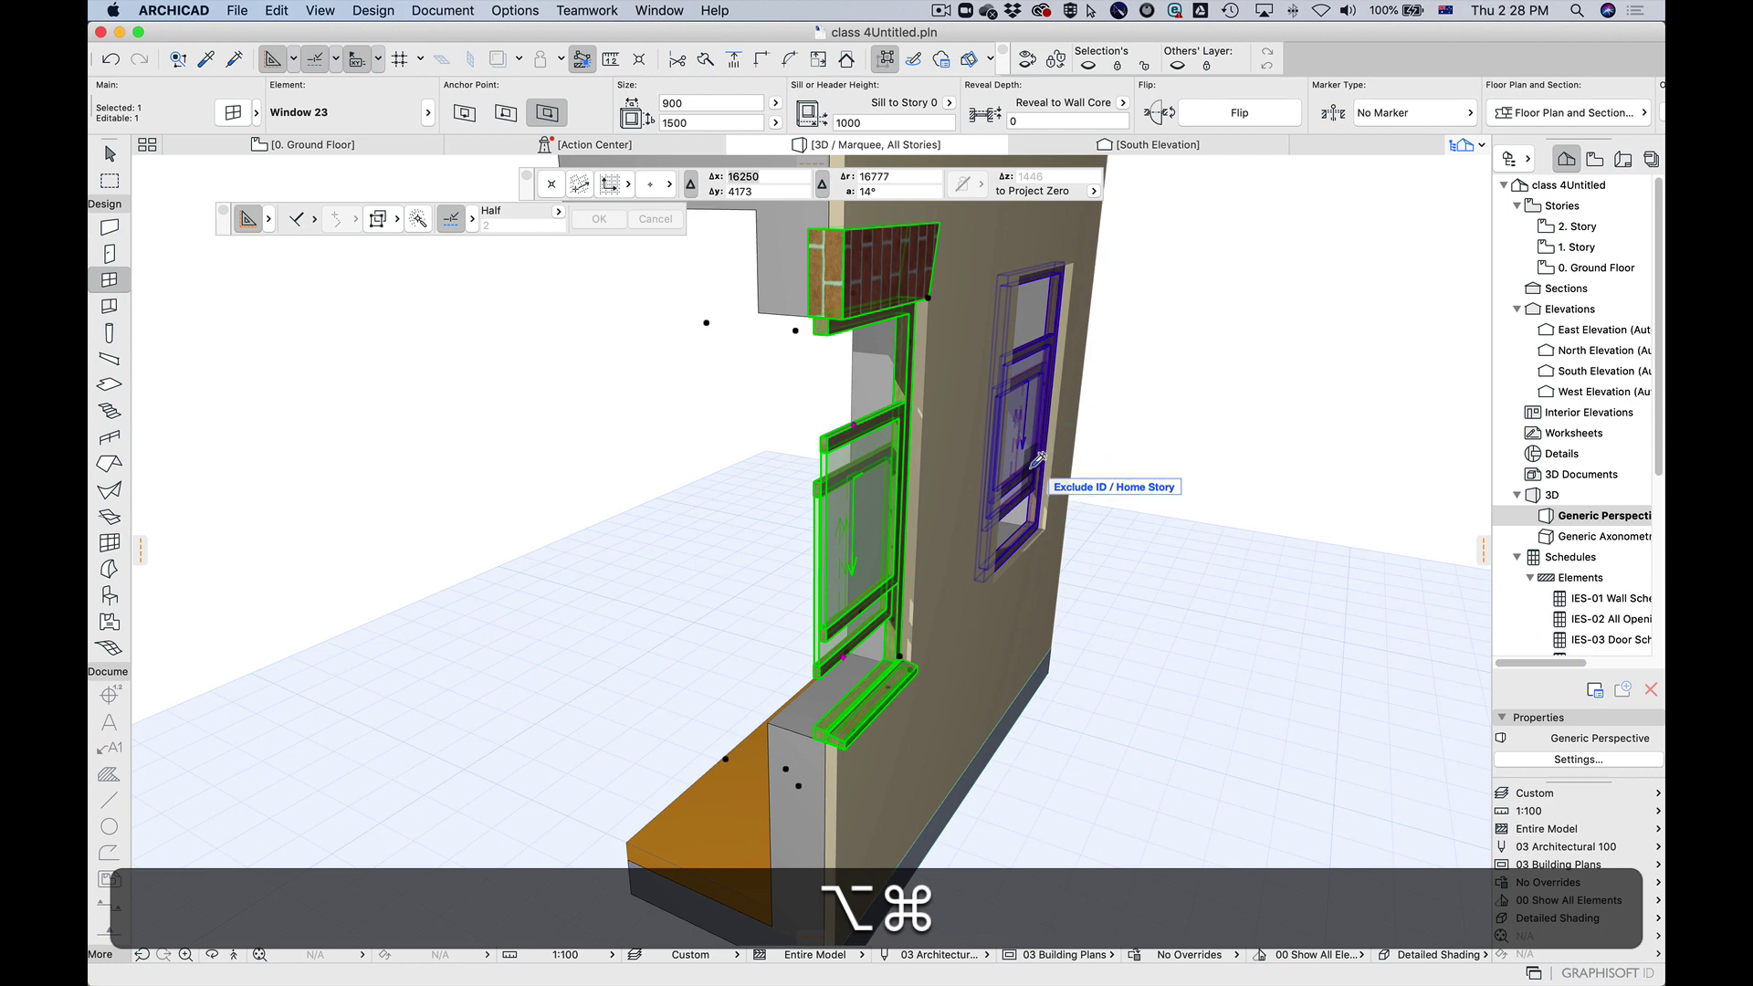
left_click(1038, 462, "alt+super")
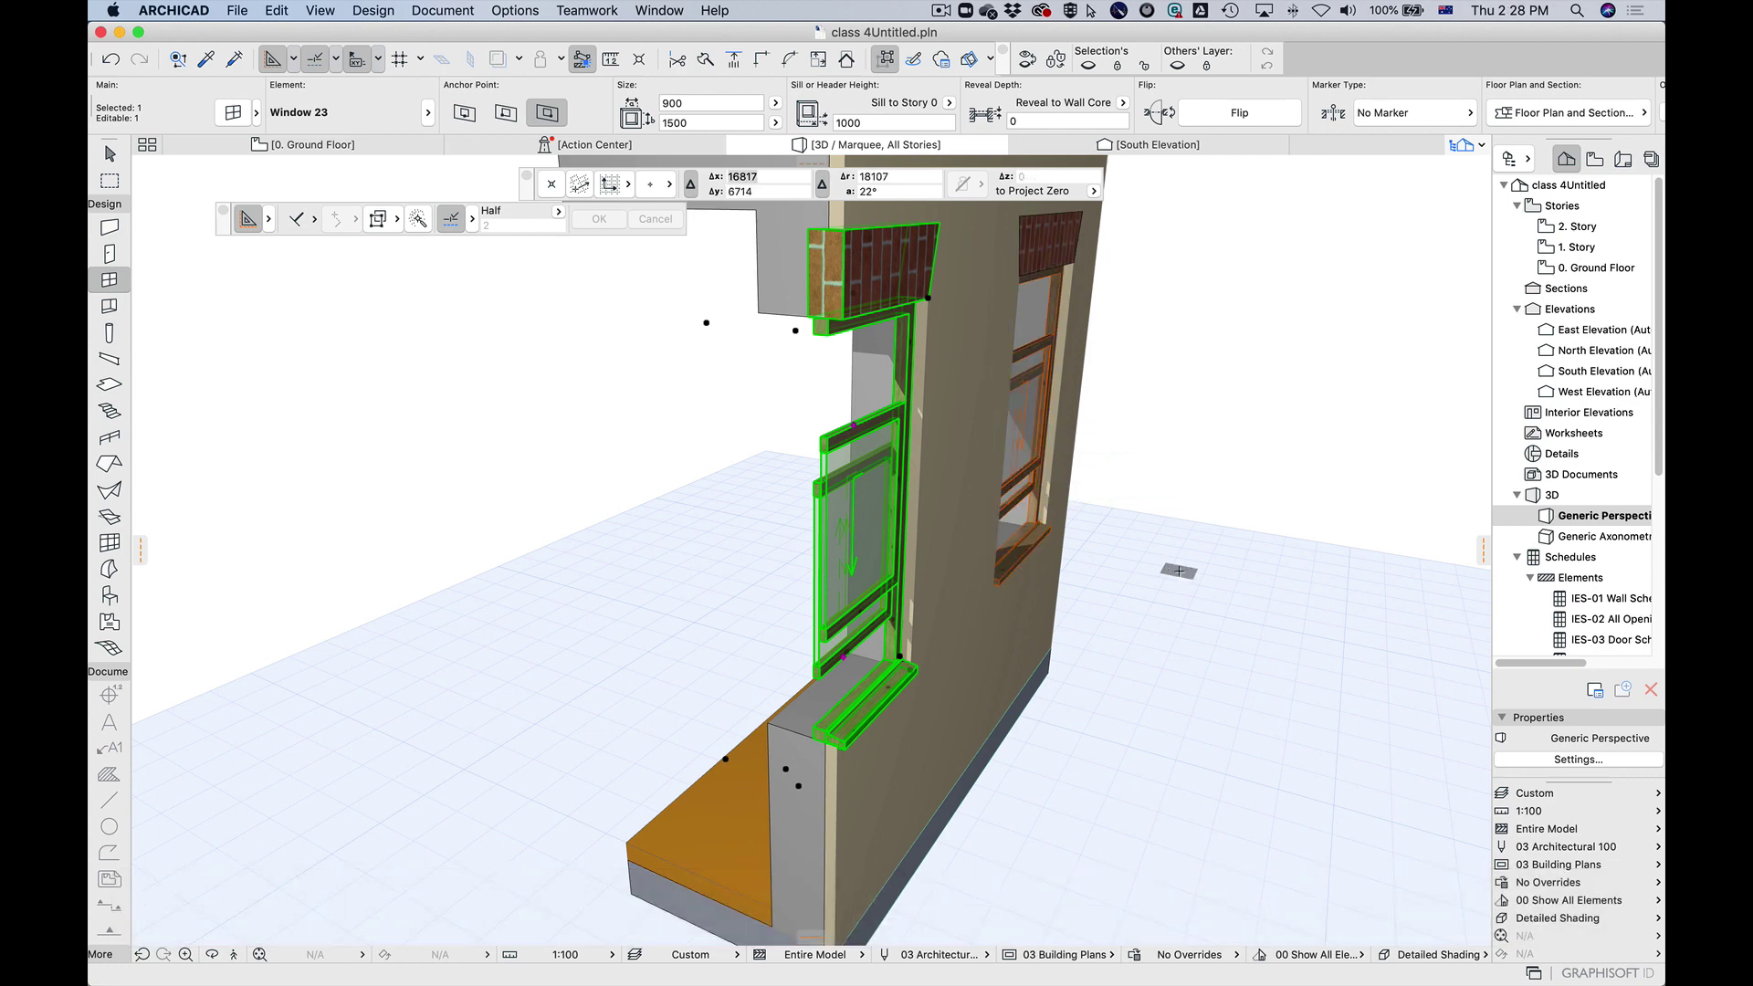
key("Escape")
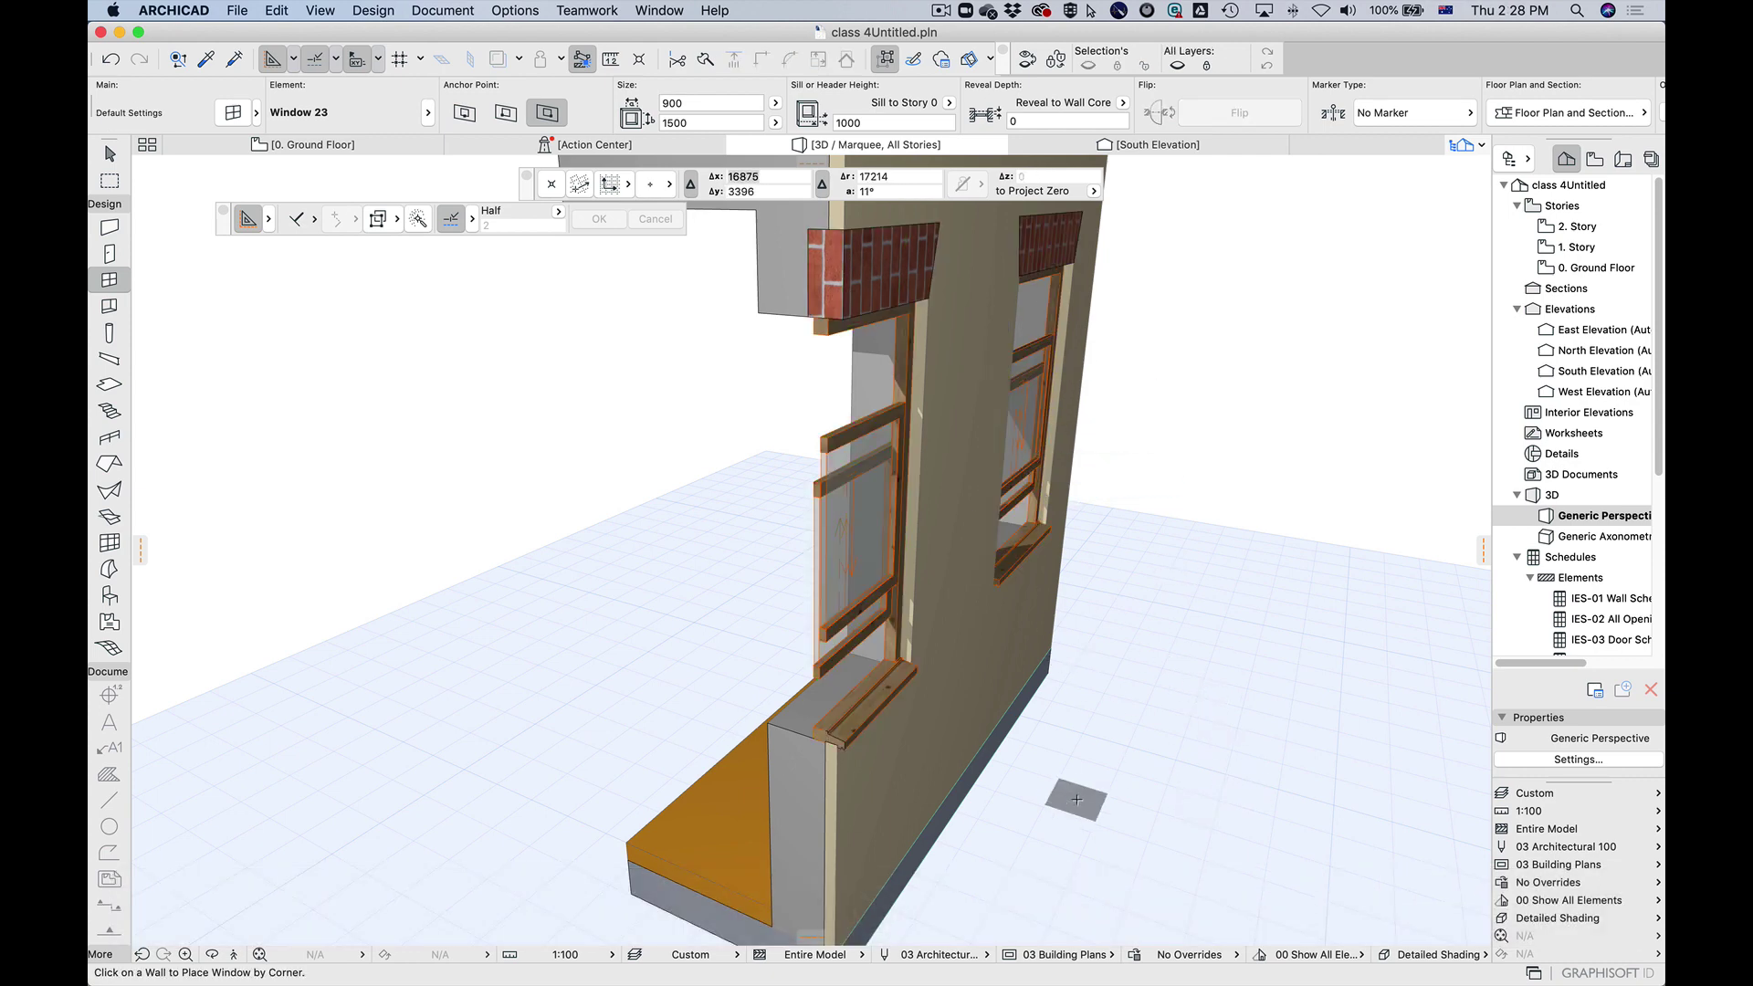
Step: Leave window placement and select the cut window at the end of the wall
key("Escape")
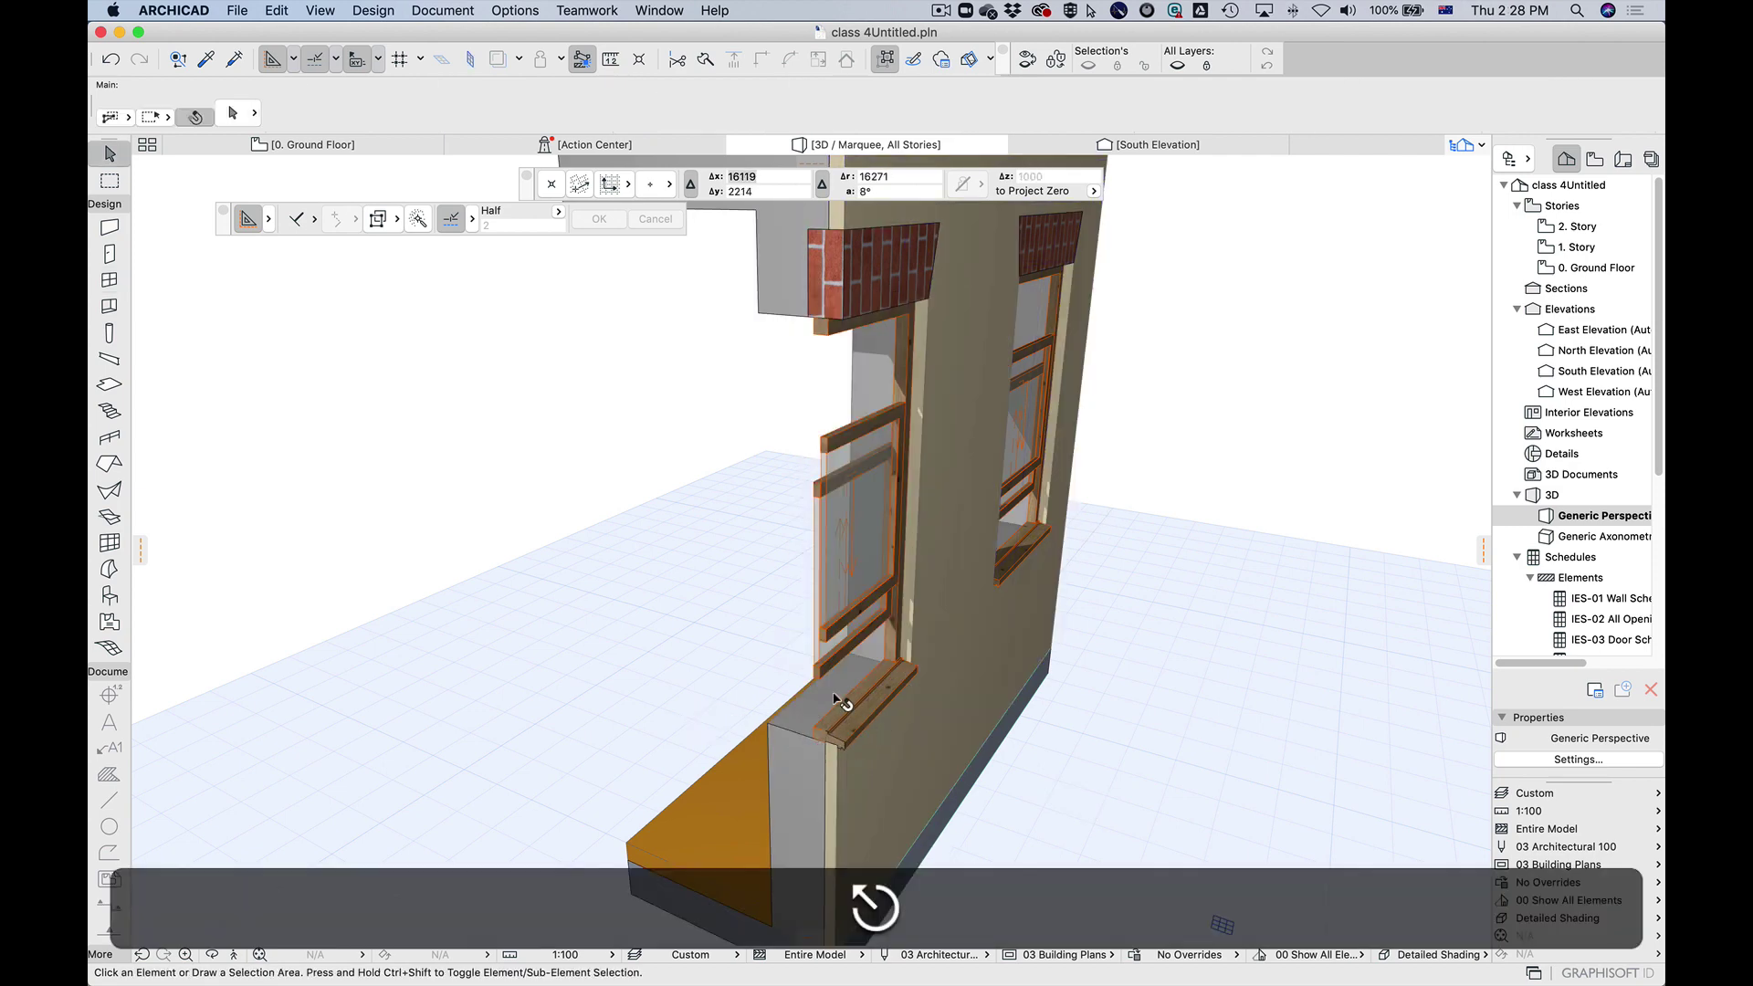
left_click(828, 666)
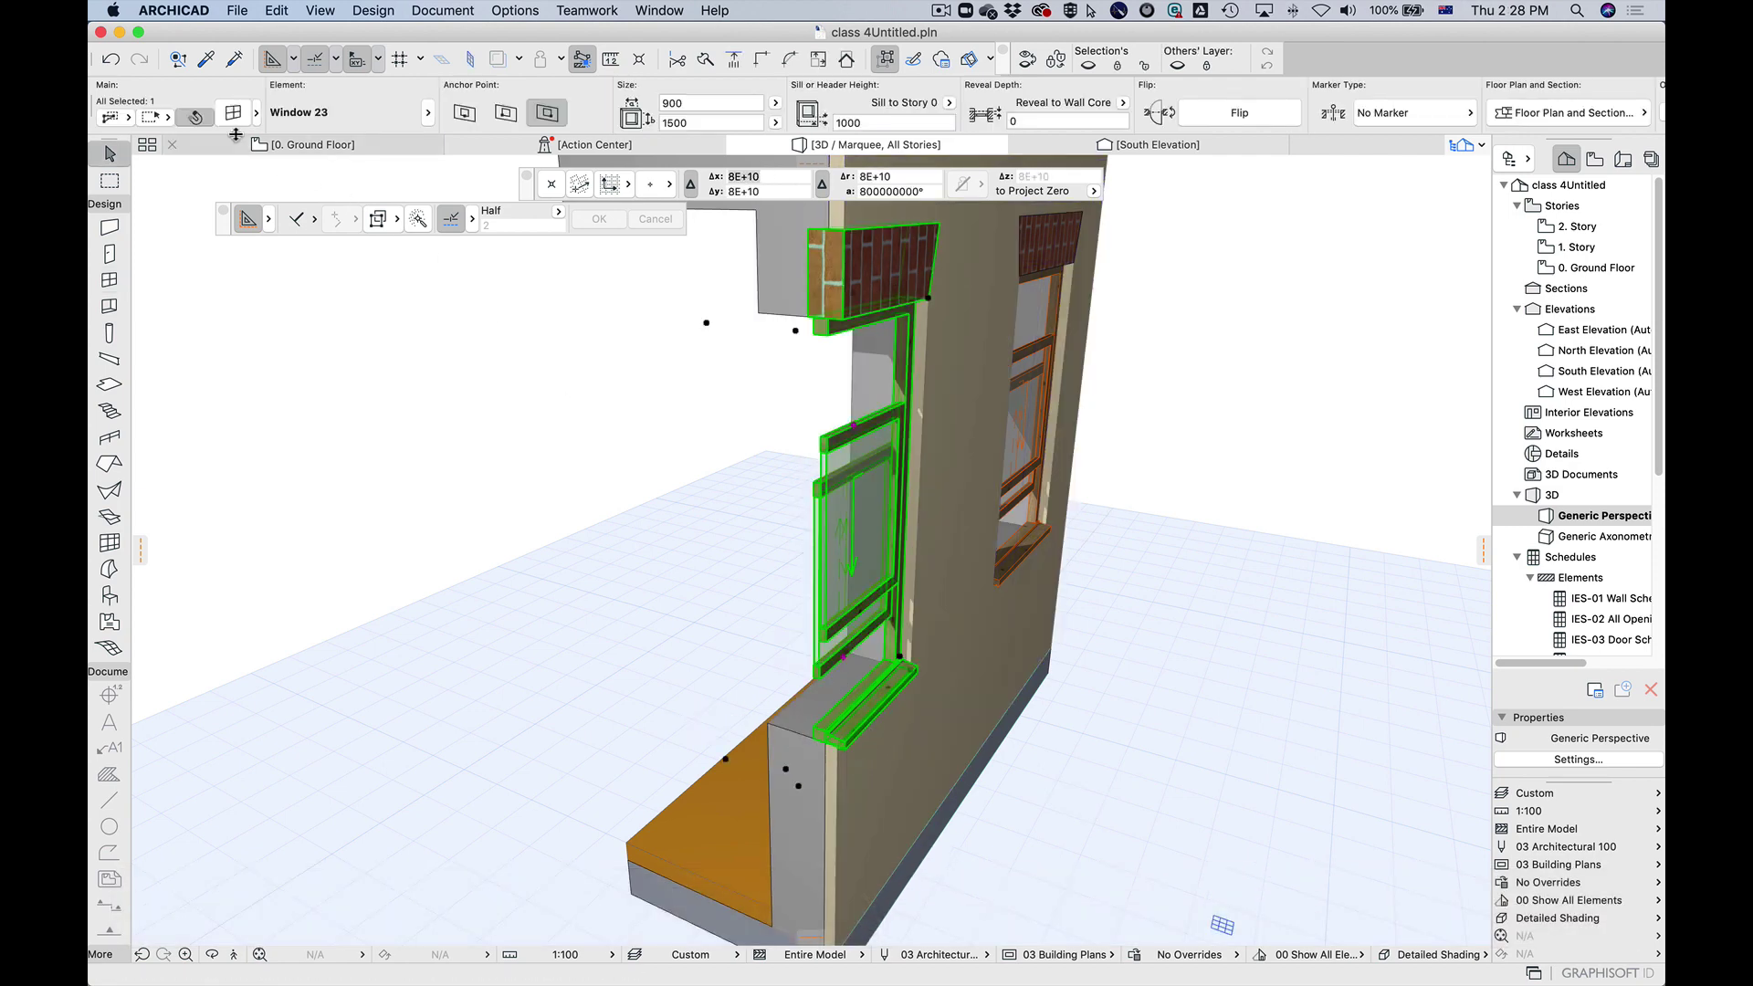
key("super+t")
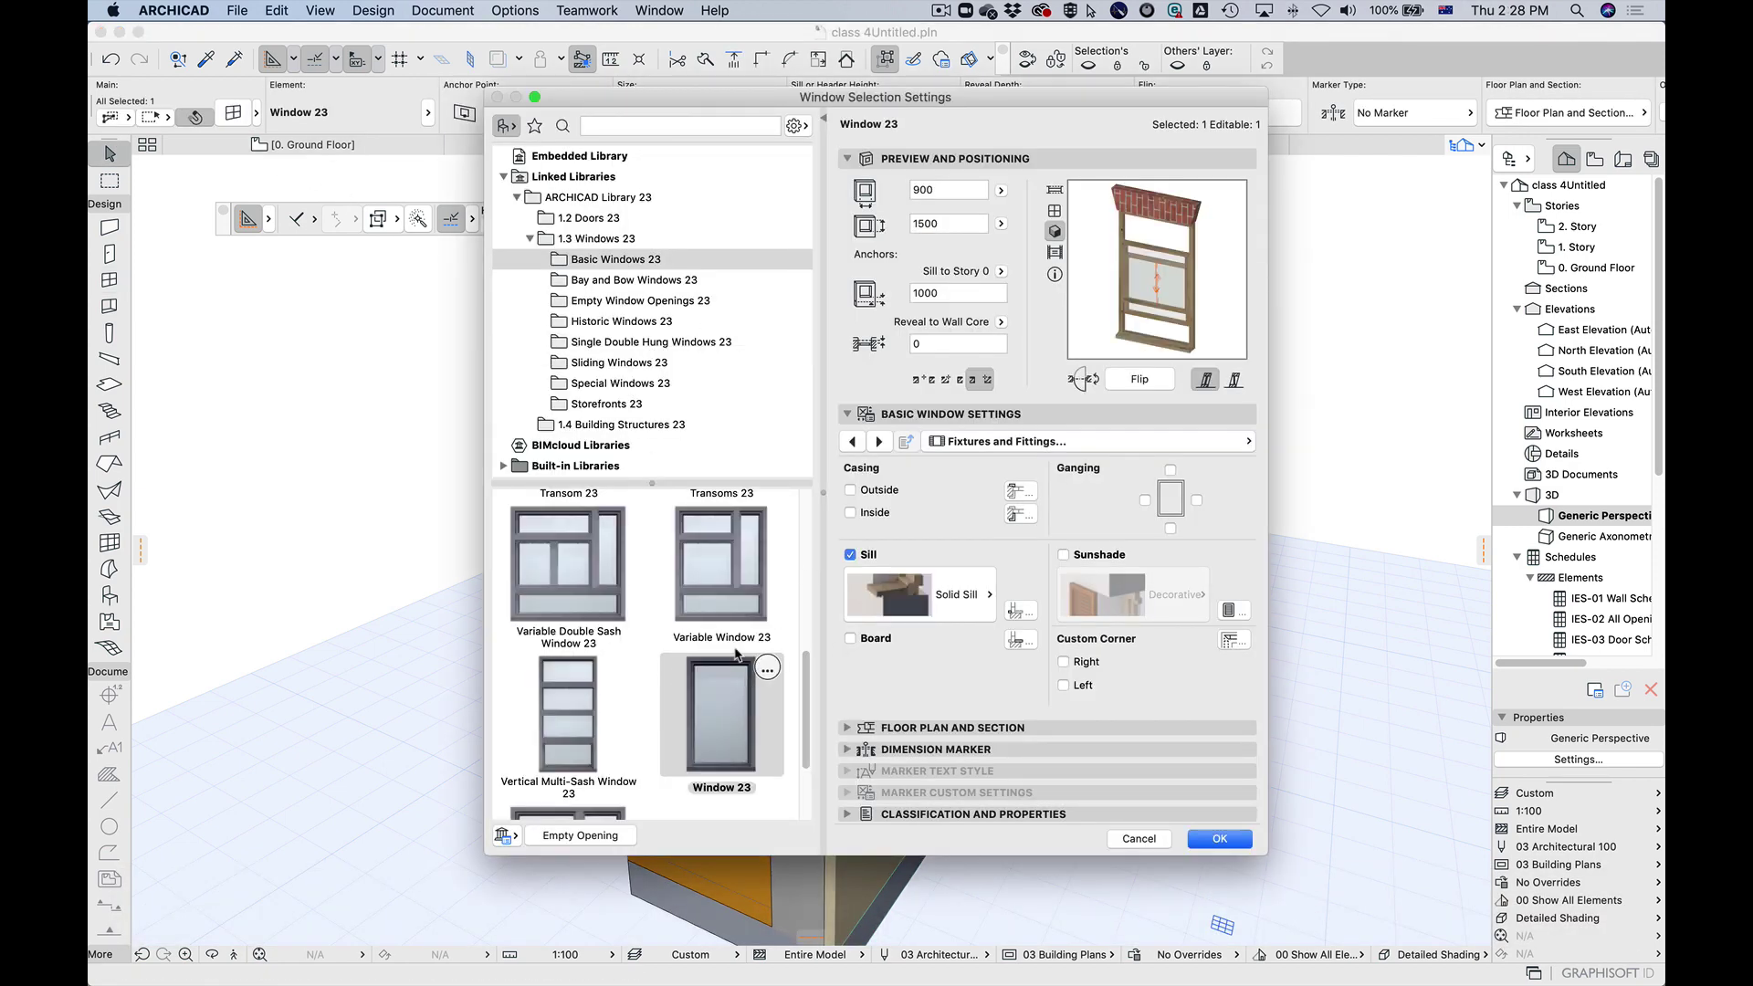
left_click(535, 126)
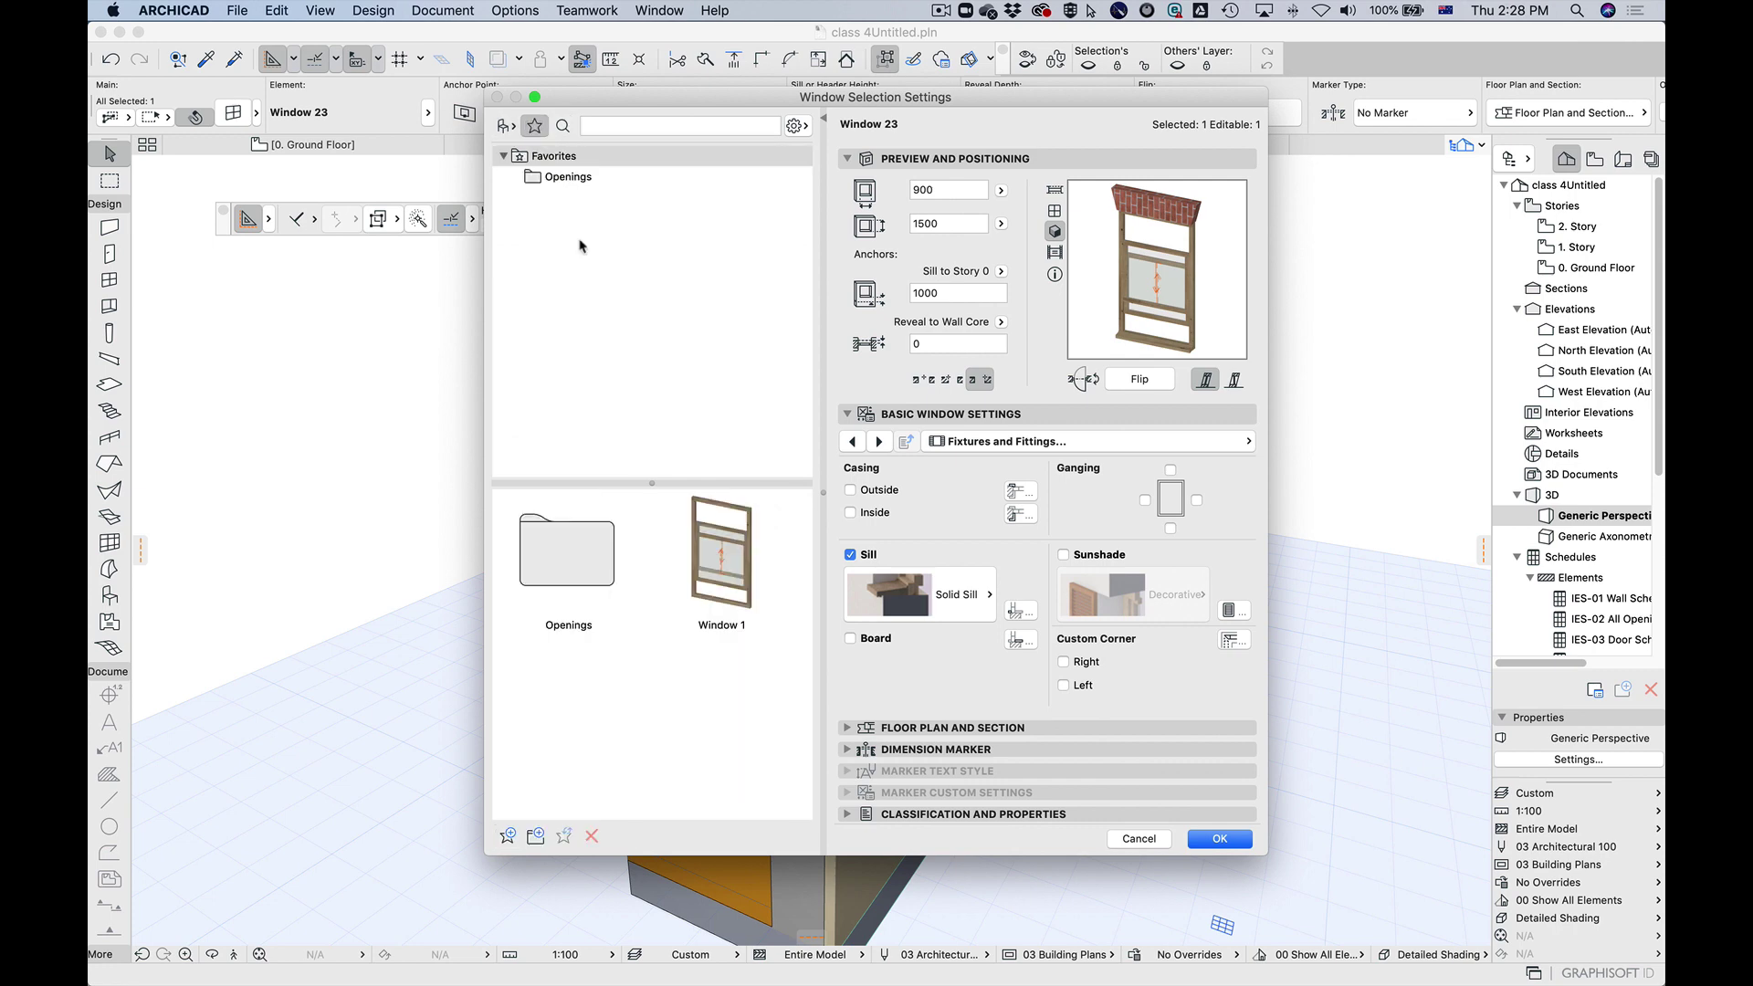
left_click(743, 608)
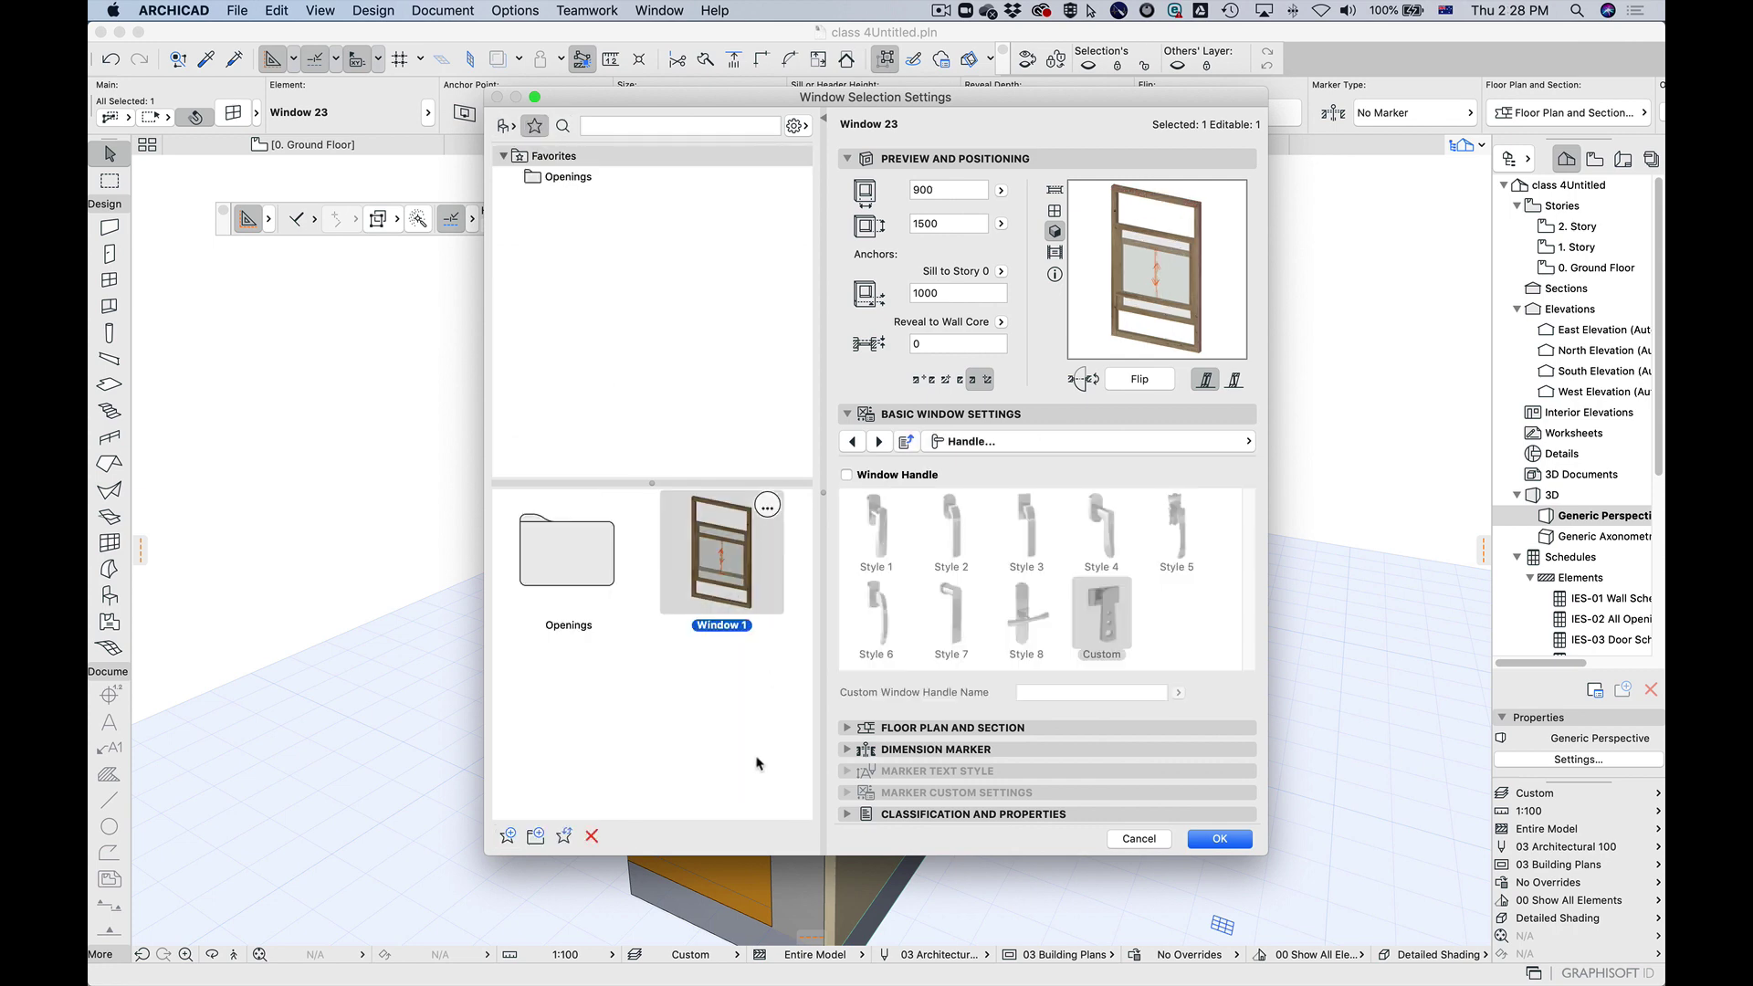
left_click(563, 837)
left_click(1147, 841)
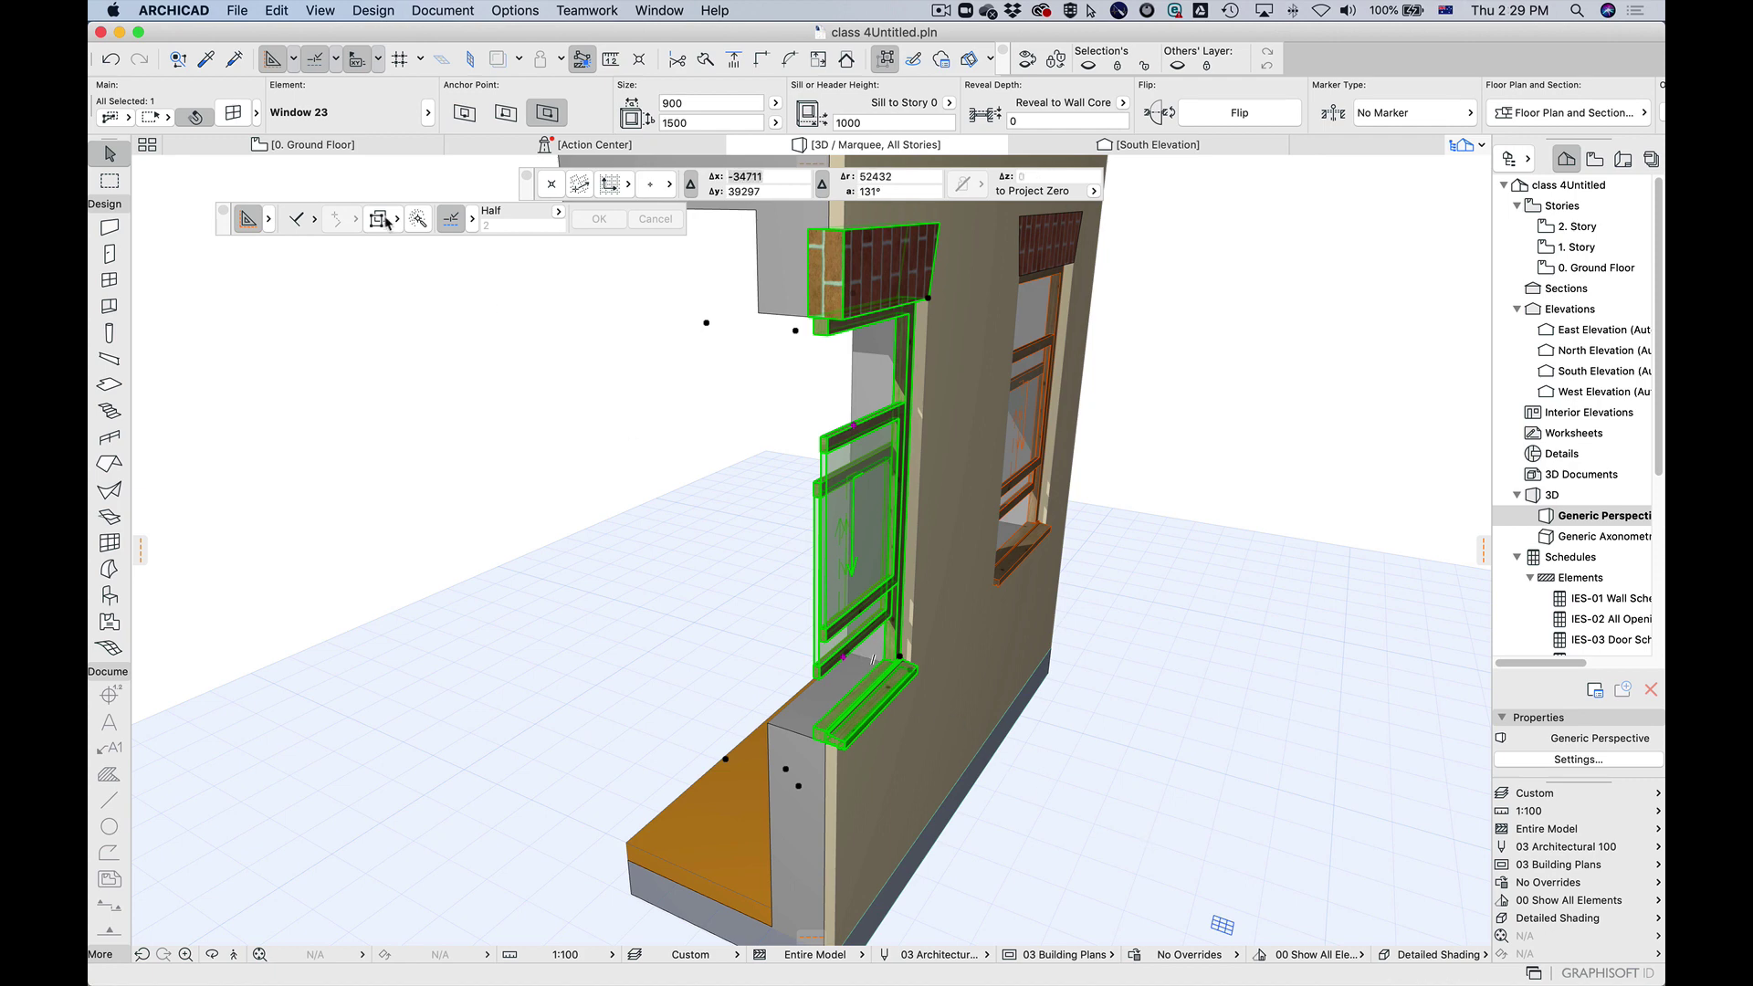
Step: Redefine the Window 1 favorite with the selected window's arch and sill settings, and accept the window settings
left_click(233, 111)
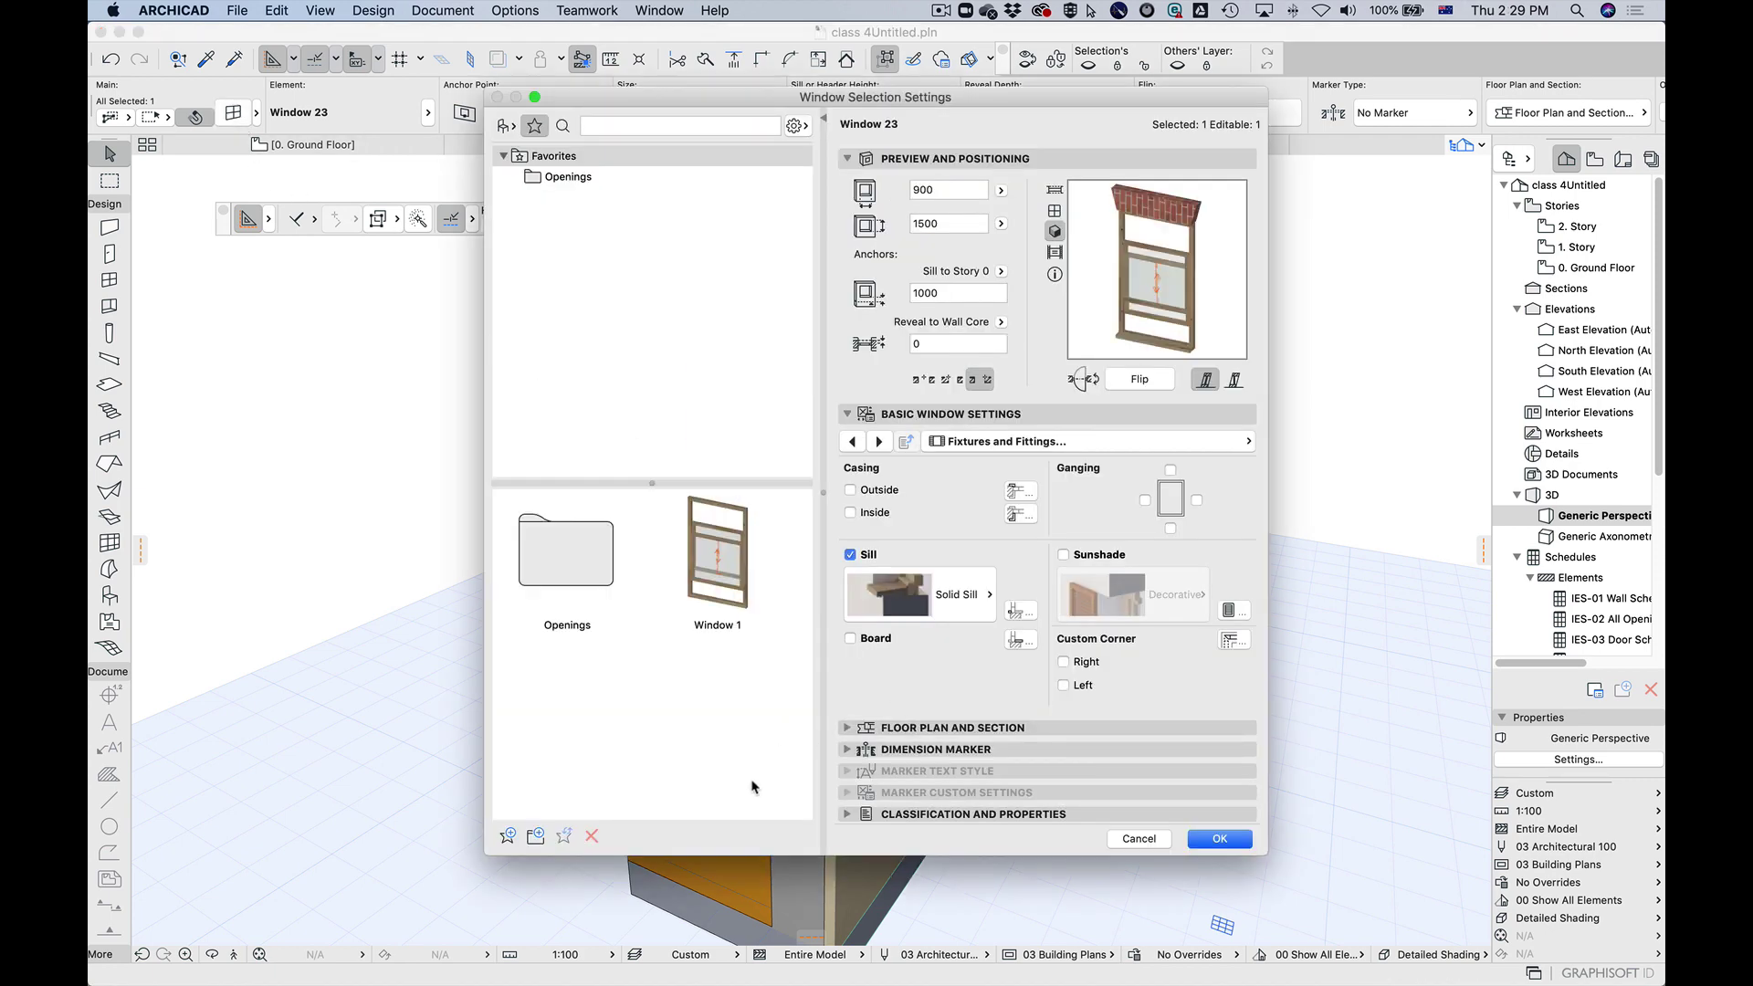
mouse_move(733, 551)
left_click(764, 505)
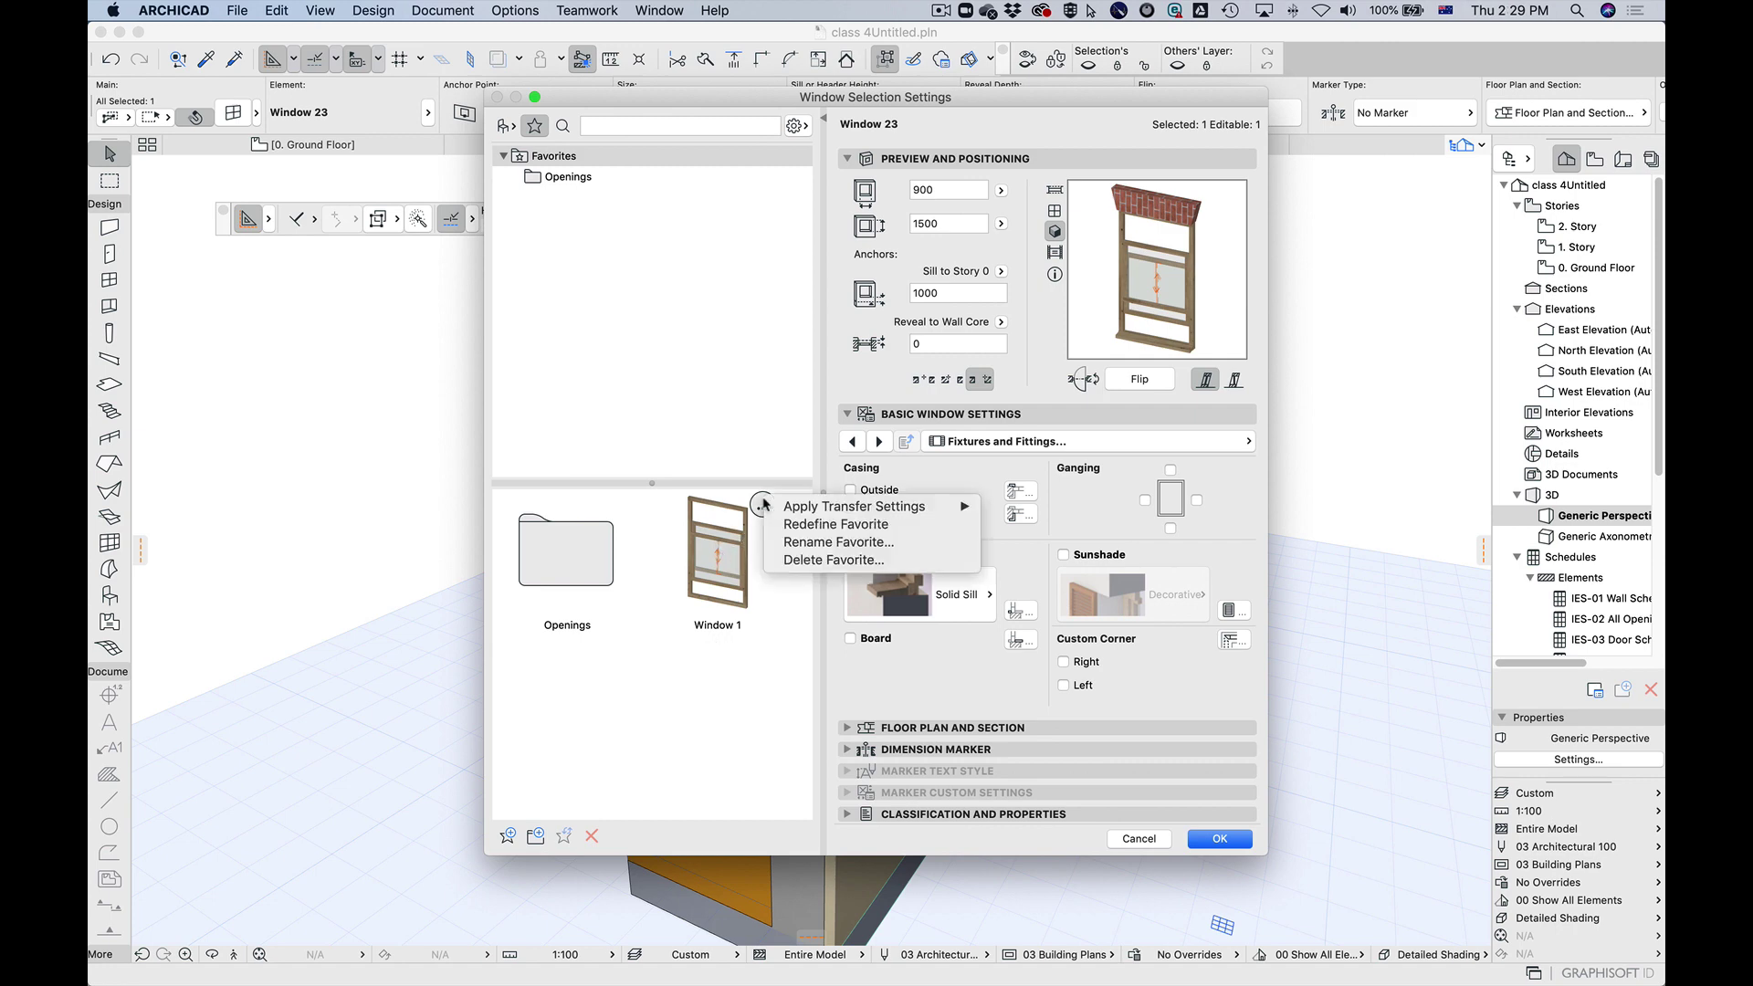
left_click(880, 526)
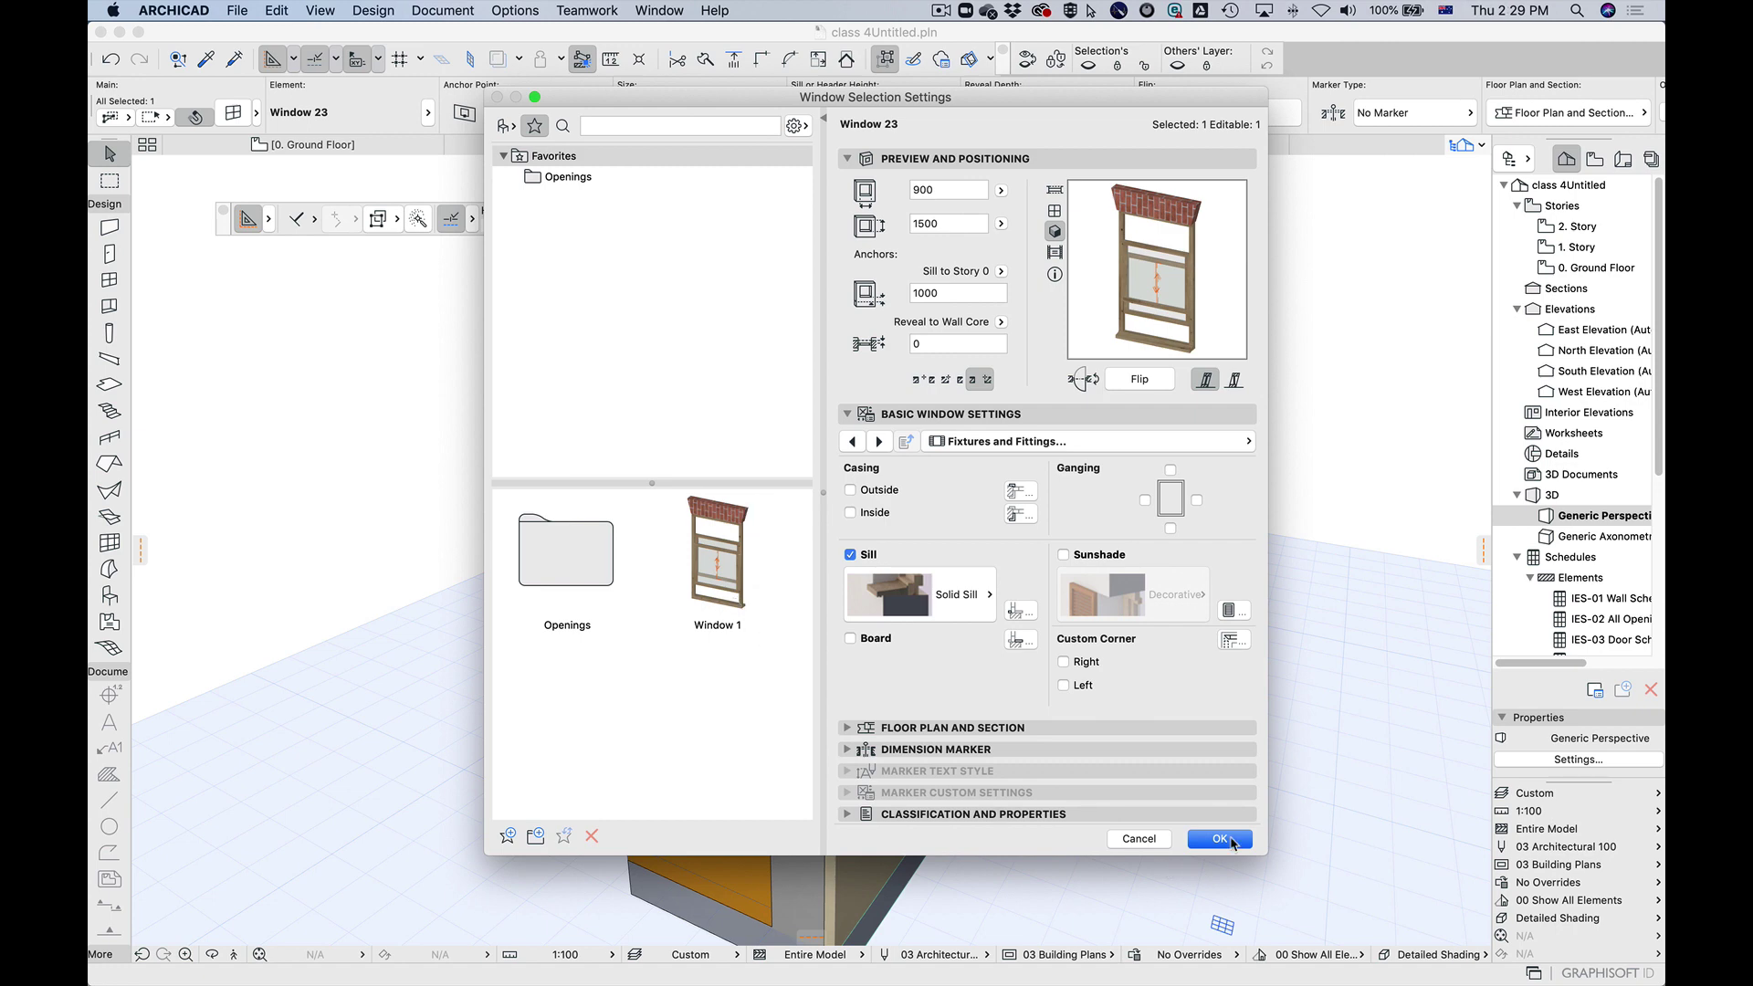
left_click(1220, 838)
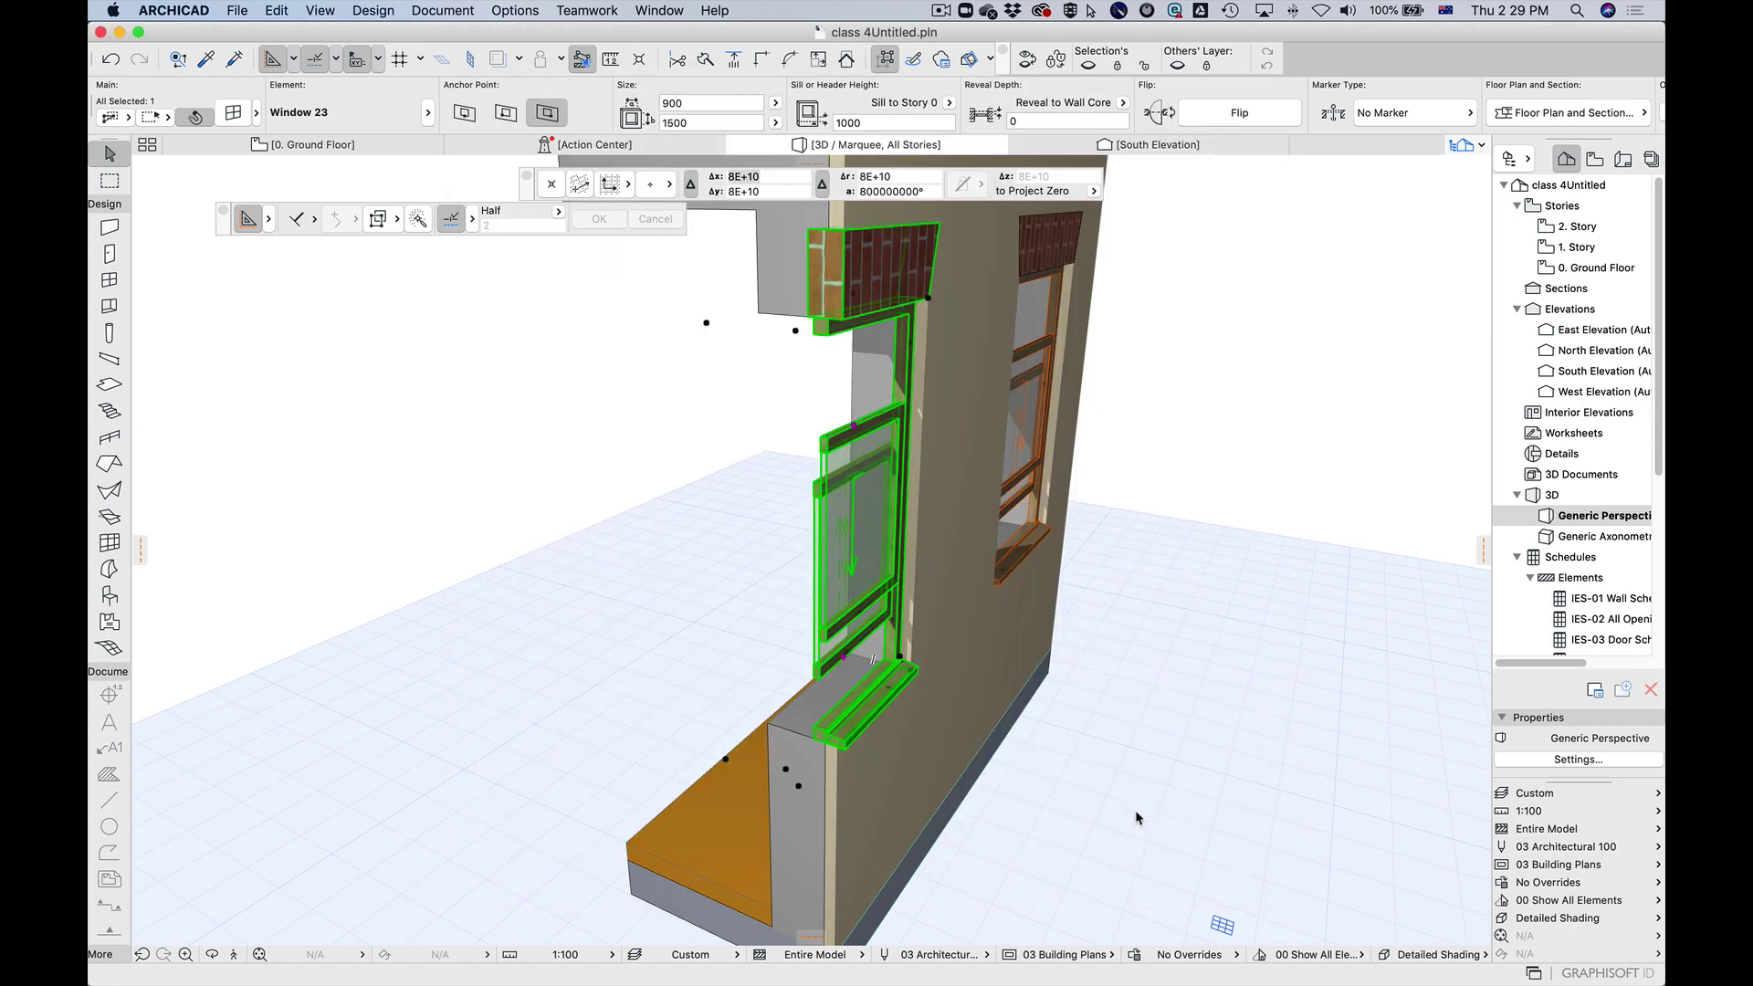
Step: Open the 1. Story floor plan and place a 300 x 300 rectangular opening in the wall inside the marquee
middle_click_drag(1155, 795, 976, 806, "shift")
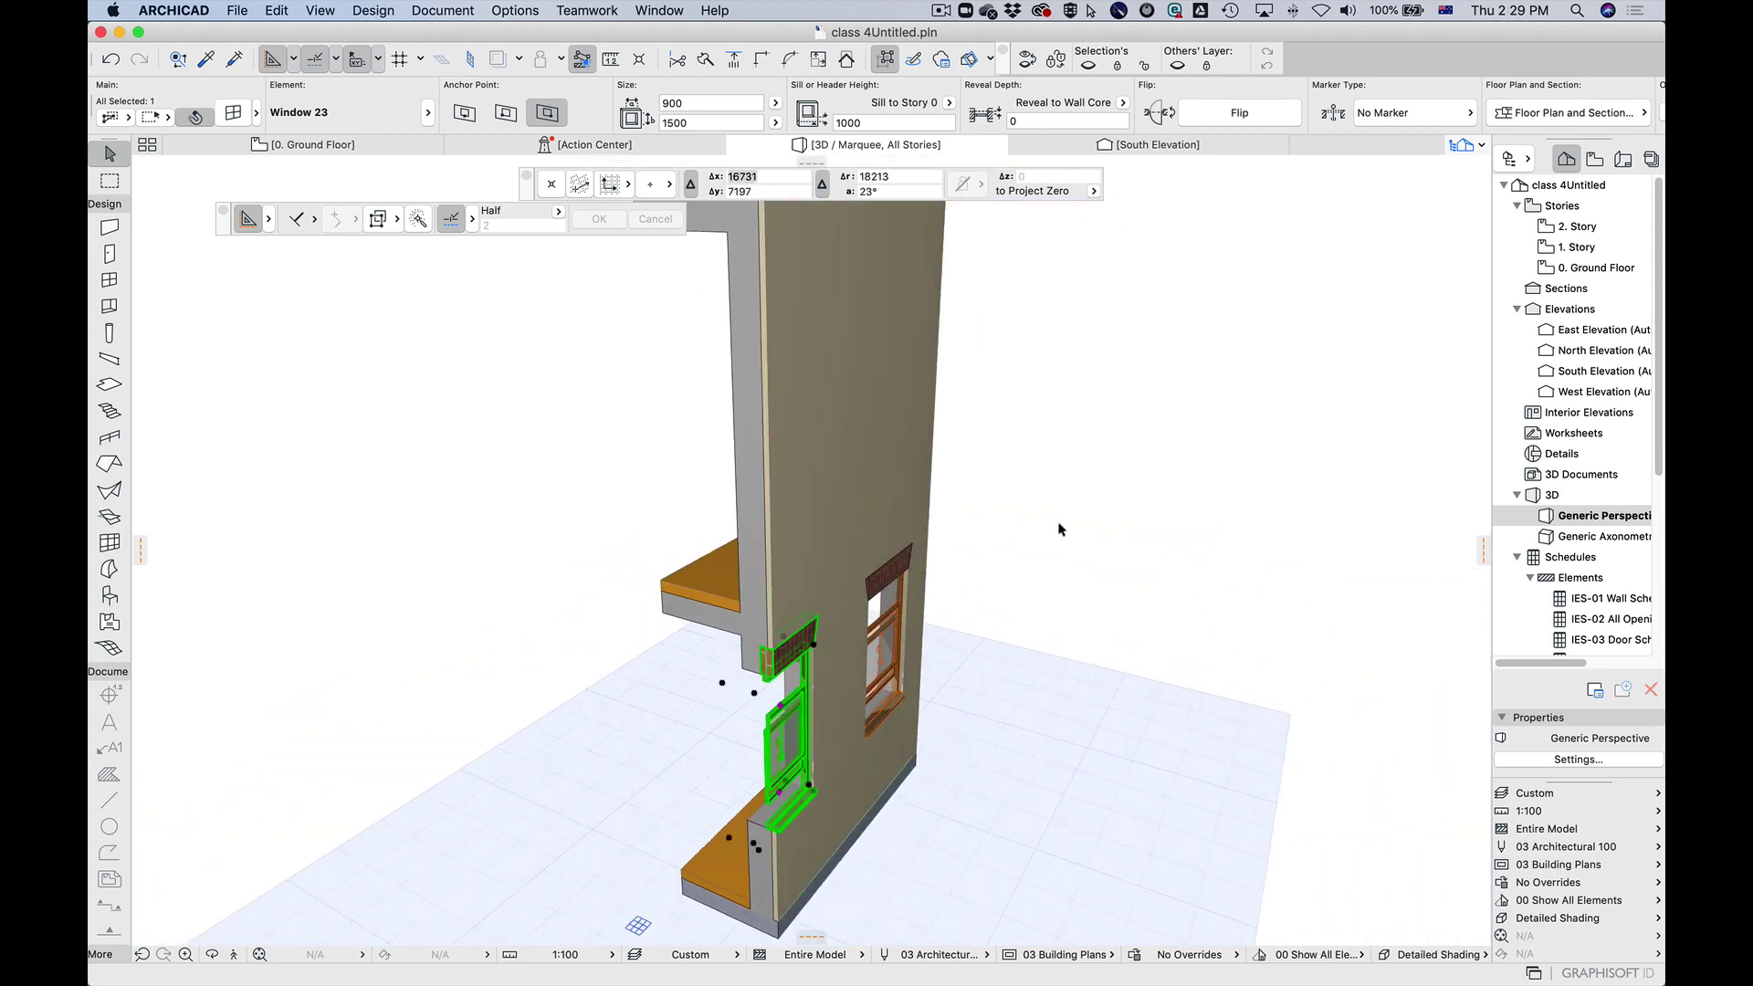
double_click(1578, 248)
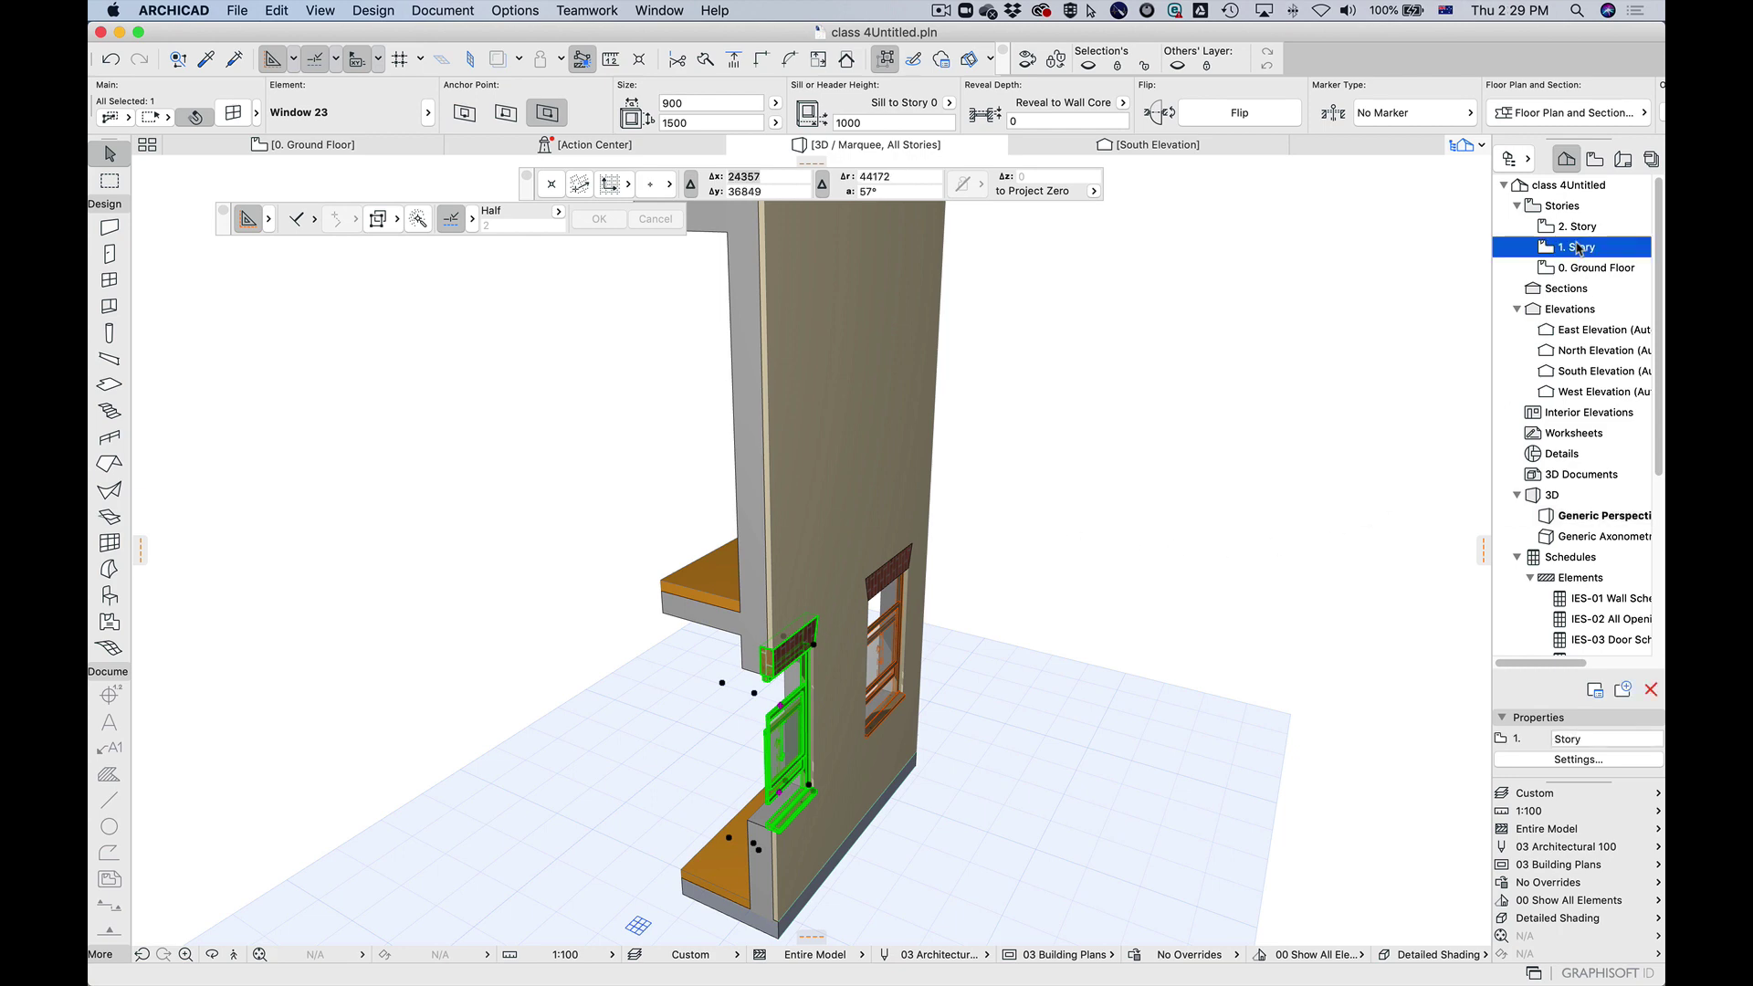
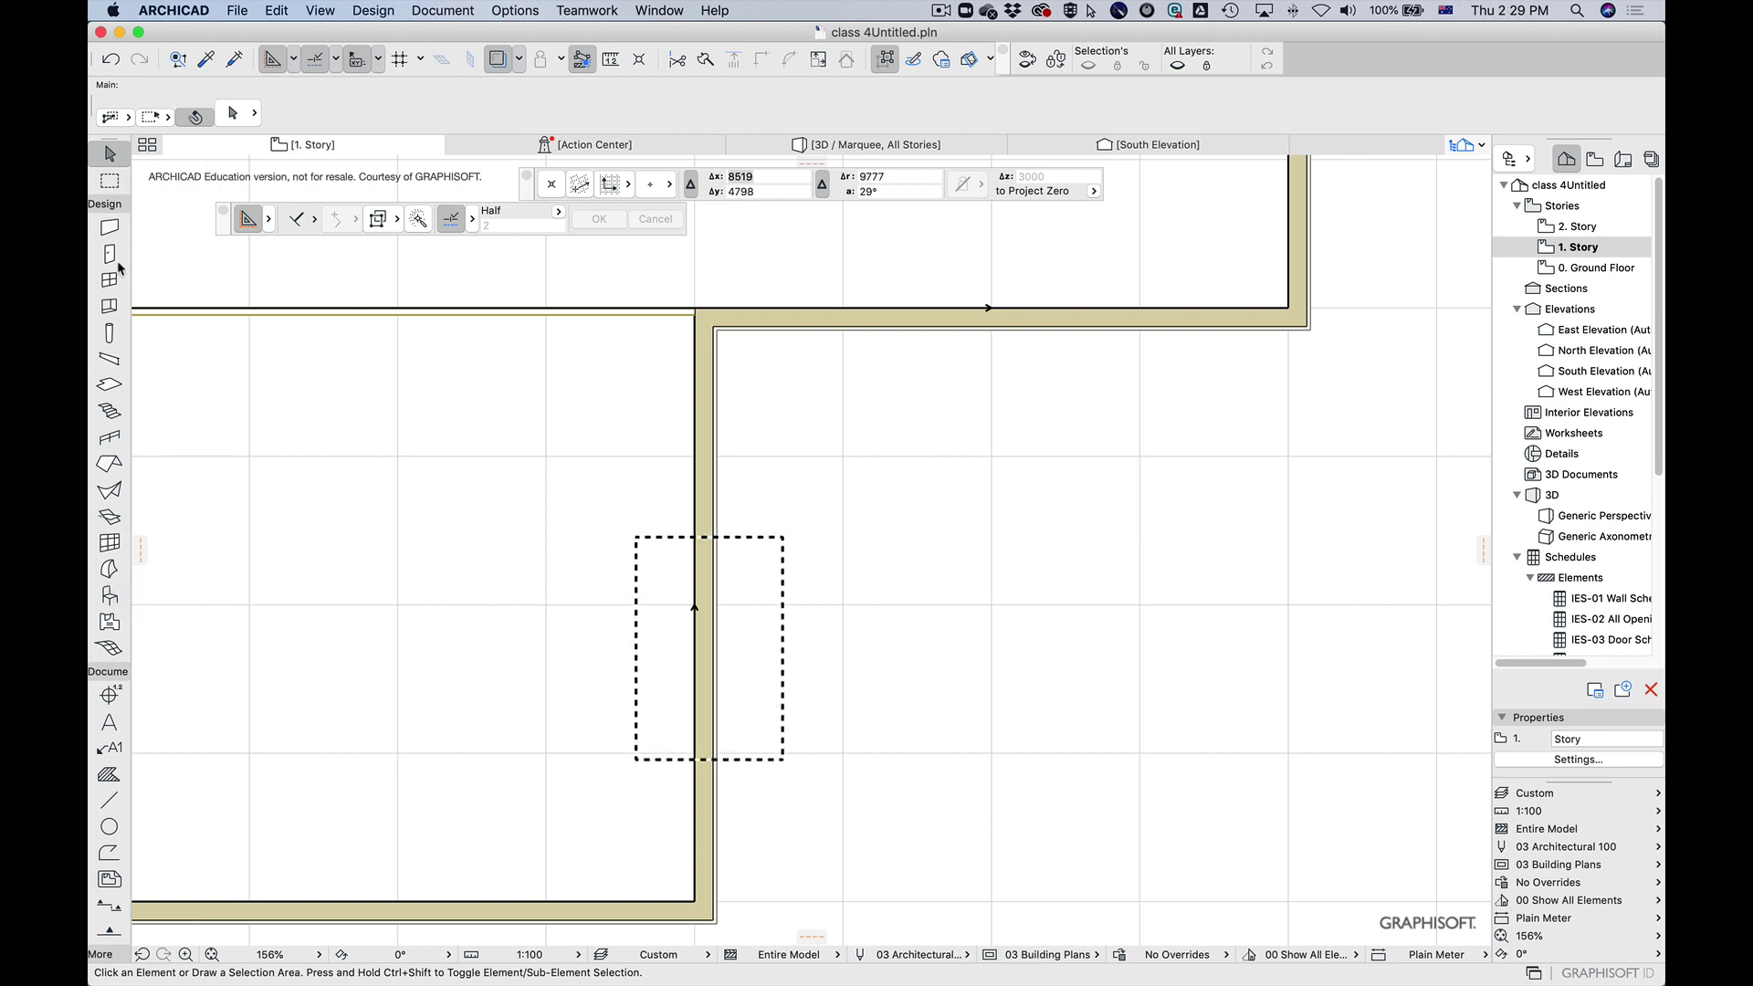
left_click(109, 306)
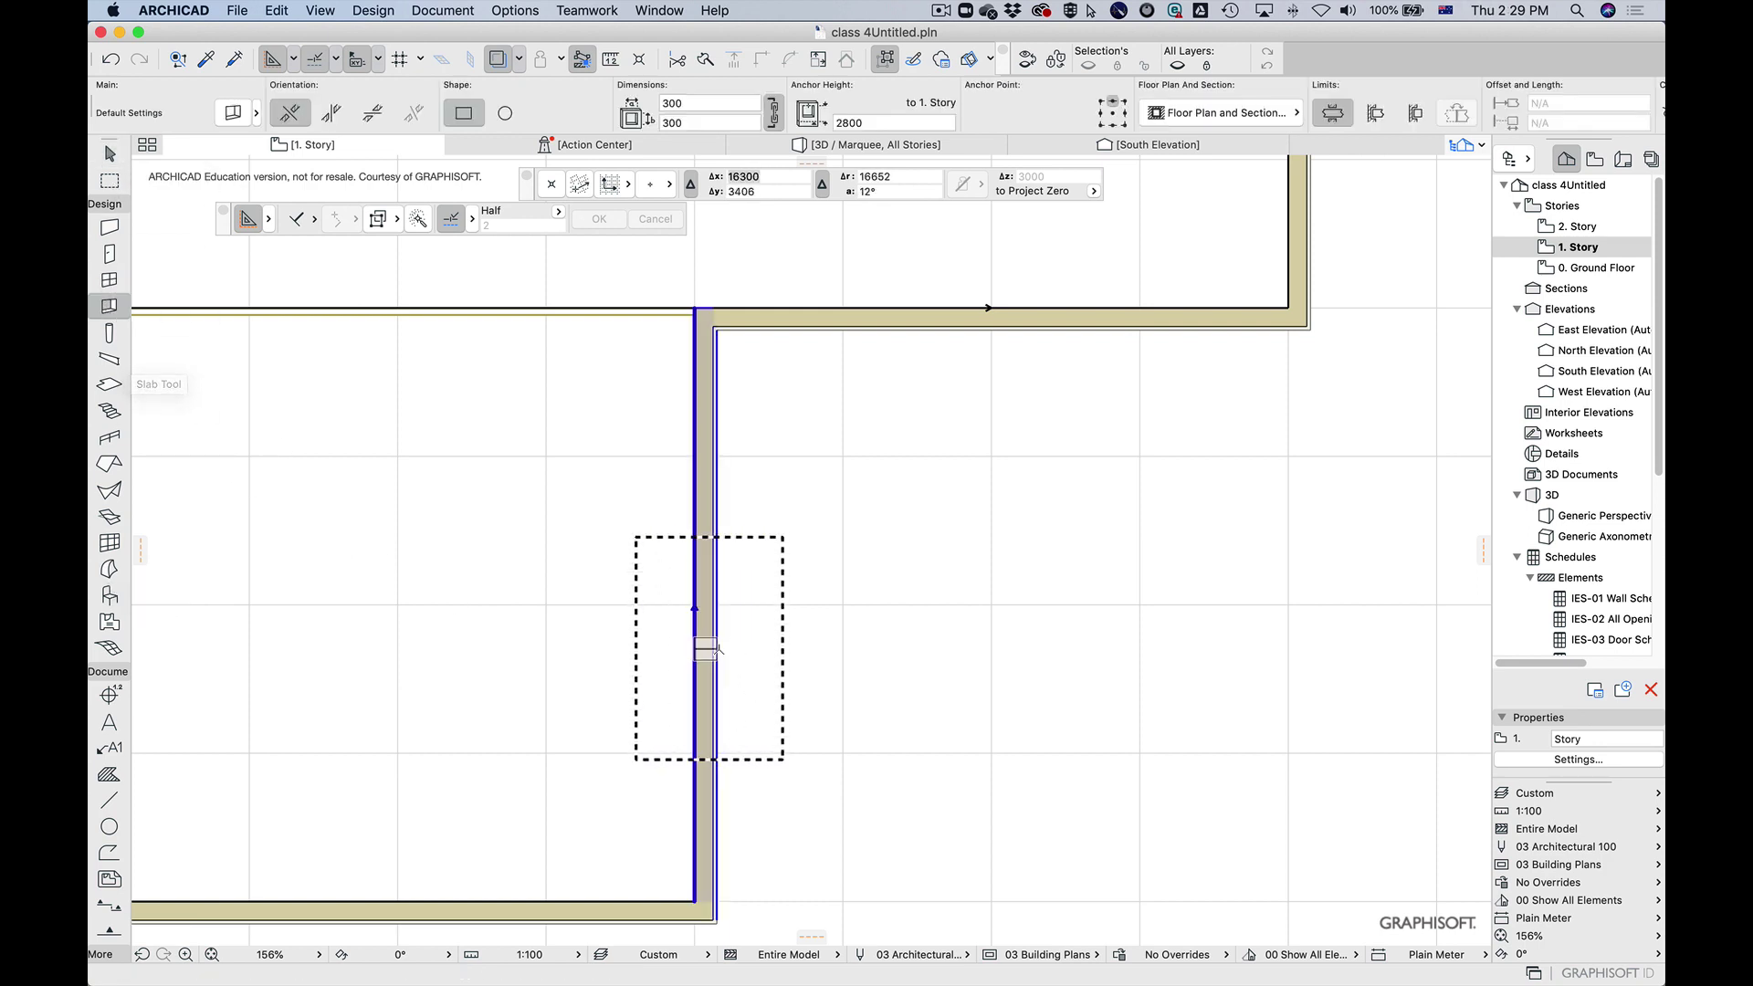
left_click(736, 642)
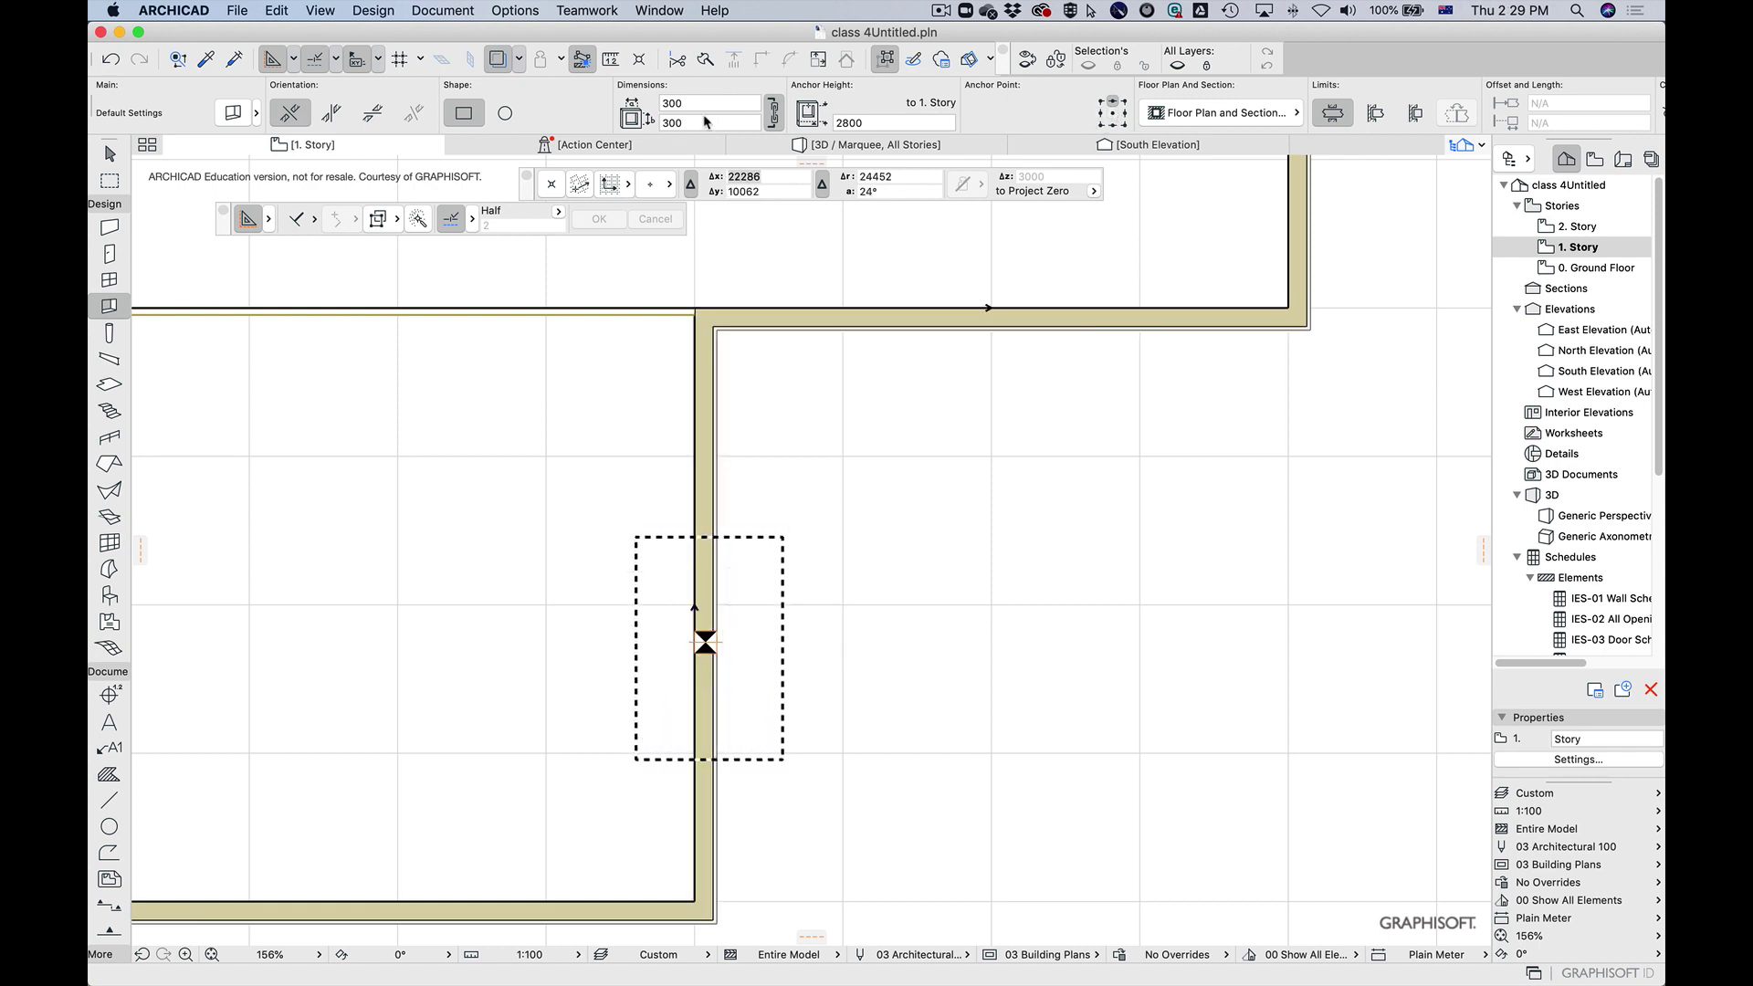
Step: Set the default opening shape to circular in the Opening tool's settings and accept them
left_click(232, 115)
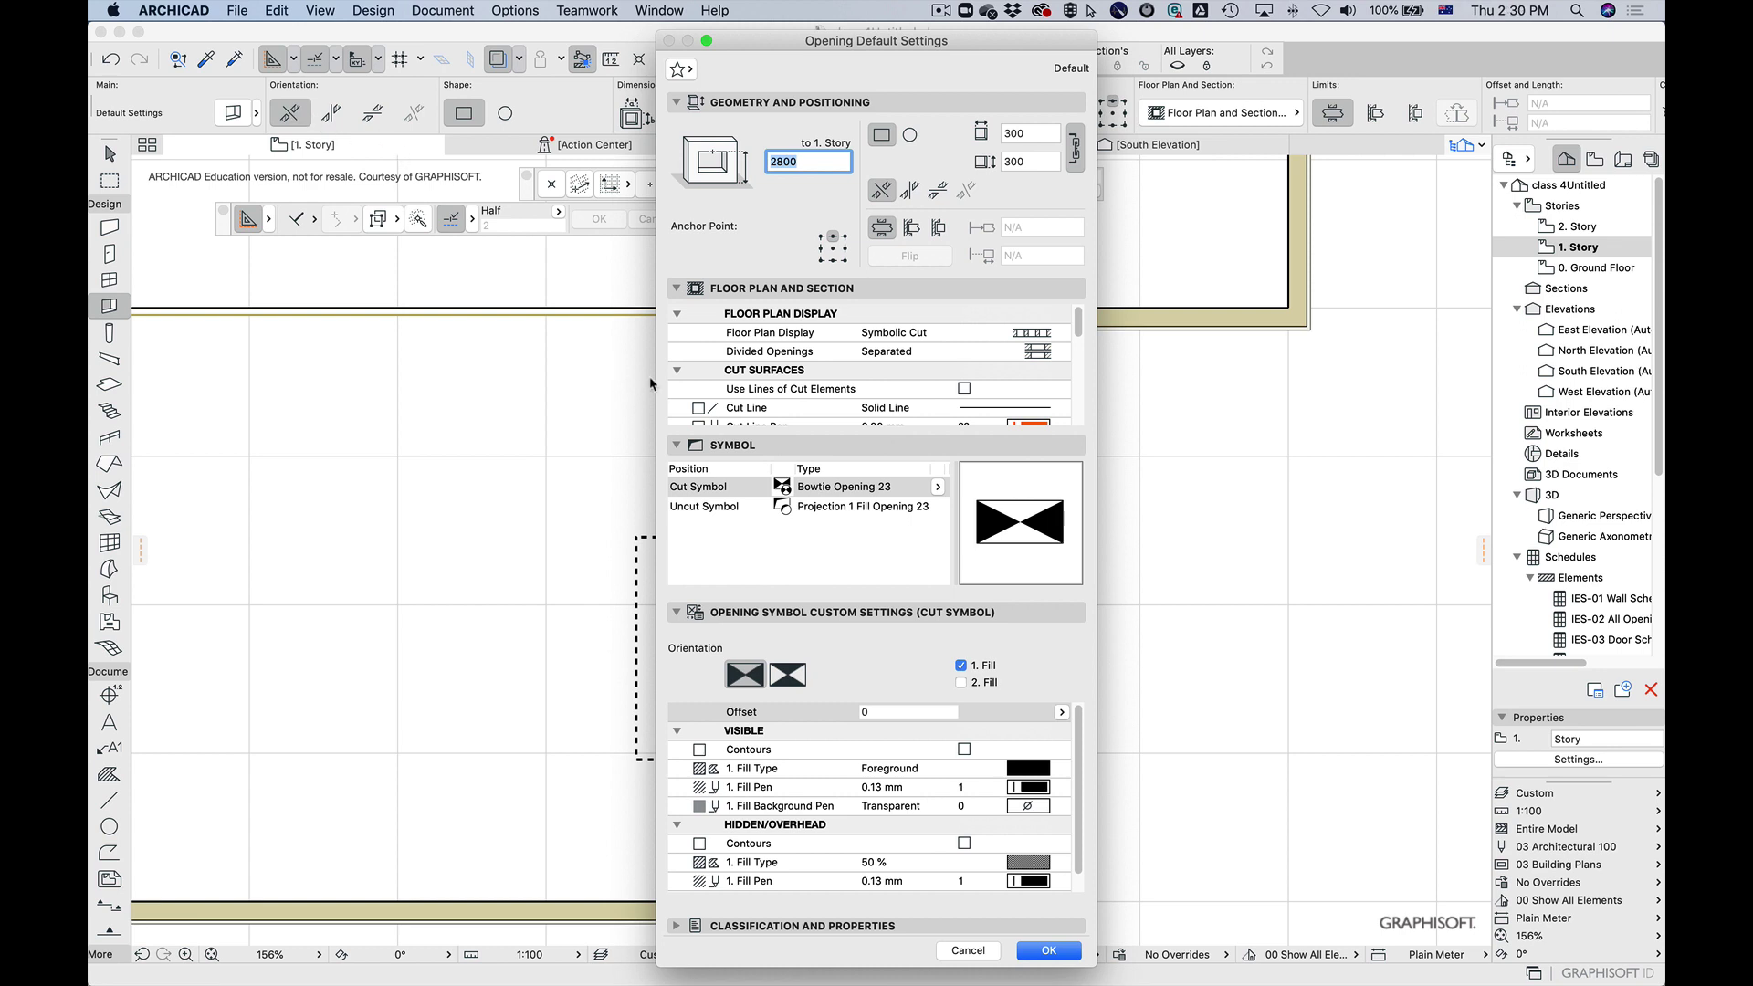
left_click(911, 135)
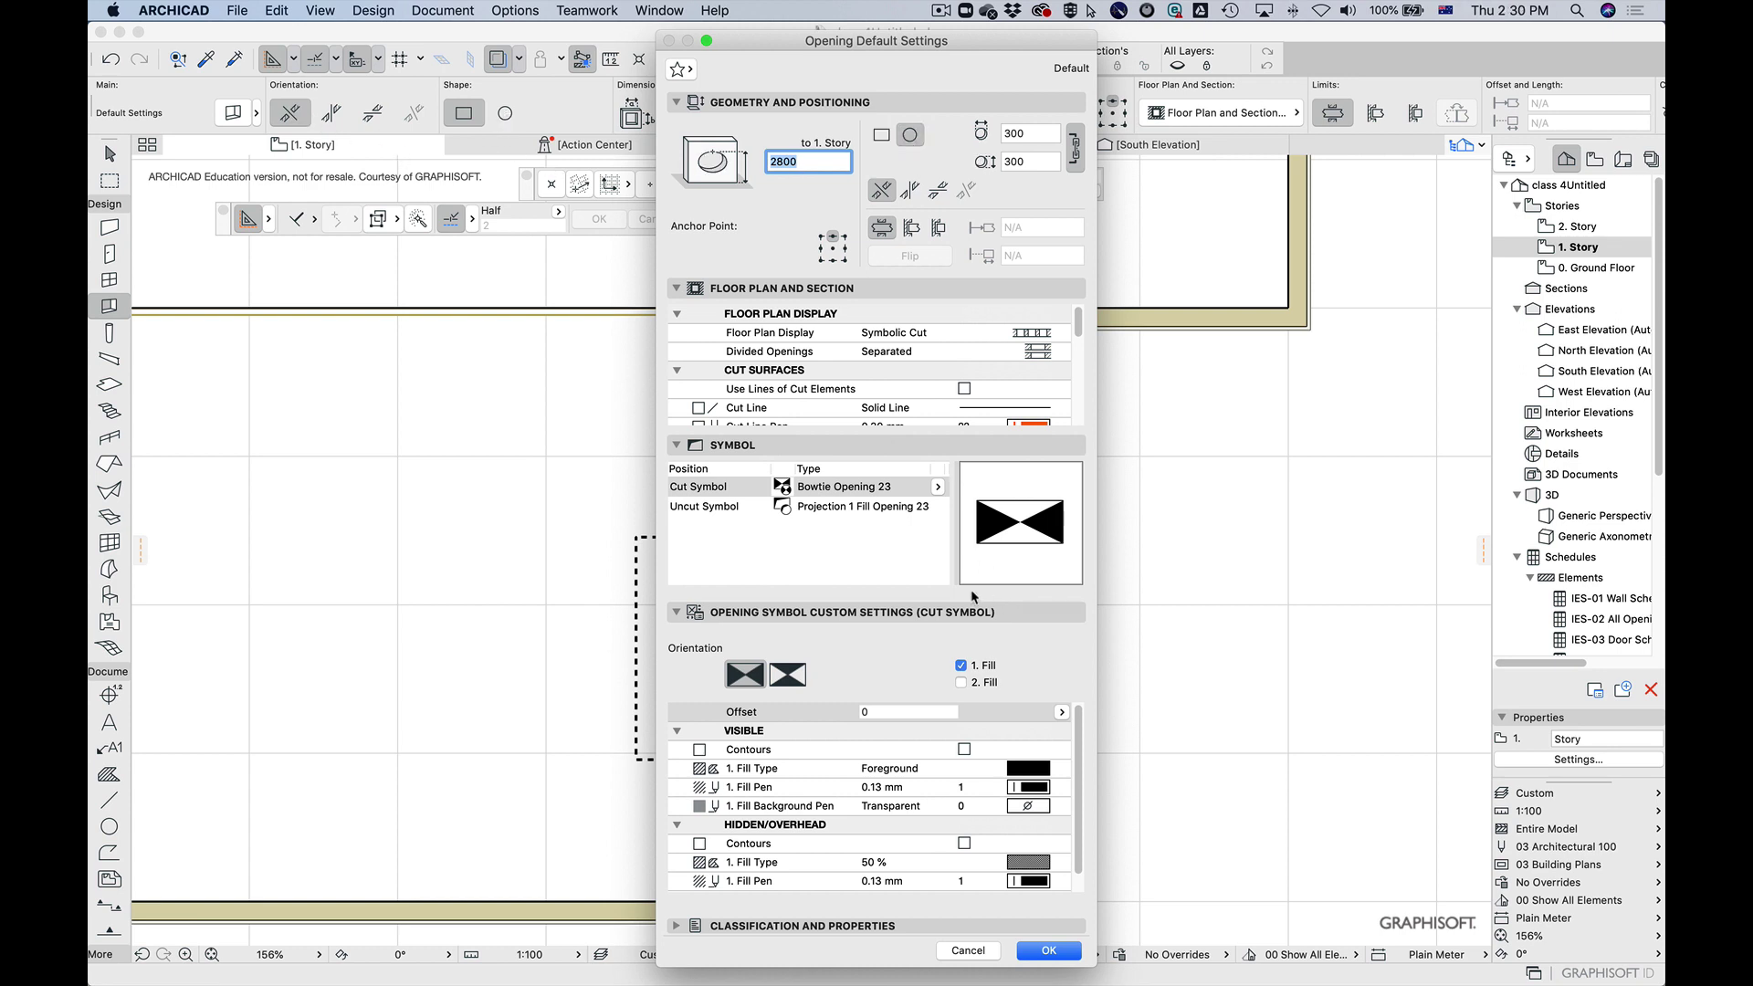
left_click(1048, 951)
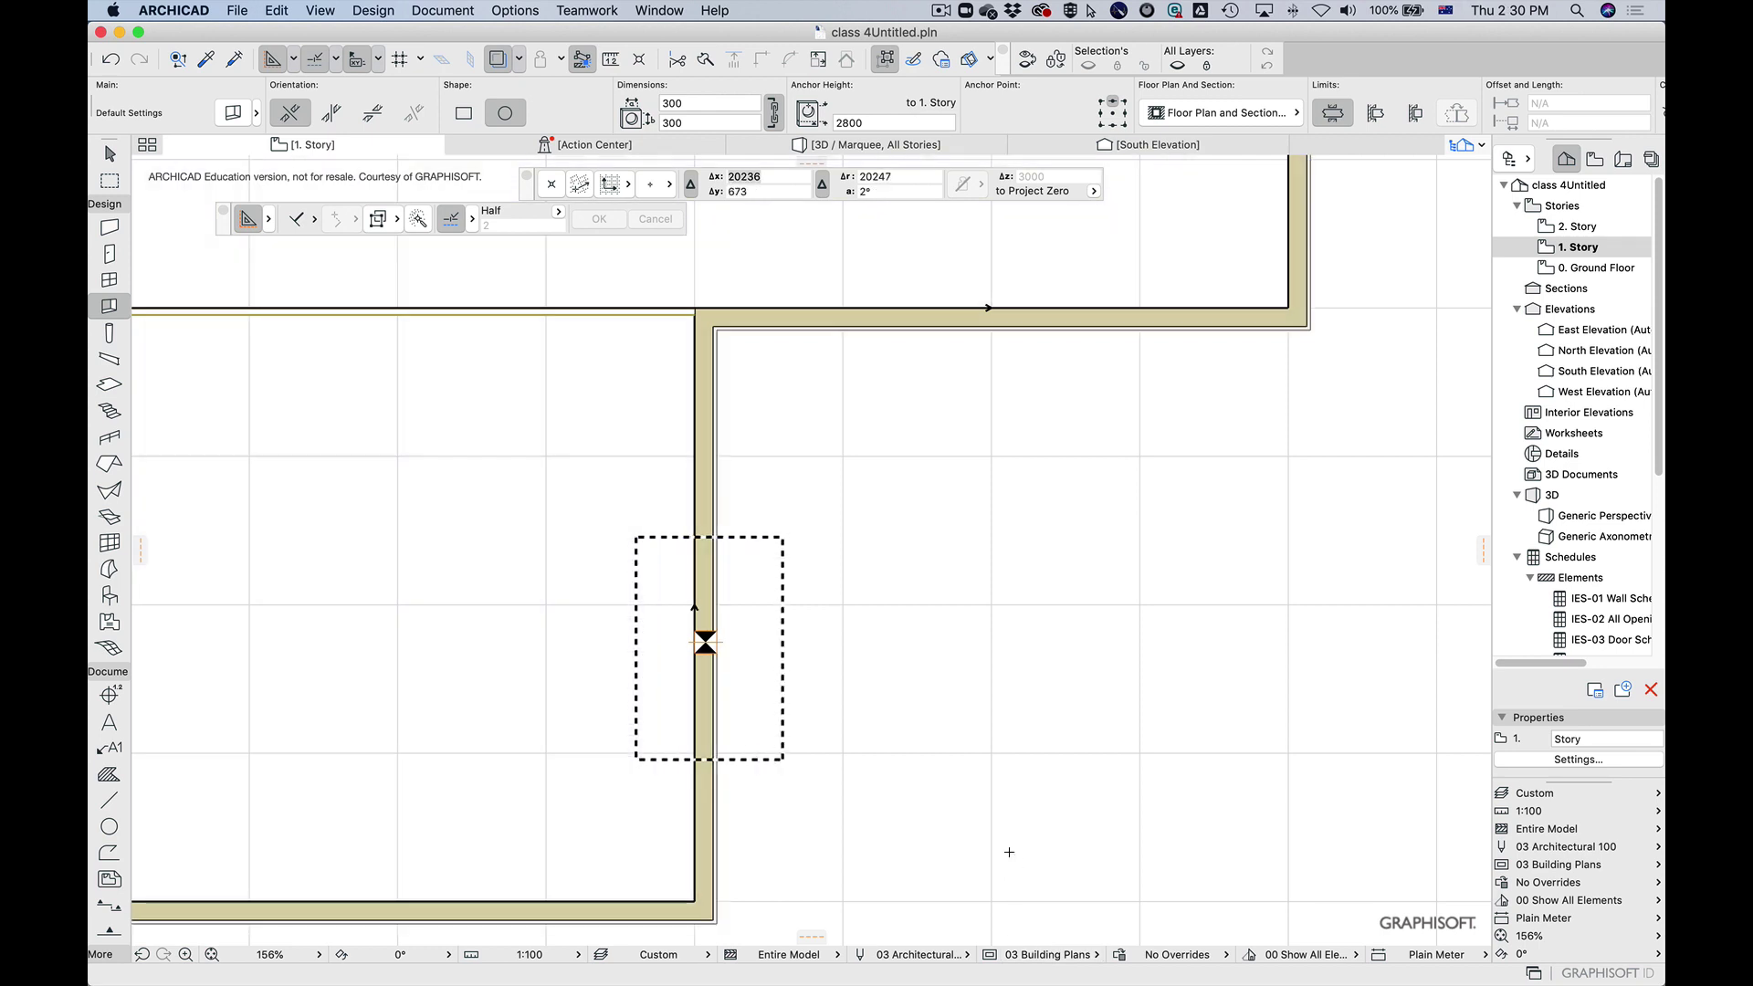
Step: Return to the 3D view, select the small opening near the wall's top edge and change its shape to circular
key("F3")
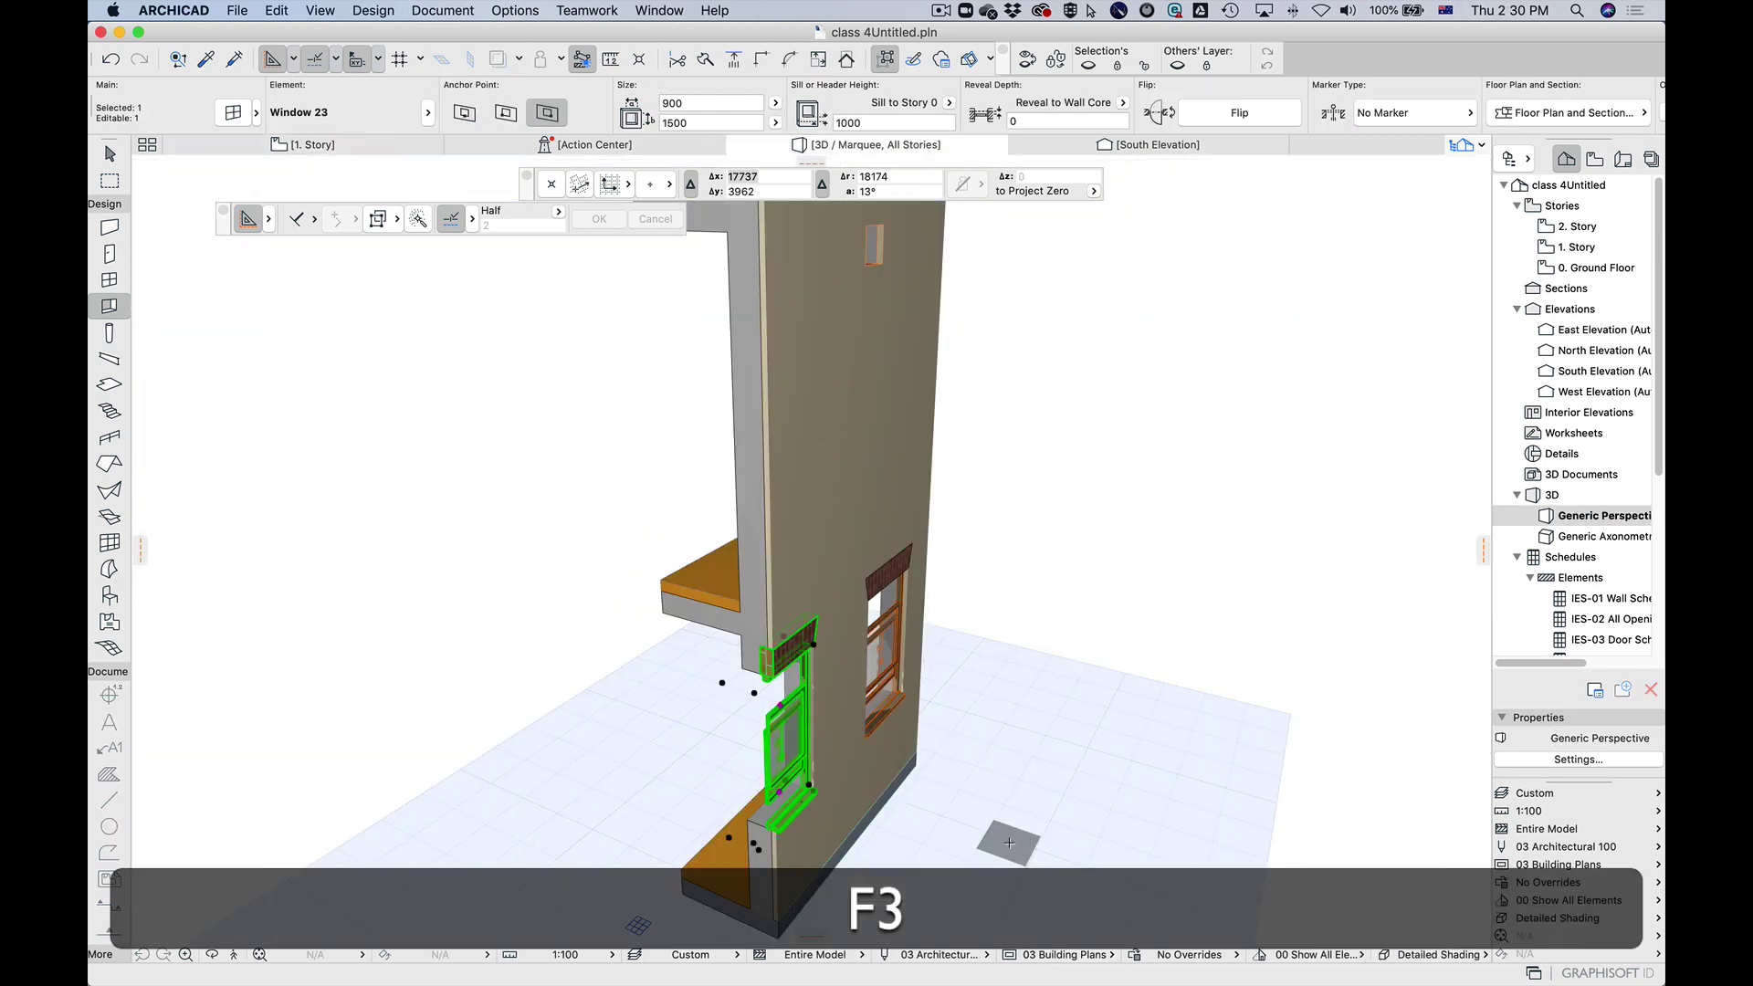
middle_click_drag(1074, 426, 959, 587, "shift")
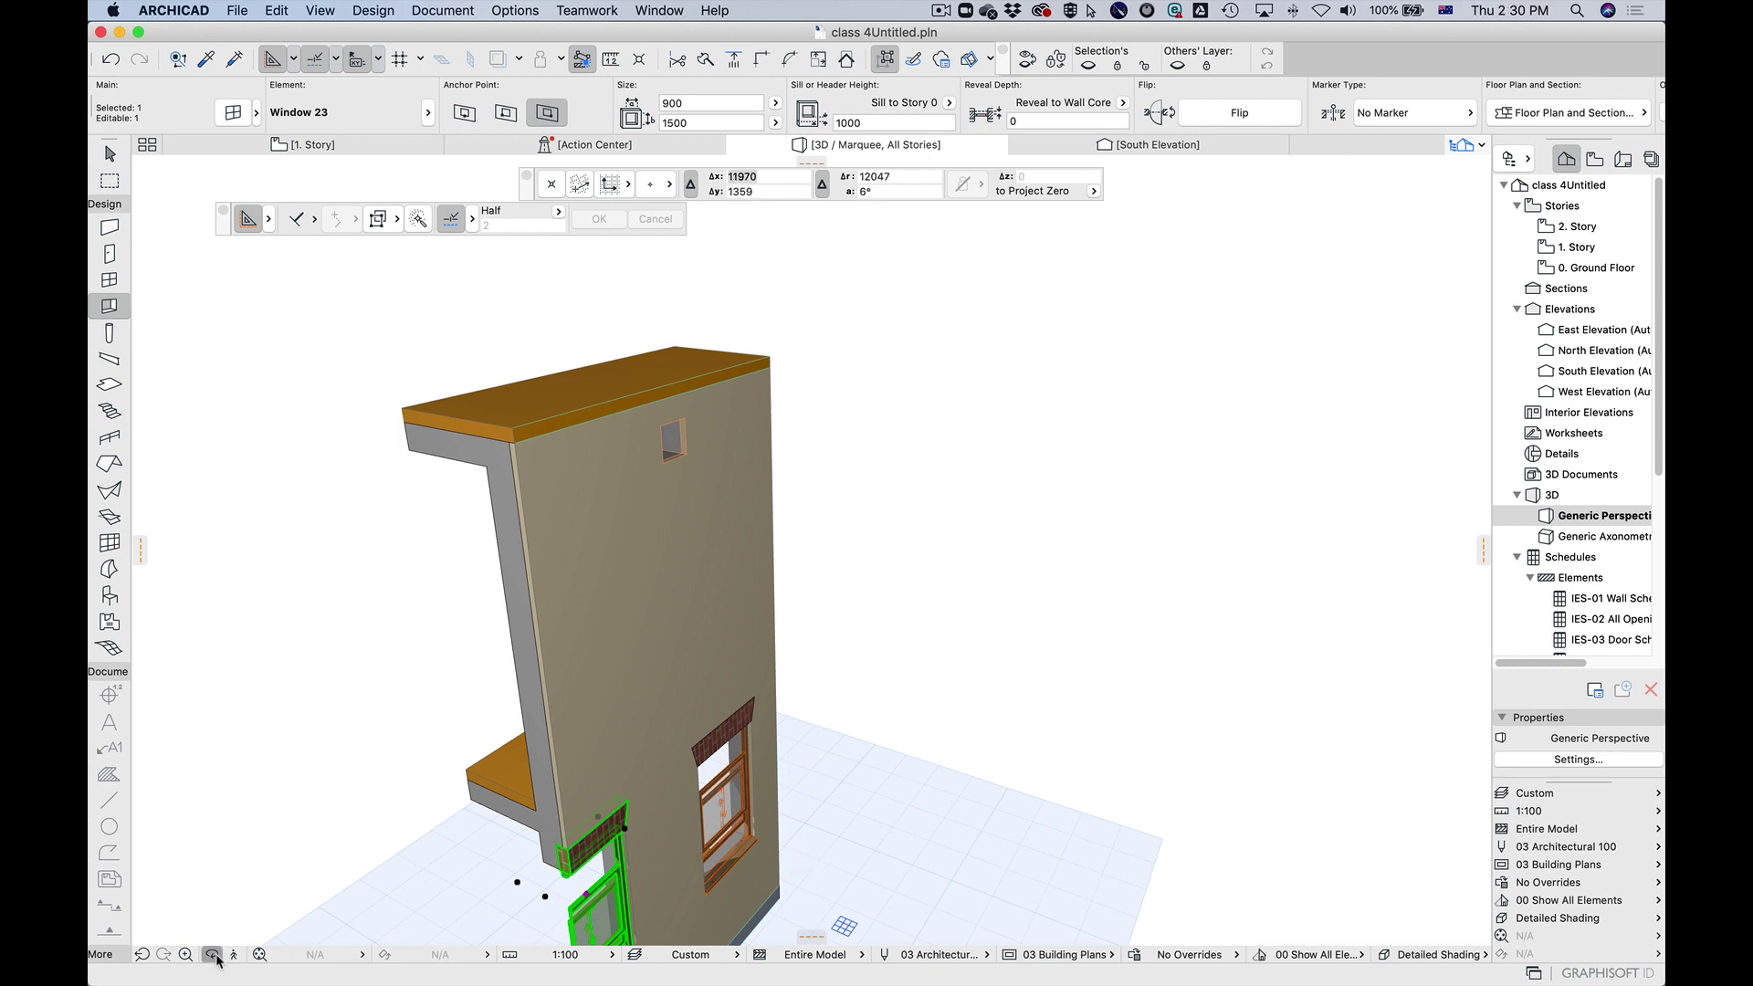
middle_click_drag(509, 868, 622, 591, "shift")
key("Escape")
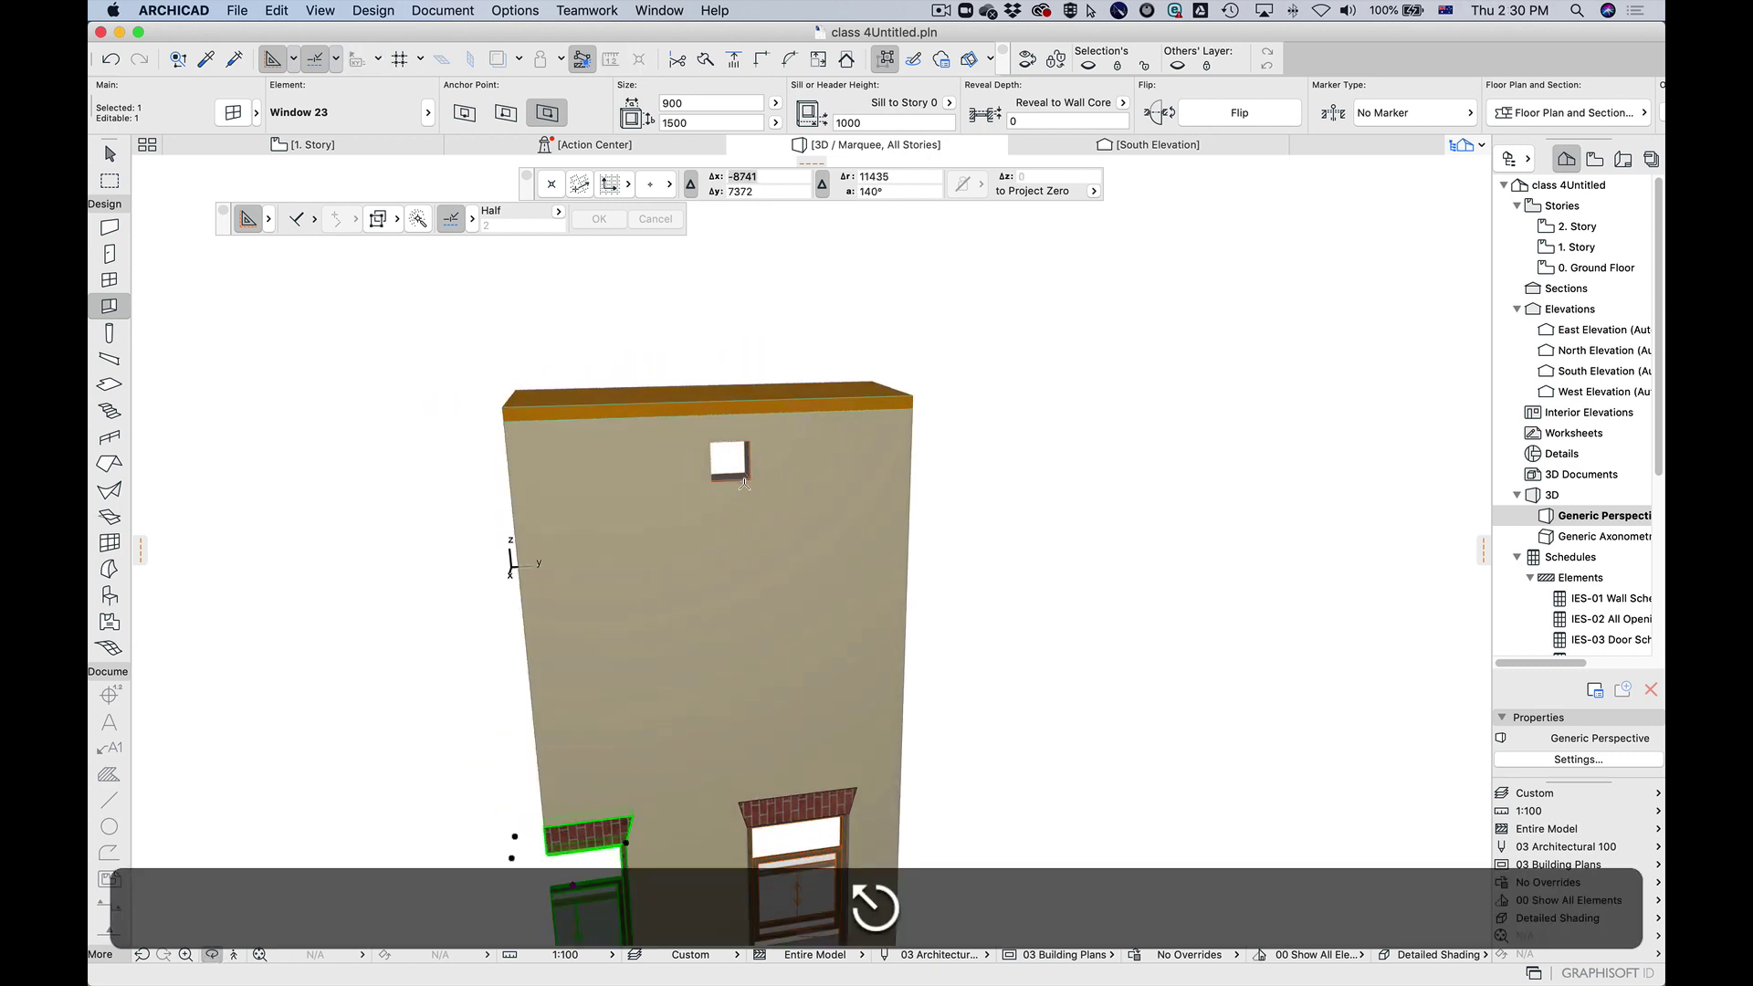
left_click(129, 153)
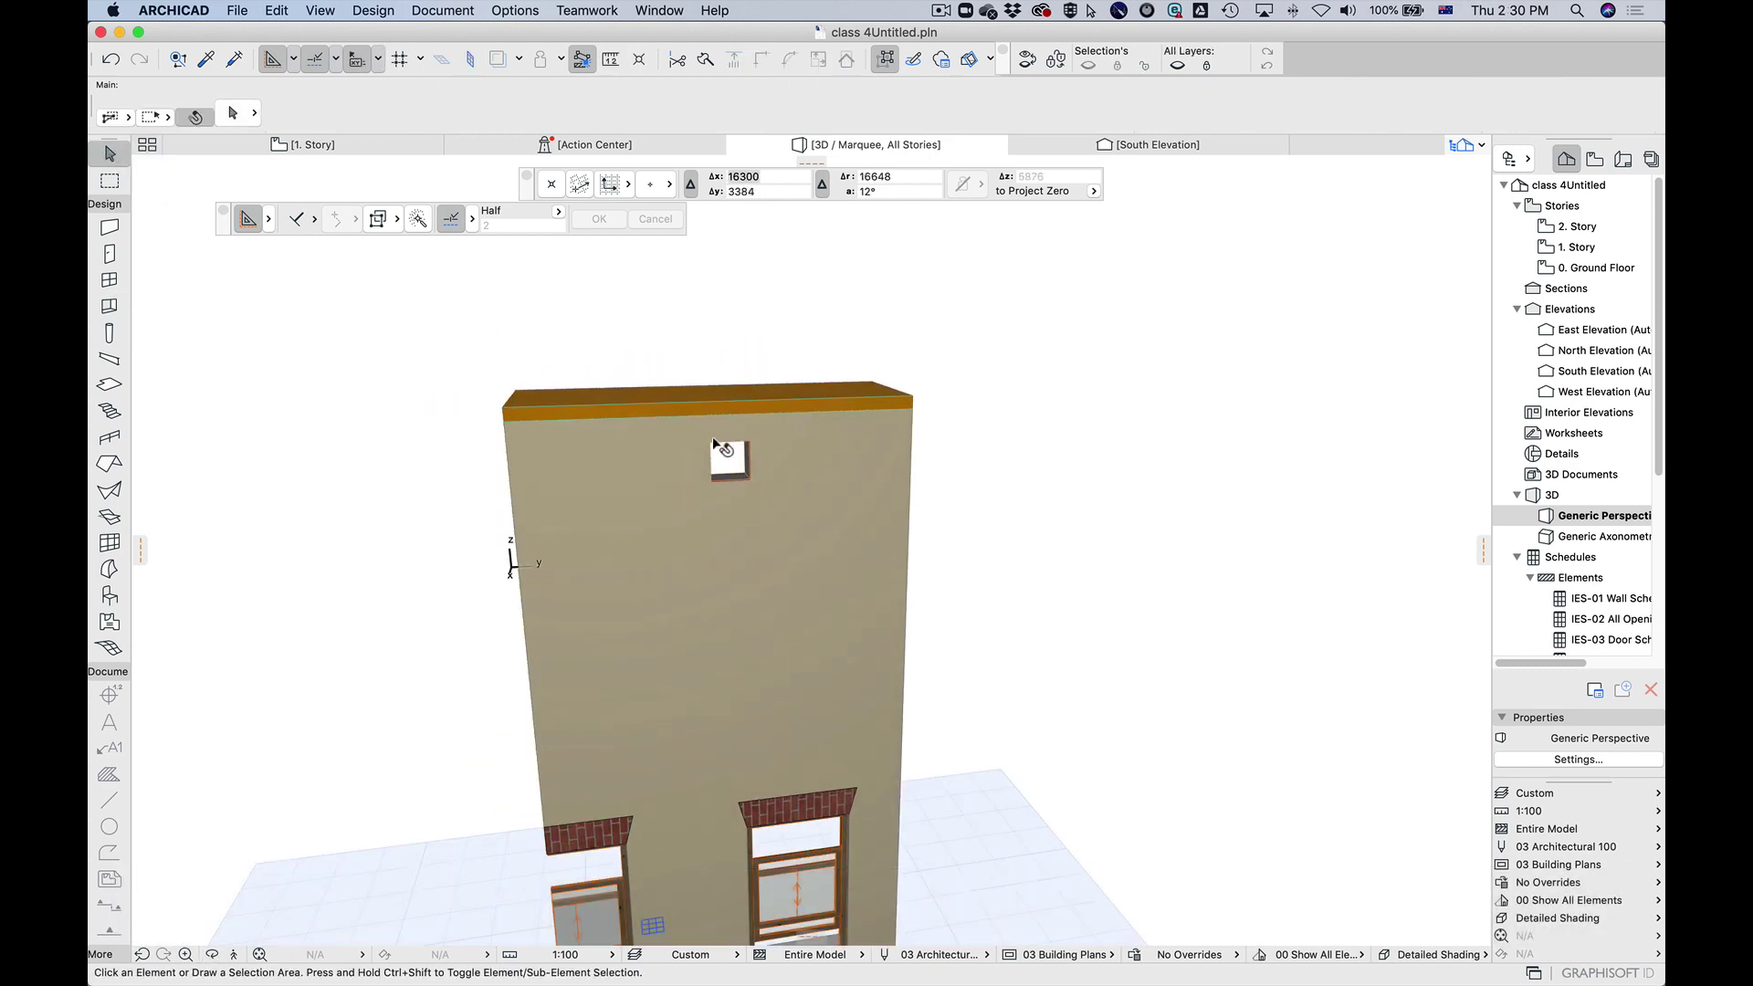
left_click(715, 480)
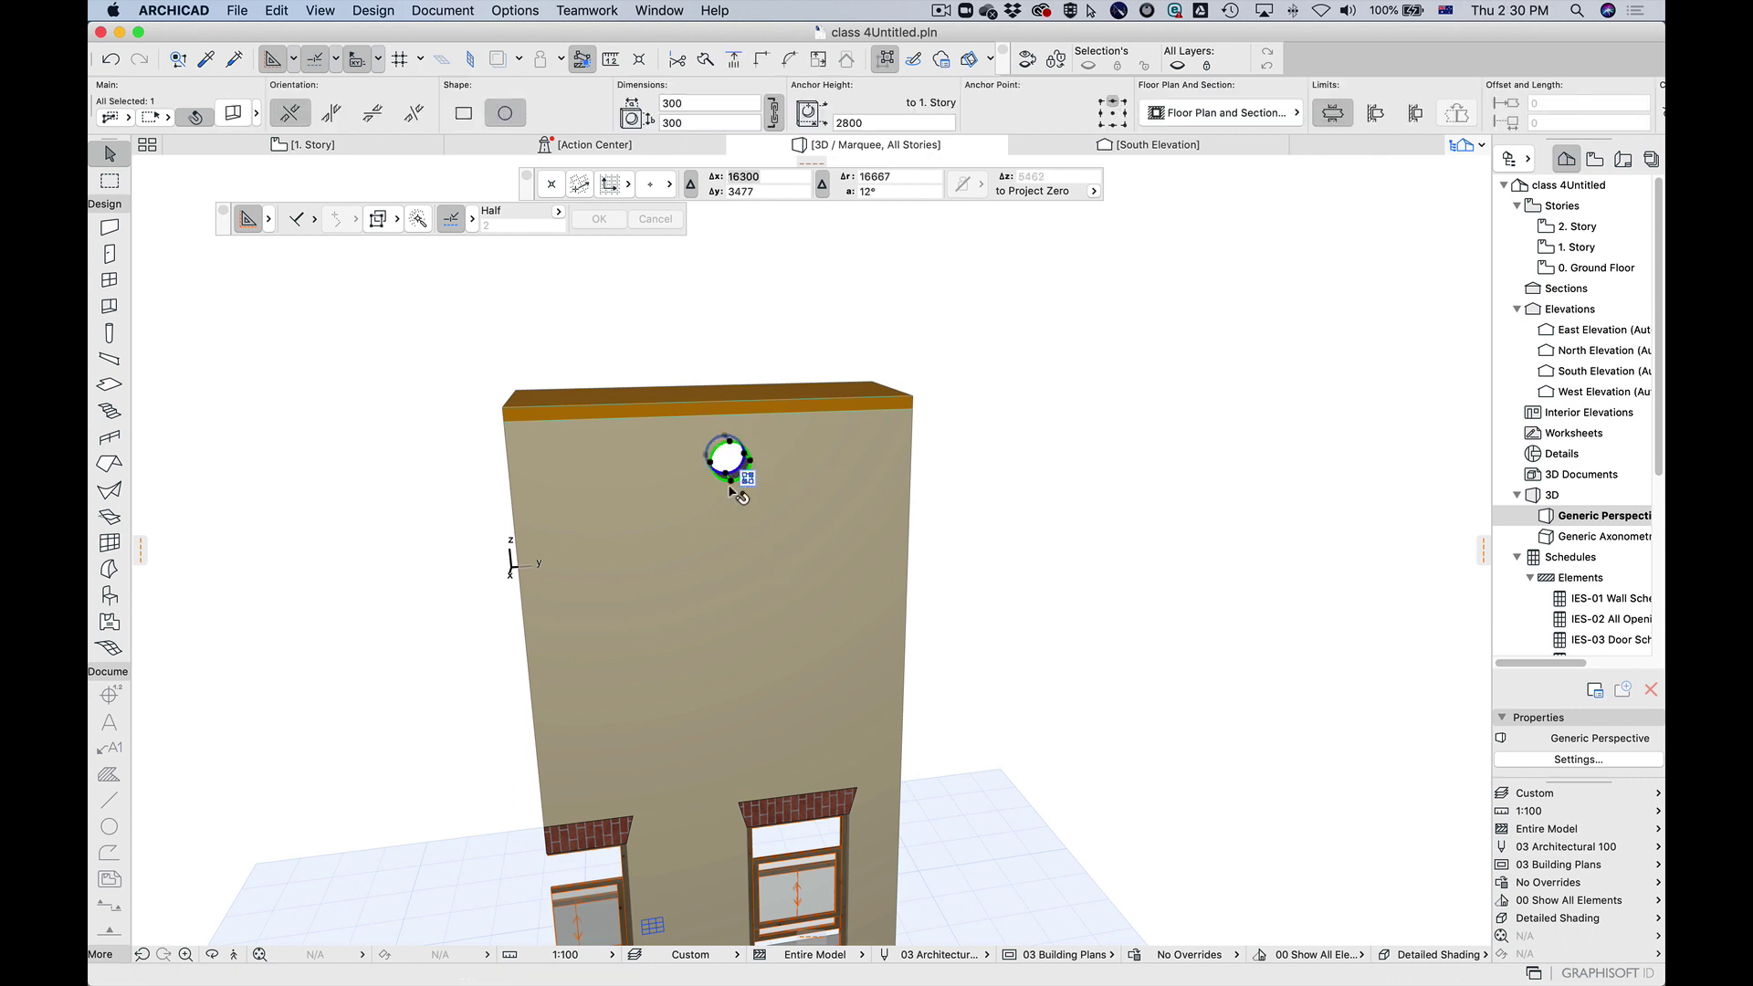
Step: Try stretching the circular opening vertically to a height of about 7163, and undo the stretch
left_click(734, 485)
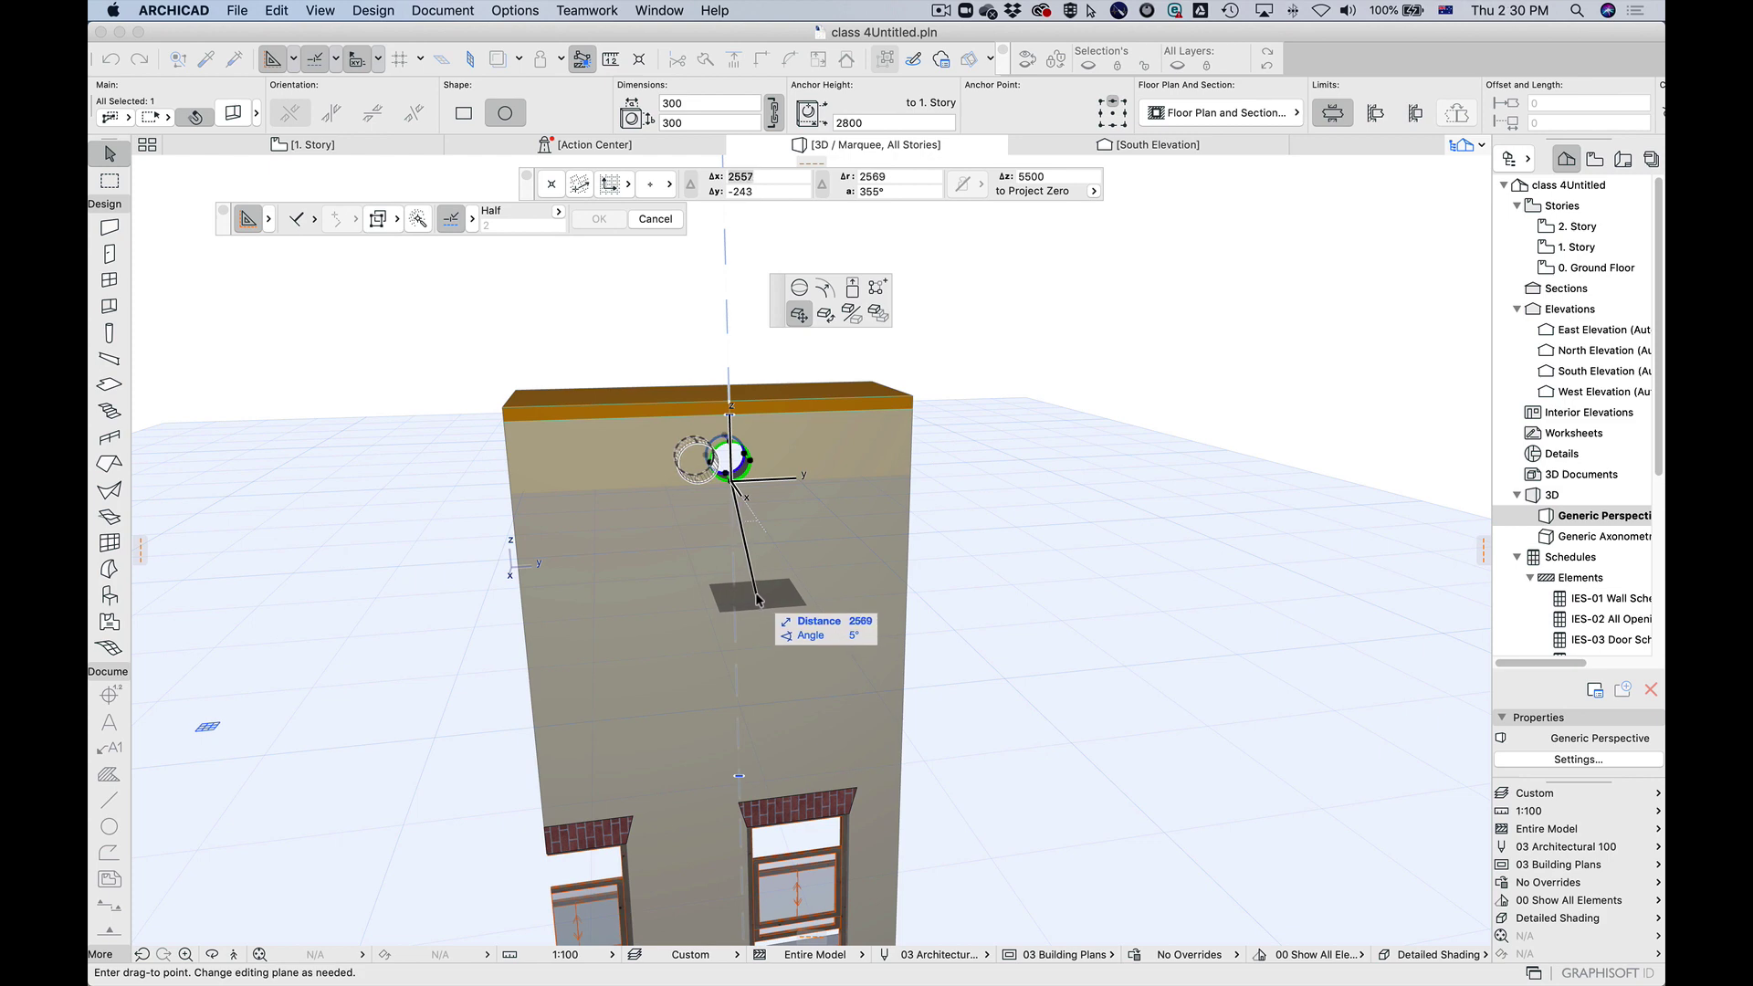
left_click(852, 287)
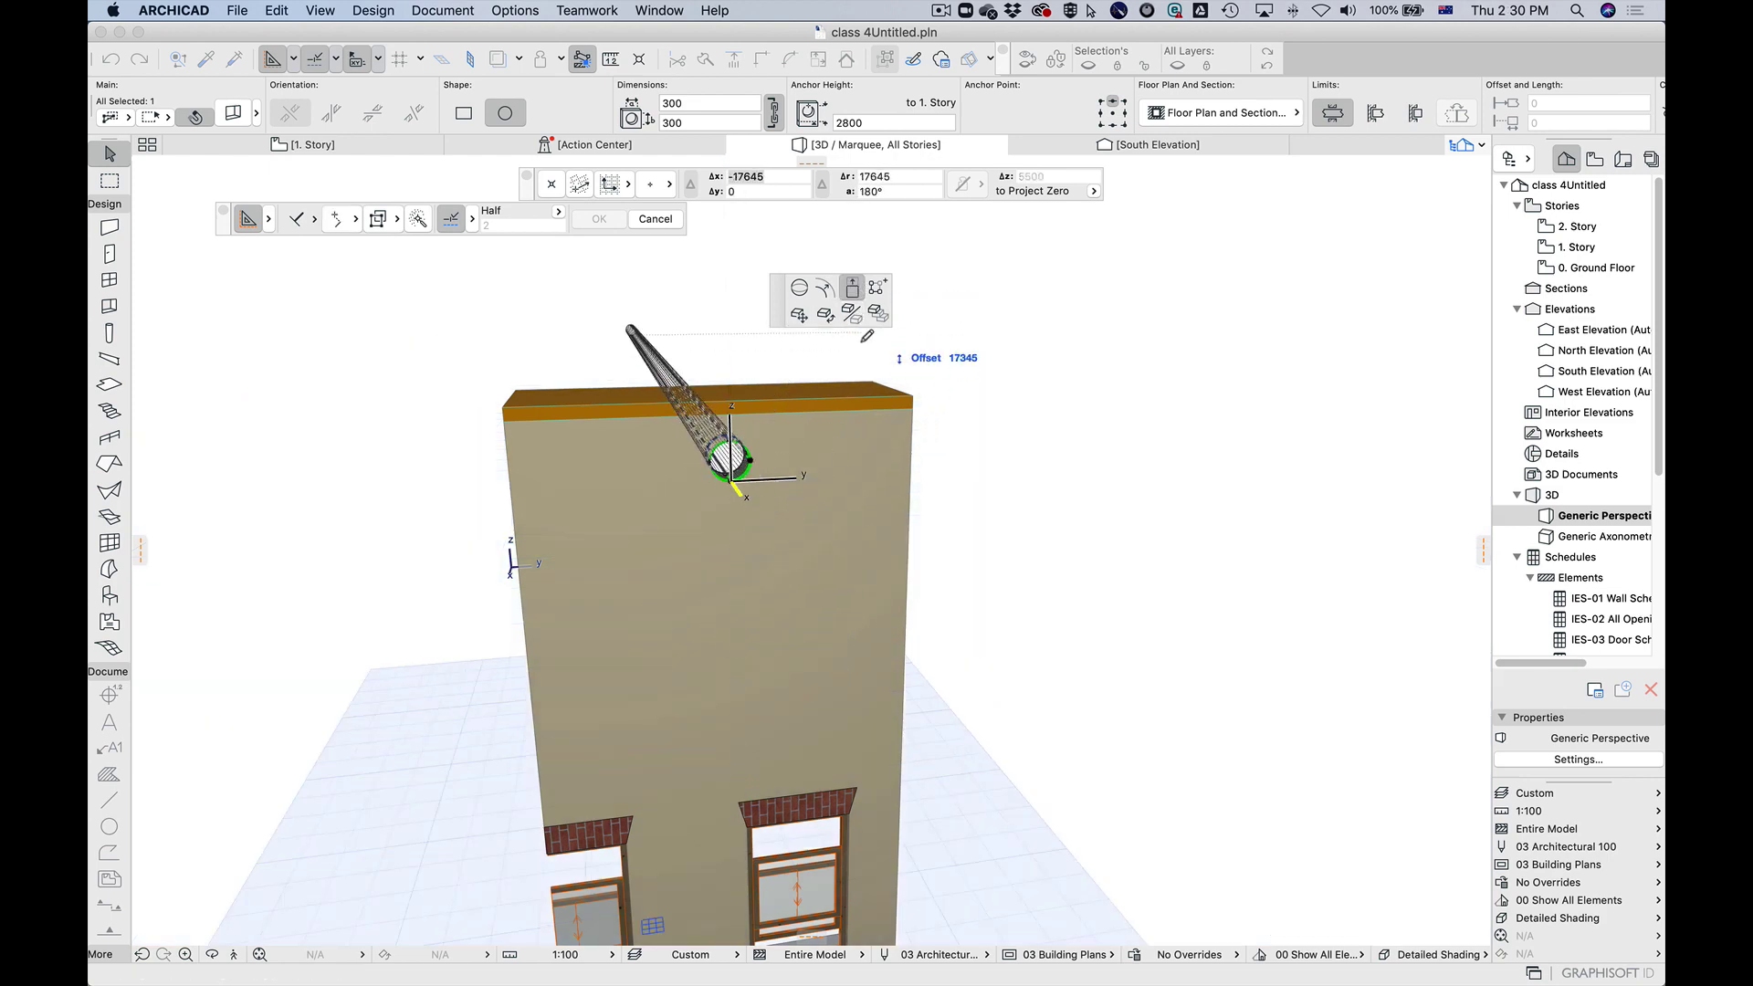
left_click(799, 315)
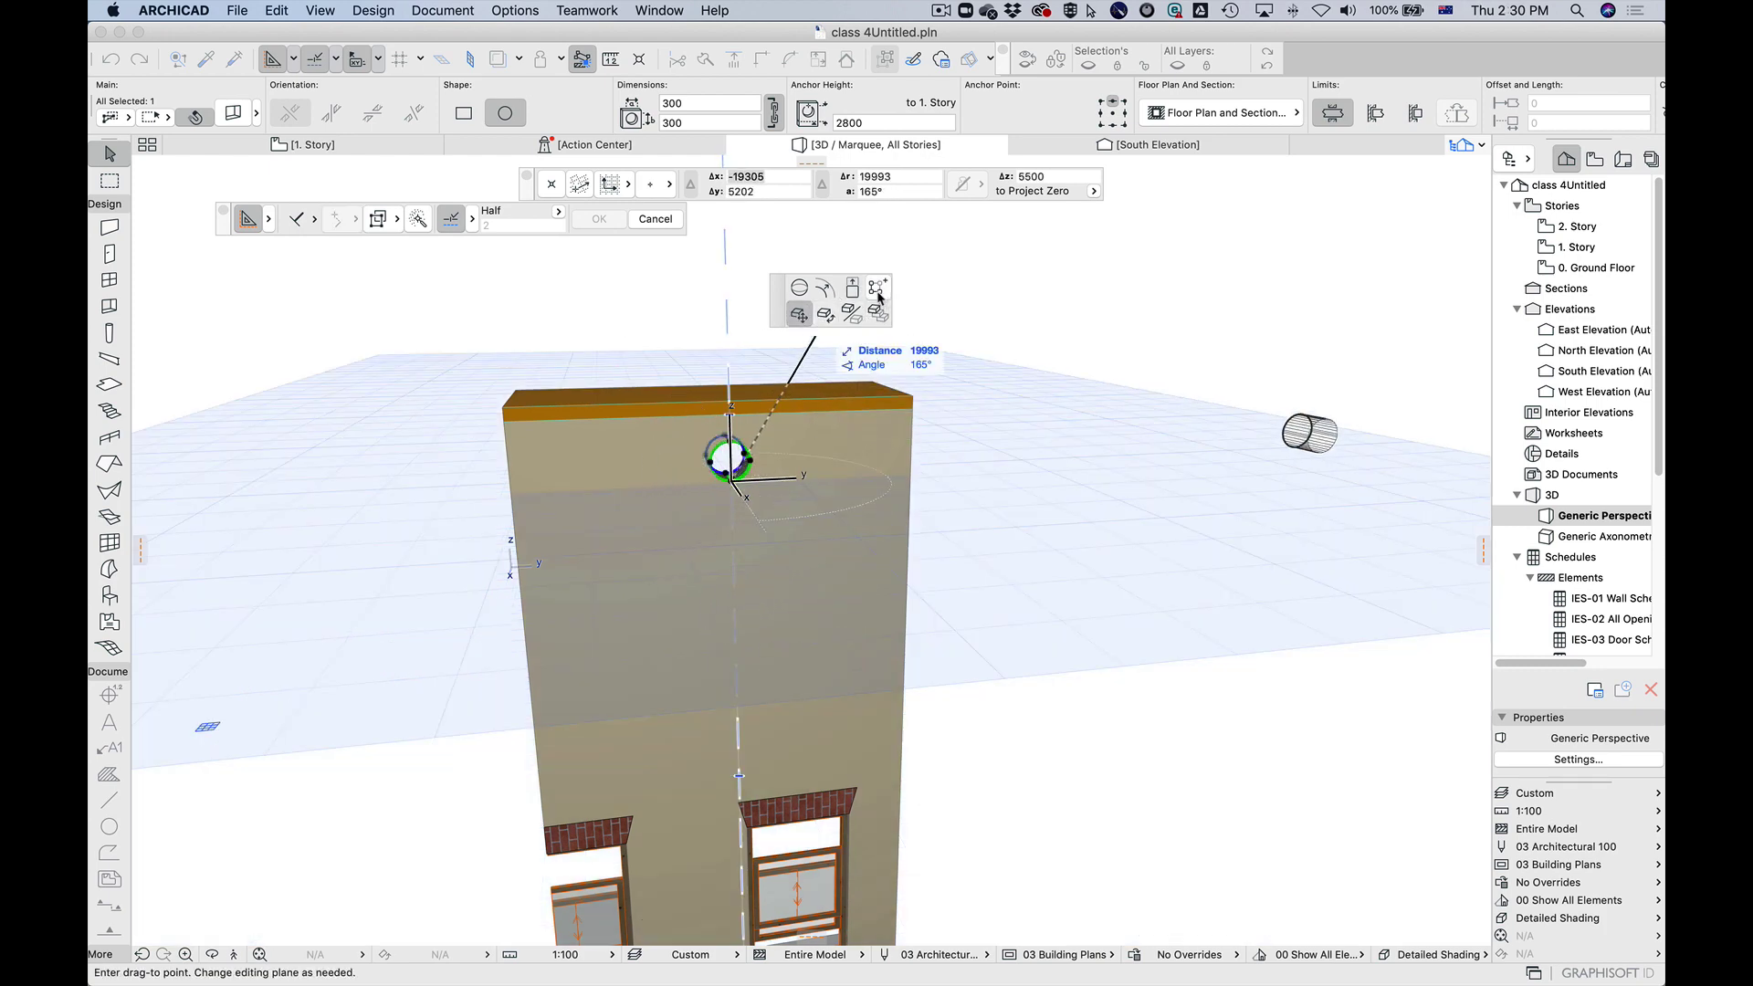
left_click(799, 288)
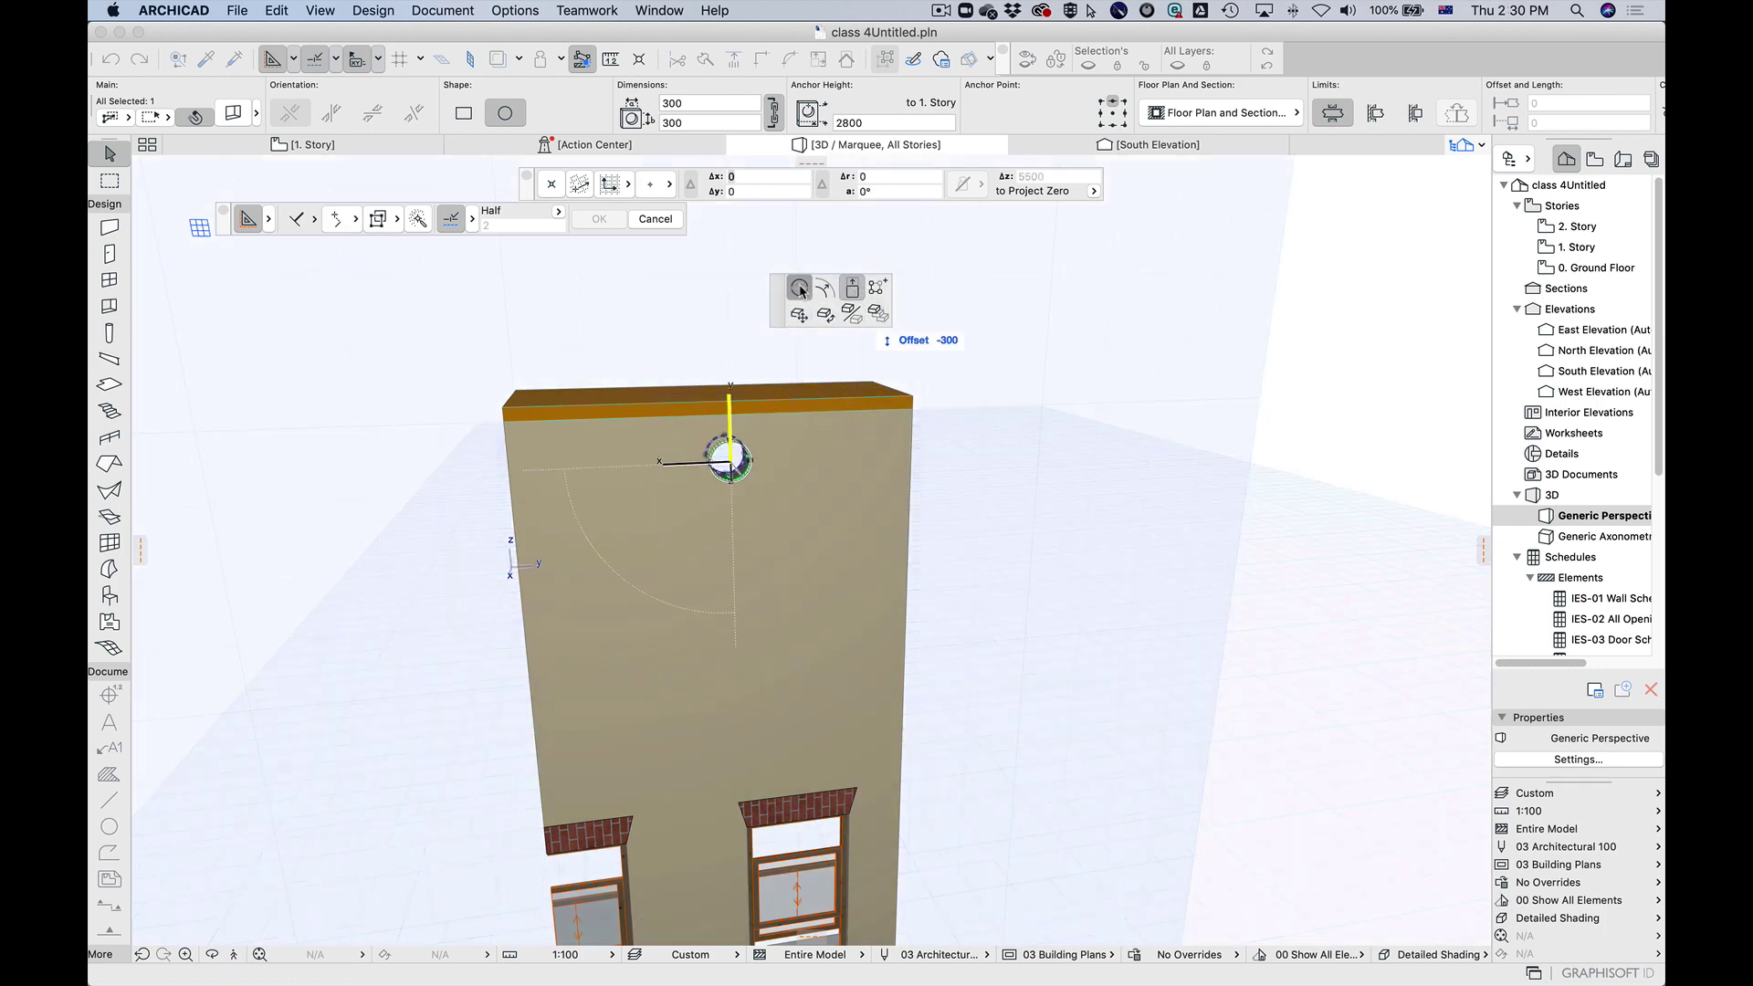
left_click(771, 680)
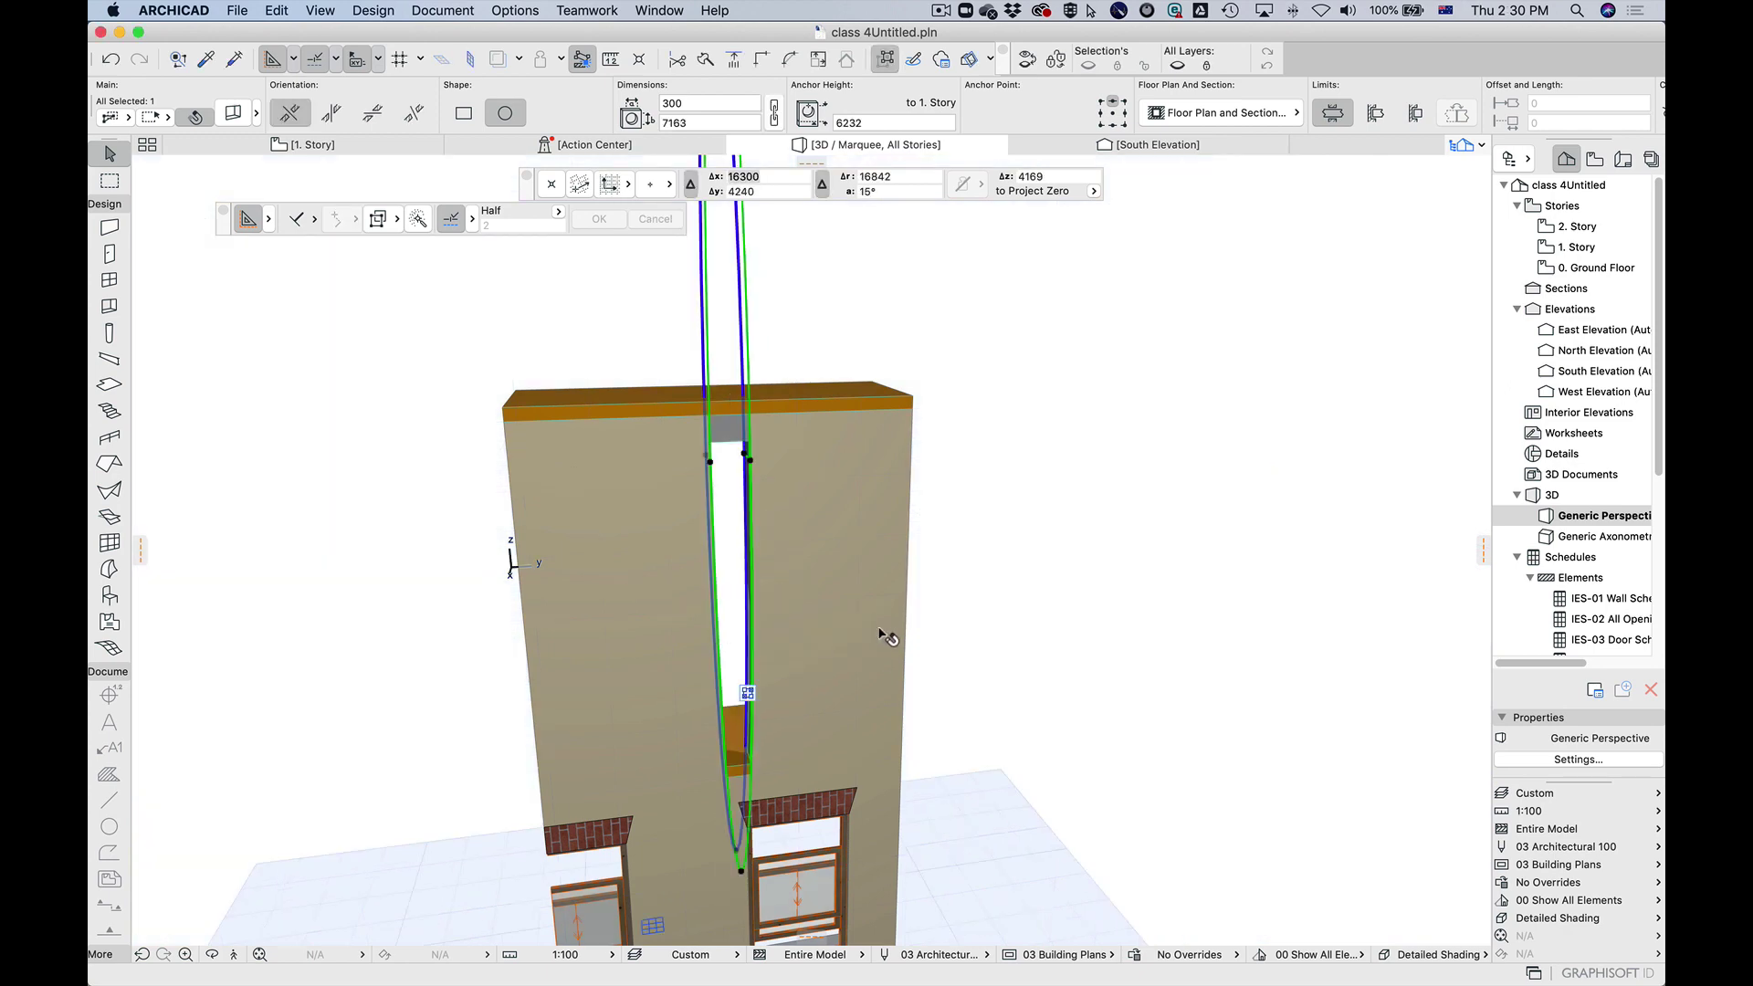
key("super+z")
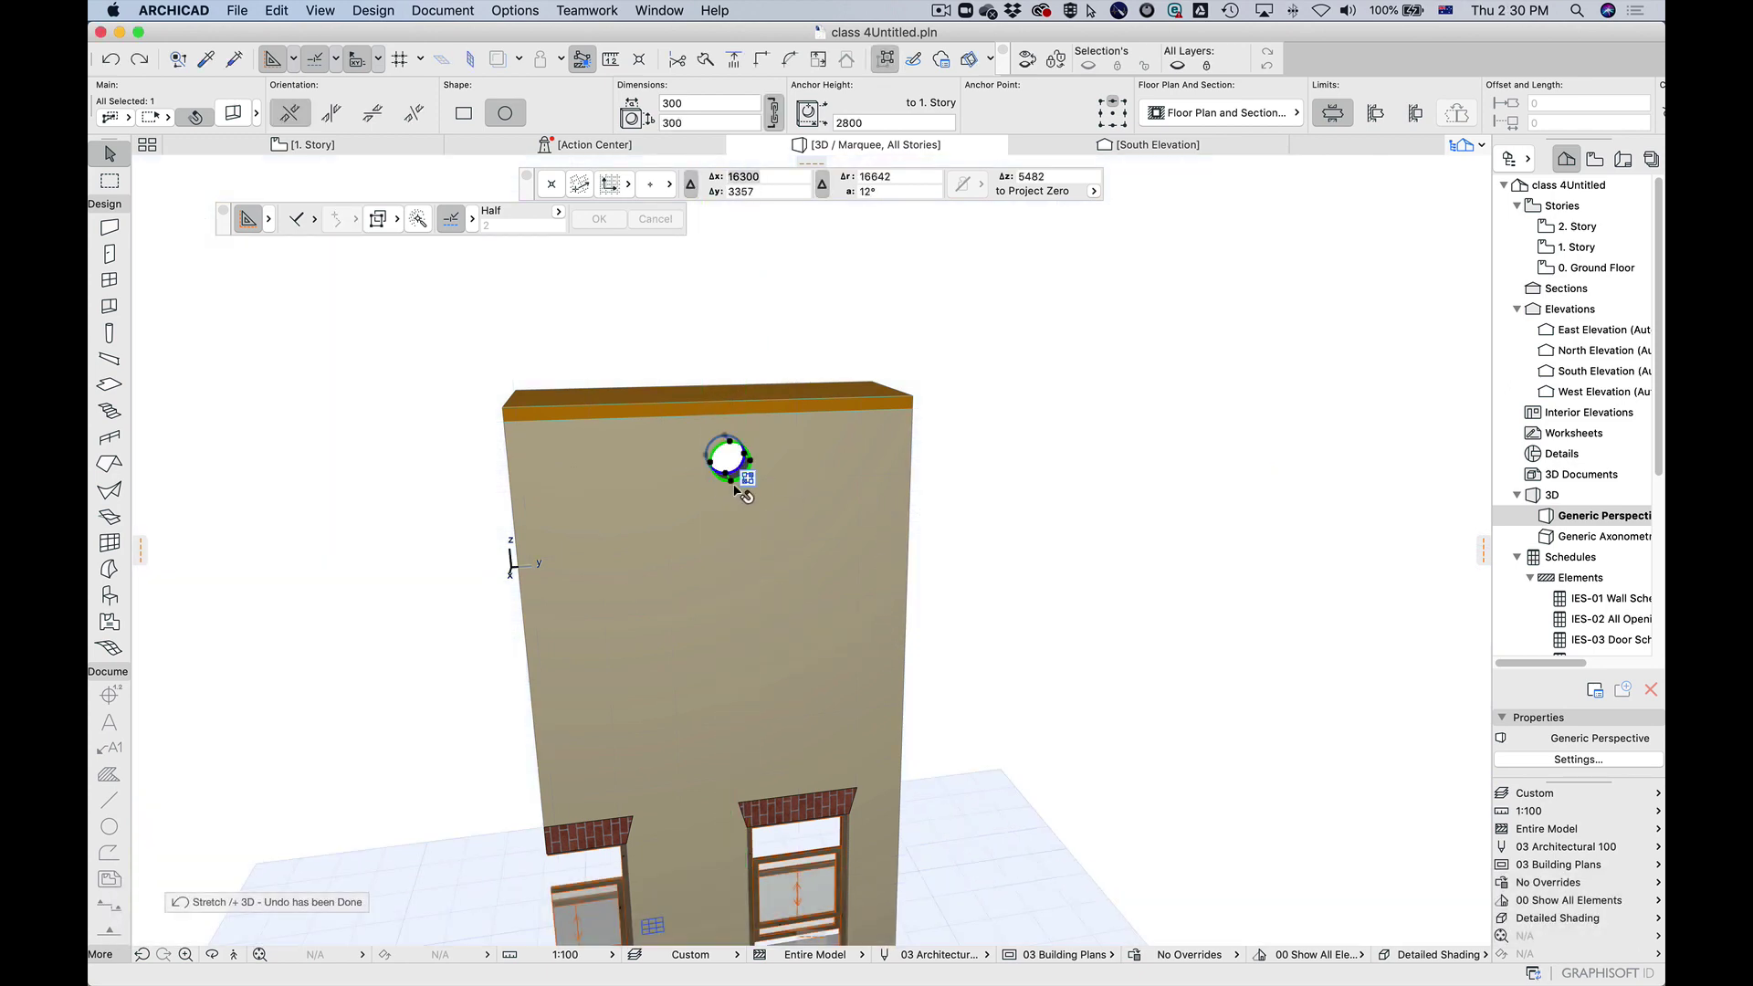
key("super+z")
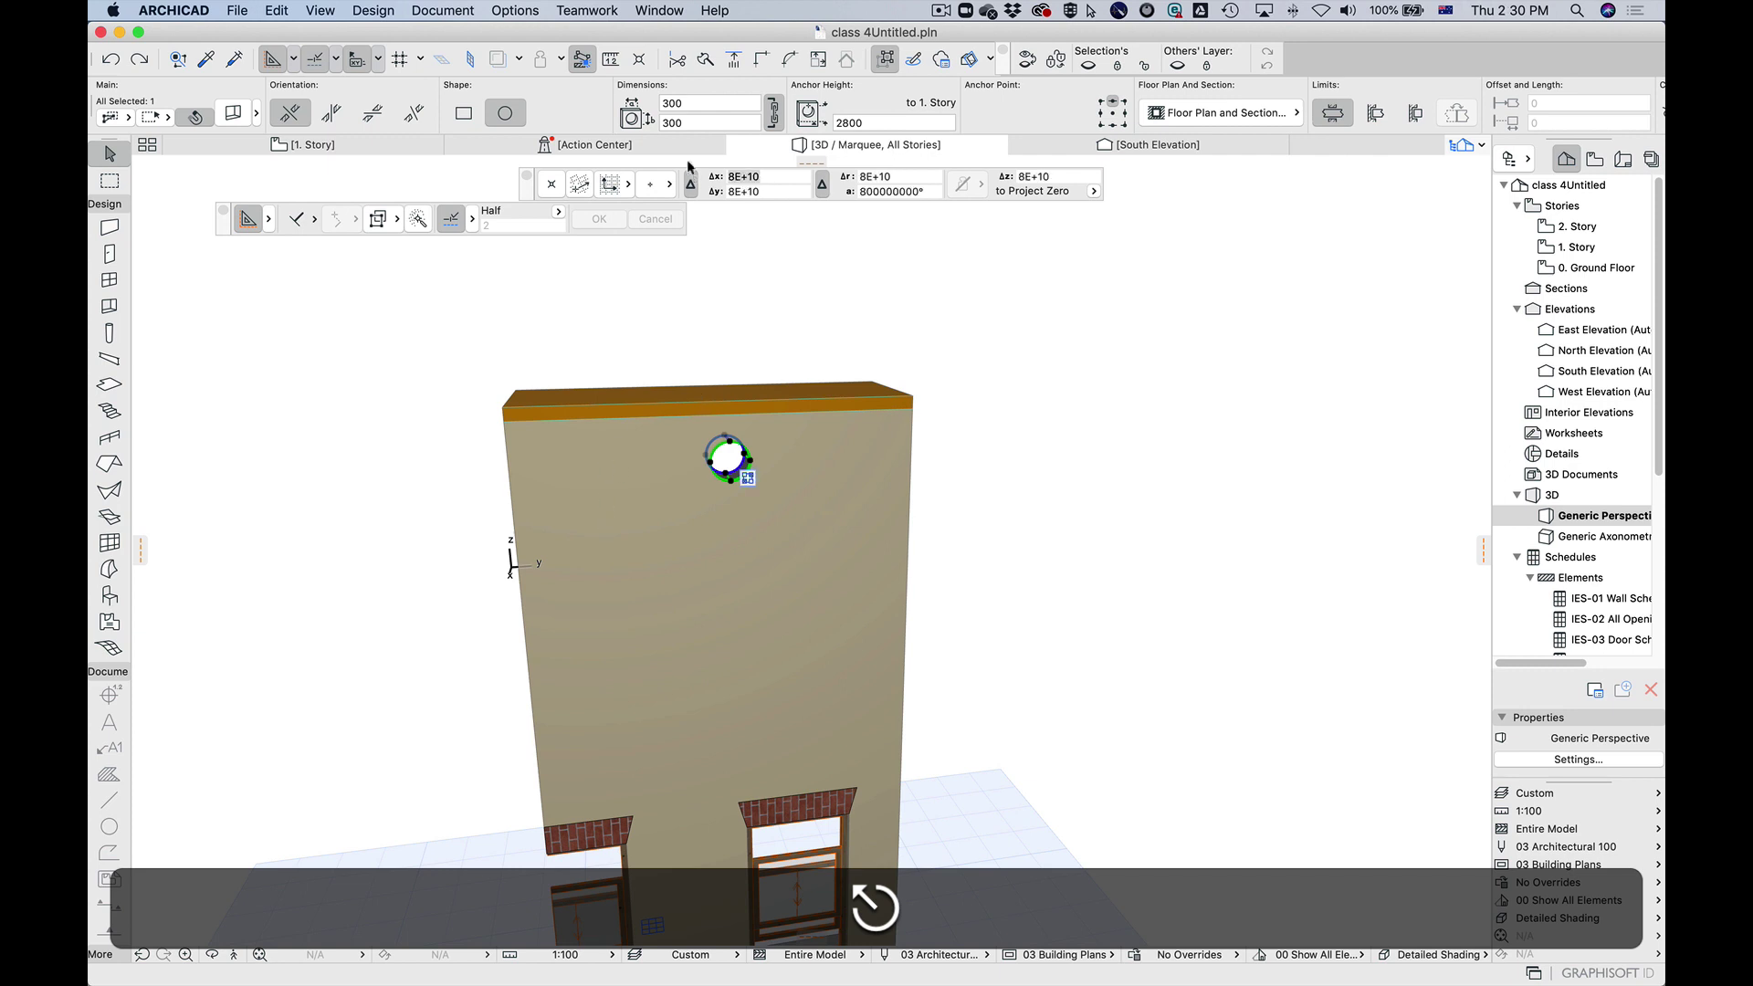
Step: Set the circular opening's anchor height to 1000 relative to 1. Story
left_click(877, 117)
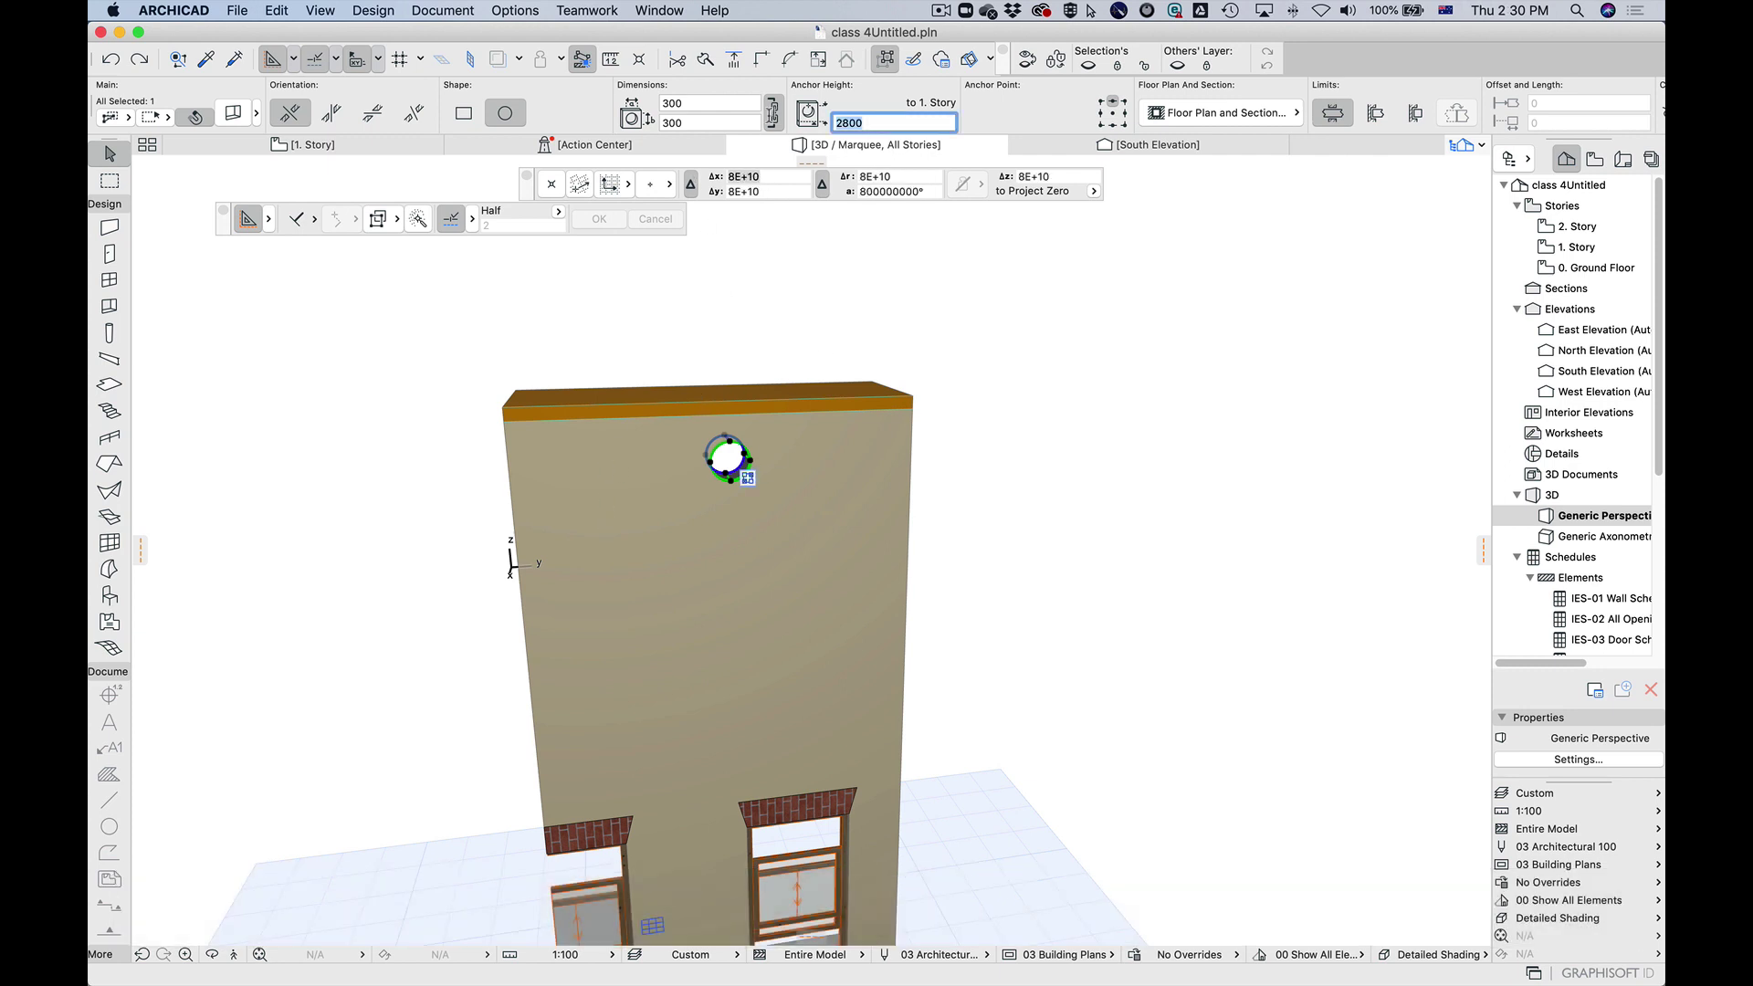
type("100")
key("Return")
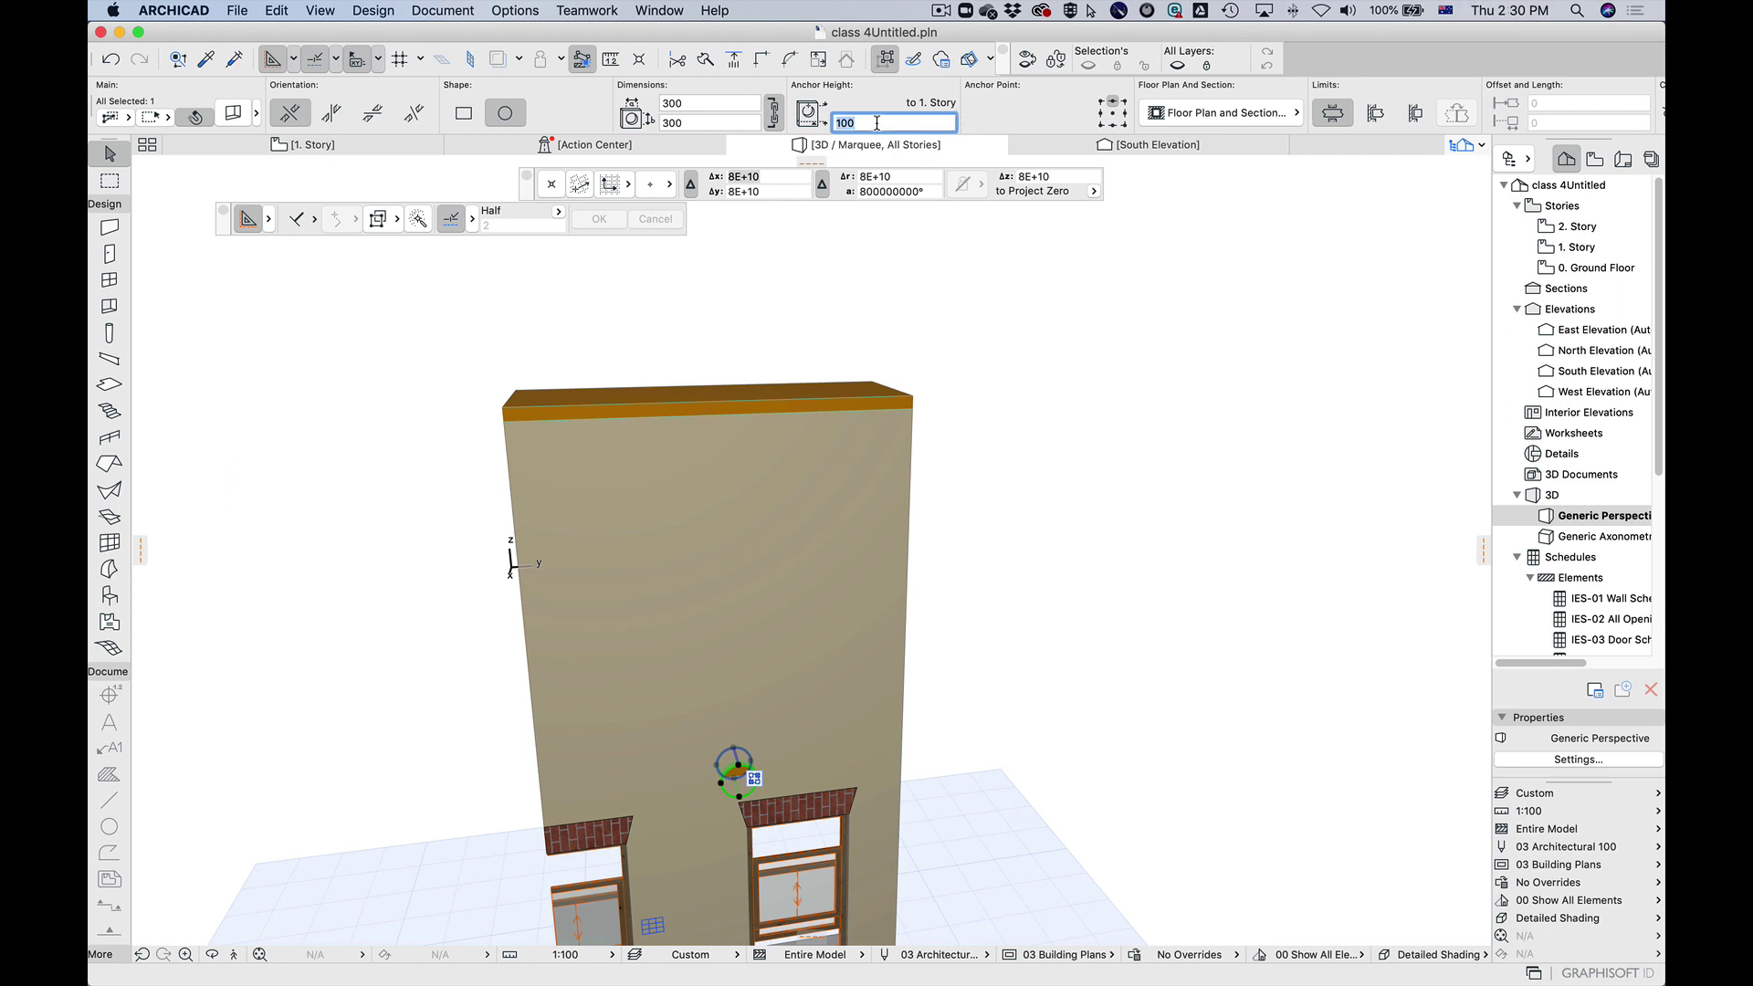
type("0")
key("Return")
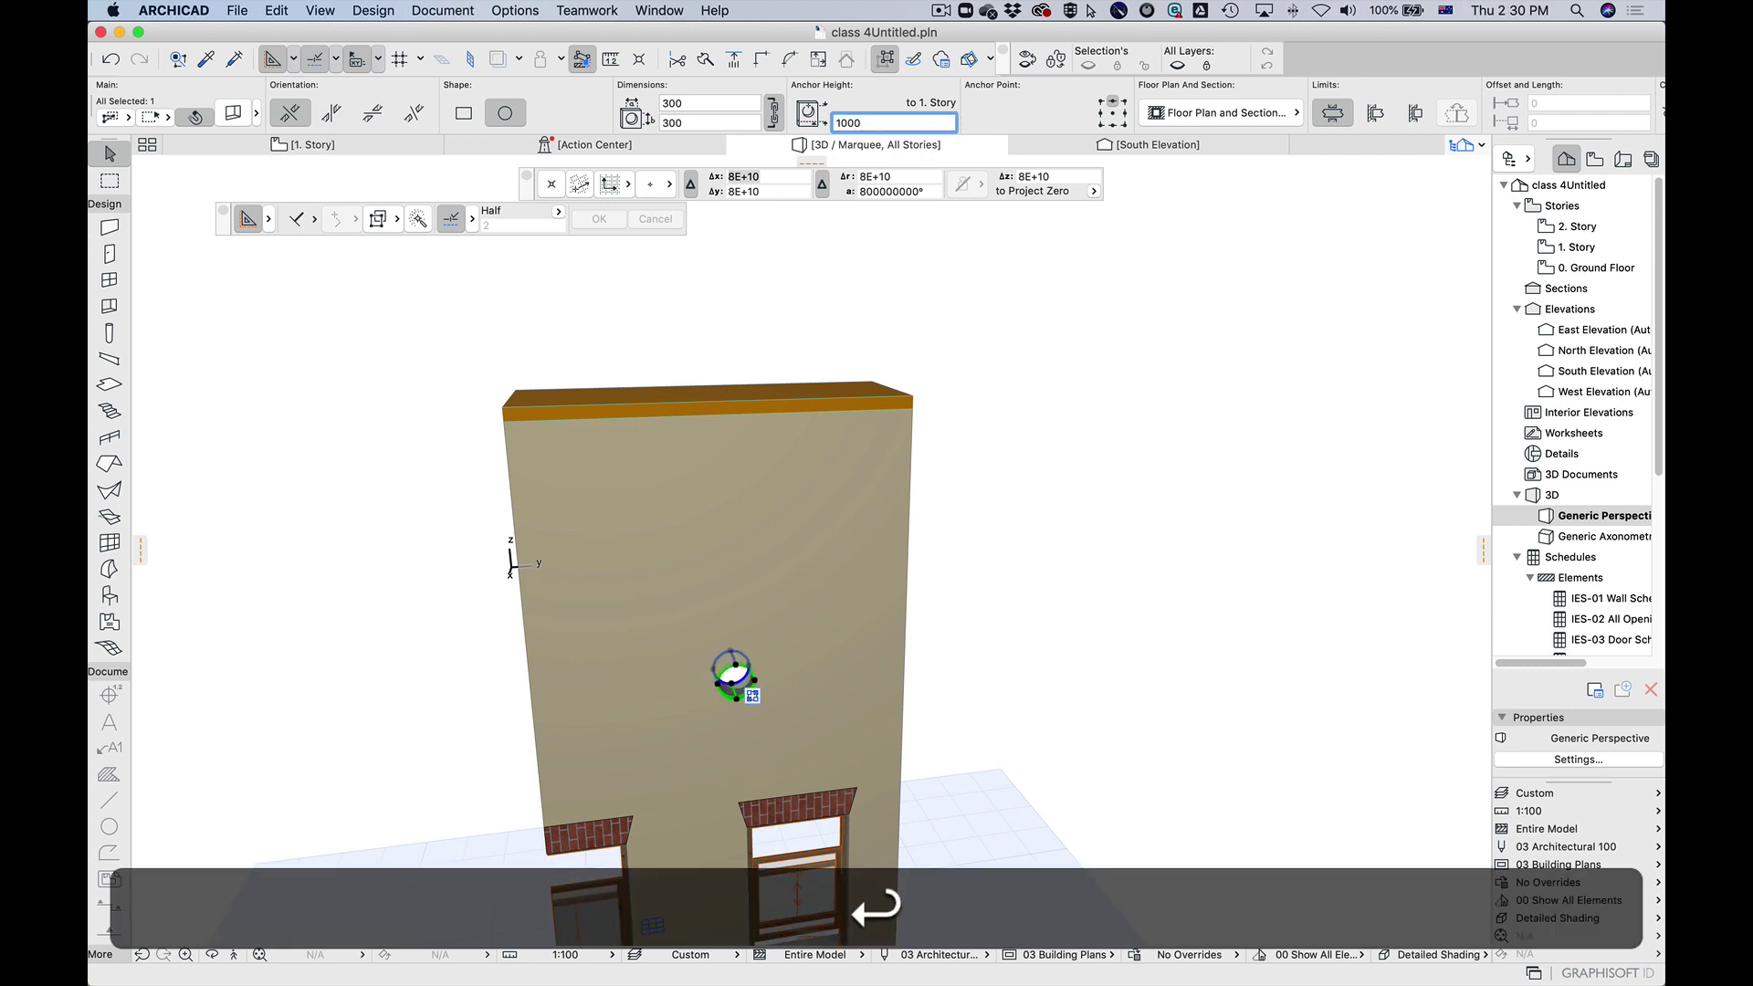
Step: Stretch the circular opening to about 1164 wide and 727 high, and link its dimensions to make a 1164 circle
left_click(736, 680)
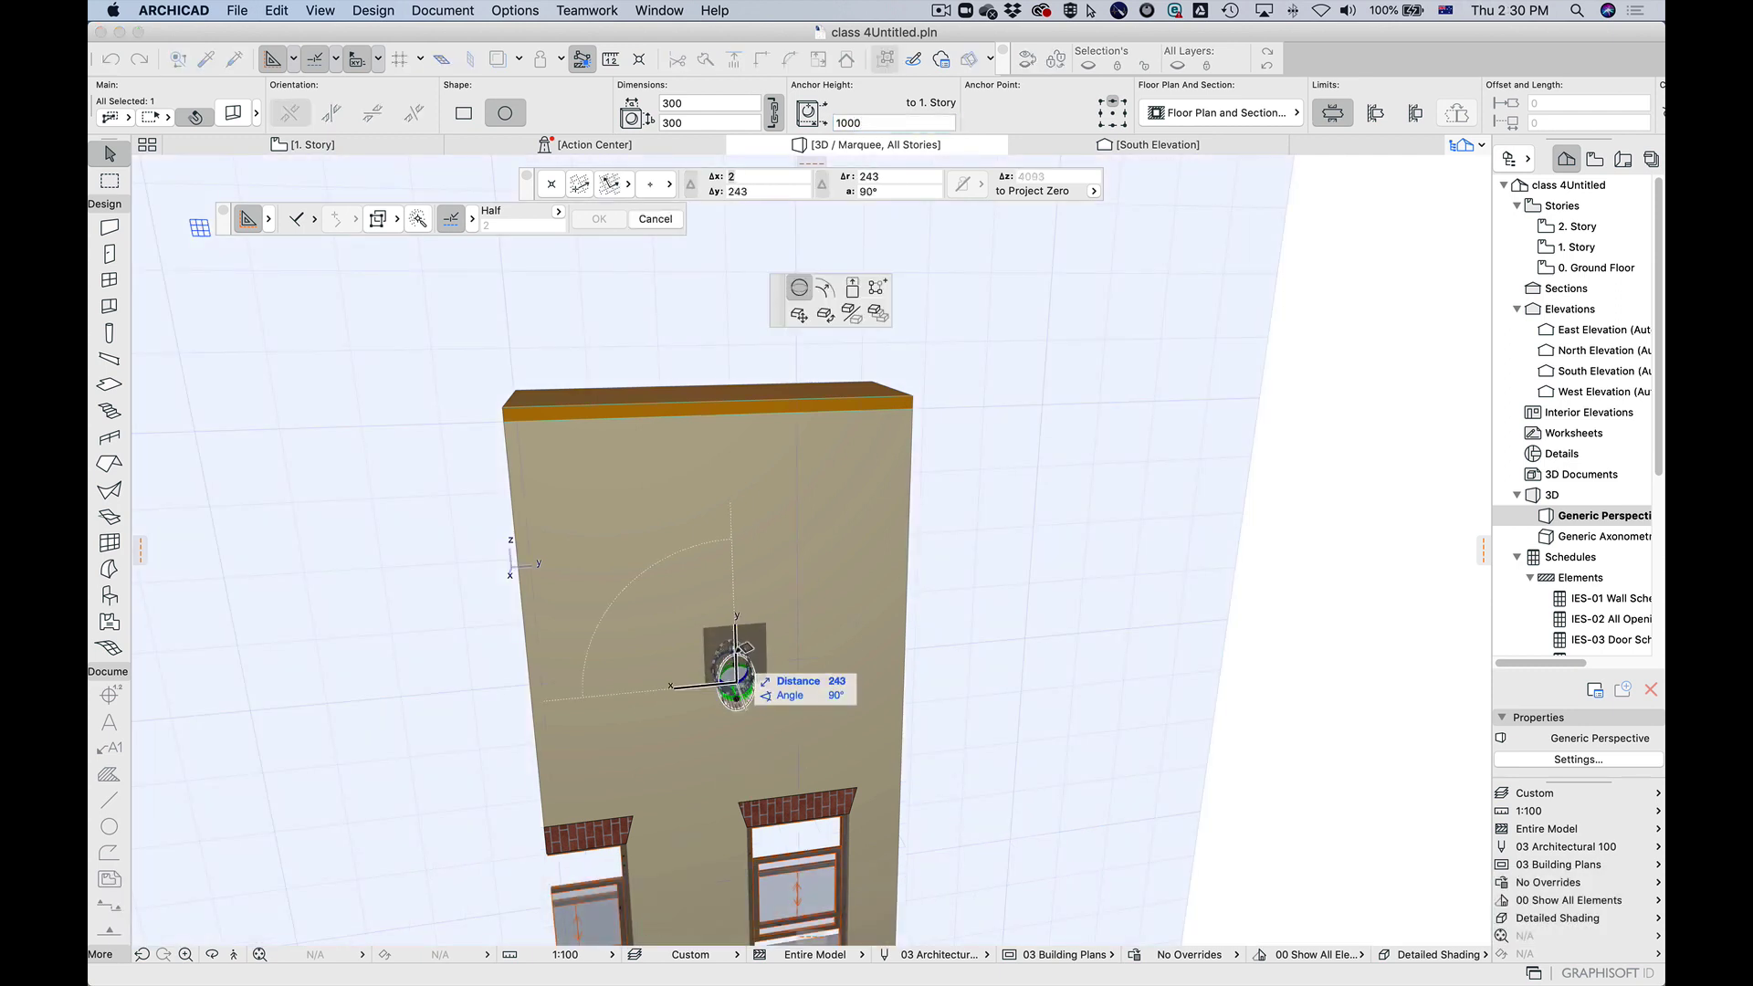
left_click(769, 680)
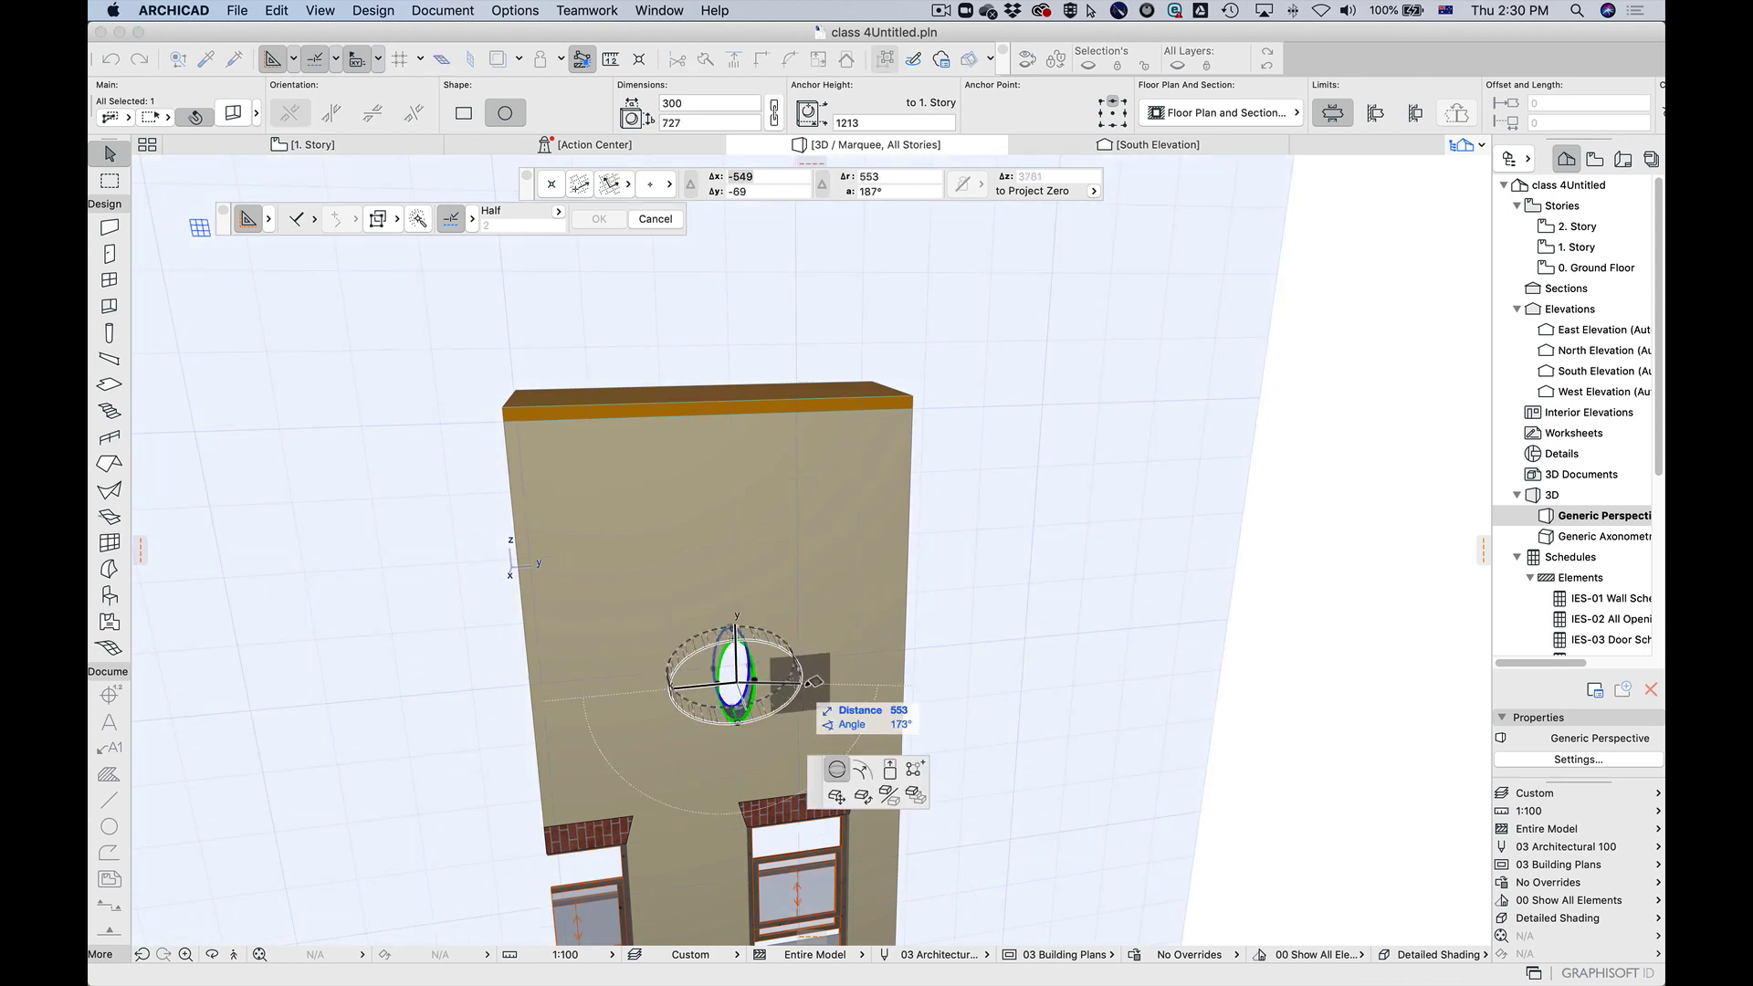
left_click(765, 678)
left_click(807, 675)
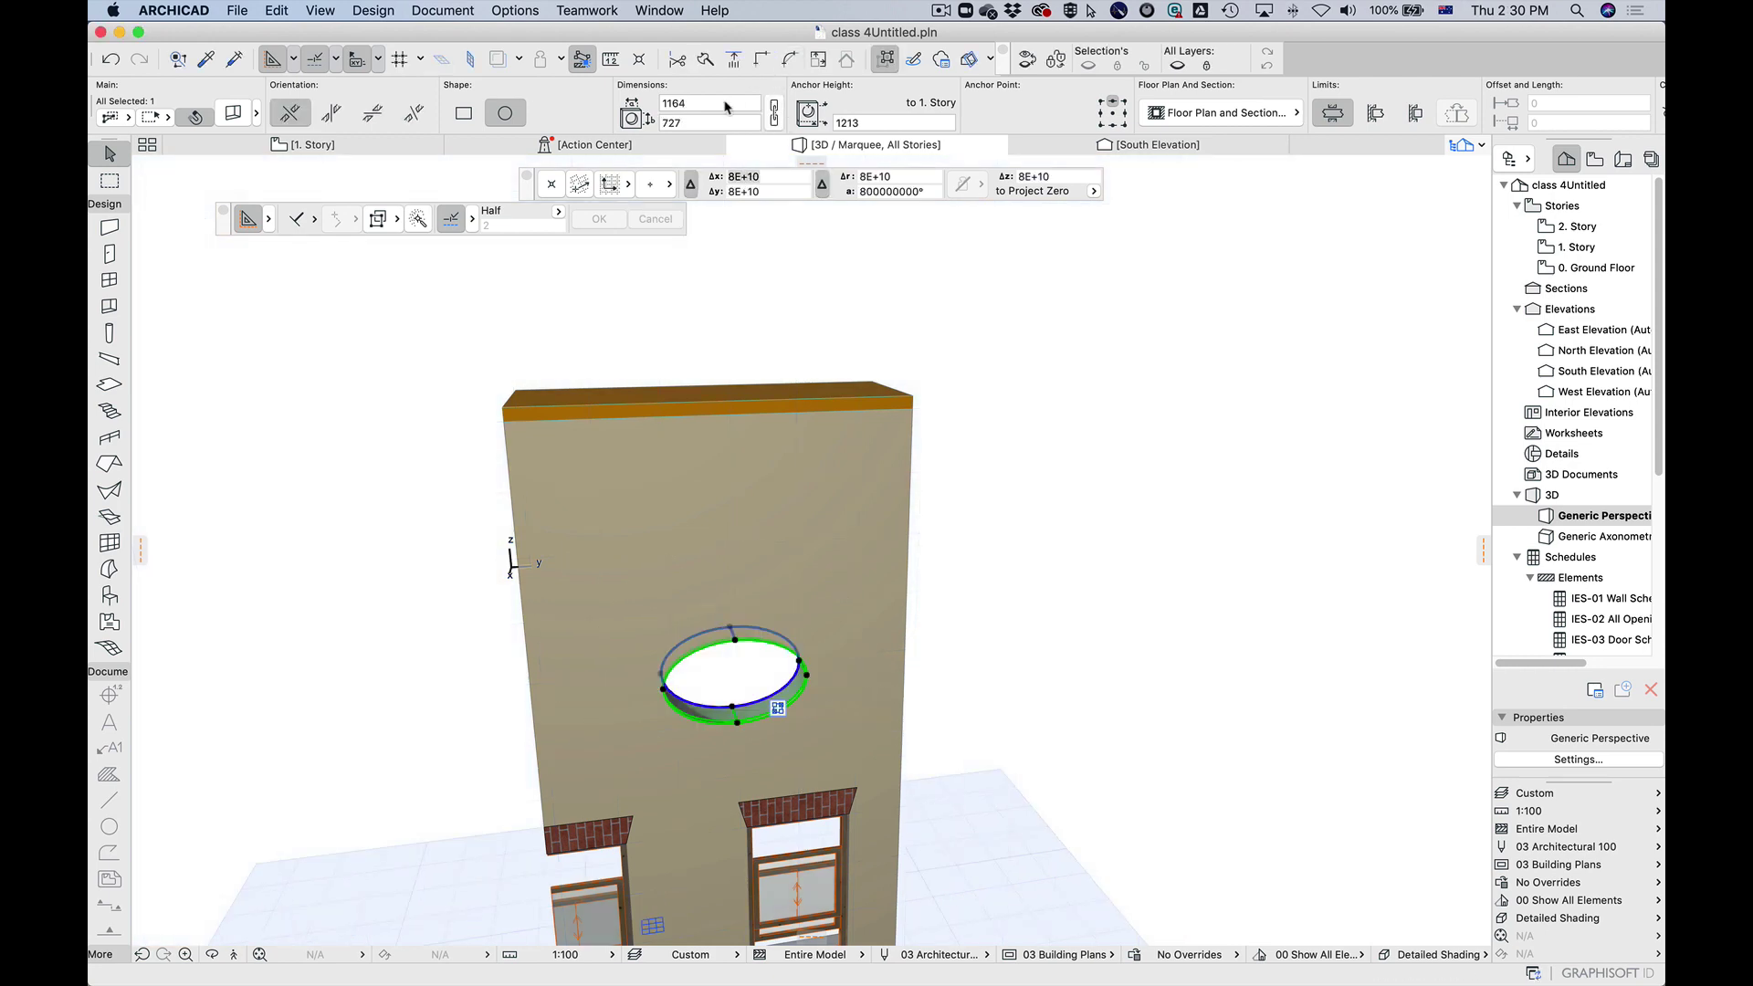
left_click(774, 113)
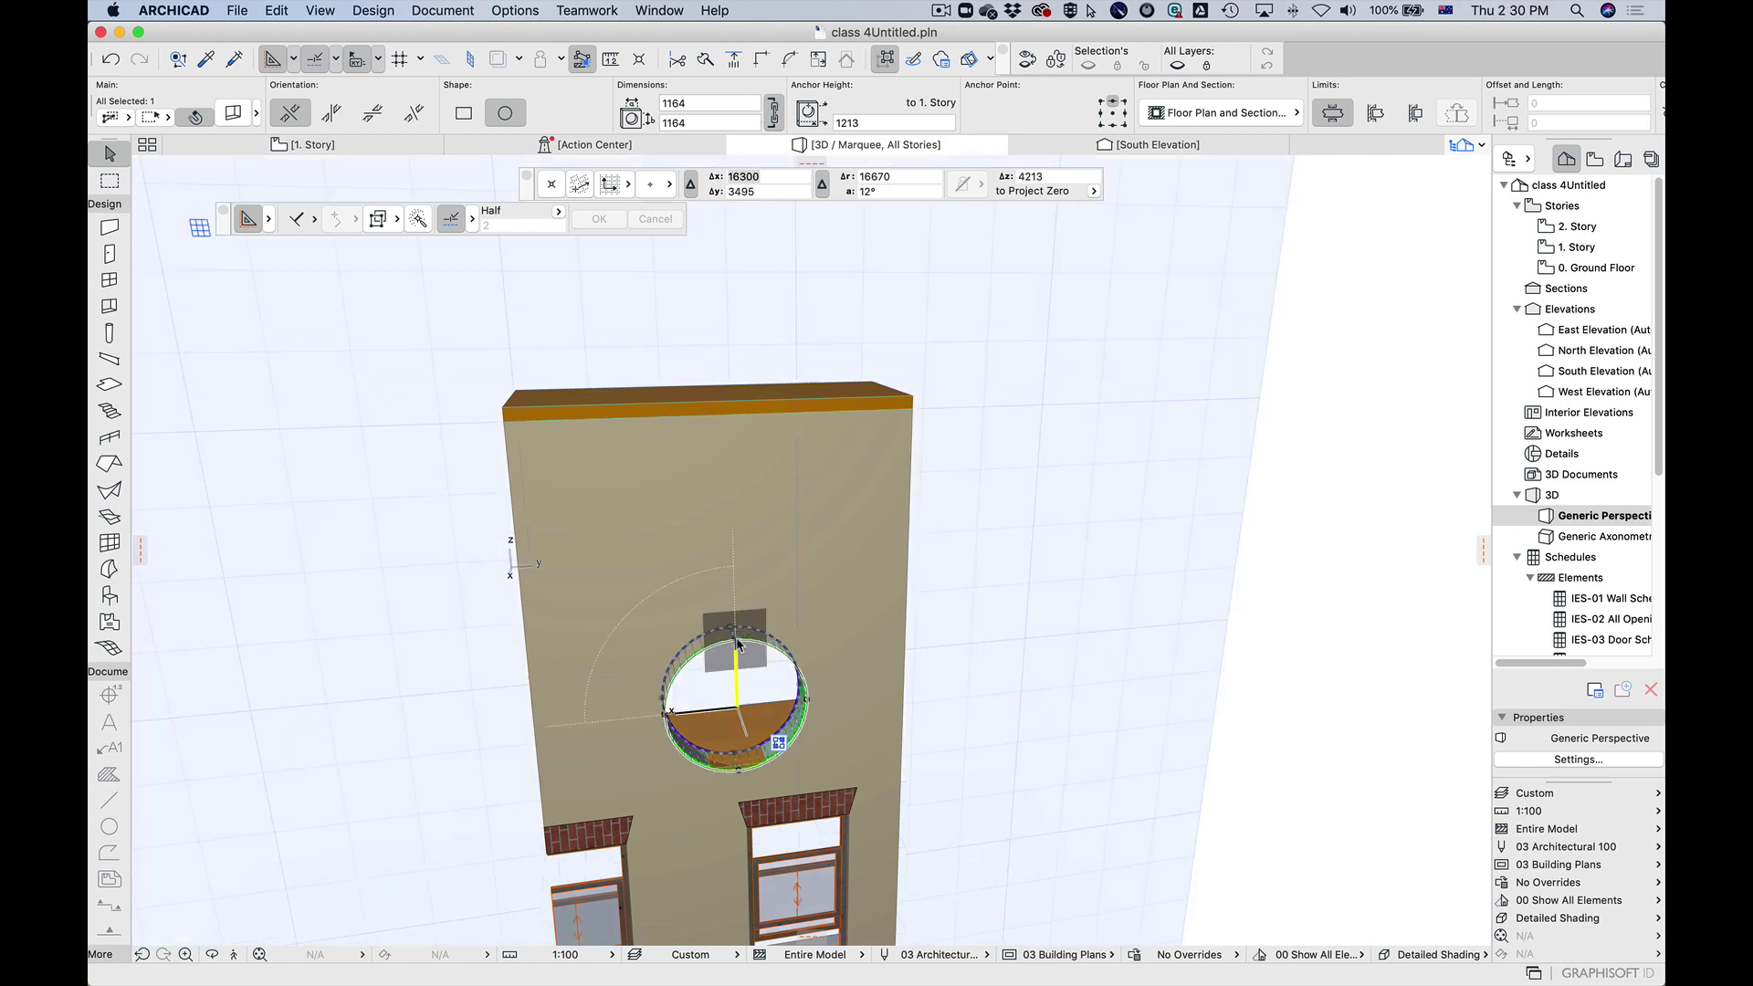
Step: Move the circular opening straight up the wall to an anchor height of about 2146 and deselect it
left_click(736, 640)
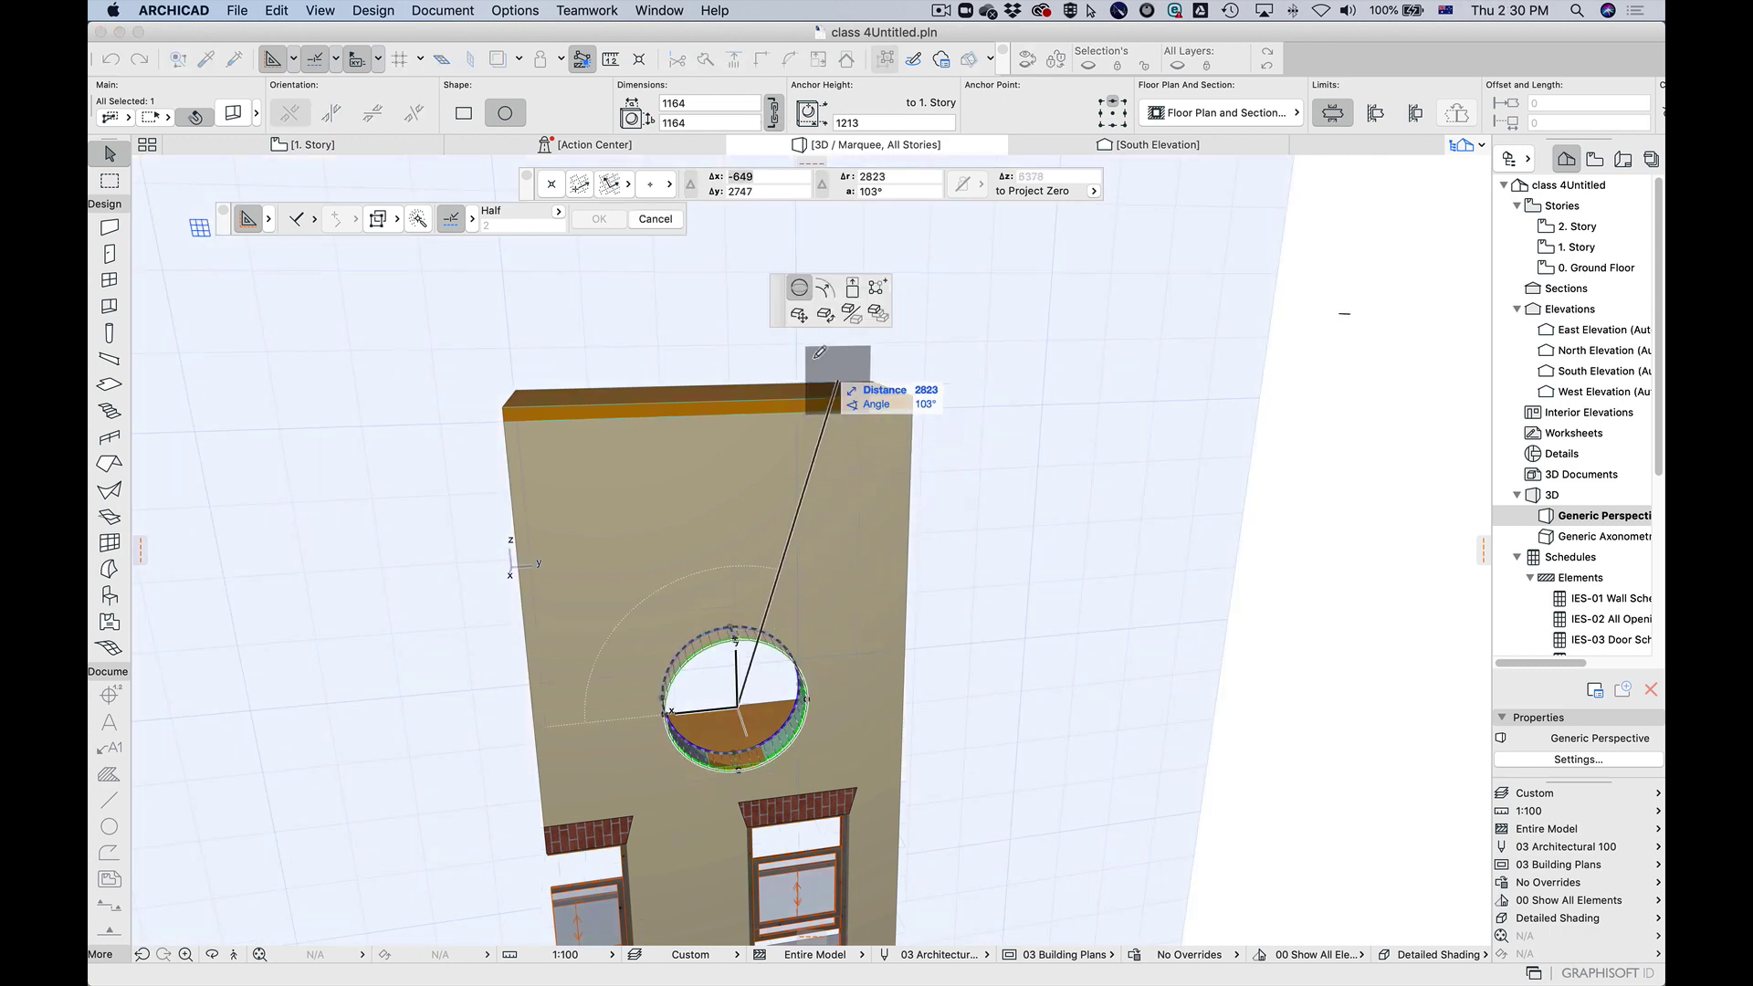
left_click(799, 314)
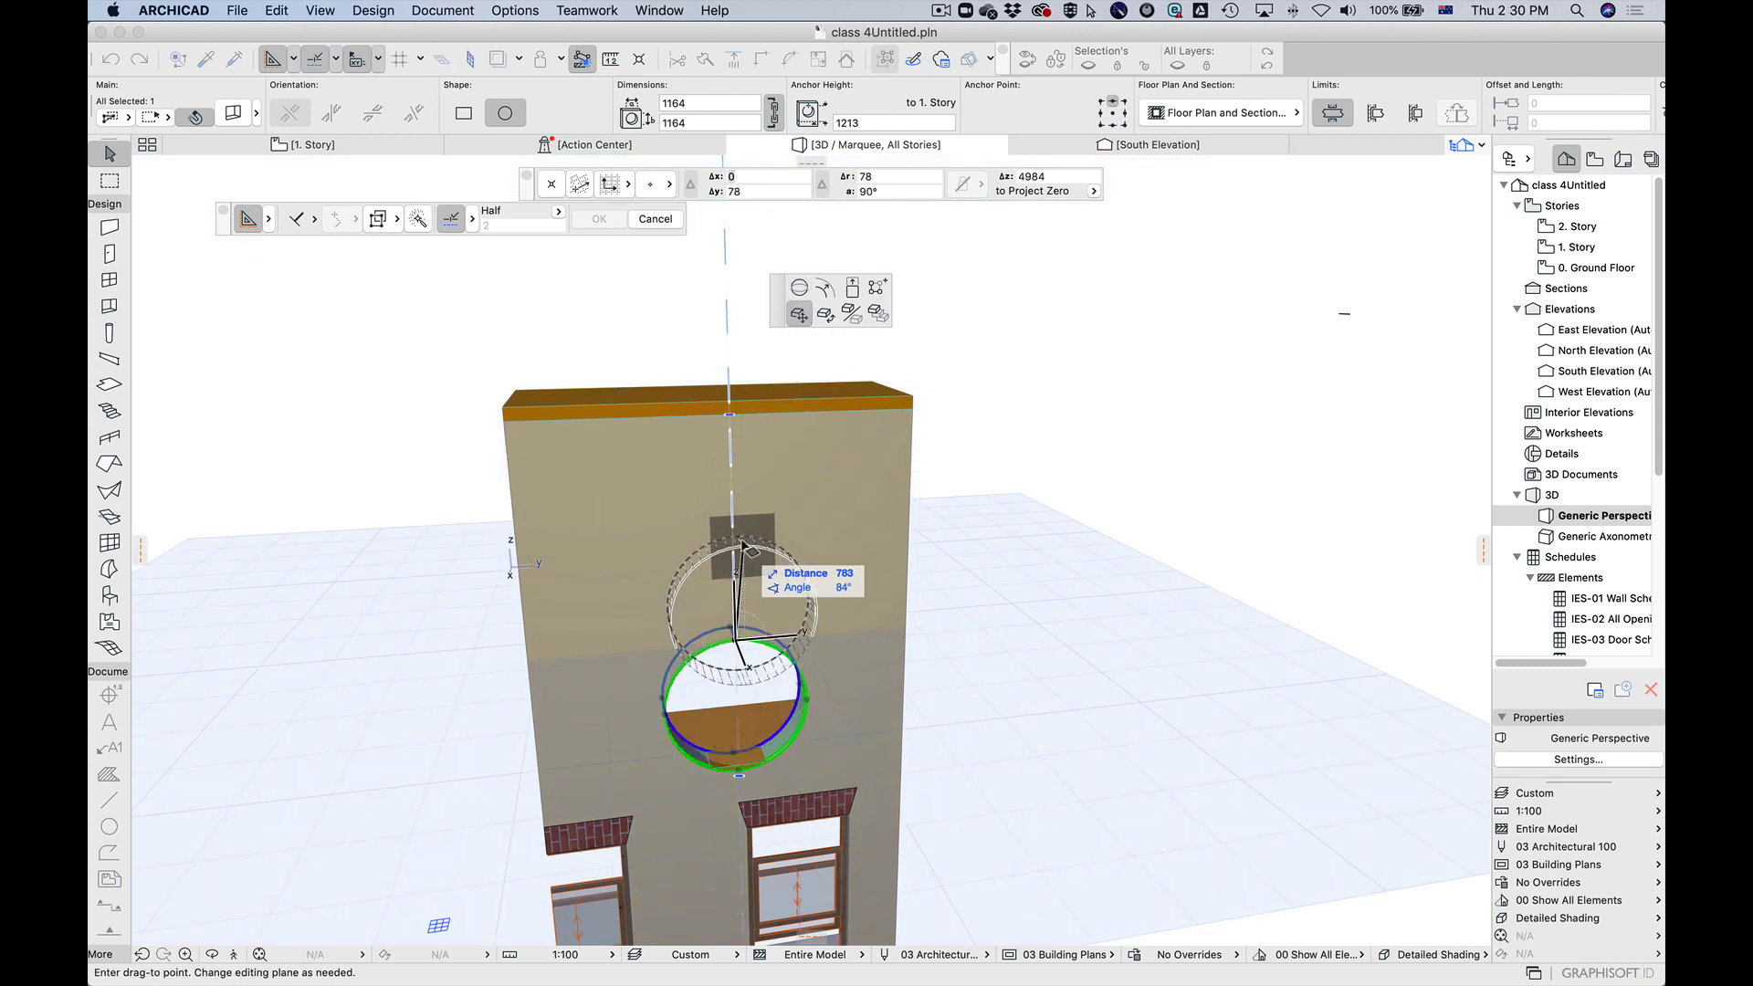
left_click(730, 525)
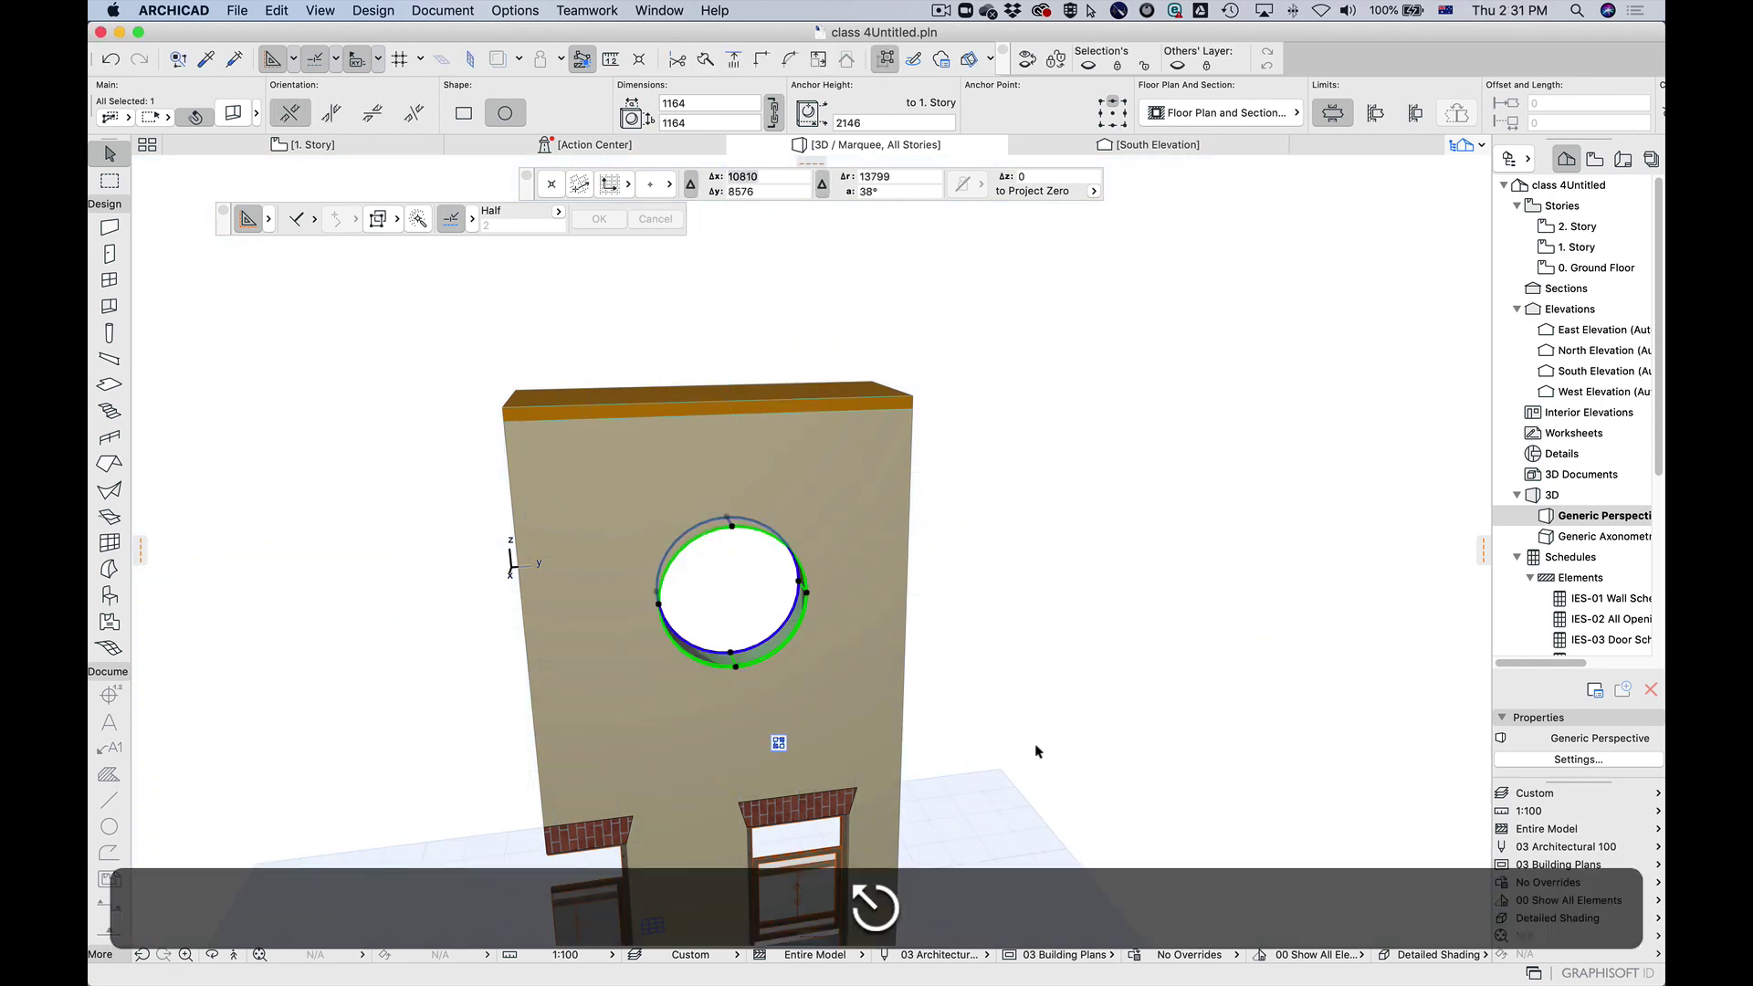
left_click(1066, 722)
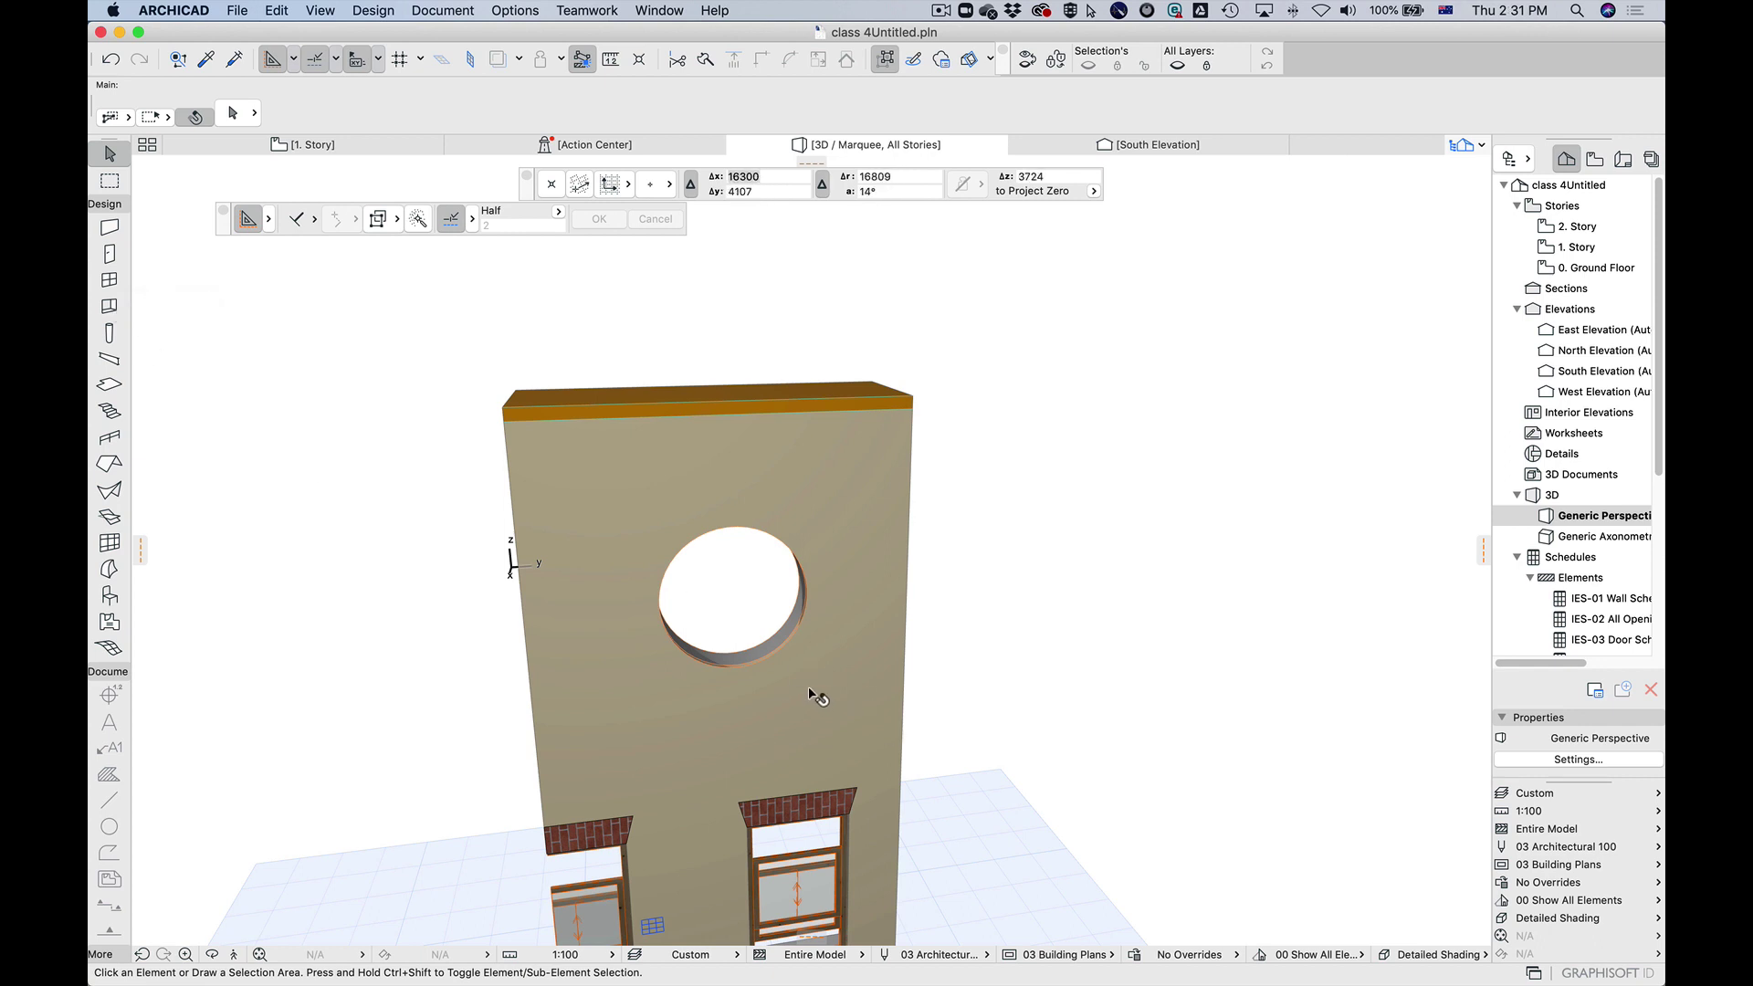
Step: Set the default window to Octagonal Window Opening 23 from the Empty Window Openings 23 library folder
left_click(109, 281)
double_click(109, 282)
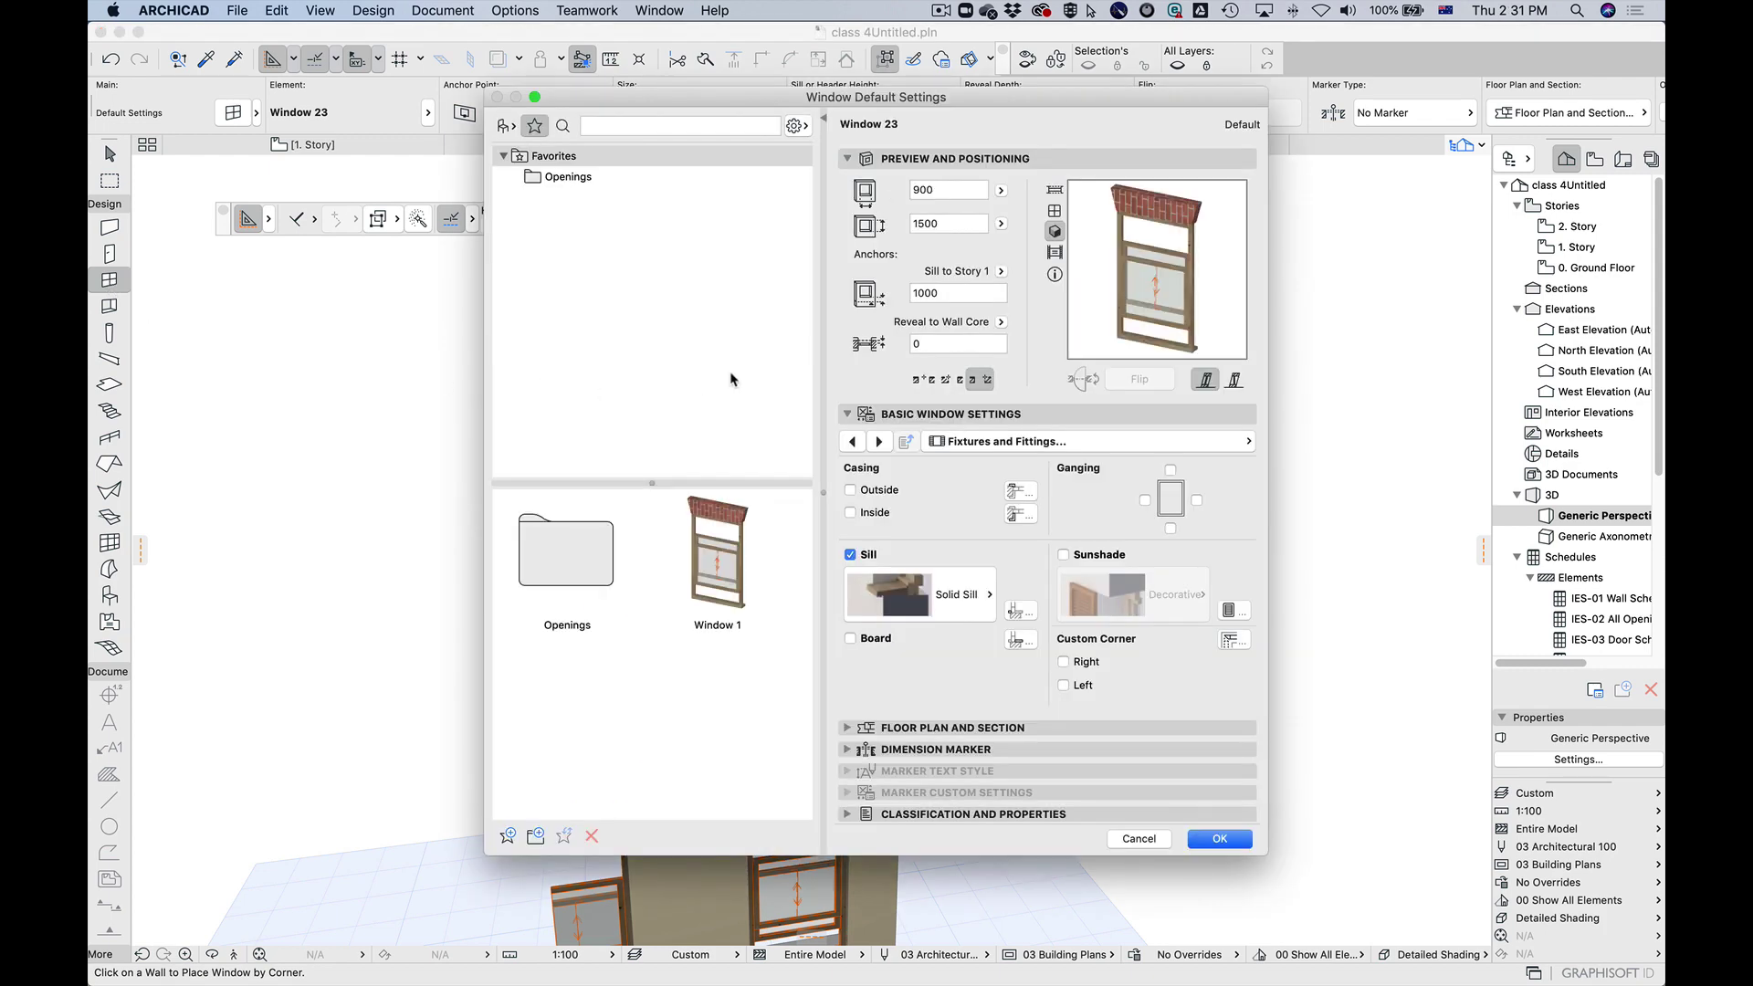
left_click(504, 125)
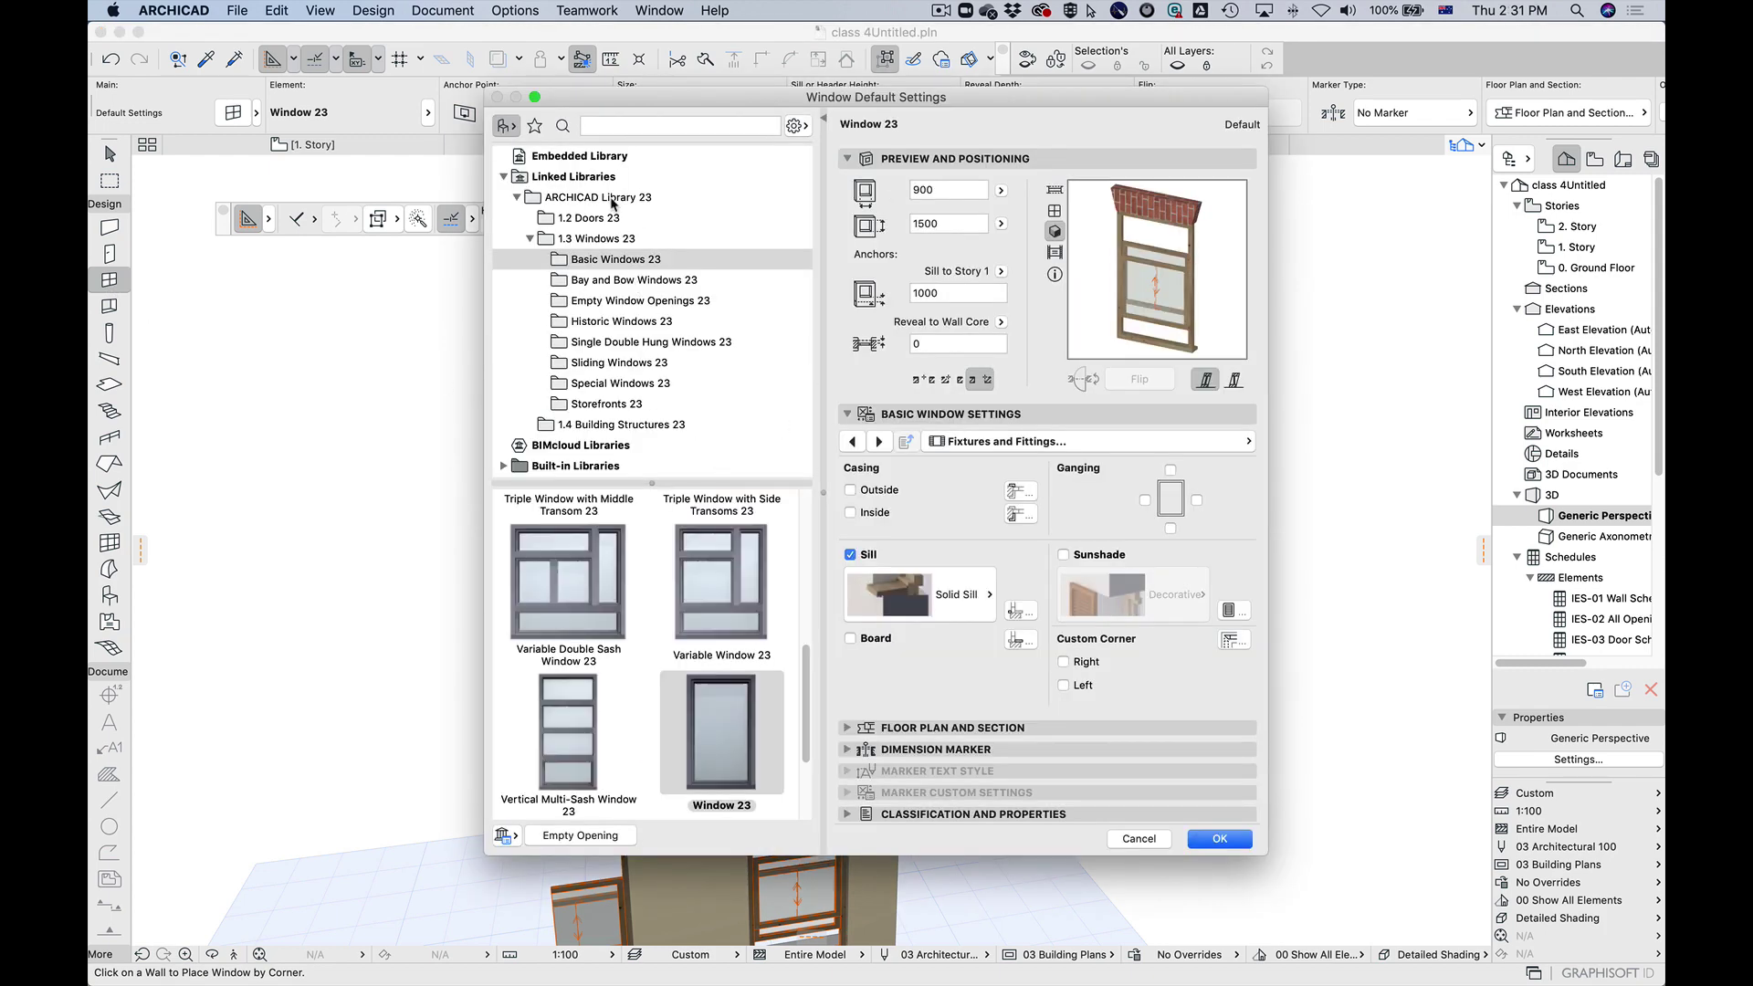
left_click(620, 301)
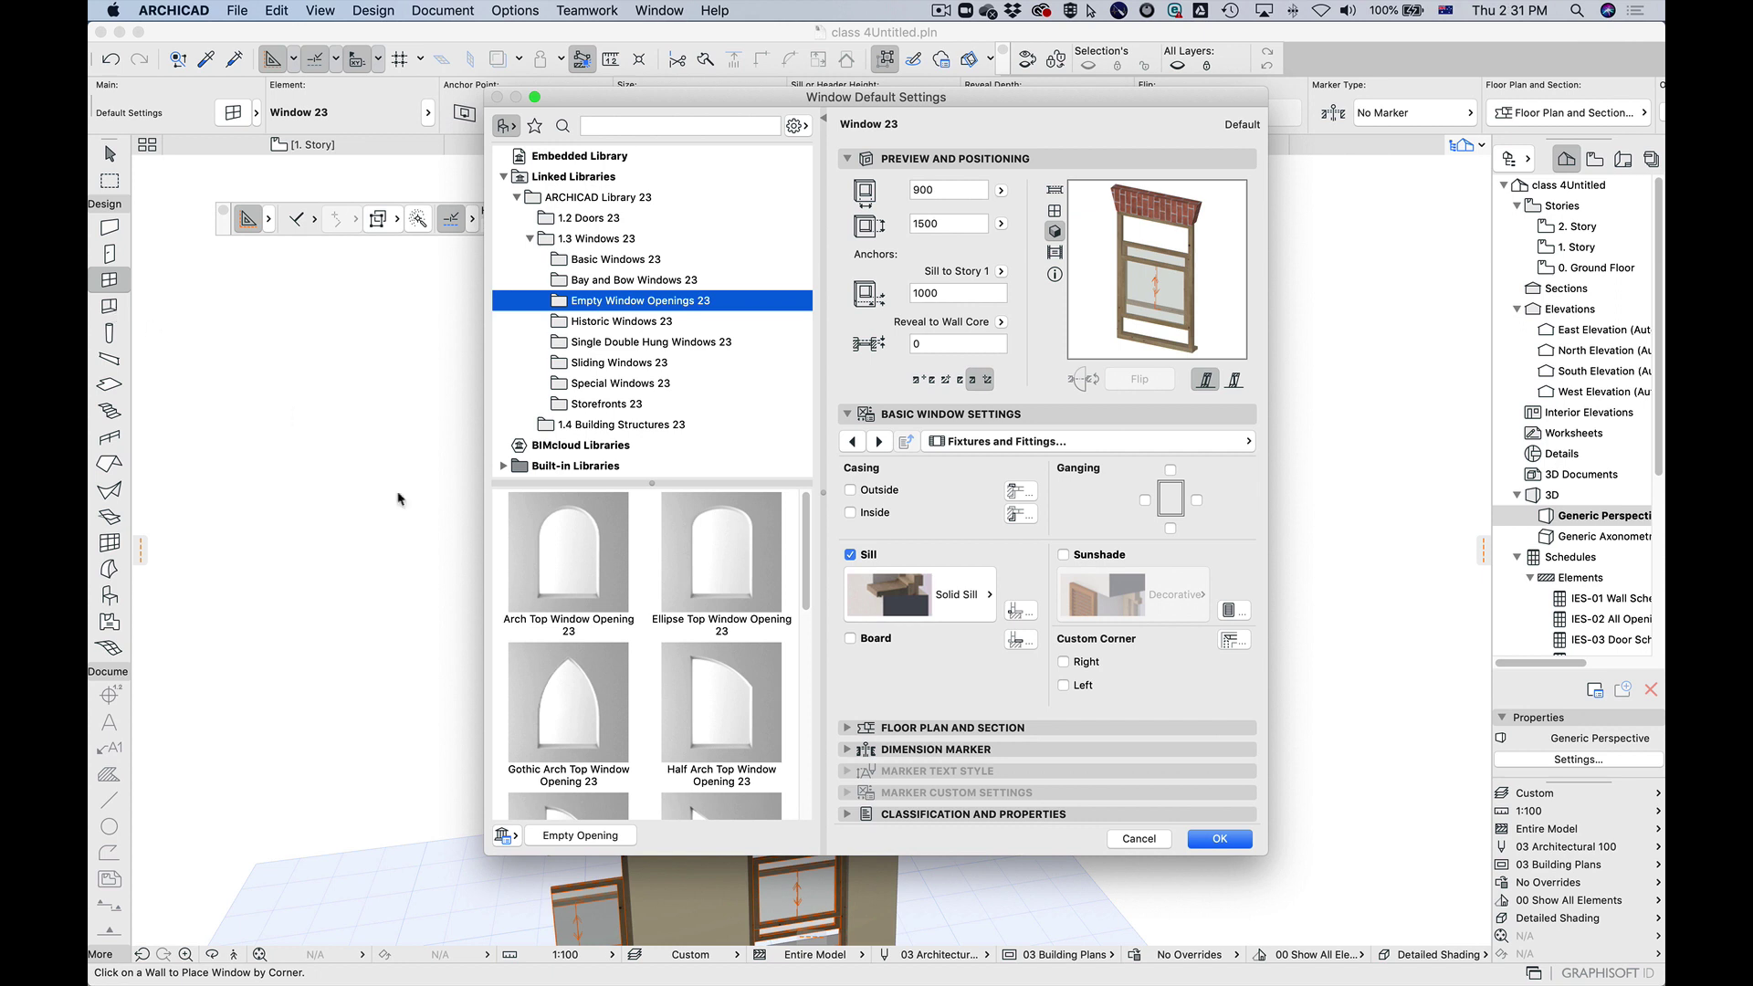
mouse_move(813, 595)
left_mouse_down()
mouse_move(812, 629)
mouse_move(810, 596)
left_mouse_up()
left_click_drag(811, 589, 815, 740)
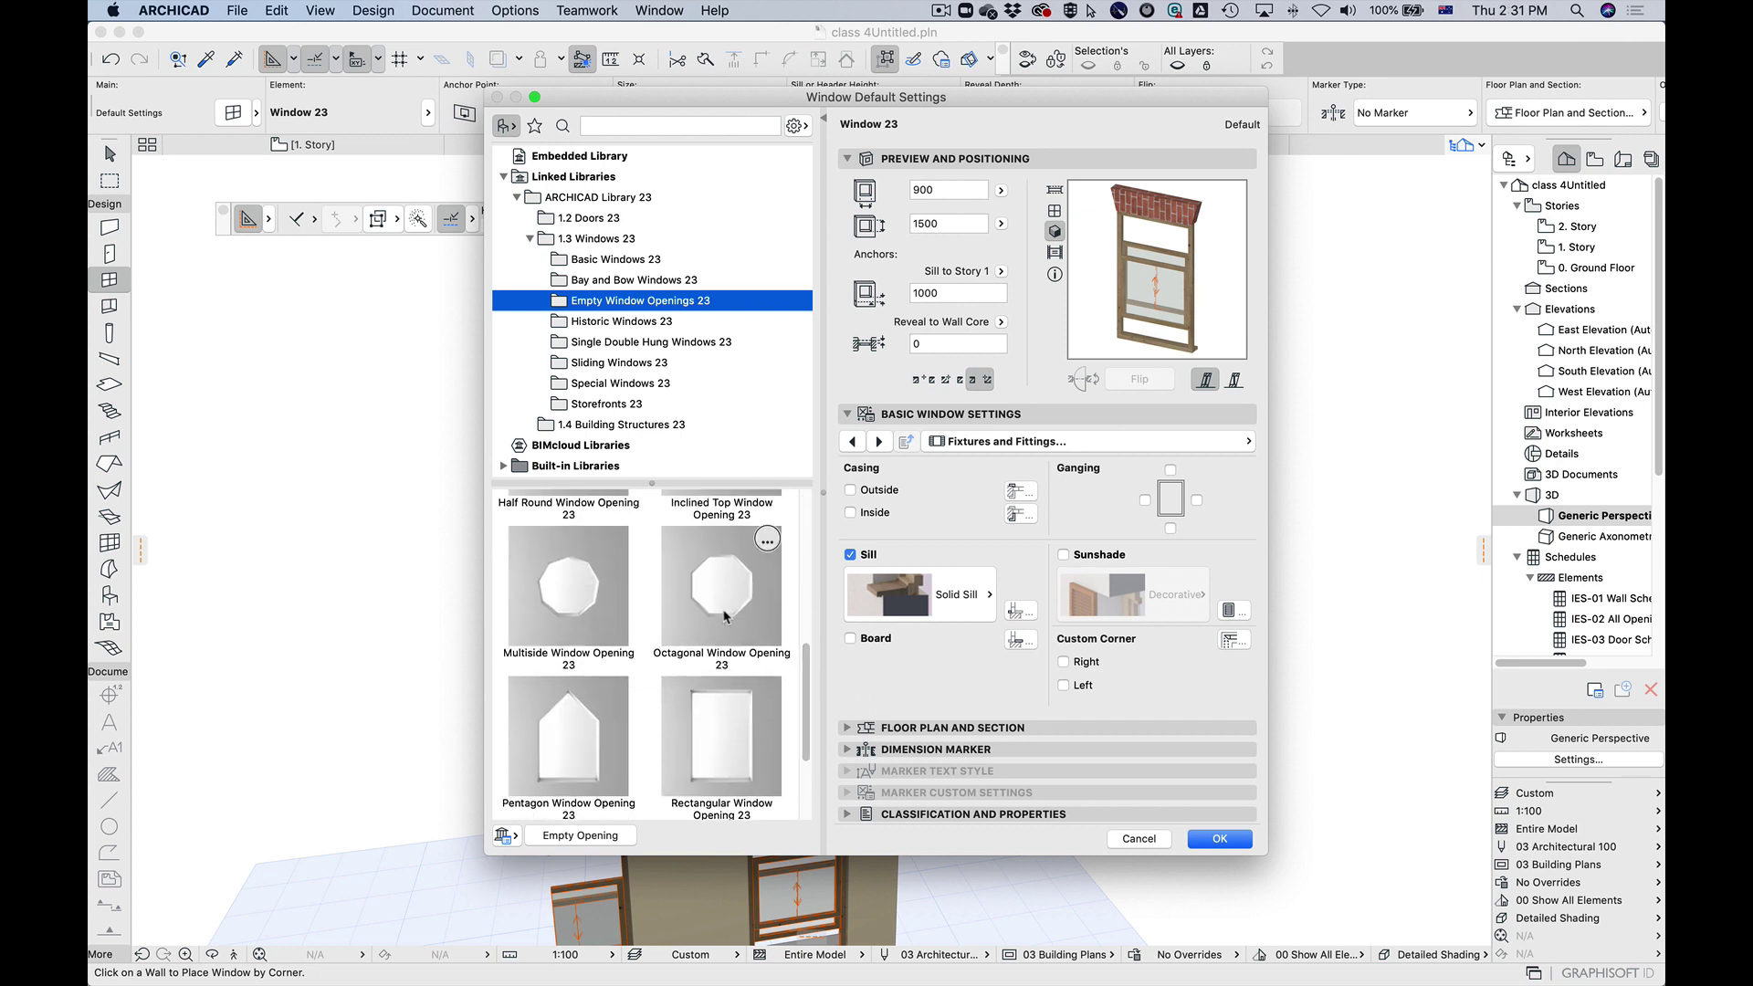
left_click(749, 603)
left_click(1221, 840)
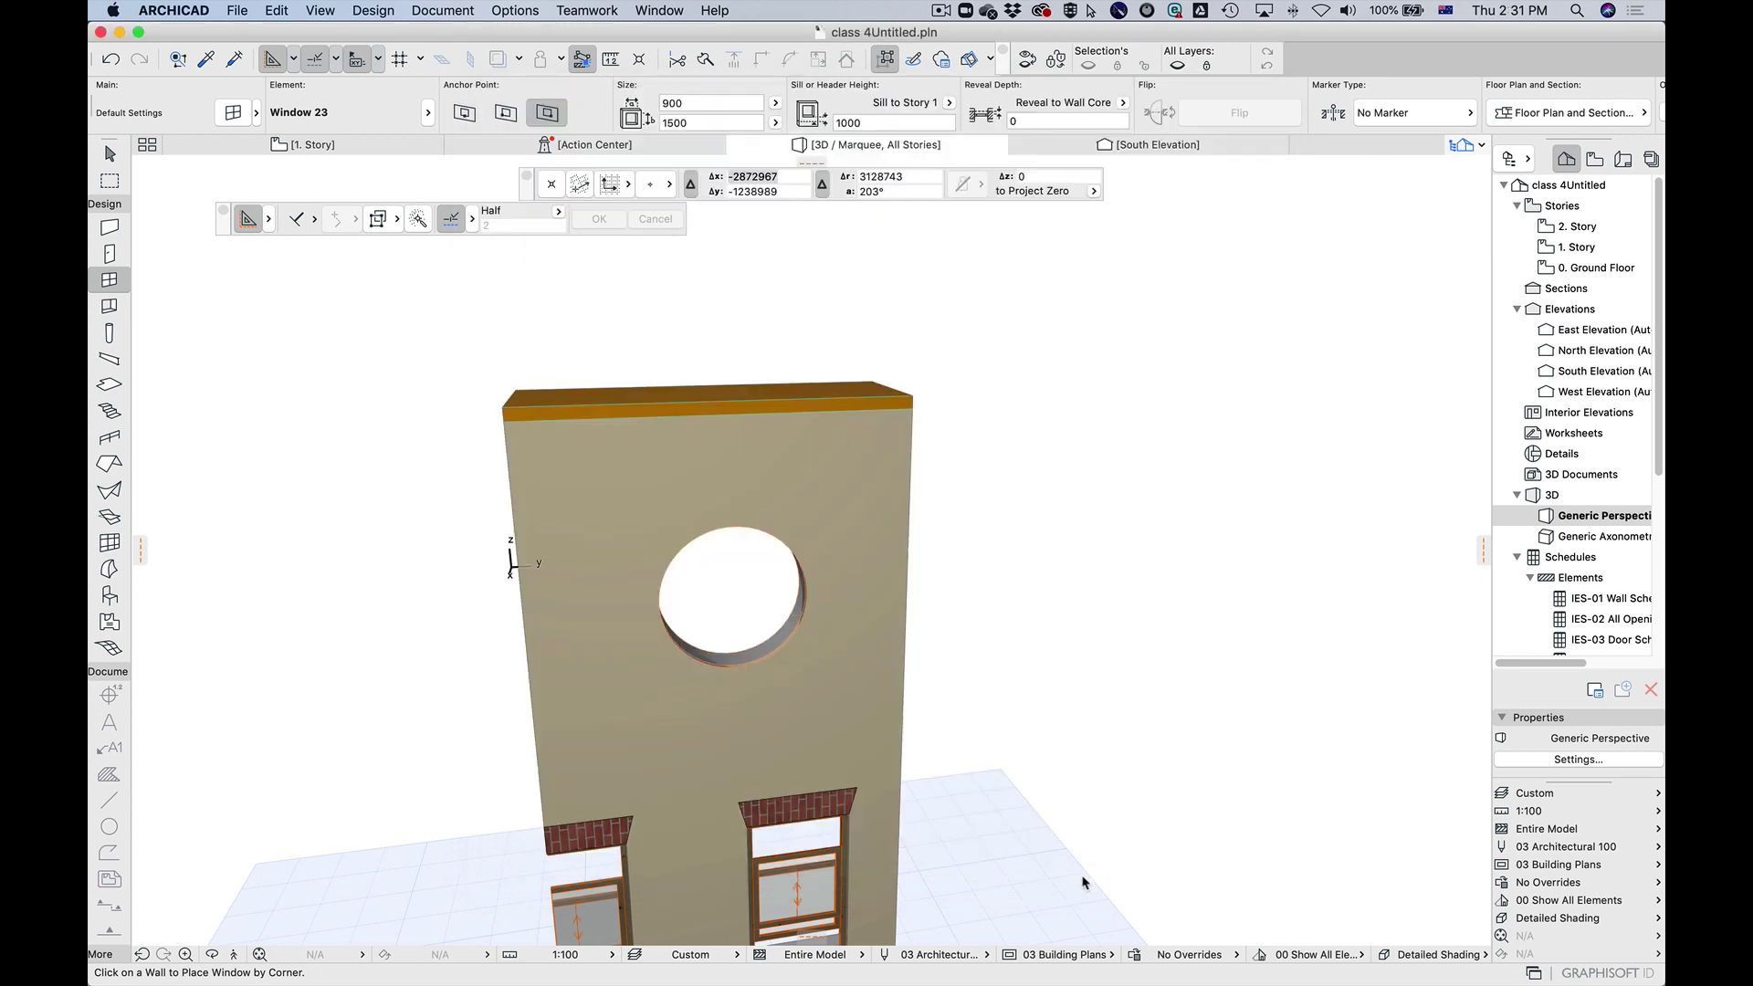
Step: Try placing the octagonal window opening in the wall beside the circular opening, and undo the placement
left_click(617, 582)
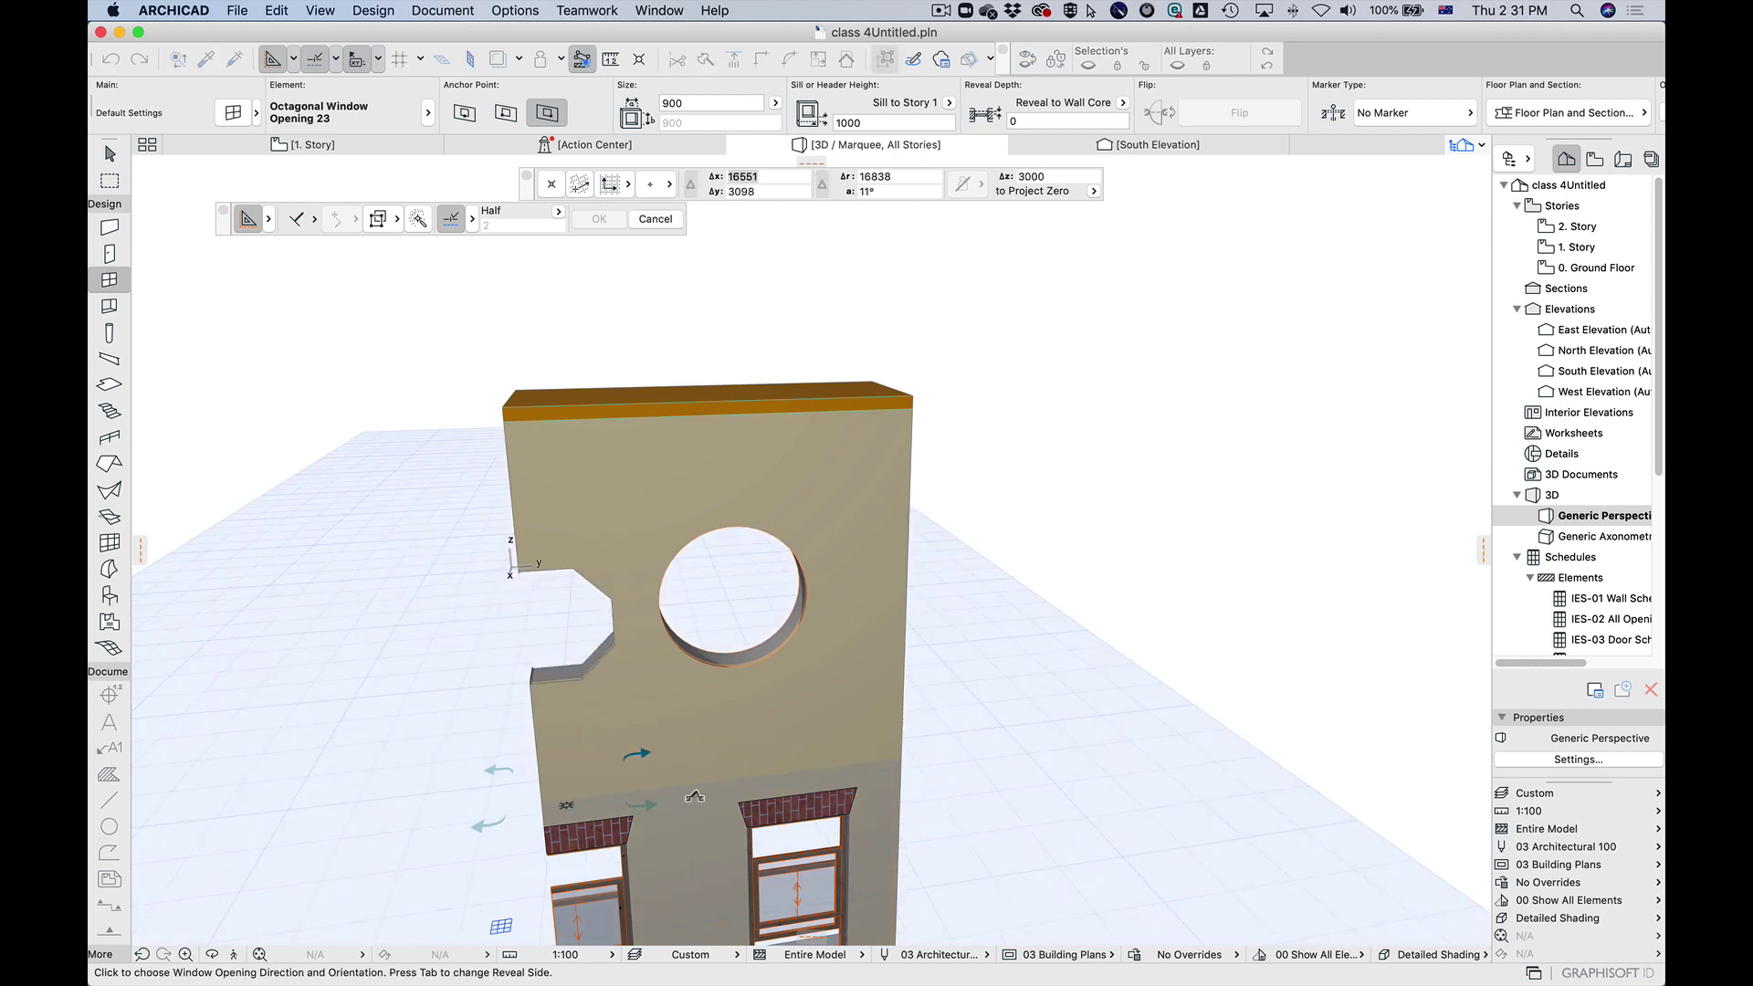
key("super+z")
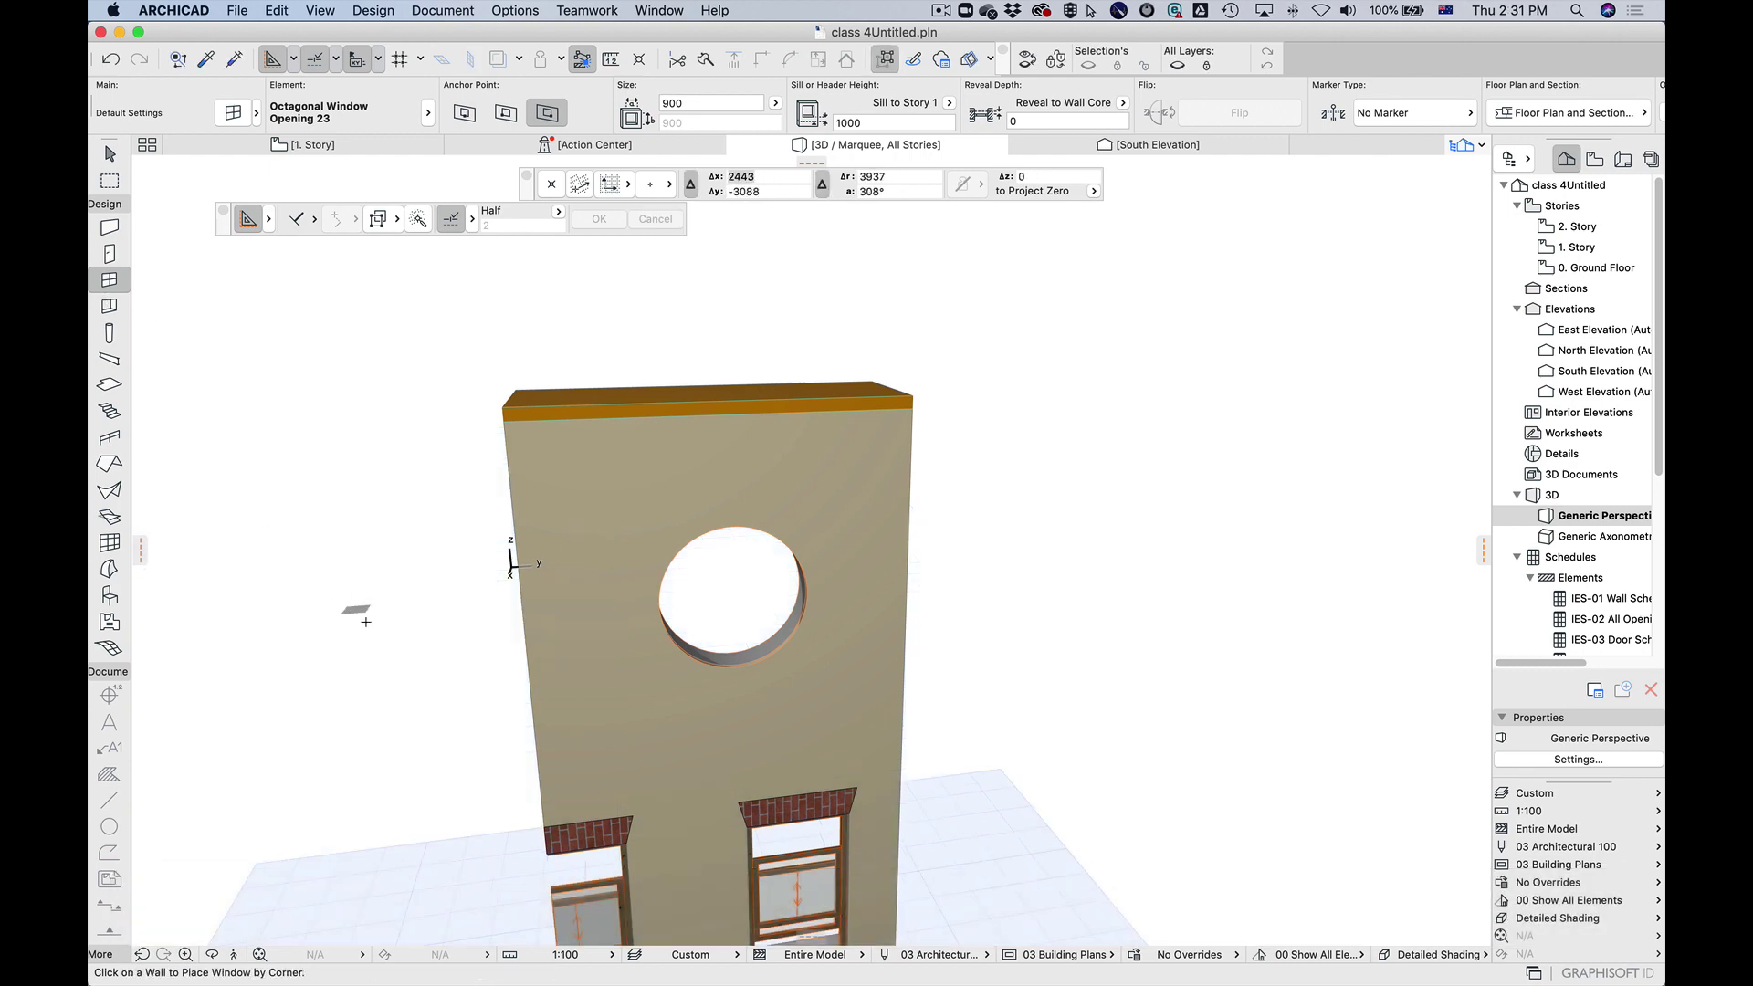
Step: Browse the Empty Door Openings 23 library folder, and set the default door to the built-in Simple Door Opening
left_click(110, 254)
key("super+t")
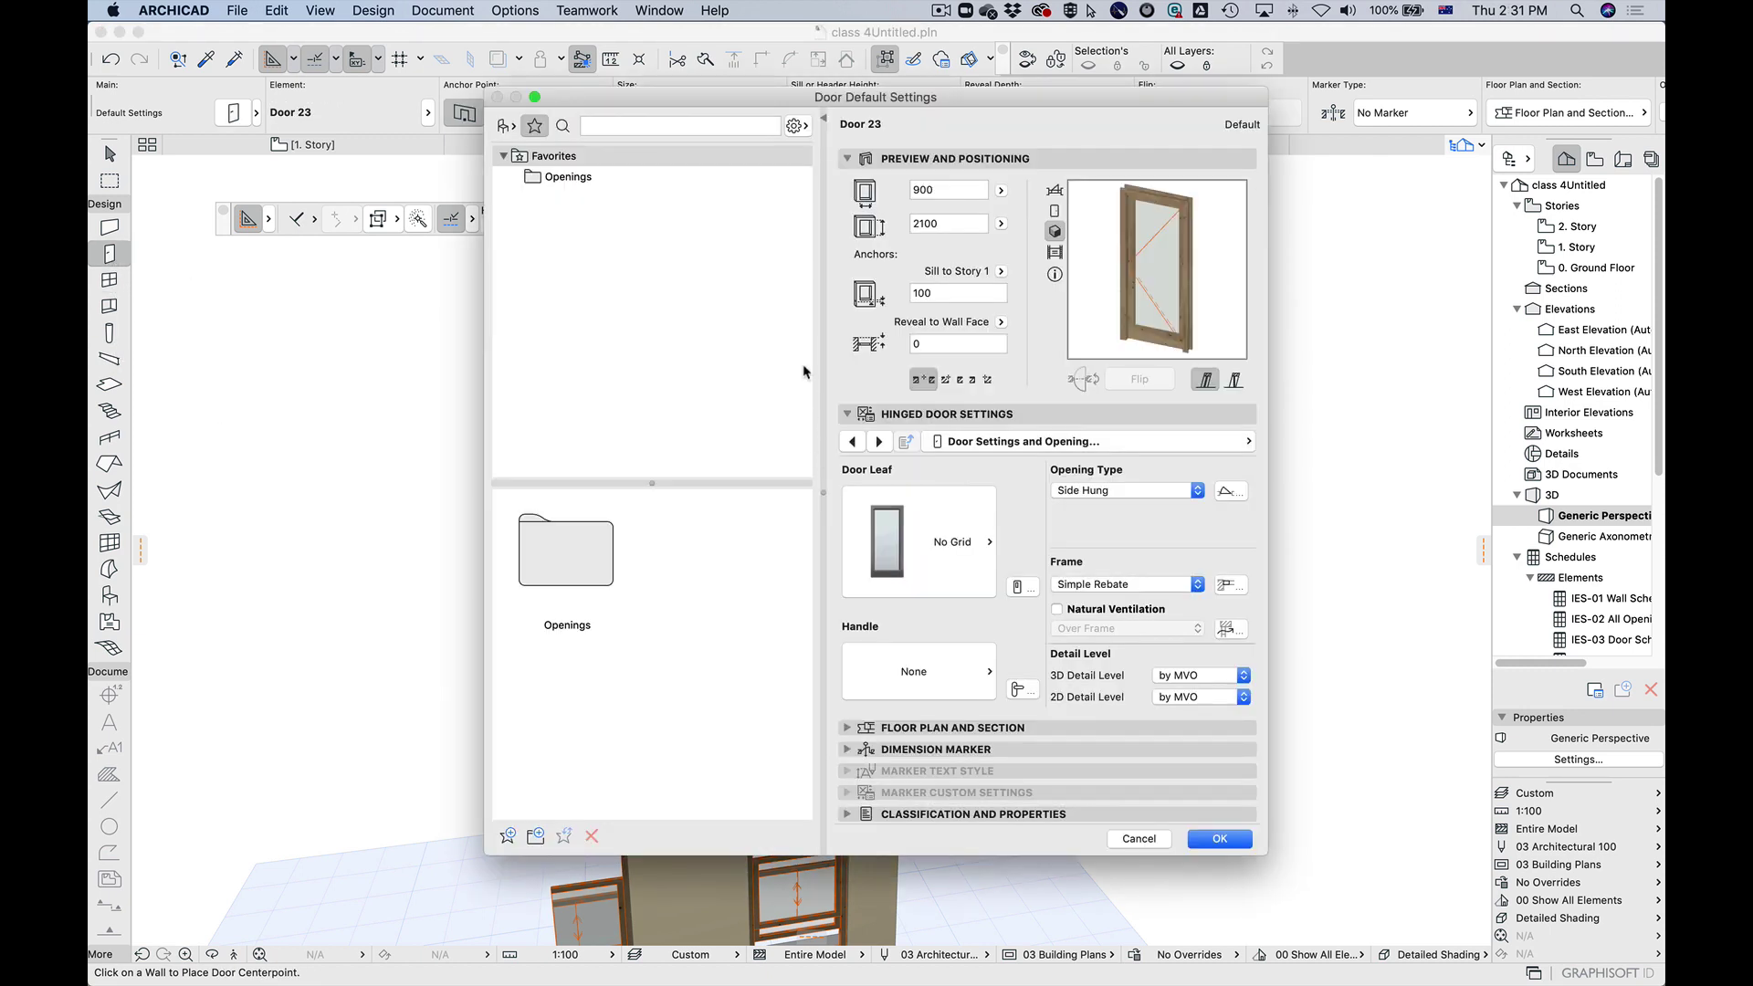
left_click(507, 126)
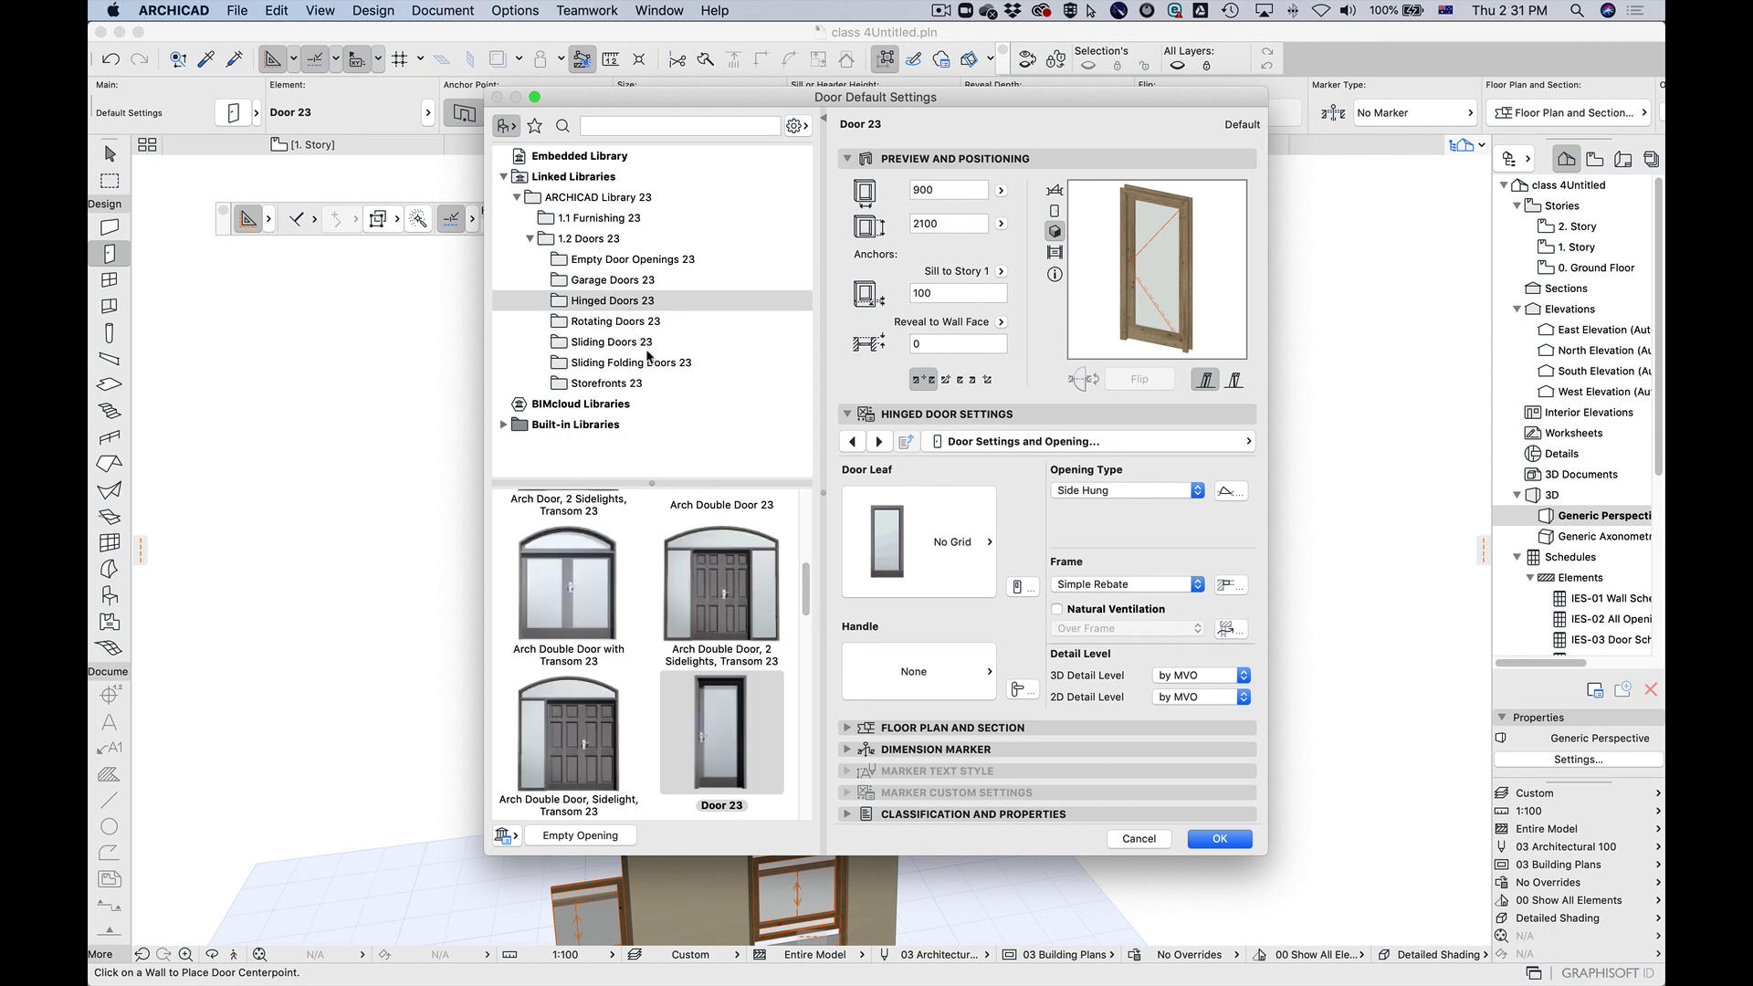
left_click(636, 260)
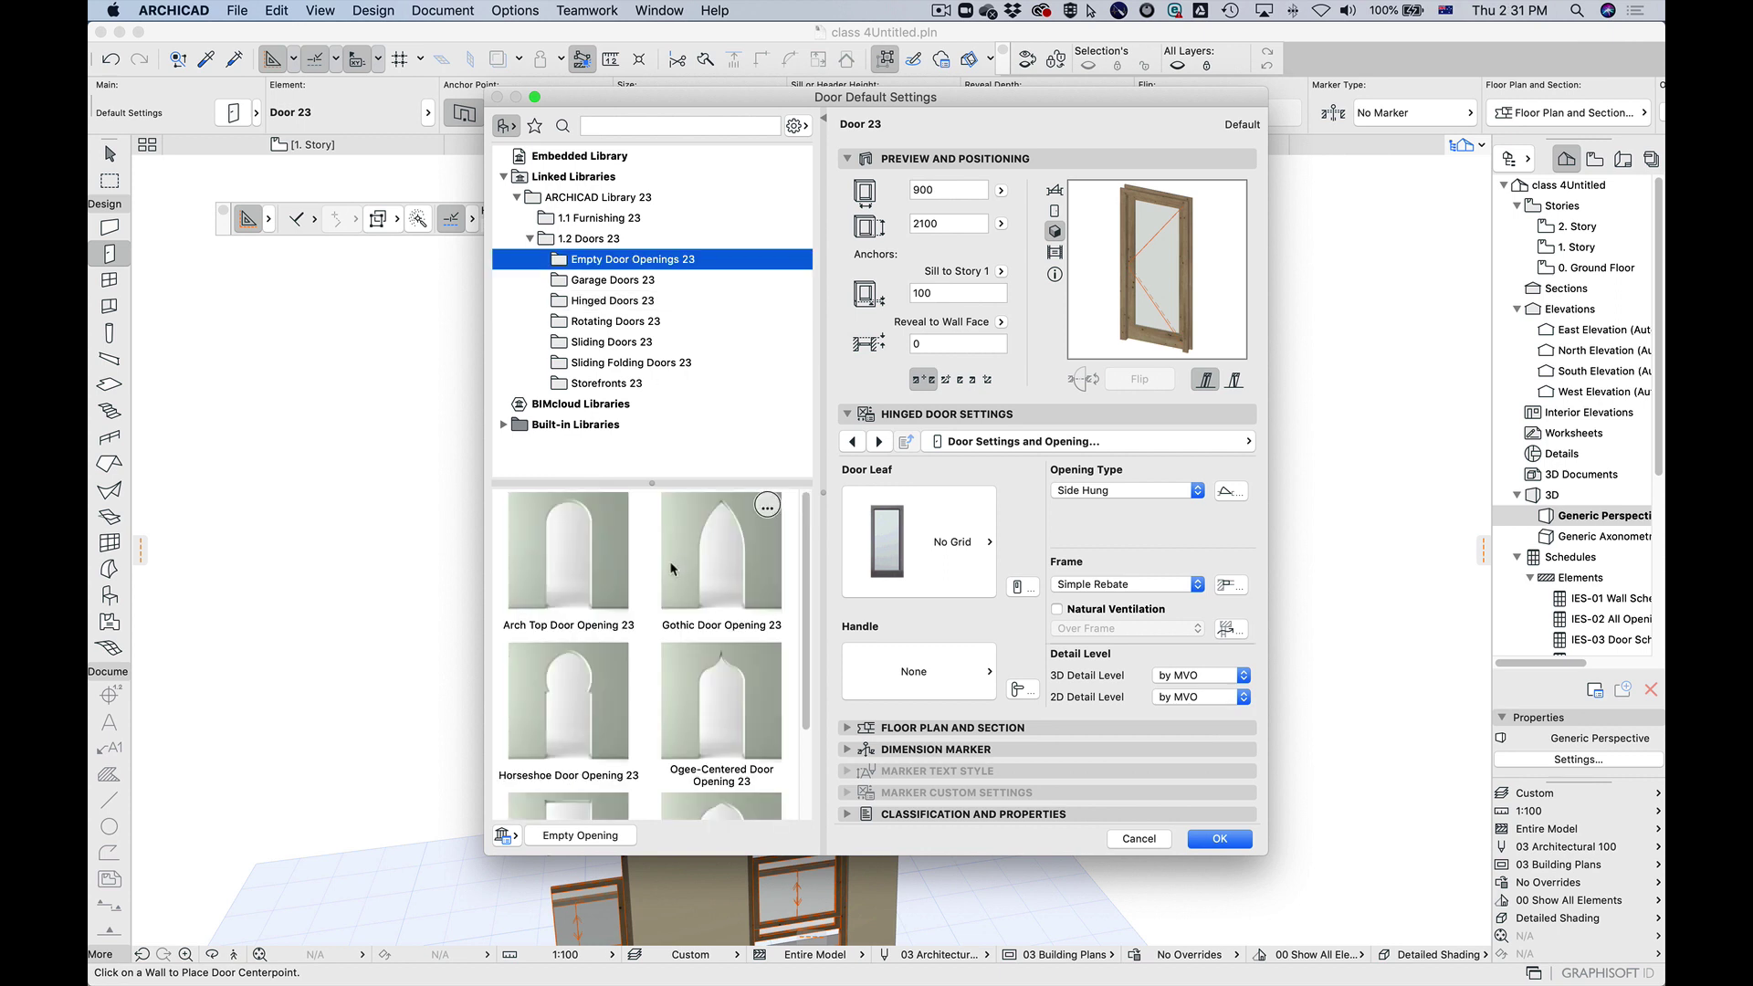
mouse_move(806, 574)
left_mouse_down()
mouse_move(810, 713)
mouse_move(820, 557)
left_mouse_up()
left_click(594, 837)
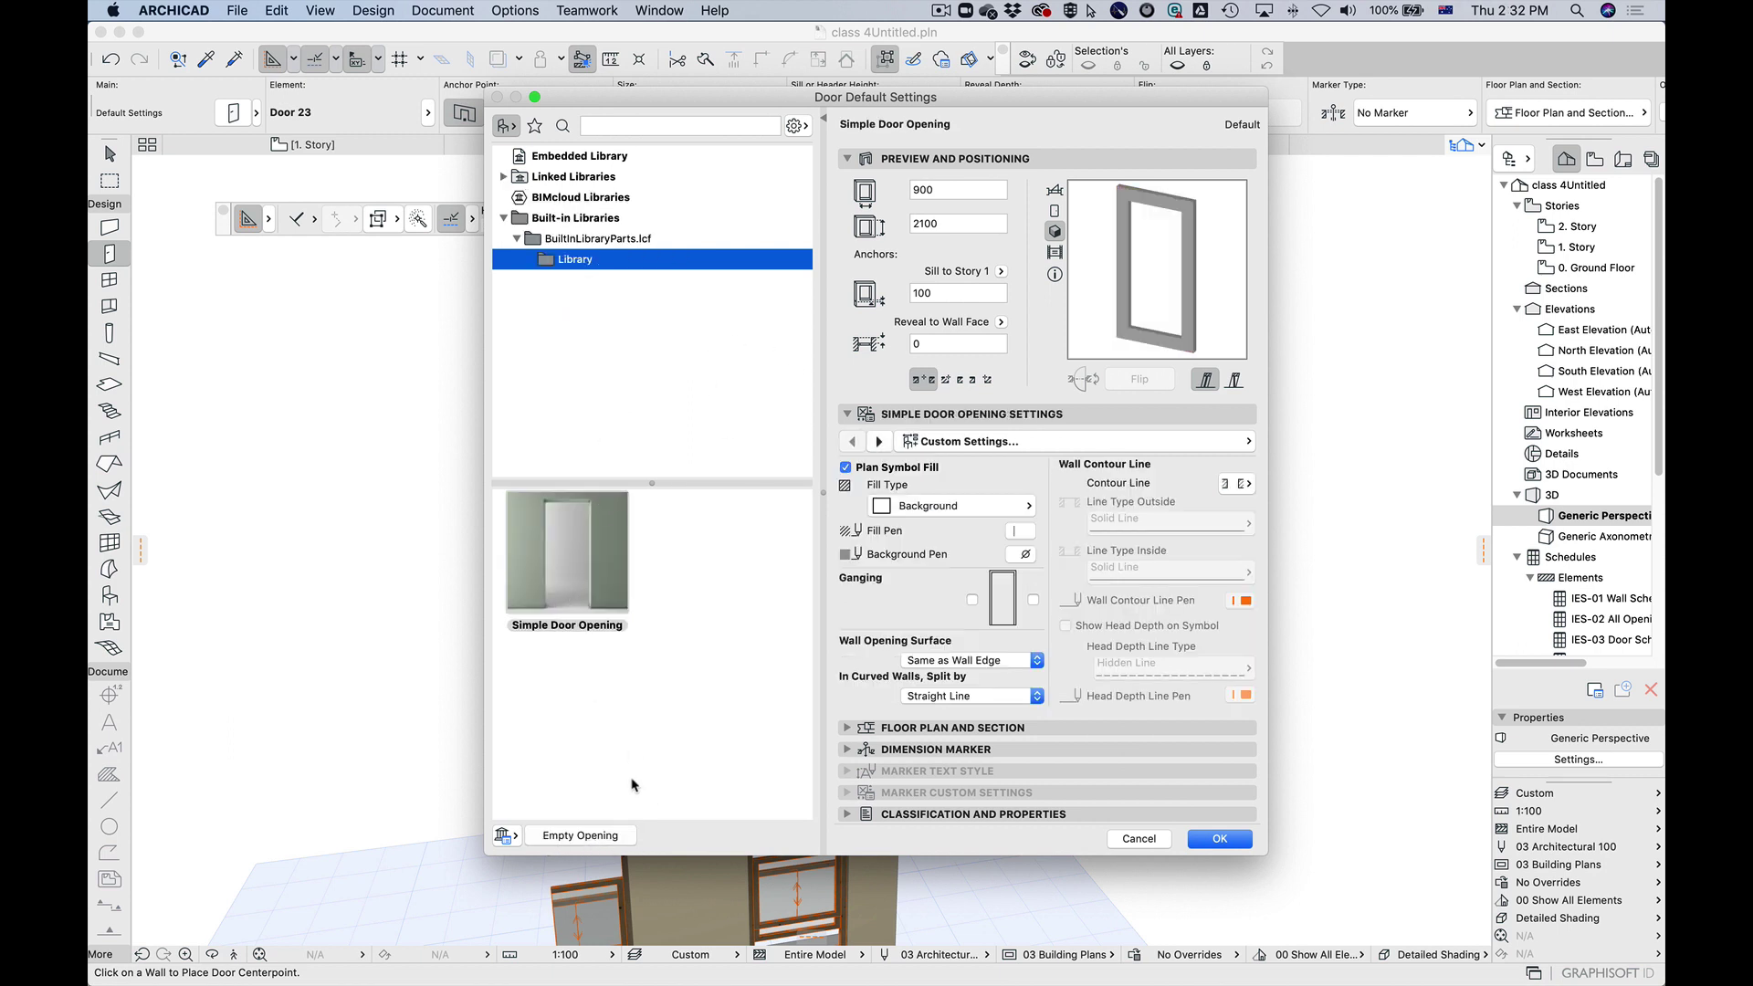
left_click(1219, 839)
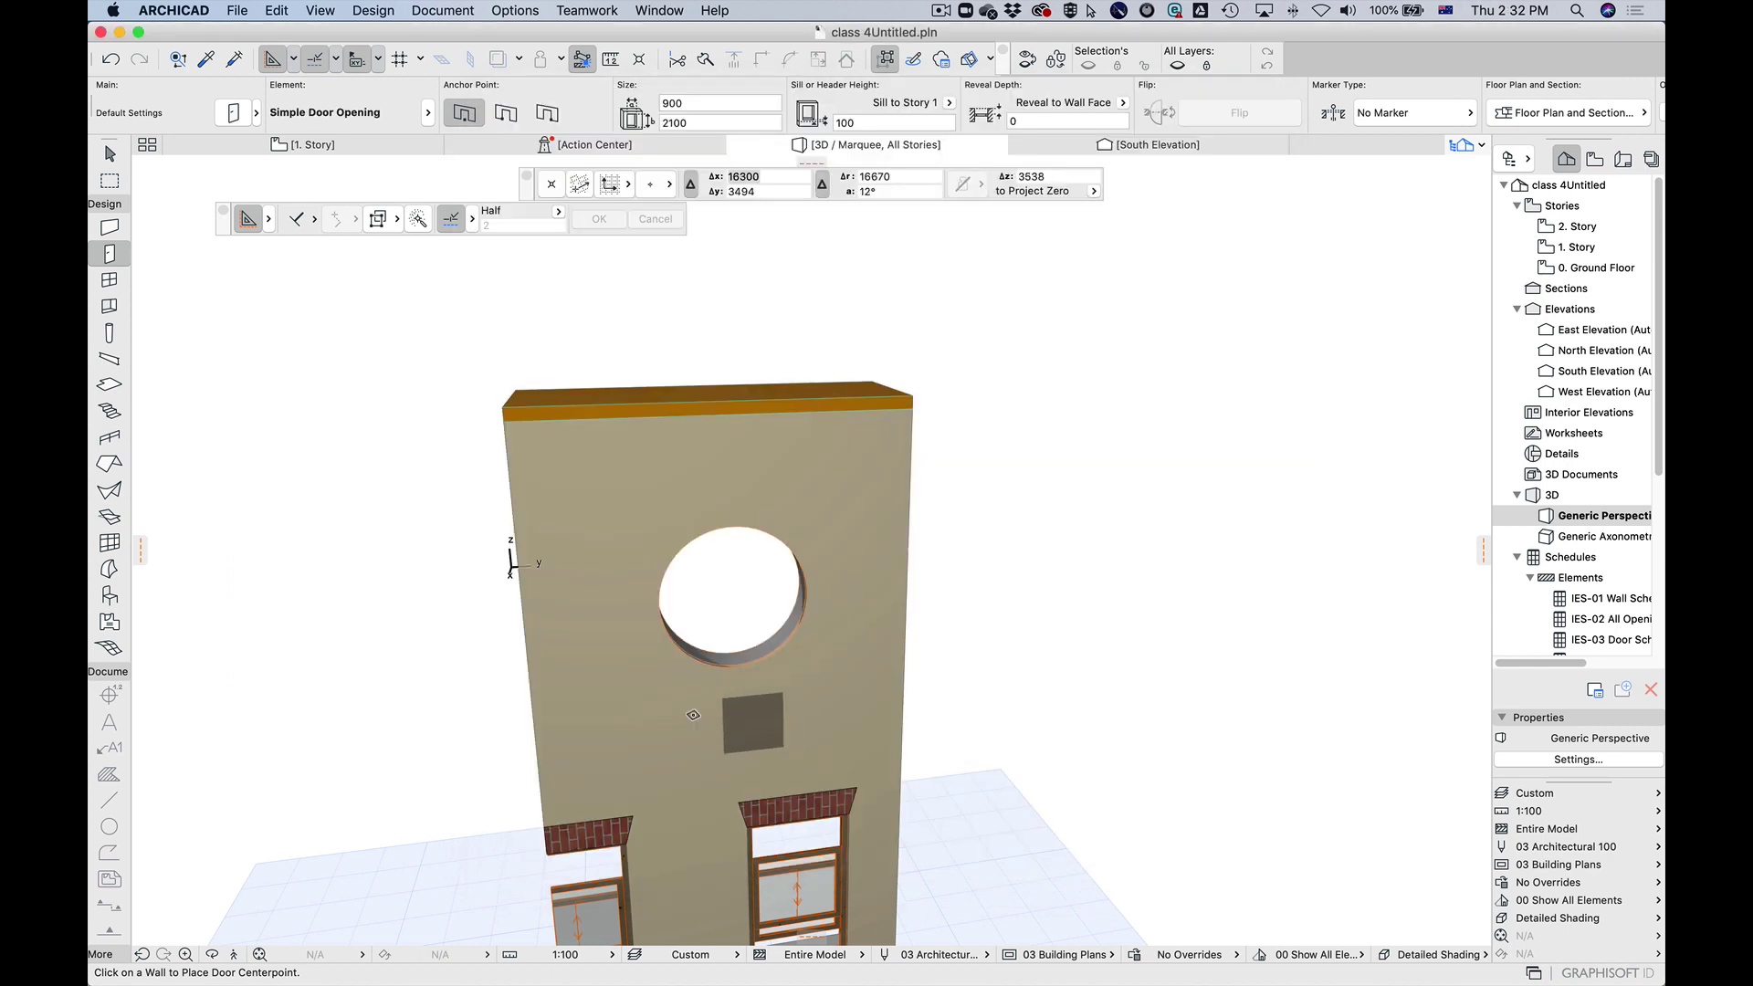
Step: Place the 900 by 2100 simple door opening in the upper-story wall beside the circular opening
left_click(594, 667)
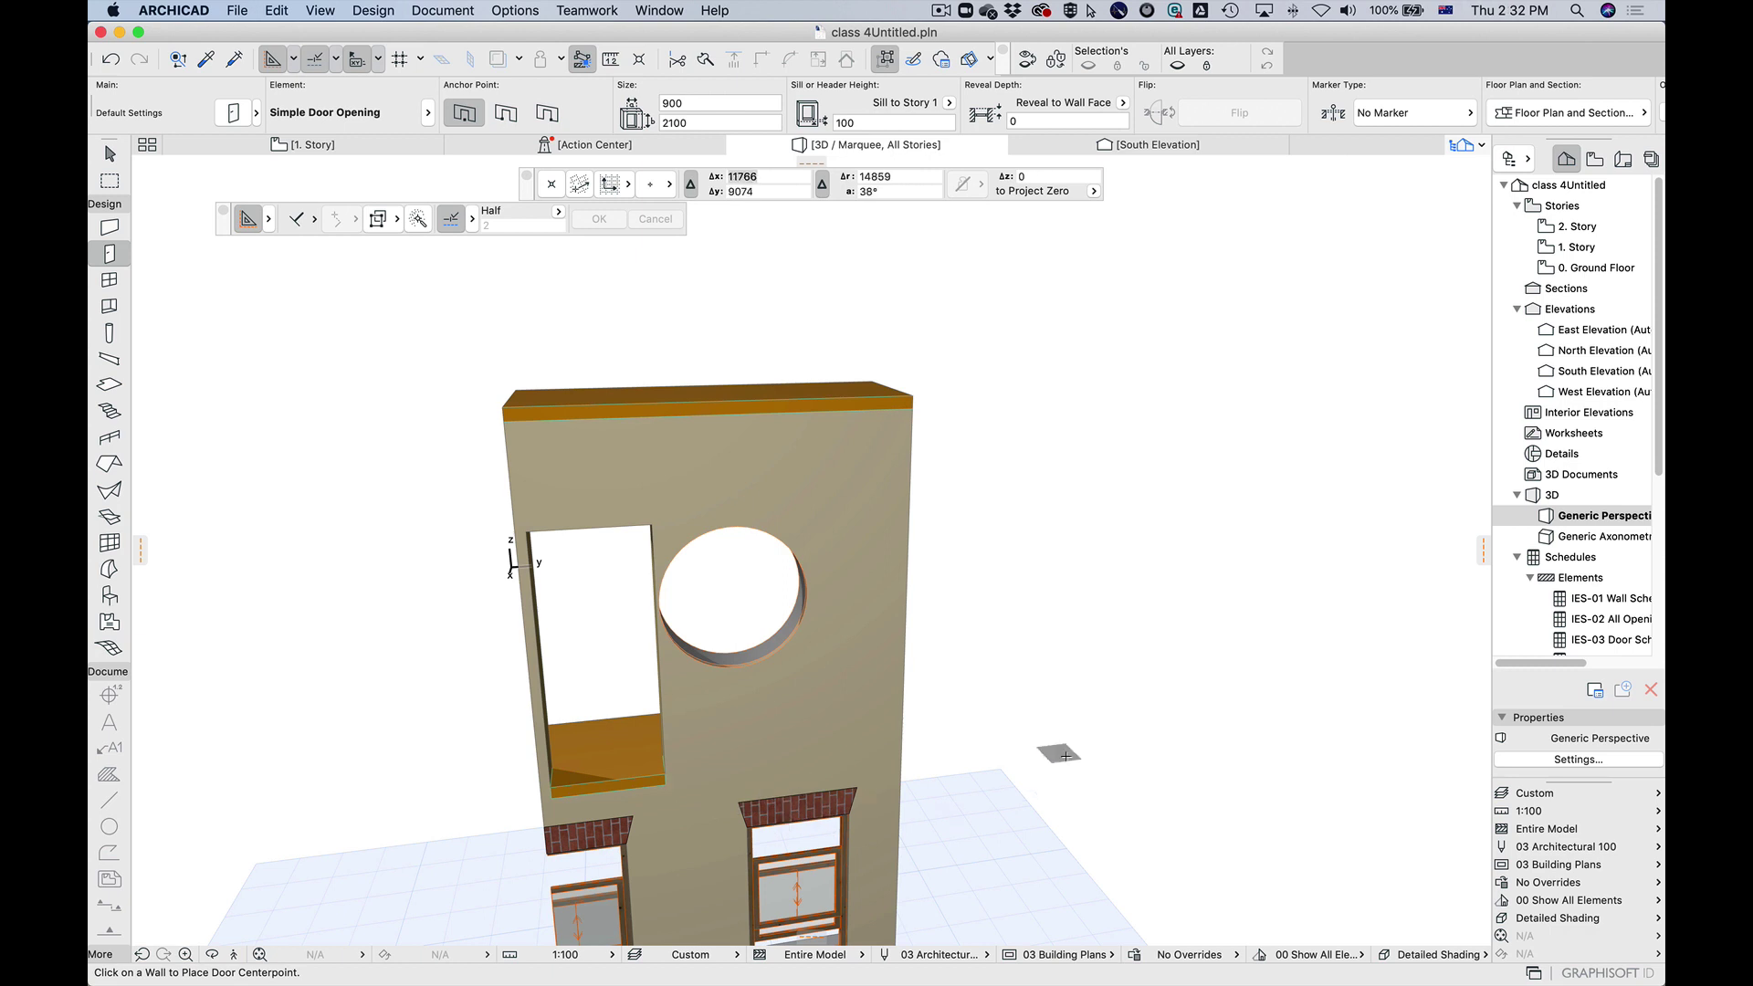
key("super+z")
middle_click_drag(1057, 743, 900, 713, "shift")
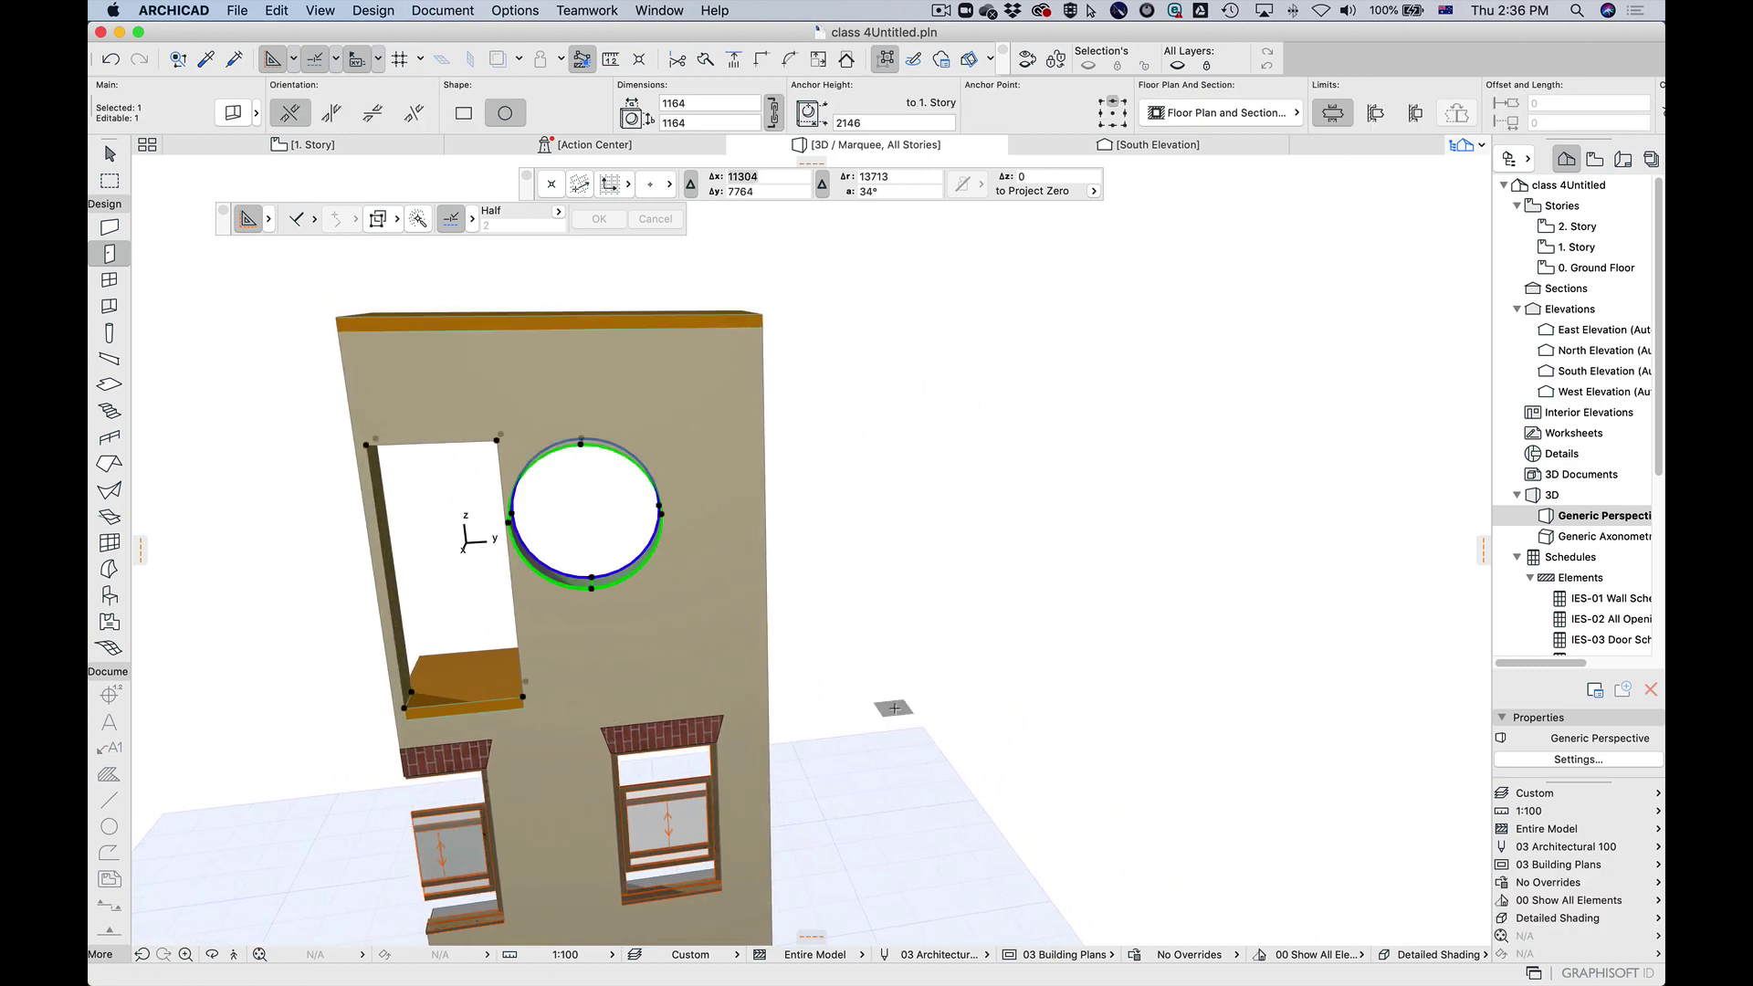
double_click(108, 254)
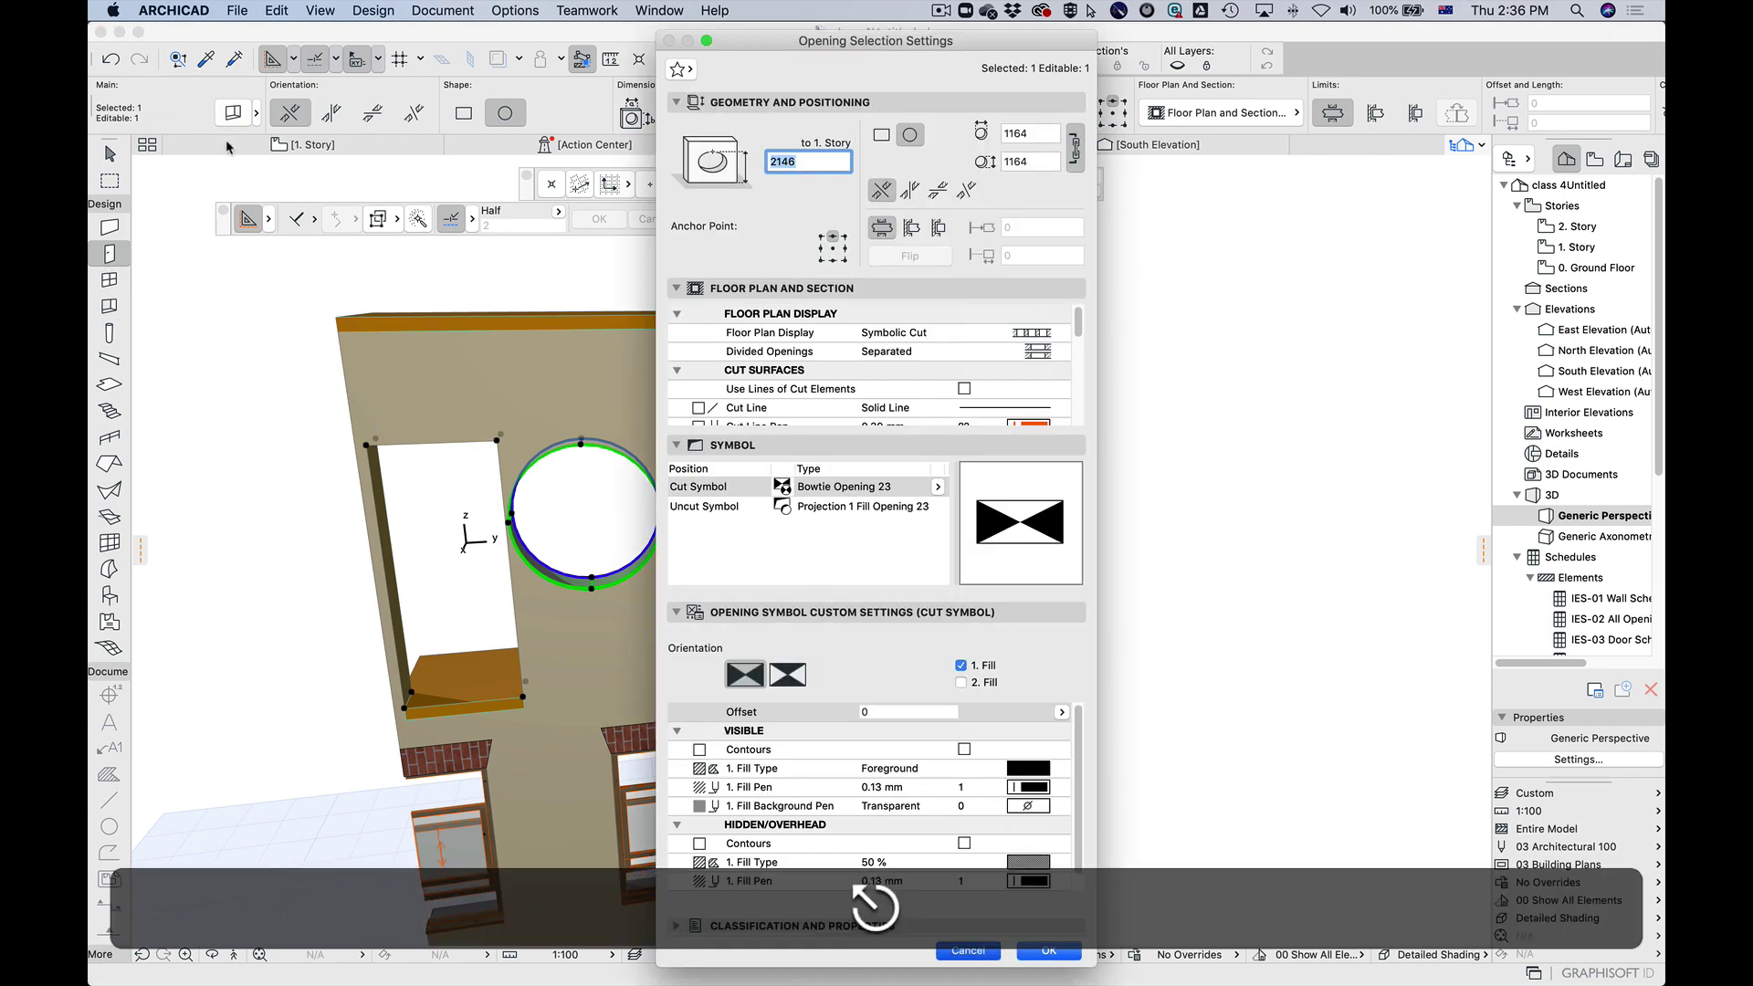
key("Escape")
left_click(109, 154)
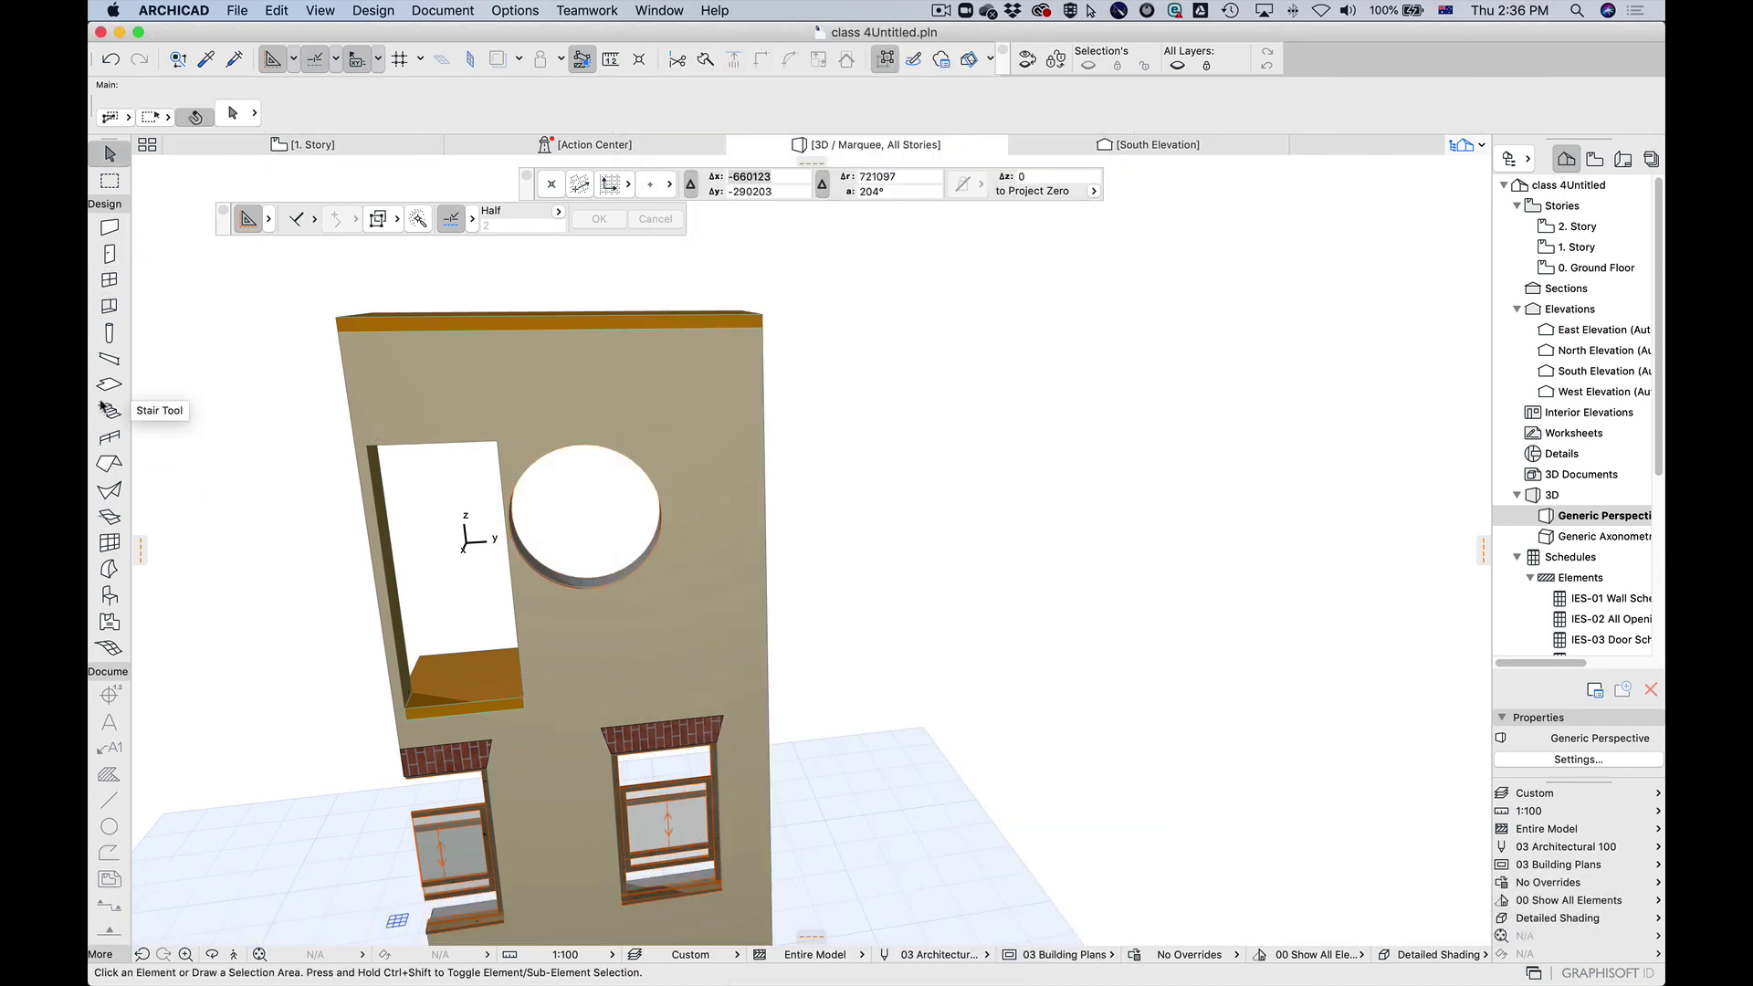
Step: Compare the default settings of the Door, Window and Opening tools
left_click(109, 254)
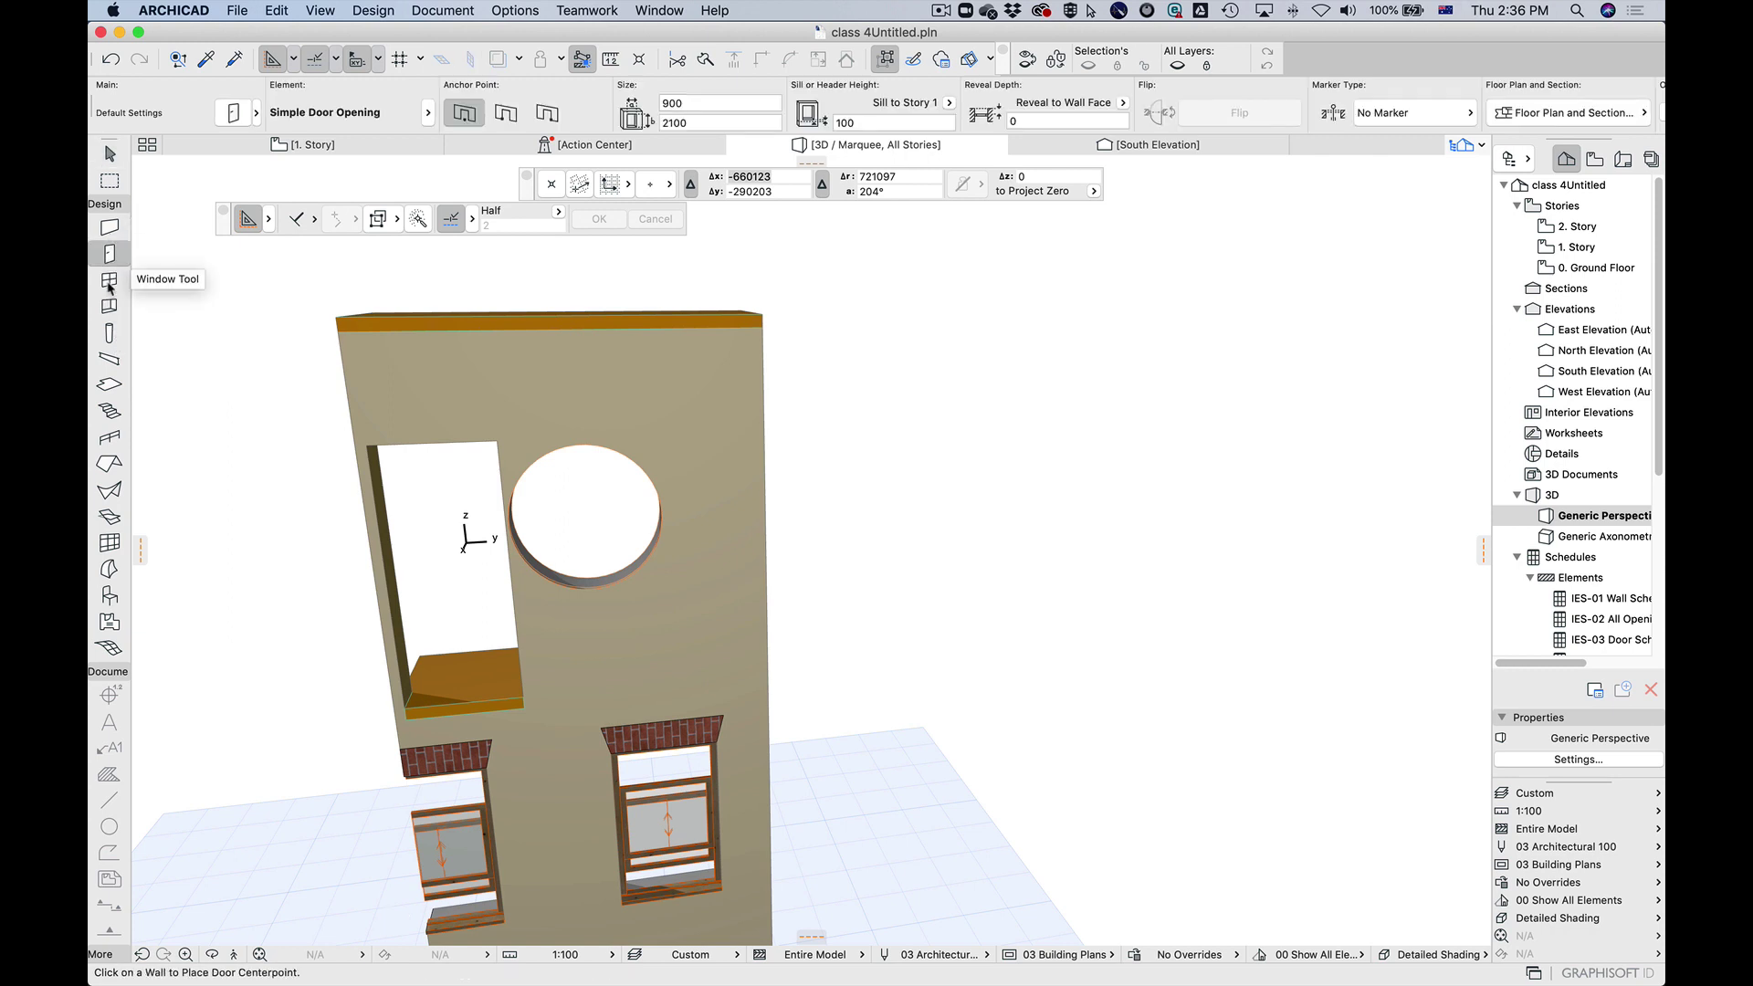
left_click(108, 280)
left_click(109, 307)
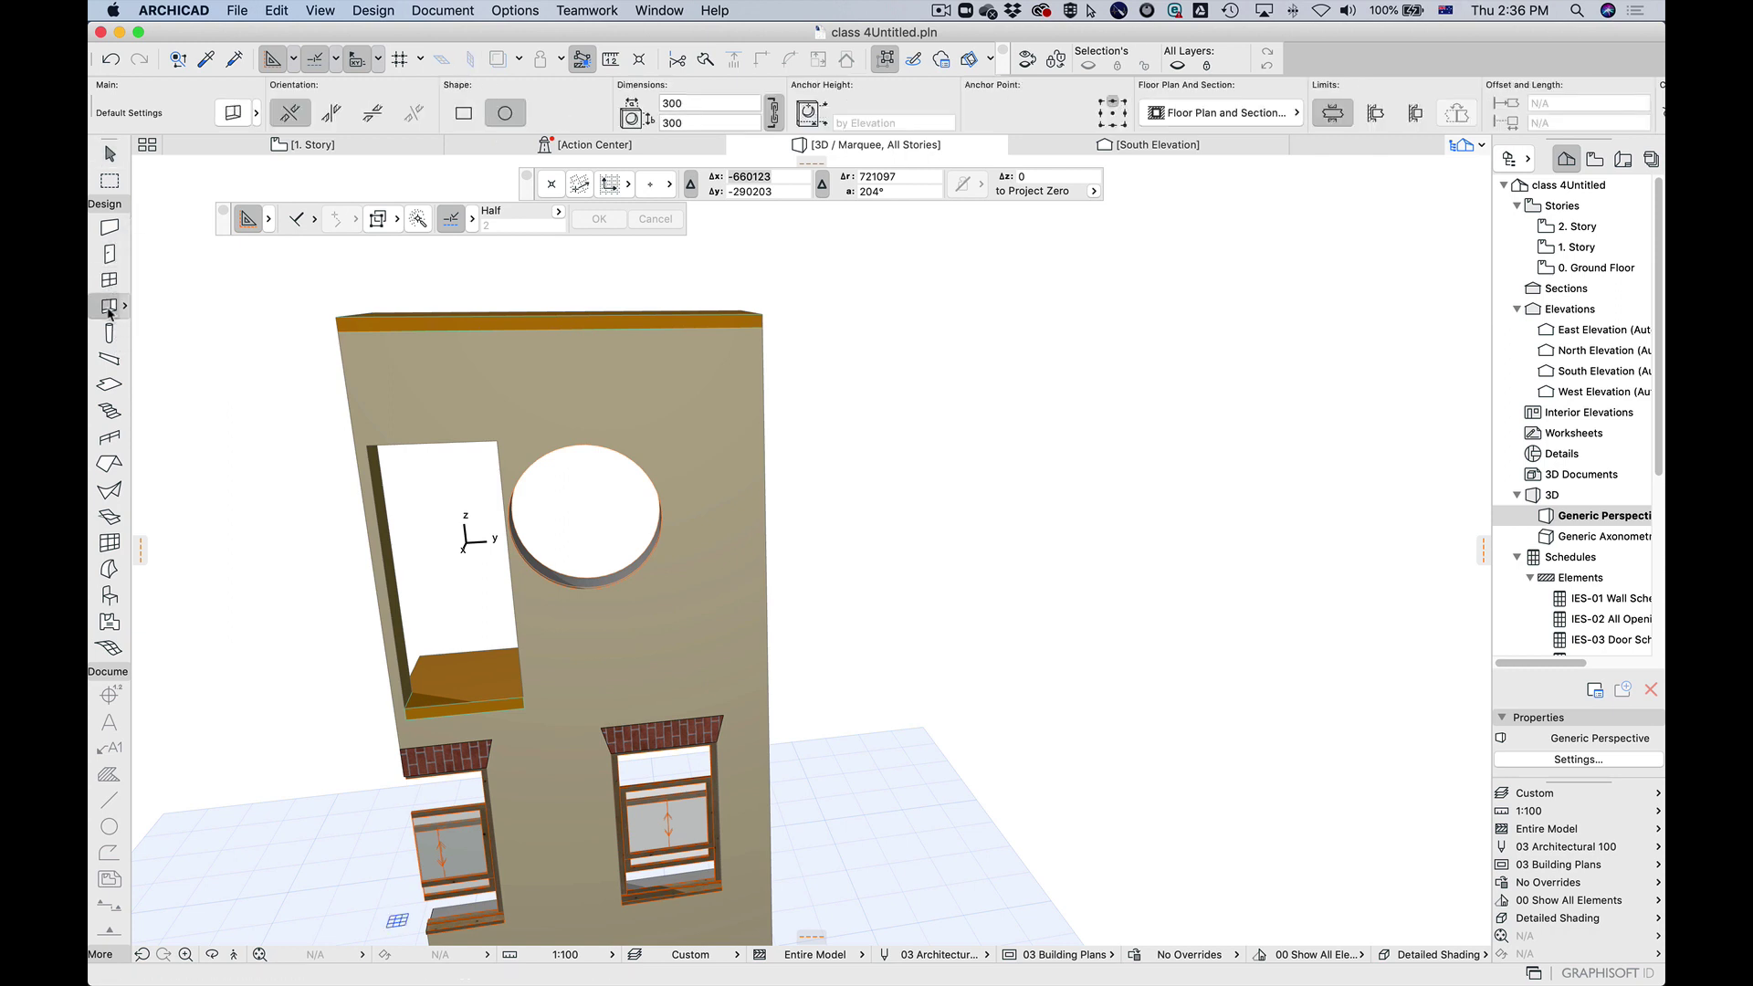
Step: Open the Door tool's default settings and browse the Empty Door Openings 23 folder in ARCHICAD Library 23
left_click(109, 254)
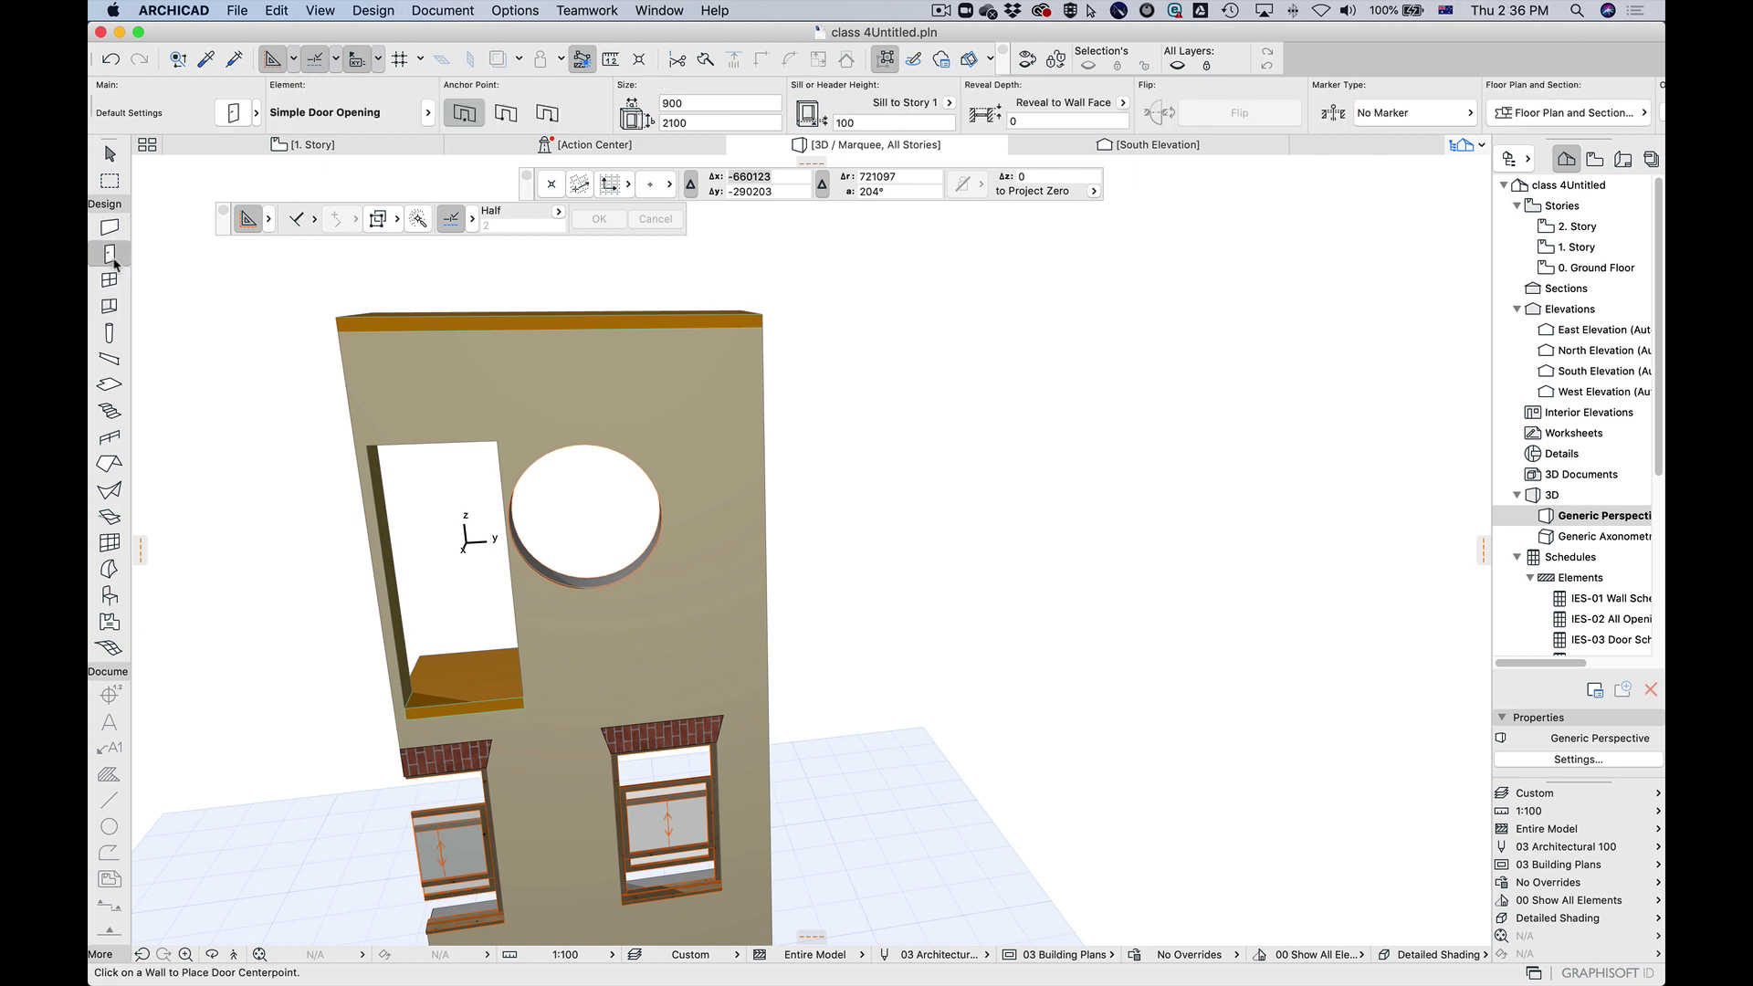
left_click(233, 112)
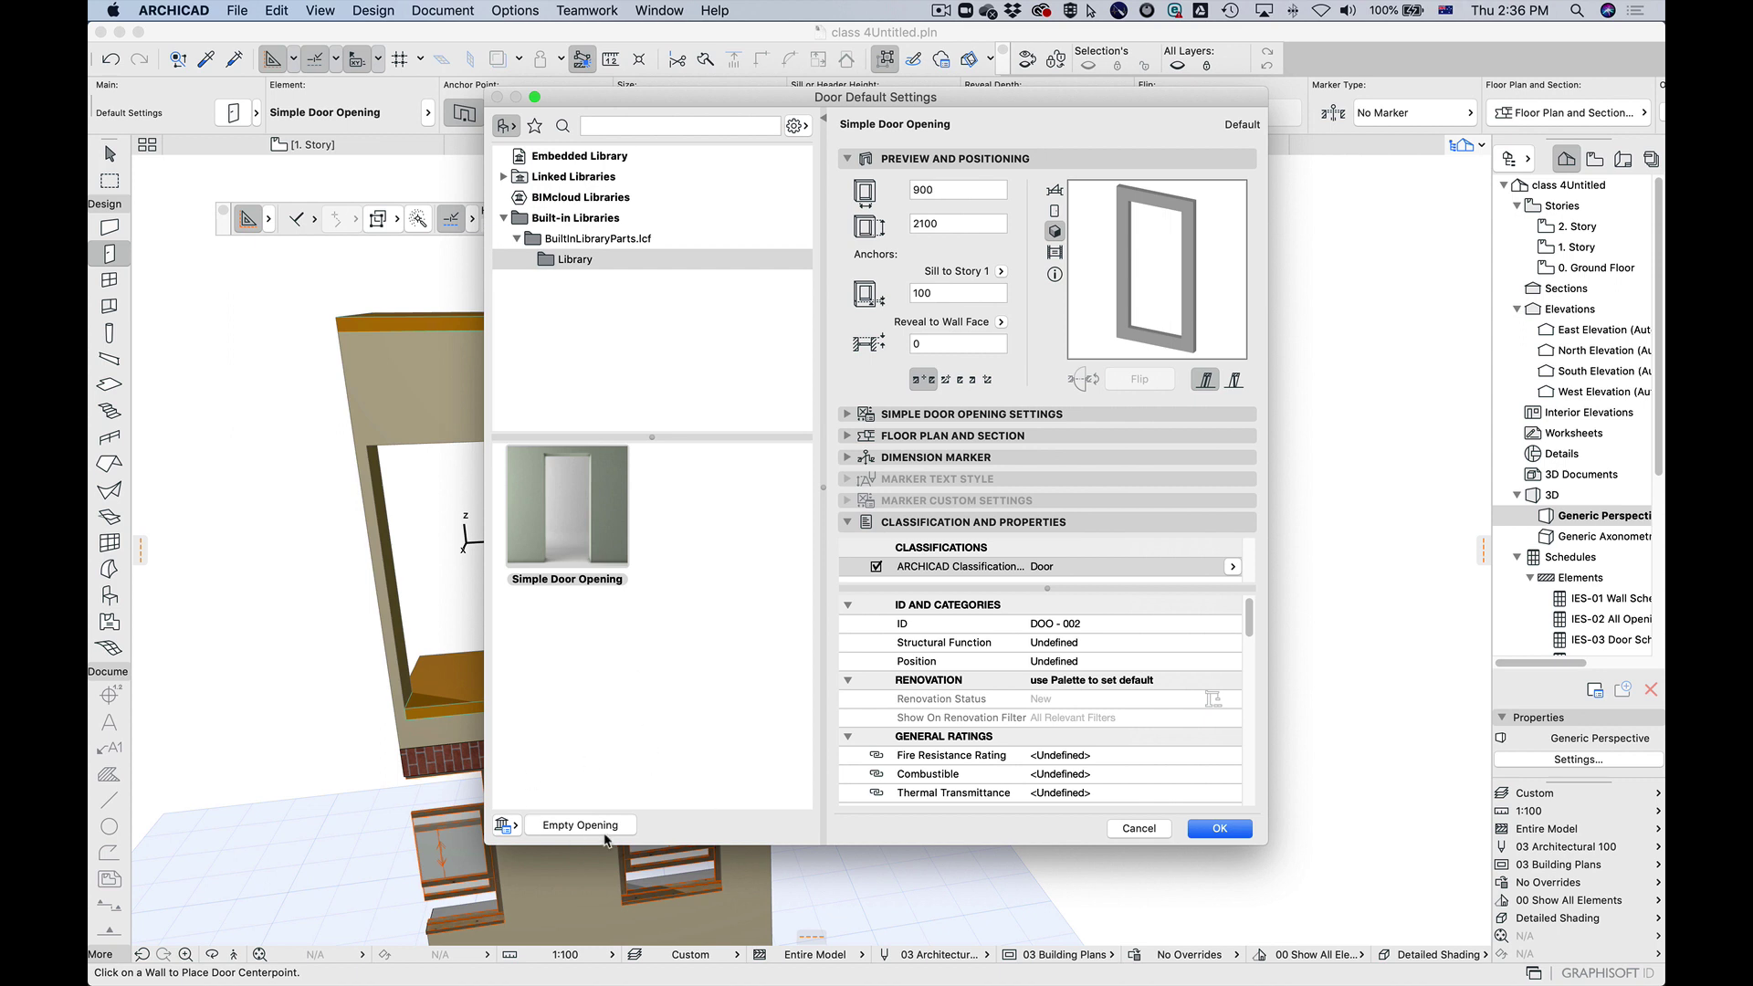
left_click(572, 184)
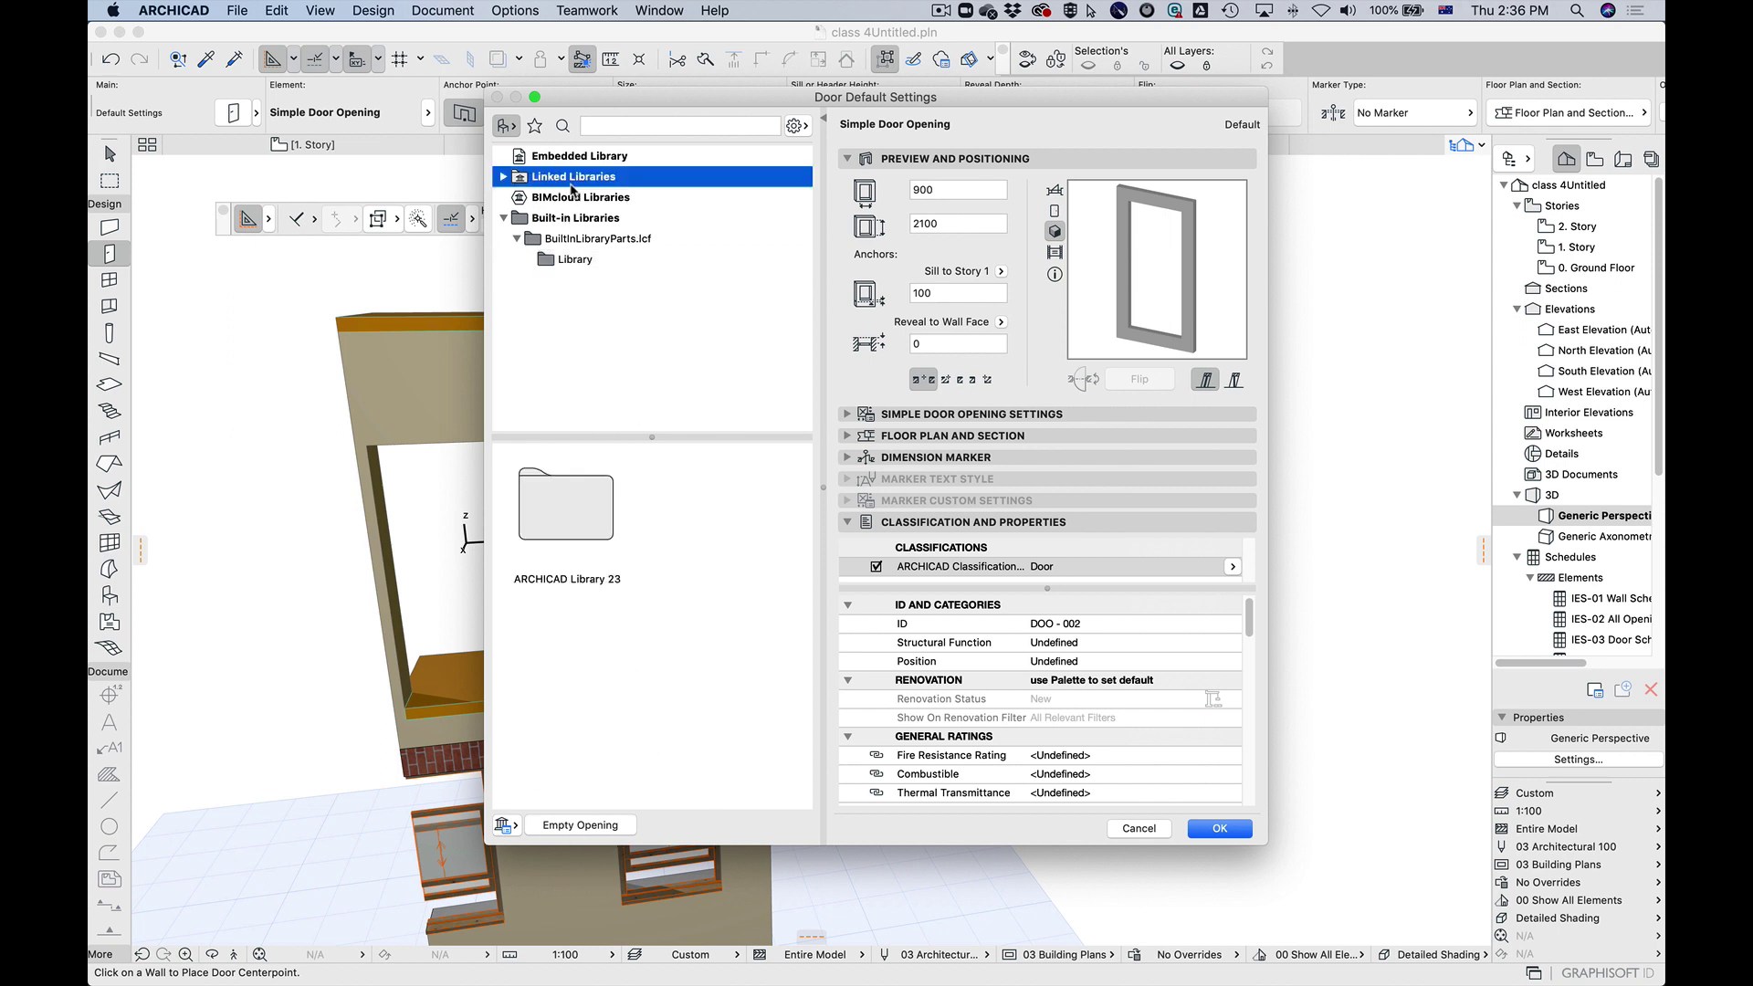
left_click(504, 176)
left_click(517, 197)
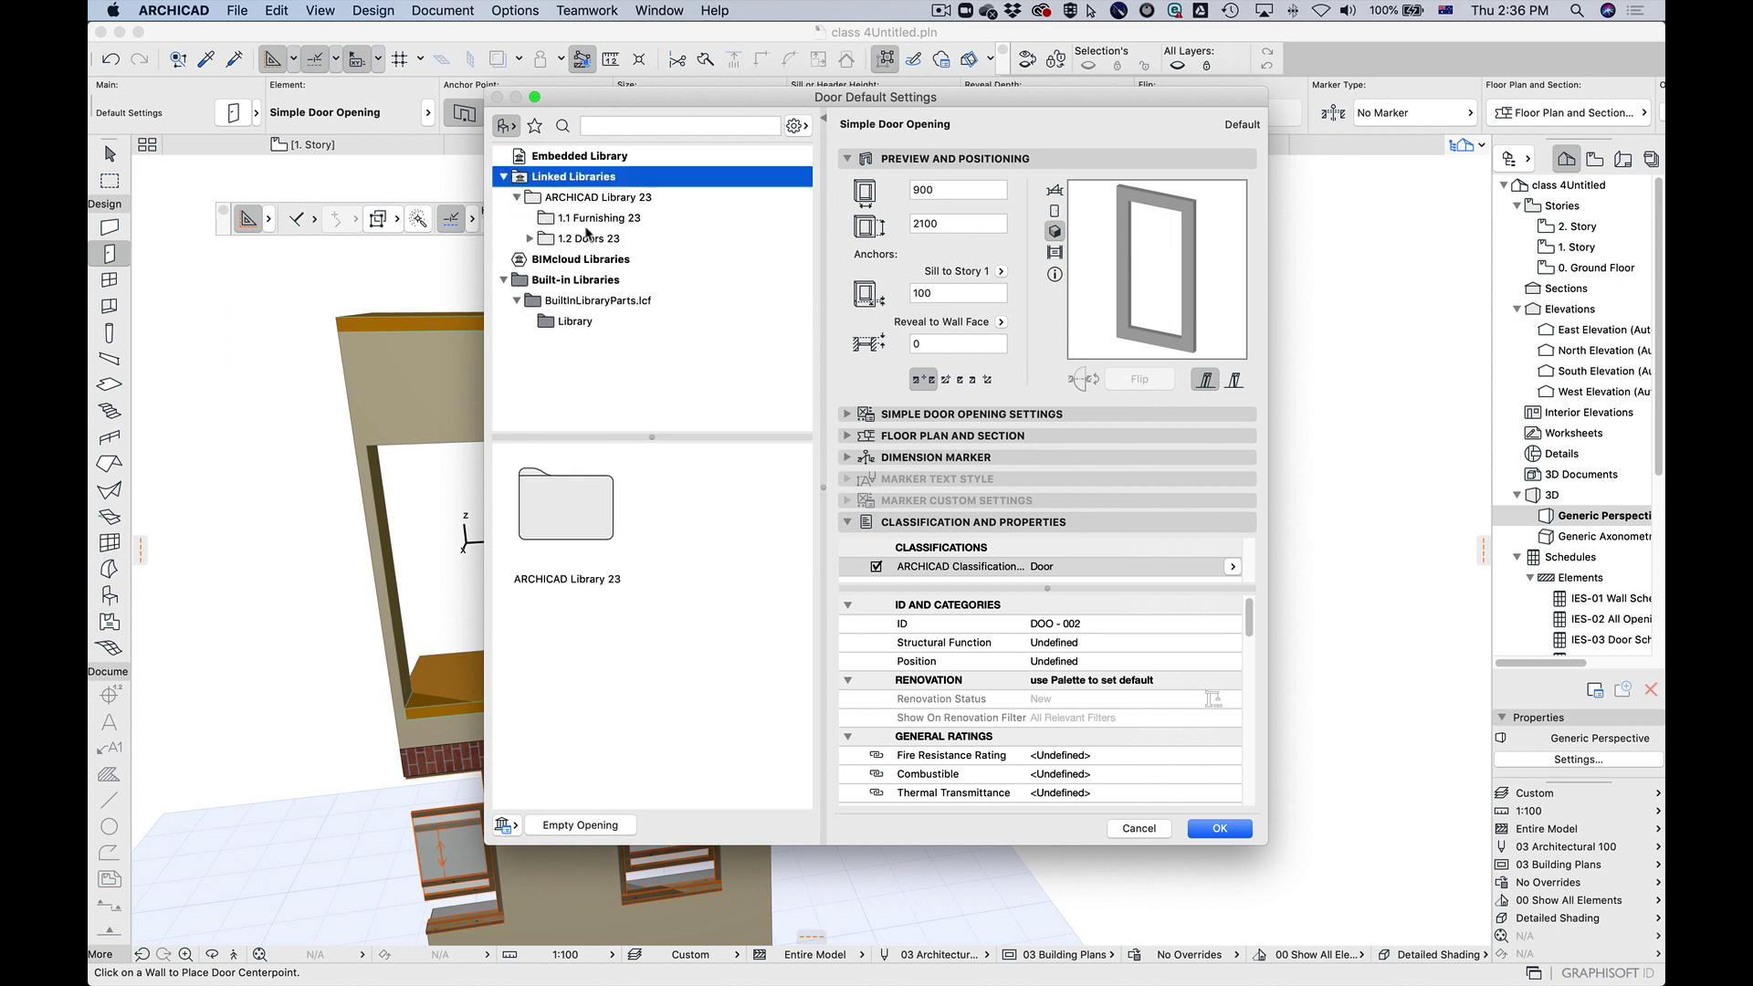
left_click(530, 238)
left_click(630, 260)
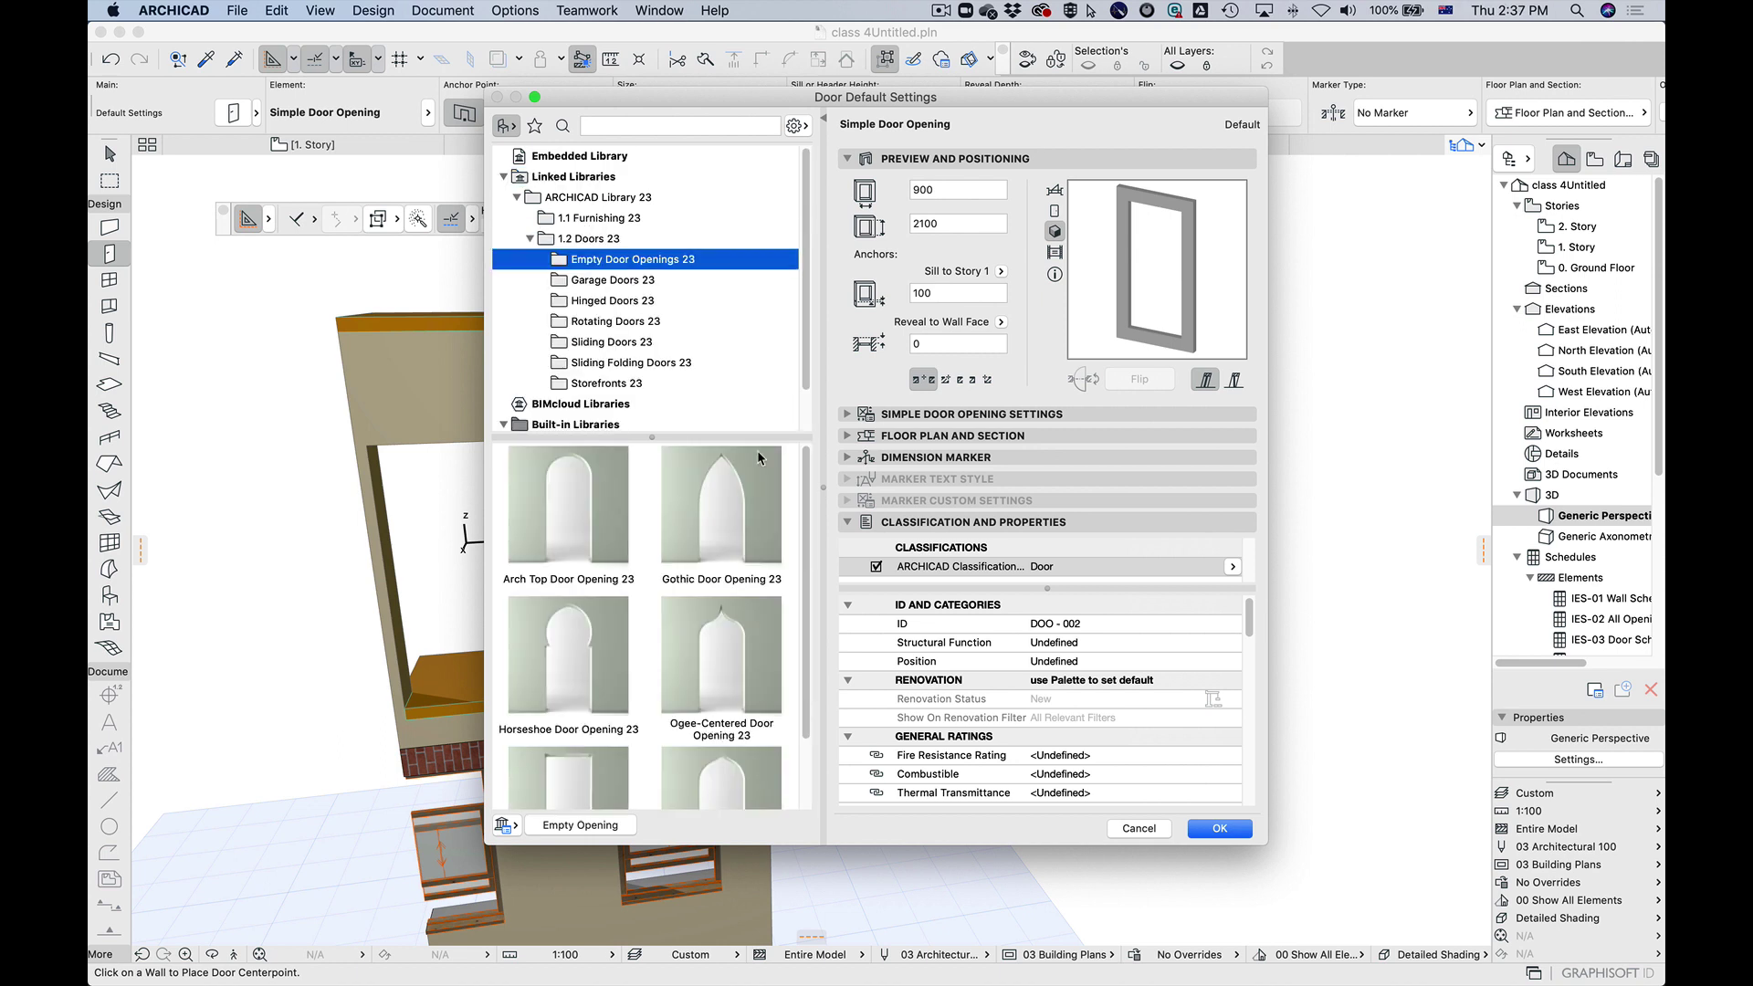
Step: Choose Revolving Door 23 from the Rotating Doors 23 library folder as the default door type
left_click(607, 321)
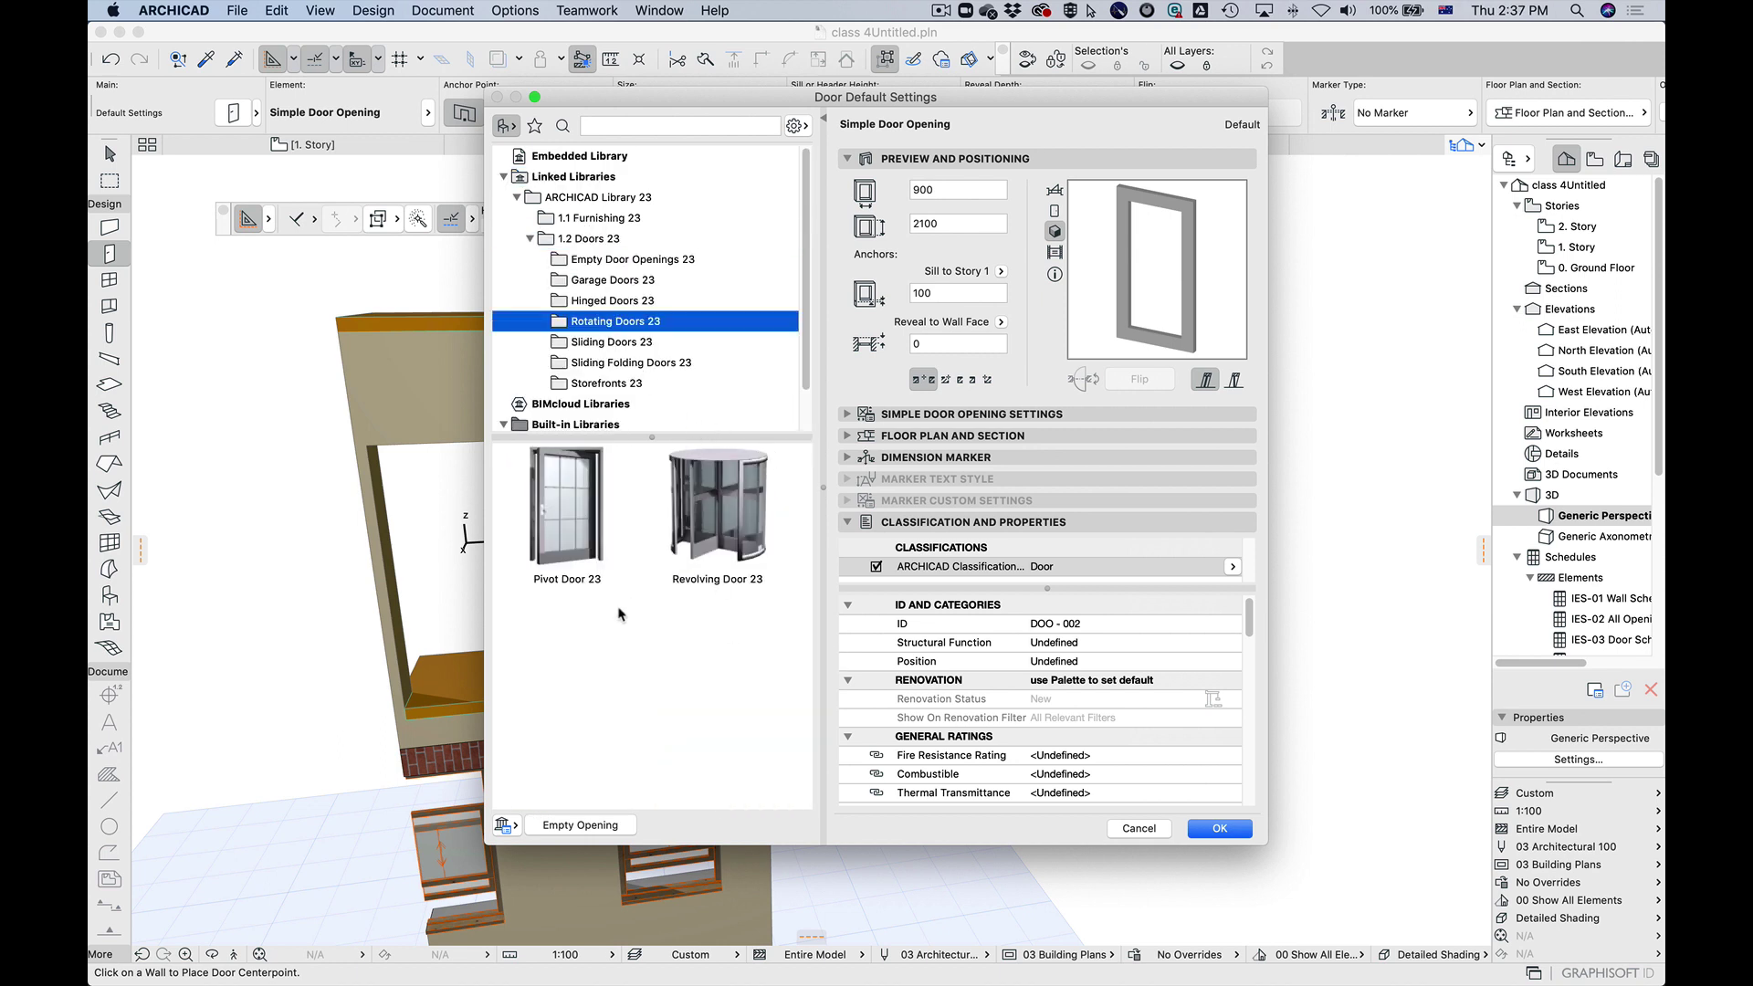
left_click(717, 530)
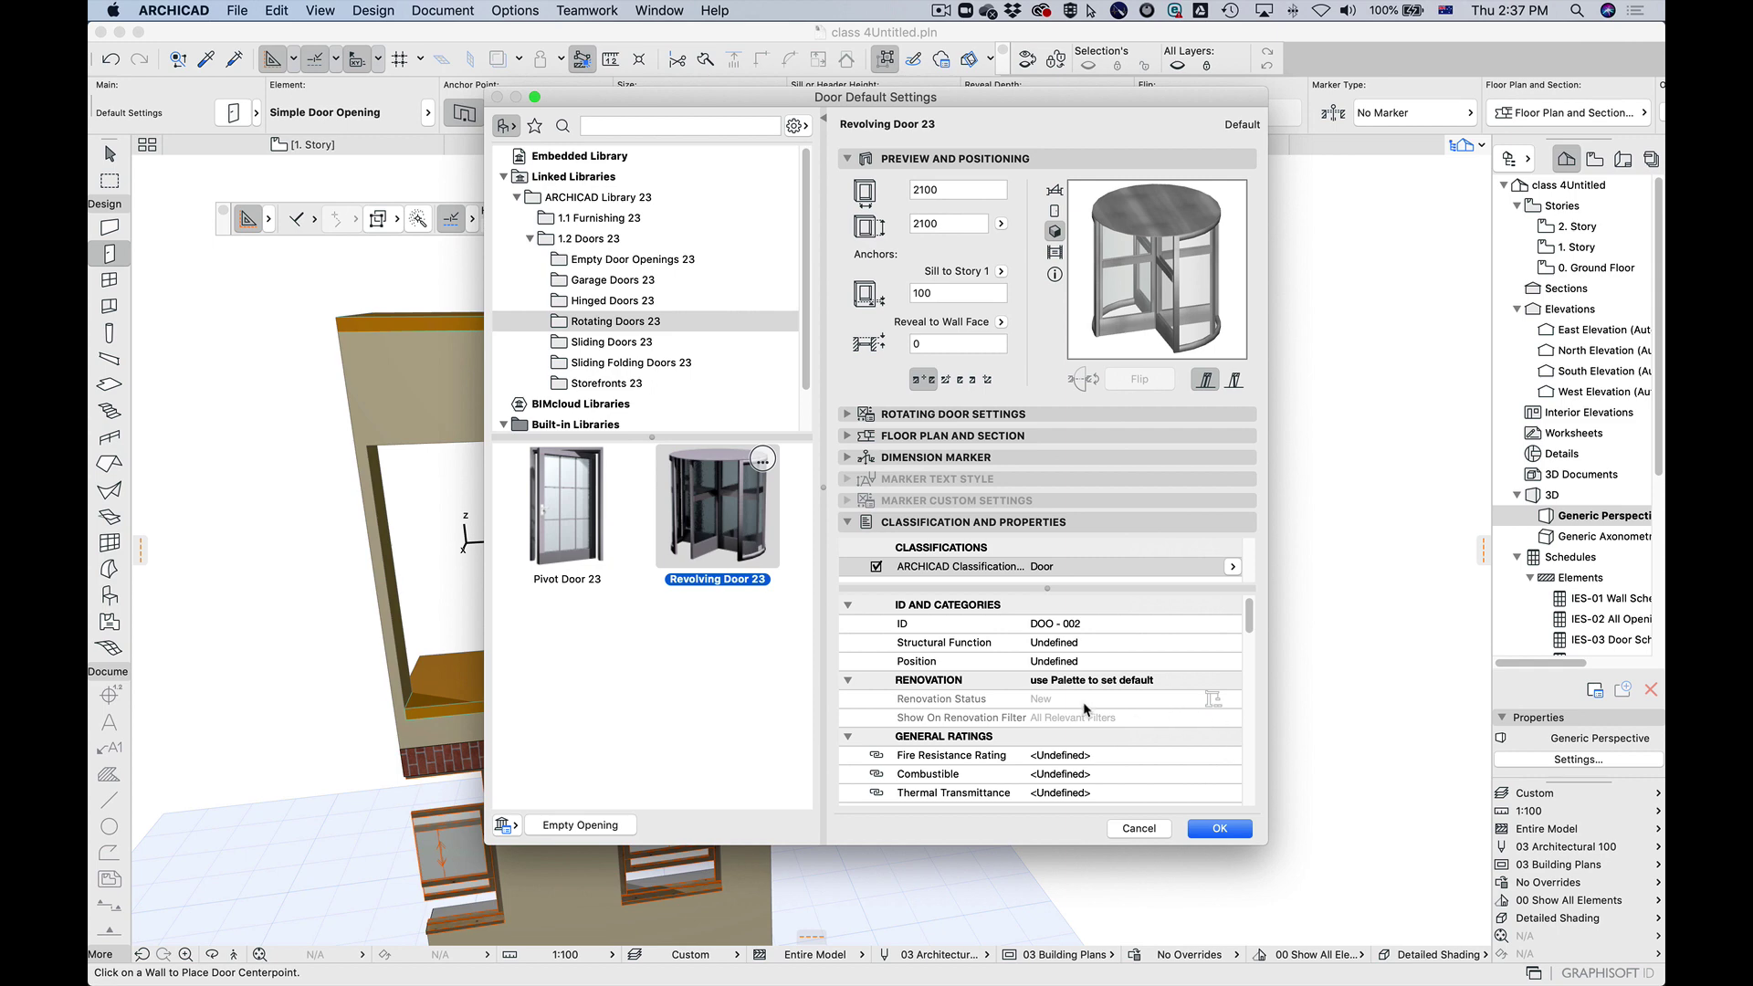
left_click_drag(1249, 618, 1281, 552)
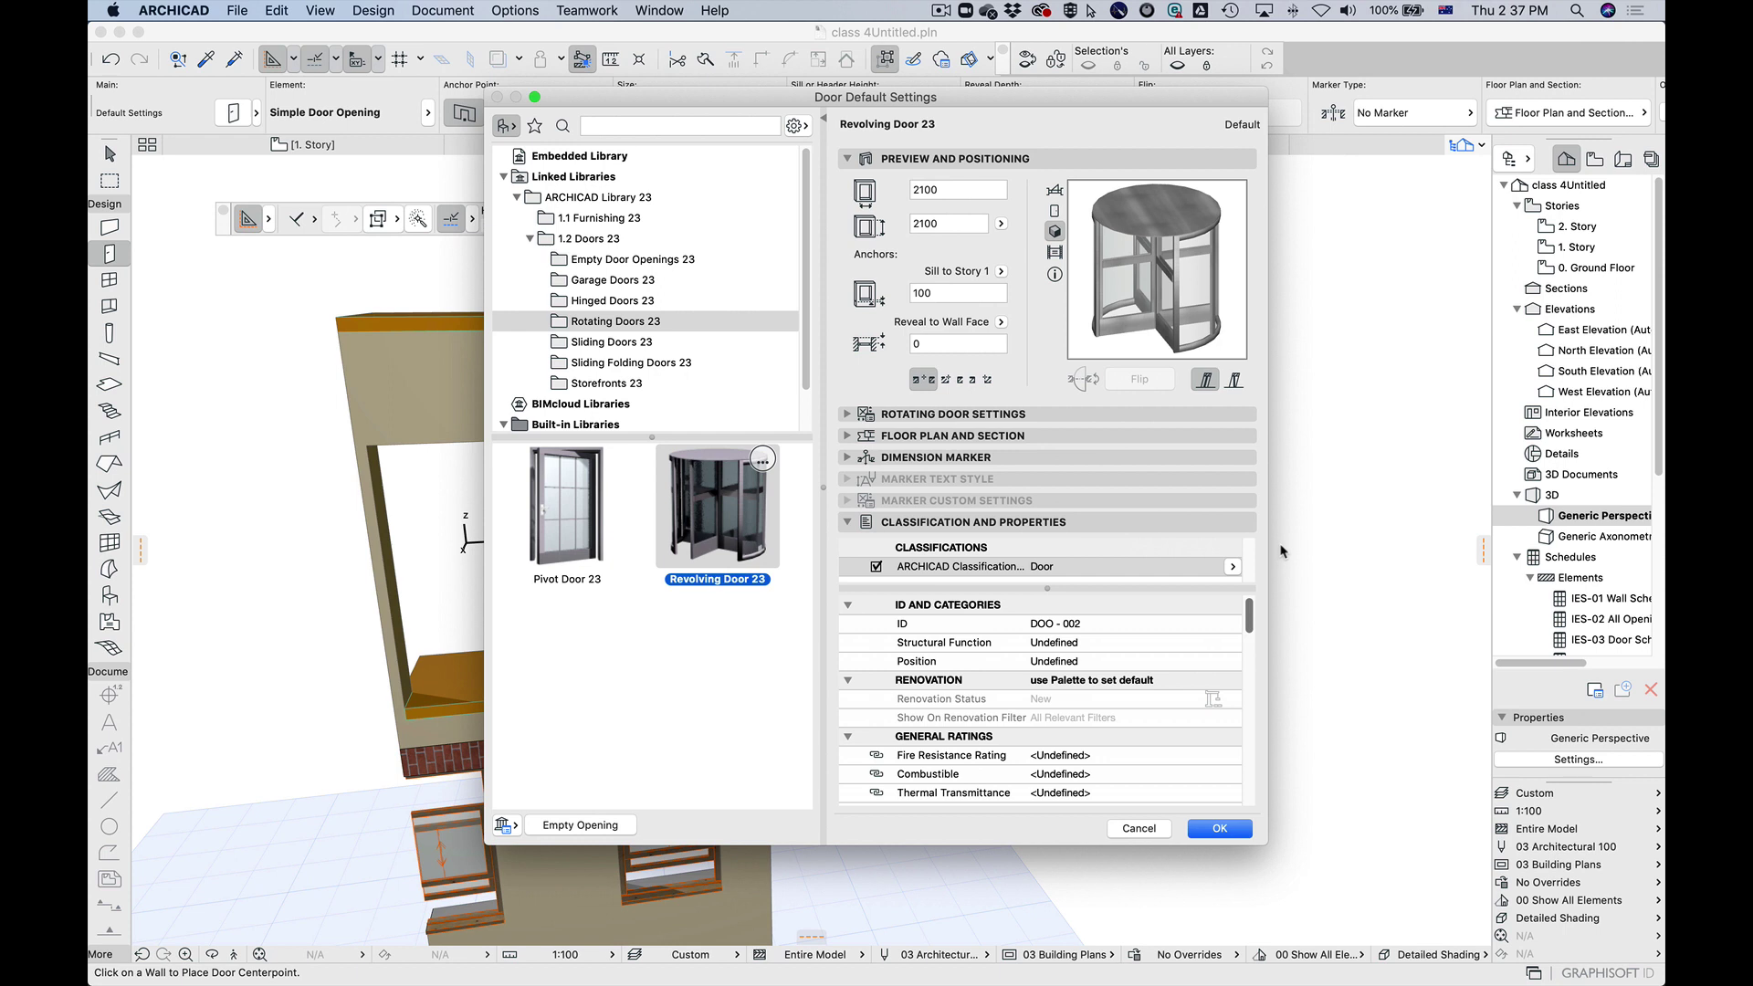
Step: Examine the revolving door's floor plan and section settings, including the available Floor Plan Display options
left_click(850, 437)
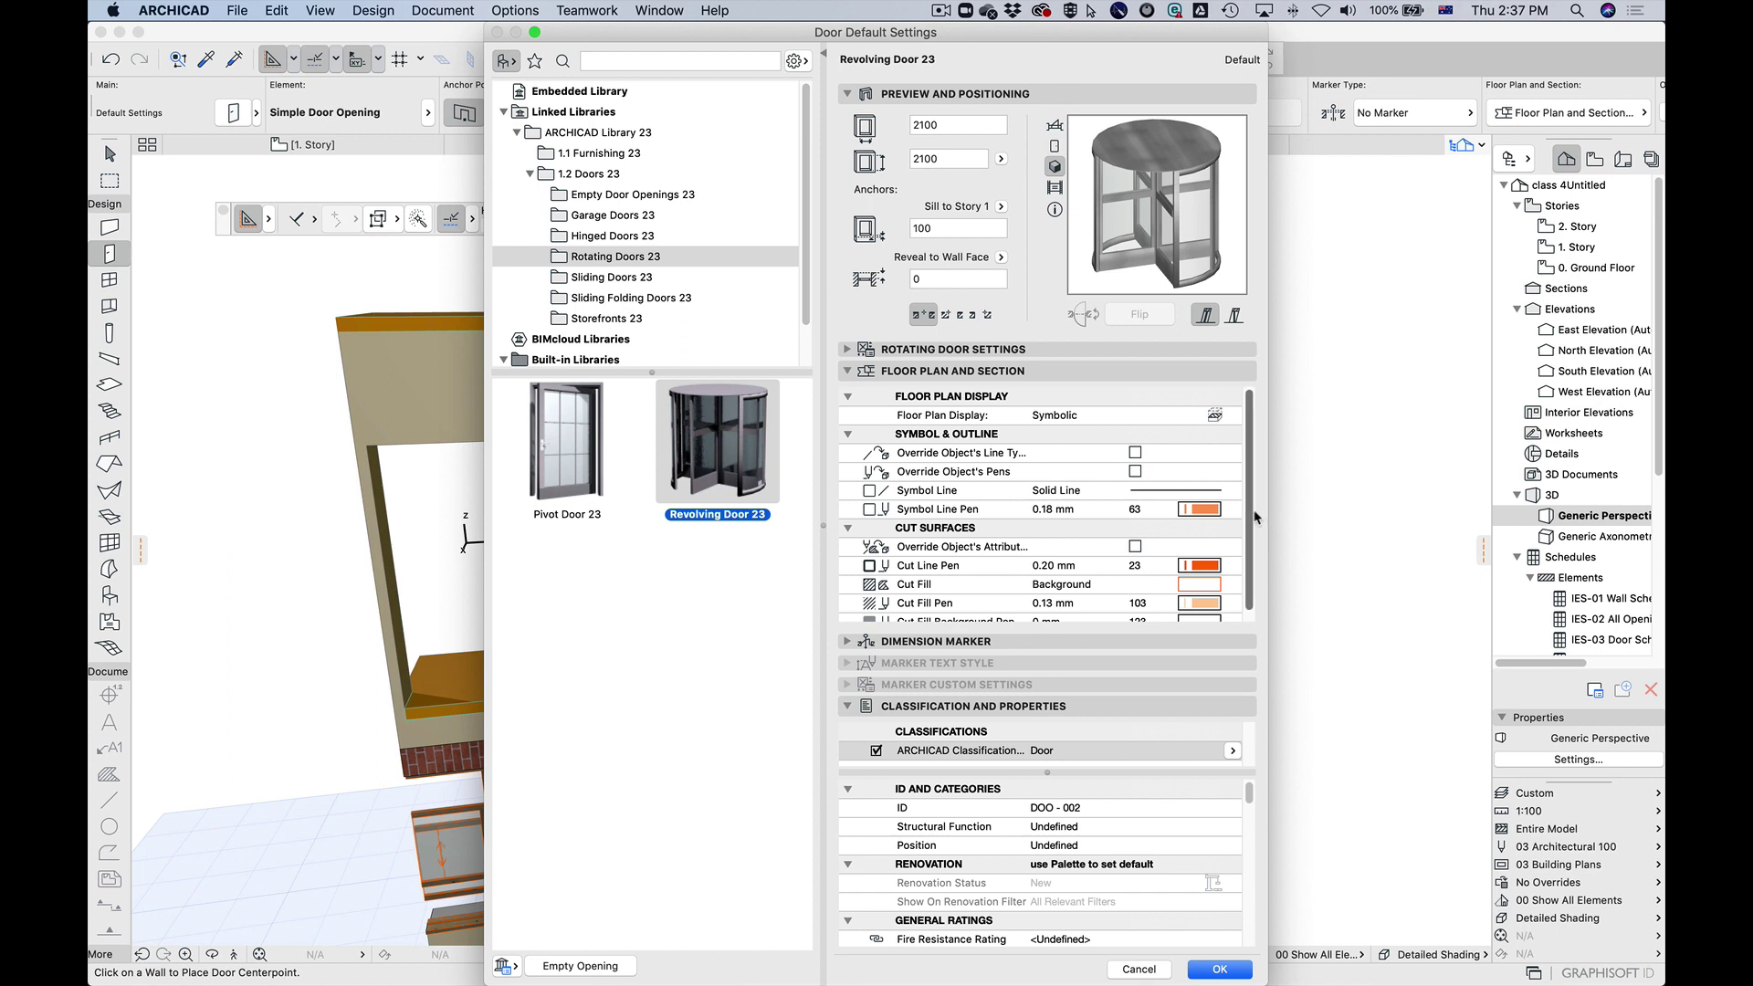
scroll(1255, 555, "down", 1)
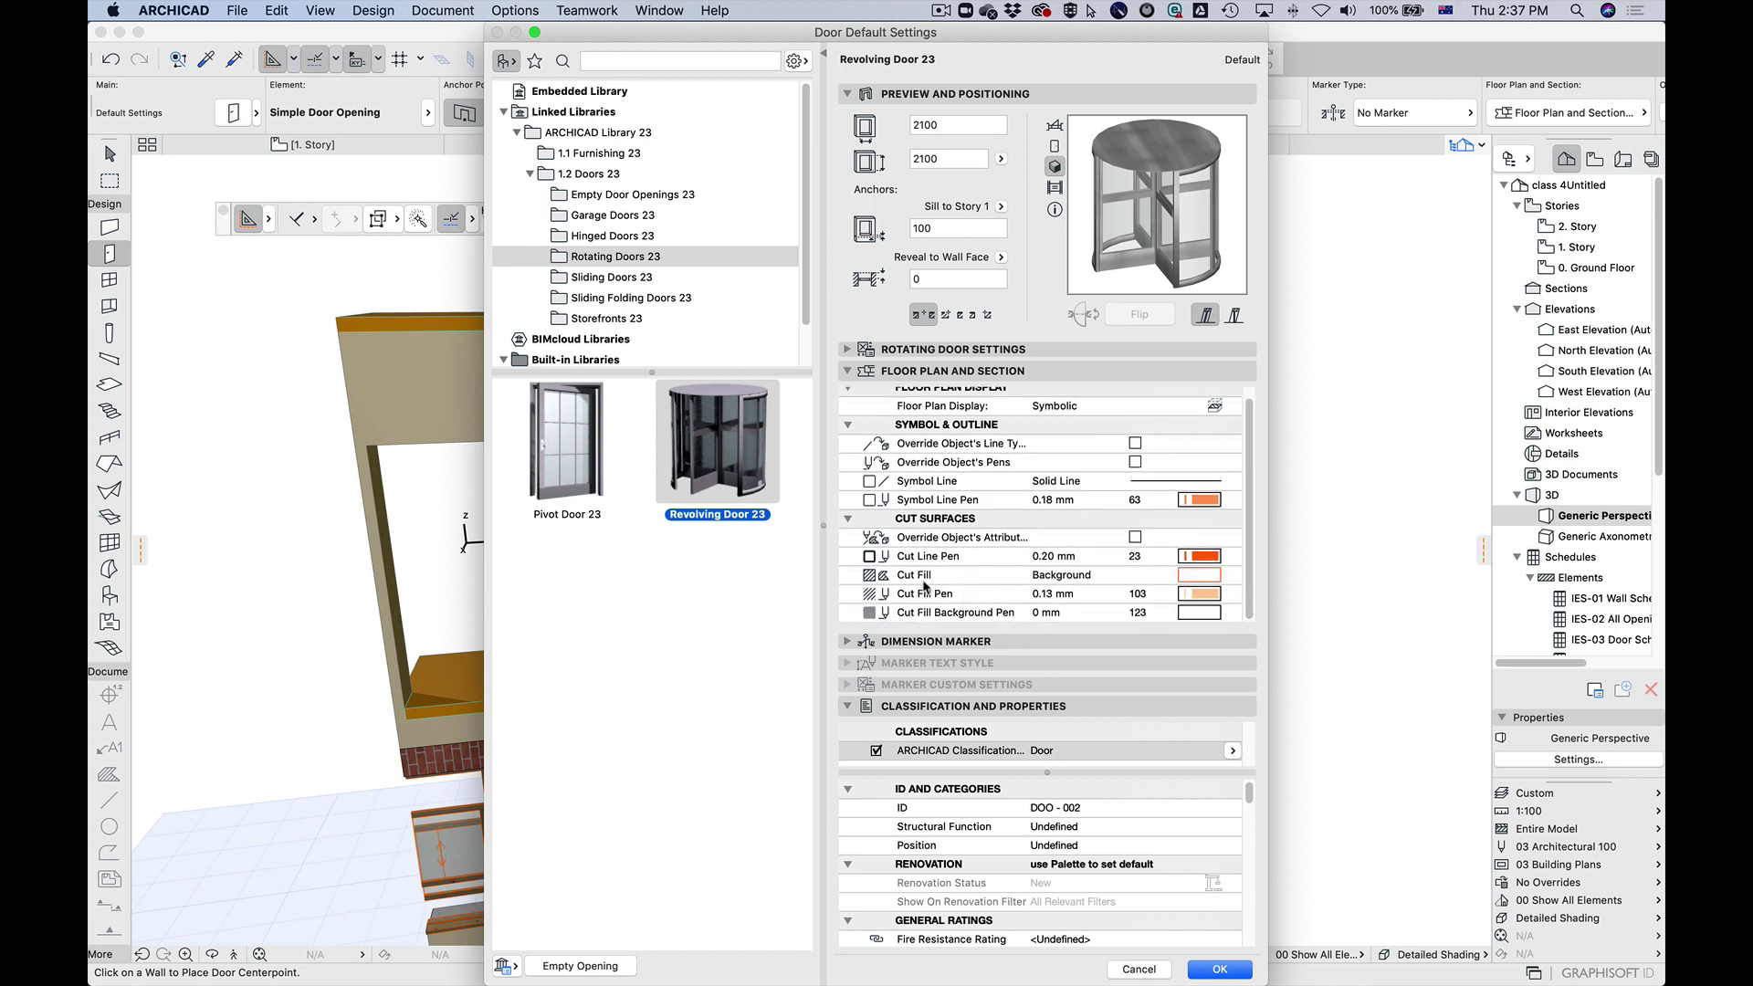
scroll(1254, 548, "up", 1)
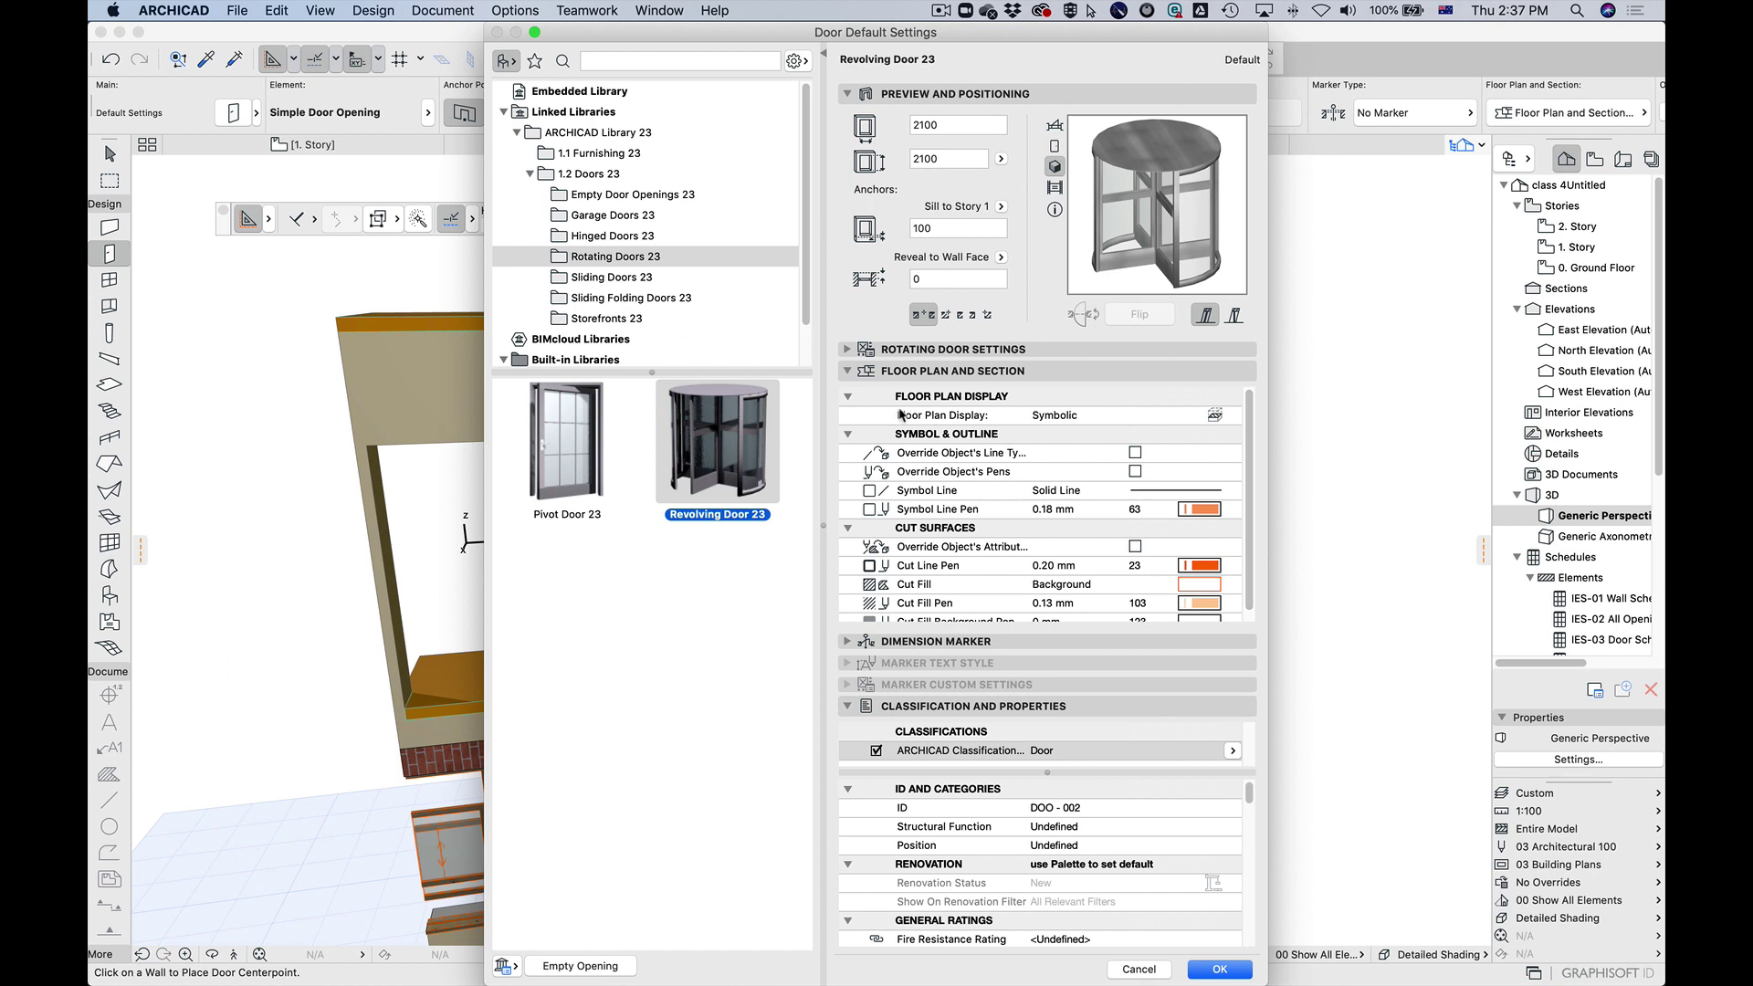
left_click(1087, 416)
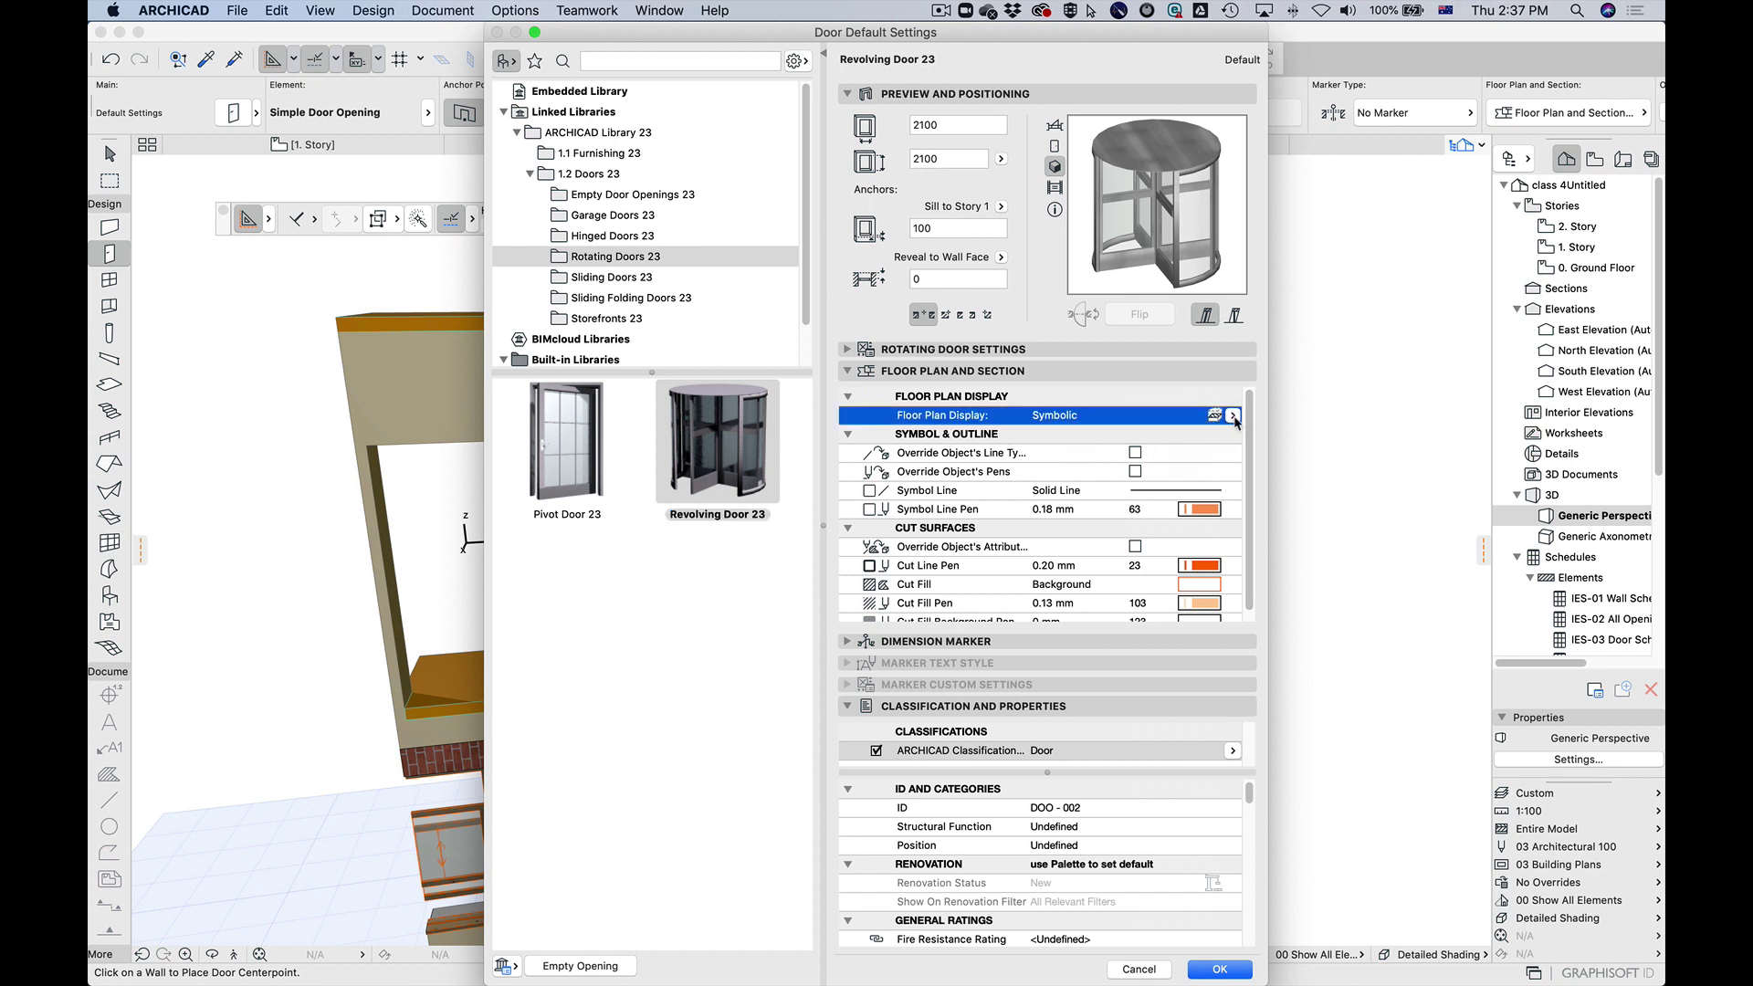
left_click(1235, 416)
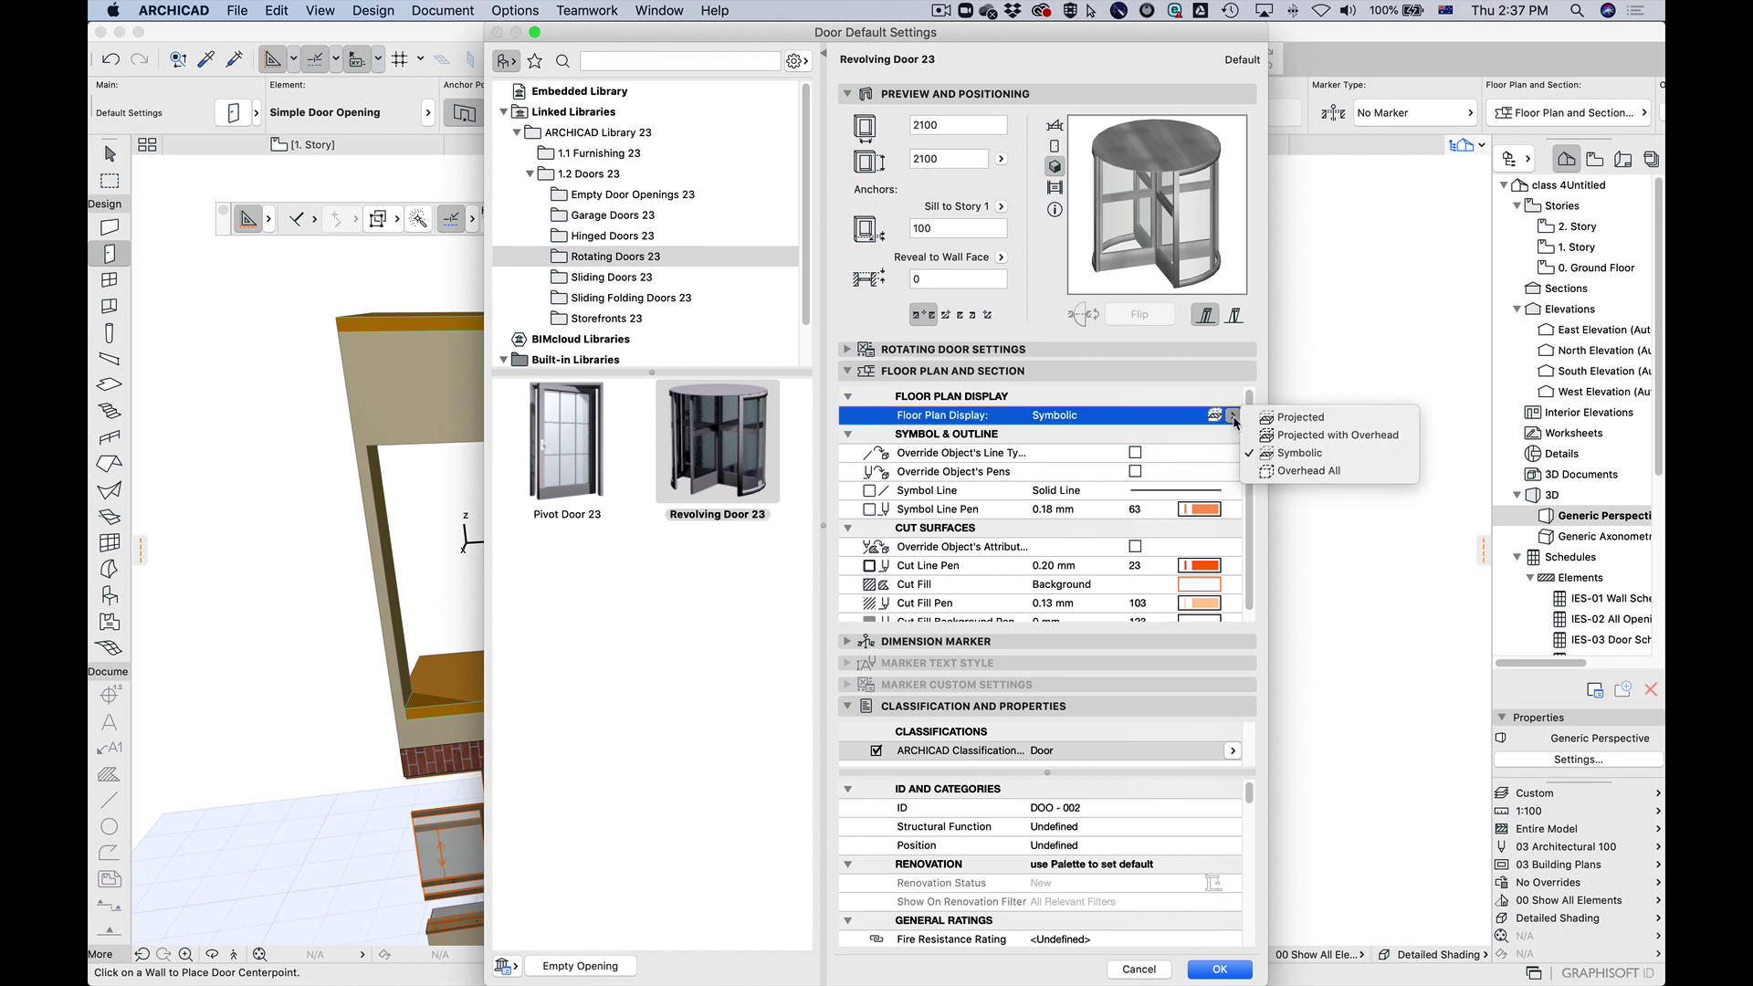
left_click(1035, 443)
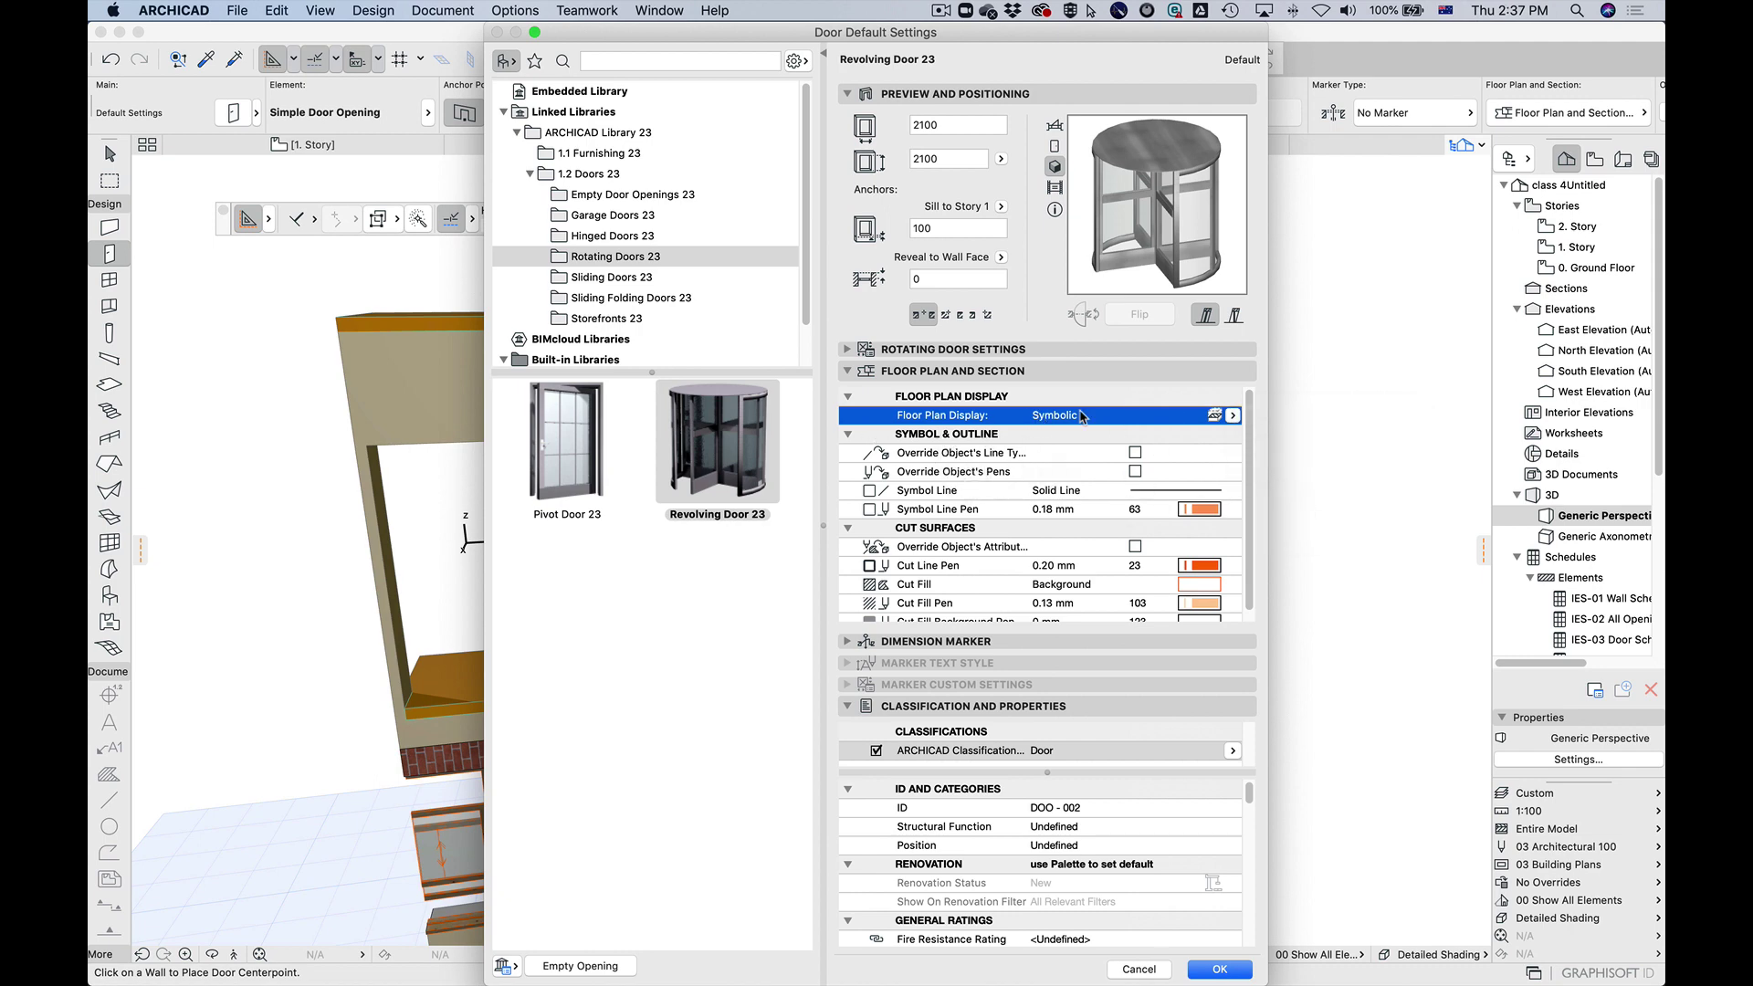
left_click(848, 372)
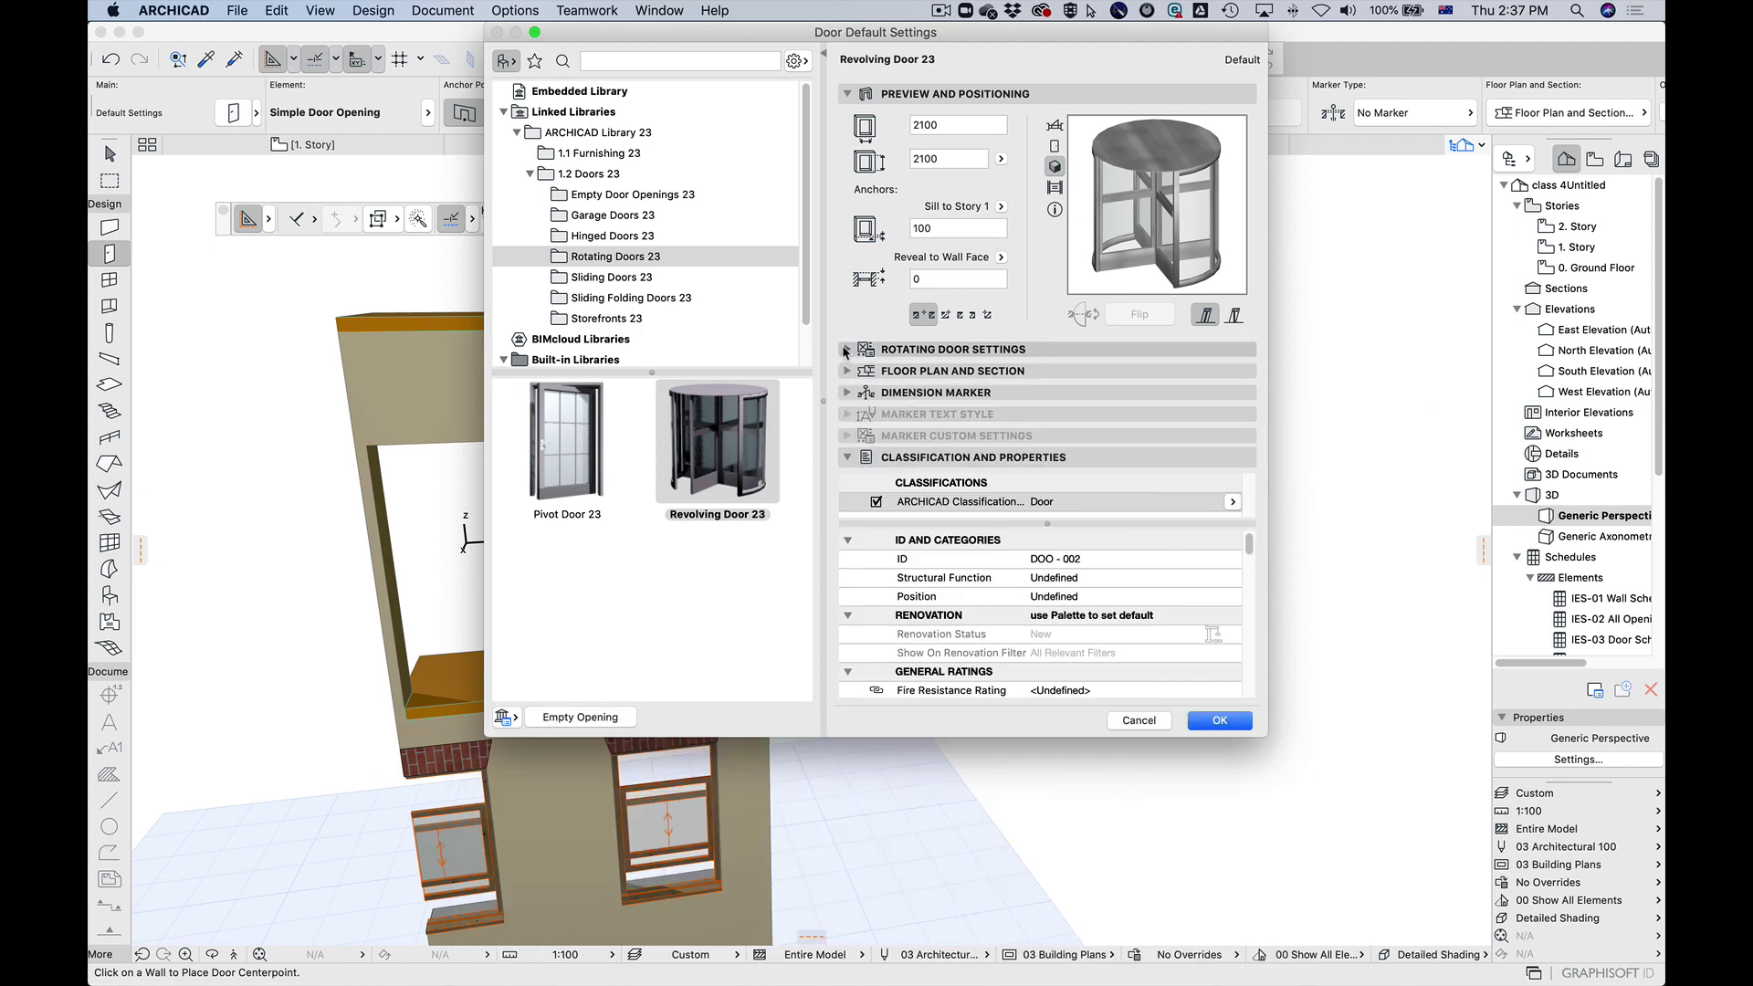
Step: Examine the revolving door's Rotating Door Settings for dimensions, 3D opening angle and detail levels
left_click(845, 350)
left_click(847, 352)
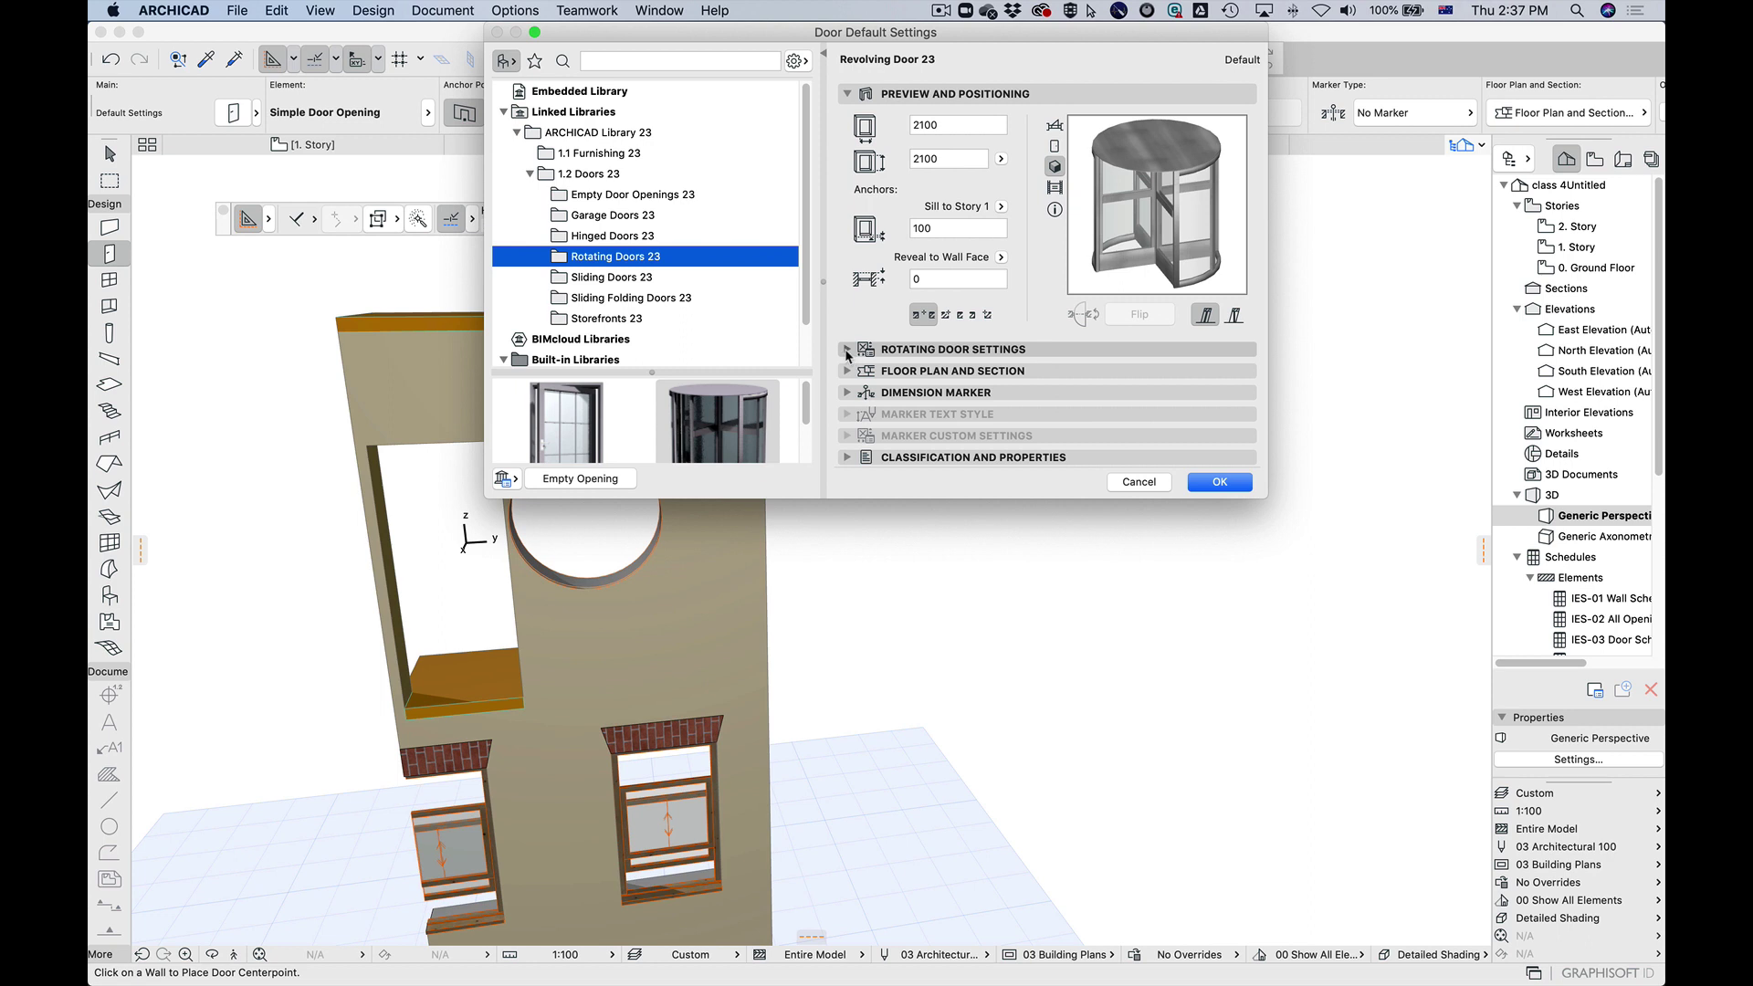
left_click(847, 350)
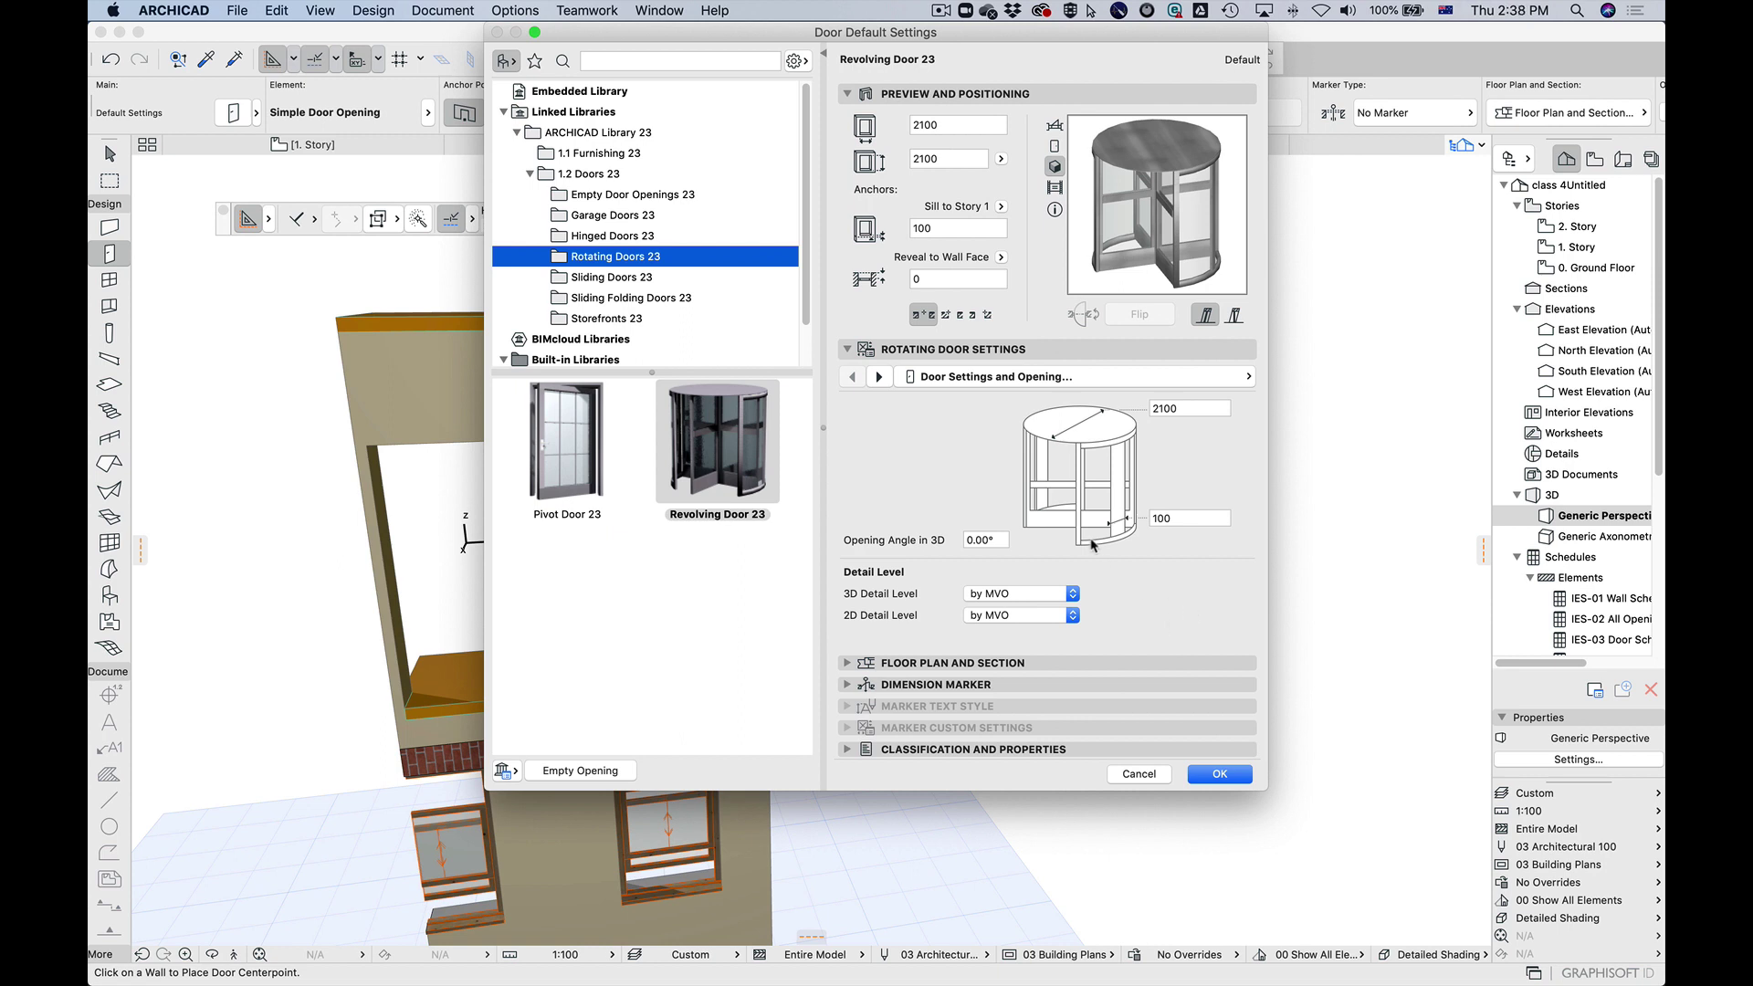
Step: Discard the door default settings changes and look over the available element attribute commands
left_click(516, 9)
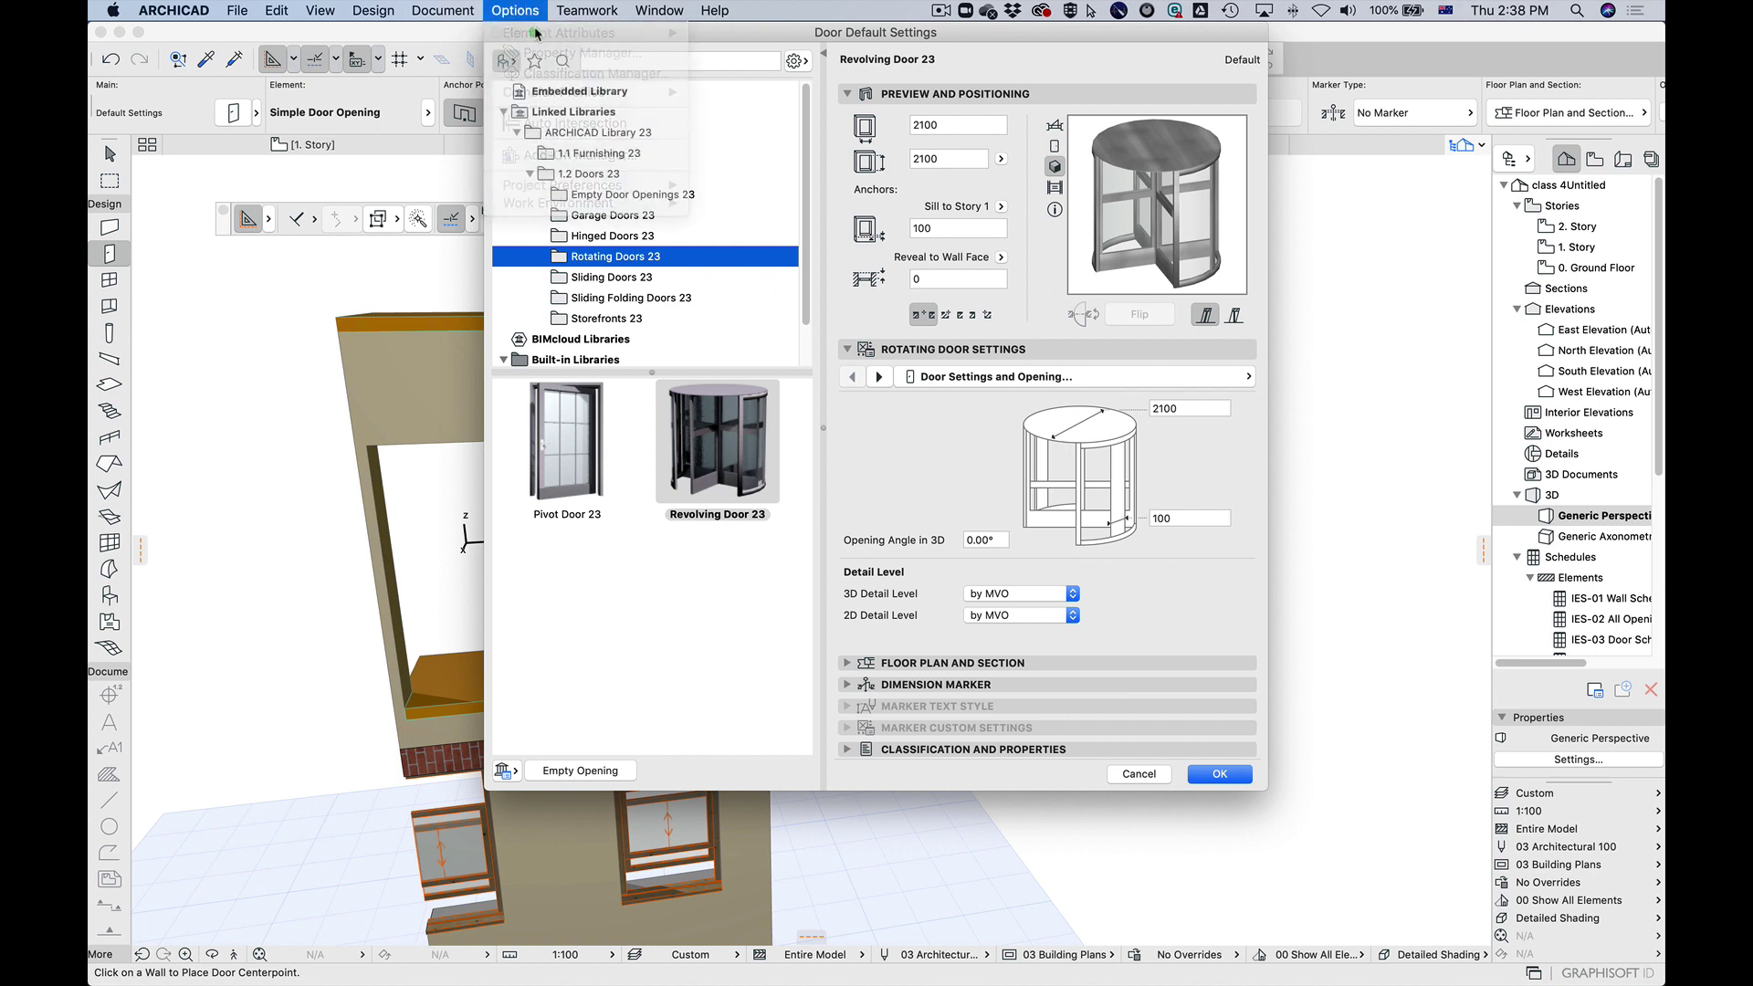
left_click(1139, 773)
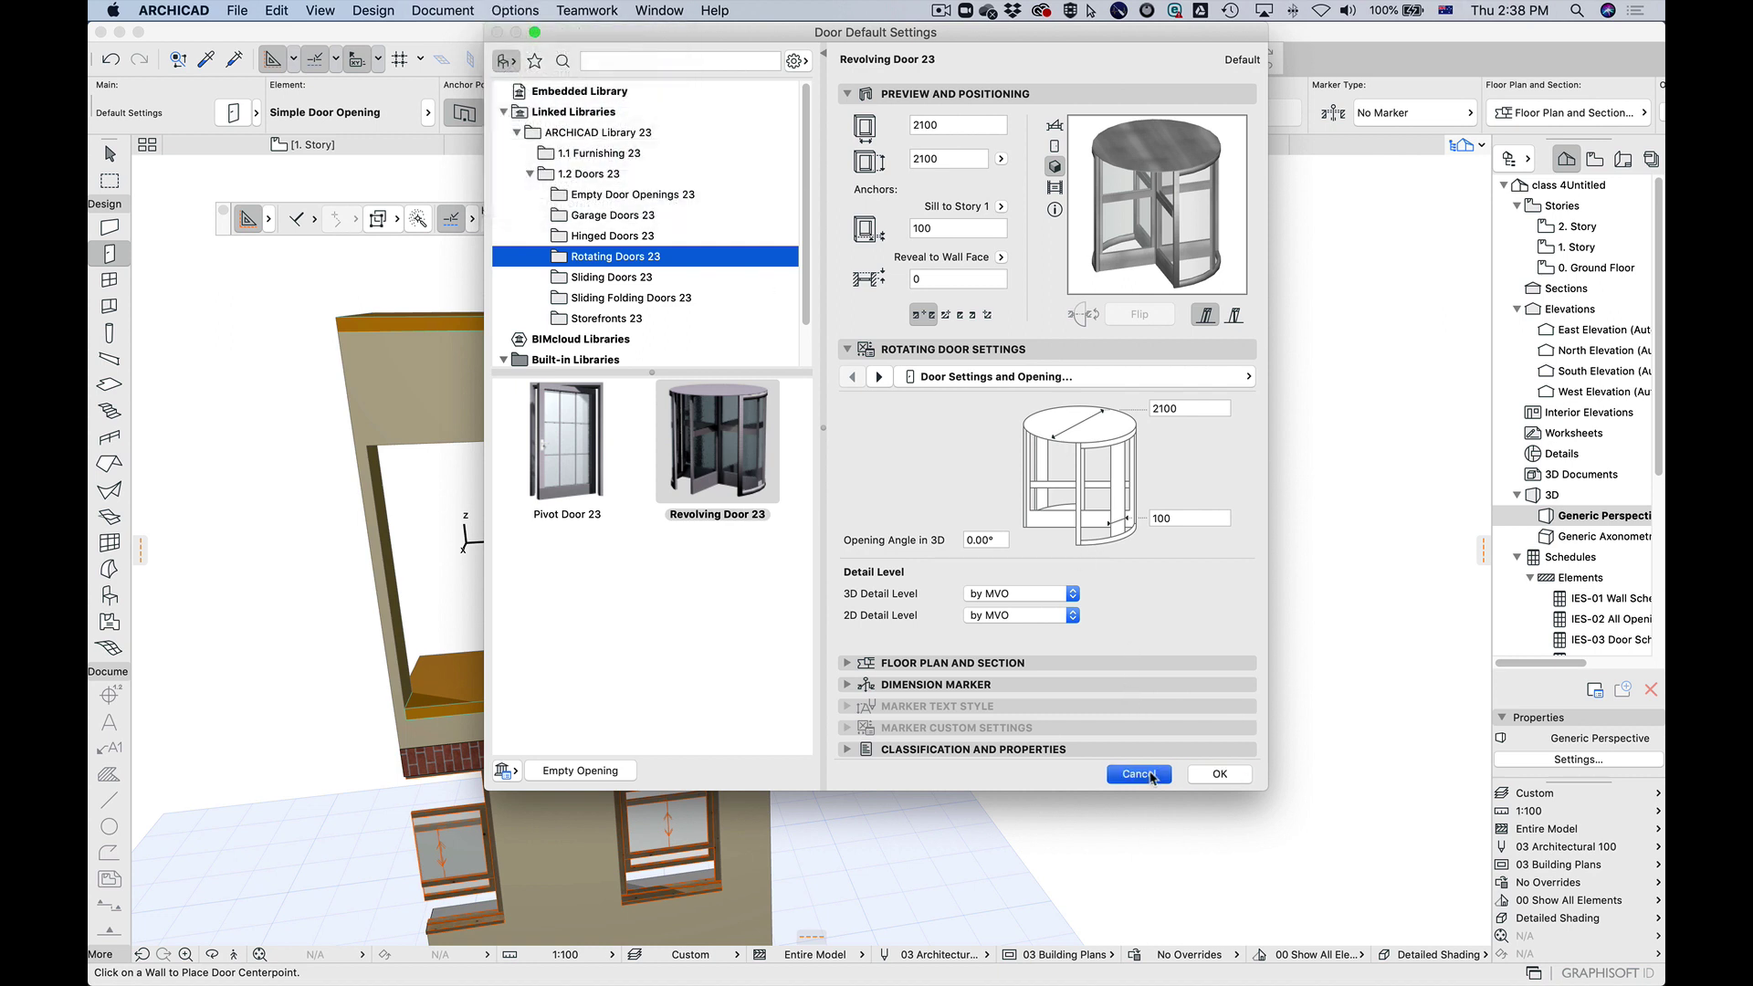
left_click(517, 10)
mouse_move(566, 35)
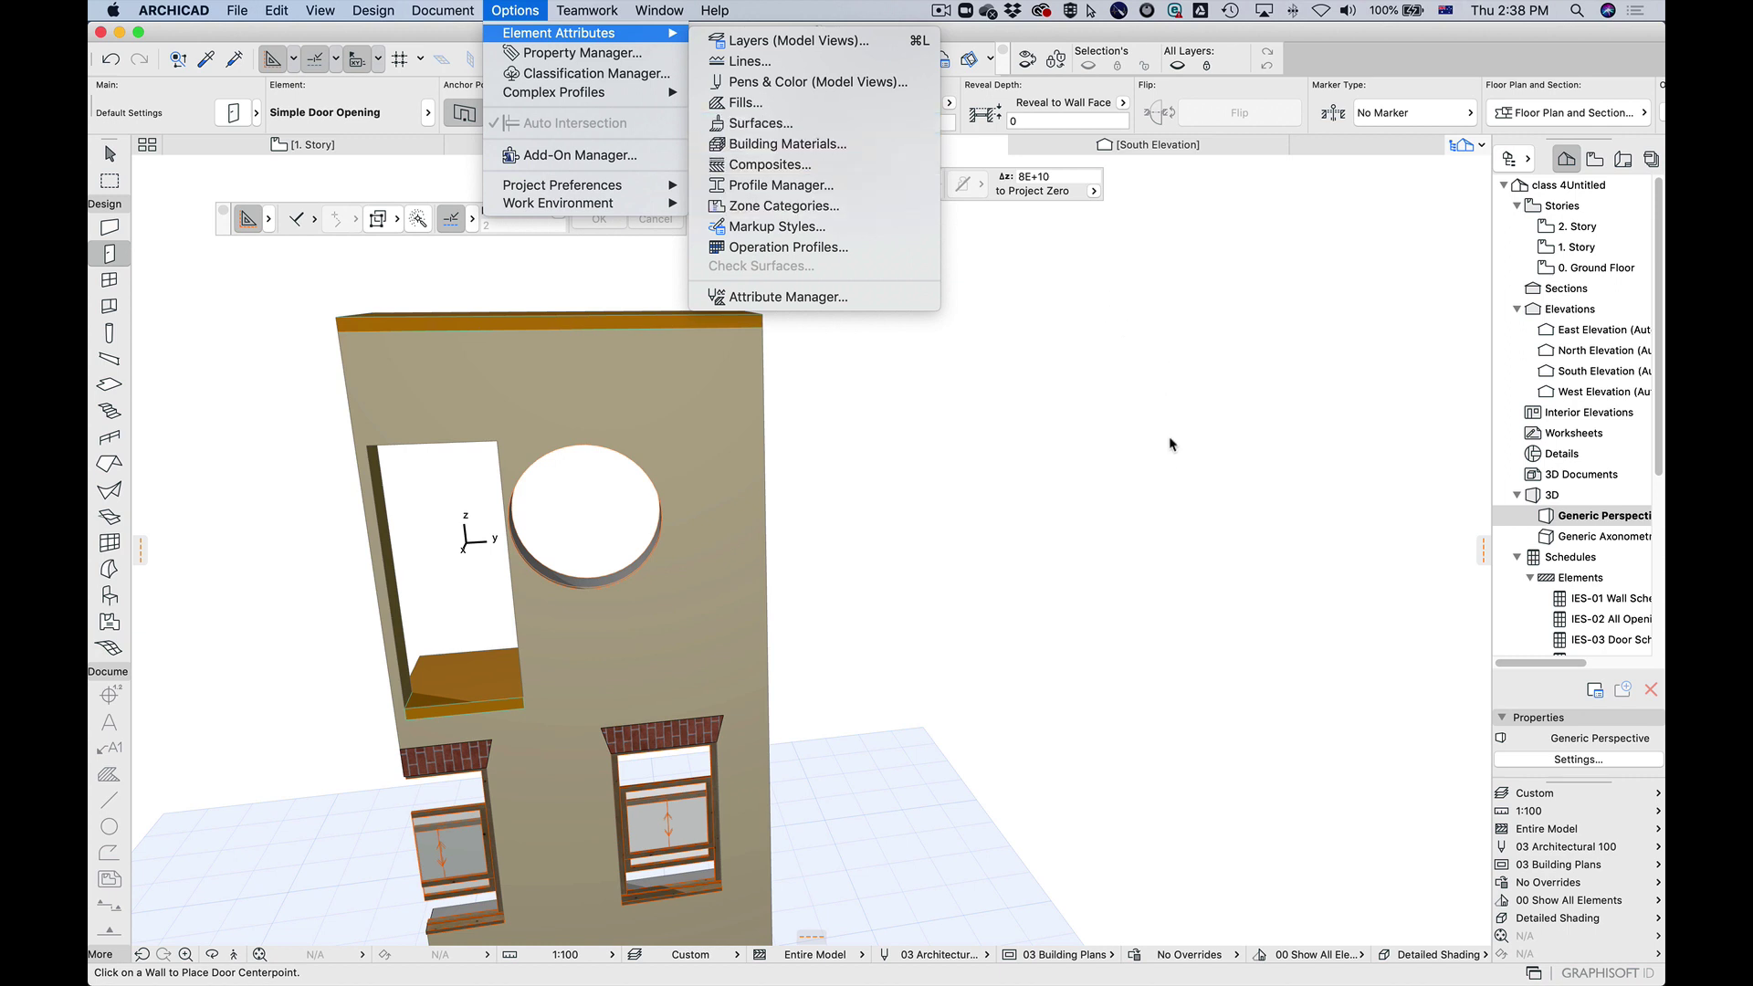
left_click(946, 8)
left_click(943, 9)
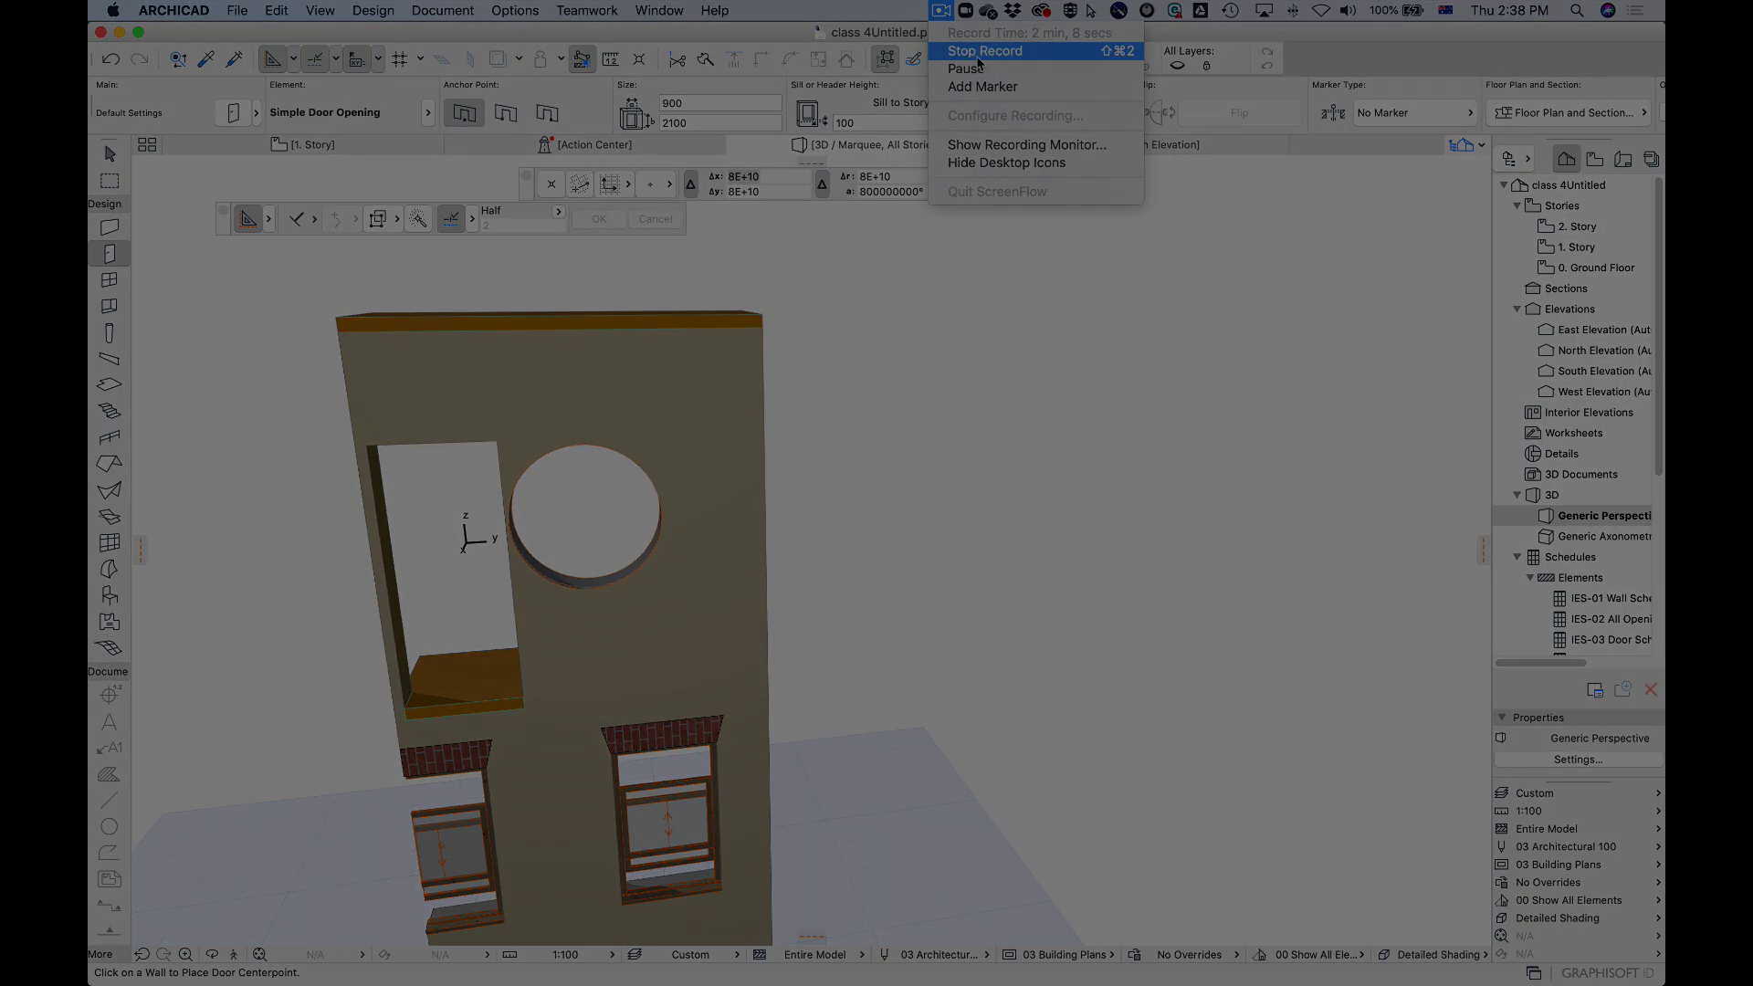